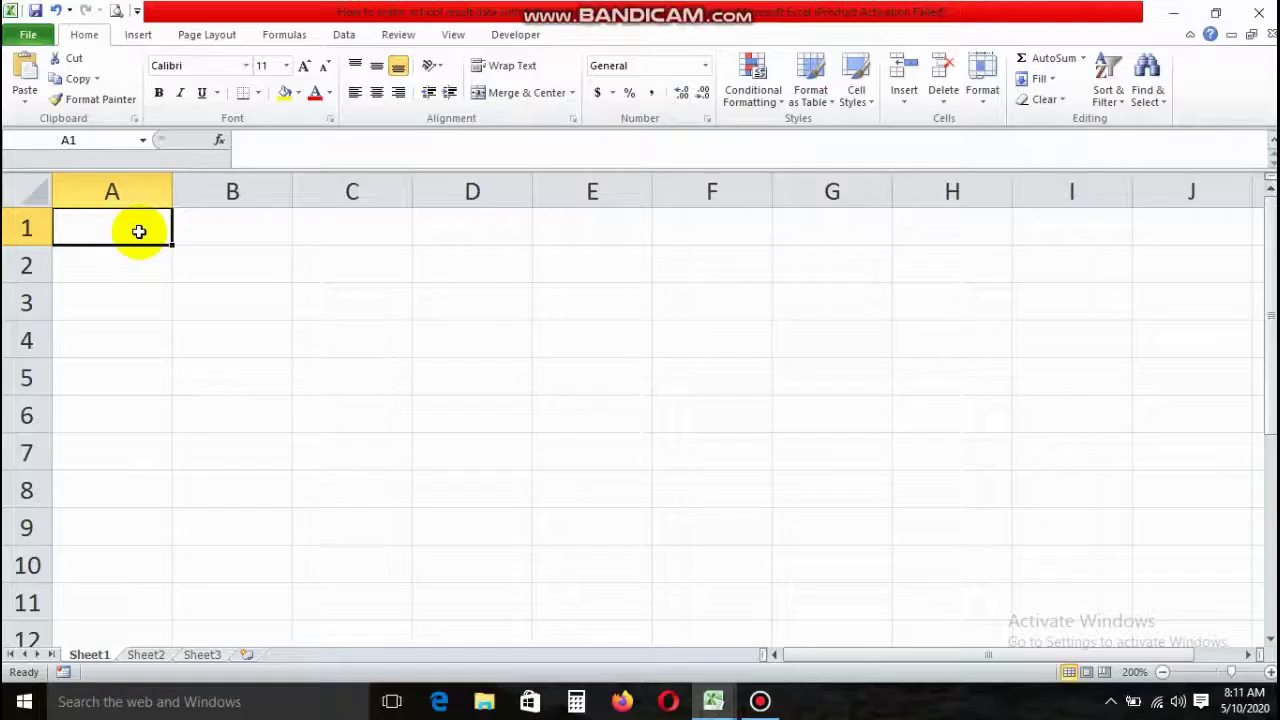
Step: Enter Roll No, Students Name and Father Name in A1:C1, widening columns B and C
type("Roll N")
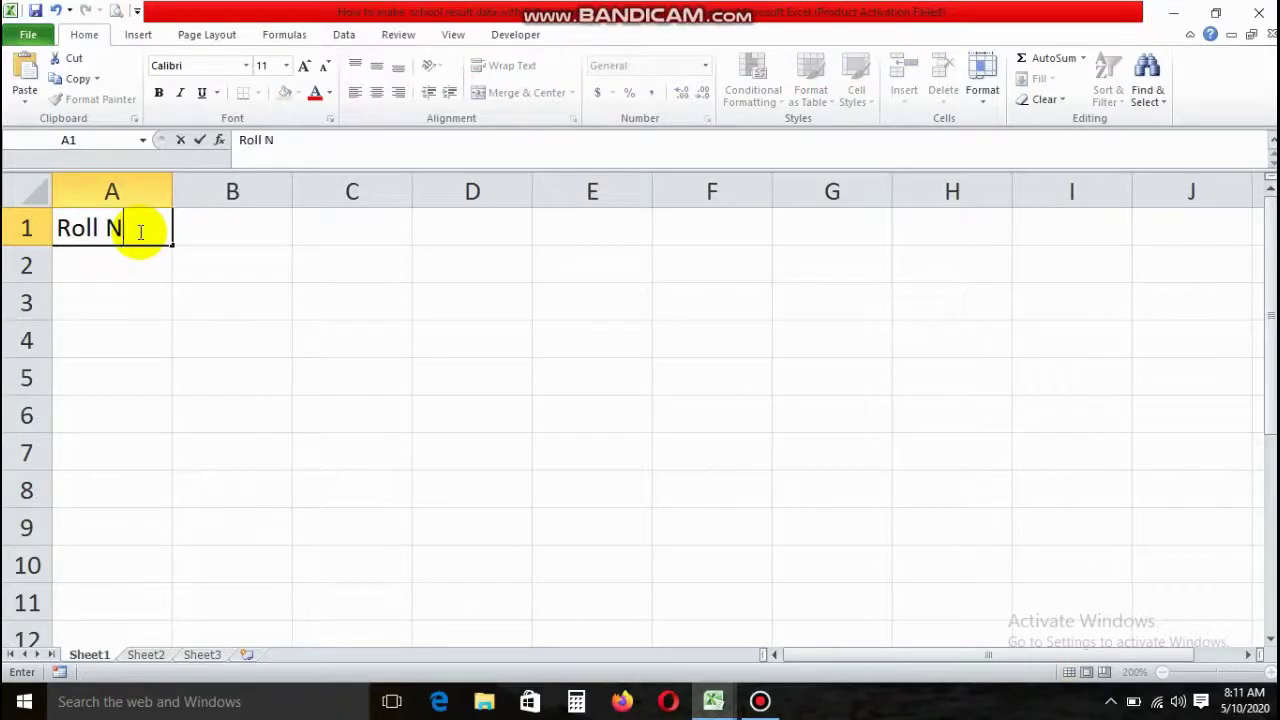
type("o")
key("Tab")
type("Stu")
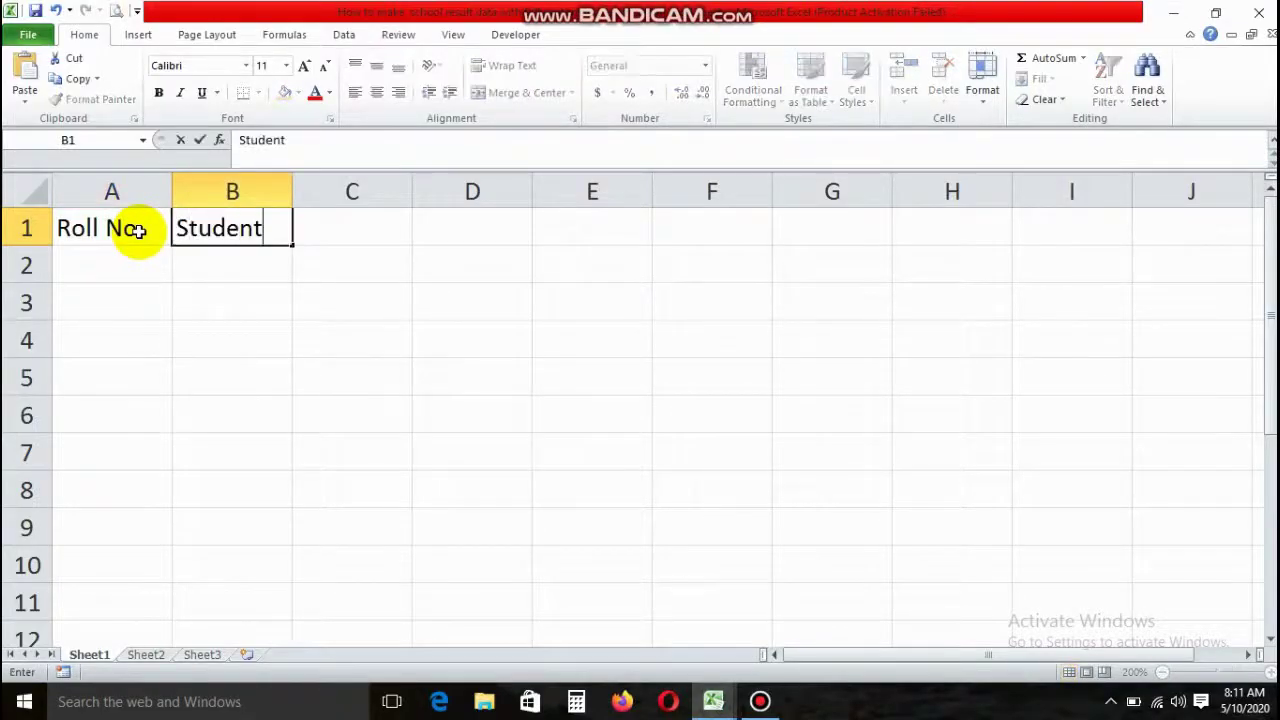
key("Tab")
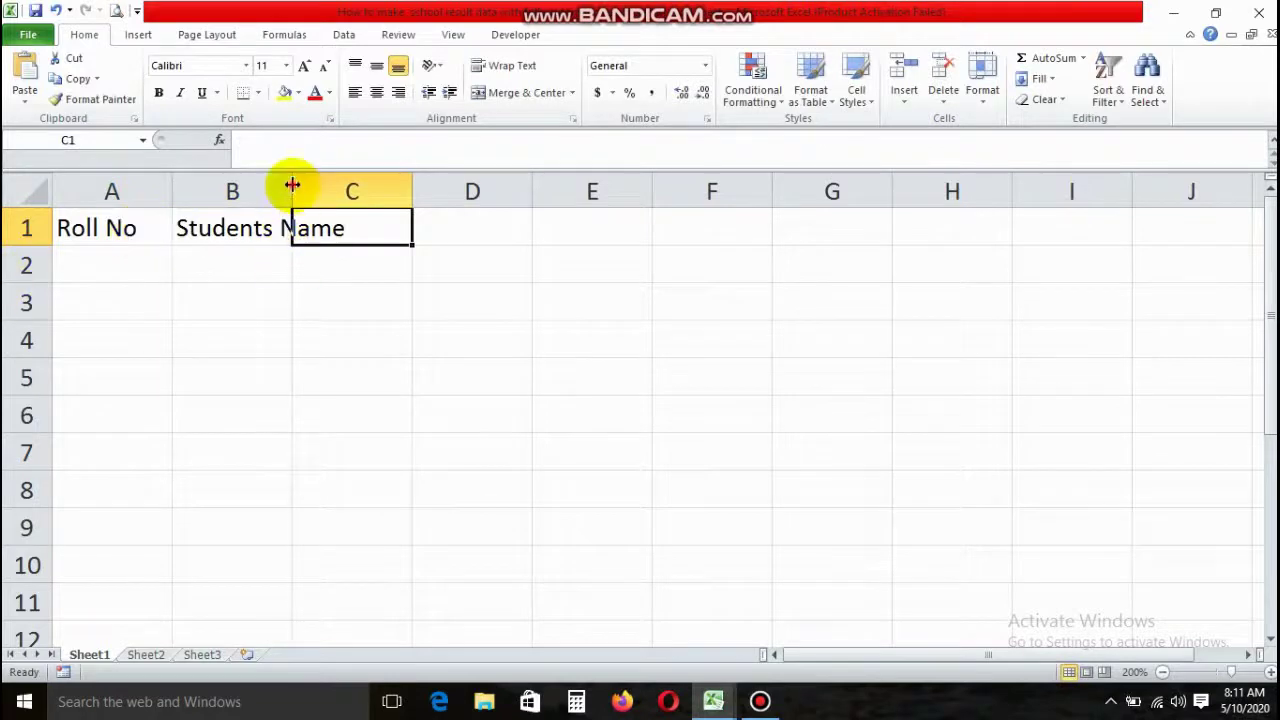
left_click_drag(292, 185, 349, 186)
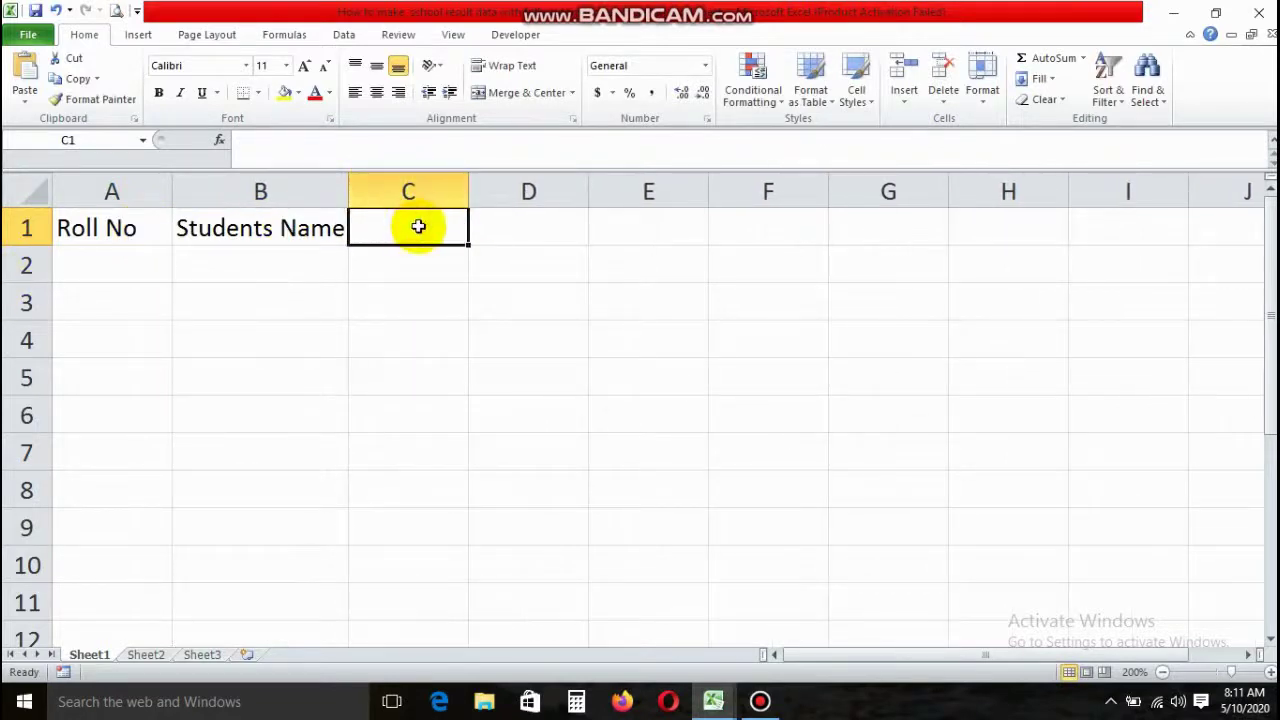
type("Father Name")
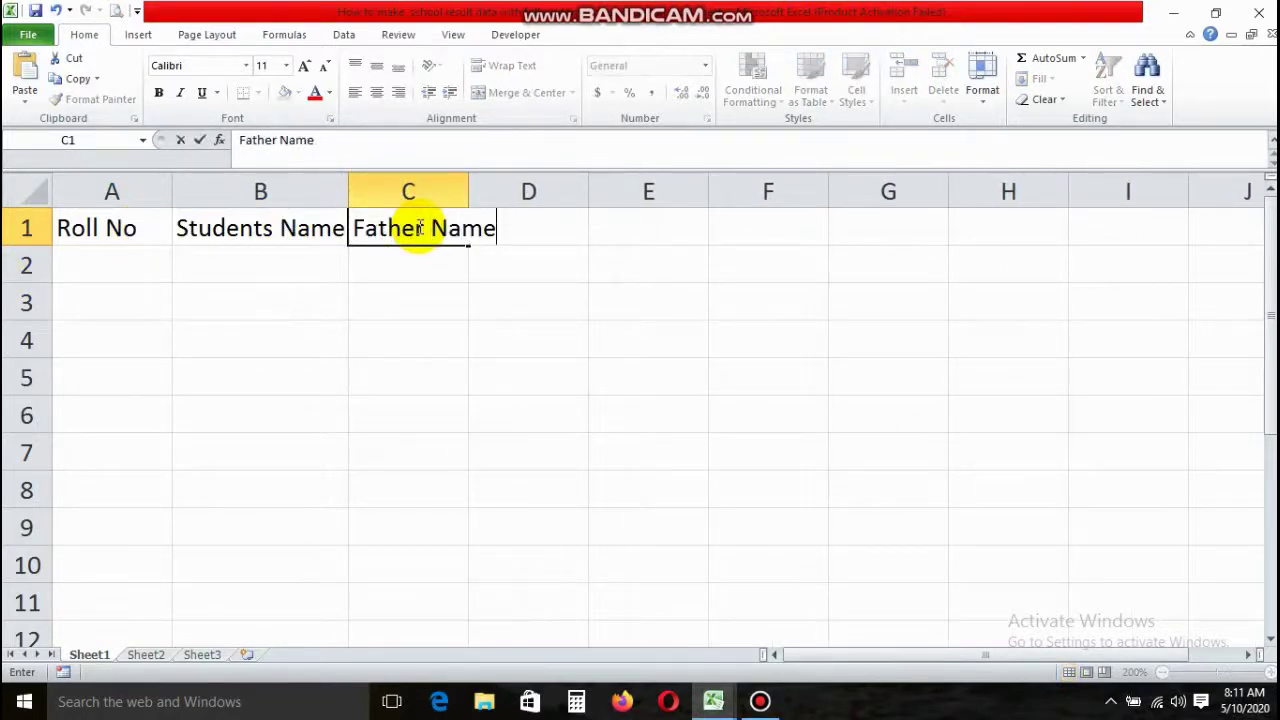
key("Tab")
left_click_drag(467, 191, 517, 196)
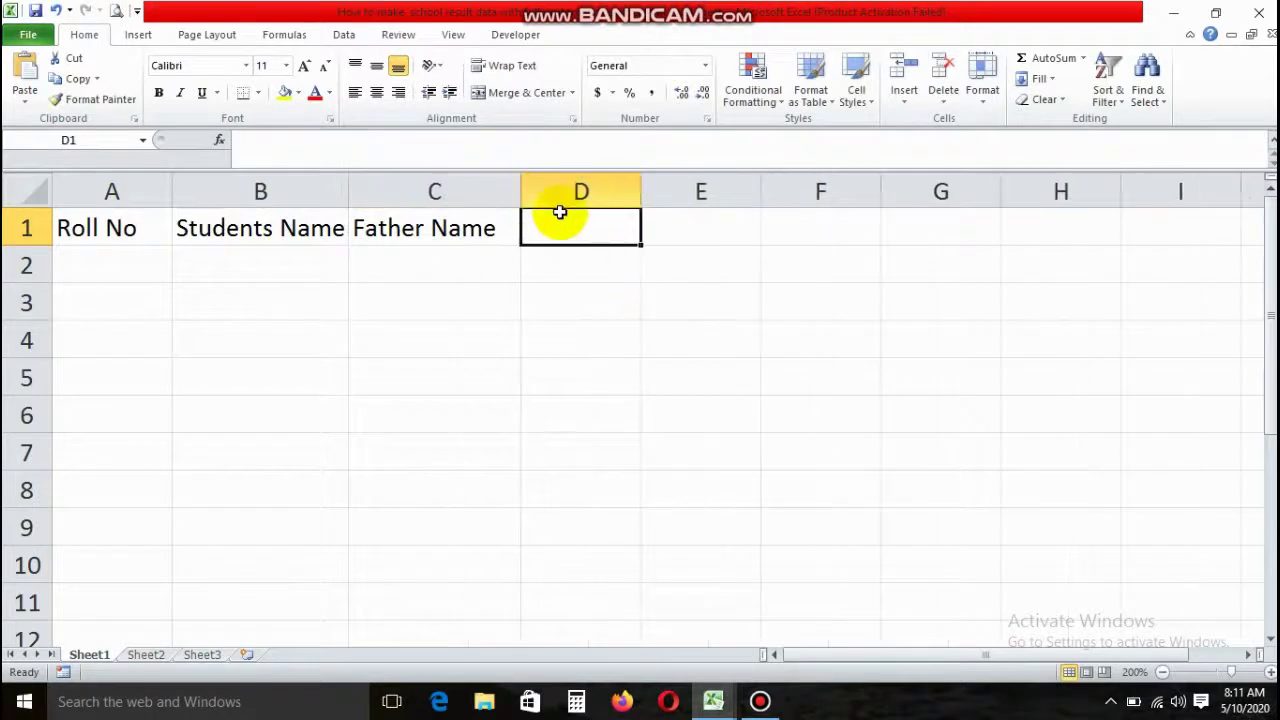
Step: Add Date of Birth, Exam and Class headings in D1:F1, widening column D to fit
type("Date of Birth")
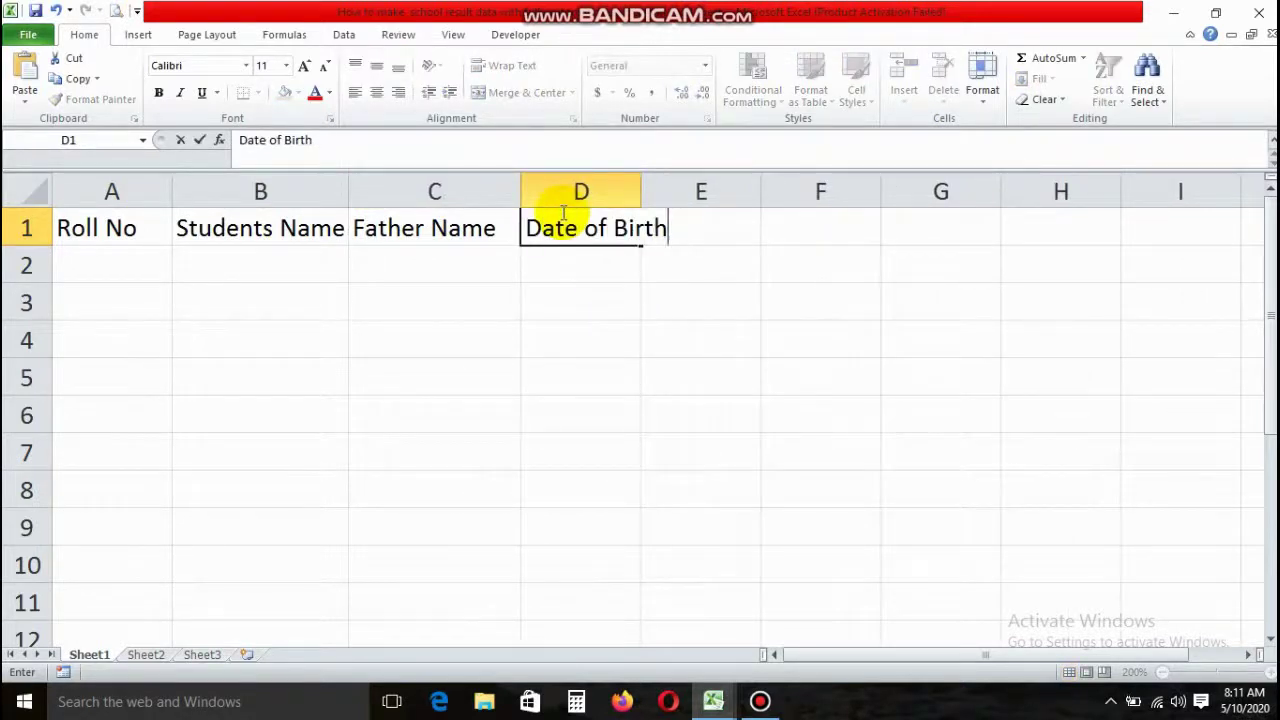
key("Tab")
left_click_drag(641, 191, 675, 191)
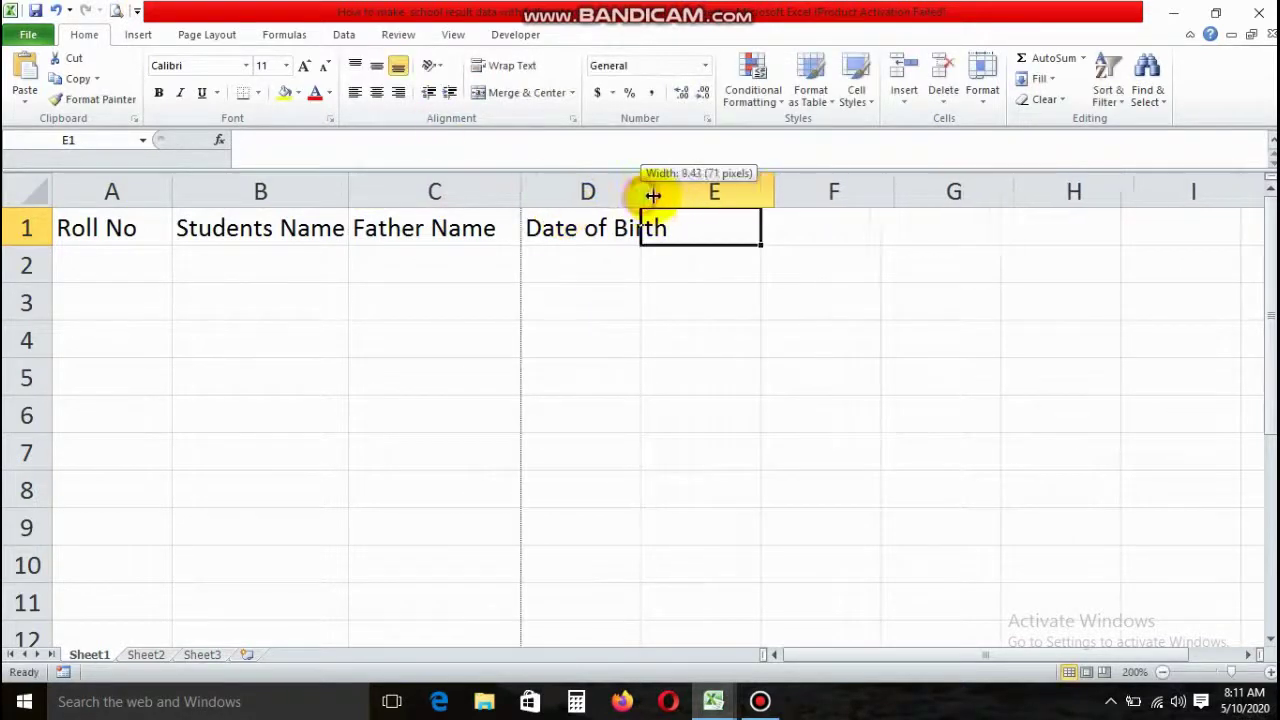
type("Exam")
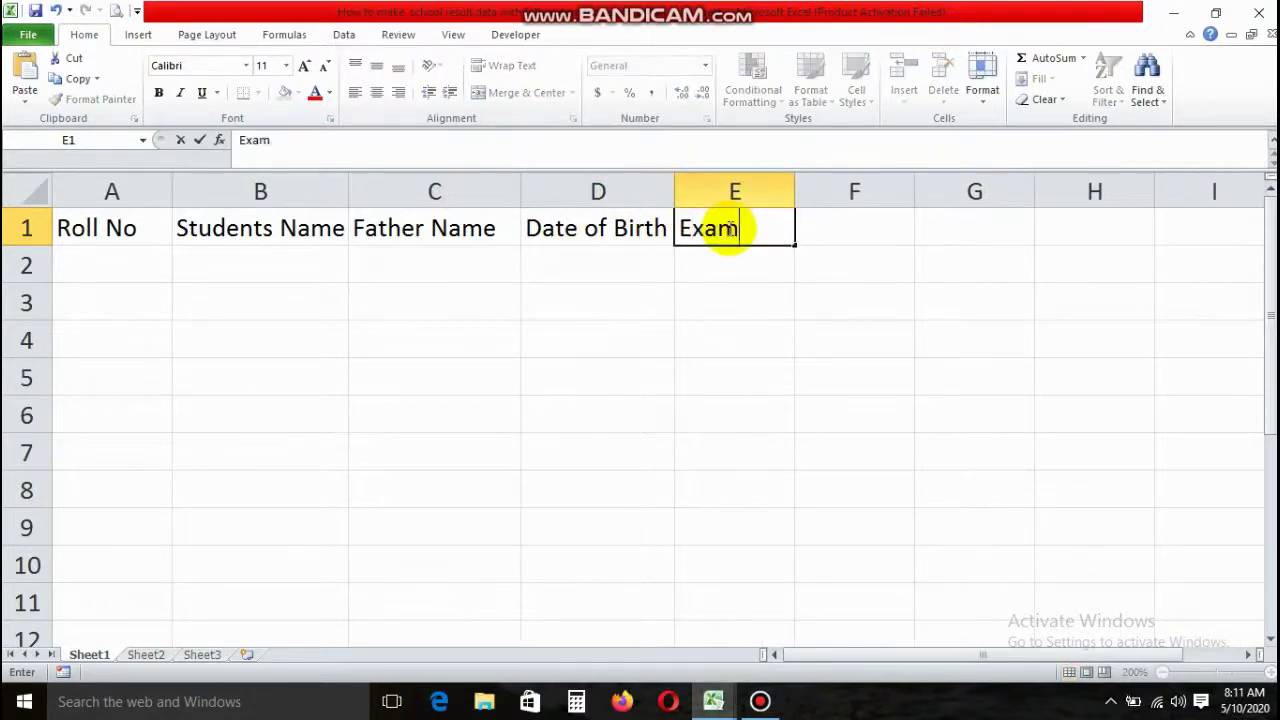
key("Tab")
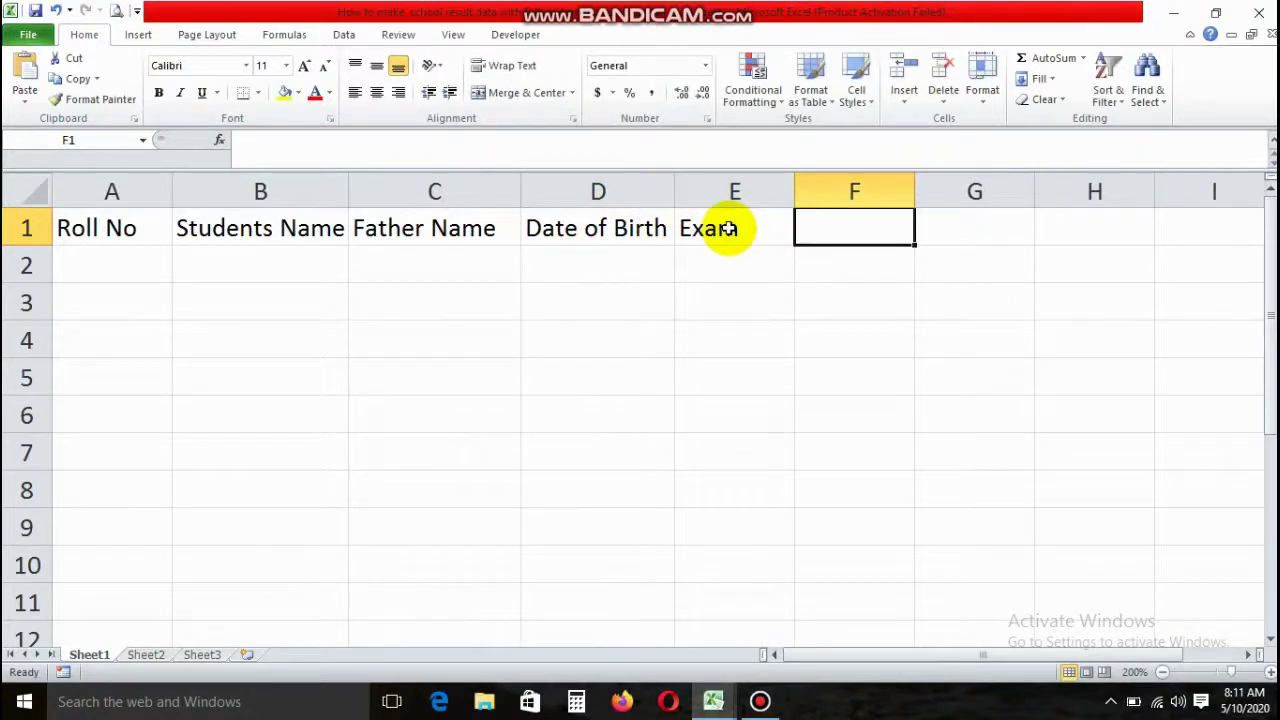
type("Class")
key("Tab")
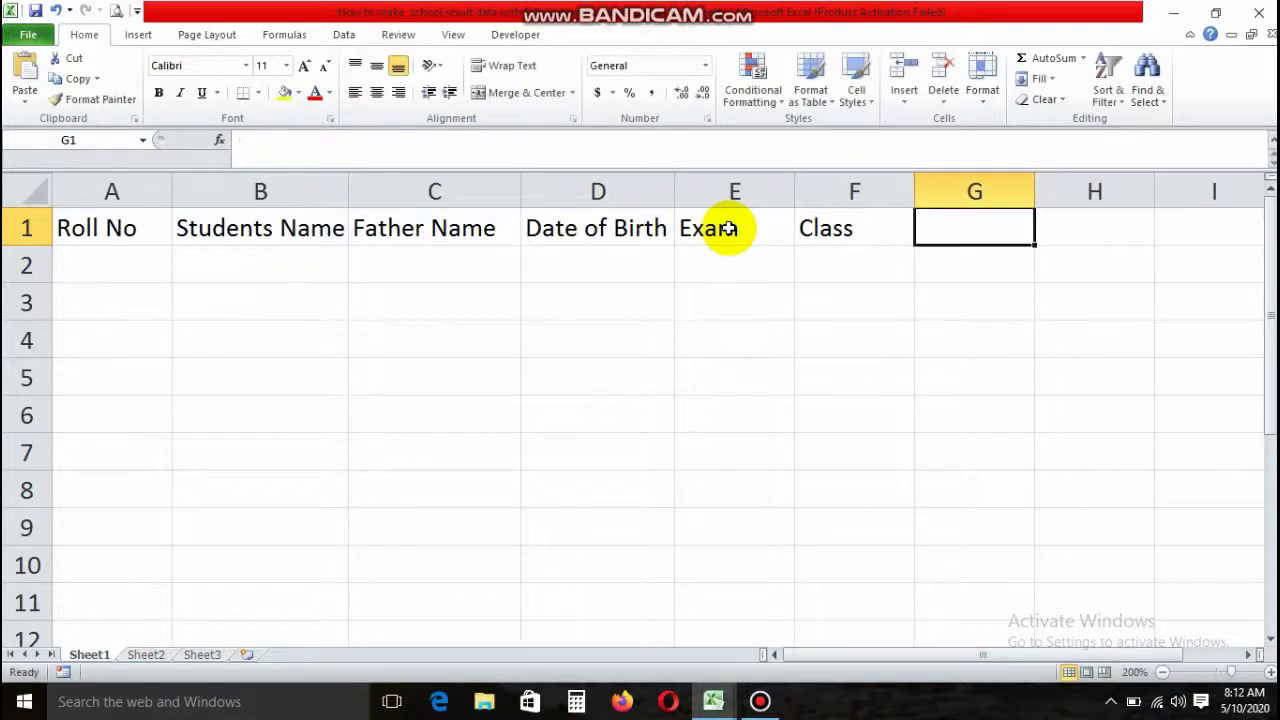
left_click(1248, 654)
left_click(1248, 654)
left_click(1248, 654)
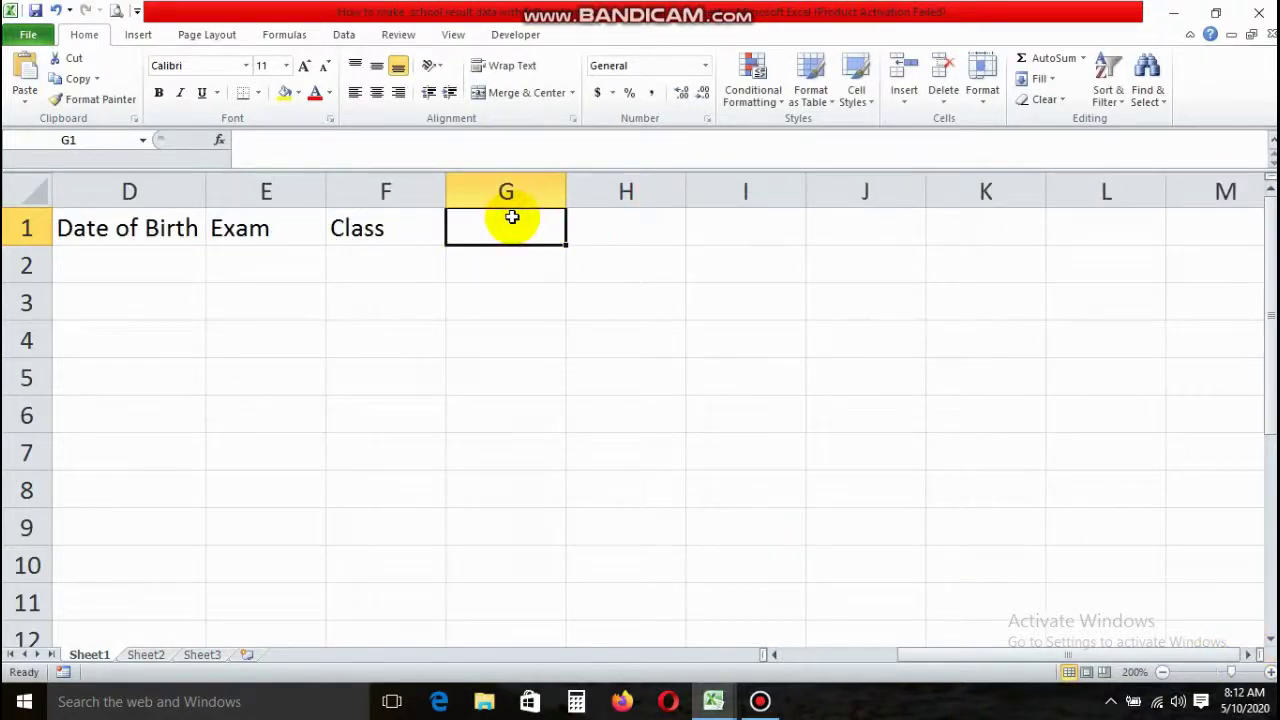
Step: Merge and centre G1:J1 and title it English
key("shift+Right")
key("shift+Right")
key("shift+Right")
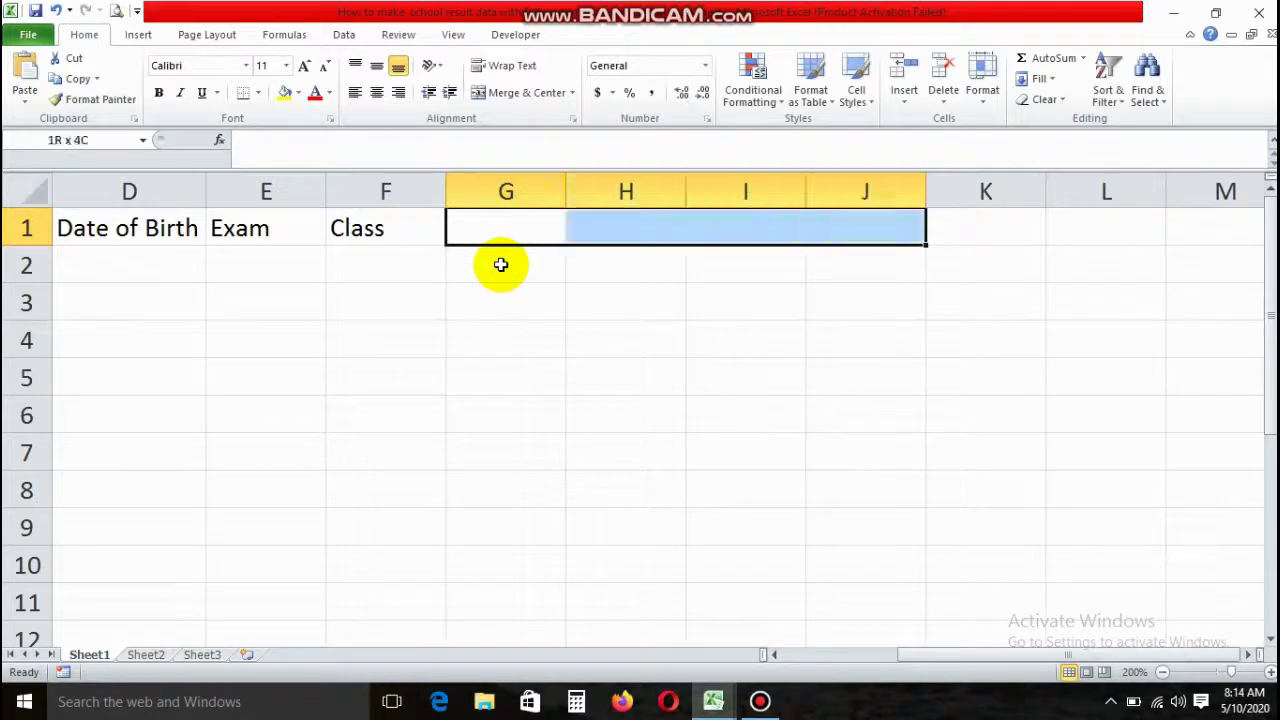
left_click(522, 92)
type("English")
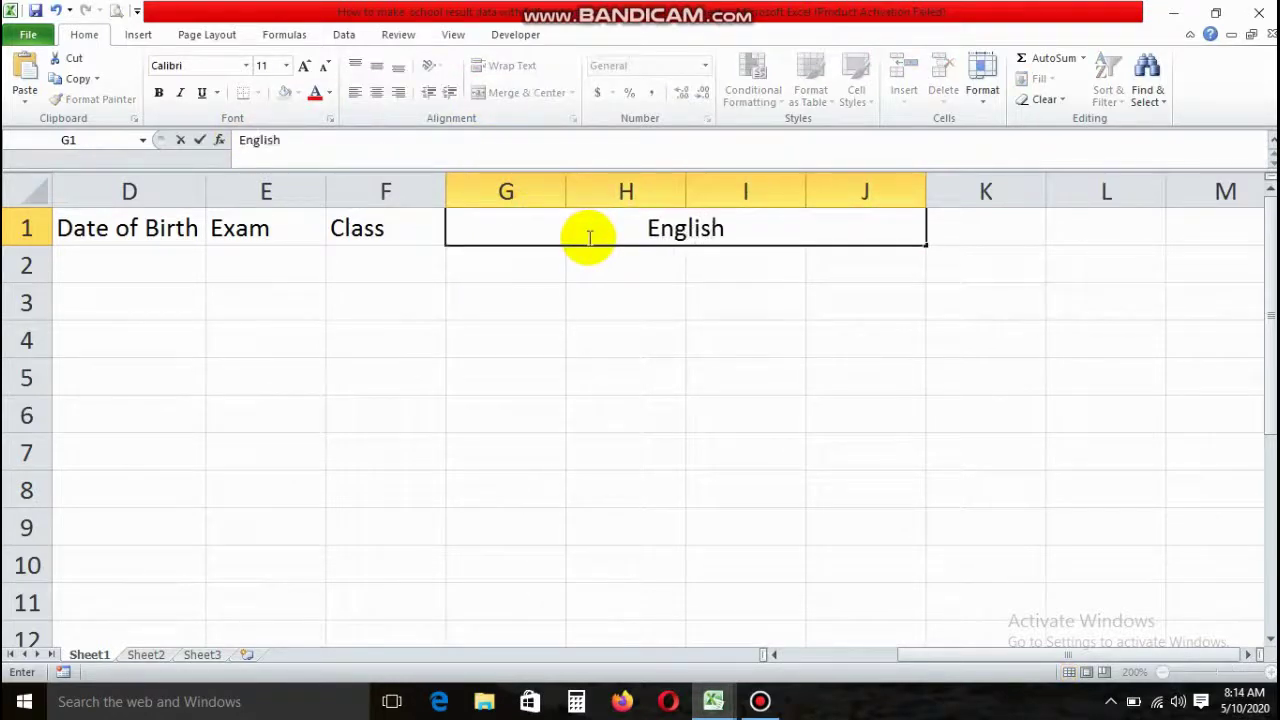
key("Tab")
Step: Enter Total Marks, Required Marks, Marks Obtained and Pass/Fail in G2:J2
left_click(533, 264)
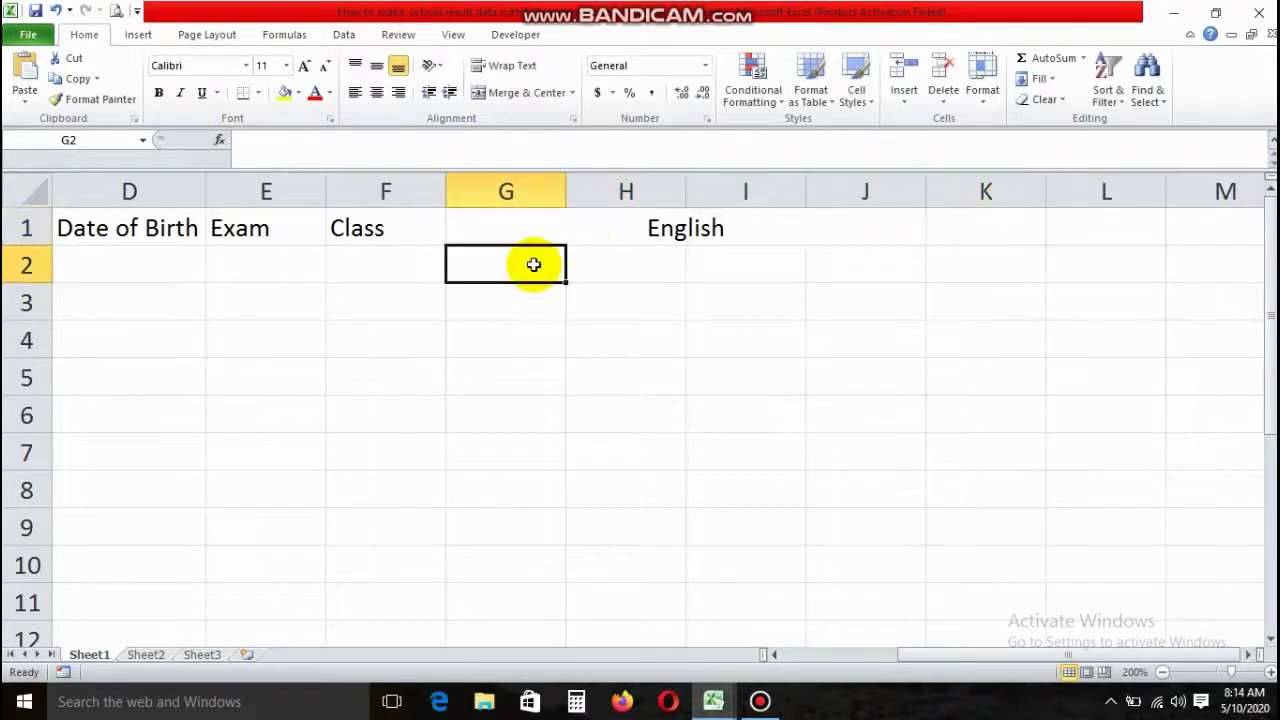
type("Total Marks")
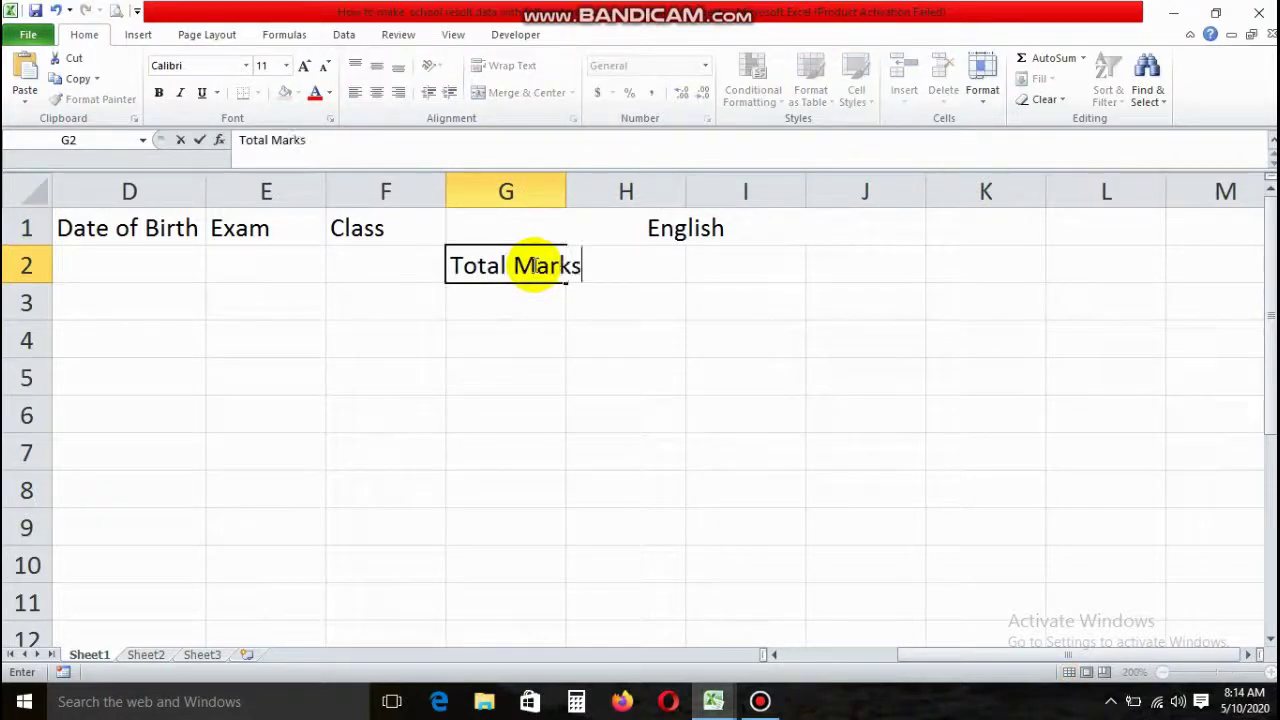
key("Tab")
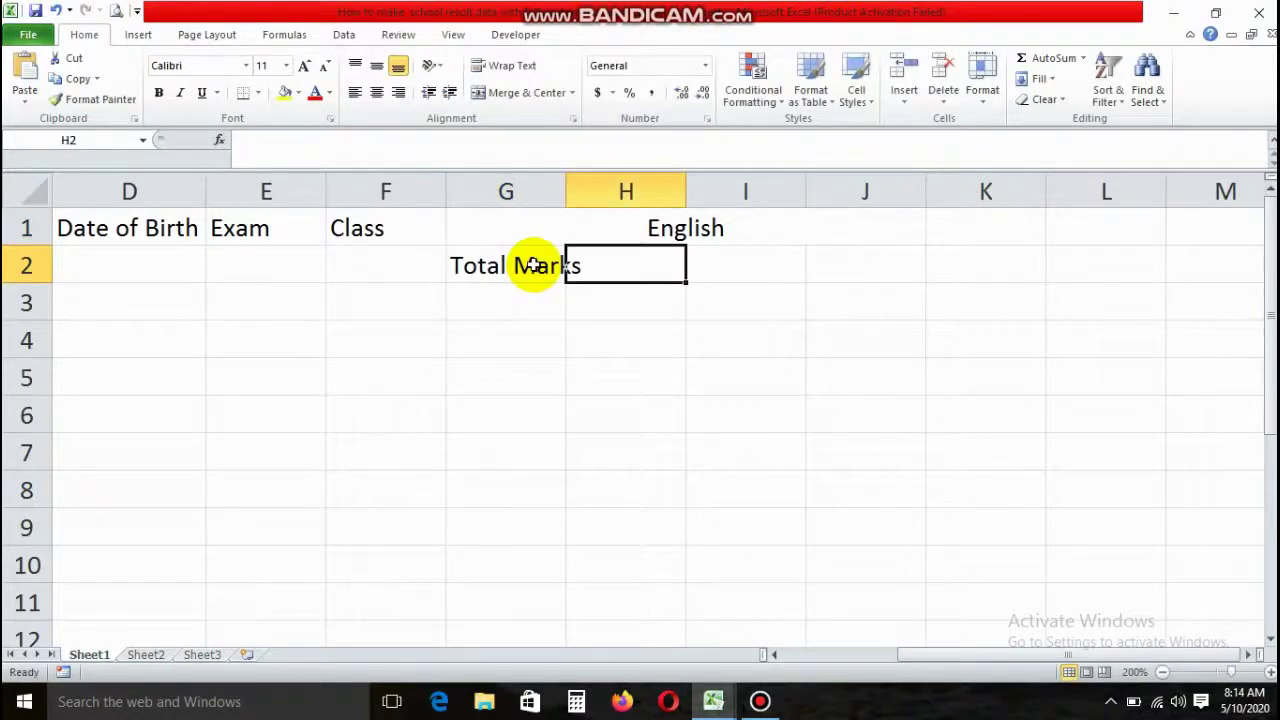
type("Required Marks")
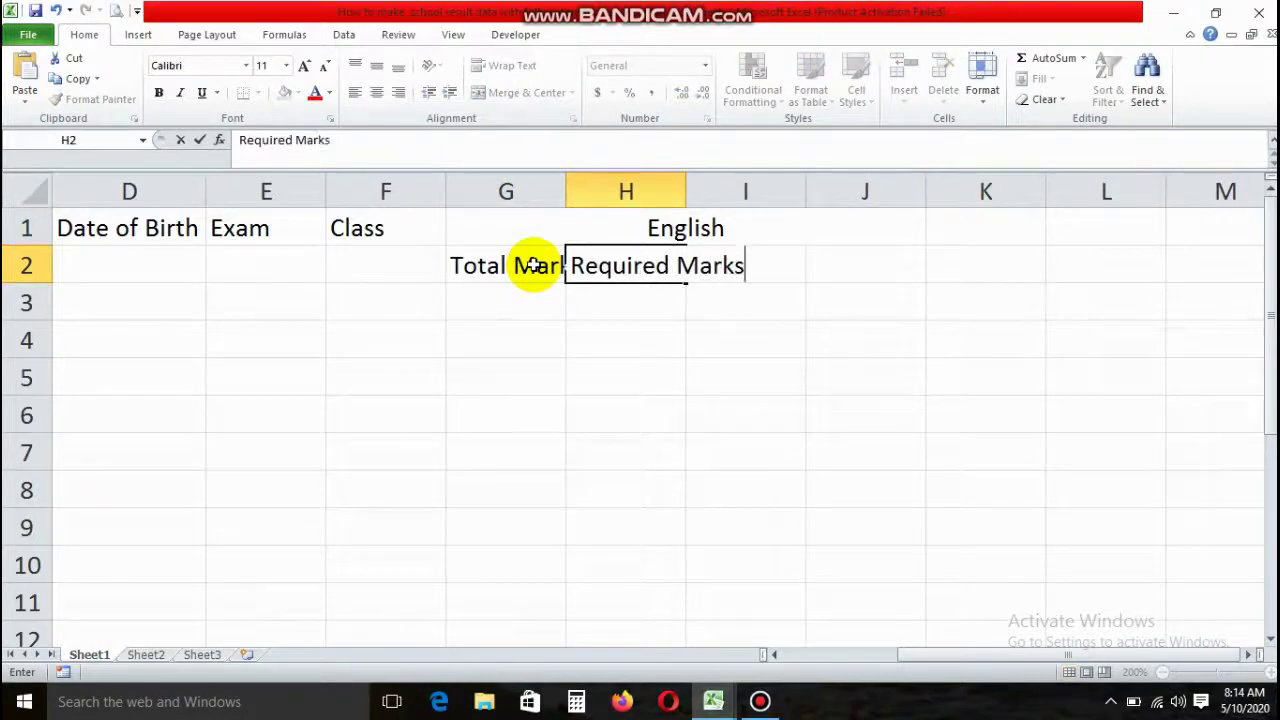
key("Tab")
type("M")
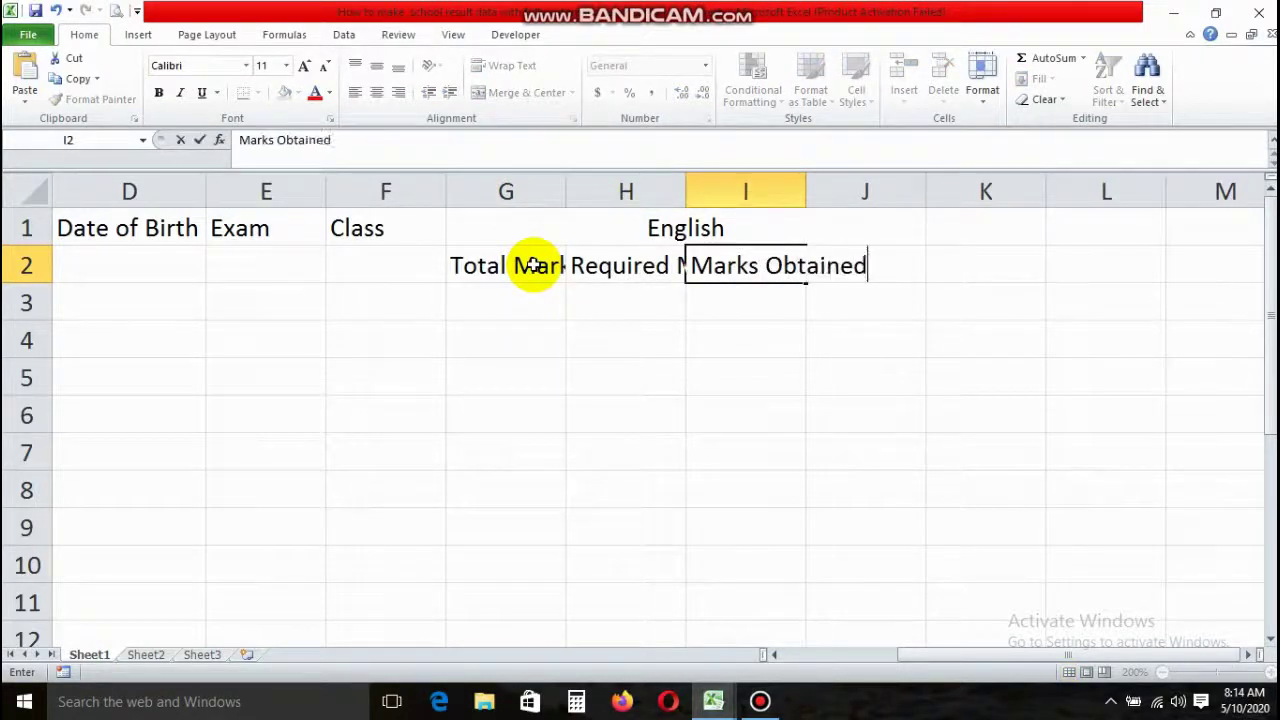
key("Tab")
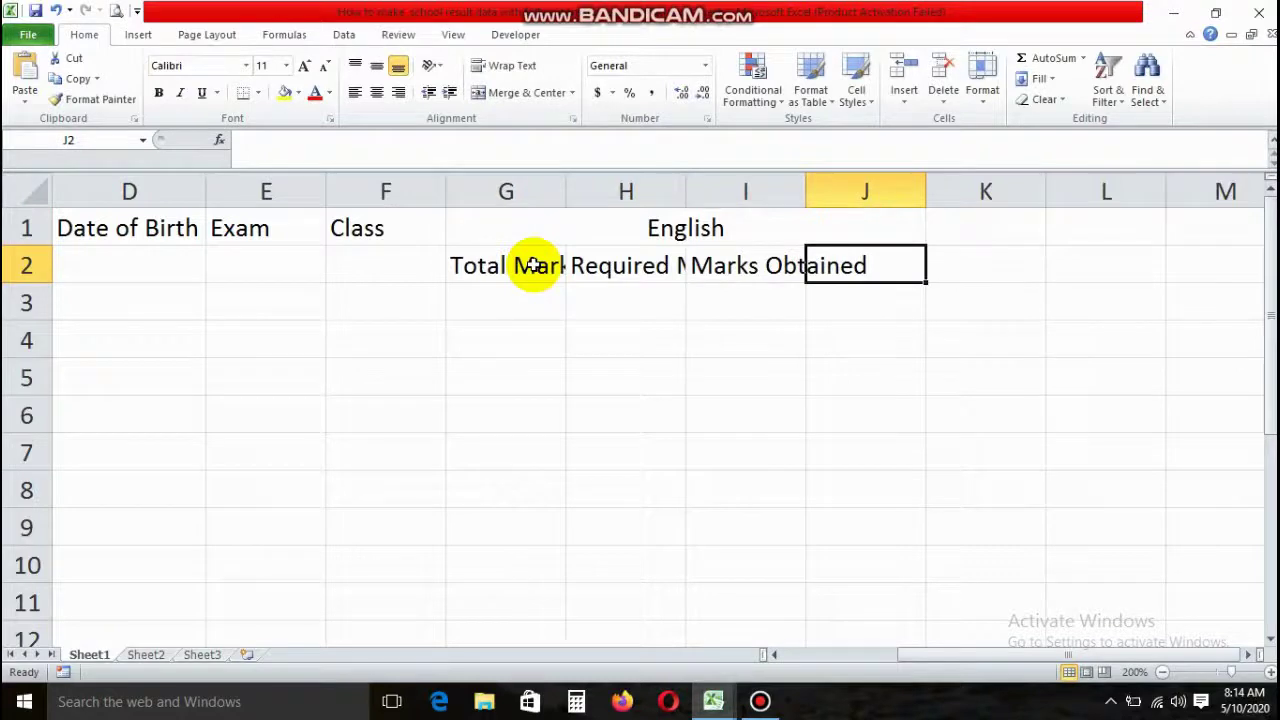
type("Pass/Fail")
key("Tab")
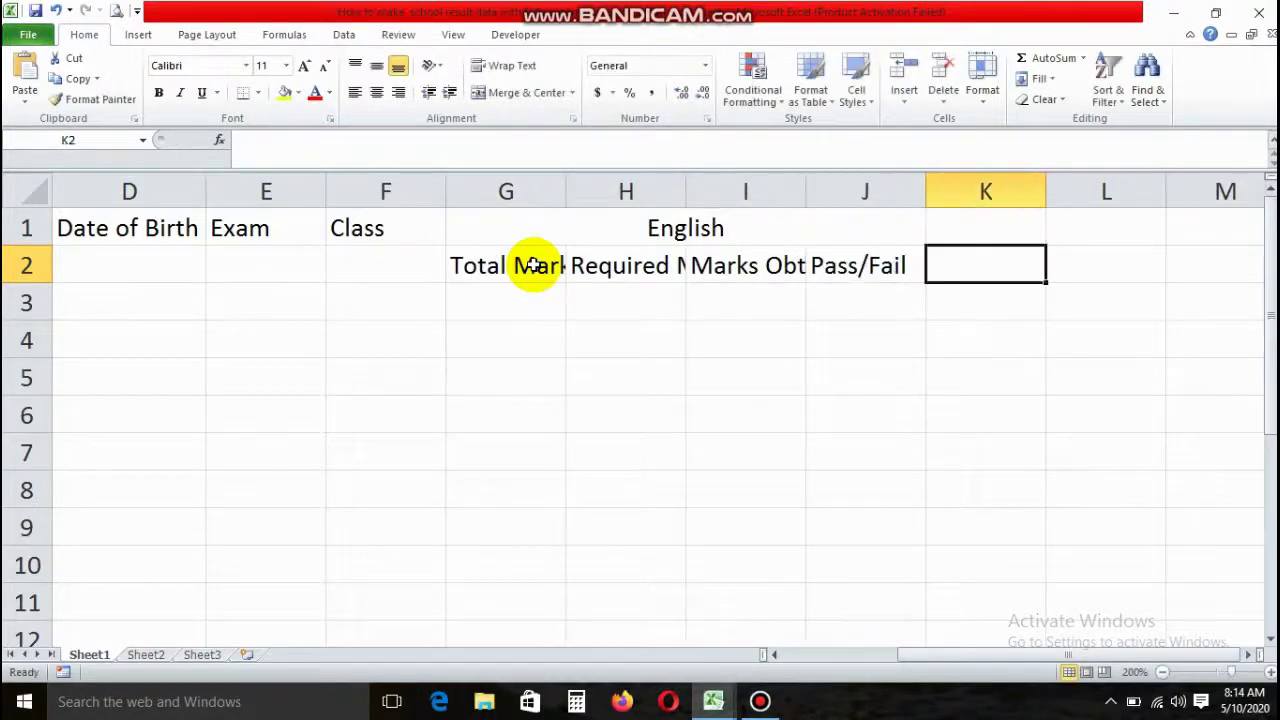
Step: Fit columns G to J to their English subheadings
left_click(510, 265)
double_click(566, 191)
left_click_drag(710, 173, 779, 175)
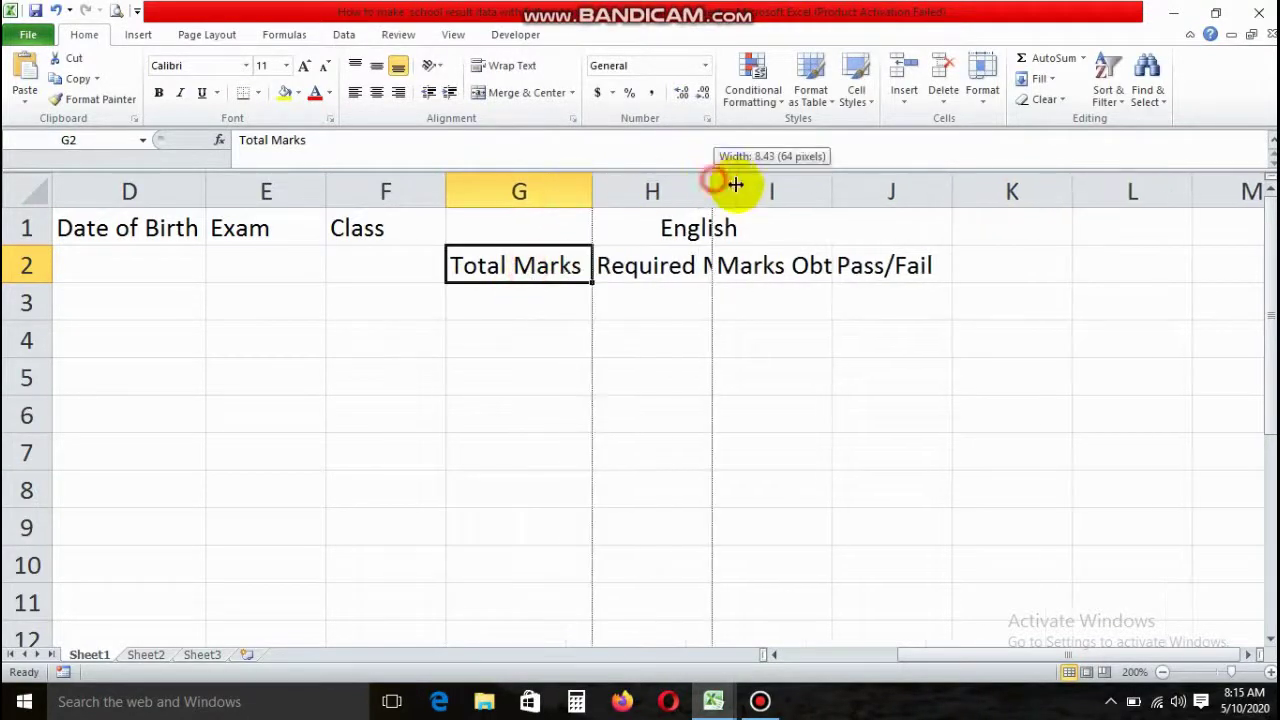
left_click_drag(899, 193, 967, 193)
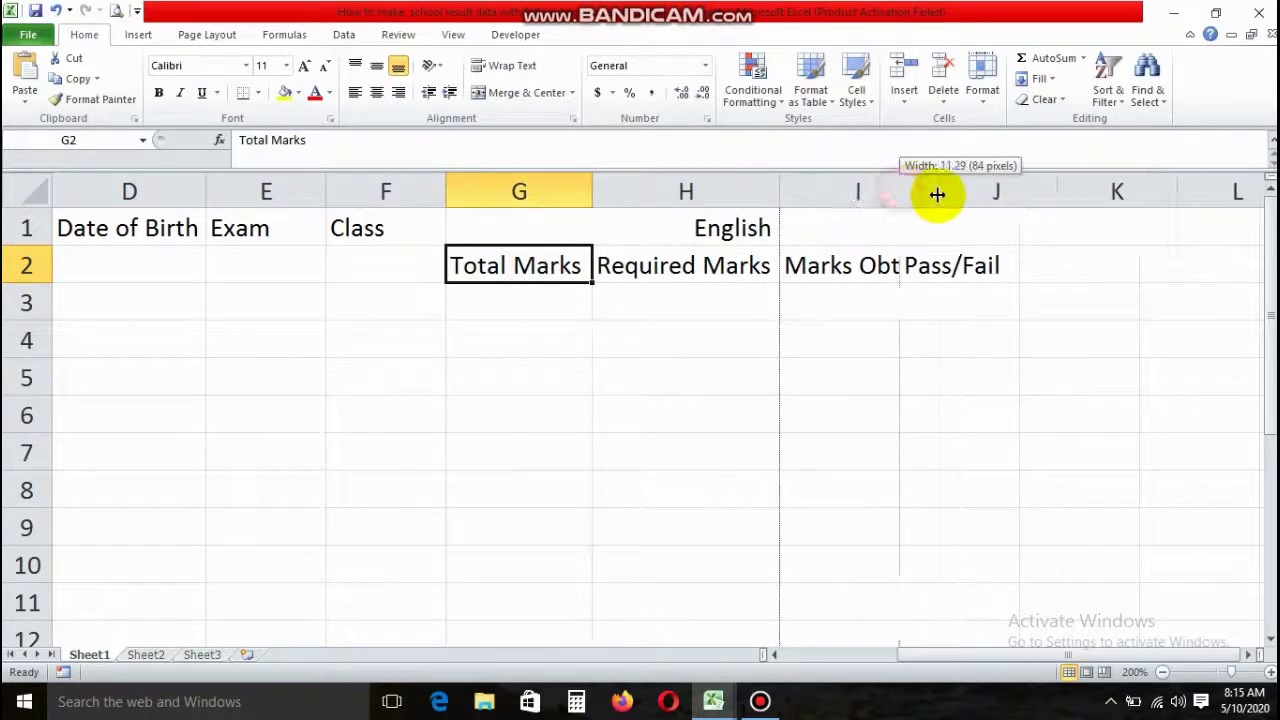
left_click_drag(1095, 195, 1083, 194)
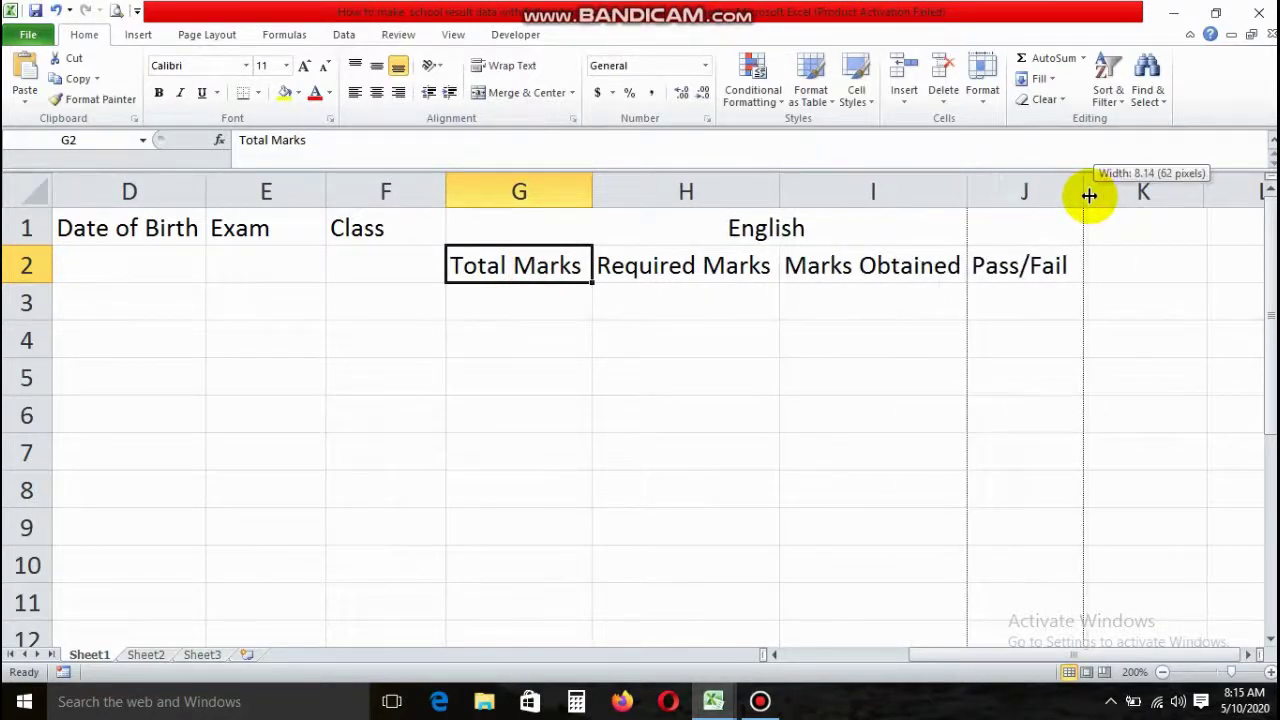
Step: Copy the English header block G1:J2 into K1:N2
left_click_drag(705, 230, 700, 265)
left_click(76, 79)
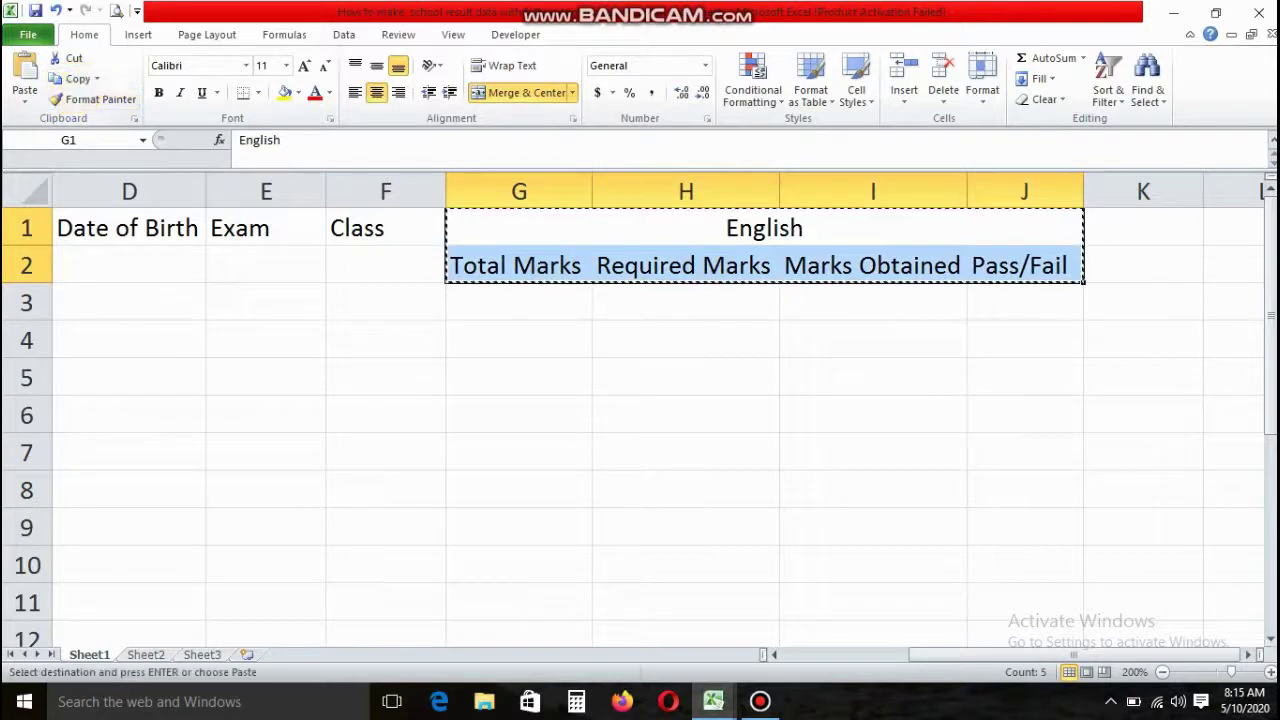
left_click(1255, 652)
left_click(425, 228)
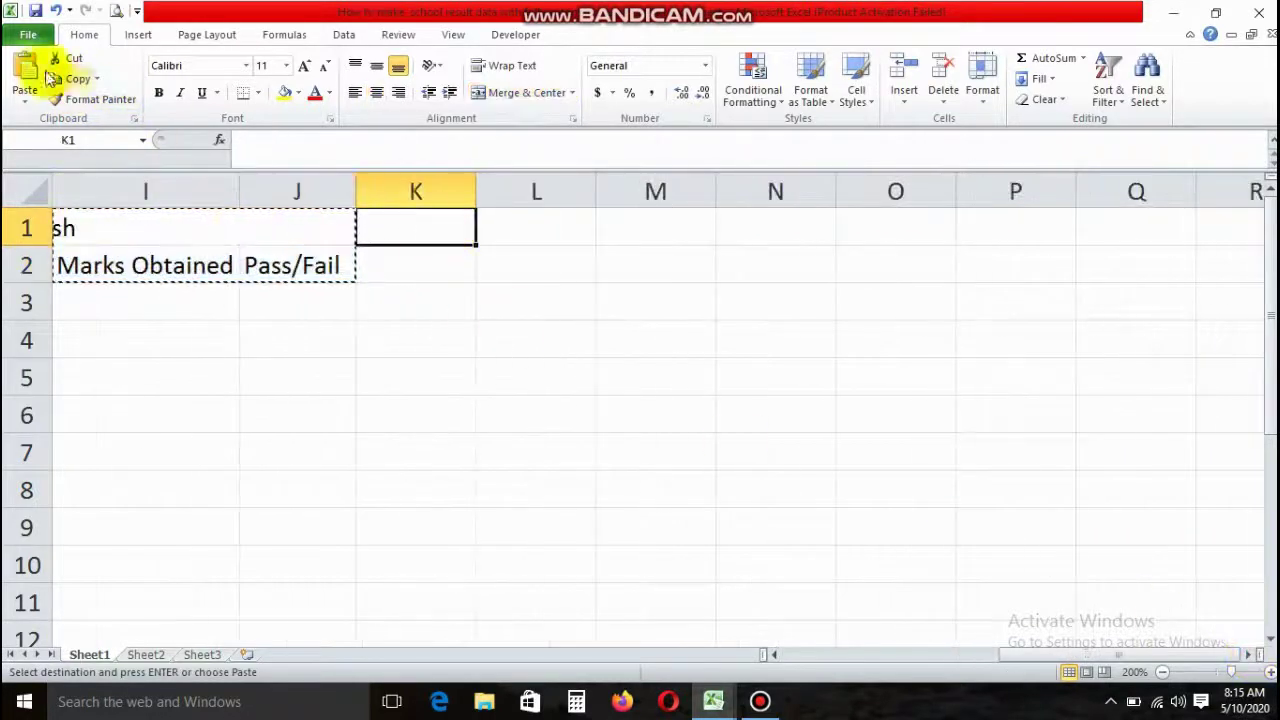
left_click(25, 68)
Step: Widen columns K to M and rename the copied heading in K1 to Urdu
left_click(605, 235)
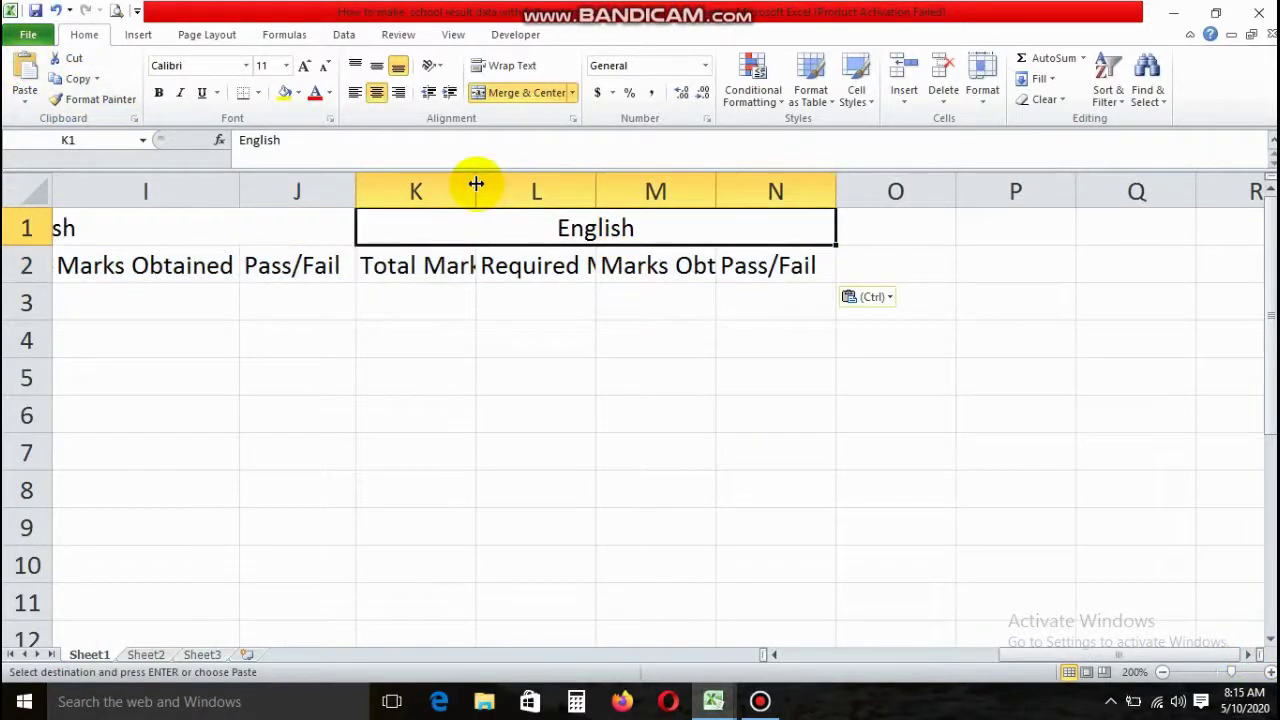
left_click_drag(476, 184, 498, 186)
left_click_drag(615, 188, 878, 190)
left_click(729, 296)
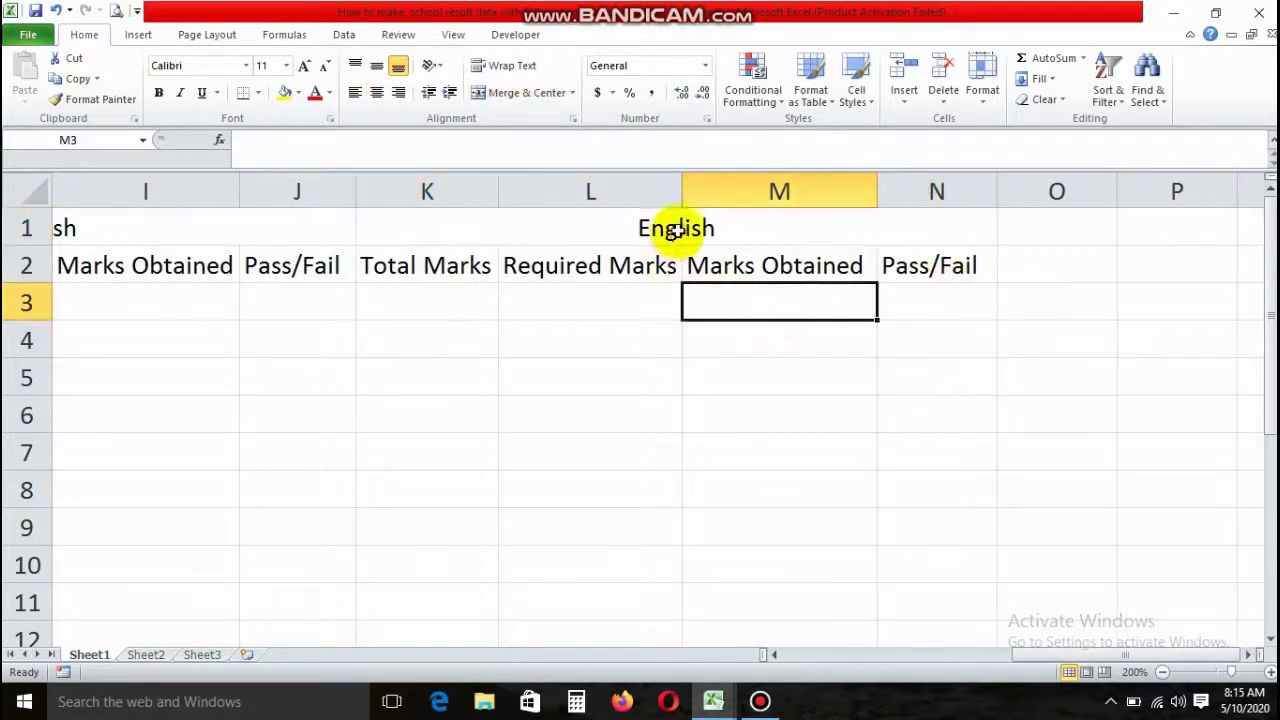
left_click(677, 229)
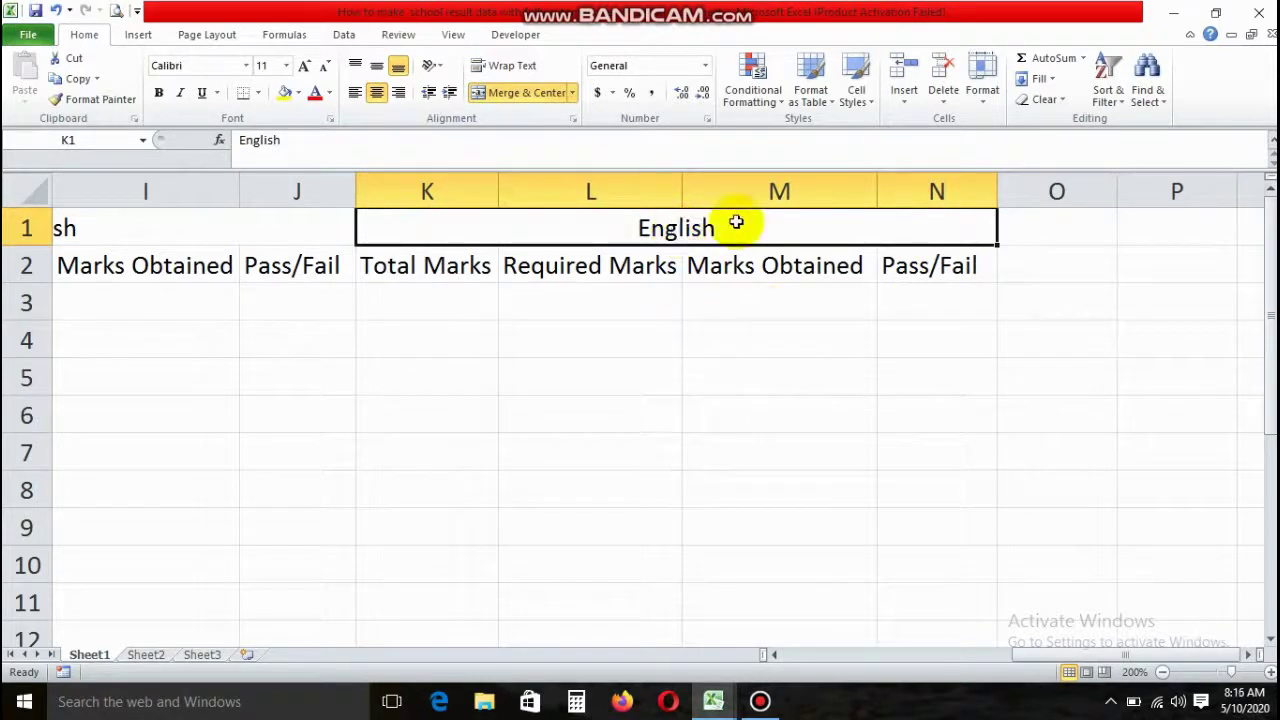
type("Urdu")
key("Tab")
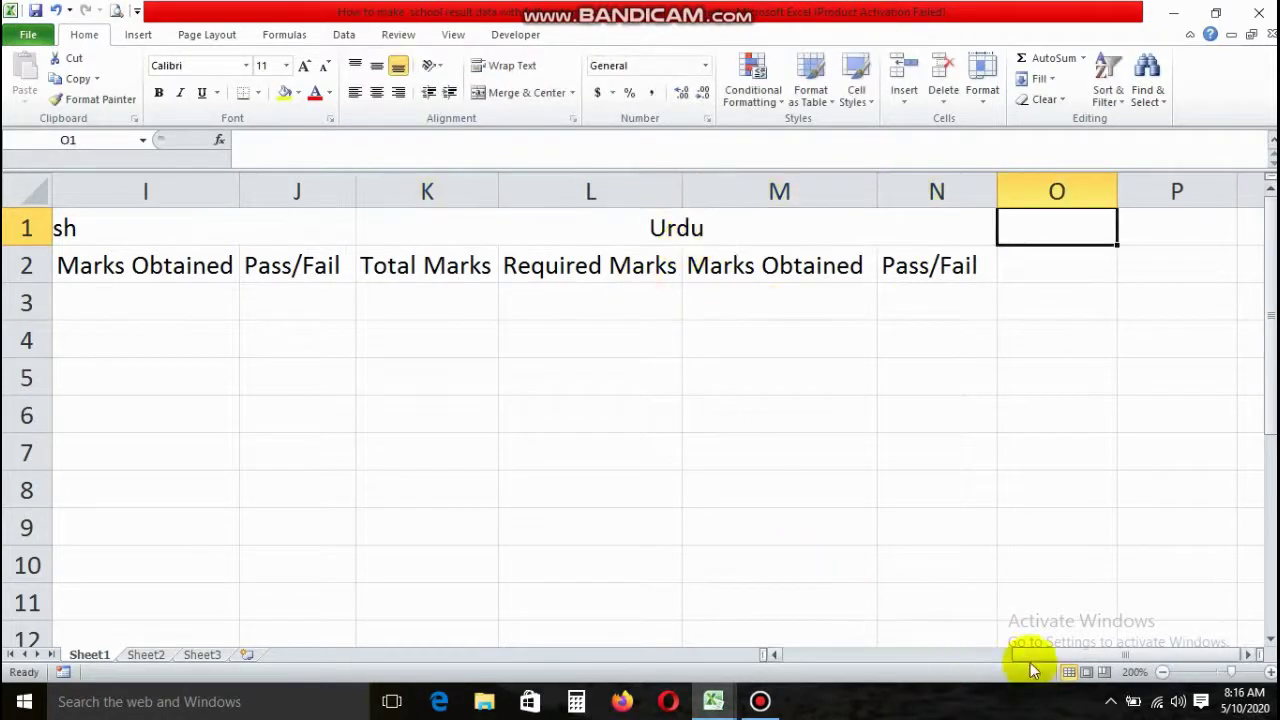
Step: Fill the English block G1:J18 blue and add all borders
left_click_drag(1023, 656, 930, 662)
left_click_drag(691, 230, 691, 265)
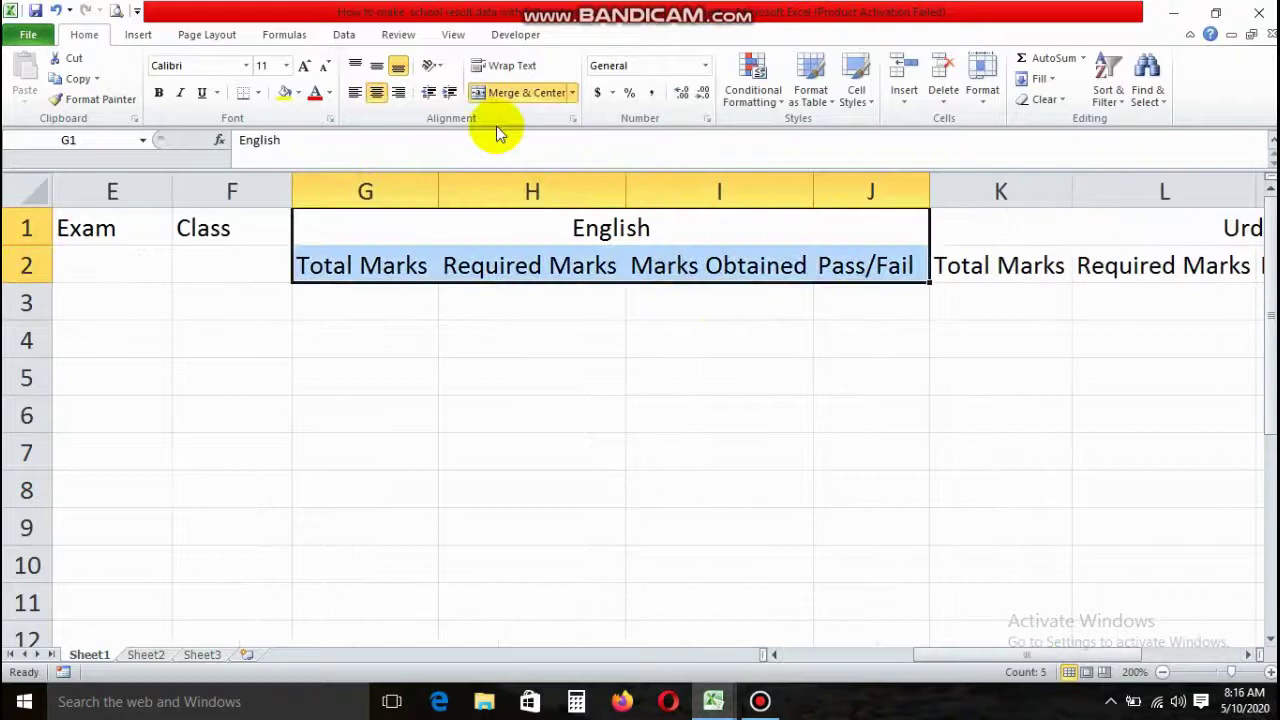
left_click(298, 92)
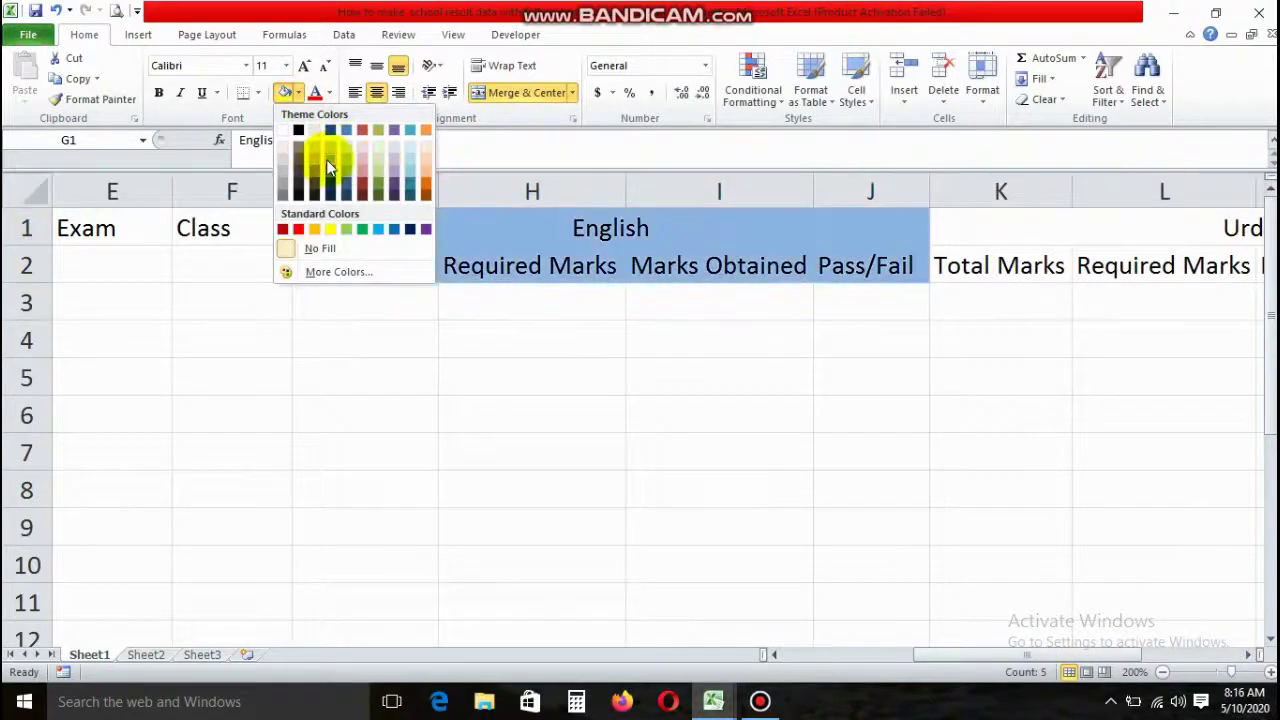
left_click(330, 160)
left_click(257, 92)
left_click(534, 354)
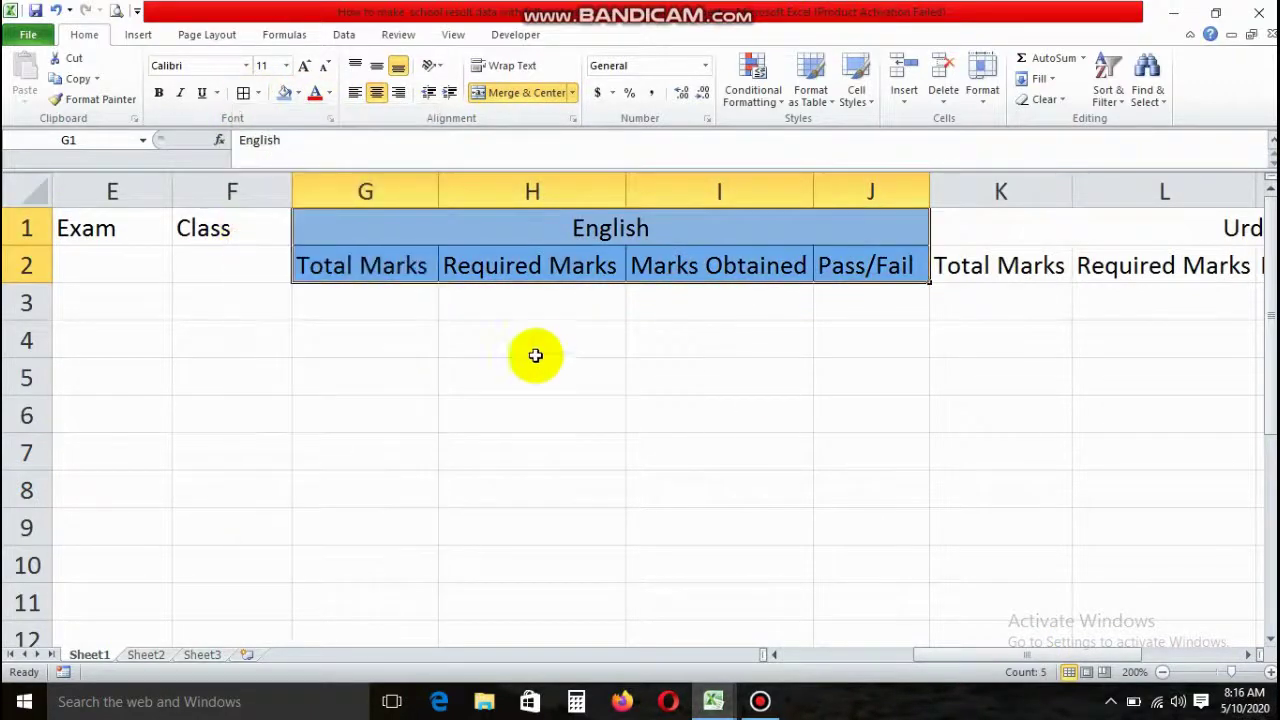
mouse_move(534, 310)
left_mouse_down()
mouse_move(452, 638)
mouse_move(455, 565)
left_mouse_up()
left_click(284, 92)
left_click(514, 374)
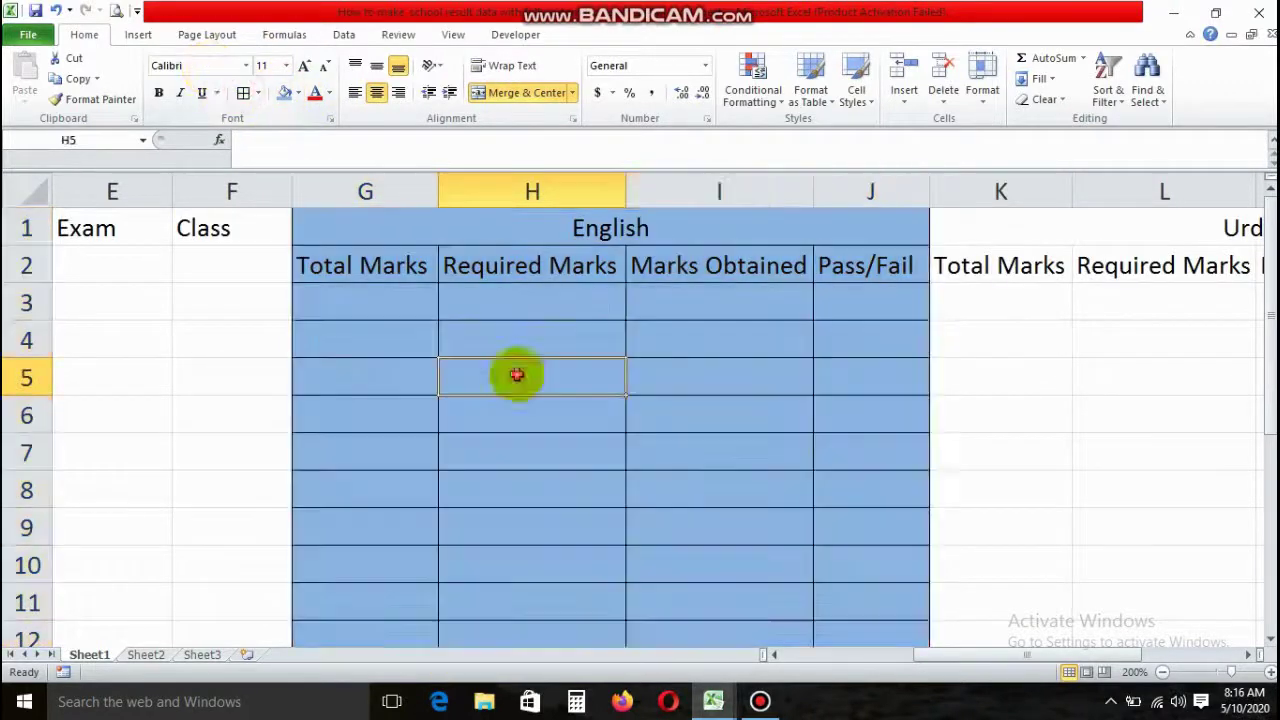
Step: Fill the Urdu block K1:N18 orange and add all borders
left_click(1248, 654)
left_click(1248, 654)
left_click(1248, 654)
left_click(1248, 654)
left_click_drag(779, 230, 700, 580)
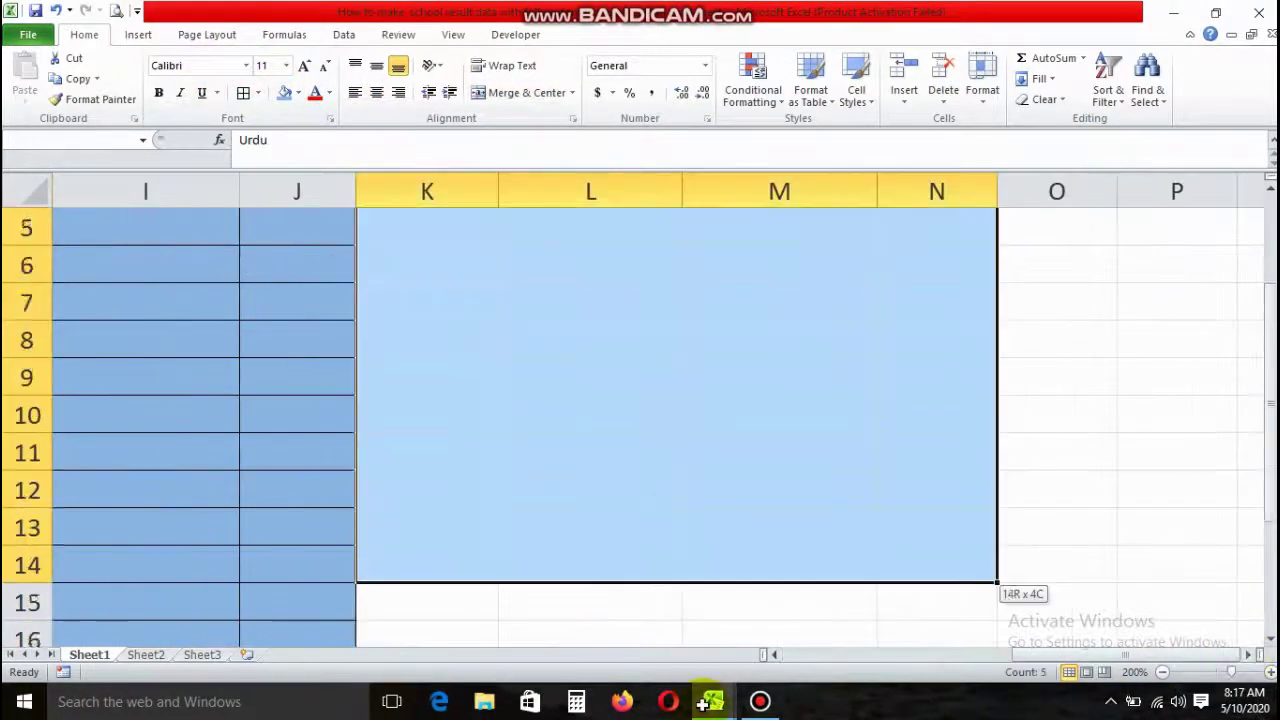
left_click(298, 92)
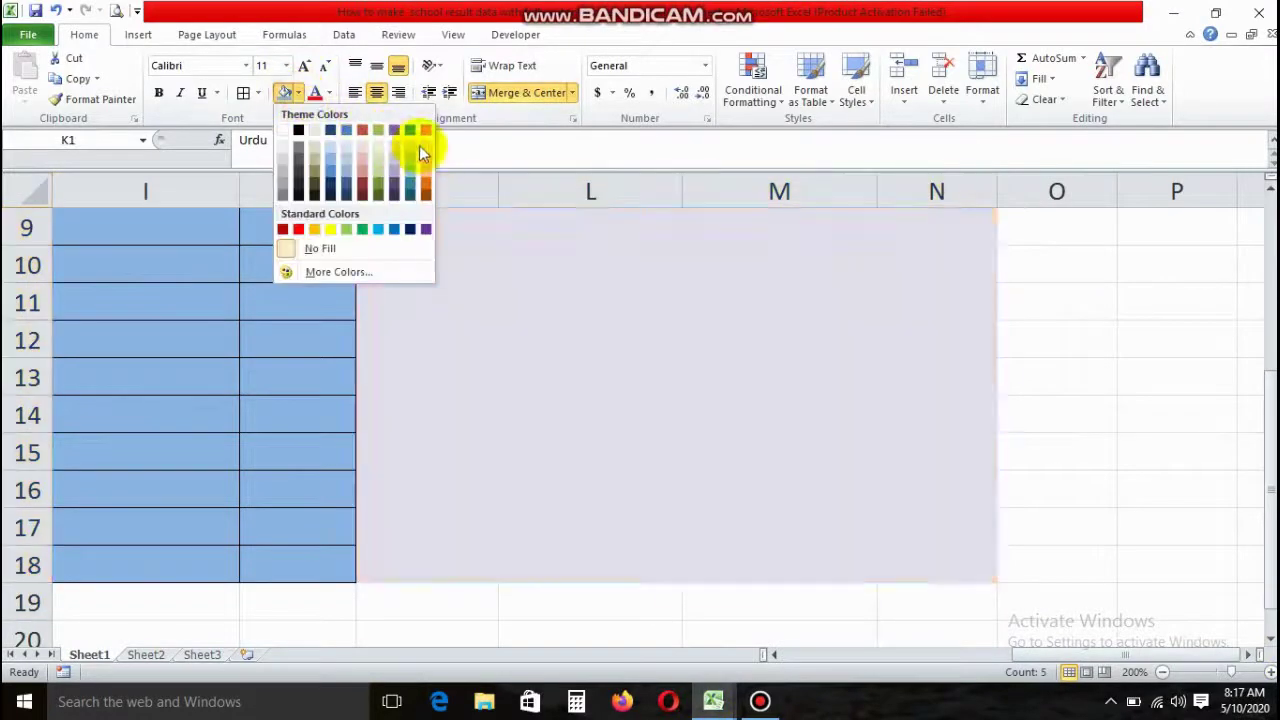
left_click(426, 160)
left_click(243, 92)
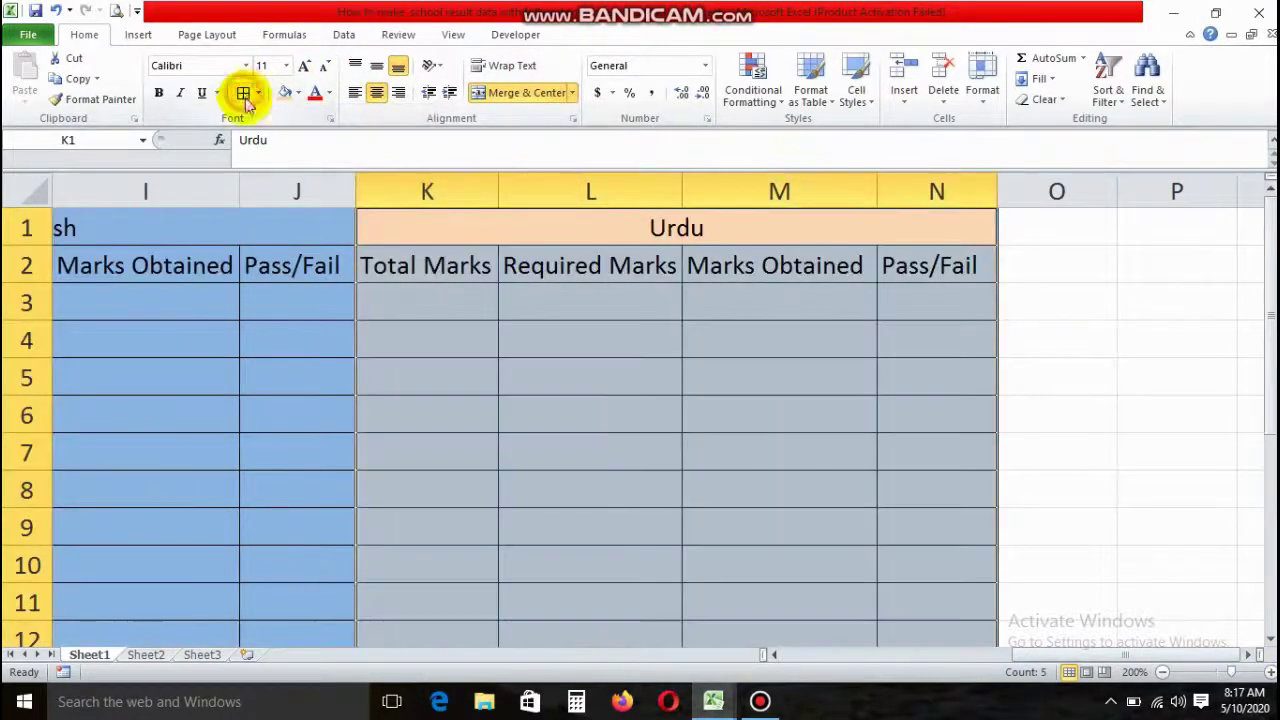
left_click(560, 335)
left_click(1250, 654)
left_click(1250, 654)
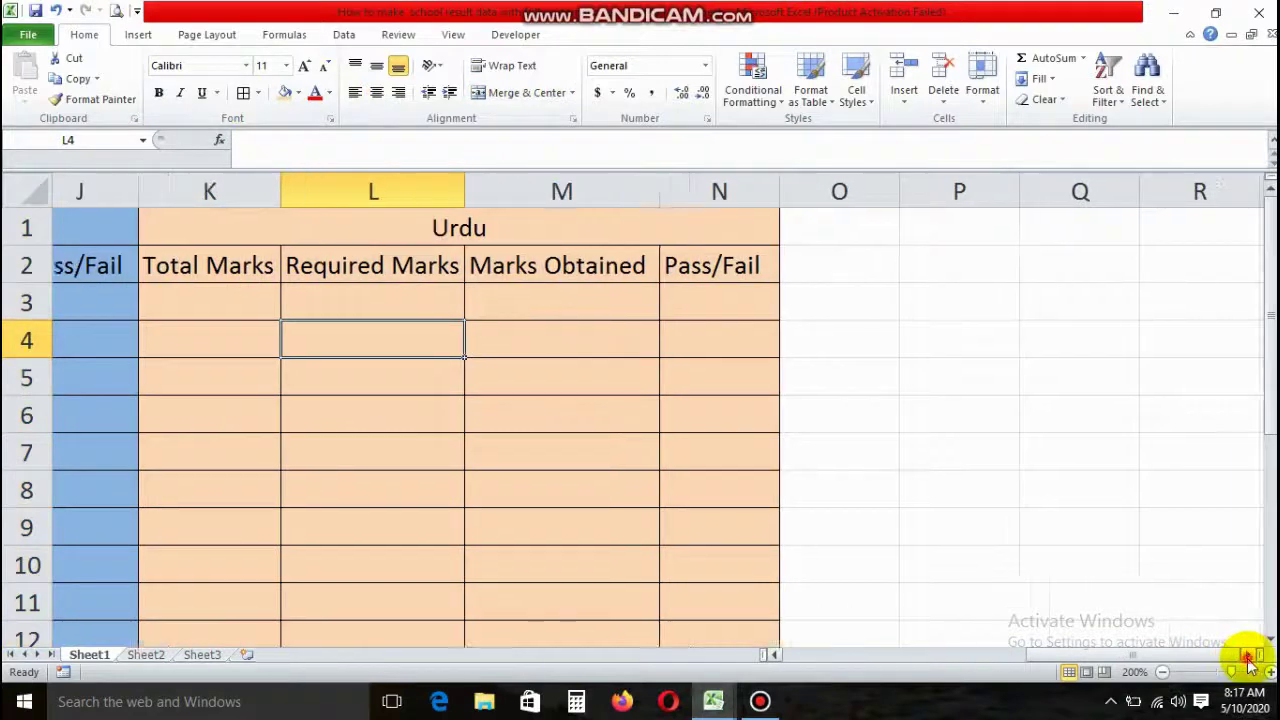
left_click(1250, 654)
left_click_drag(215, 228, 206, 263)
Step: Copy the Urdu header block to O1:R2 and autofit columns O, P and Q
left_click(82, 84)
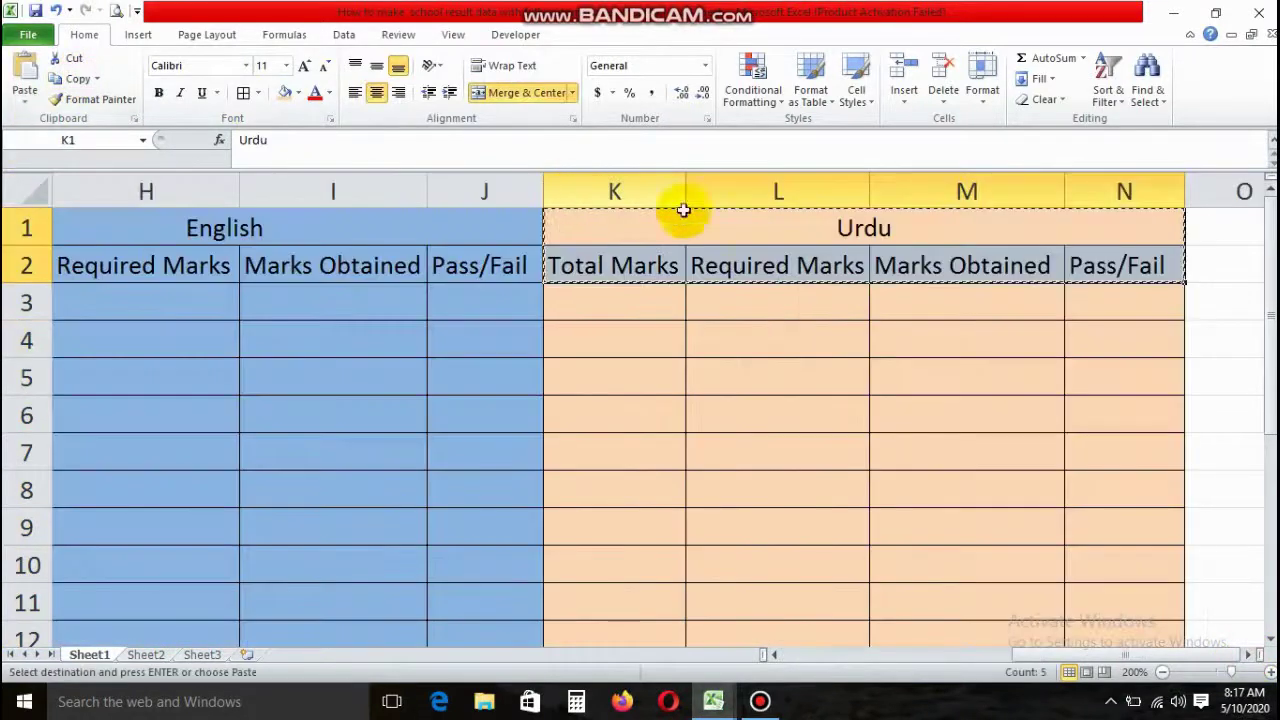
left_click(1250, 654)
left_click(1250, 654)
left_click(231, 228)
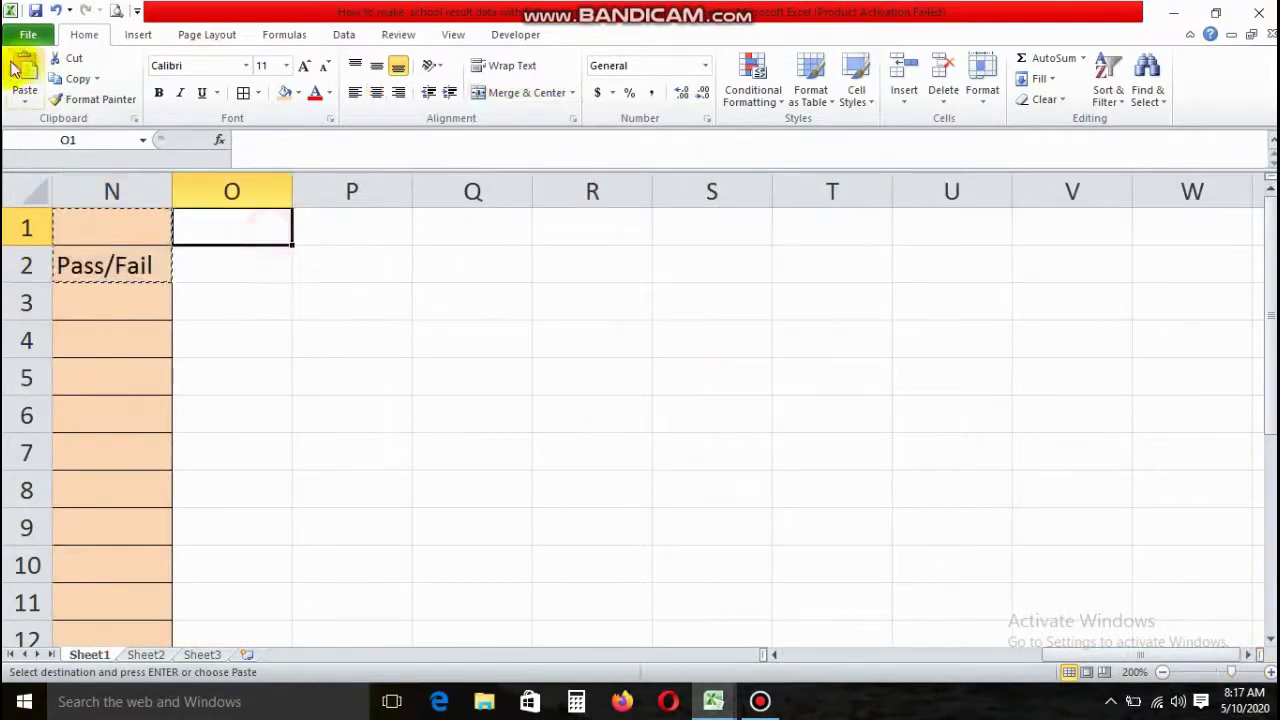
left_click(25, 72)
double_click(292, 190)
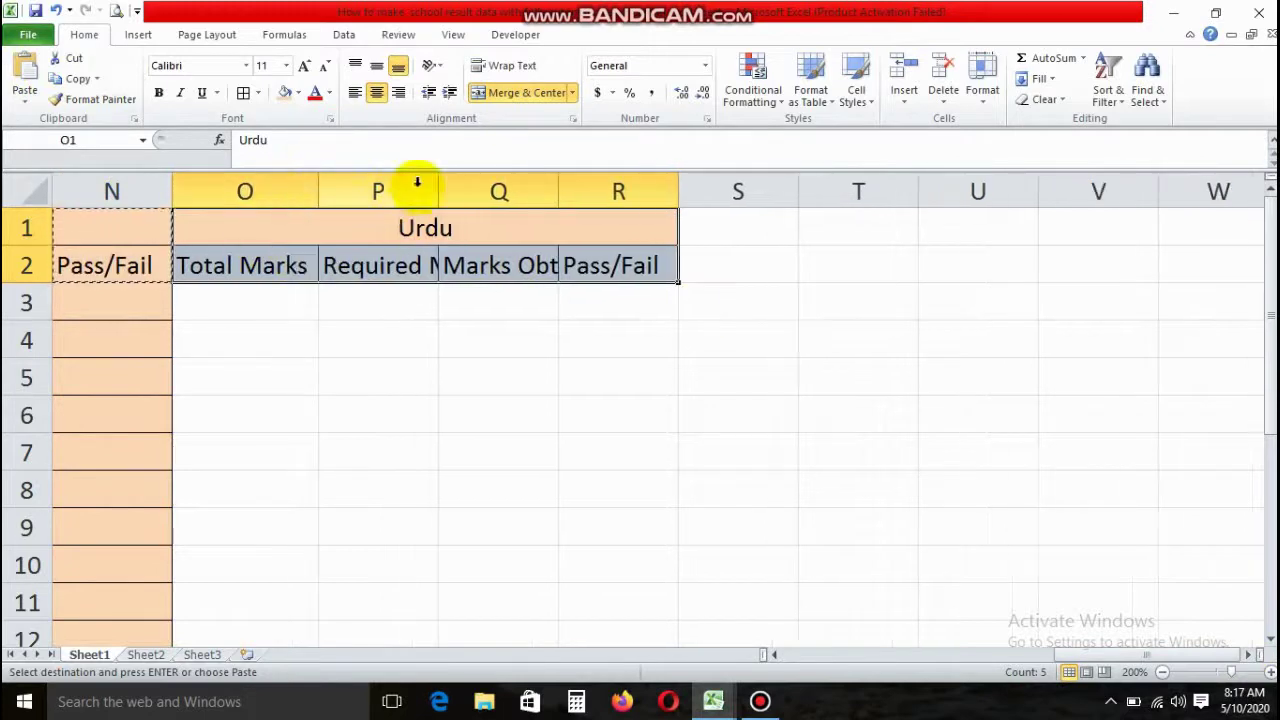
double_click(438, 190)
double_click(629, 193)
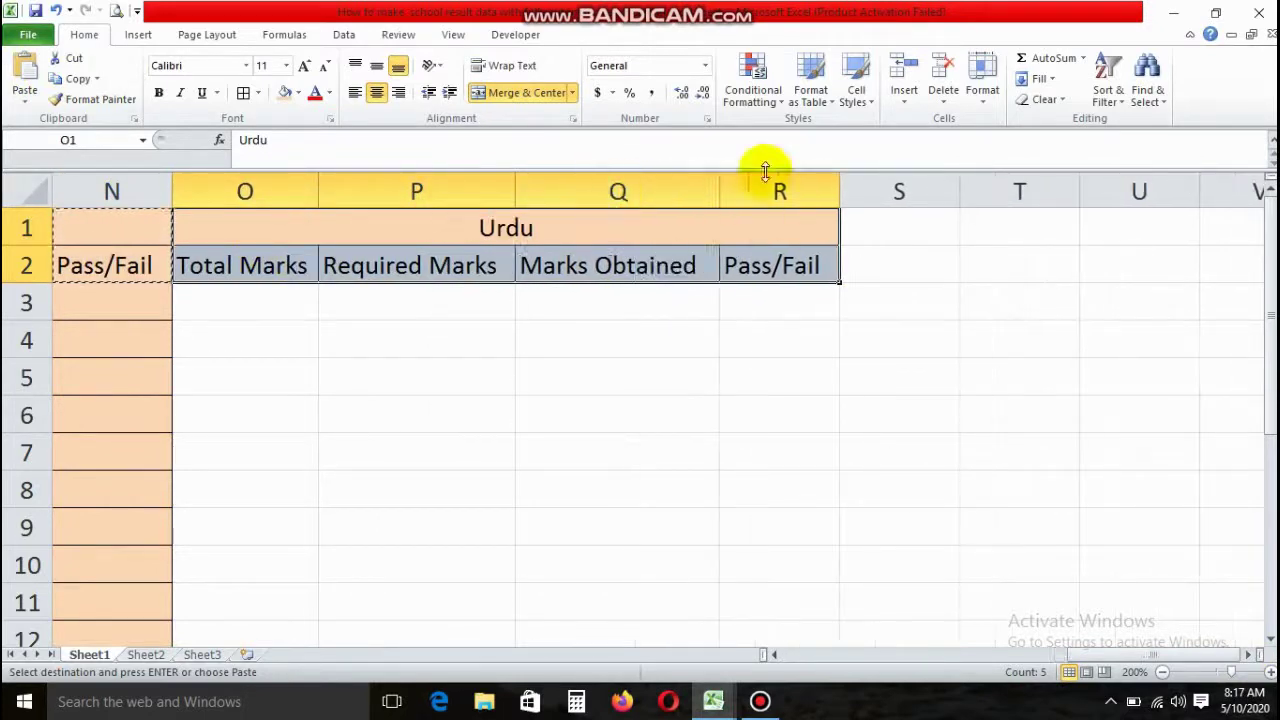
left_click(263, 300)
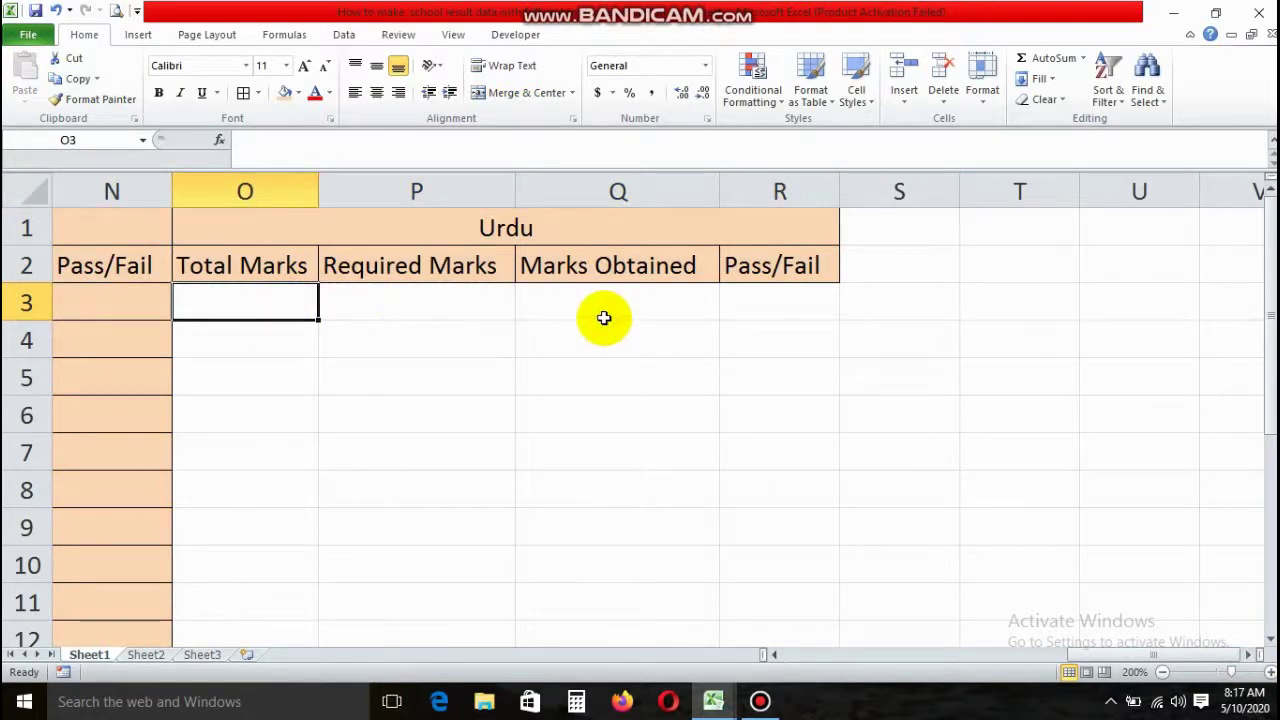
Step: Fill O1:R18 yellow and add all borders
left_click_drag(528, 231, 479, 563)
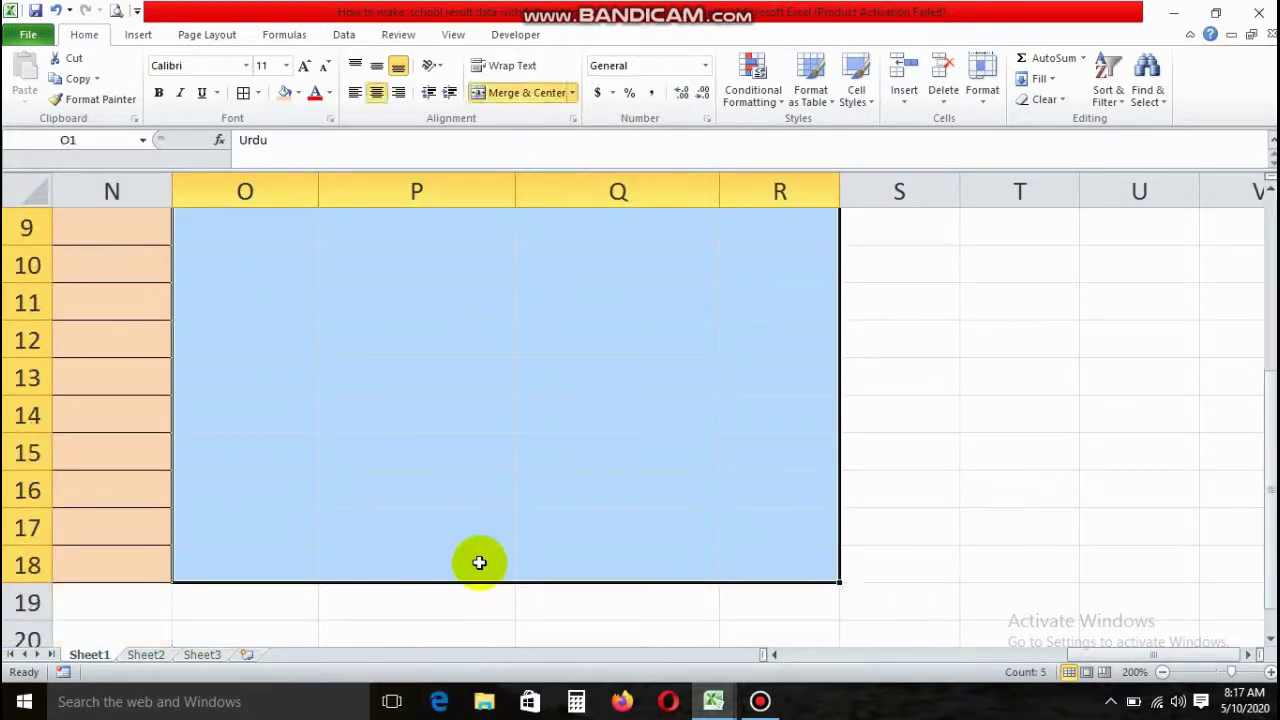
scroll(479, 563, "up", 3)
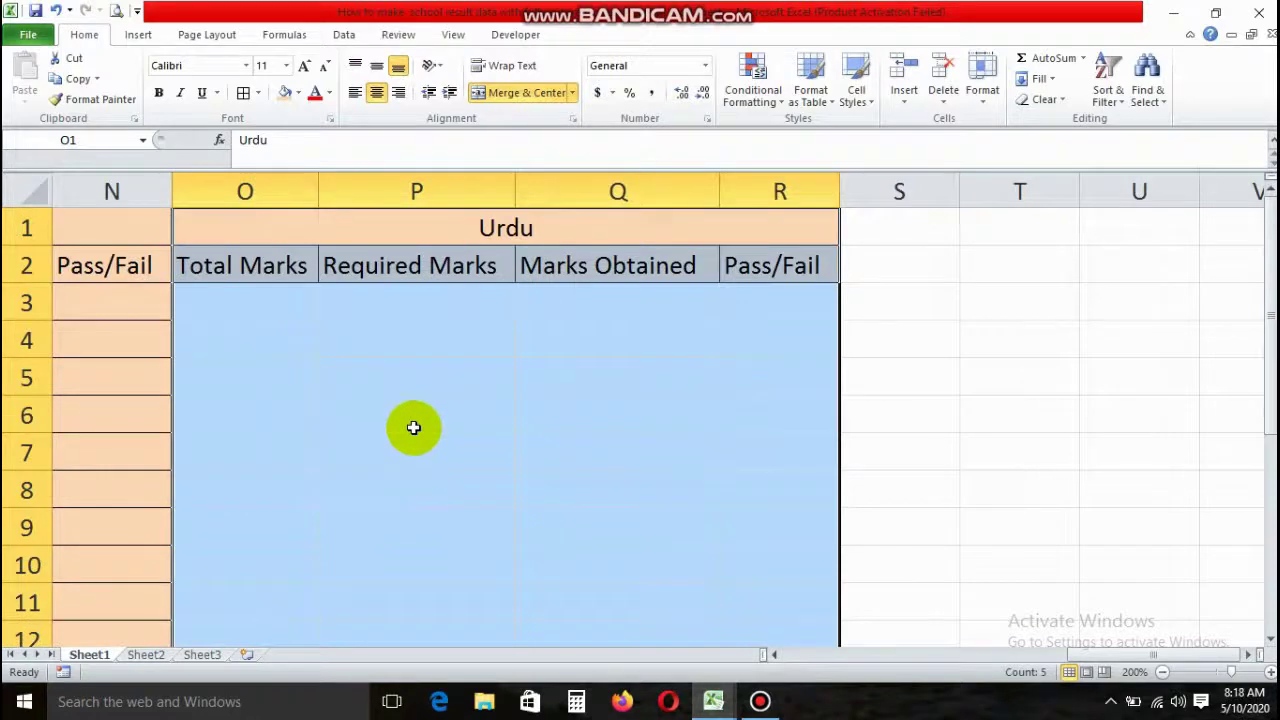
left_click(298, 93)
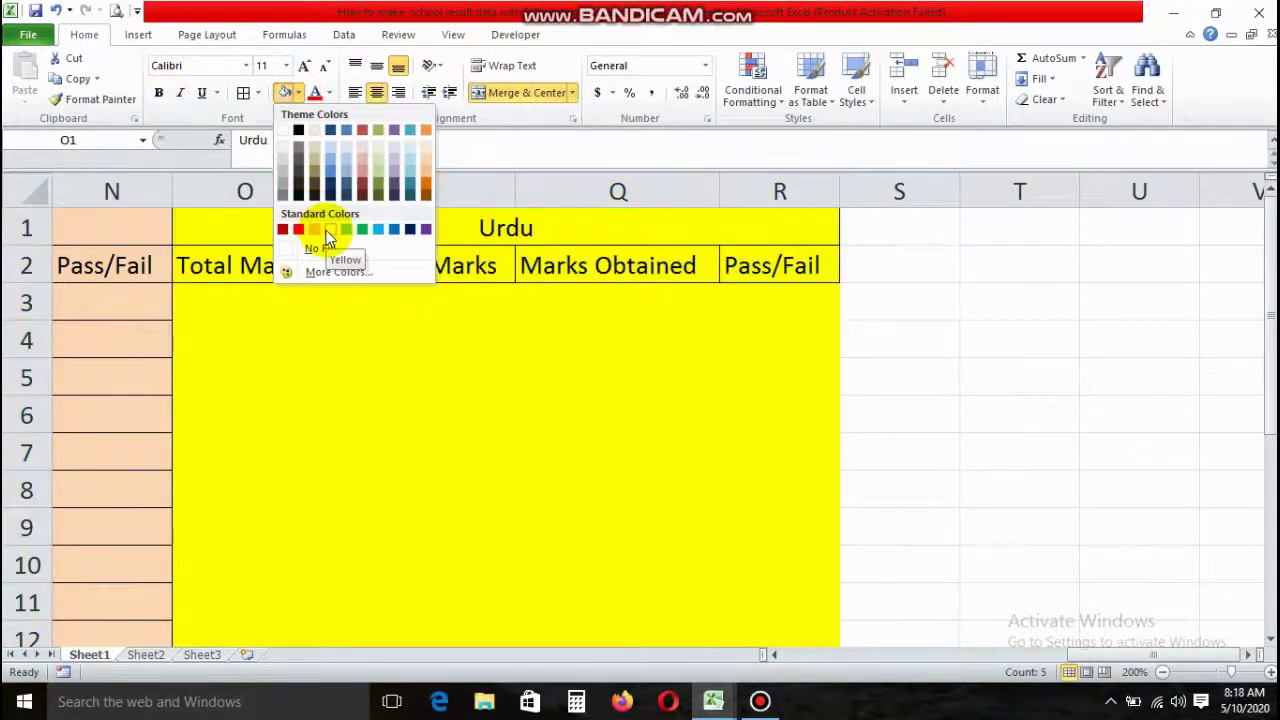
left_click(329, 233)
left_click(243, 92)
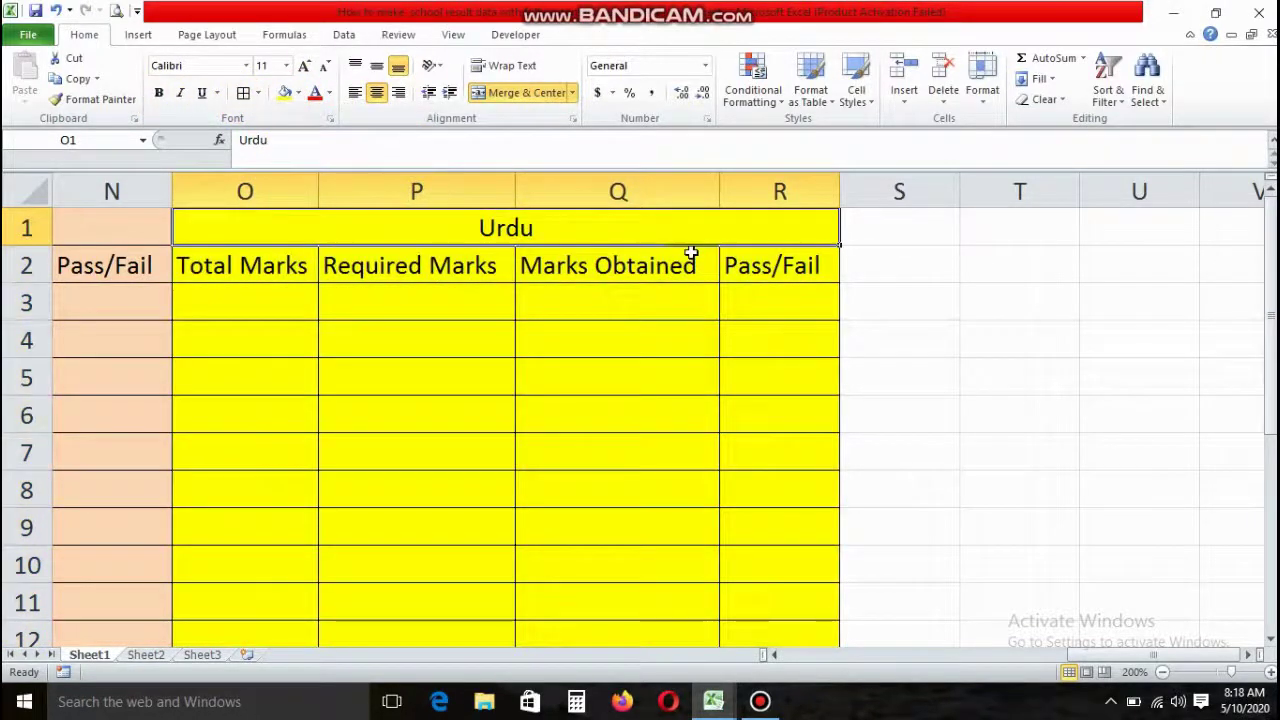
Step: Title the O block Math and copy its header block to S1
type("Math")
key("Tab")
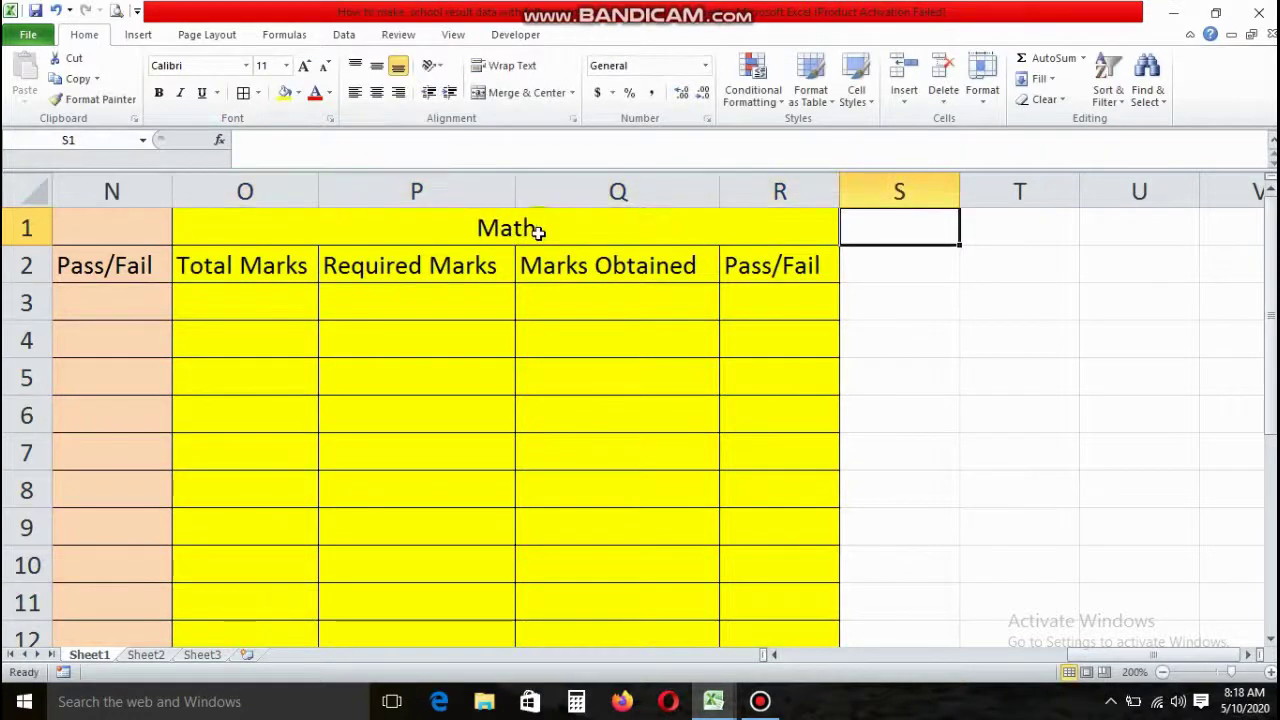
left_click(535, 225)
left_click_drag(540, 222, 410, 258)
left_click(75, 80)
left_click(943, 225)
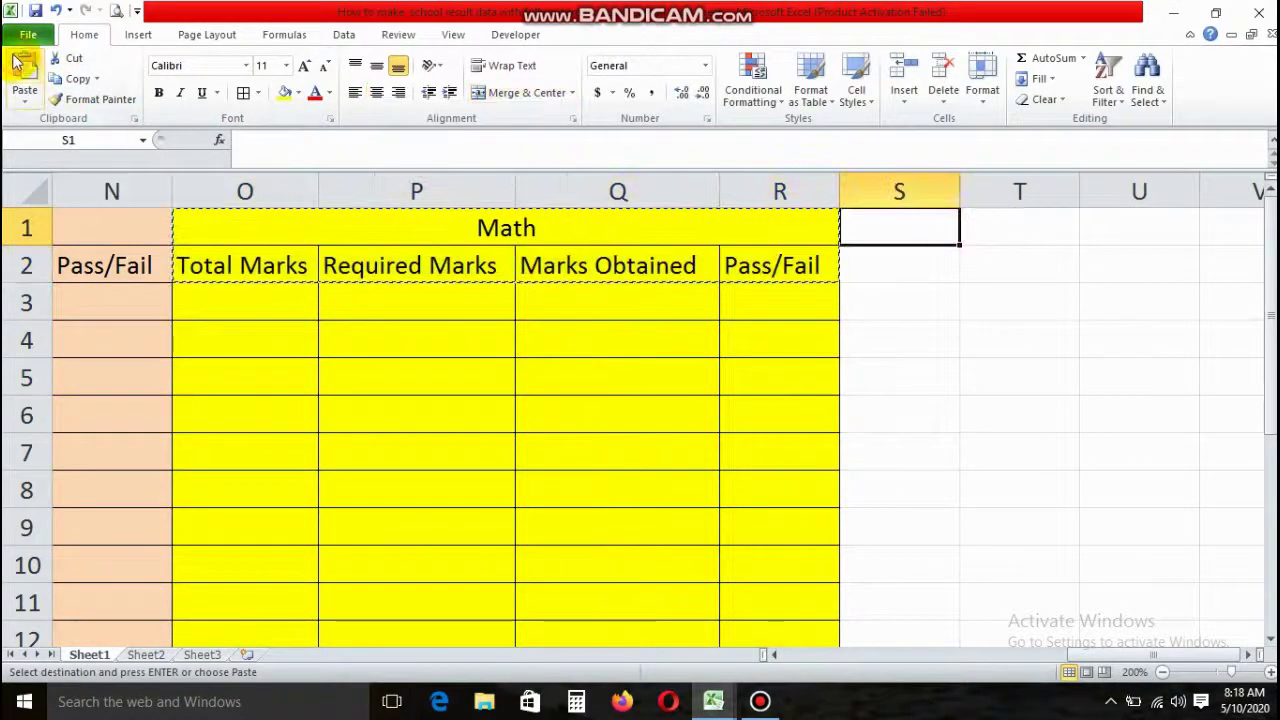
left_click(24, 75)
Step: Autofit columns S to V to the Total Marks, Required Marks, Marks Obtained and Pass/Fail headings
left_click(1247, 656)
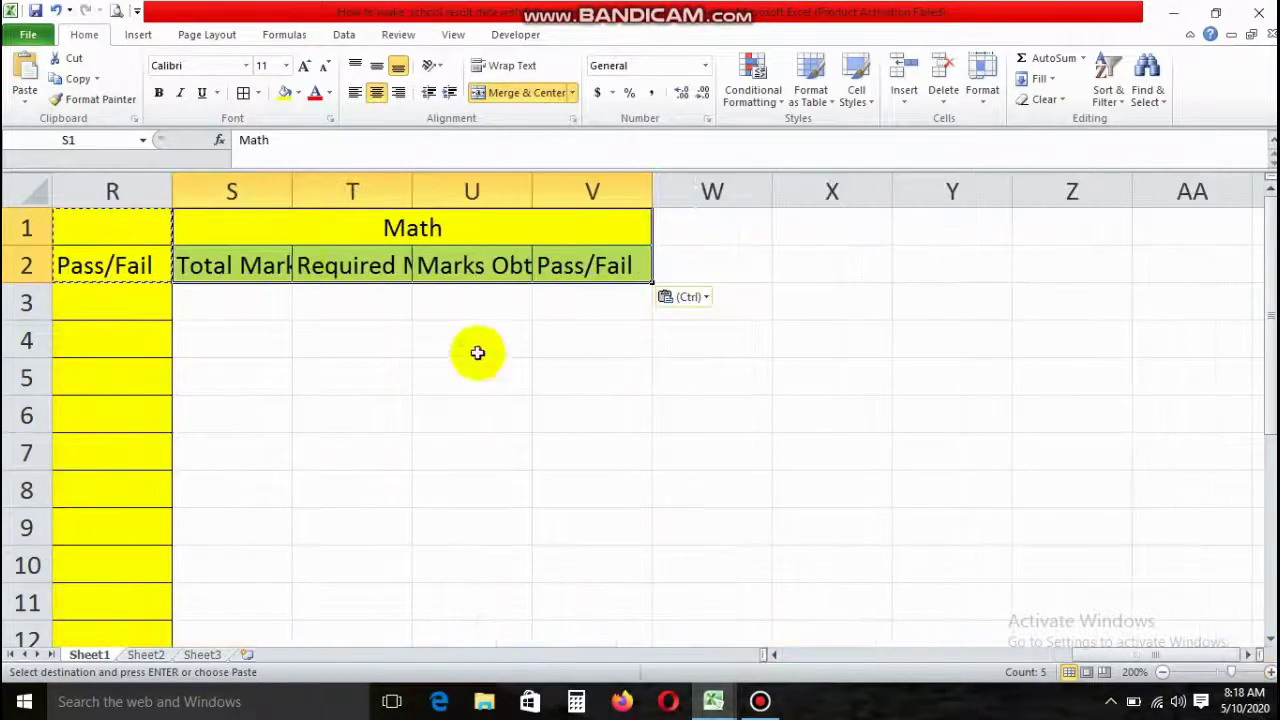
double_click(288, 193)
double_click(437, 191)
double_click(634, 192)
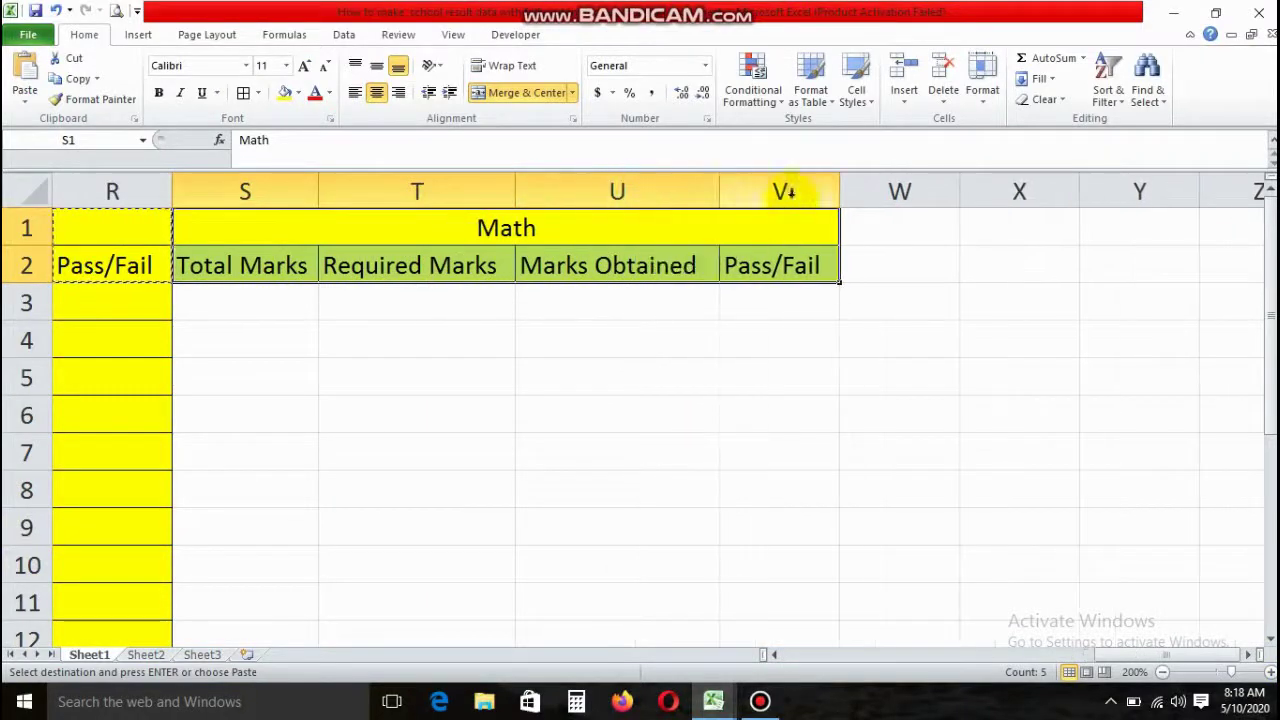
double_click(836, 191)
left_click(413, 289)
Step: Fill S1:V18 orange and add all borders
left_click(482, 229)
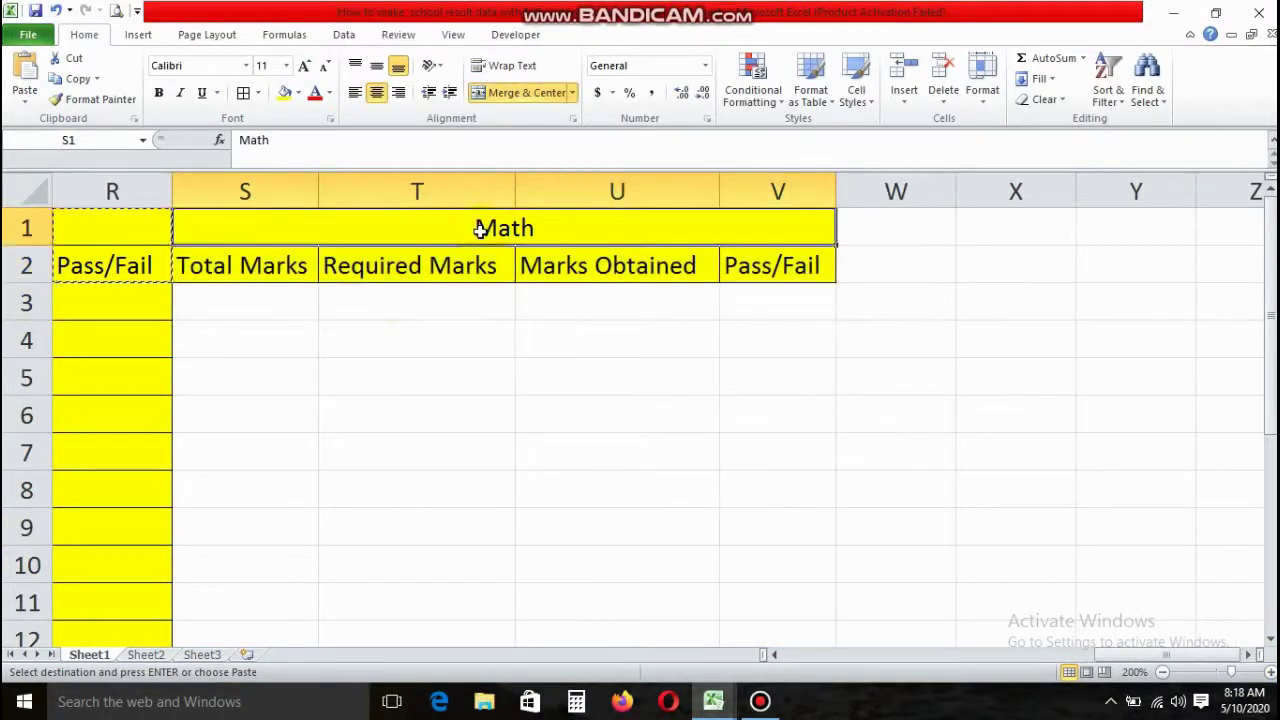
left_click_drag(200, 302, 451, 574)
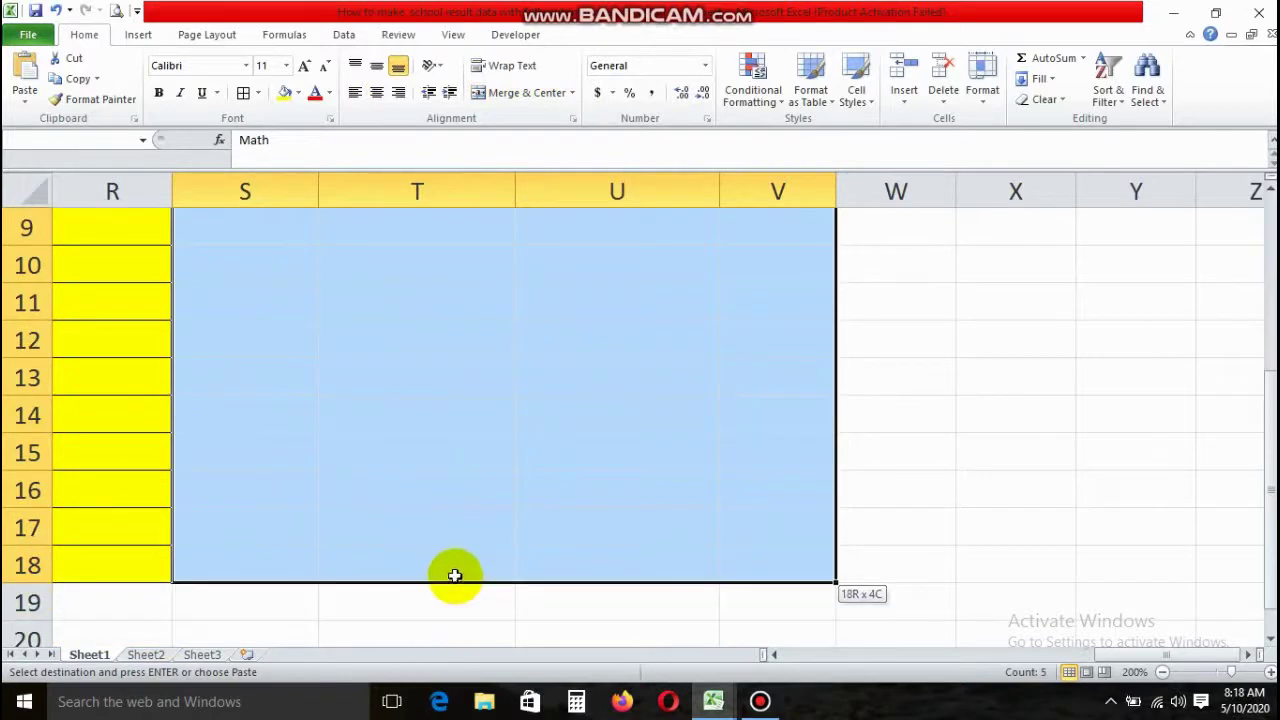
left_click(298, 92)
left_click(317, 225)
scroll(317, 299, "up", 3)
left_click(241, 94)
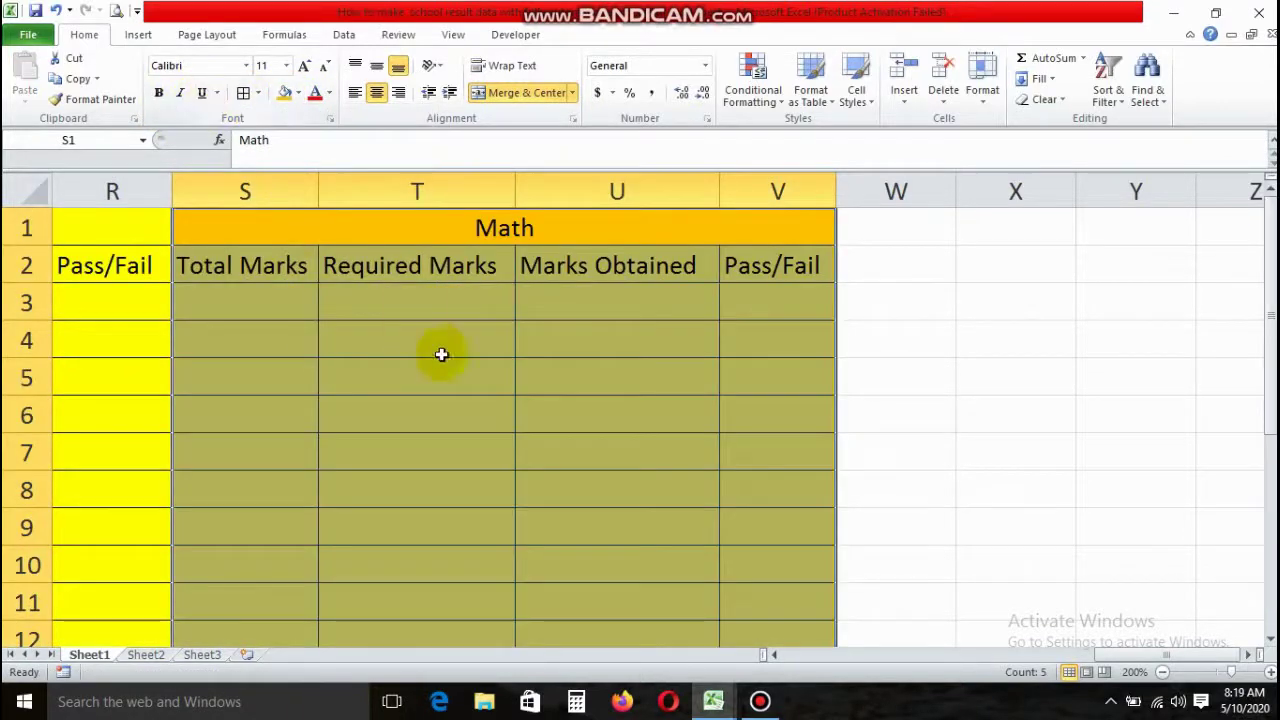
left_click(460, 358)
Step: Rename the S1 heading to General Science
left_click(488, 225)
type("General Sc")
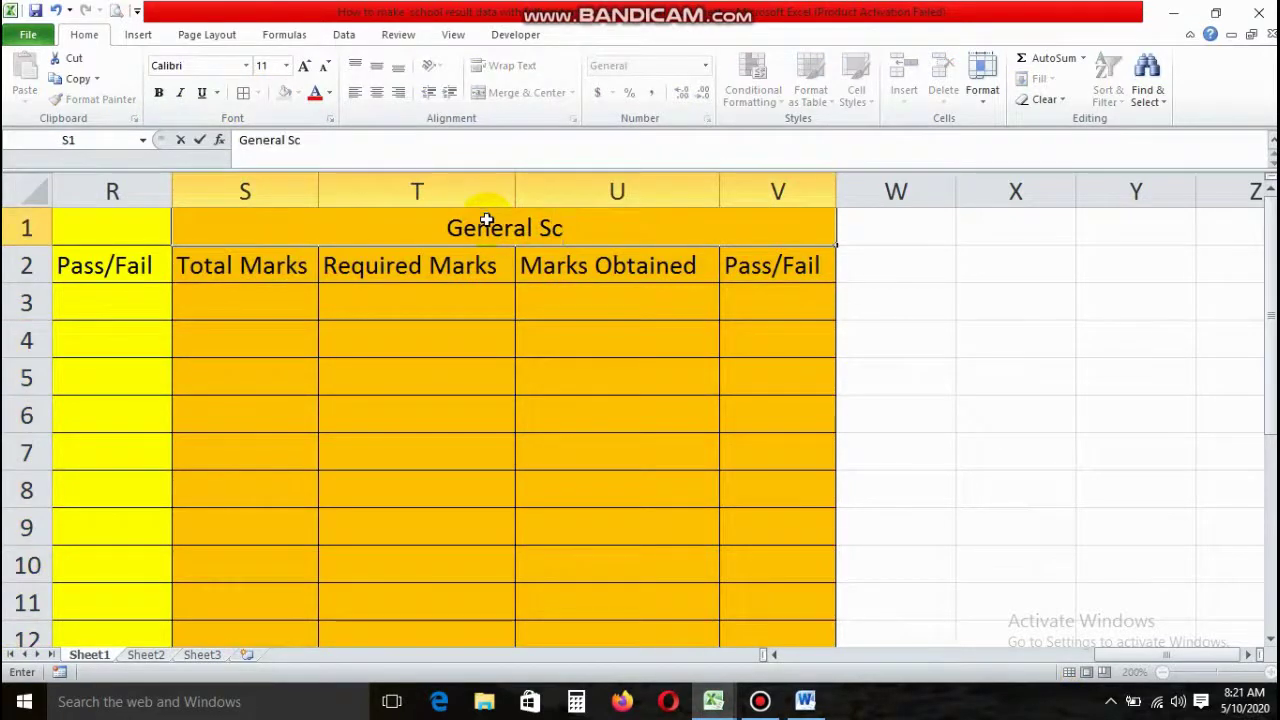
key("ctrl+Return")
key("F2")
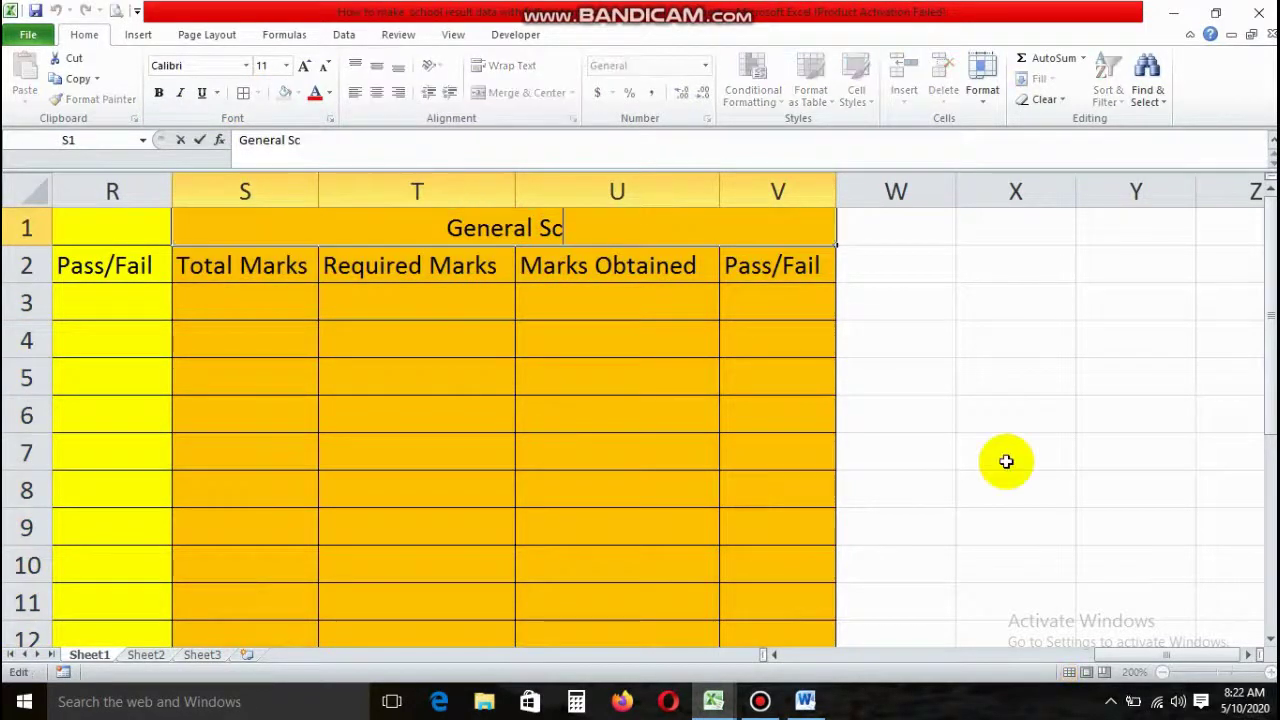
key("Tab")
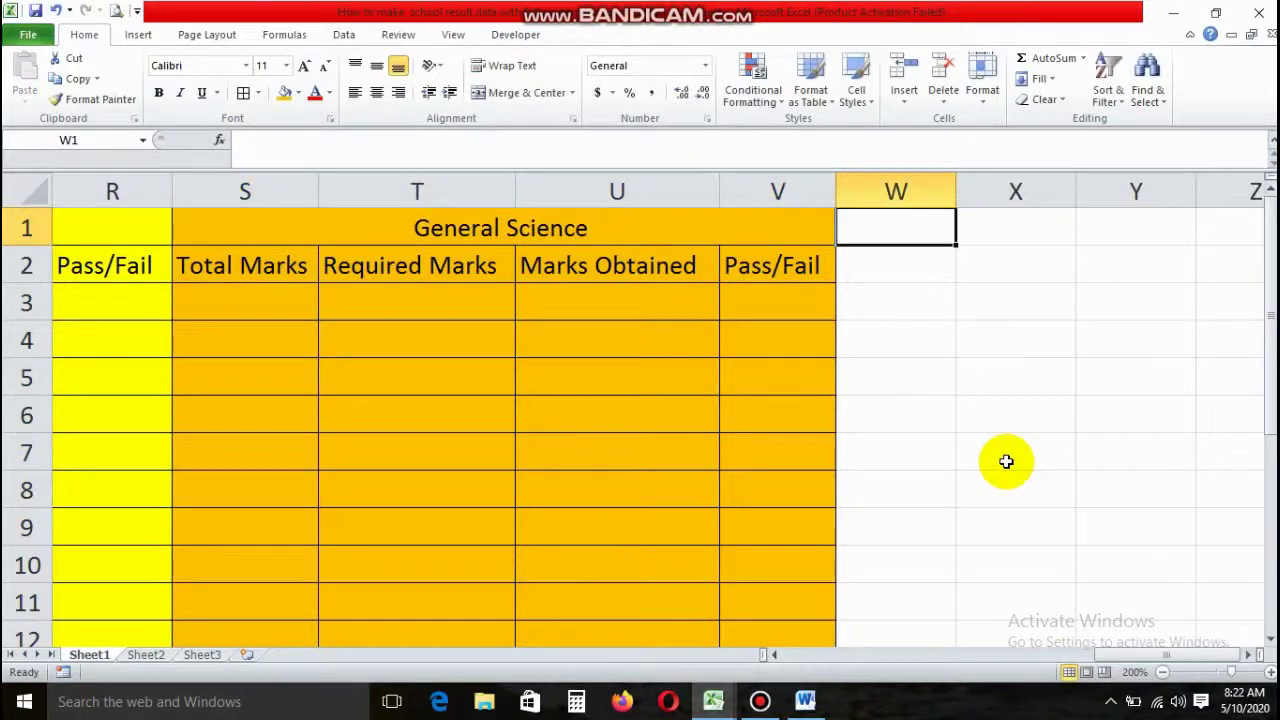
Step: Copy the General Science header block to W1 and fit columns X and Y
left_click_drag(483, 231, 490, 266)
left_click(74, 78)
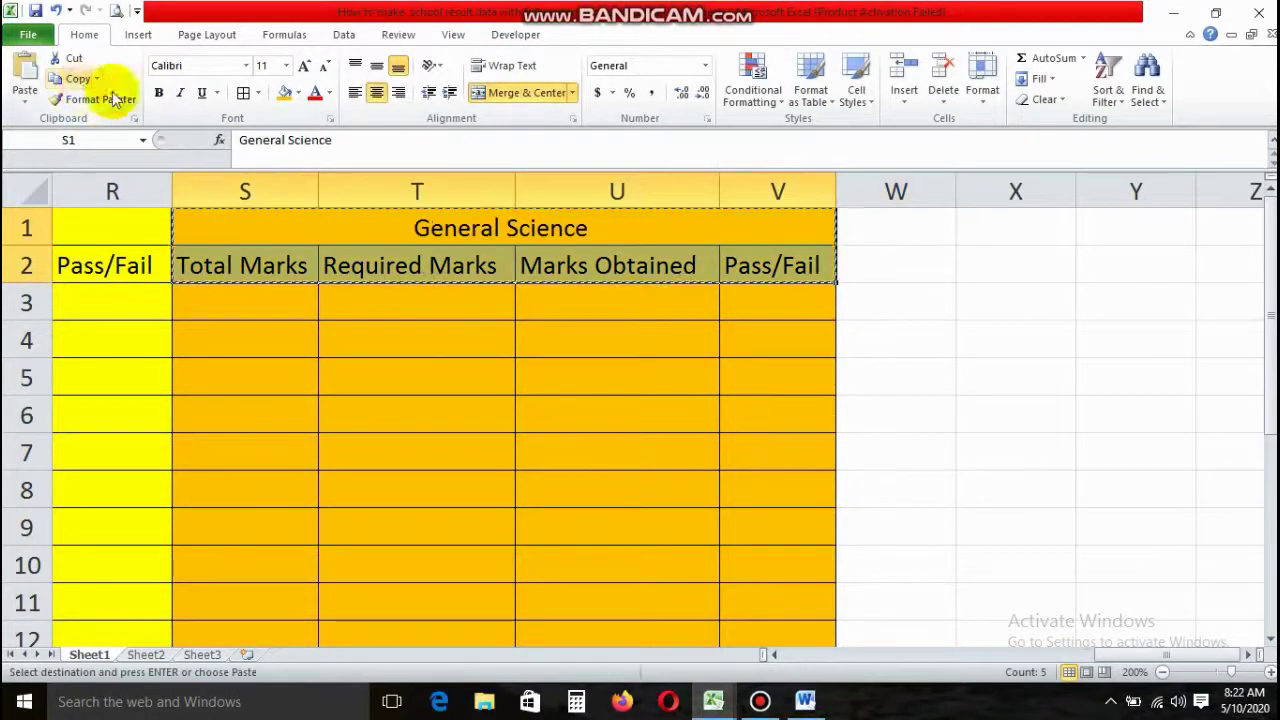
key("Right")
left_click(24, 80)
left_click(1248, 654)
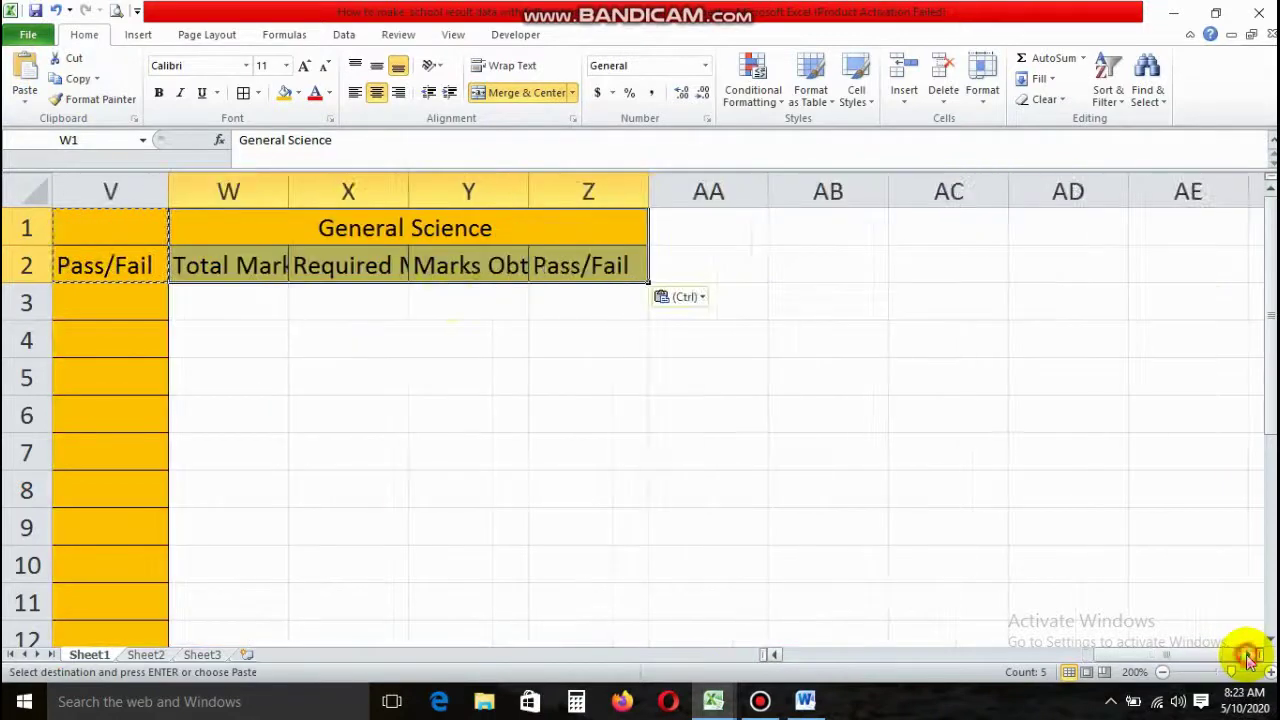
double_click(433, 175)
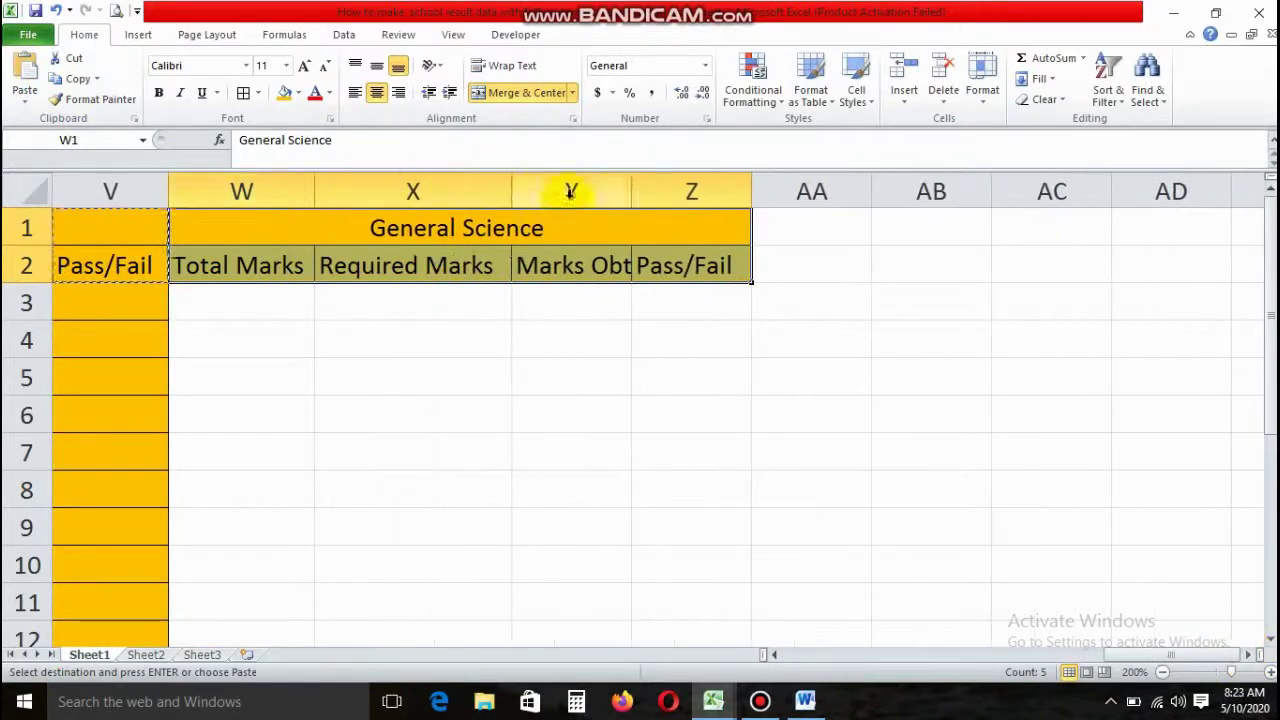
double_click(624, 191)
Step: Shade the new W–Z block light grey down to row 18
left_click(294, 306)
left_click(363, 311)
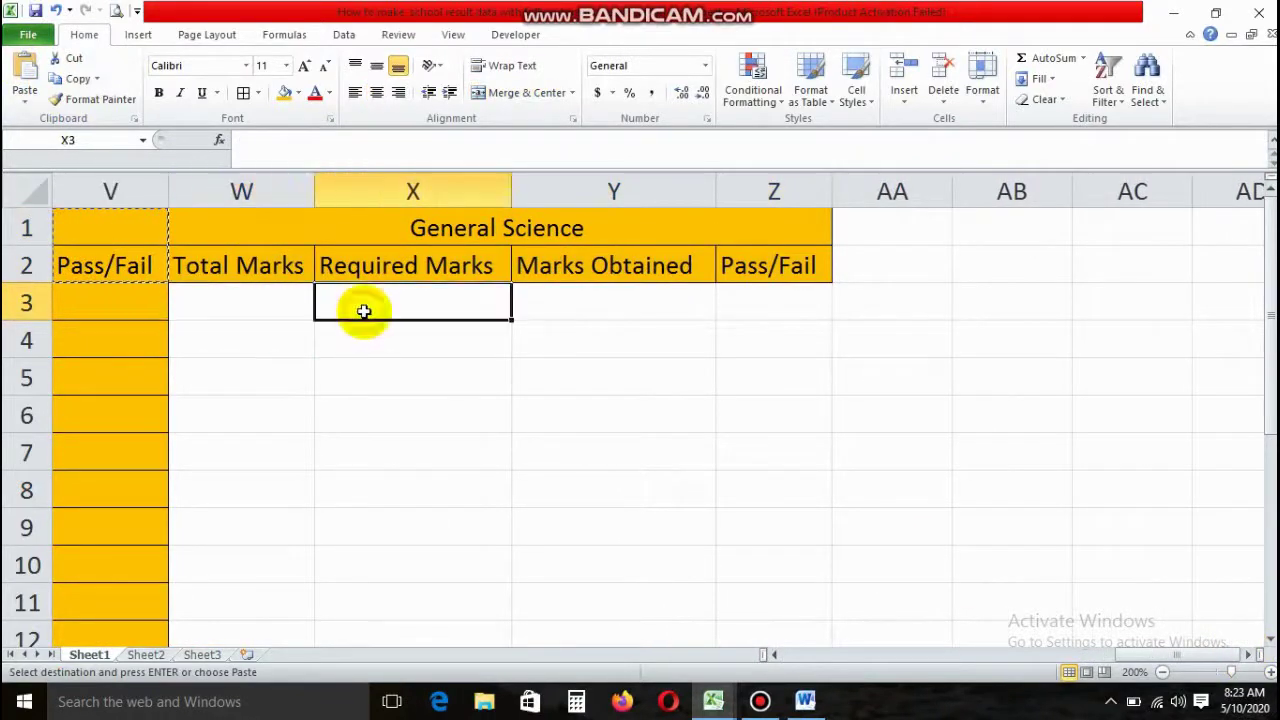
left_click_drag(466, 216, 380, 571)
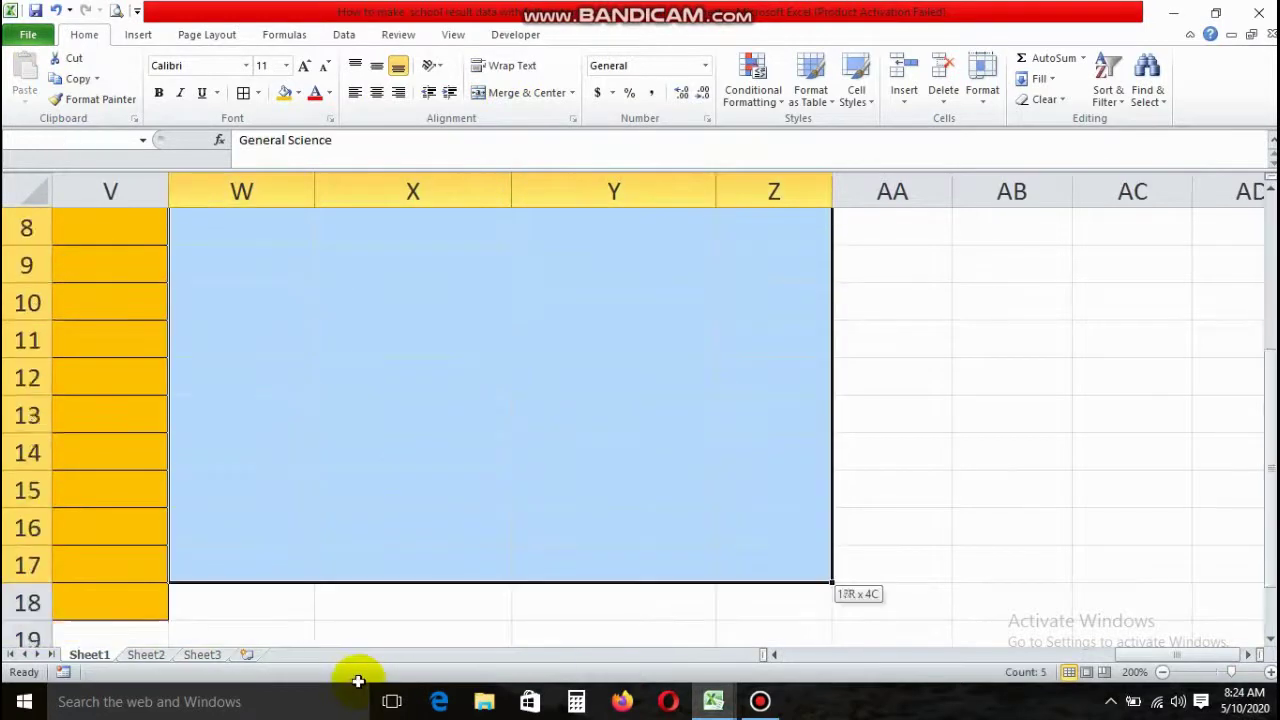
left_click(298, 92)
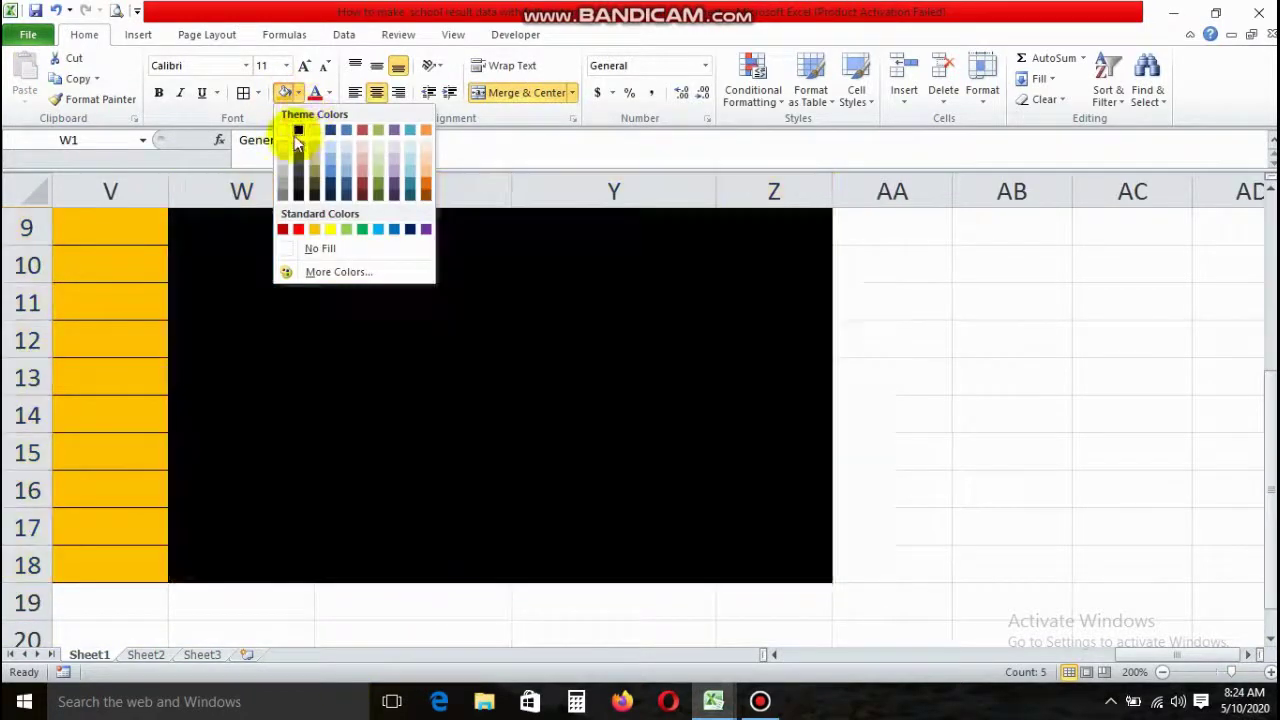
left_click(287, 152)
scroll(400, 350, "up", 3)
left_click(413, 302)
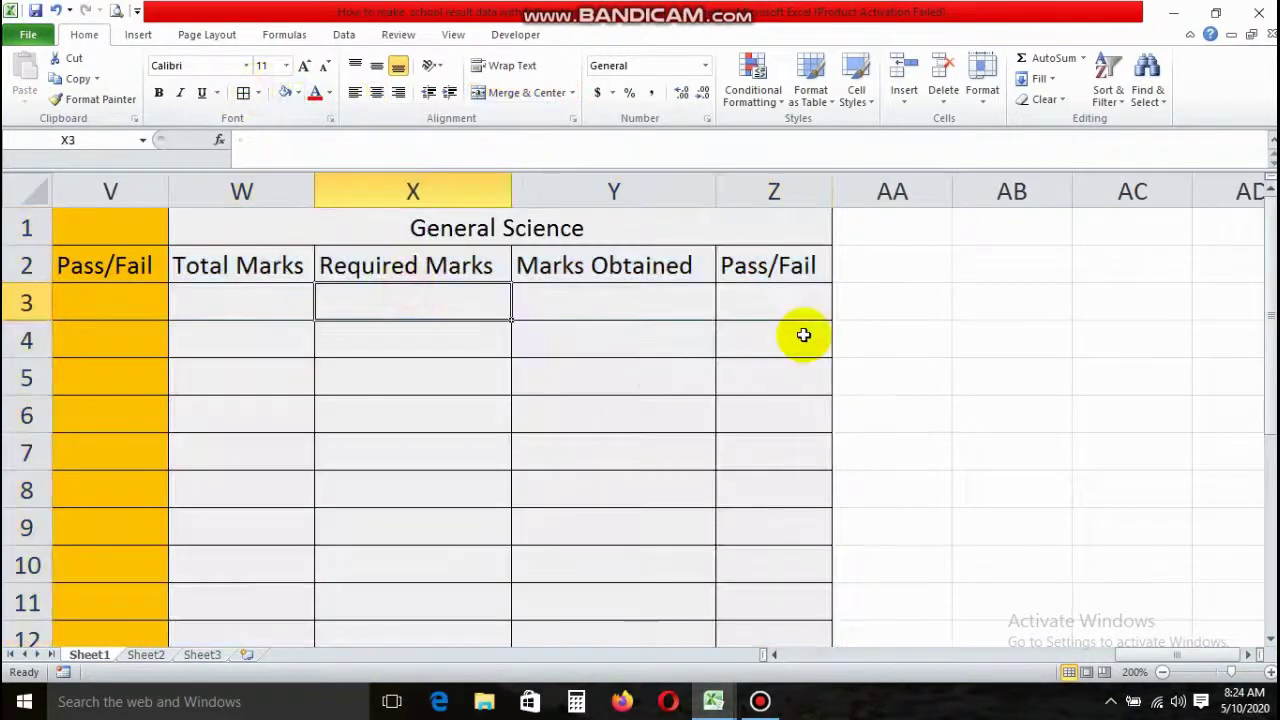
left_click(803, 335)
Step: Copy the title and headers from W1:Z2 into AA1:AD2
left_click_drag(571, 228, 770, 265)
left_click(78, 78)
left_click(890, 228)
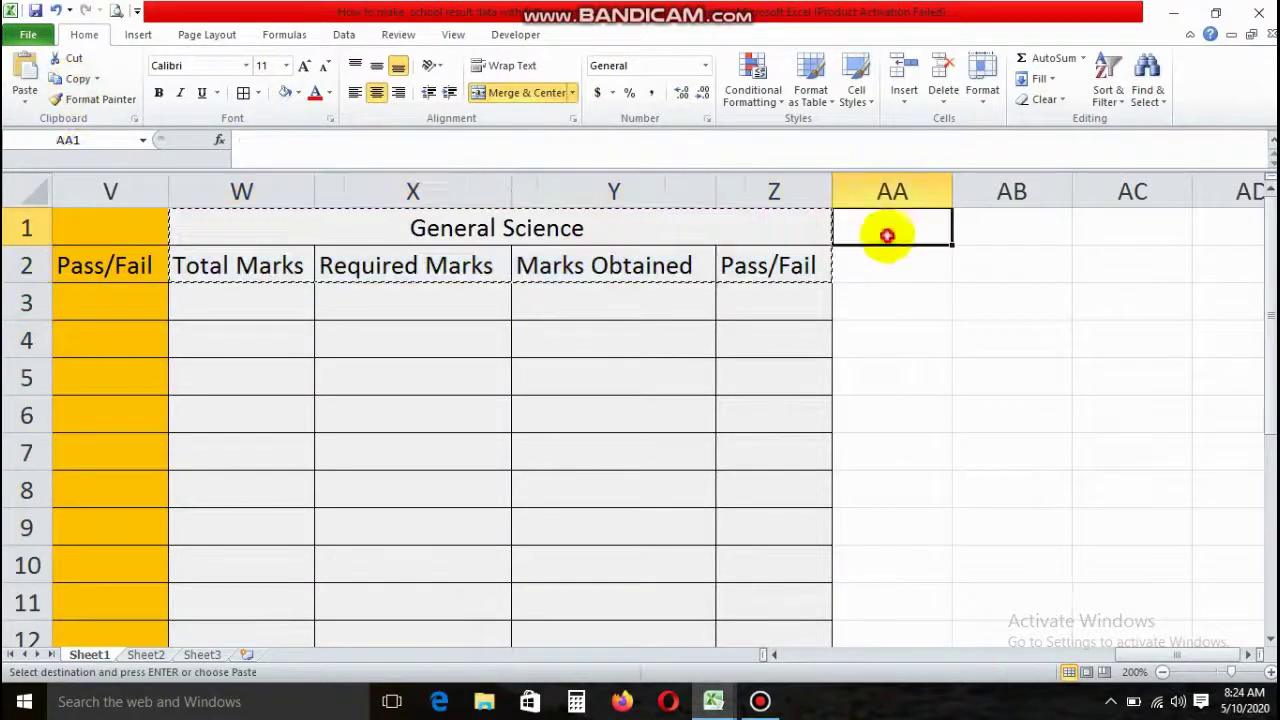
left_click(25, 78)
left_click(1248, 654)
left_click(1248, 654)
left_click(1248, 654)
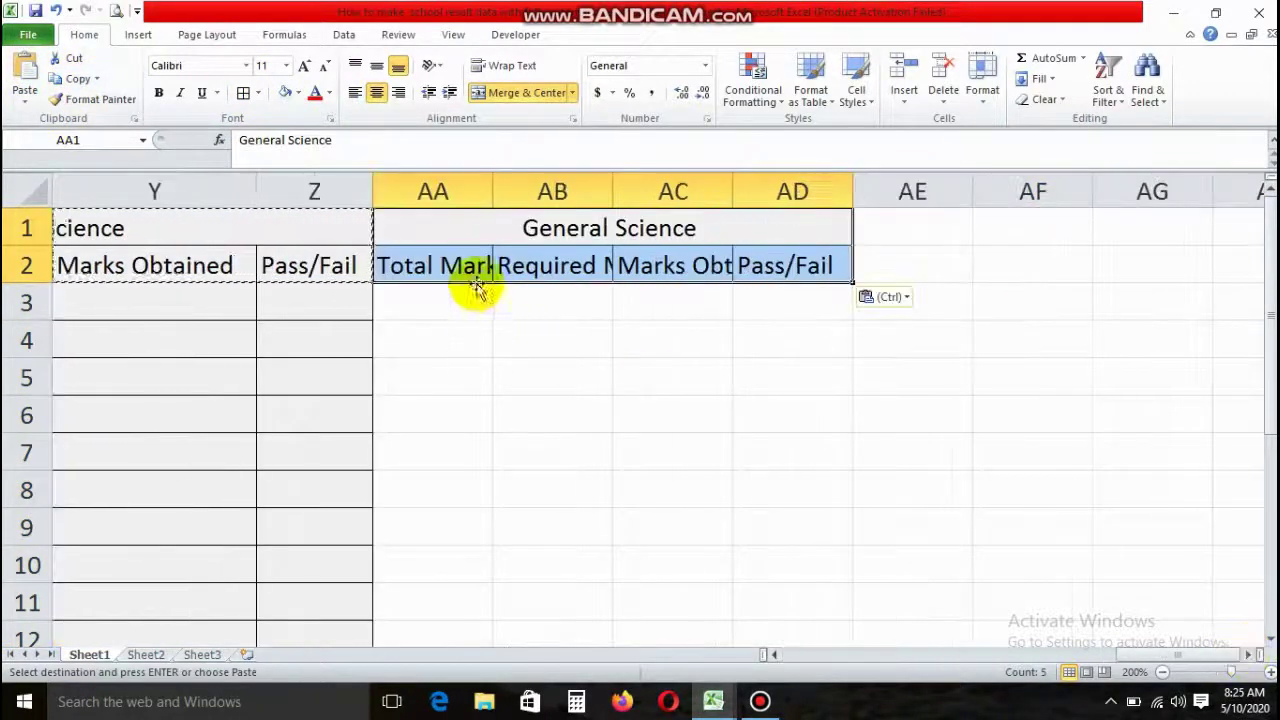
Step: Widen columns AA, AB and AC to fit their headings and narrow AD slightly
left_click_drag(494, 191, 519, 191)
left_click_drag(637, 191, 714, 191)
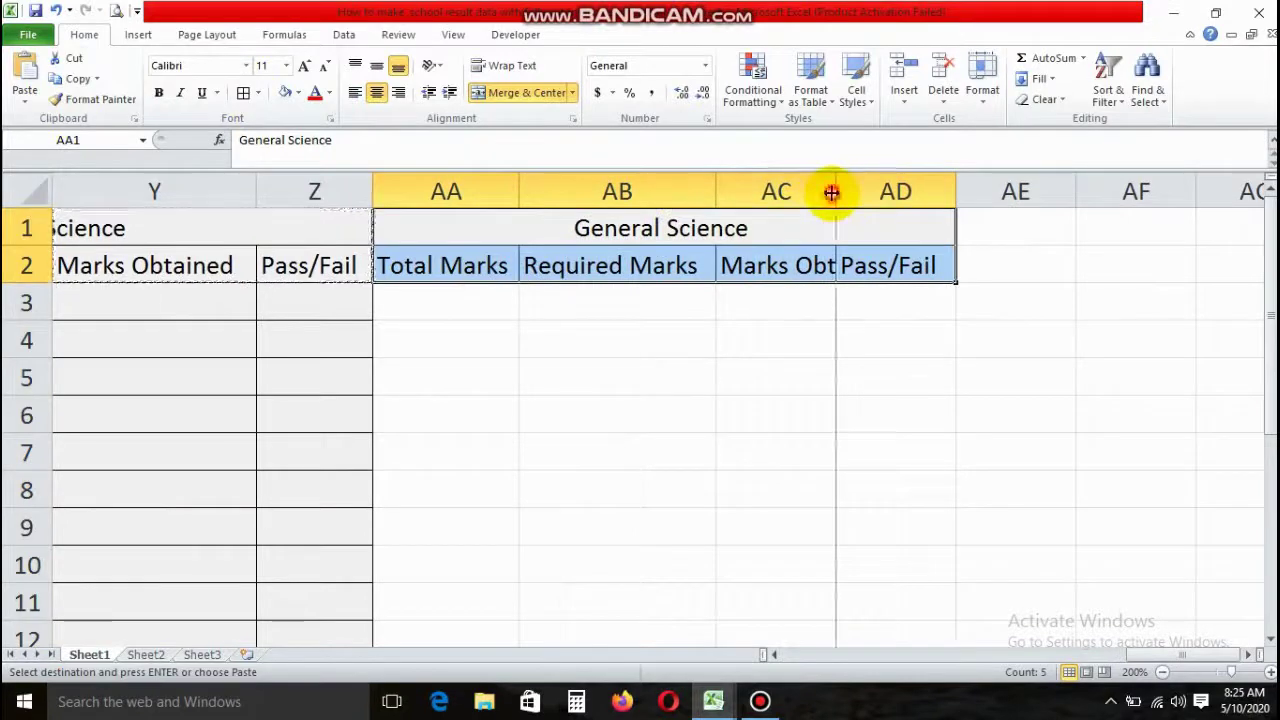
left_click_drag(834, 191, 920, 191)
left_click_drag(1032, 190, 1036, 190)
left_click(531, 283)
left_click(623, 226)
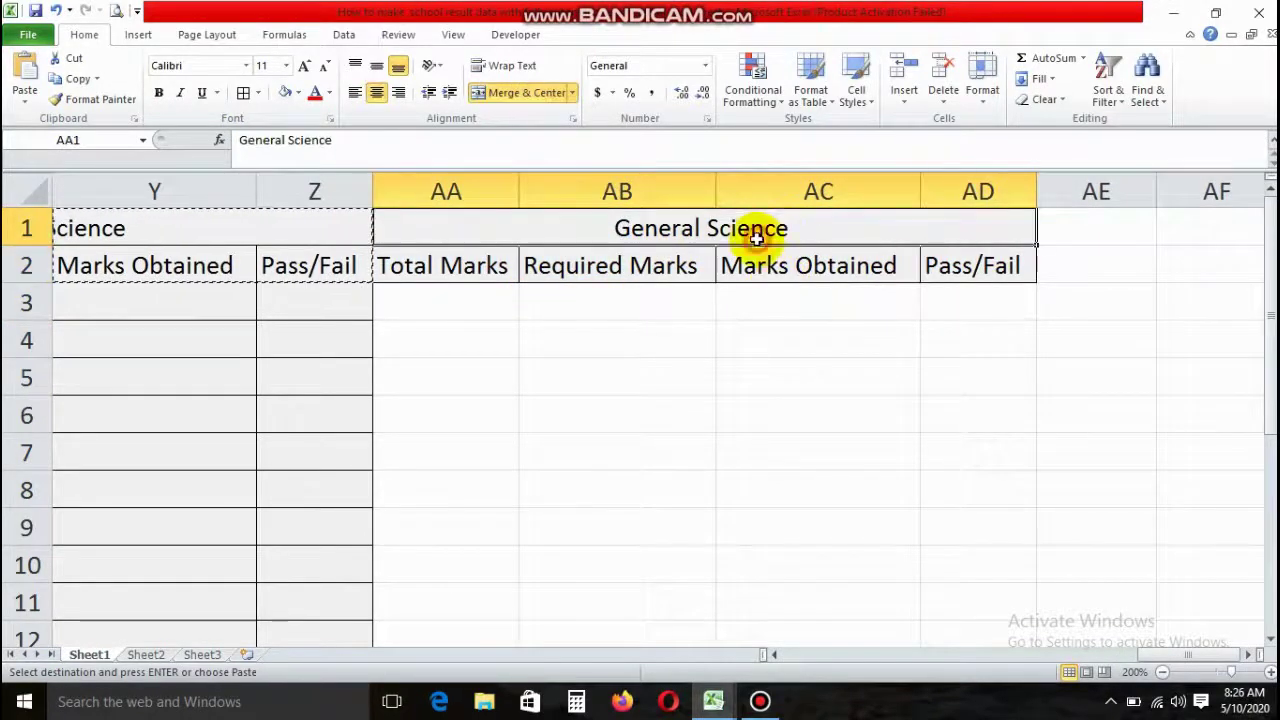
Step: Retitle AA1 as Islamiat and fill AA1:AD18 Olive Green Lighter 60%
type("Islamiat")
key("Tab")
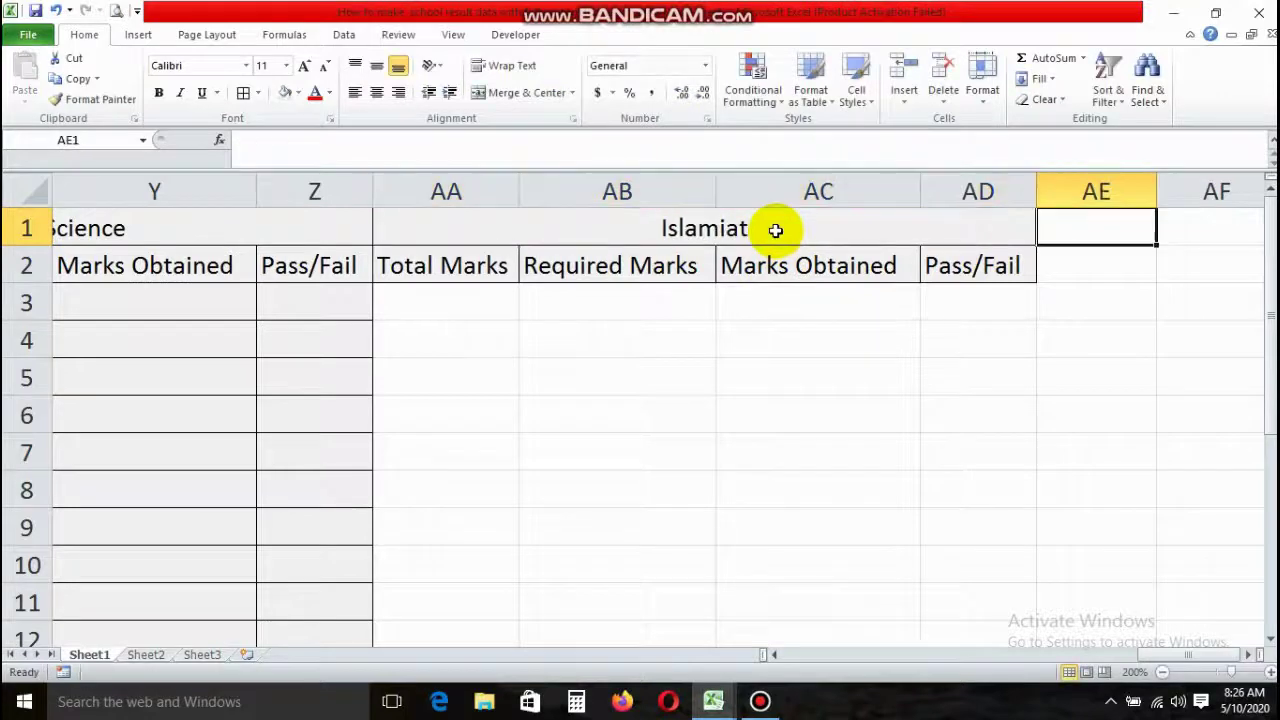
left_click_drag(688, 230, 643, 565)
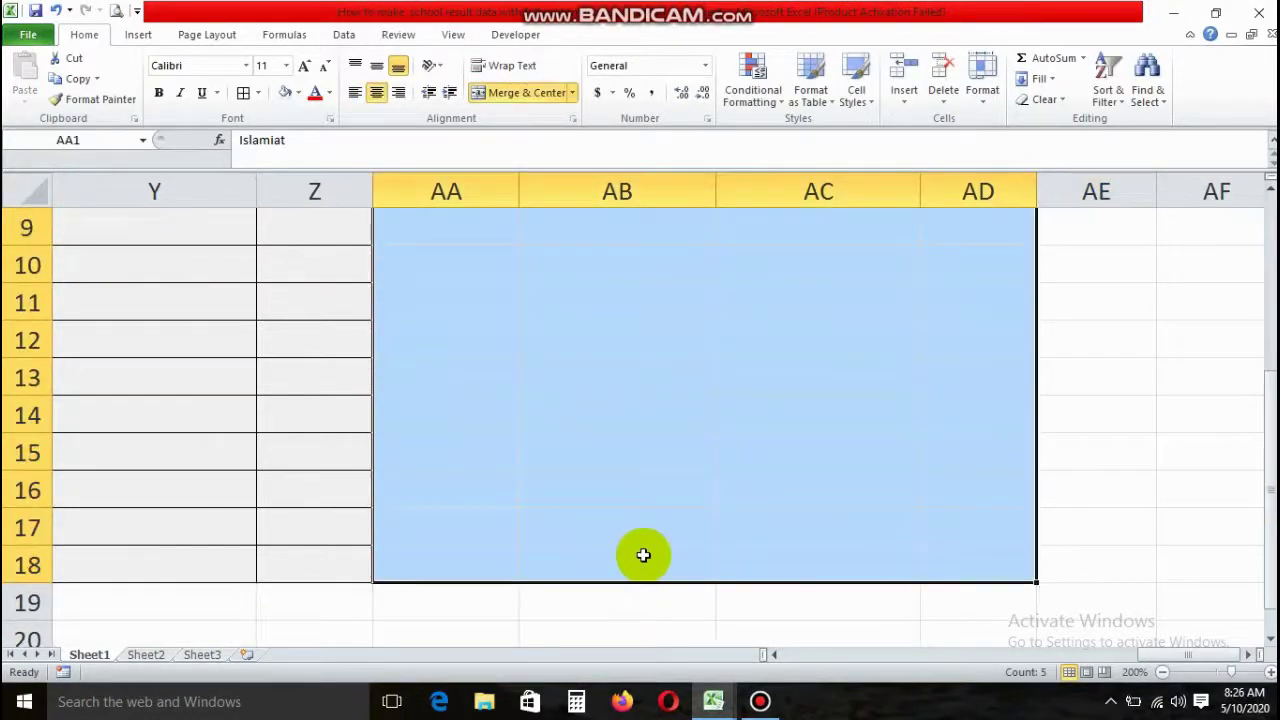
left_click(298, 92)
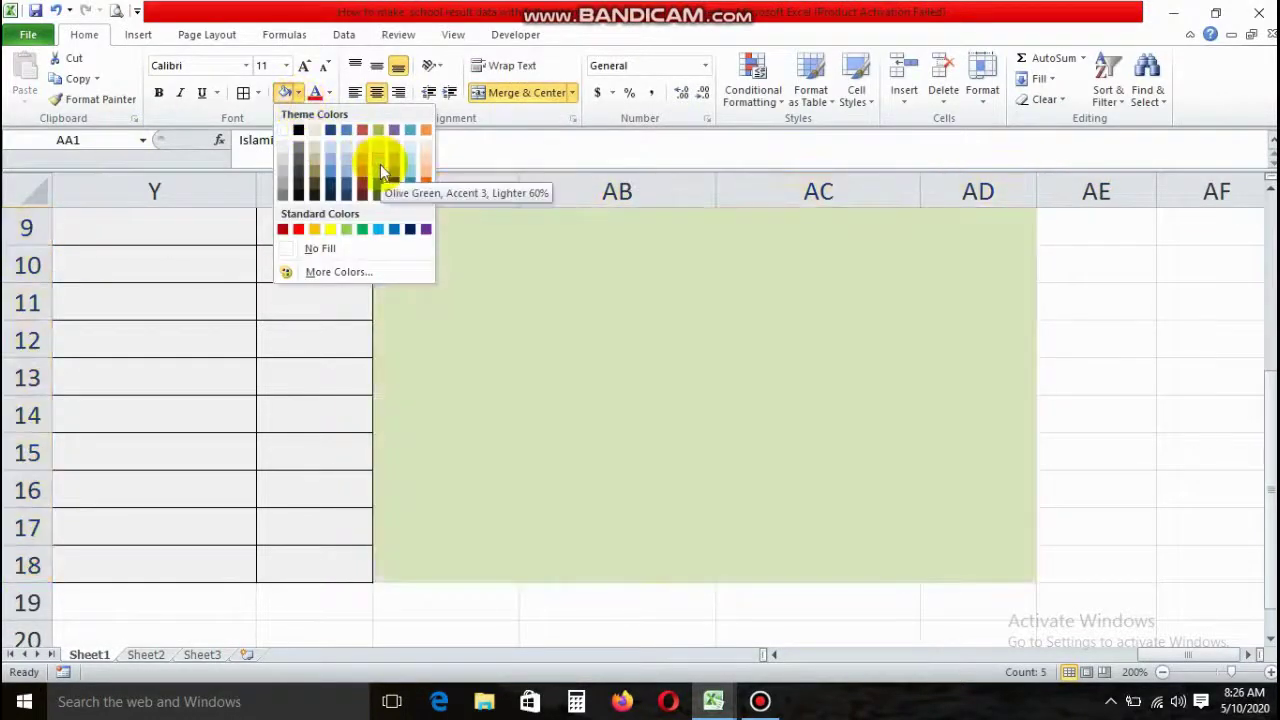
left_click(380, 172)
left_click(872, 305)
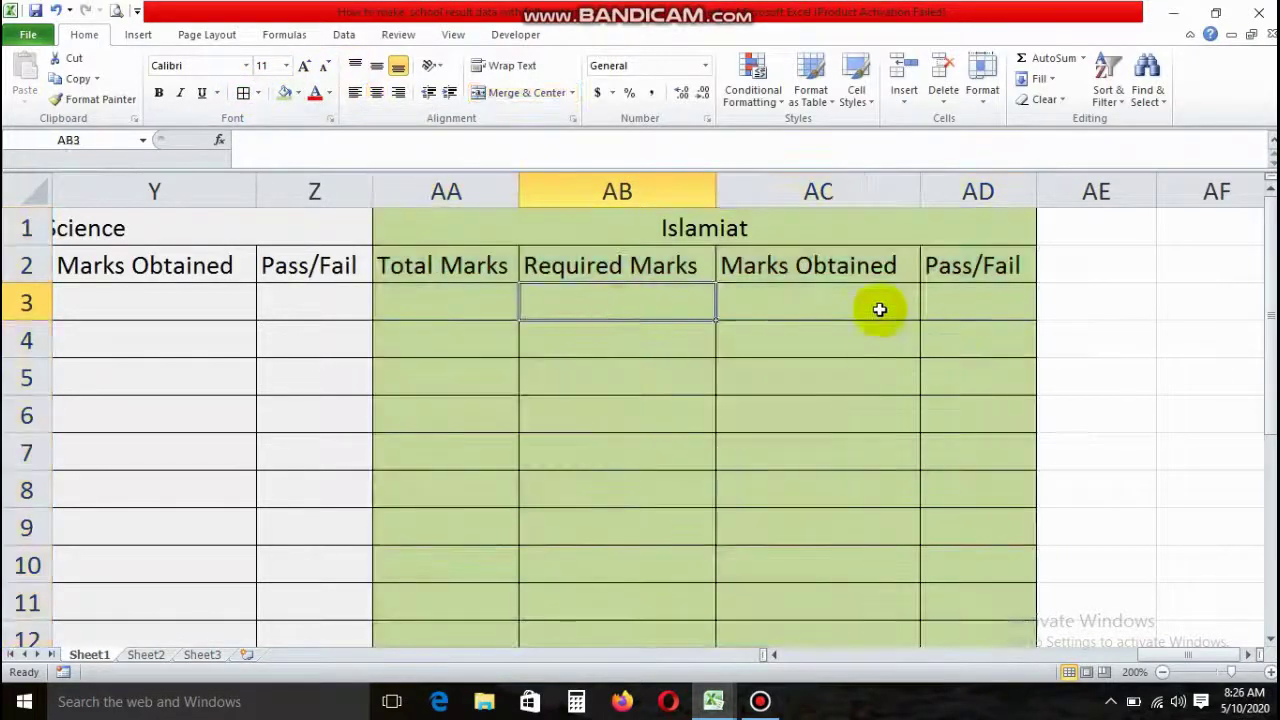
Step: Copy the Islamiat title and headers AA1:AD2 to AE1
left_click_drag(711, 224, 720, 263)
left_click(73, 78)
left_click(1057, 230)
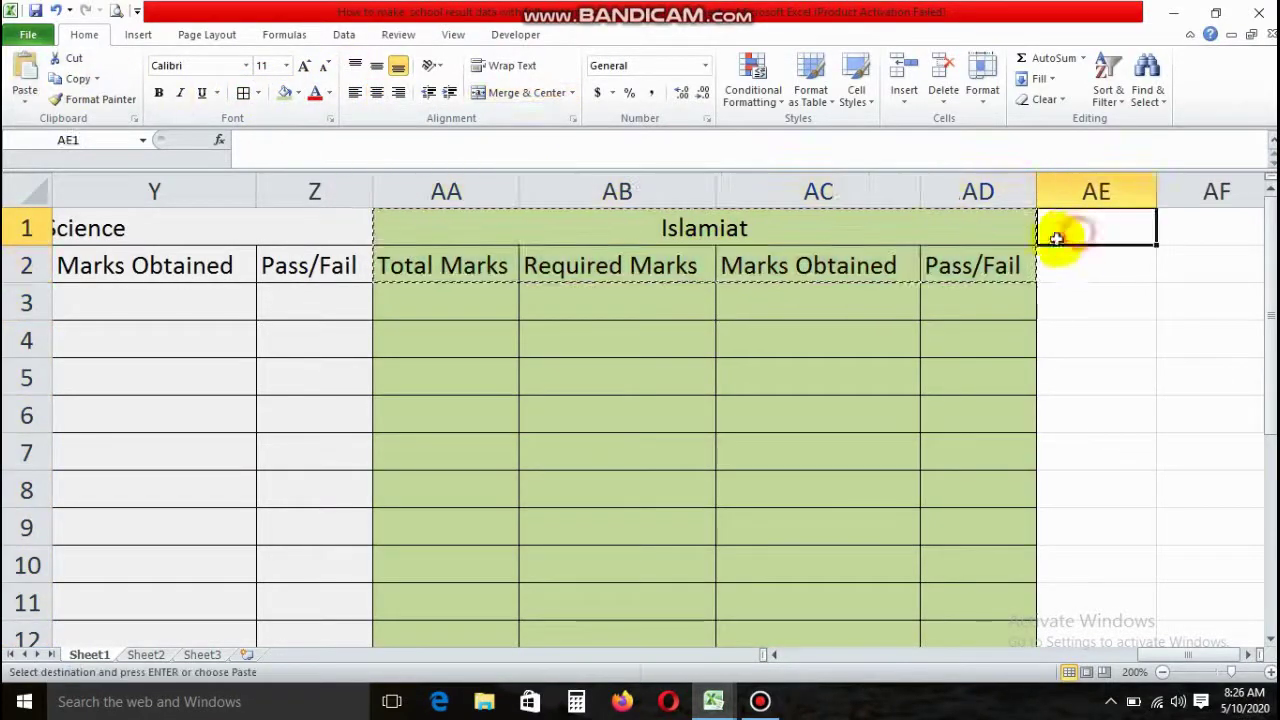
left_click(27, 67)
Step: Autofit columns AE–AH to Total Marks, Required Marks, Marks Obtained and Pass/Fail
left_click(1240, 654)
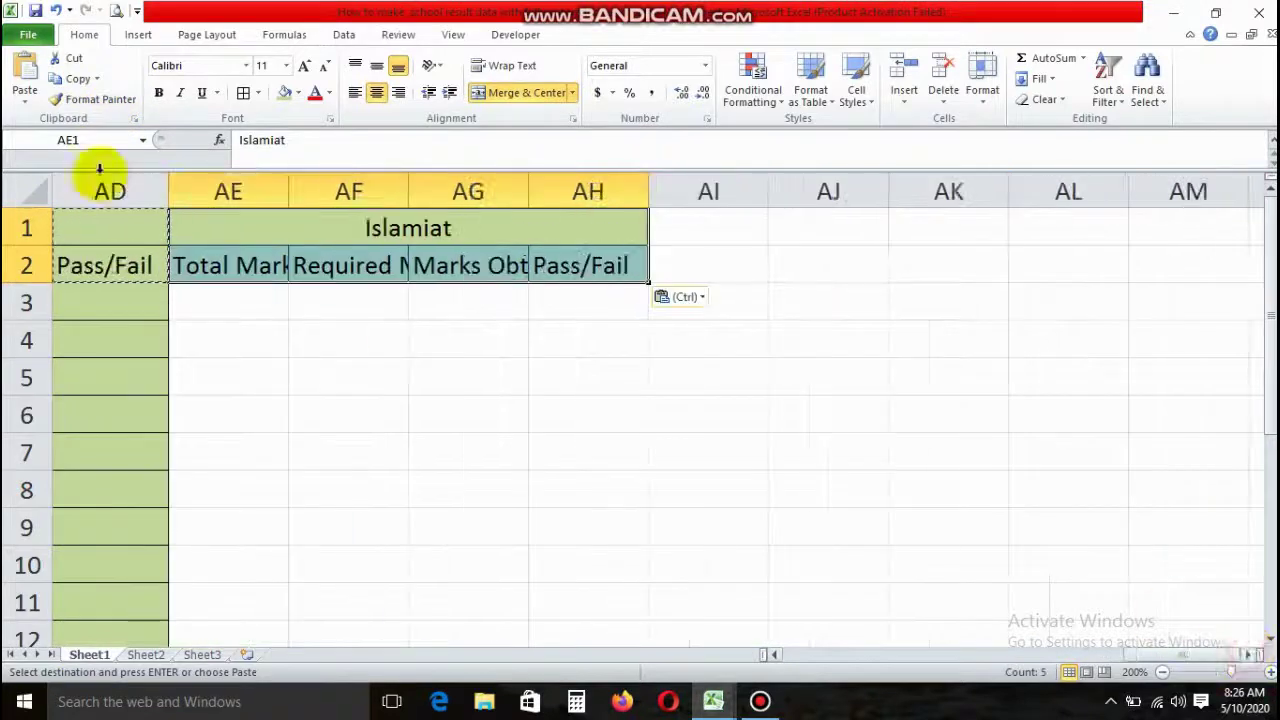
double_click(287, 192)
double_click(436, 191)
double_click(631, 191)
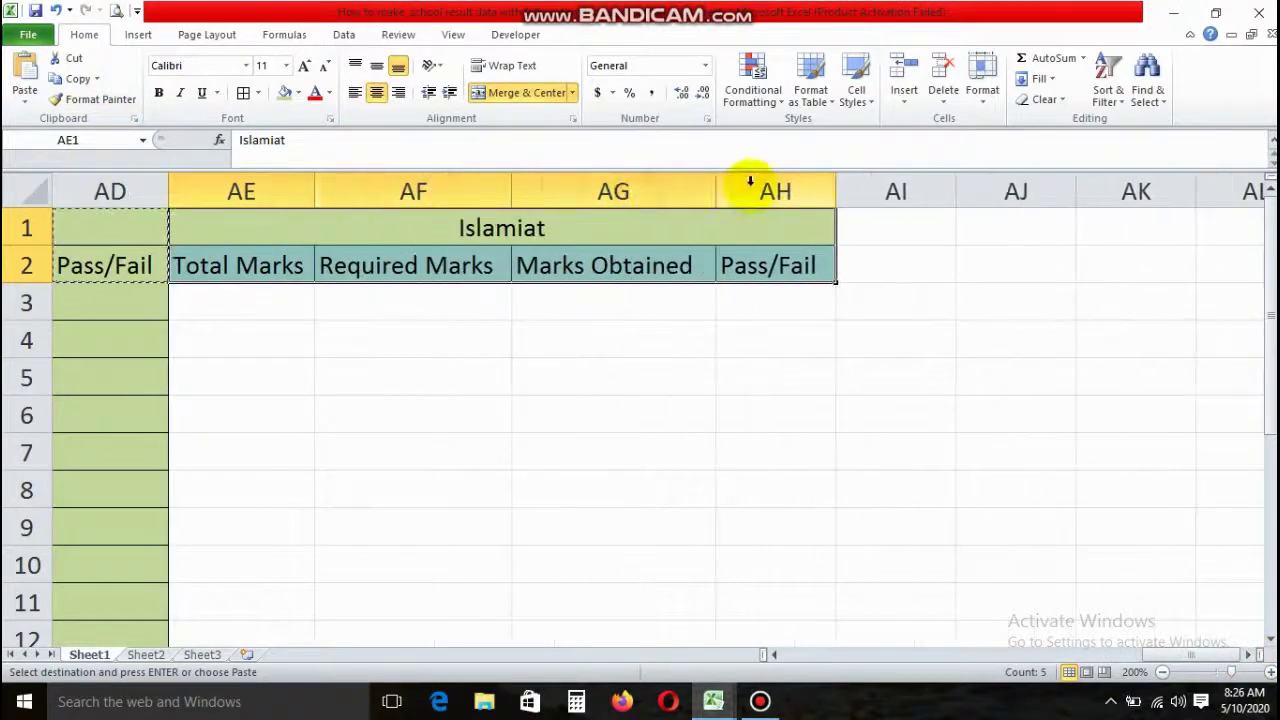
double_click(835, 190)
left_click(286, 298)
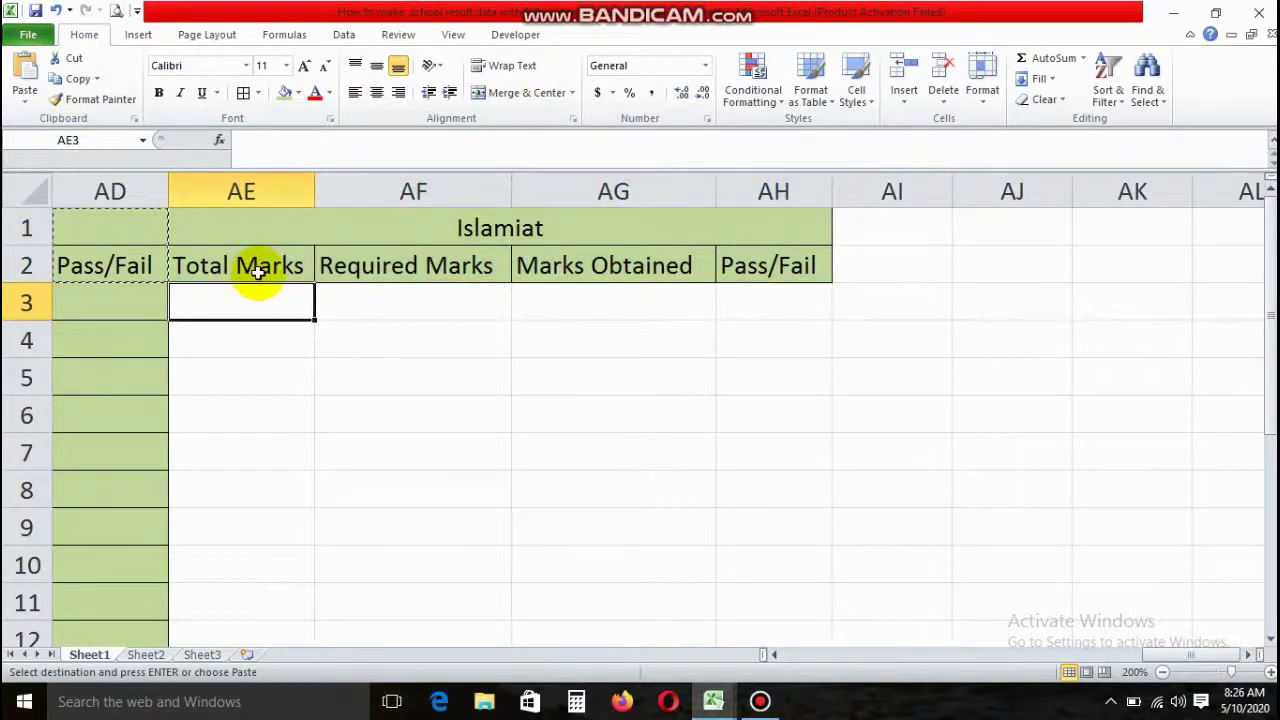
Step: Rename AE1 to Pak Study and fill AE1:AH18 light blue
left_click(495, 228)
type("Pak")
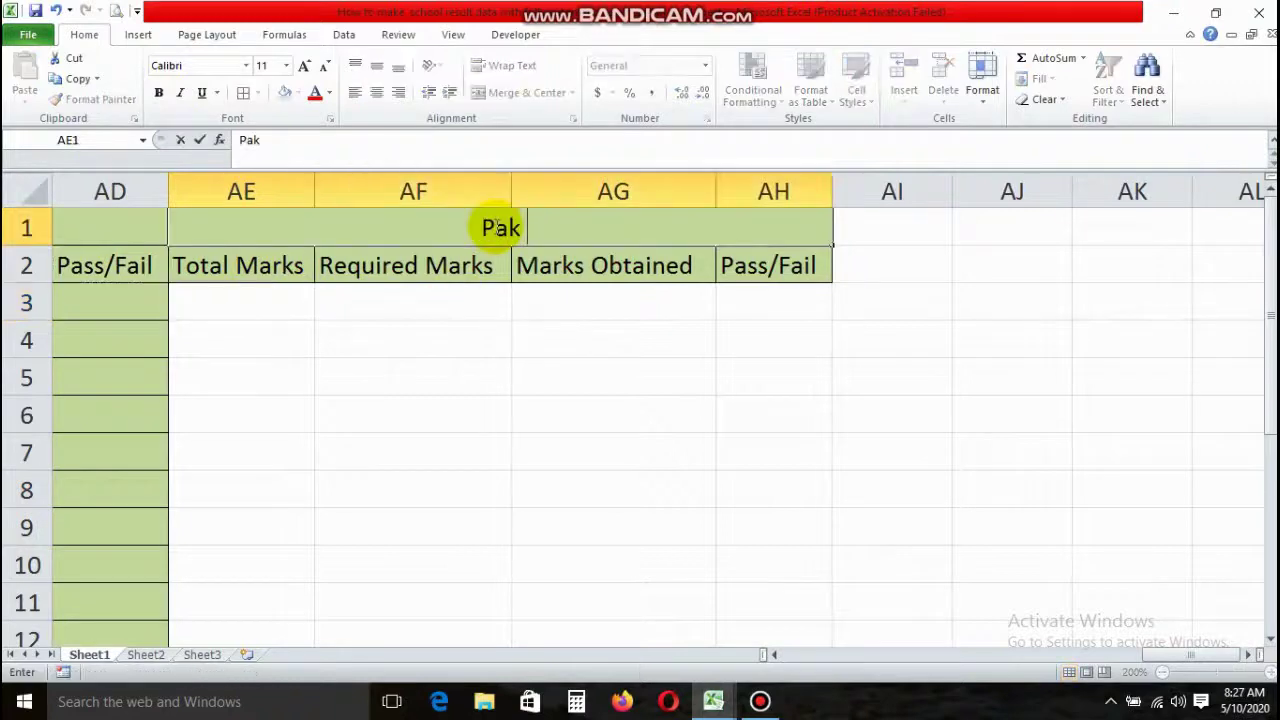
type("dy")
key("Tab")
mouse_move(497, 225)
left_mouse_down()
mouse_move(446, 638)
mouse_move(394, 390)
left_mouse_up()
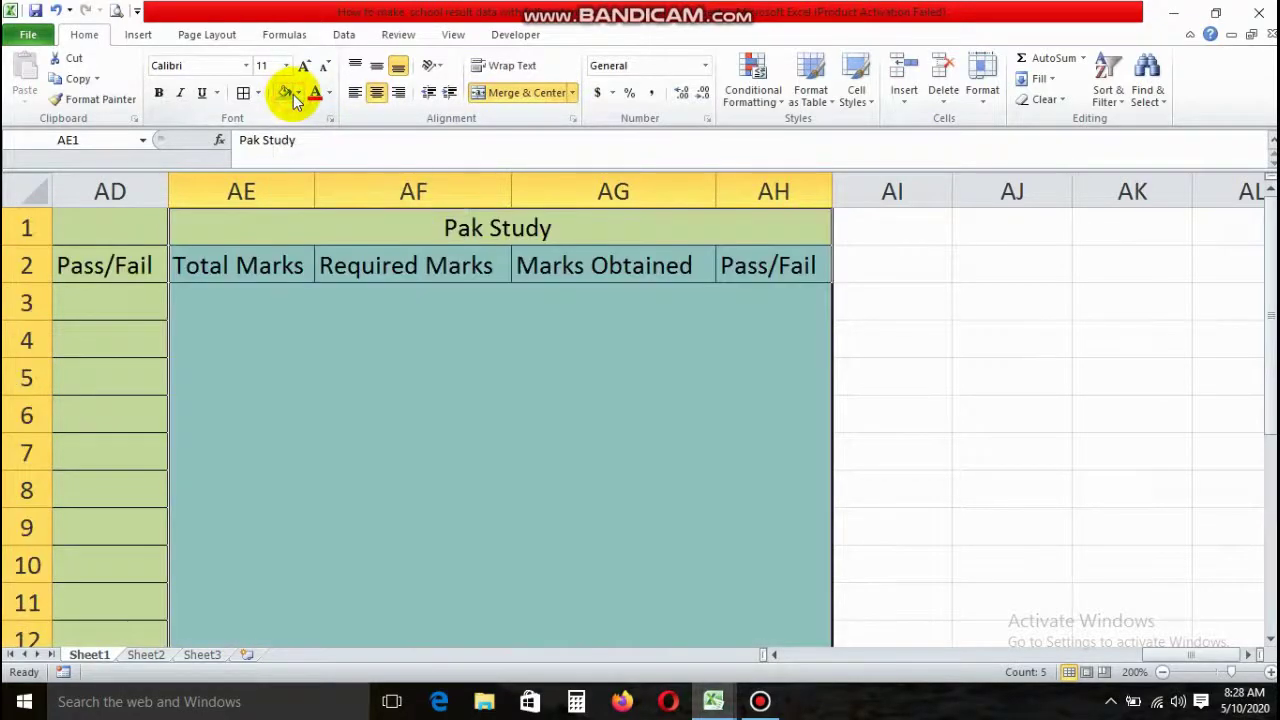
left_click(296, 93)
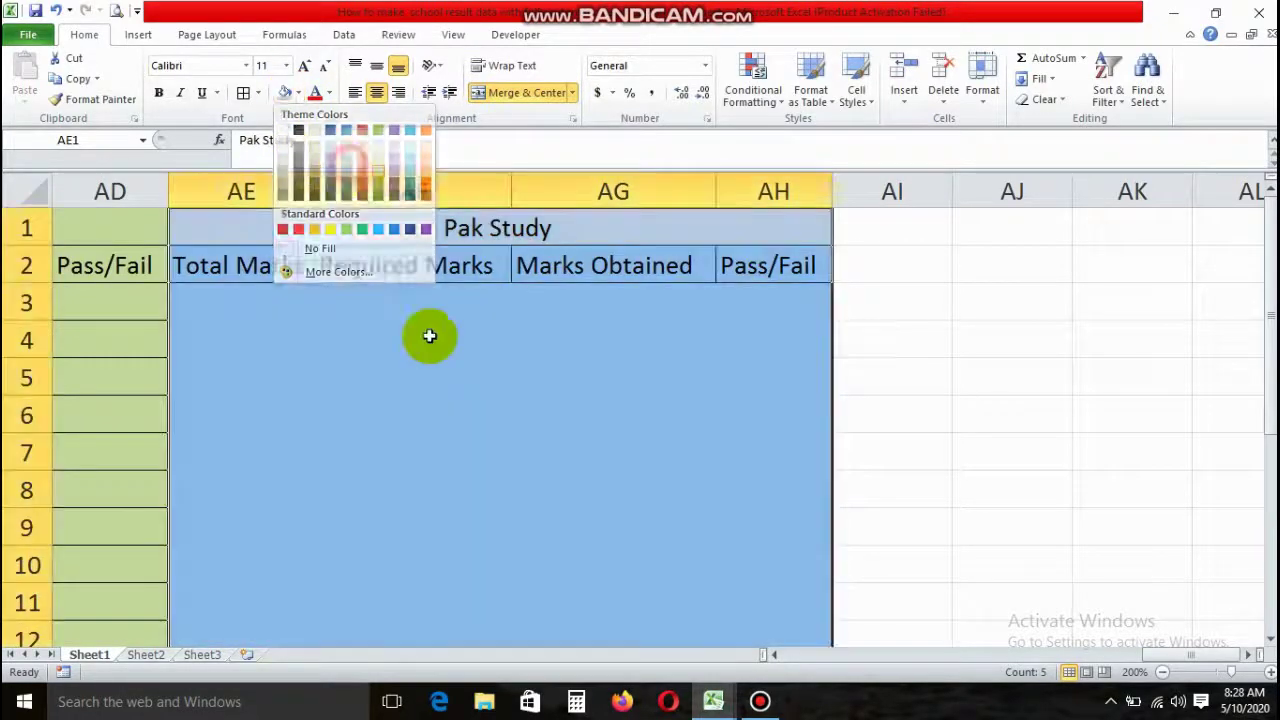
left_click(429, 336)
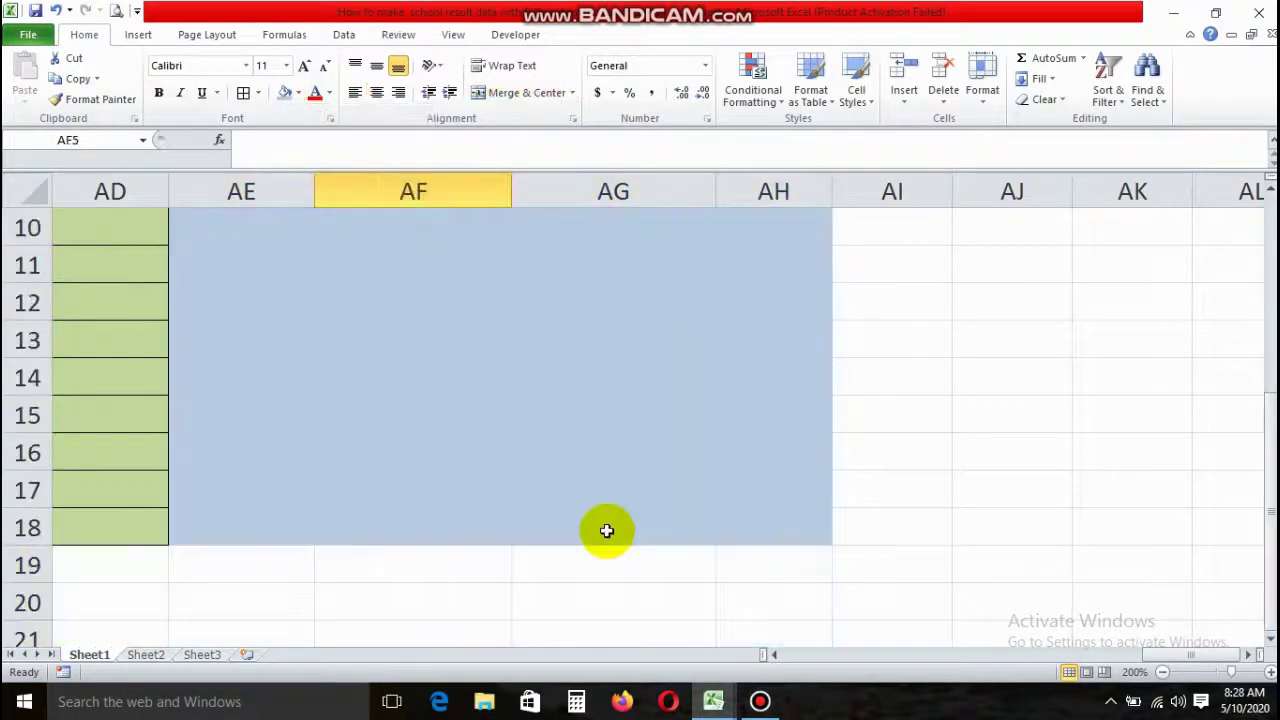
Step: Apply All Borders to the Pak Study block
mouse_move(311, 211)
left_mouse_down()
mouse_move(296, 666)
mouse_move(311, 597)
left_mouse_up()
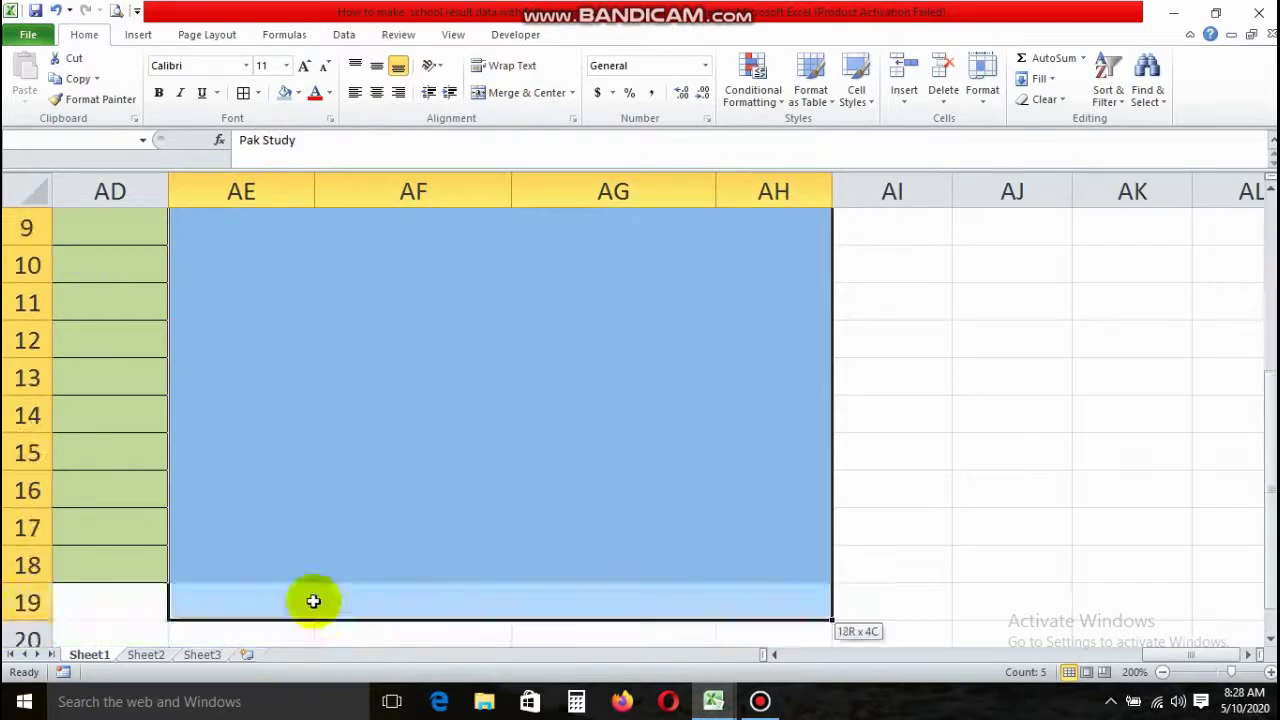
left_click(243, 93)
scroll(622, 360, "up", 3)
Step: Copy the Pak Study title and headers AE1:AH2 to AI1
left_click_drag(593, 249, 593, 265)
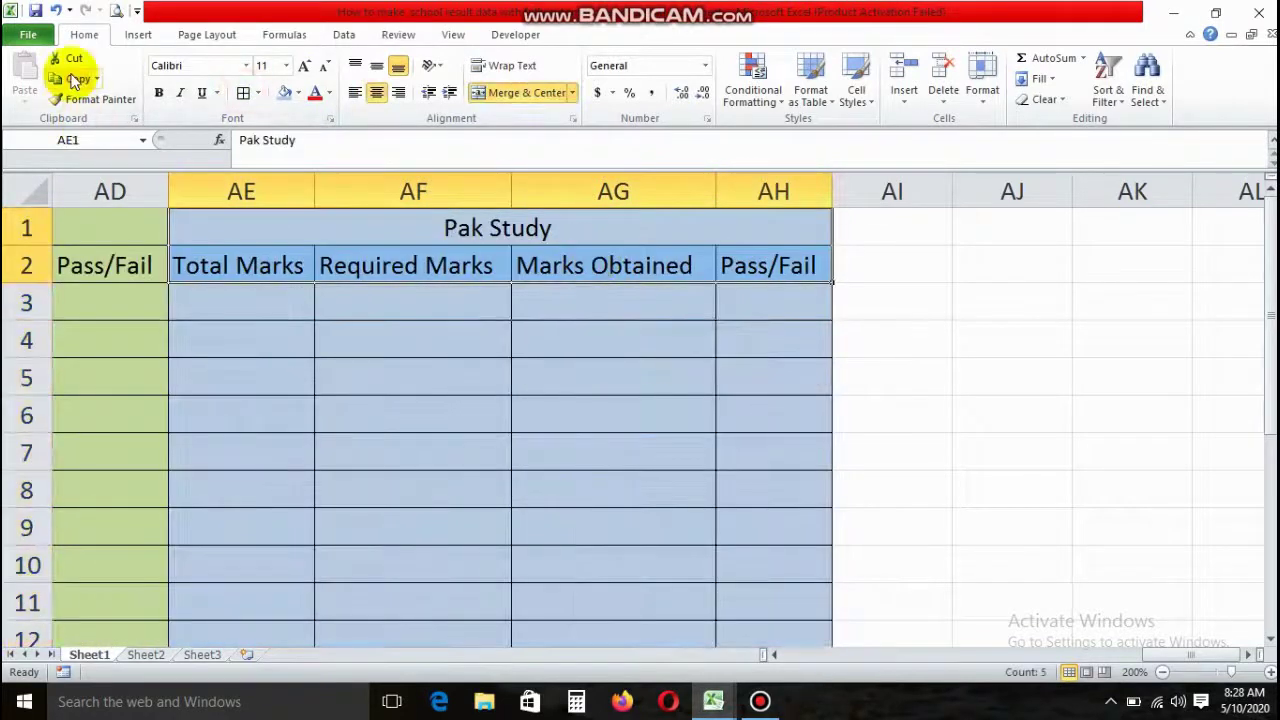
left_click(75, 78)
left_click(857, 228)
left_click(24, 75)
Step: Widen columns AI–AK so the pasted headings, including Marks Obtained, show fully
left_click(1247, 654)
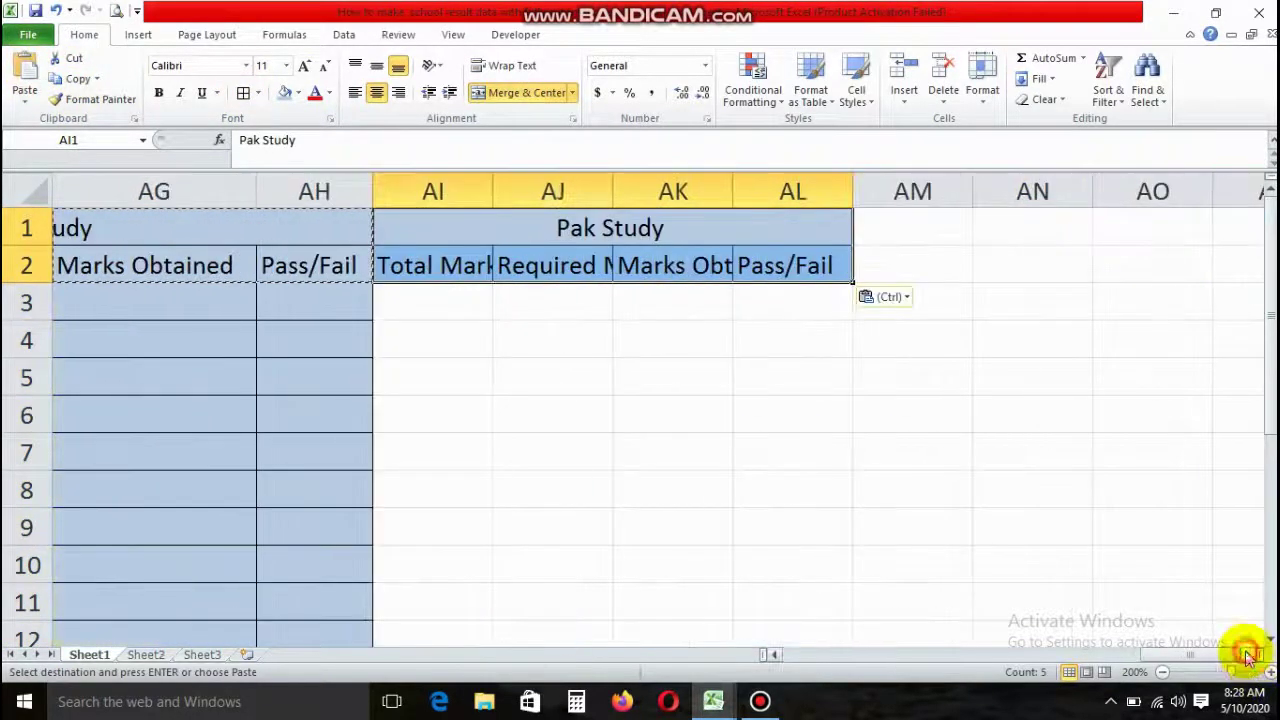
left_click_drag(489, 191, 519, 191)
left_click_drag(634, 191, 716, 191)
left_click_drag(834, 191, 920, 191)
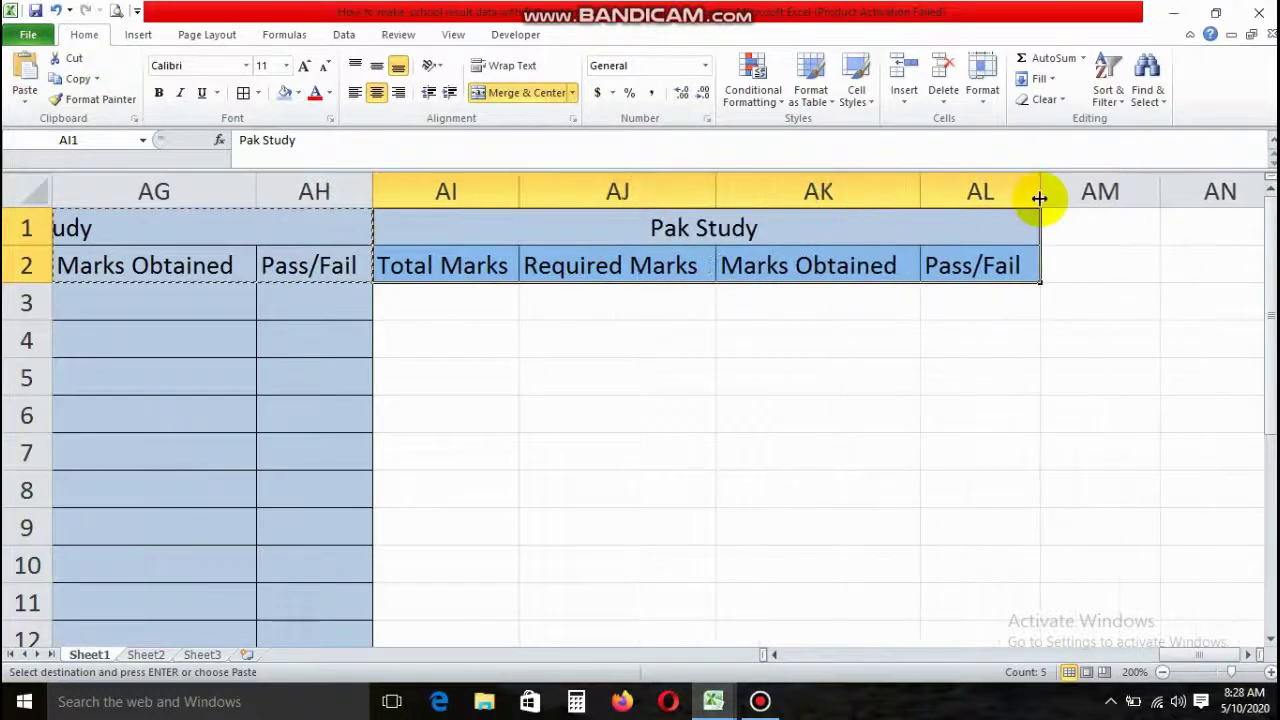
left_click(633, 297)
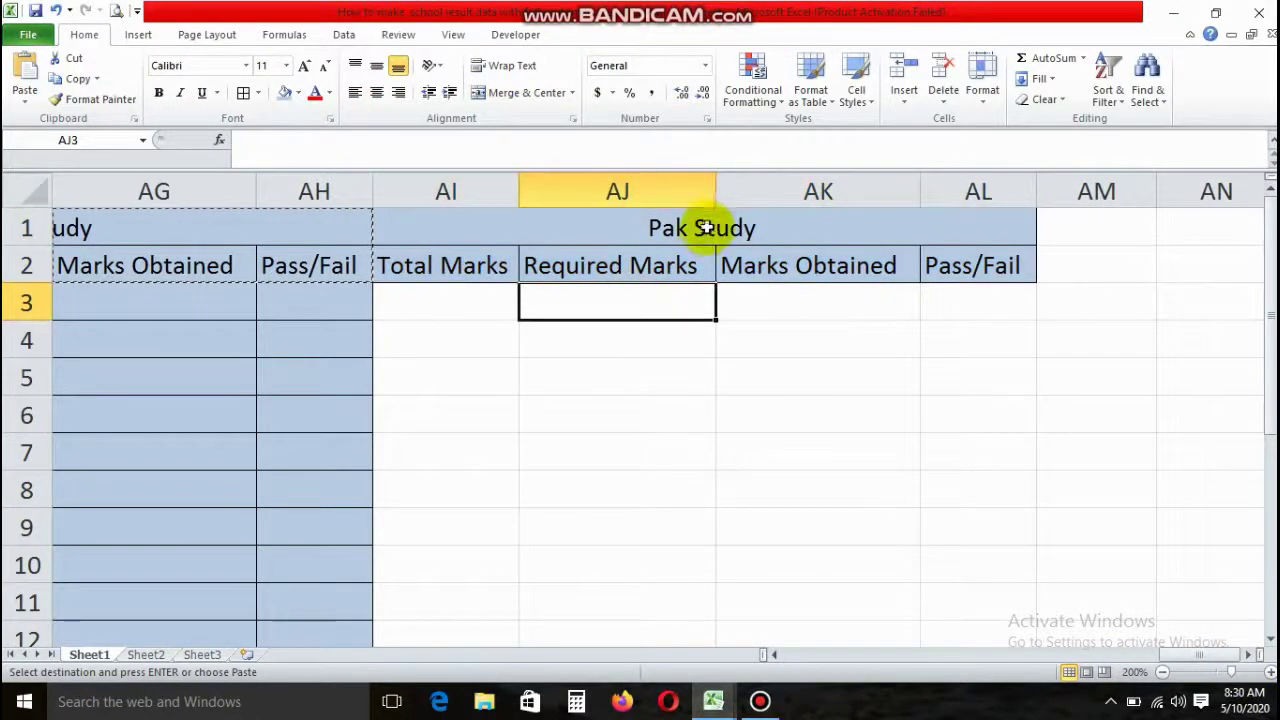
Step: Rename AI1 to Drawing and fill the Drawing block light pink
left_click(703, 228)
type("Drawin")
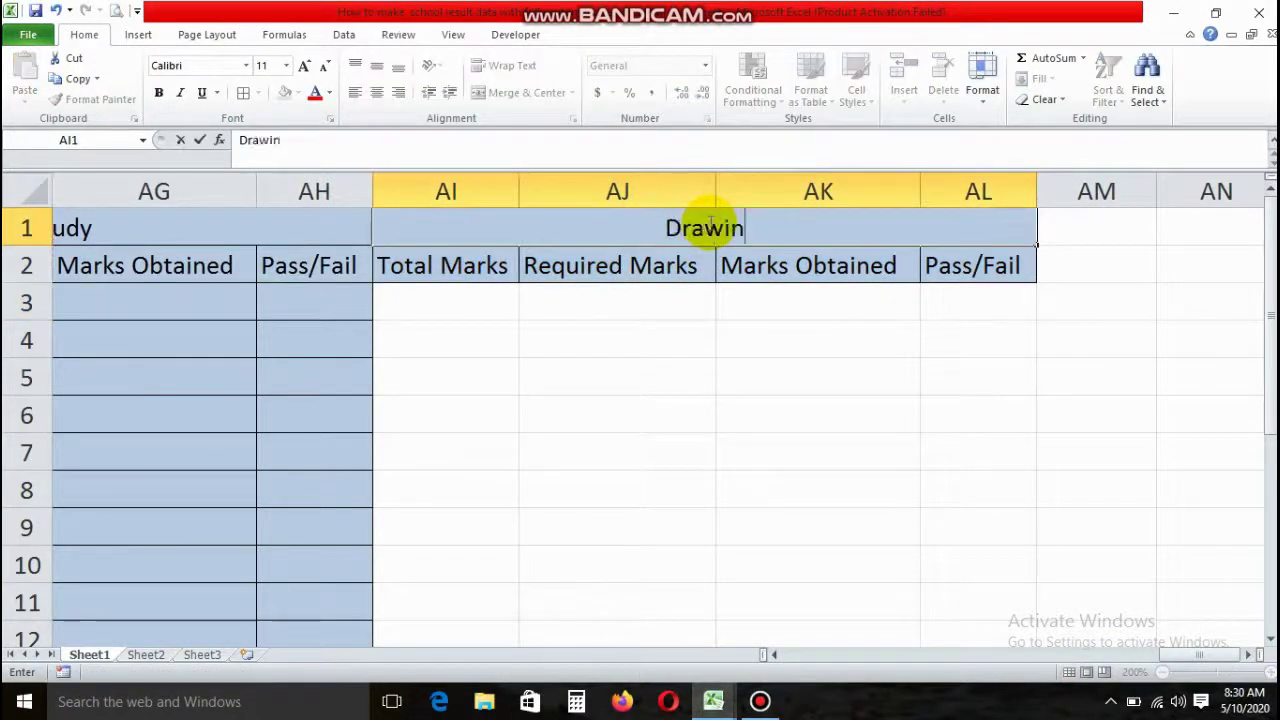
type("g")
key("Tab")
left_click(627, 262)
left_click_drag(620, 228, 585, 653)
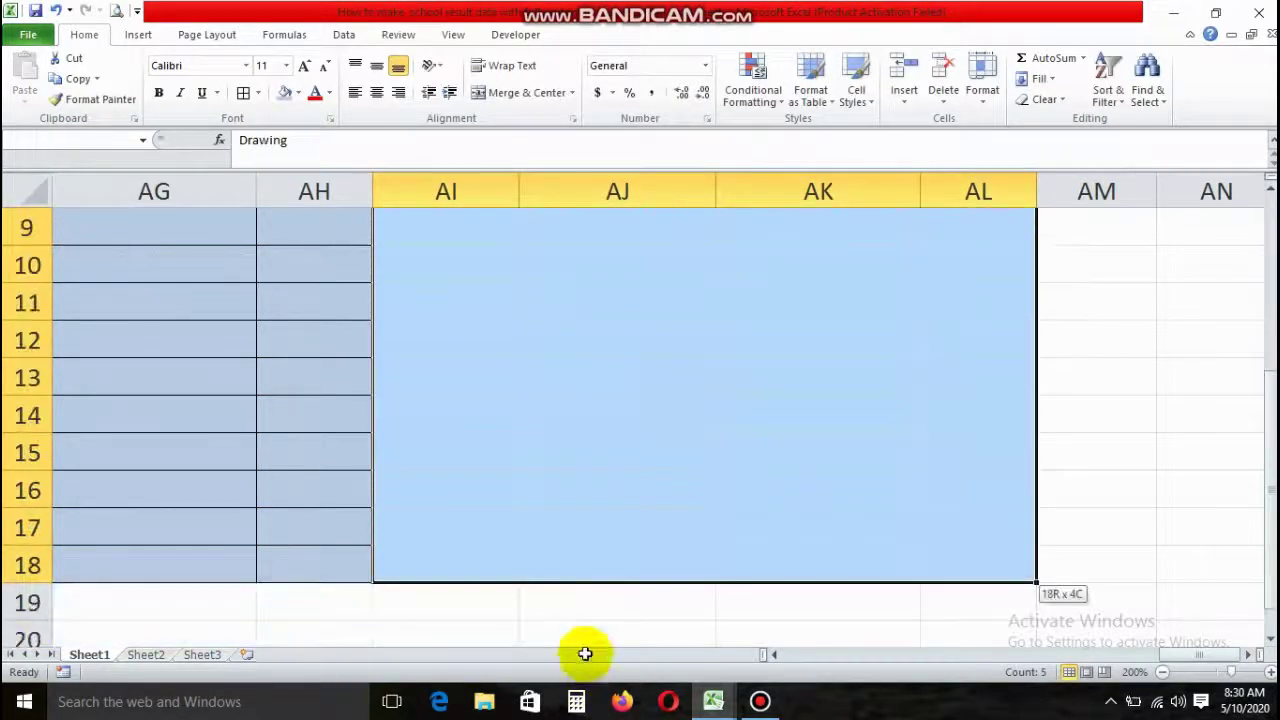
scroll(591, 303, "up", 3)
left_click(591, 303)
left_click_drag(620, 238, 585, 565)
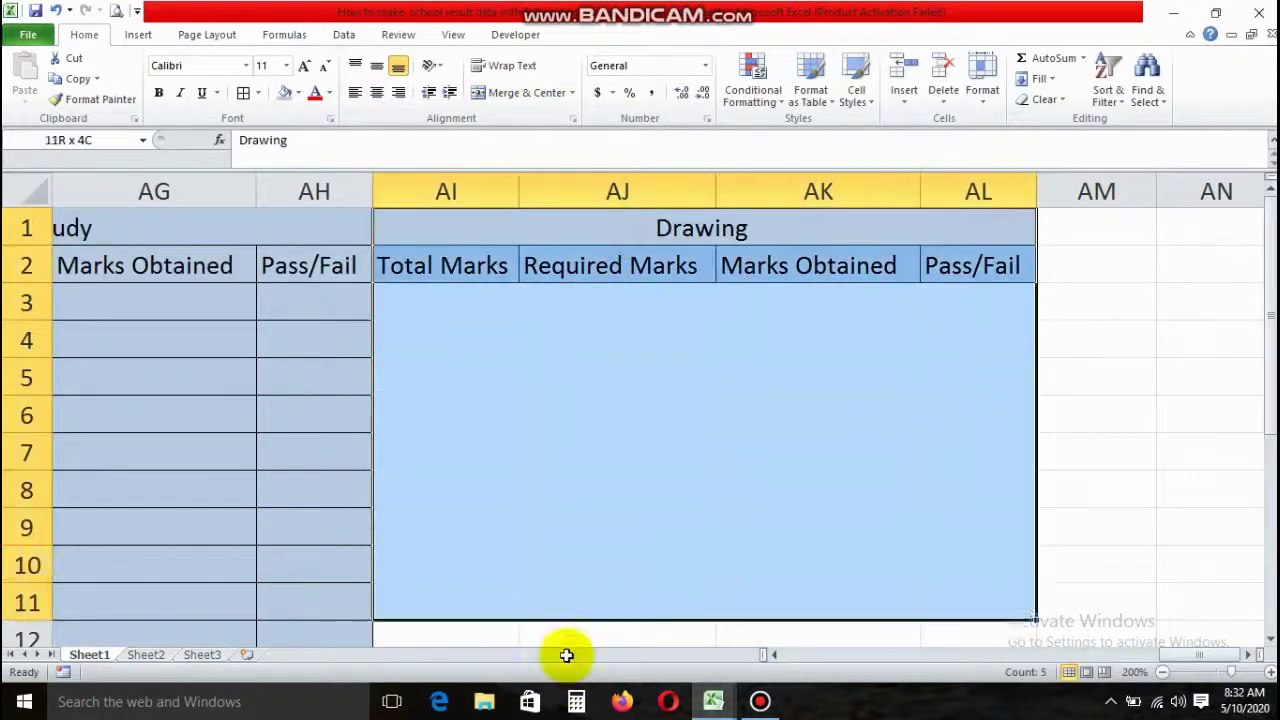
left_click(298, 94)
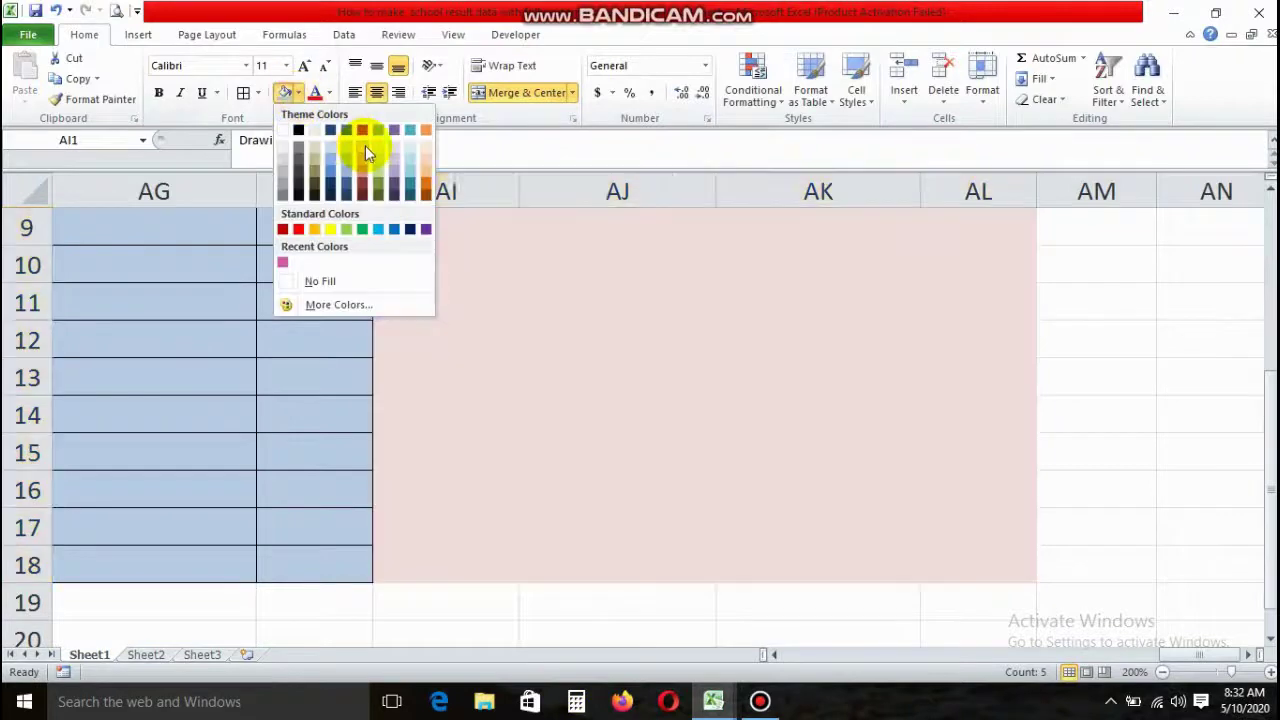
left_click(363, 154)
Step: Apply All Borders to the cells below the Drawing headers
scroll(414, 214, "up", 3)
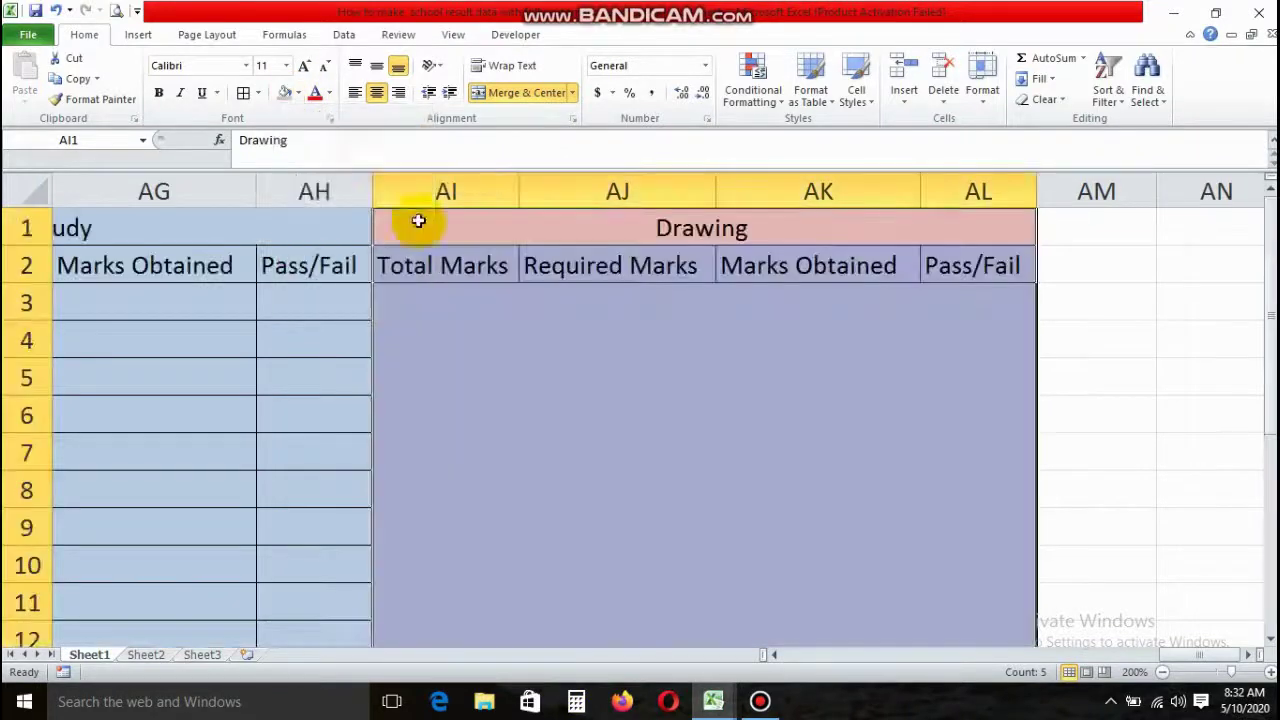
left_click(546, 362)
mouse_move(457, 302)
left_mouse_down()
mouse_move(888, 668)
mouse_move(963, 597)
left_mouse_up()
left_click(243, 92)
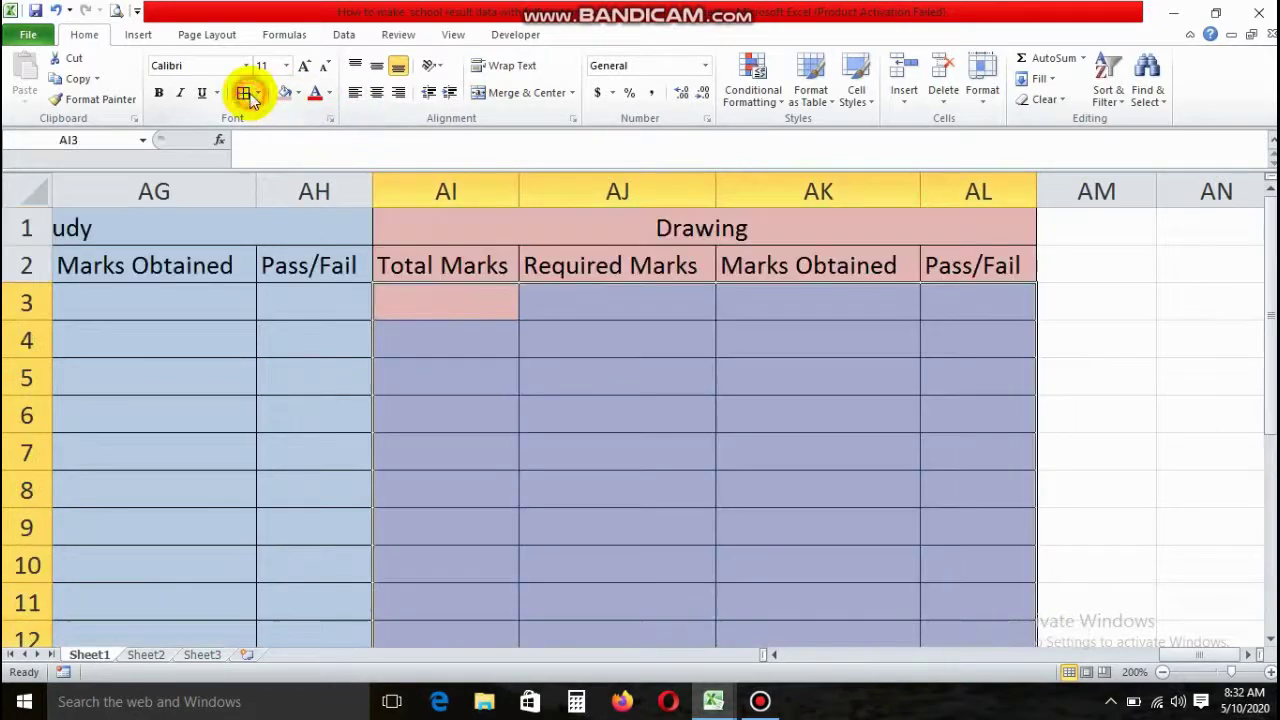
left_click(620, 338)
left_click(1248, 654)
left_click(1248, 654)
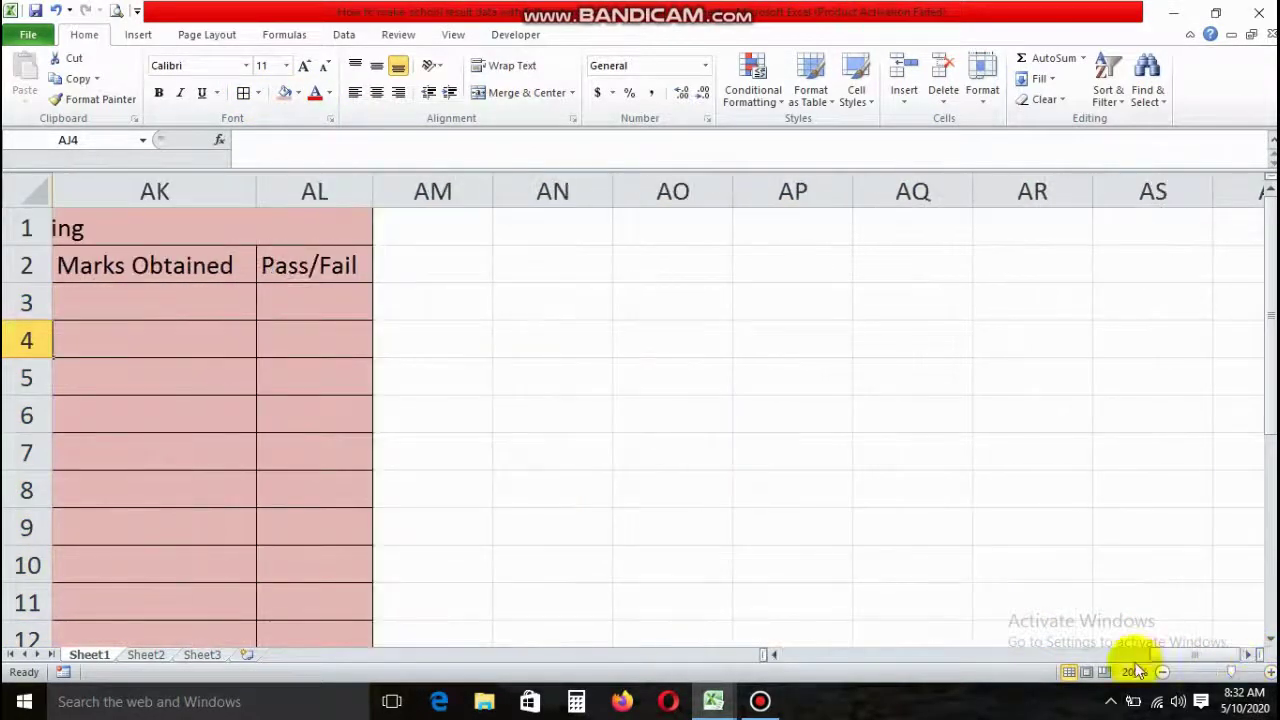
left_click(774, 654)
left_click(774, 654)
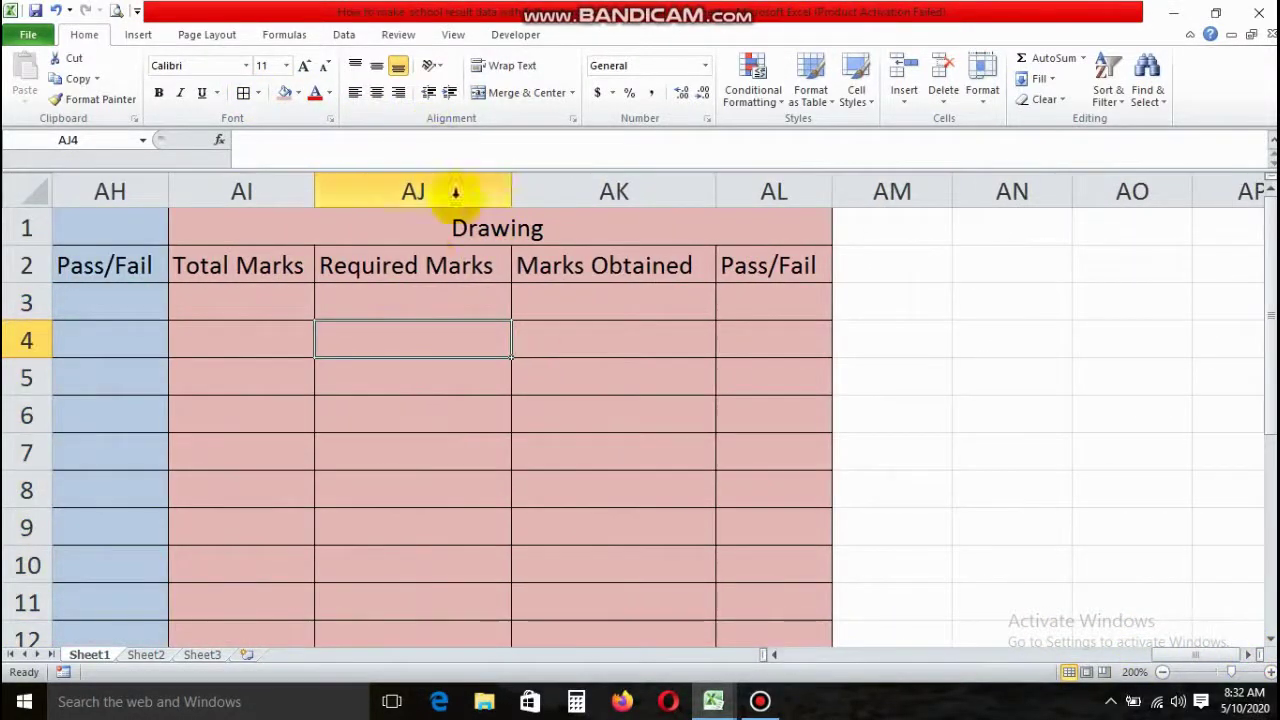
Step: Merge AM1:AR1 and enter the heading Overall Result
left_click(390, 230)
left_click(873, 225)
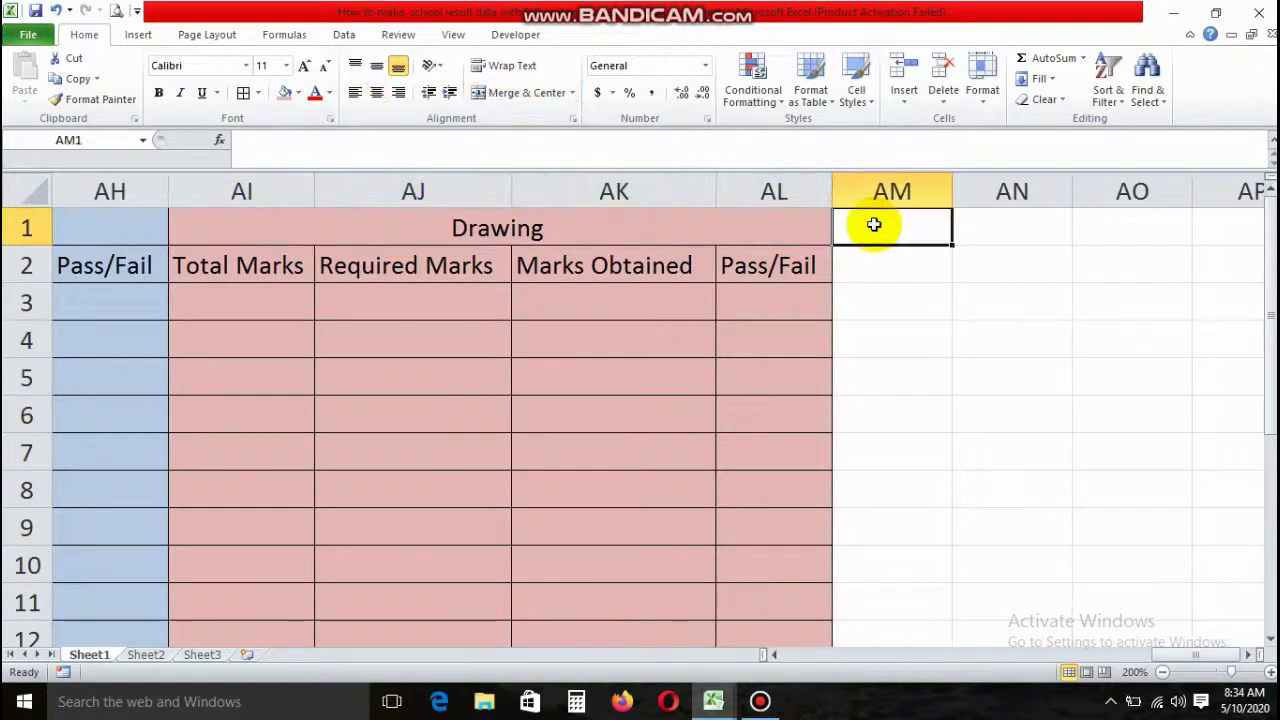
left_click_drag(873, 225, 1030, 226)
left_click(520, 92)
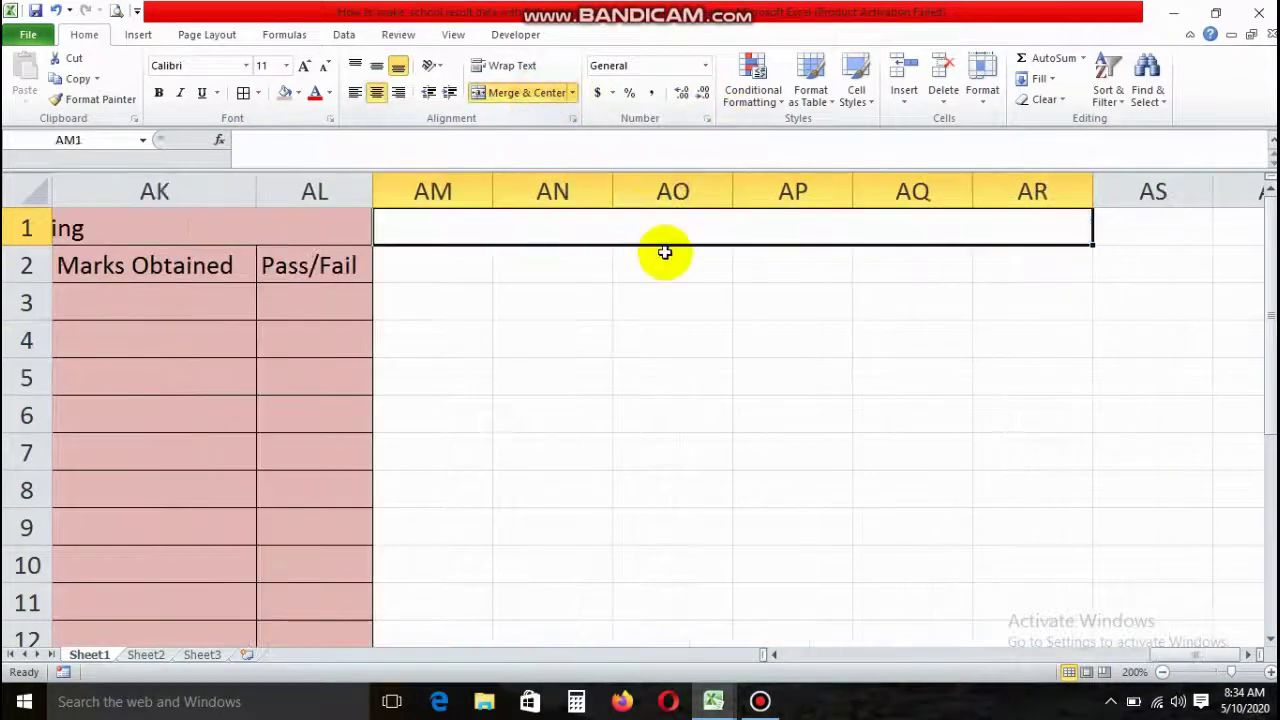
type("Overall")
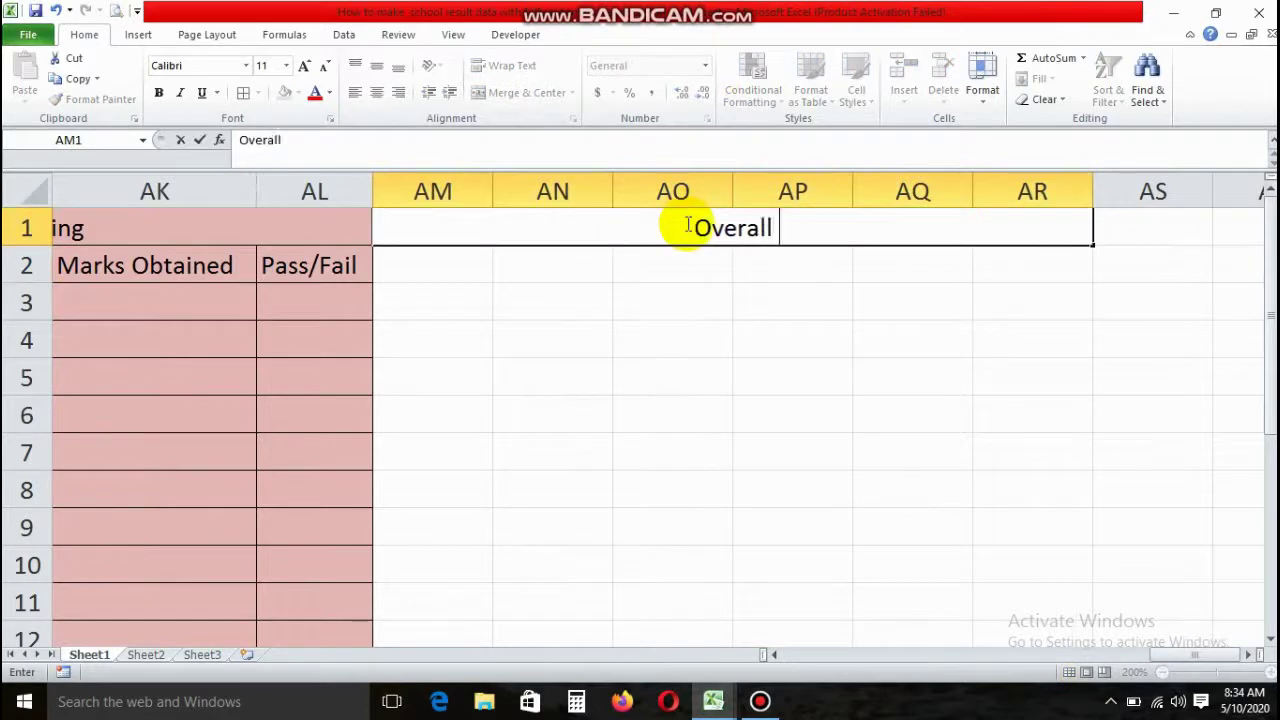
type("t")
key("Tab")
left_click(442, 268)
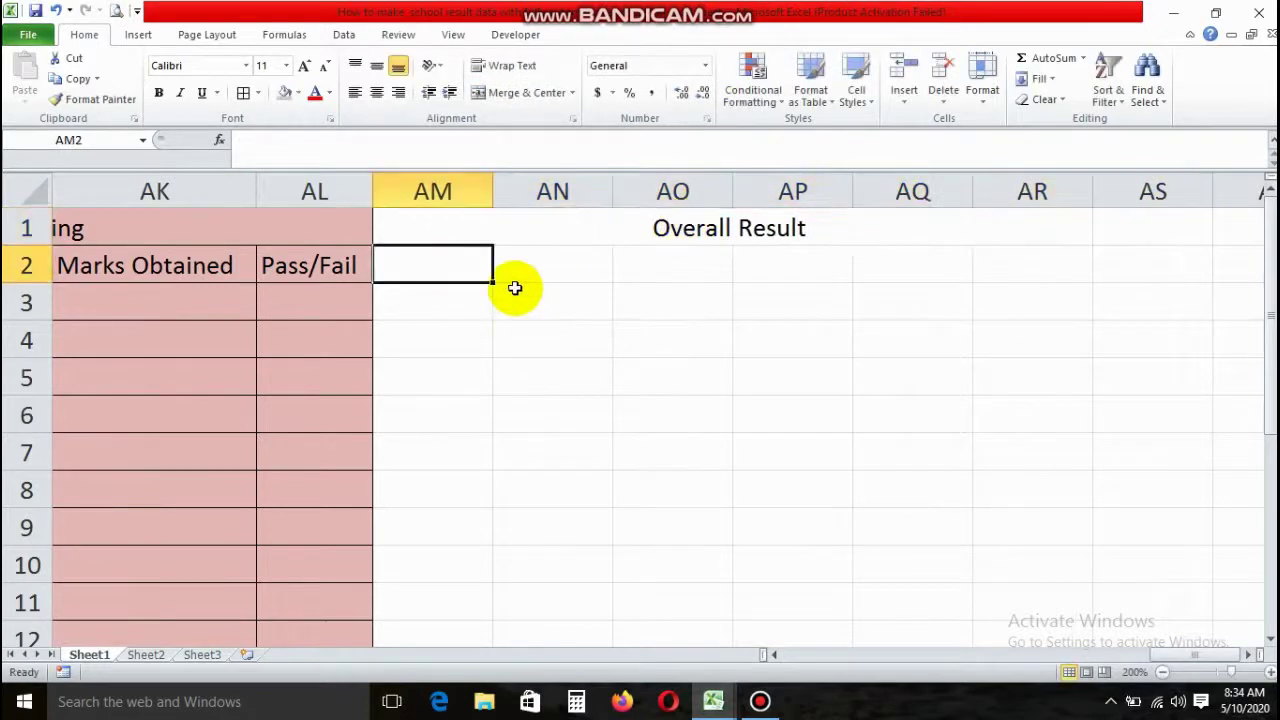
Step: Enter the headings Total Marks, Total Marks Obtained and %age in AM2:AO2
type("Total Marks")
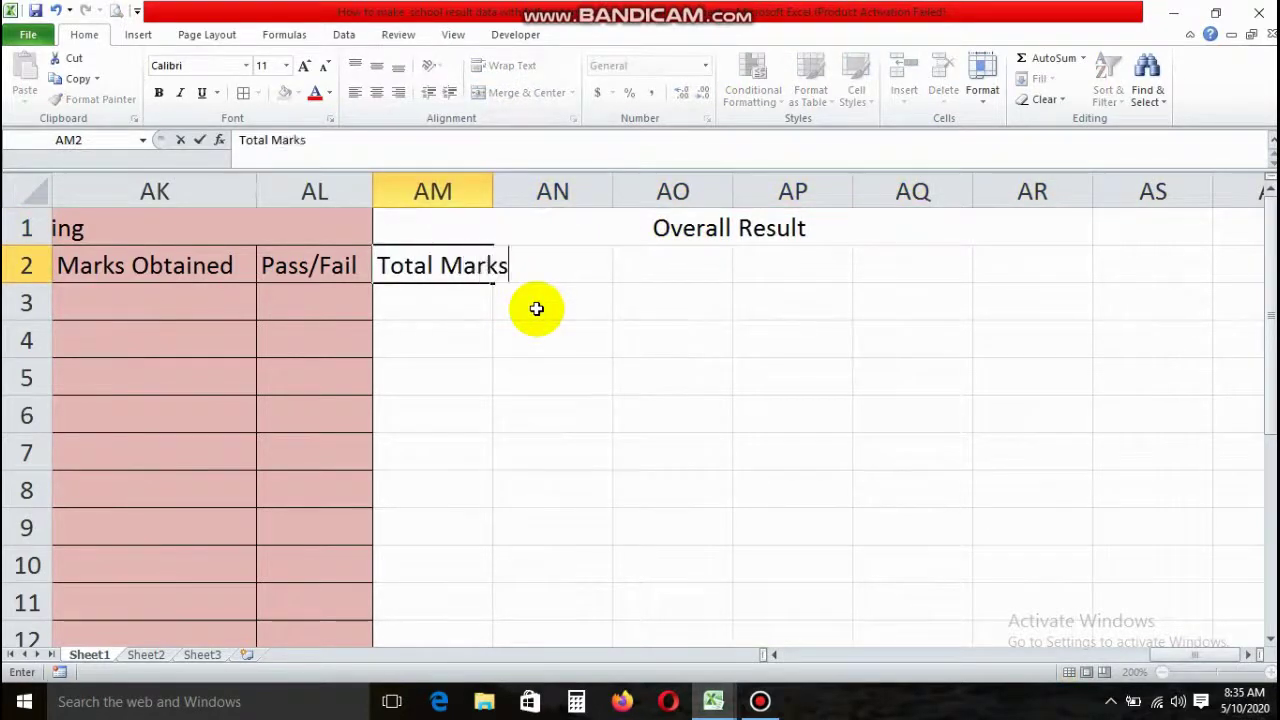
key("Tab")
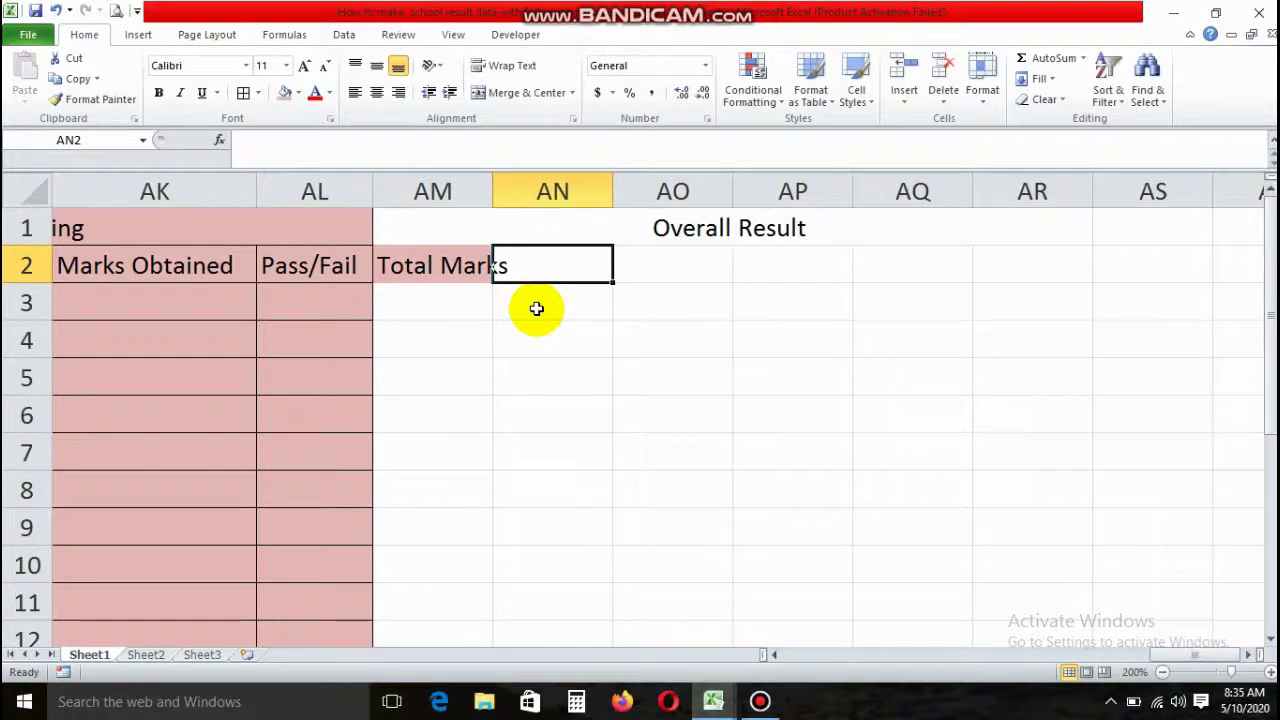
type("Total Marks Obtained")
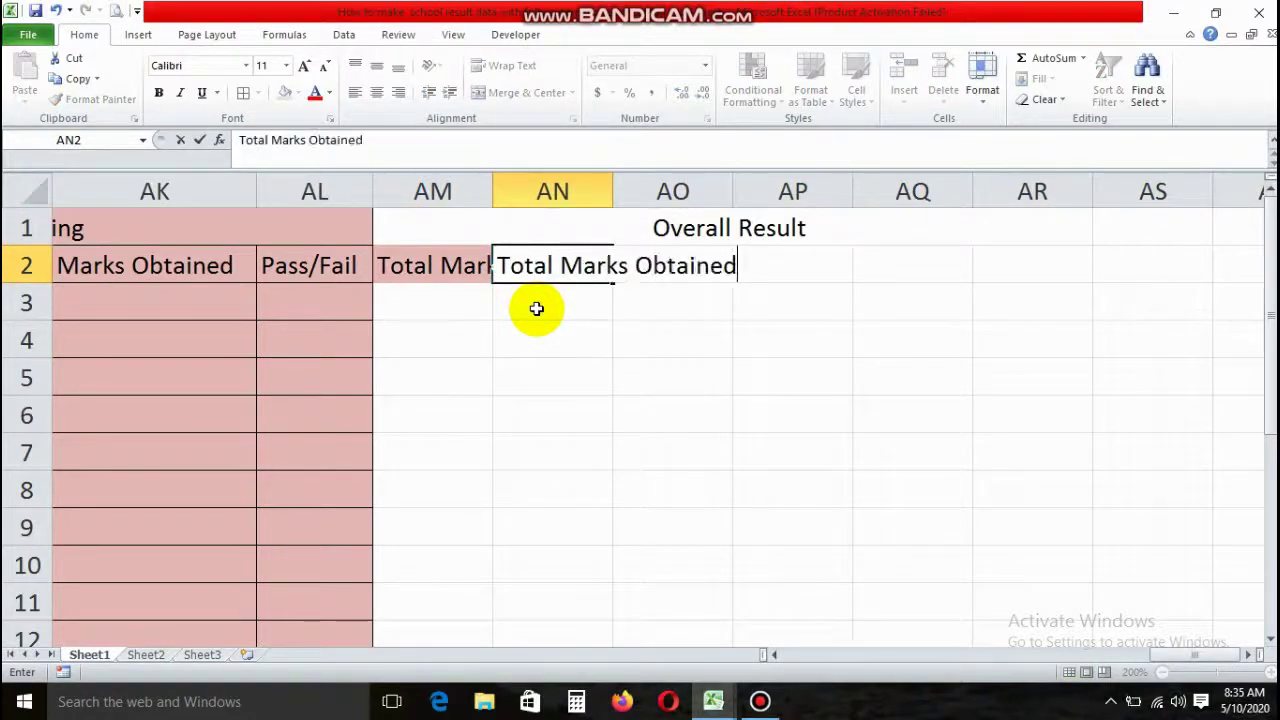
key("Tab")
type("%a")
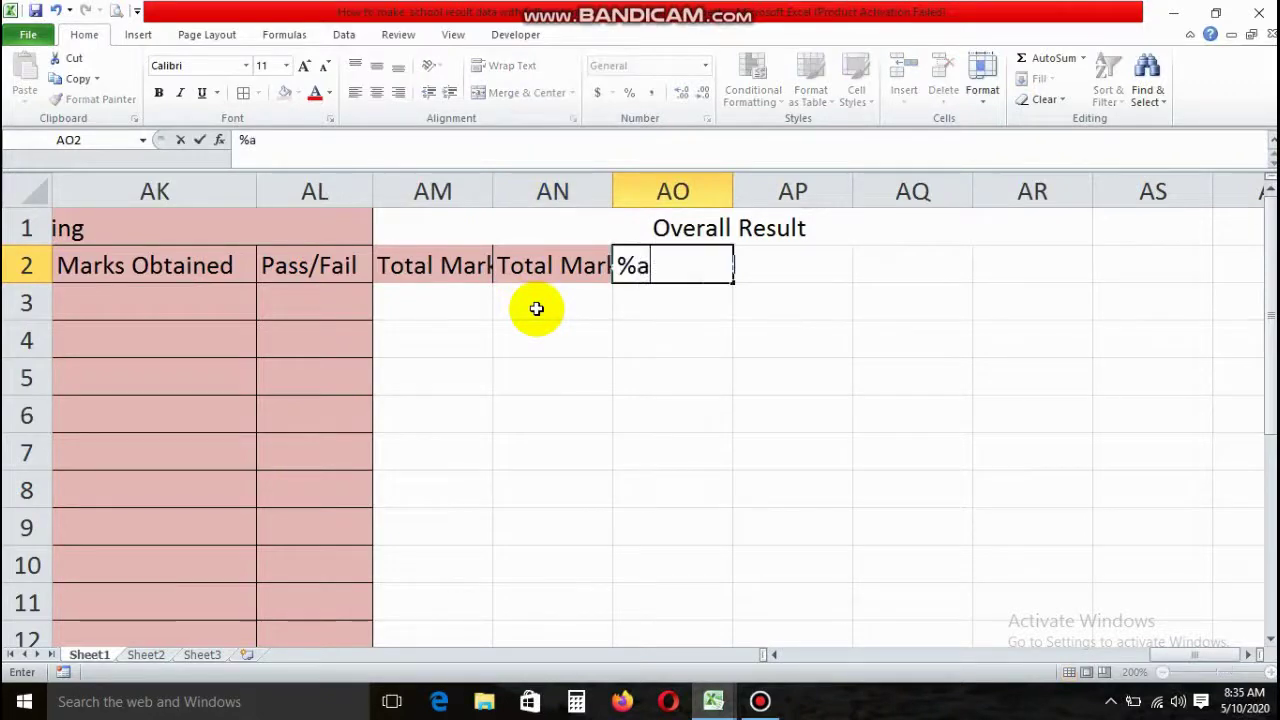
type("ge")
key("Tab")
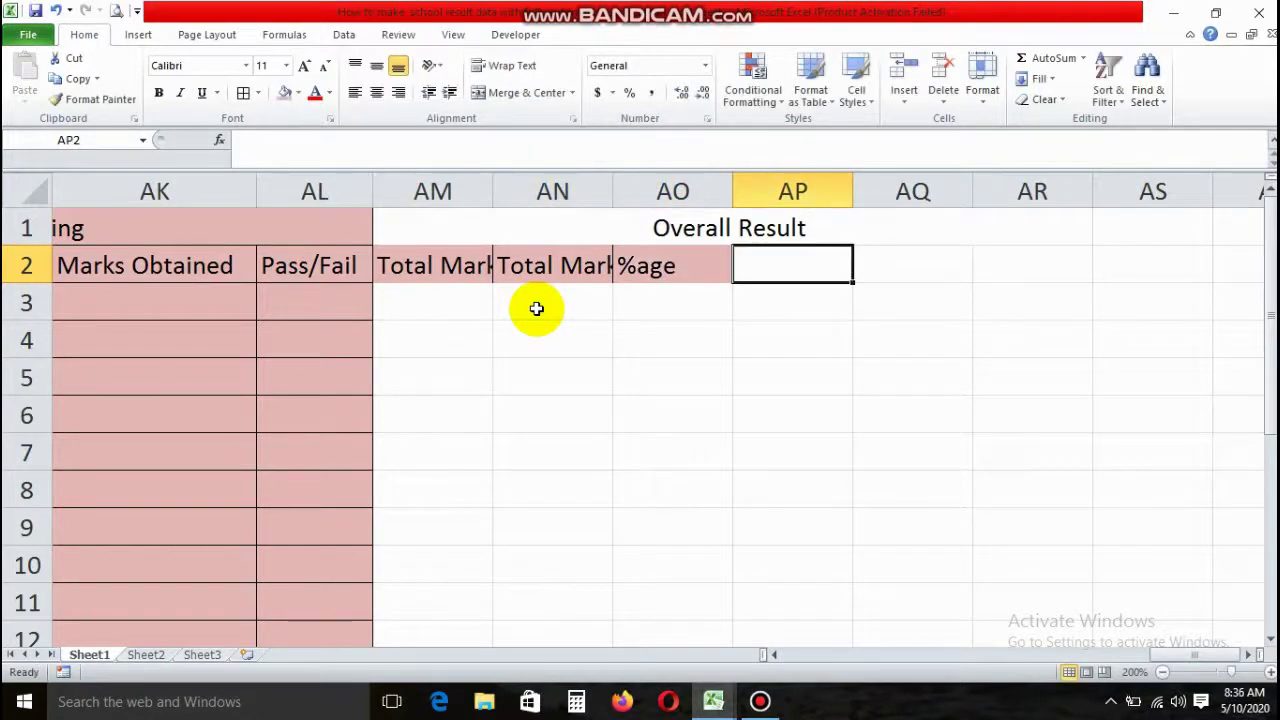
Step: Enter the headings Pass/Fail, Class Position and Grade in AP2:AR2
type("C")
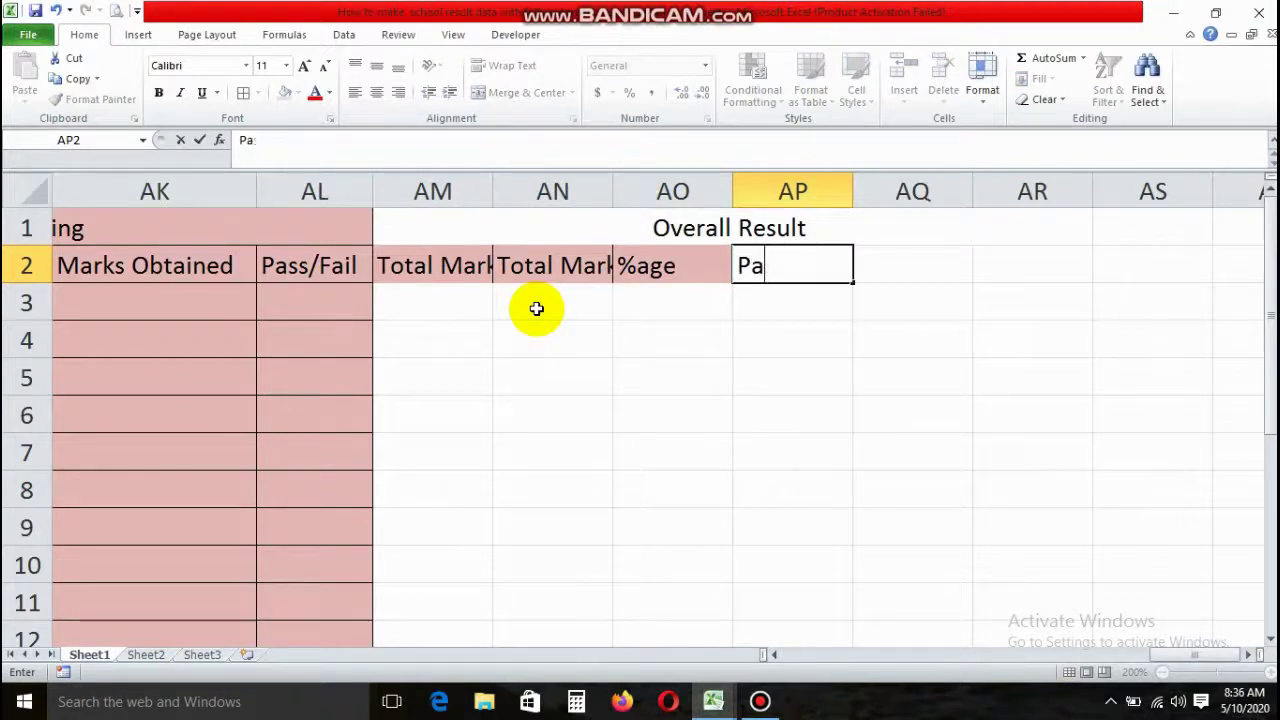
type("Fail")
key("Tab")
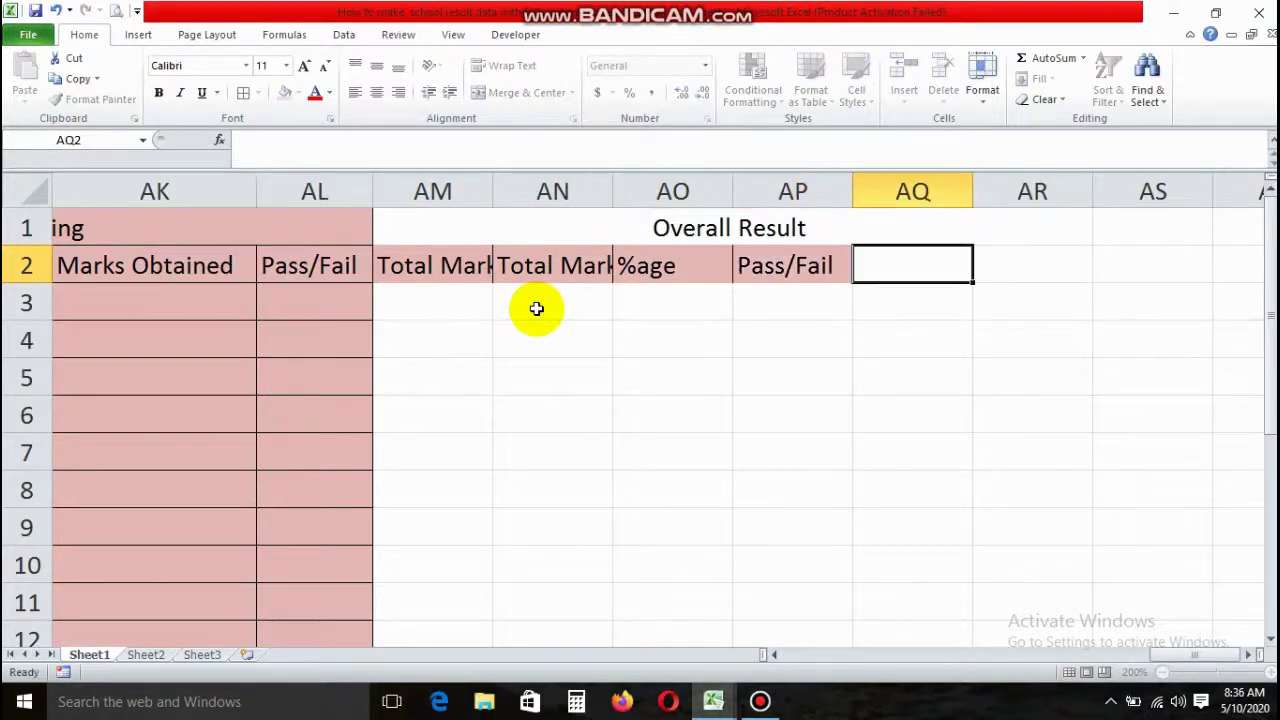
type("Class")
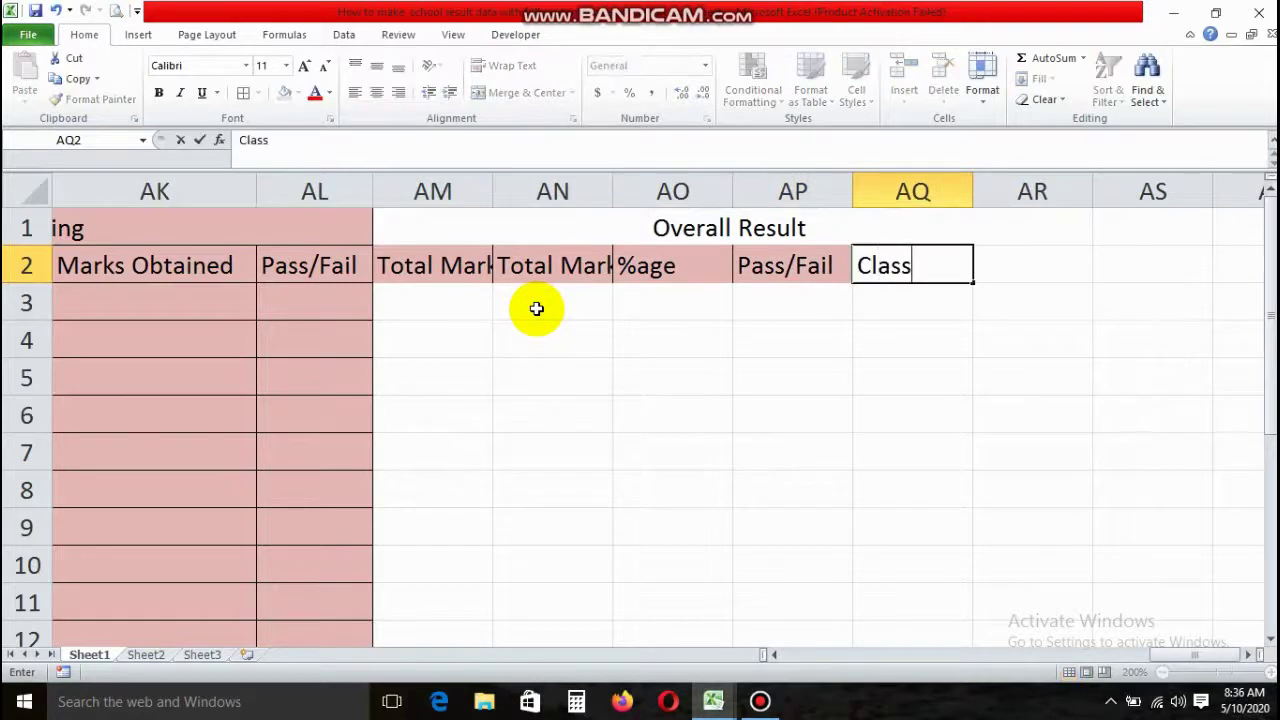
type("n")
key("Tab")
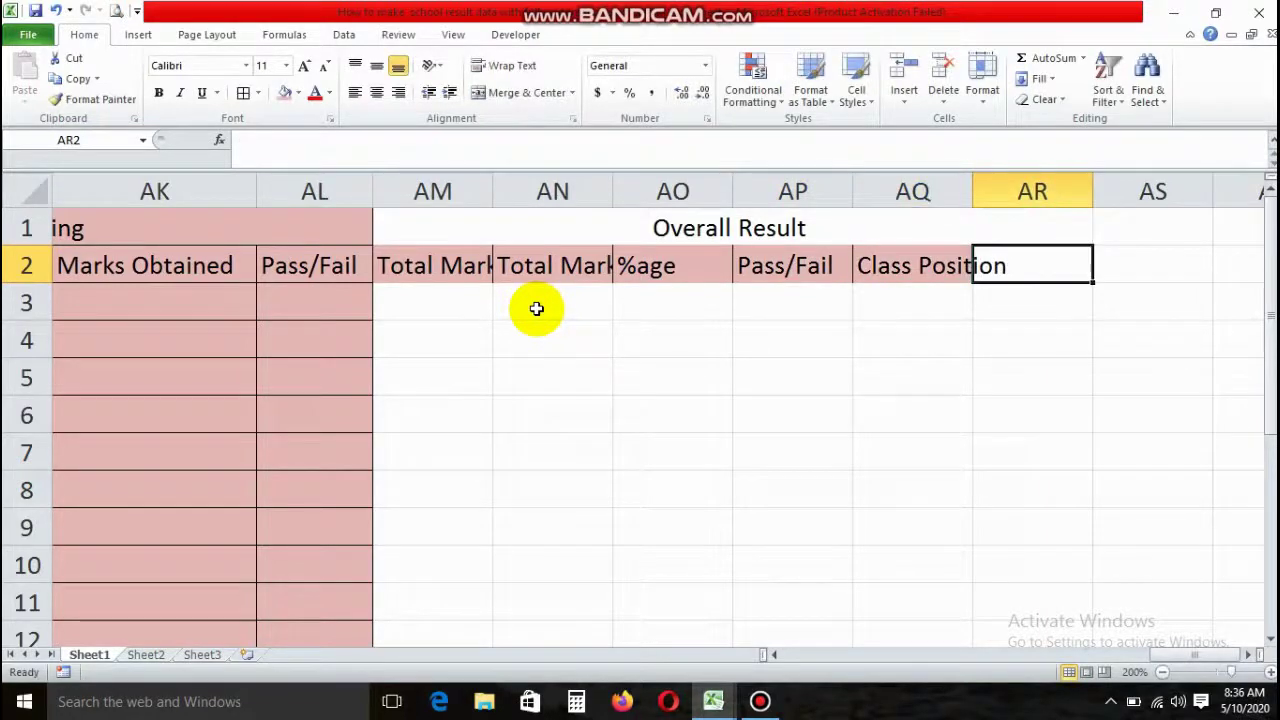
type("Grade")
key("Tab")
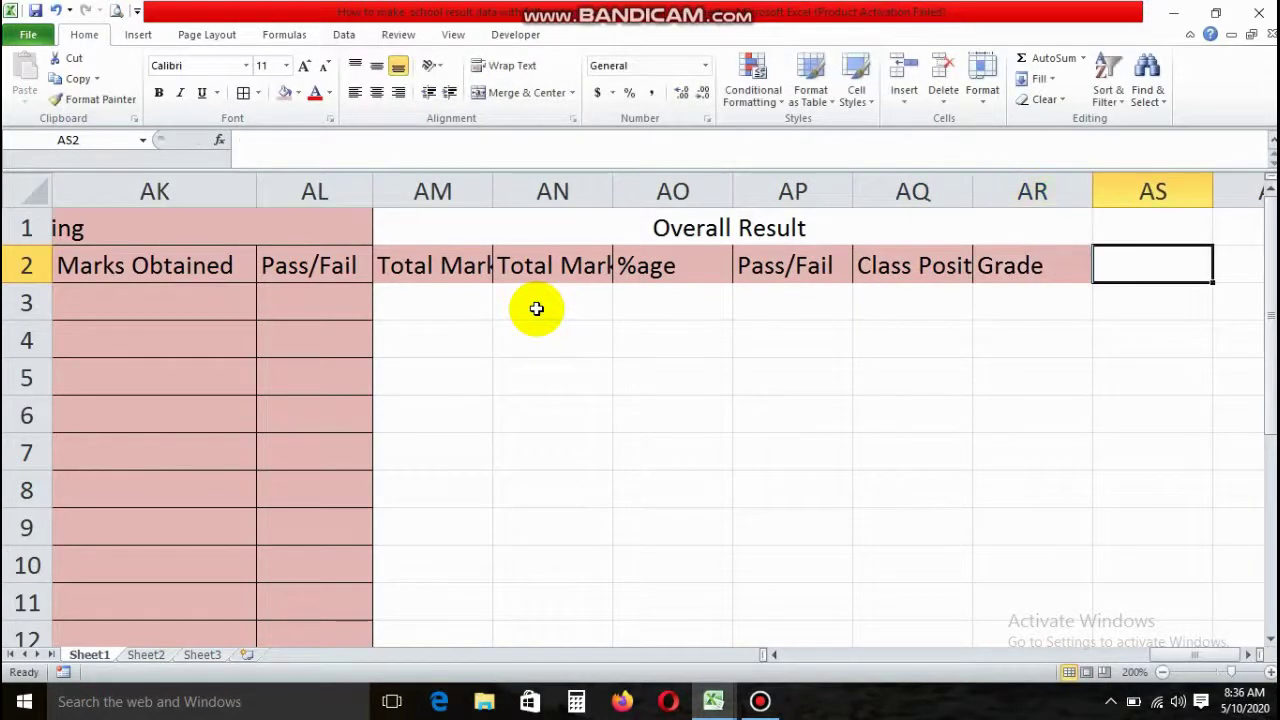
left_click(536, 308)
key("Right")
key("Right")
key("Right")
Step: Fill the Overall Result block AM1:AR18 yellow
left_click_drag(521, 238, 523, 565)
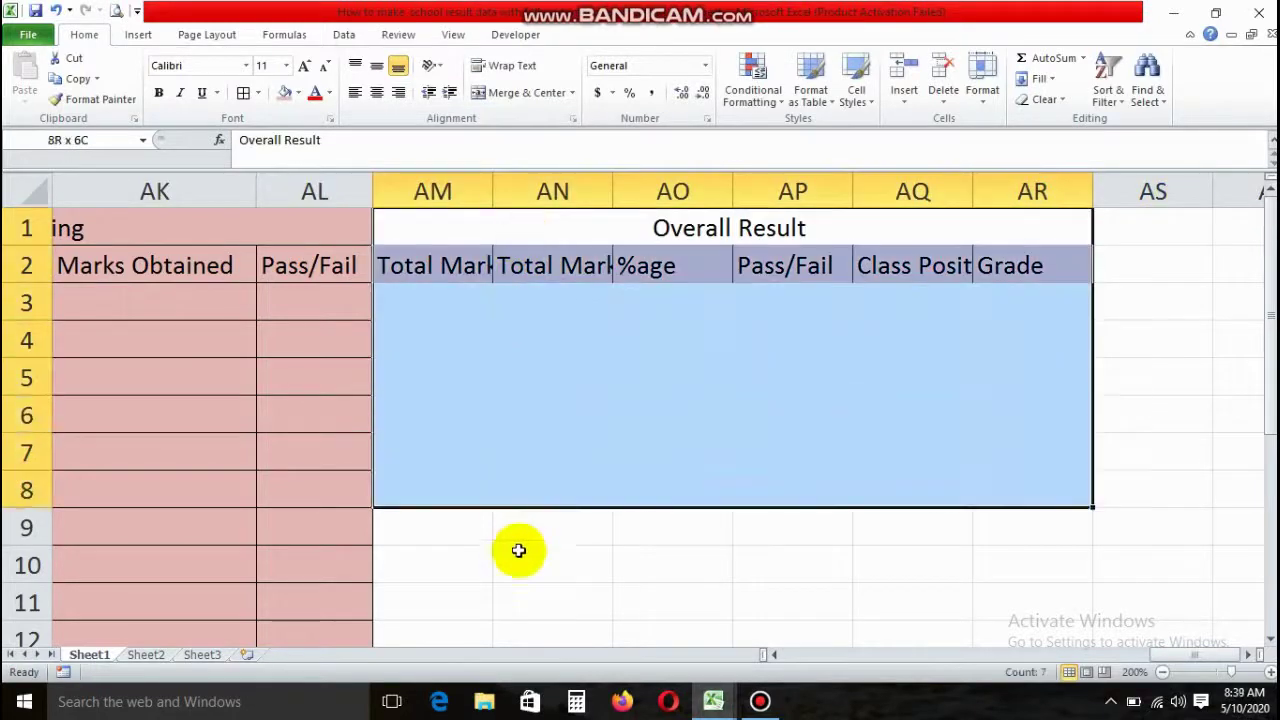
left_click(298, 92)
left_click(346, 229)
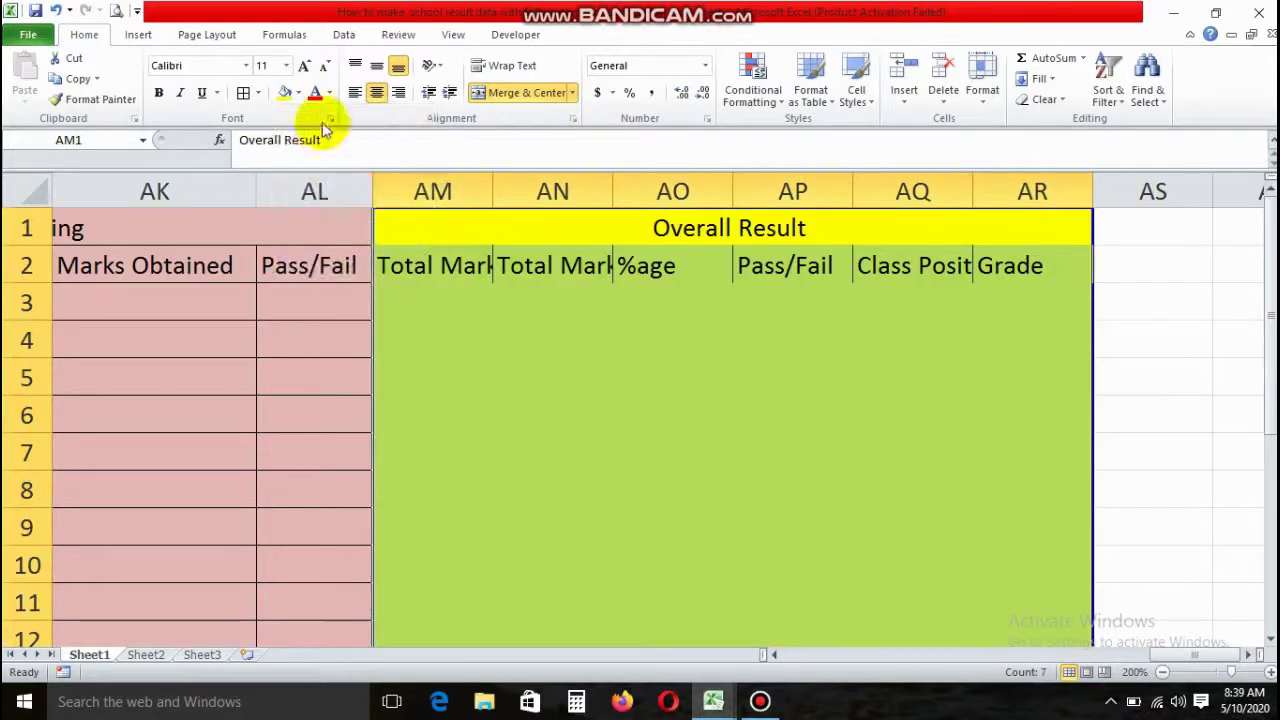
Step: Resize columns AM–AR to fit Total Marks, Total Marks Obtained, %age, Pass/Fail and Class Position
double_click(493, 180)
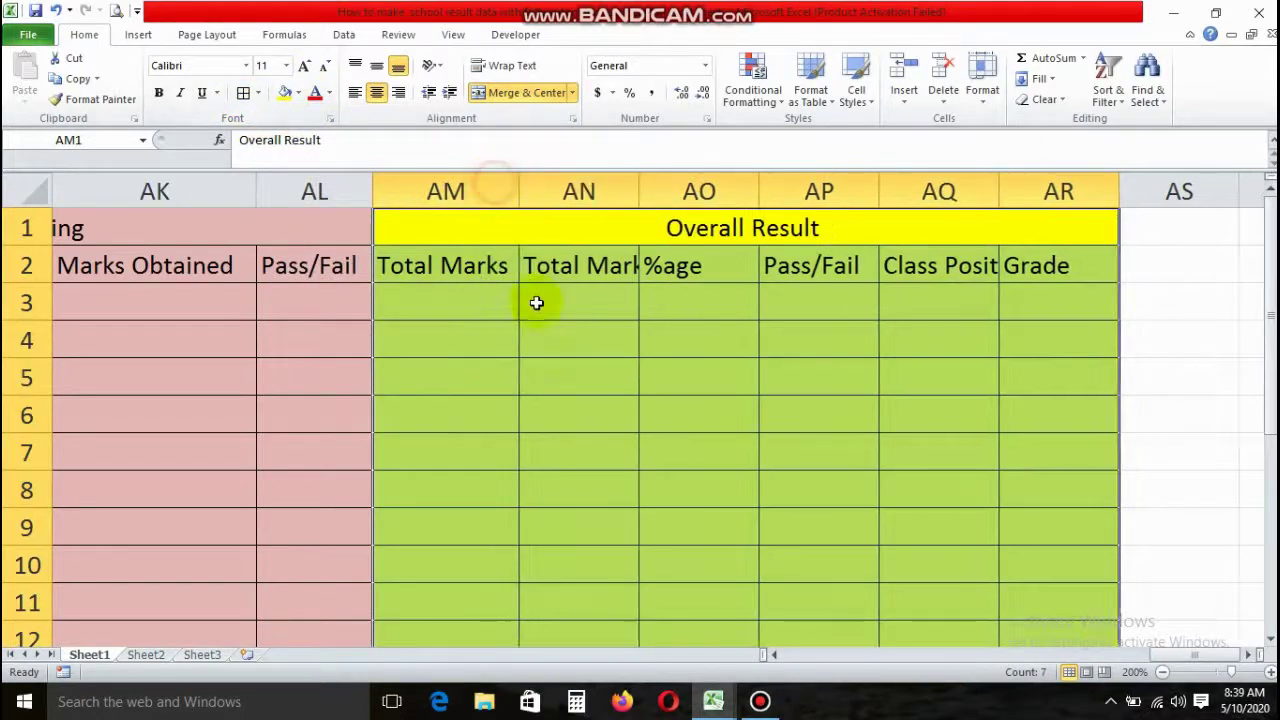
left_click(531, 300)
left_click_drag(631, 180, 786, 192)
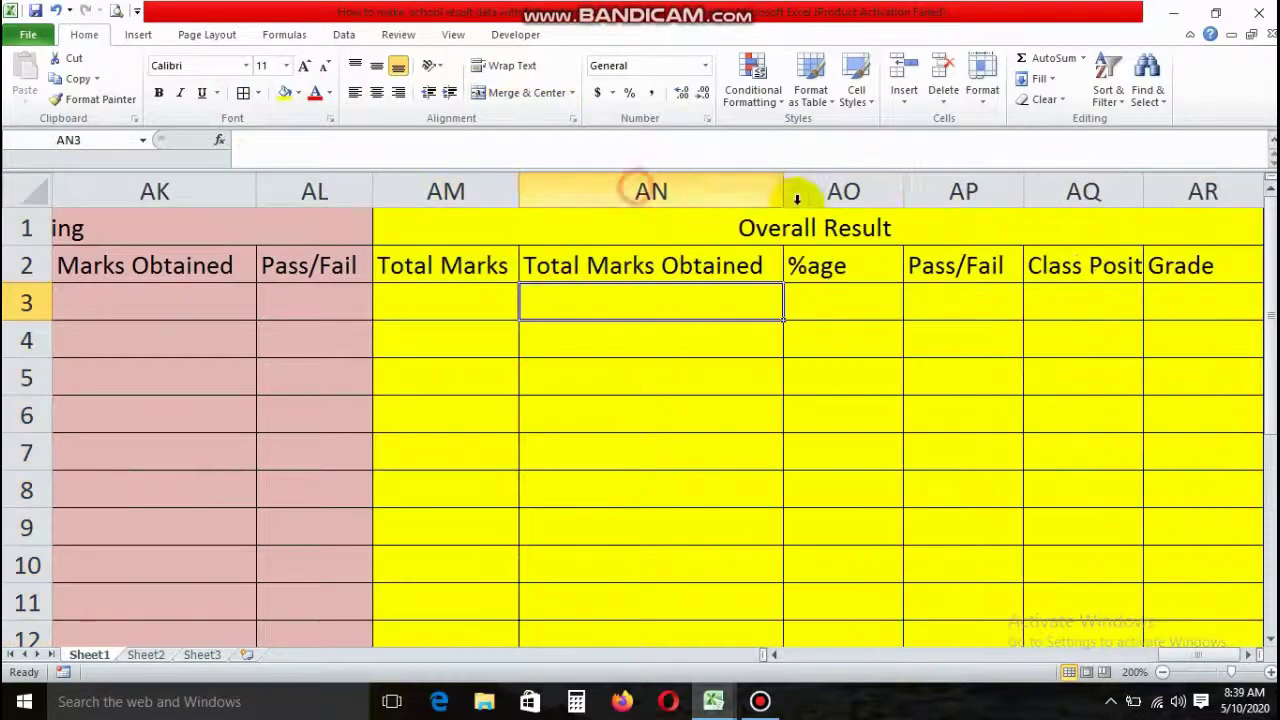
double_click(898, 191)
double_click(976, 191)
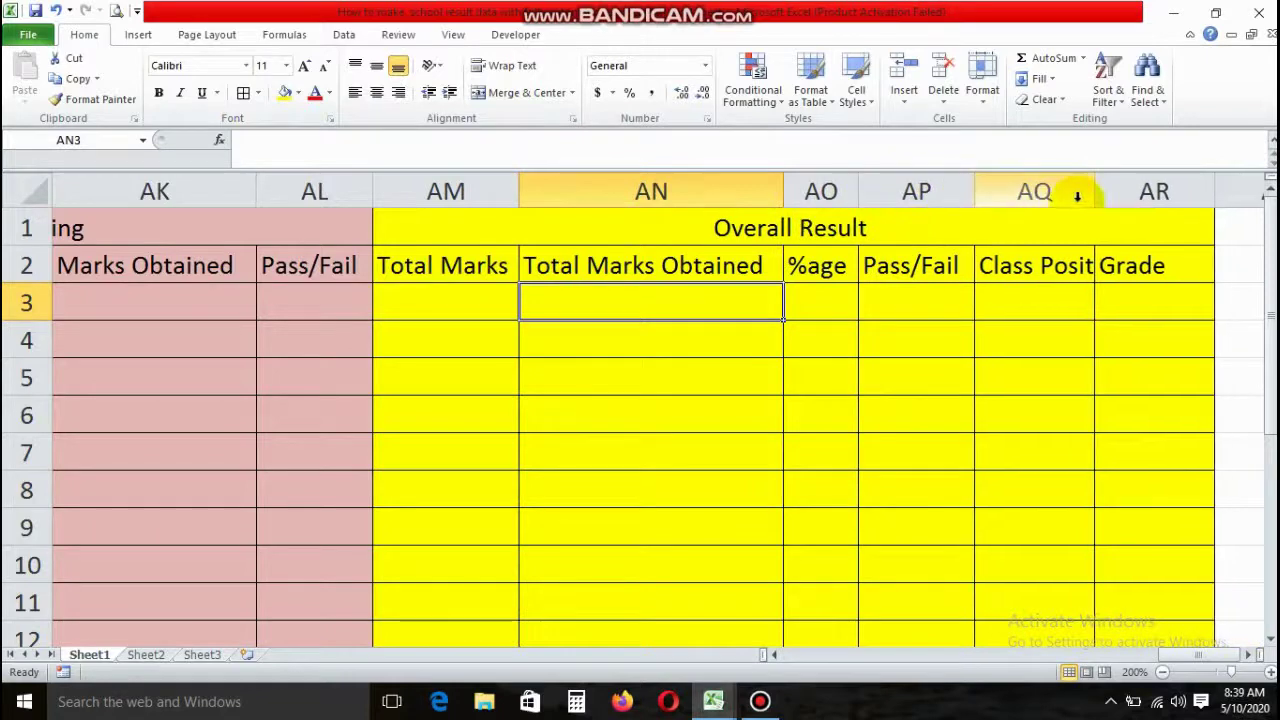
double_click(1097, 191)
left_click(1265, 655)
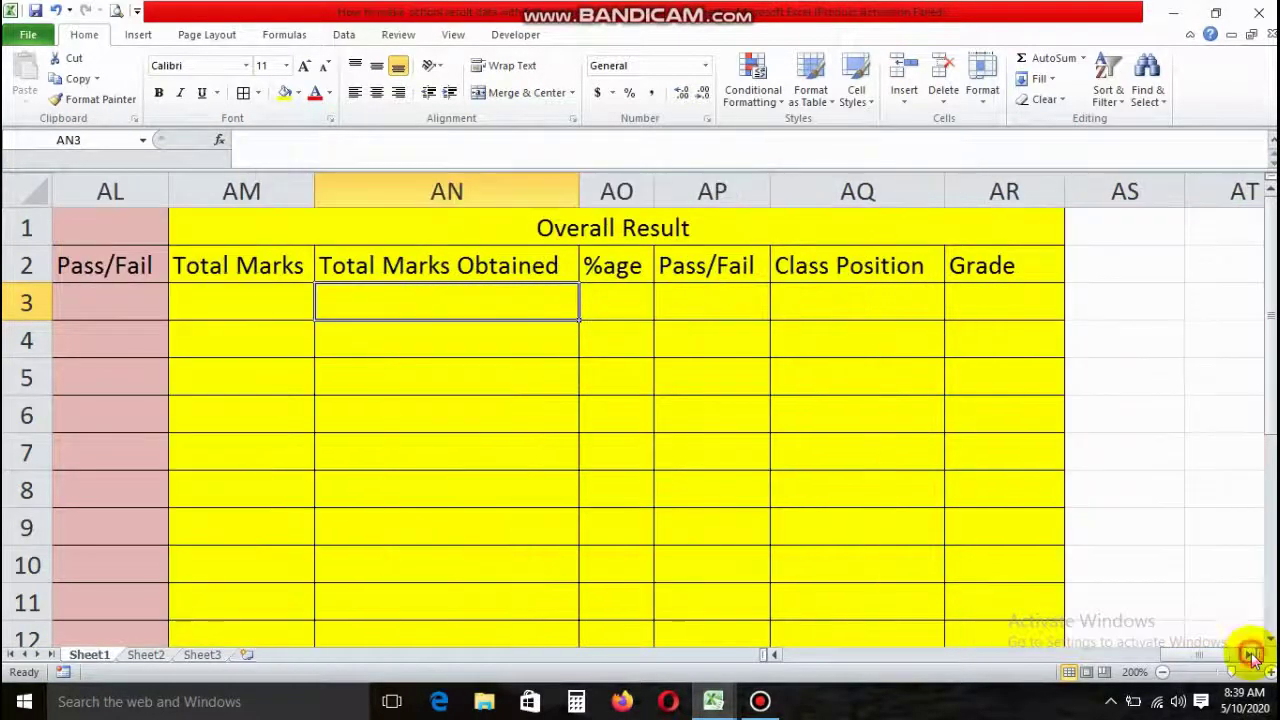
left_click_drag(1066, 191, 1032, 196)
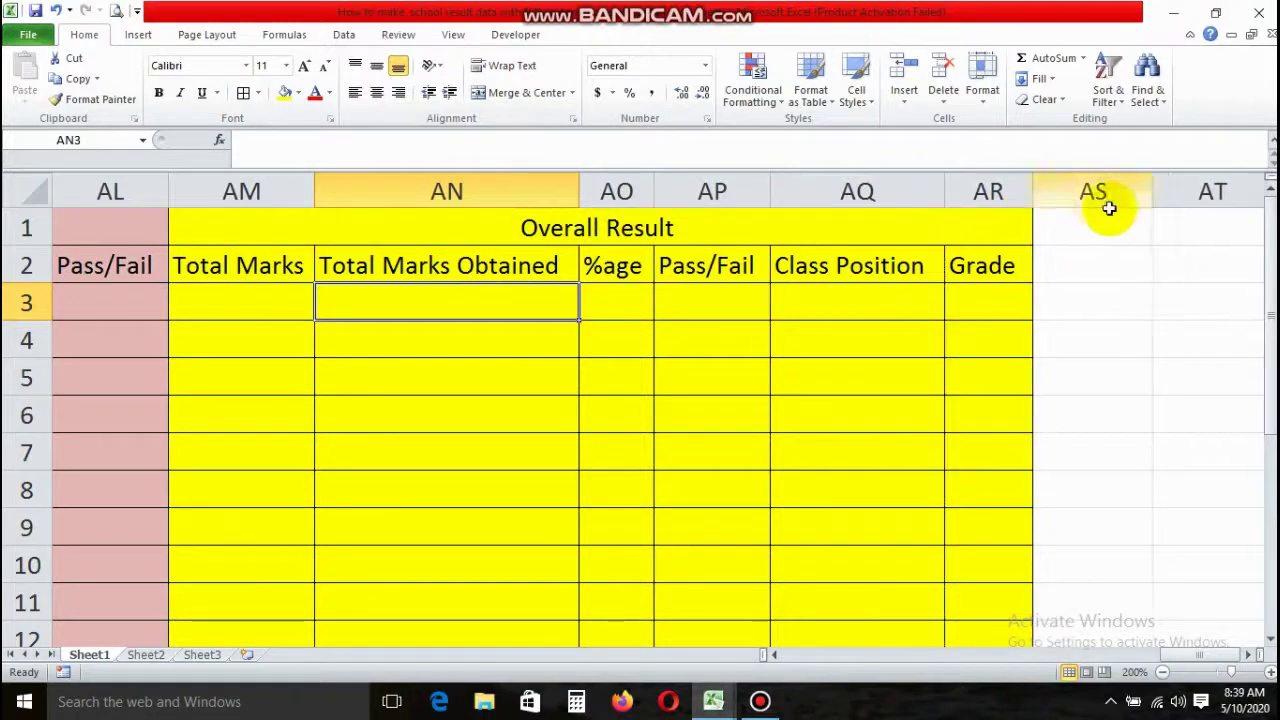
left_click(776, 655)
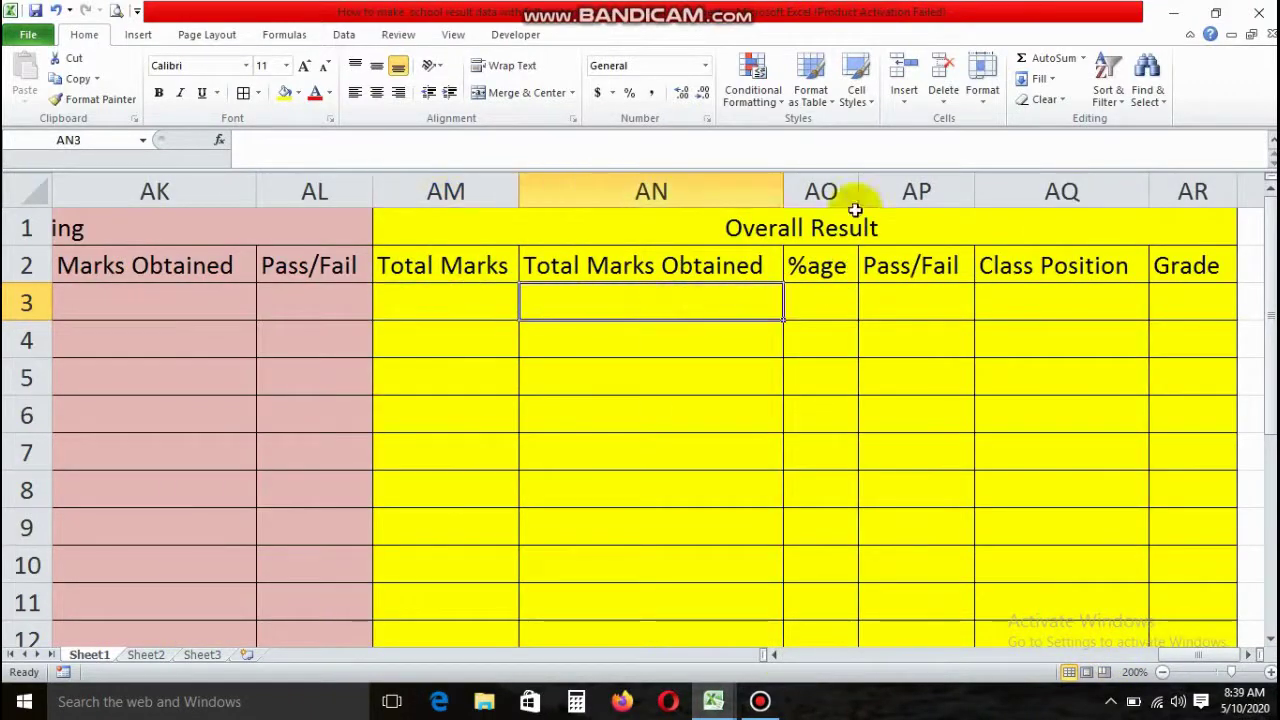
left_click_drag(858, 192, 864, 192)
left_click(845, 307)
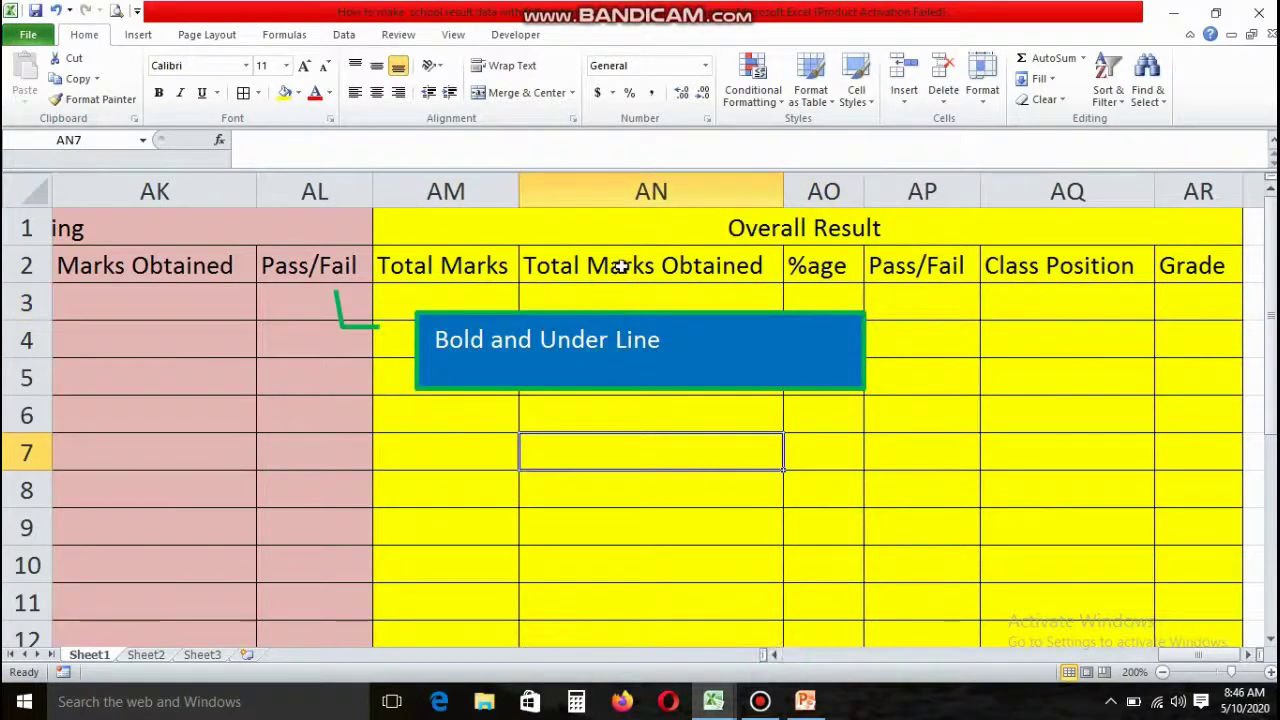
Step: Make the header rows 1–2 bold, with no underline
left_click(620, 265)
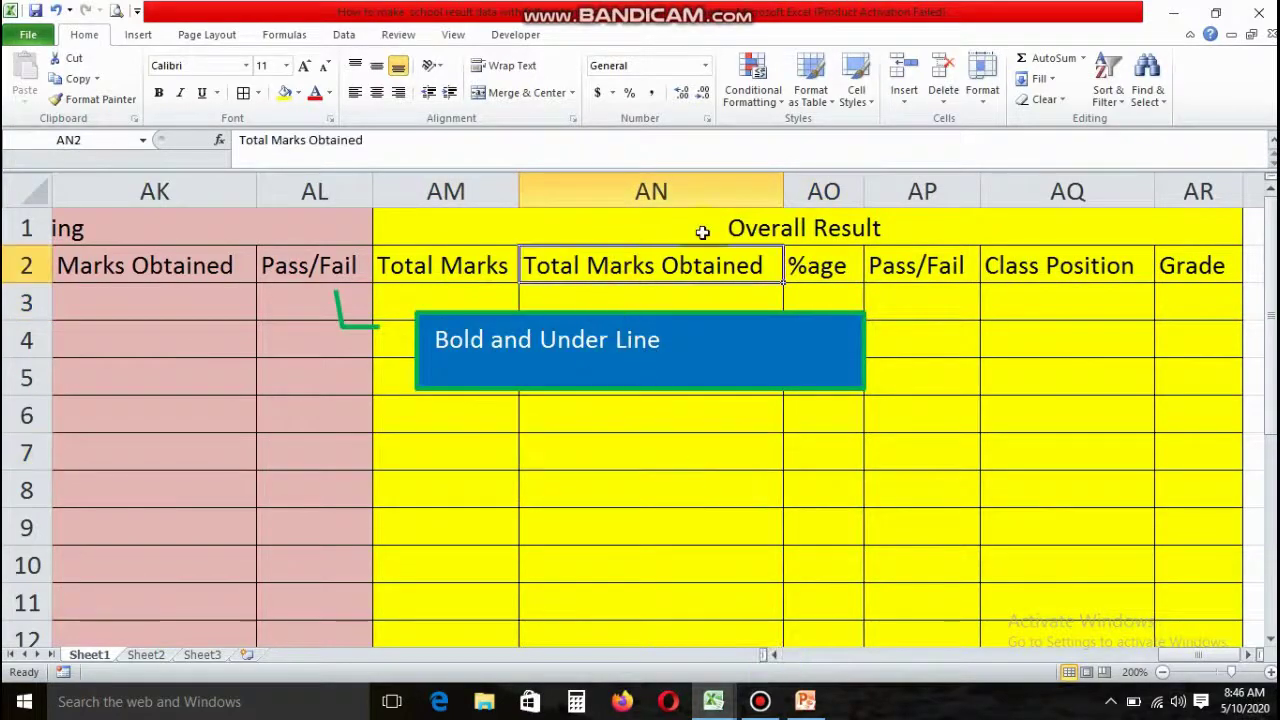
key("Left")
key("Left")
key("Left")
key("Left")
key("Left")
key("Left")
key("Left")
key("Left")
key("Left")
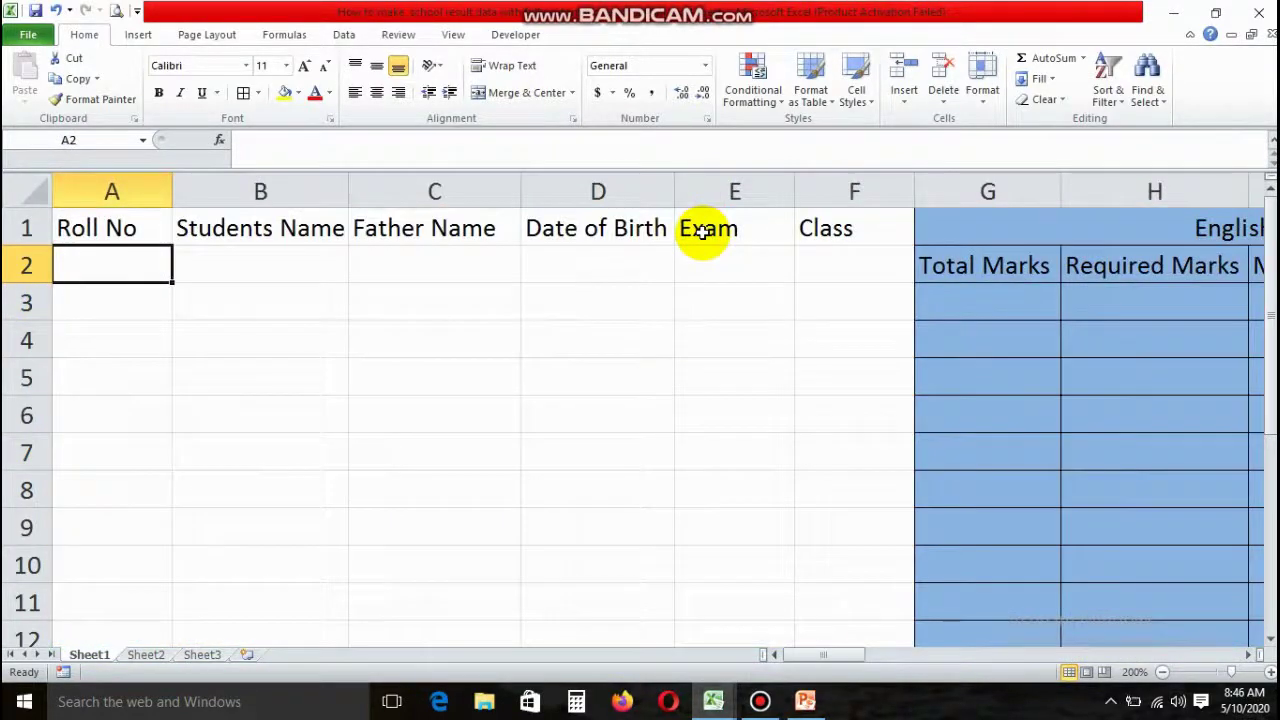
left_click_drag(134, 229, 1249, 275)
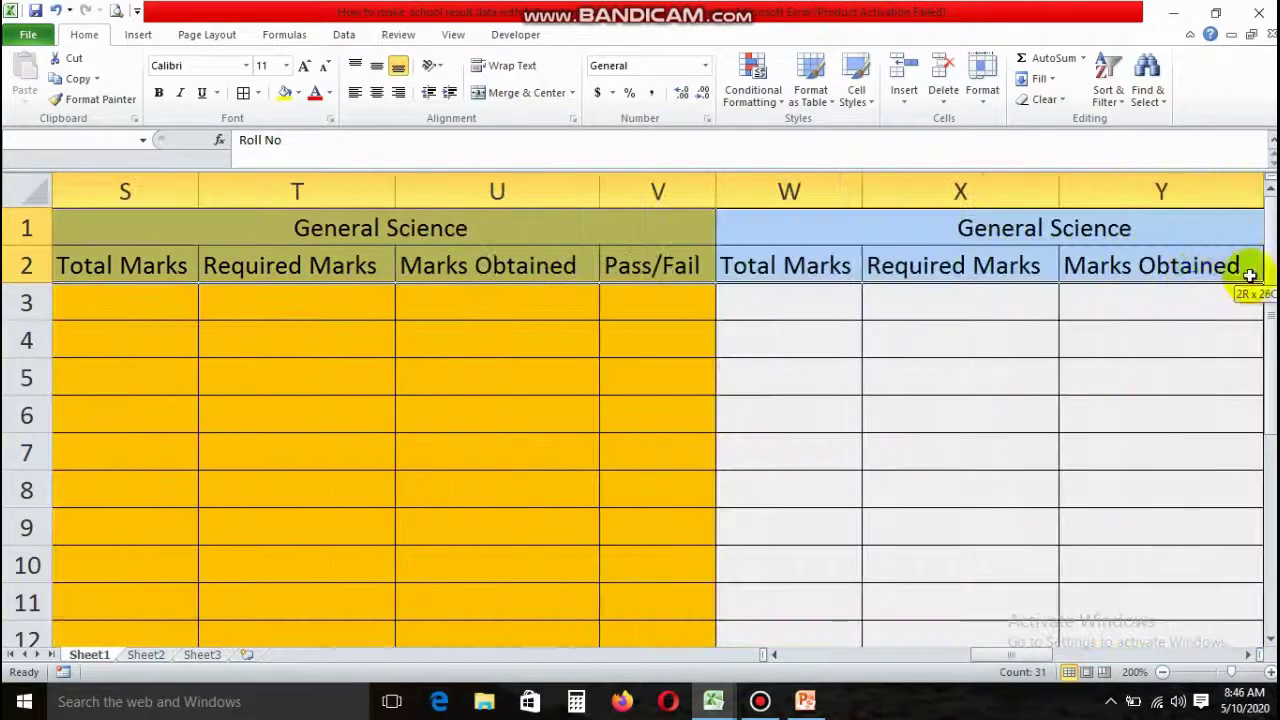
left_click_drag(1249, 275, 894, 271)
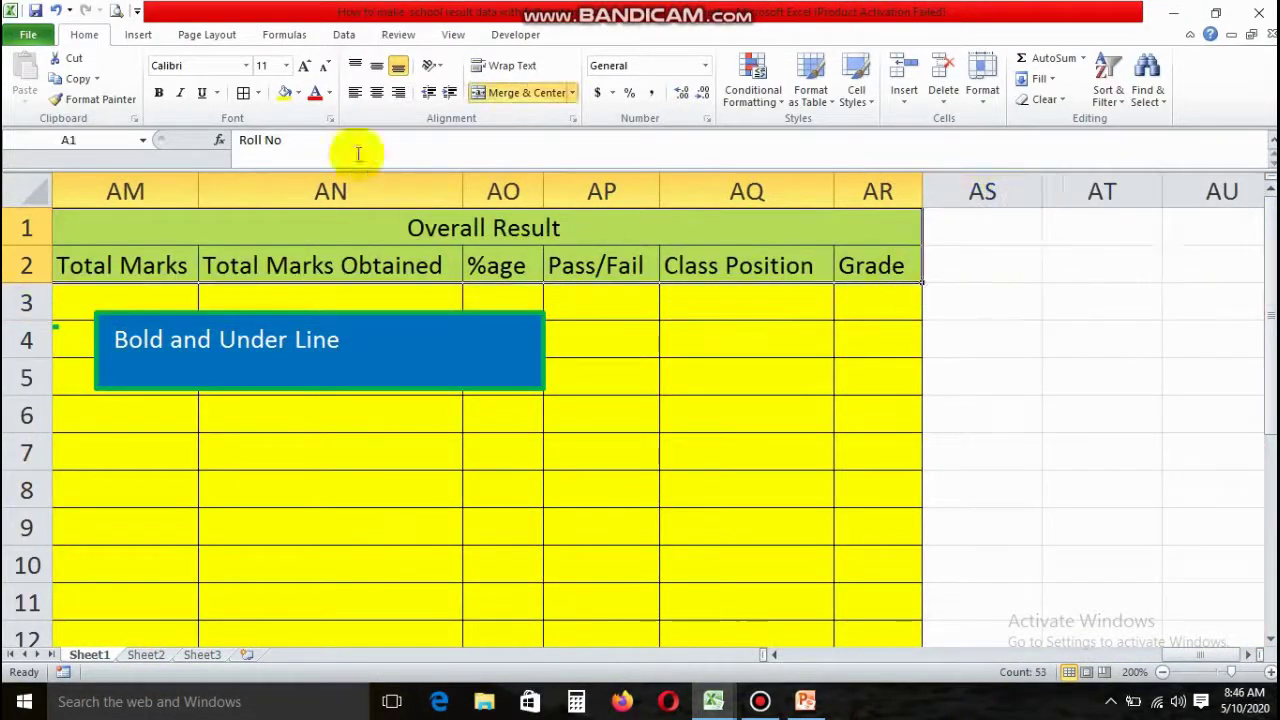
left_click(158, 92)
left_click(201, 92)
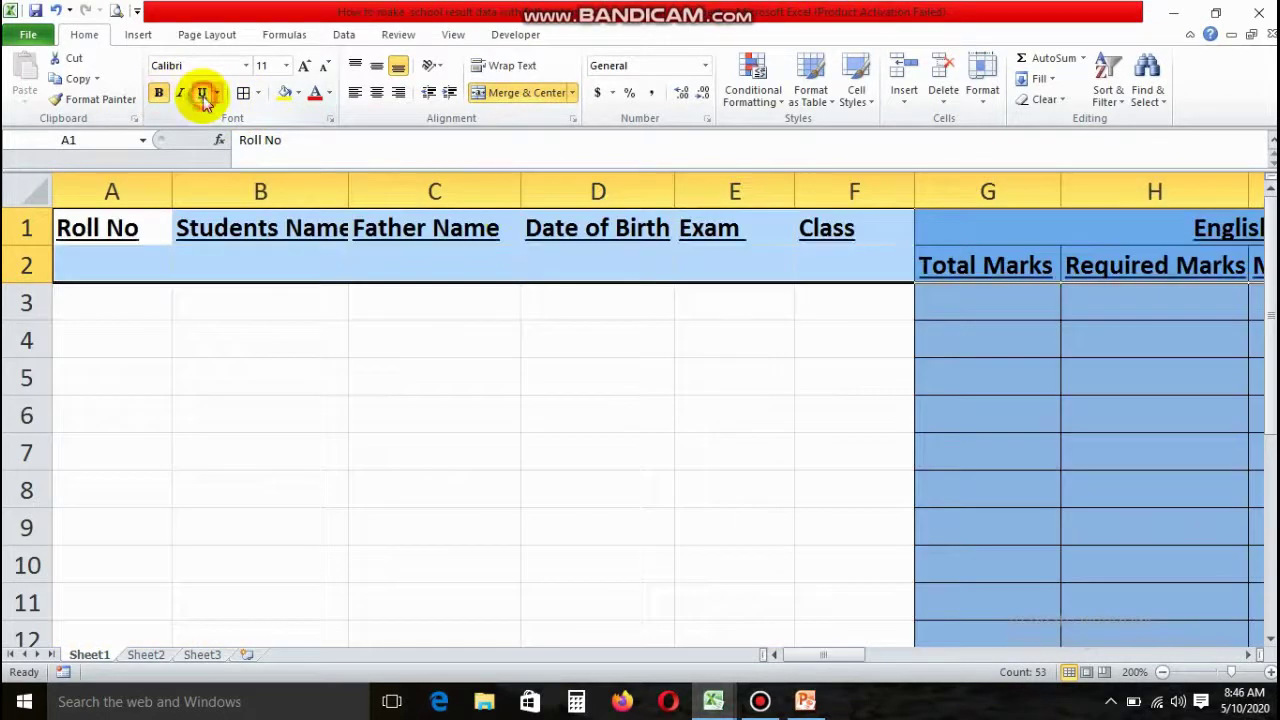
left_click(204, 91)
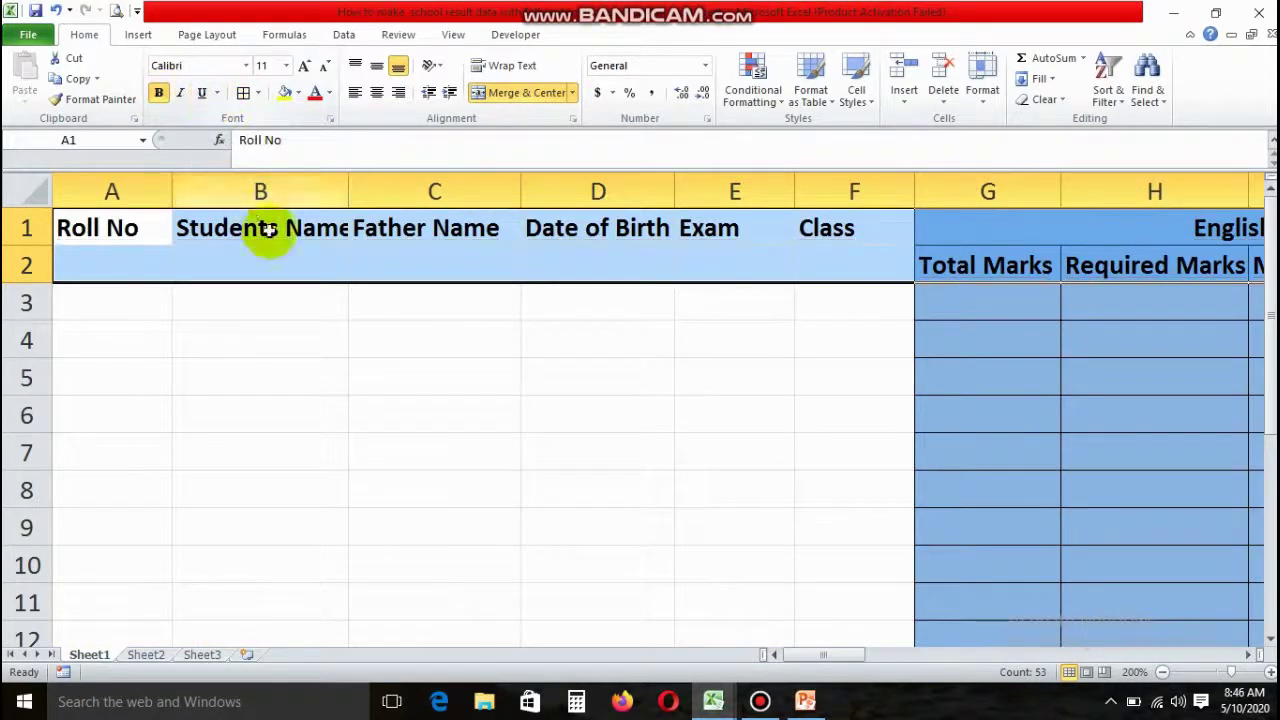
Step: Autofit column B so Students Name shows fully
left_click(332, 190)
left_click(361, 262)
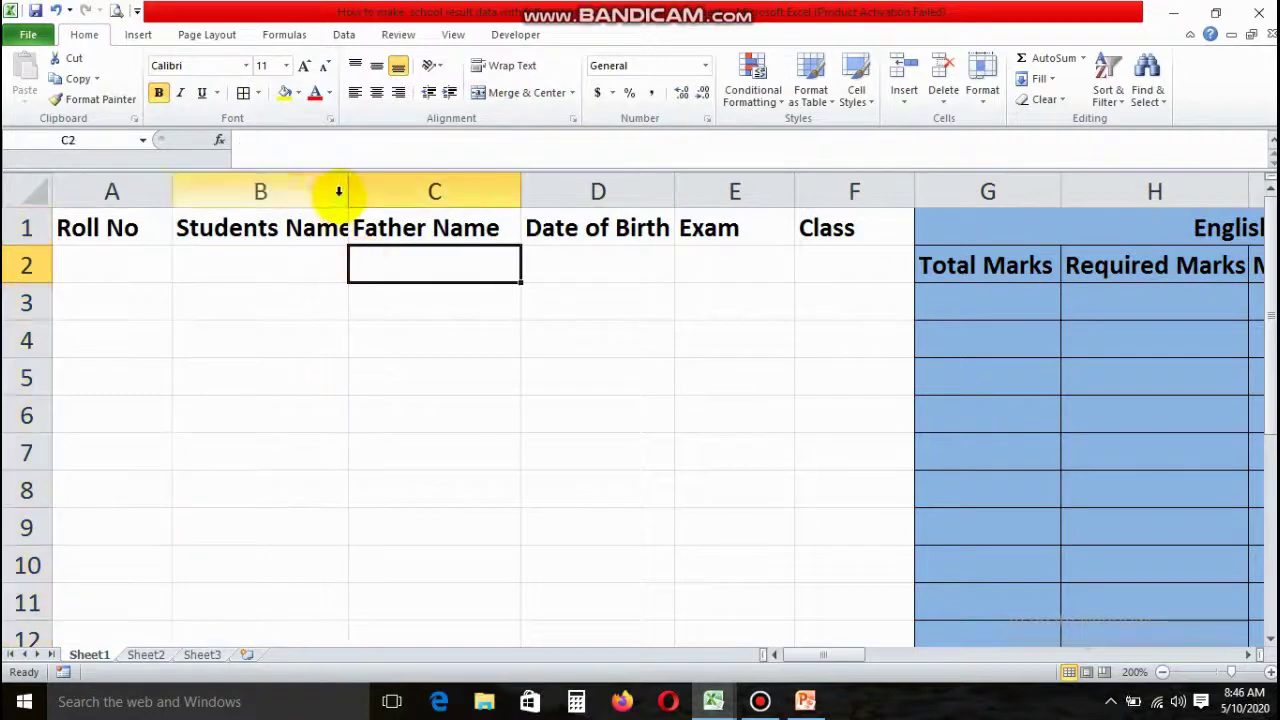
double_click(346, 191)
left_click(329, 261)
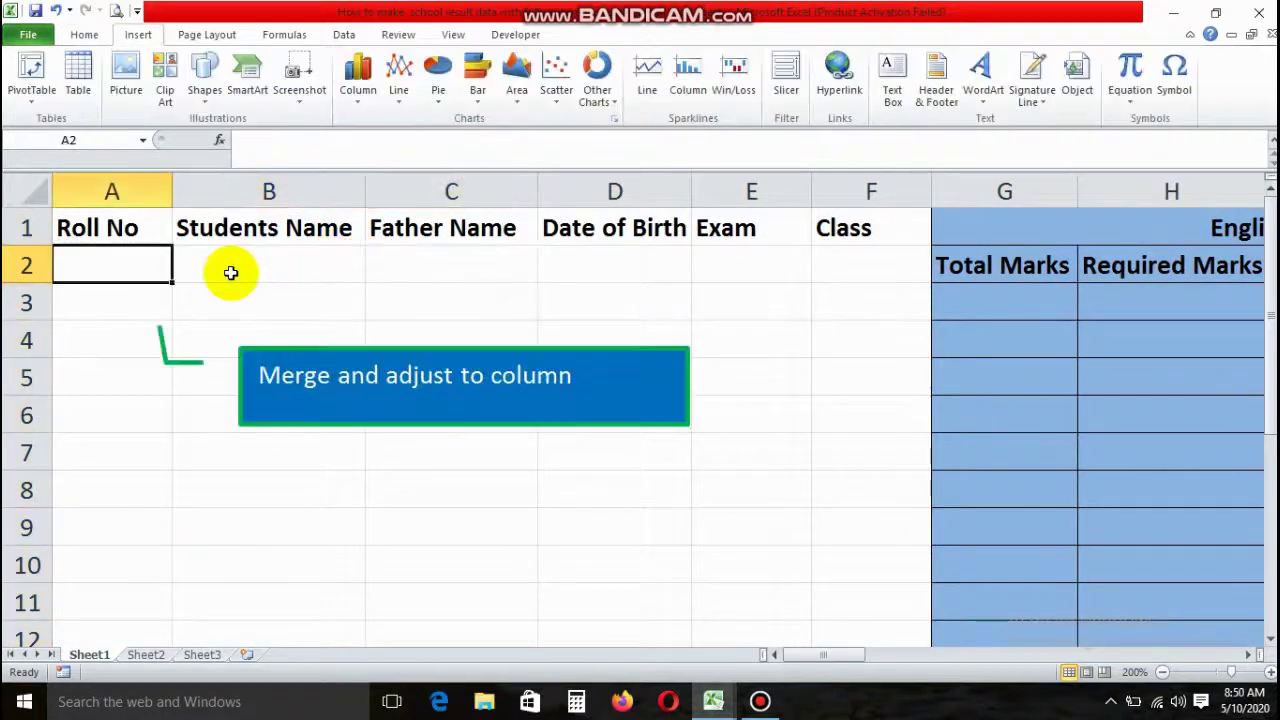
Step: Merge and top-align the Roll No, Students Name and Father Name headers across rows 1–2
left_click_drag(128, 238, 131, 262)
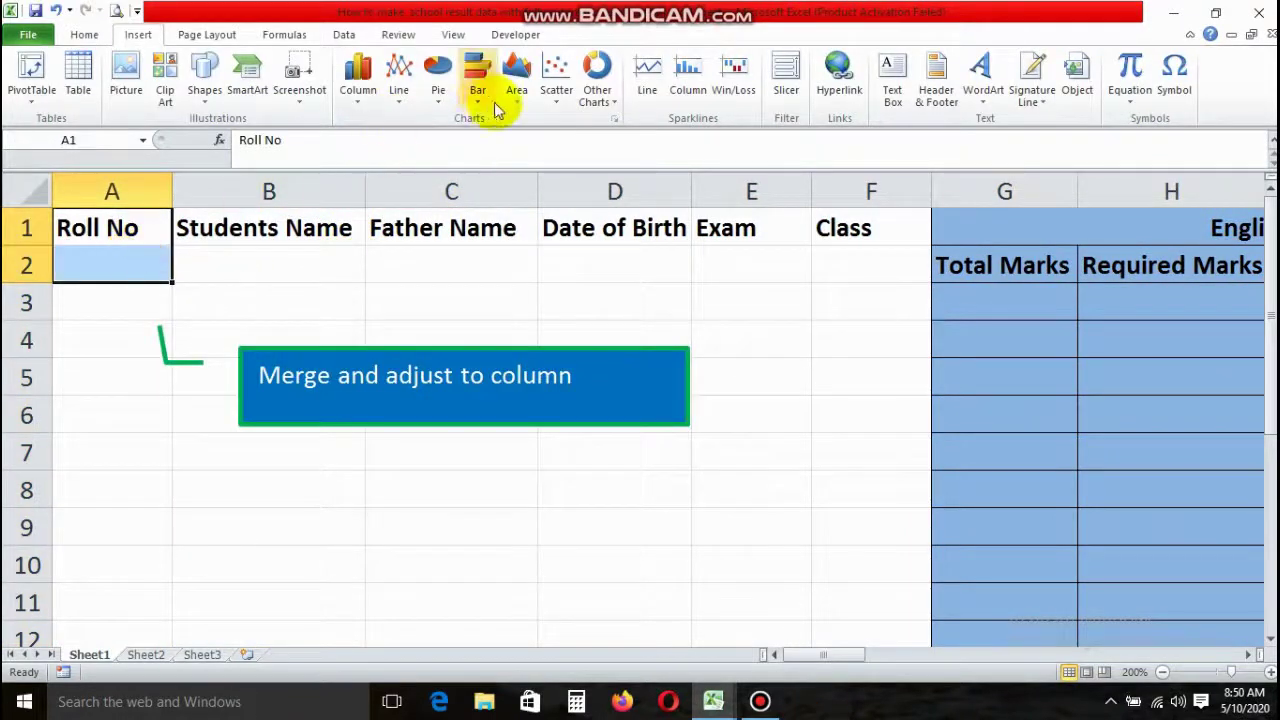
left_click(98, 40)
left_click(488, 92)
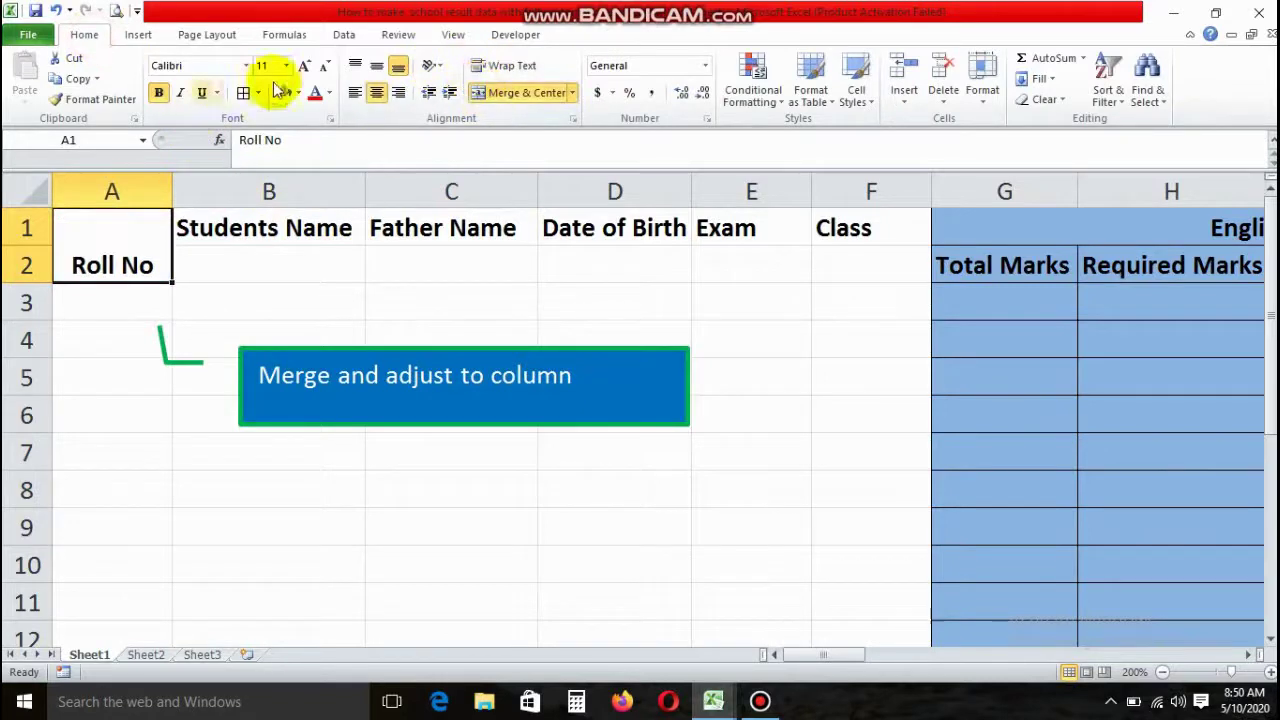
left_click(355, 65)
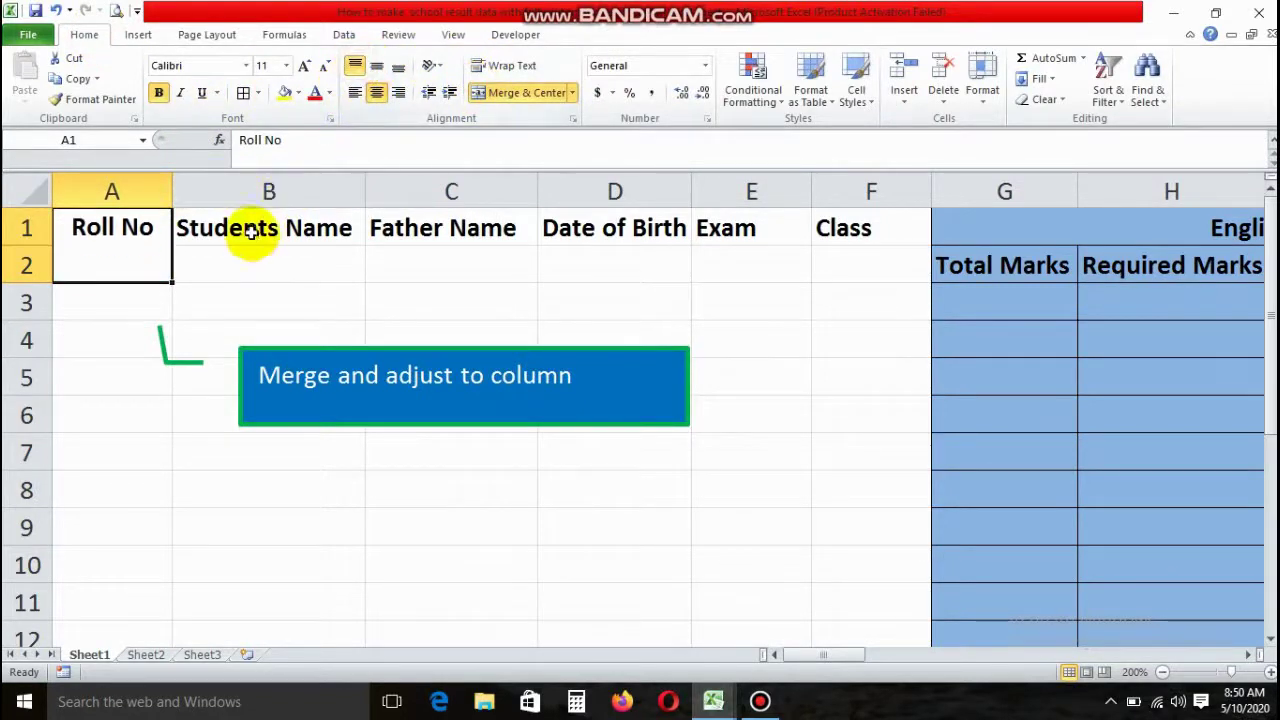
left_click_drag(251, 234, 252, 256)
left_click(490, 92)
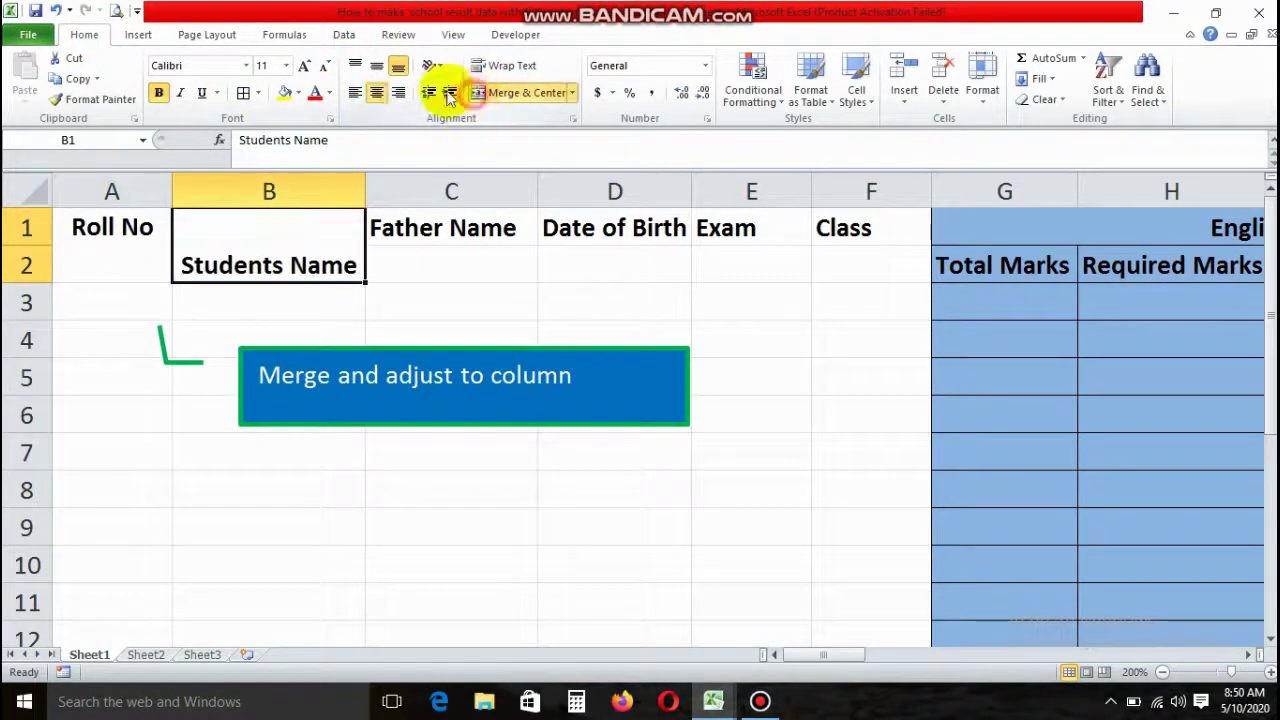
left_click(355, 65)
left_click_drag(408, 212, 410, 256)
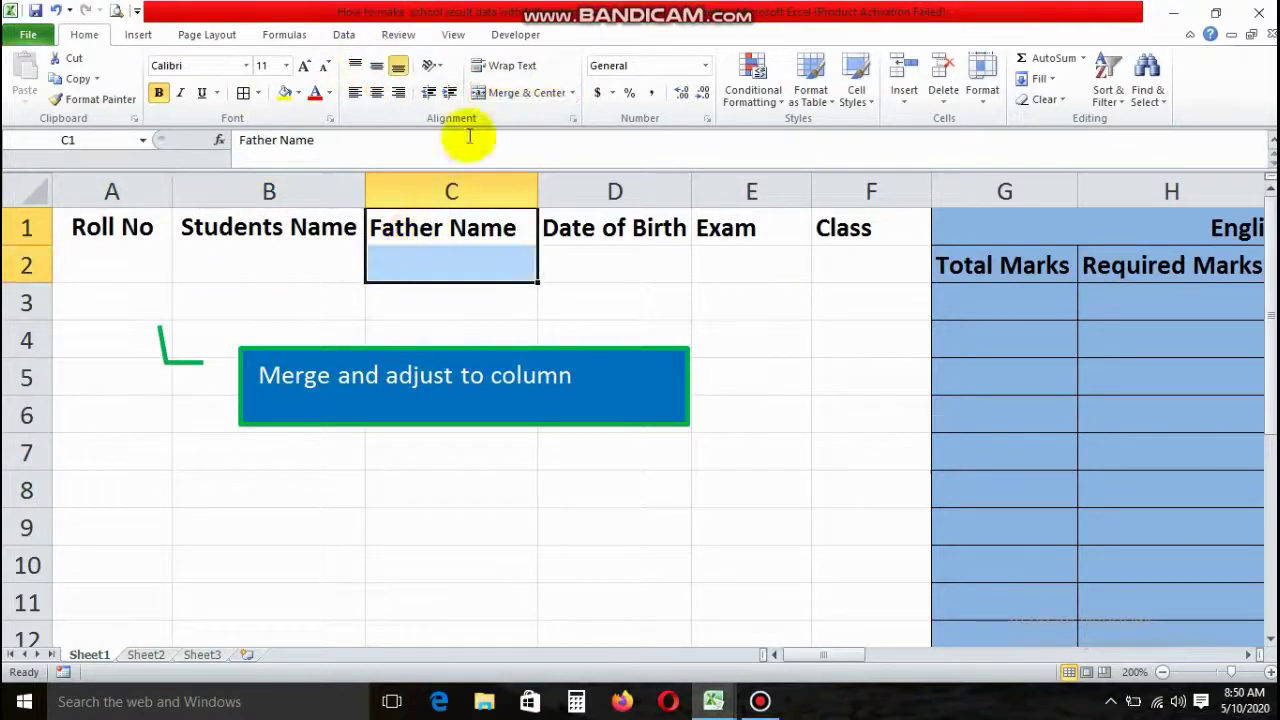
left_click(490, 92)
left_click(355, 65)
Step: Merge and top-align the Date of Birth, Exam and Class headers across rows 1–2
left_click_drag(563, 232, 565, 262)
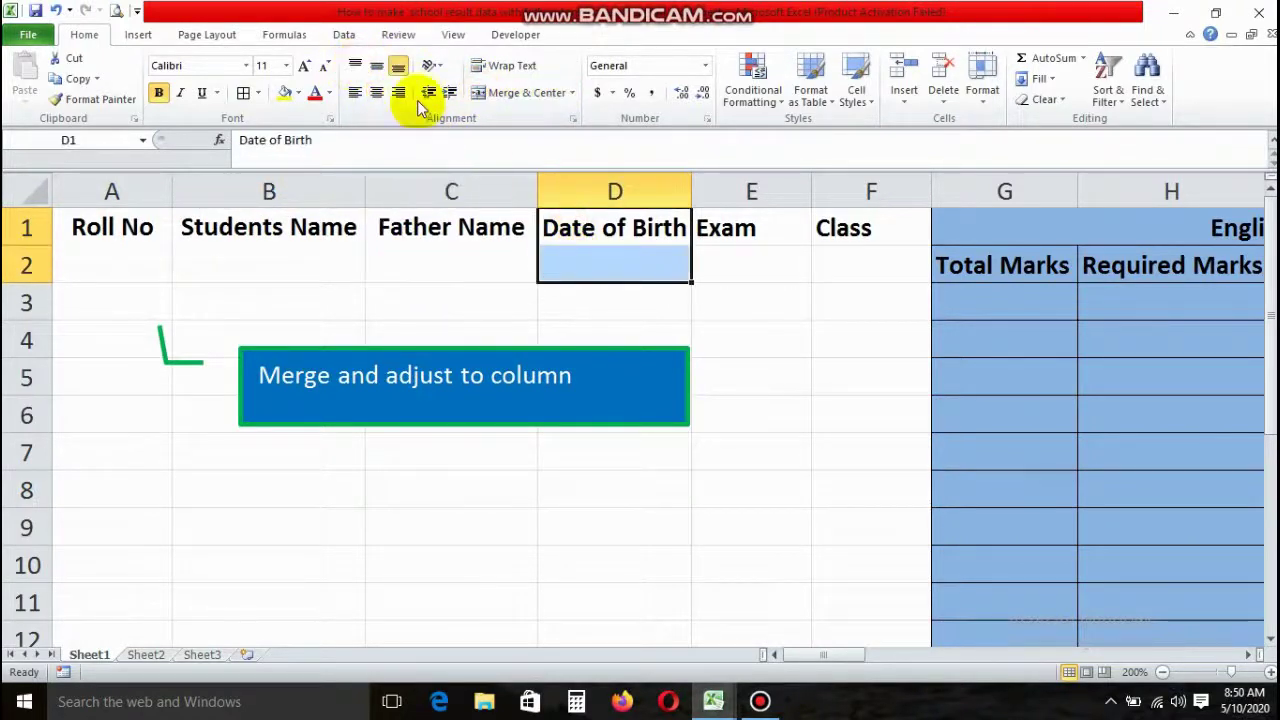
left_click(480, 92)
left_click(355, 65)
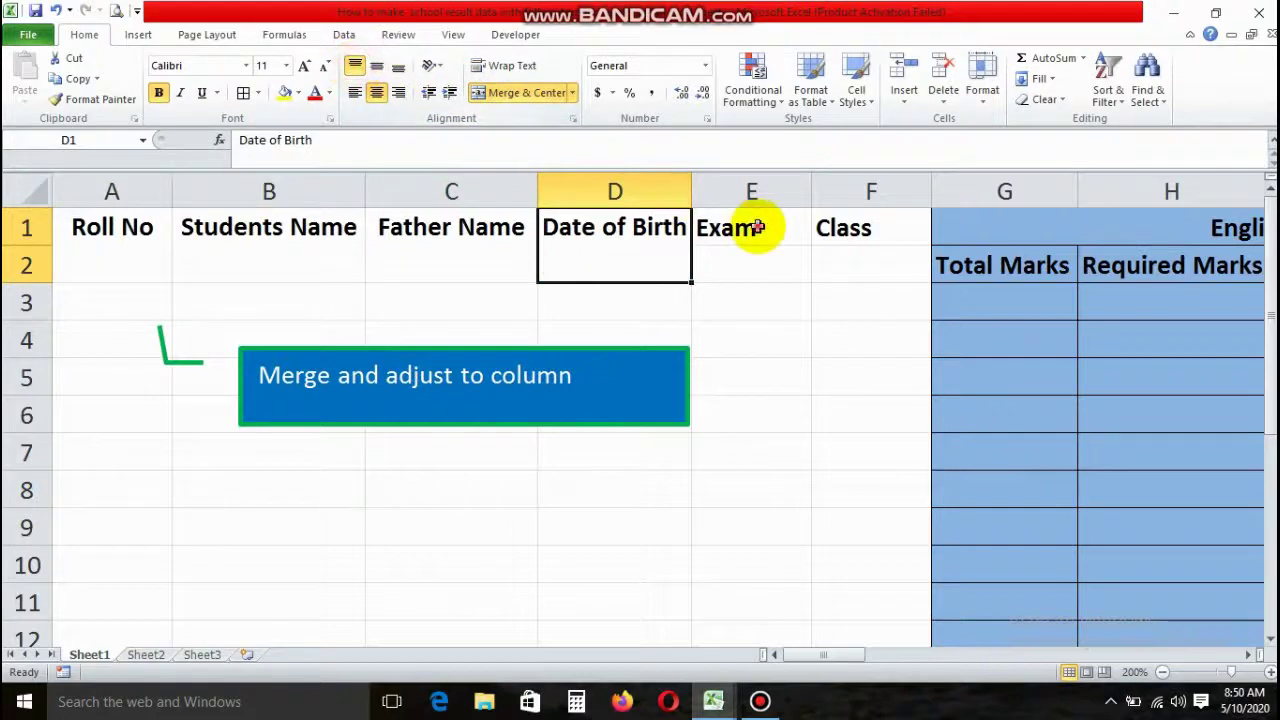
left_click_drag(751, 229, 751, 262)
left_click(490, 92)
left_click(355, 65)
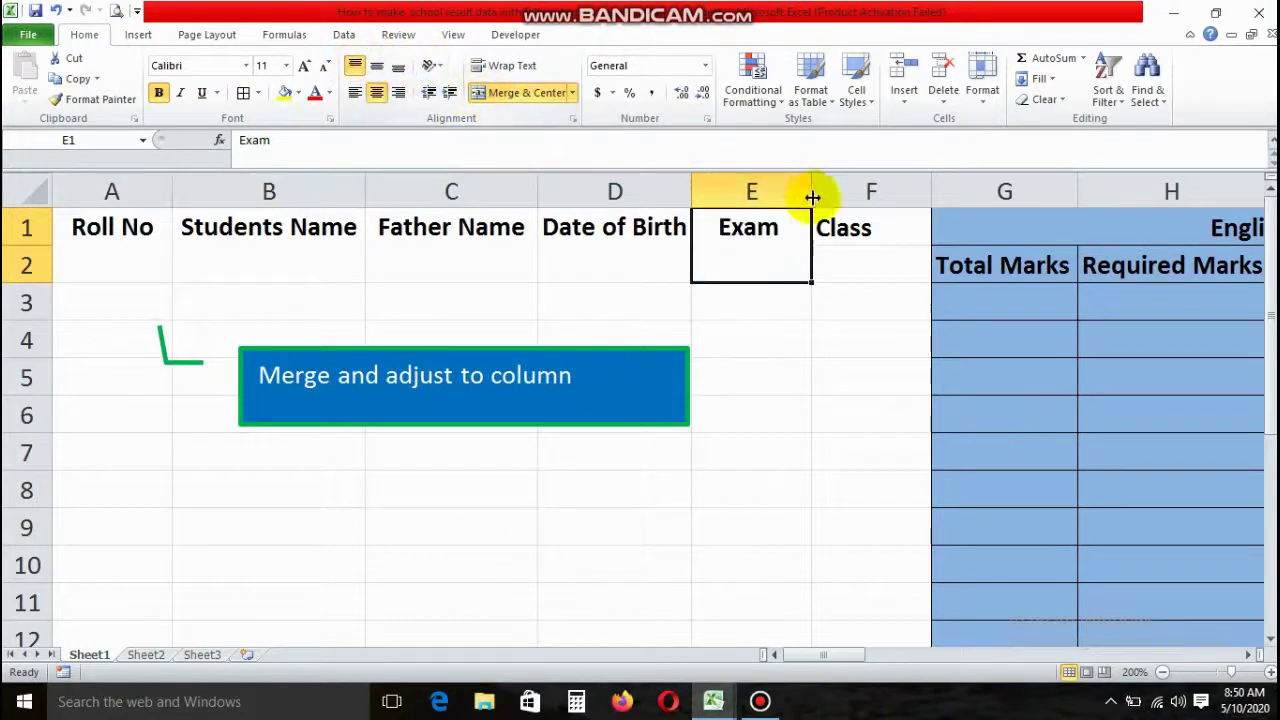
left_click_drag(845, 228, 857, 262)
left_click(482, 92)
left_click(355, 65)
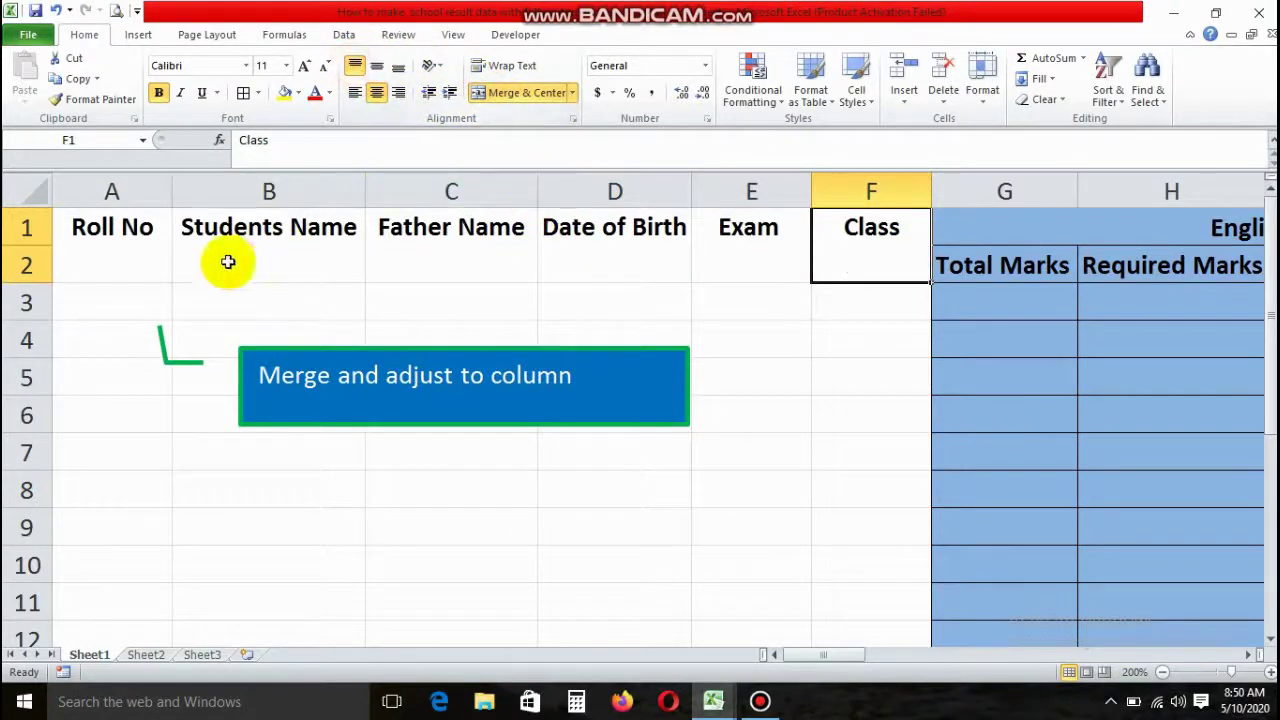
Step: Apply All Borders to the header block A1:F2 and data rows A3:F18
mouse_move(130, 235)
left_mouse_down()
mouse_move(803, 295)
mouse_move(823, 277)
left_mouse_up()
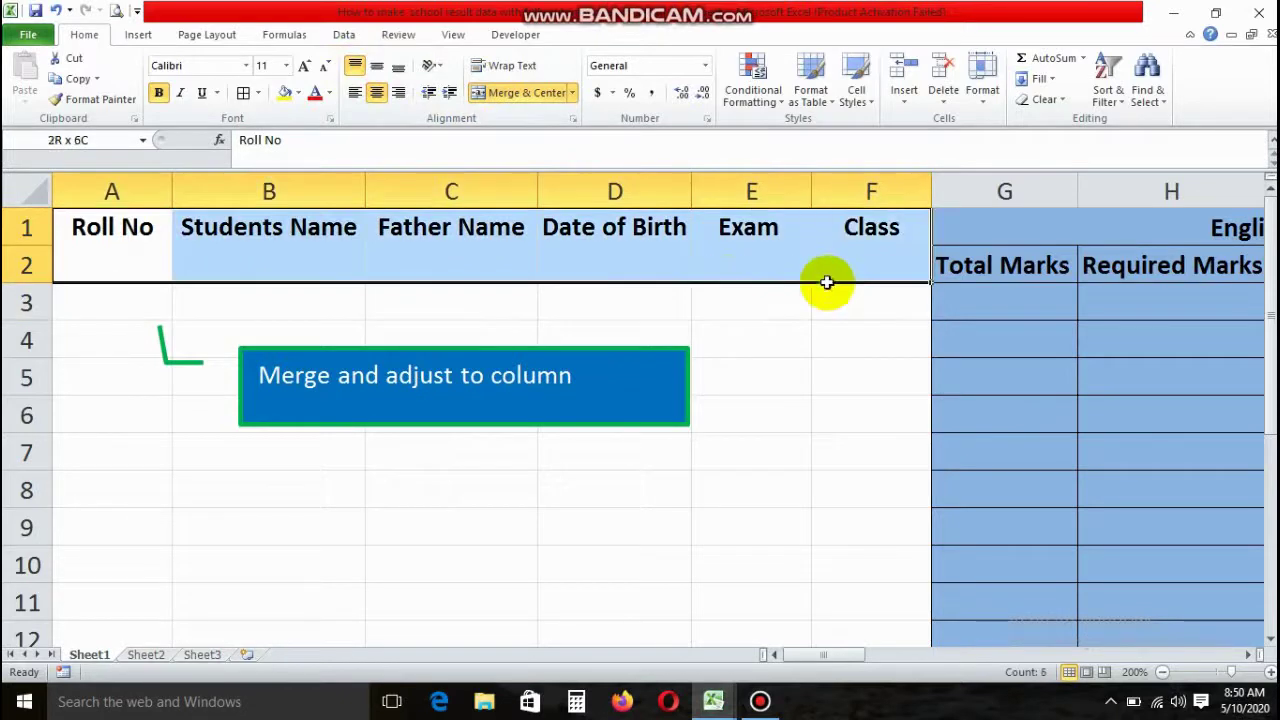
left_click(243, 92)
left_click(243, 302)
mouse_move(114, 302)
left_mouse_down()
mouse_move(838, 671)
mouse_move(843, 571)
left_mouse_up()
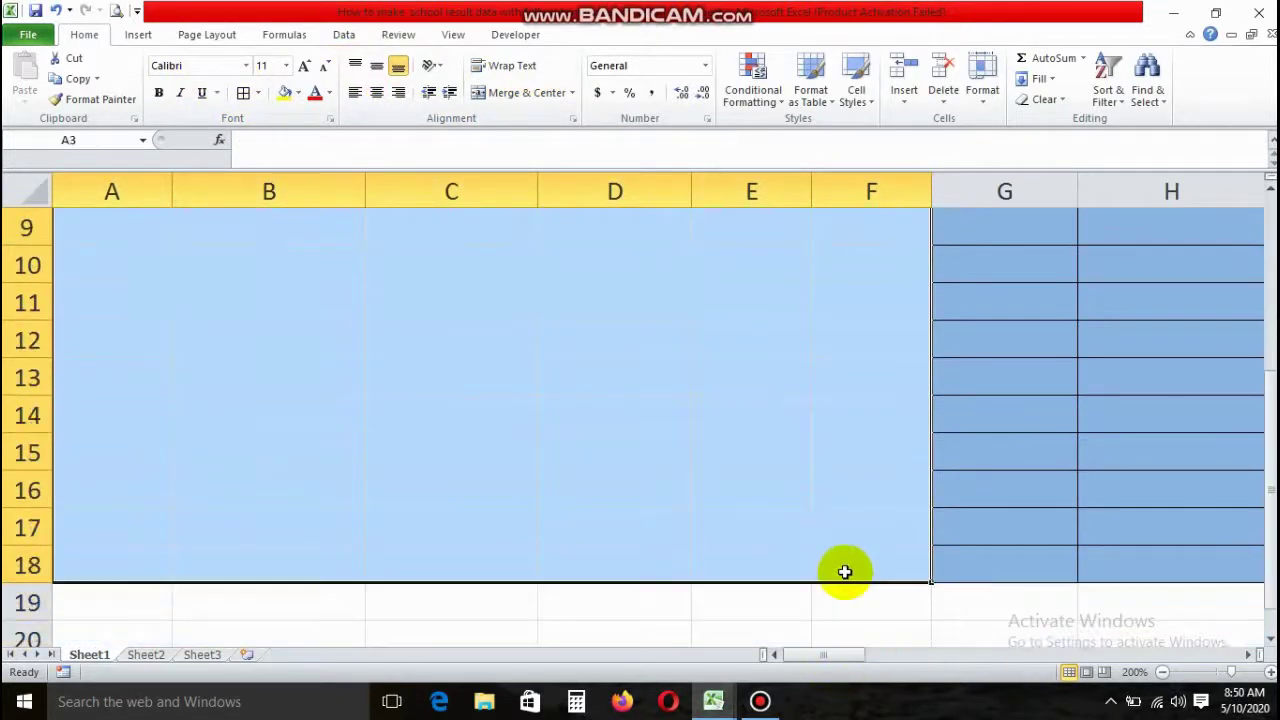
left_click(243, 92)
scroll(177, 434, "up", 3)
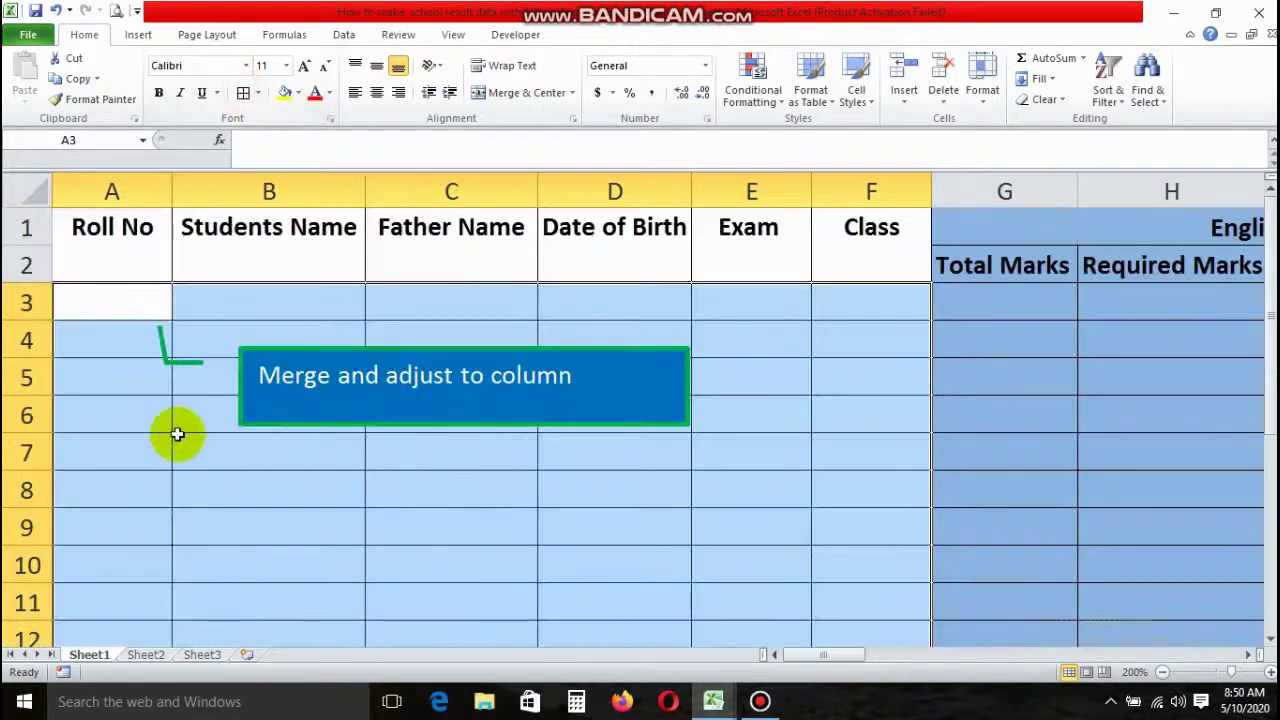
left_click(106, 291)
left_click(294, 303)
left_click(443, 295)
left_click(555, 298)
left_click(762, 296)
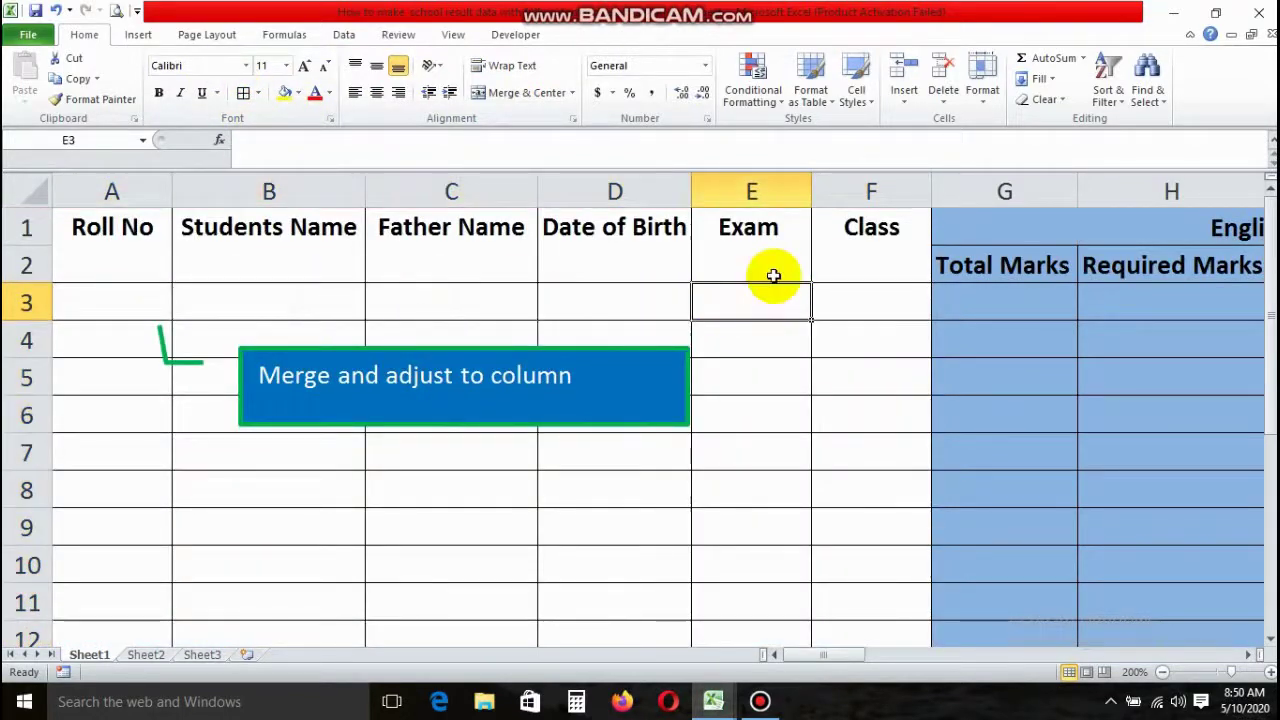
left_click(134, 291)
Step: Enter 1, 2 and 3 in cells A3 to C3
left_click(205, 293)
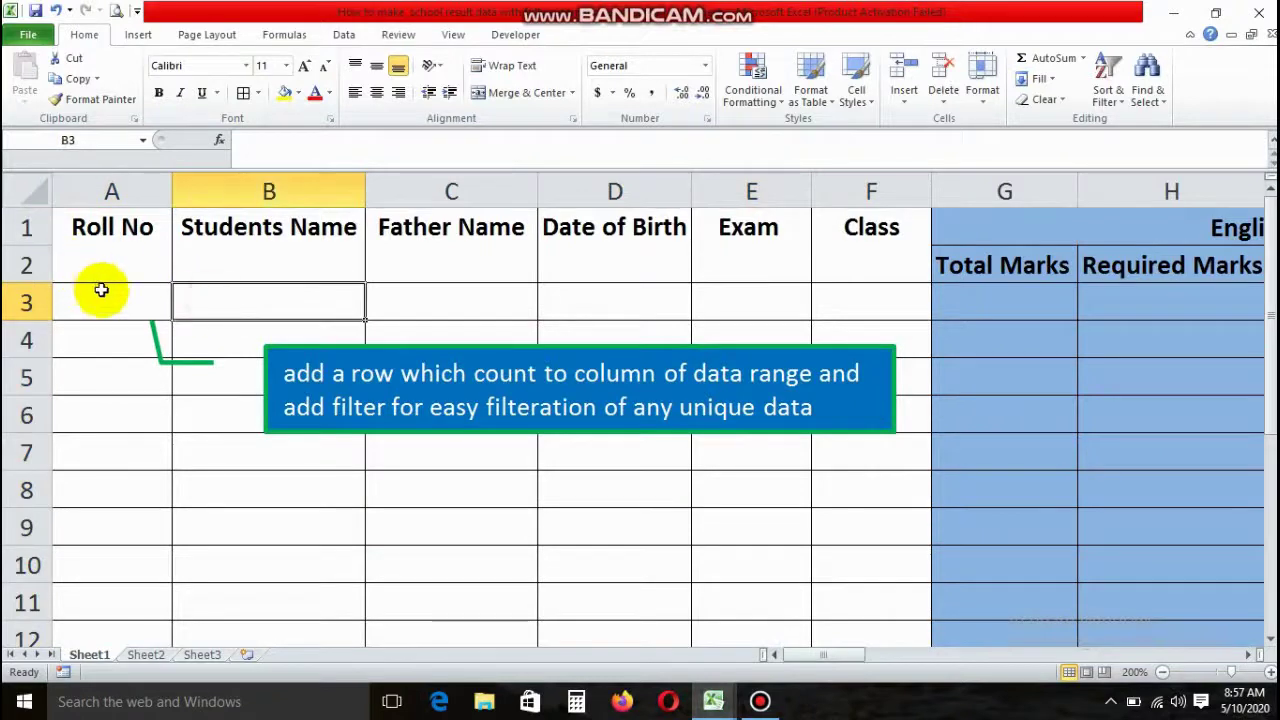
left_click(111, 296)
type("1")
key("Tab")
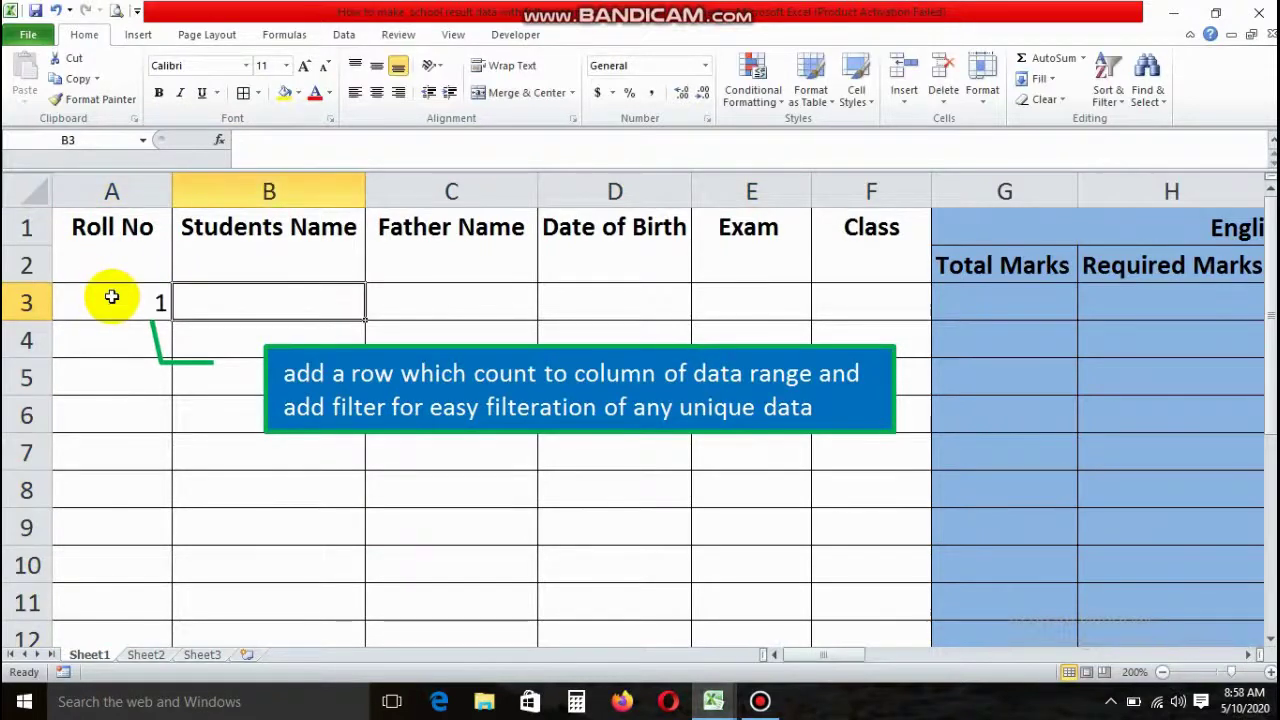
type("2")
key("Tab")
type("3")
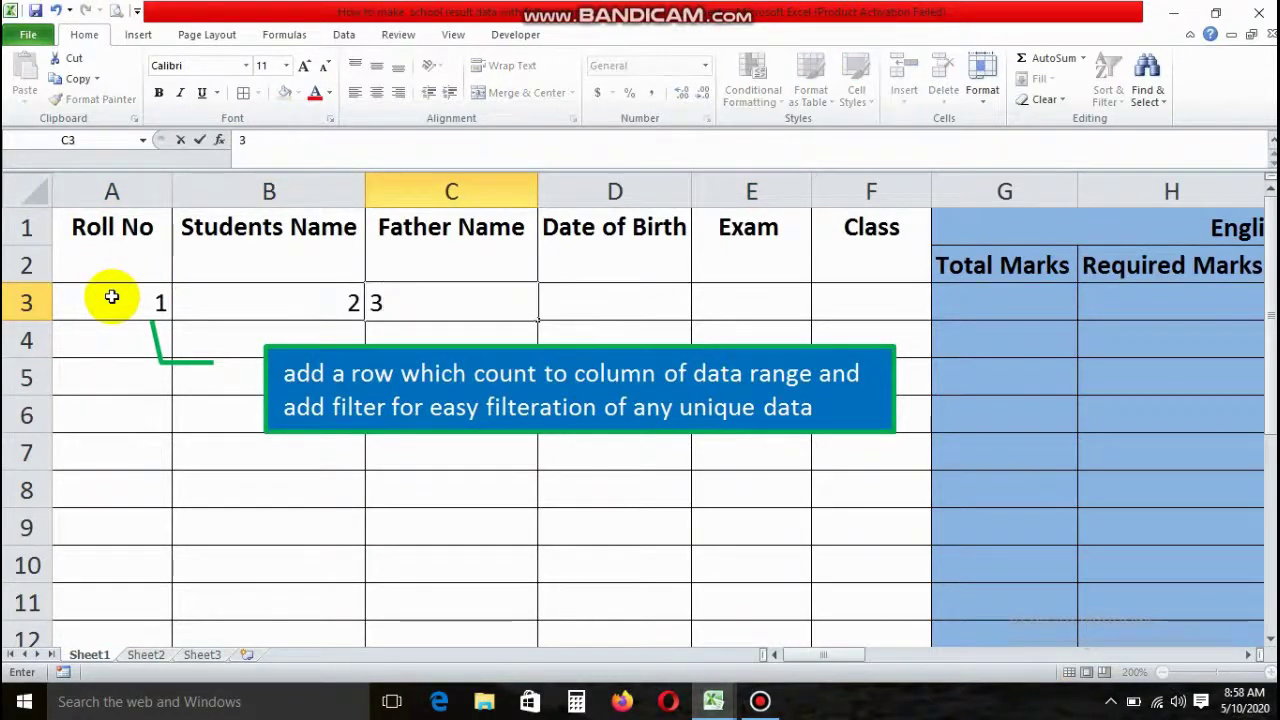
key("Tab")
Step: Extend the 1, 2, 3 series across row 3 to 46 in column AT
left_click_drag(111, 297, 440, 307)
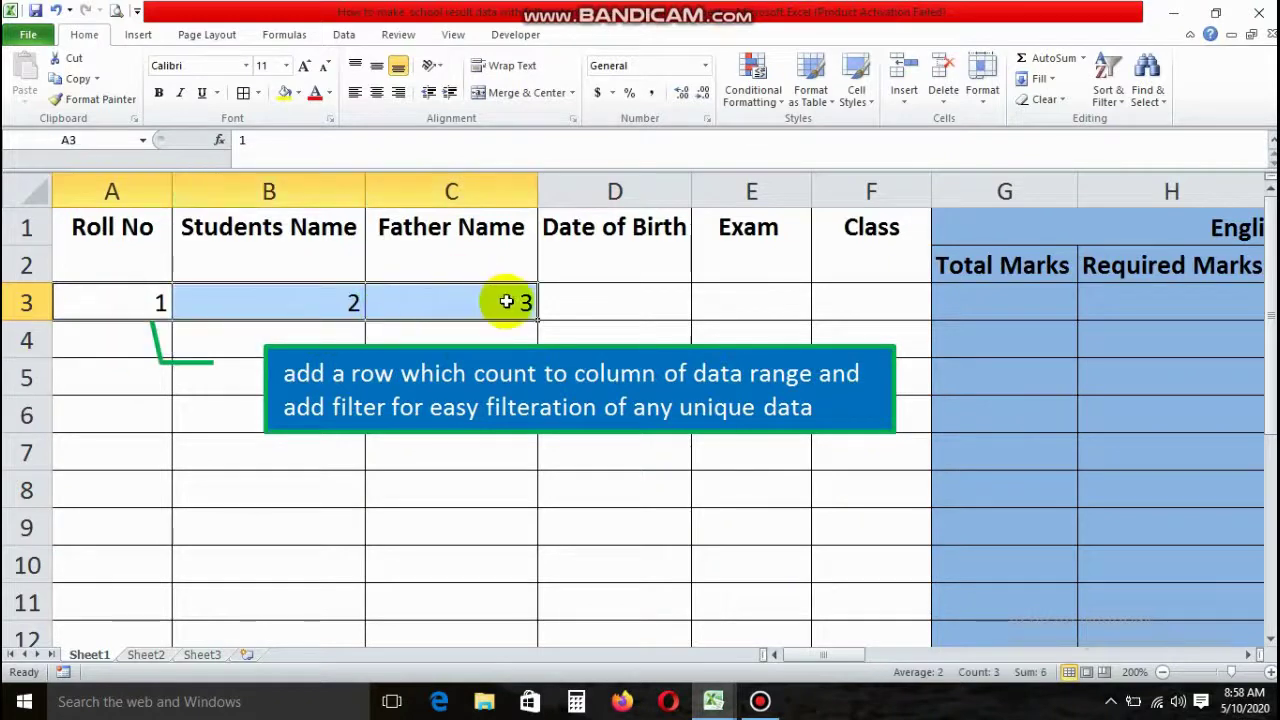
left_click_drag(537, 320, 930, 318)
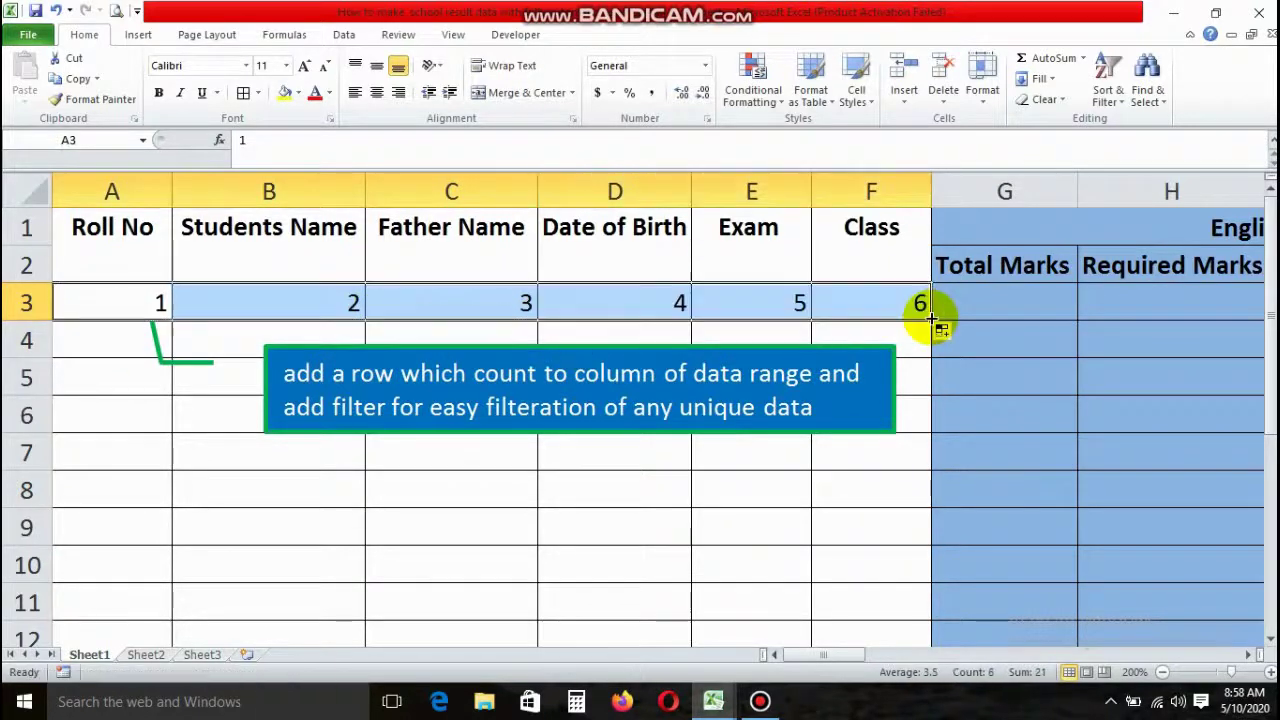
left_click(1247, 655)
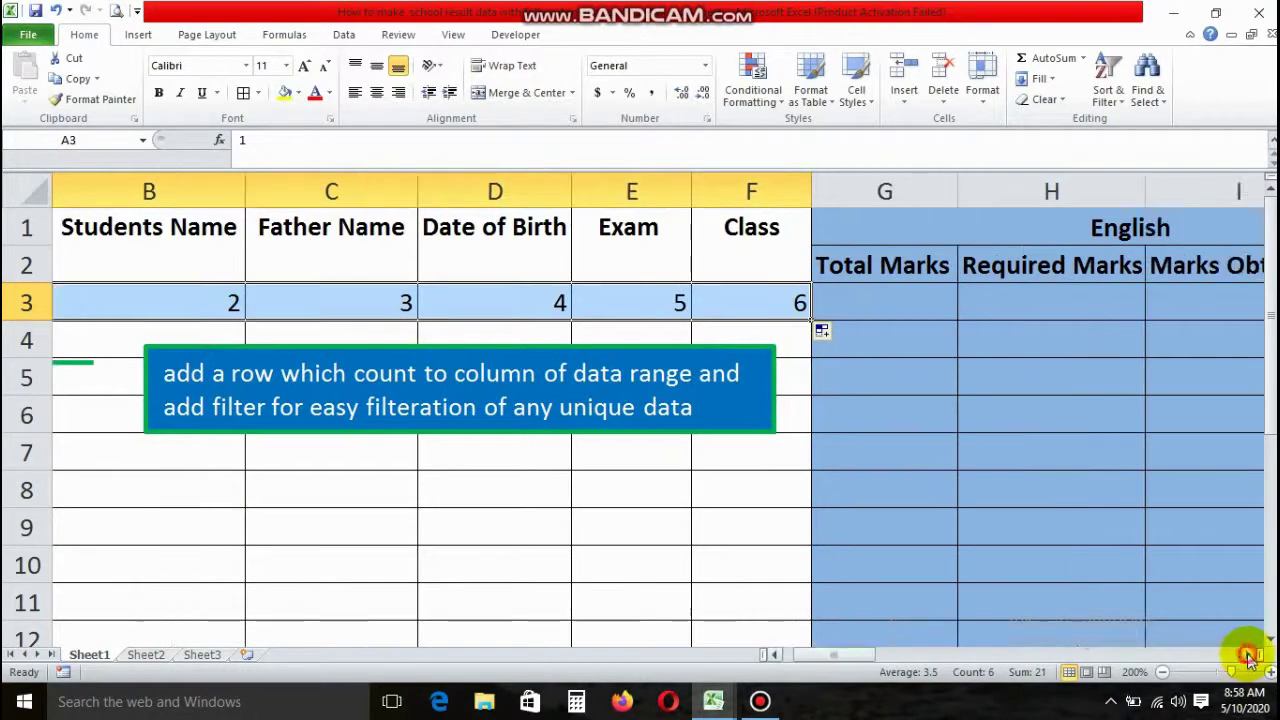
double_click(1247, 655)
left_click_drag(446, 320, 1270, 318)
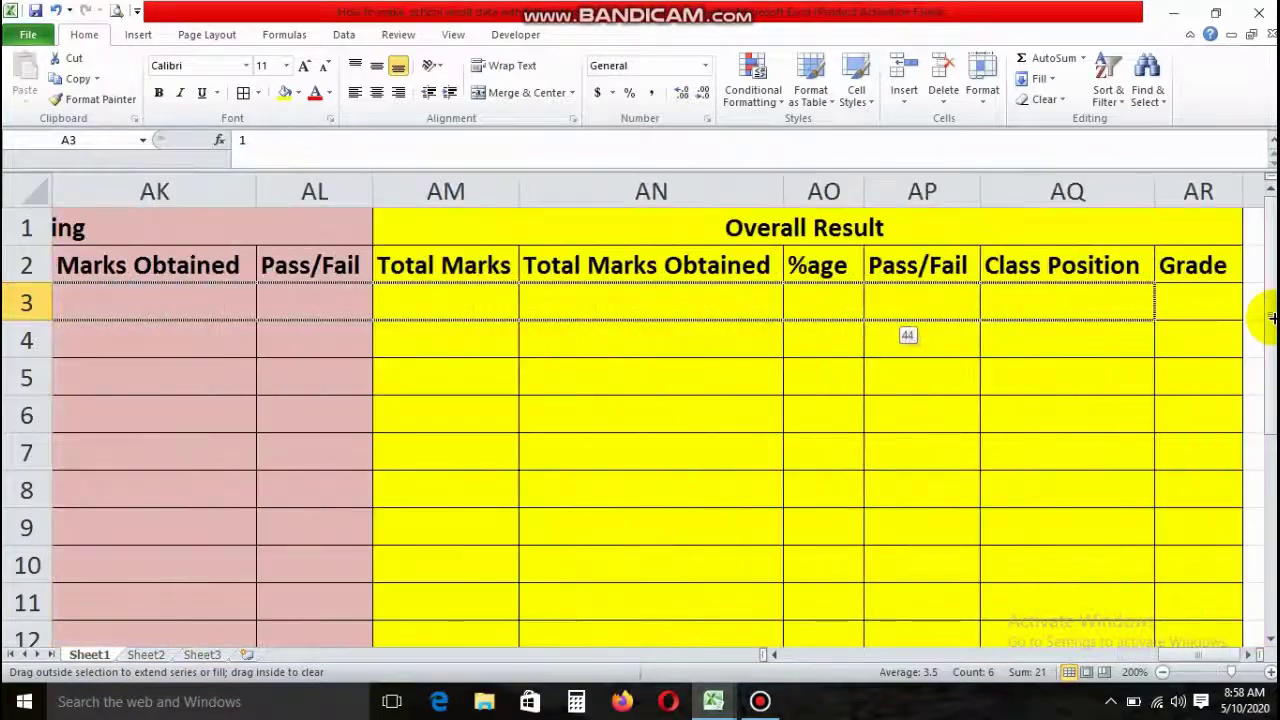
left_click_drag(1270, 318, 1015, 320)
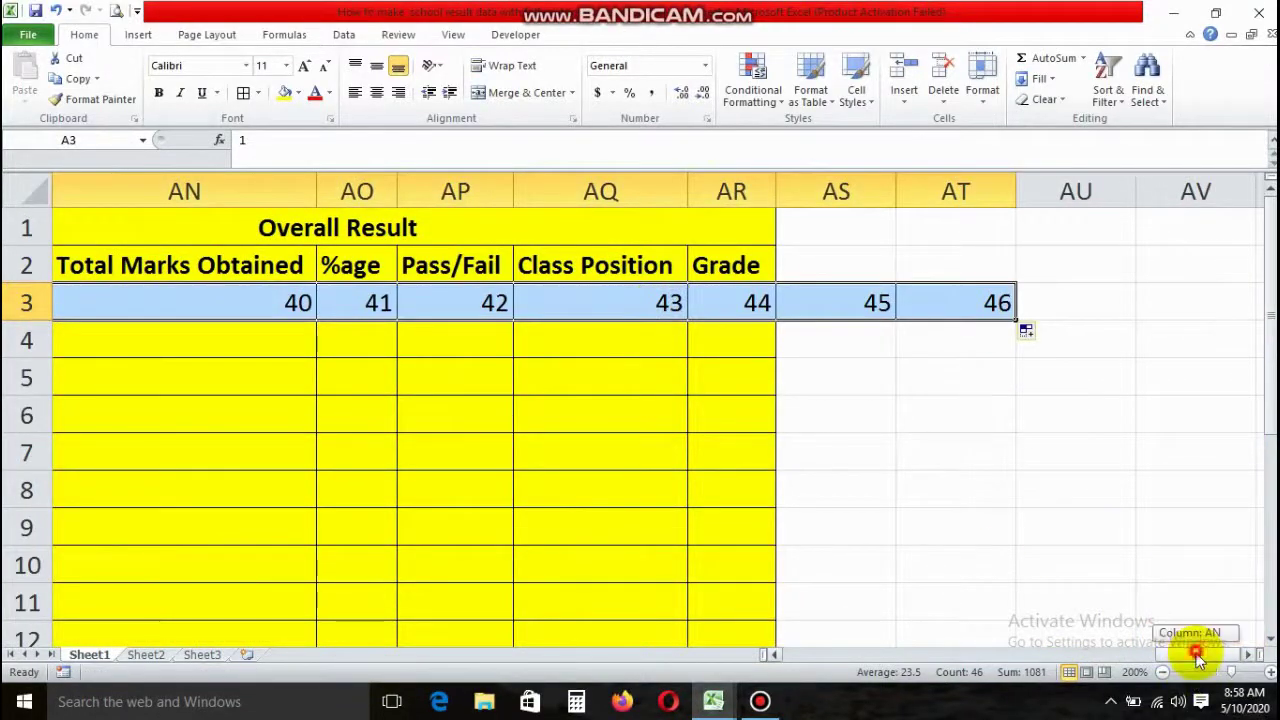
Step: Fill the numbered row 3 red and centre its numbers
left_click_drag(1199, 657, 810, 655)
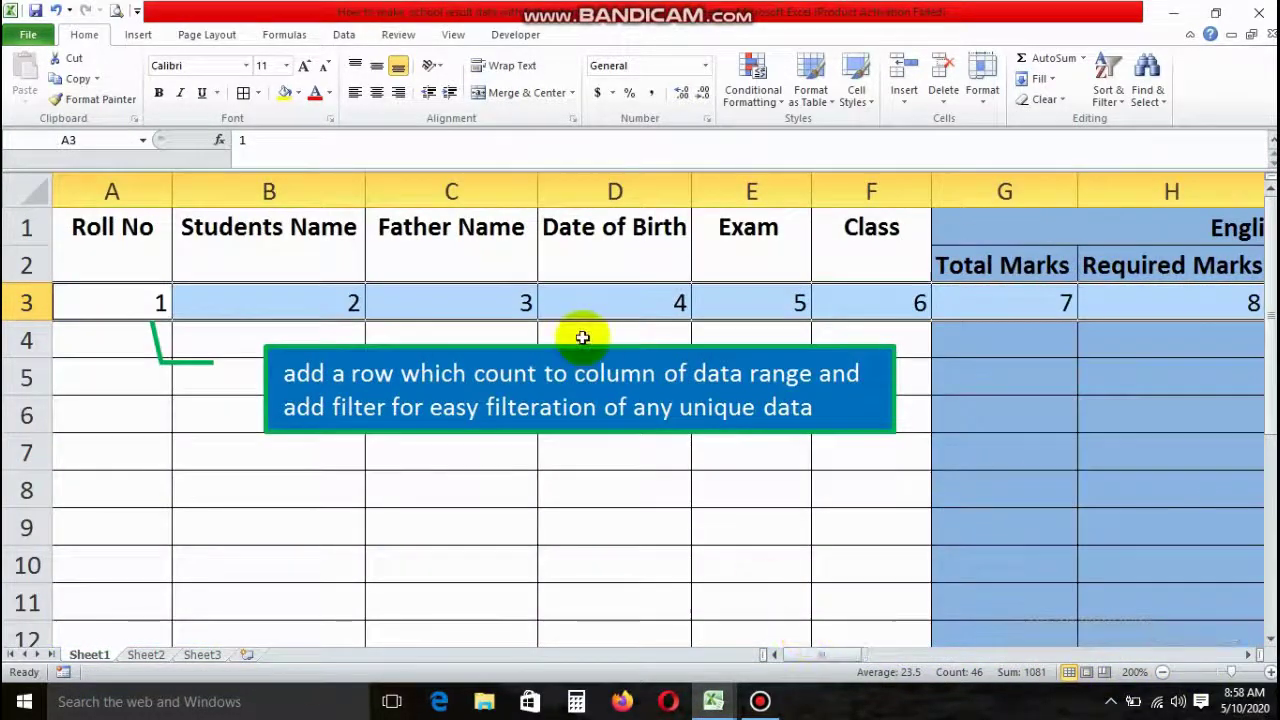
left_click(298, 92)
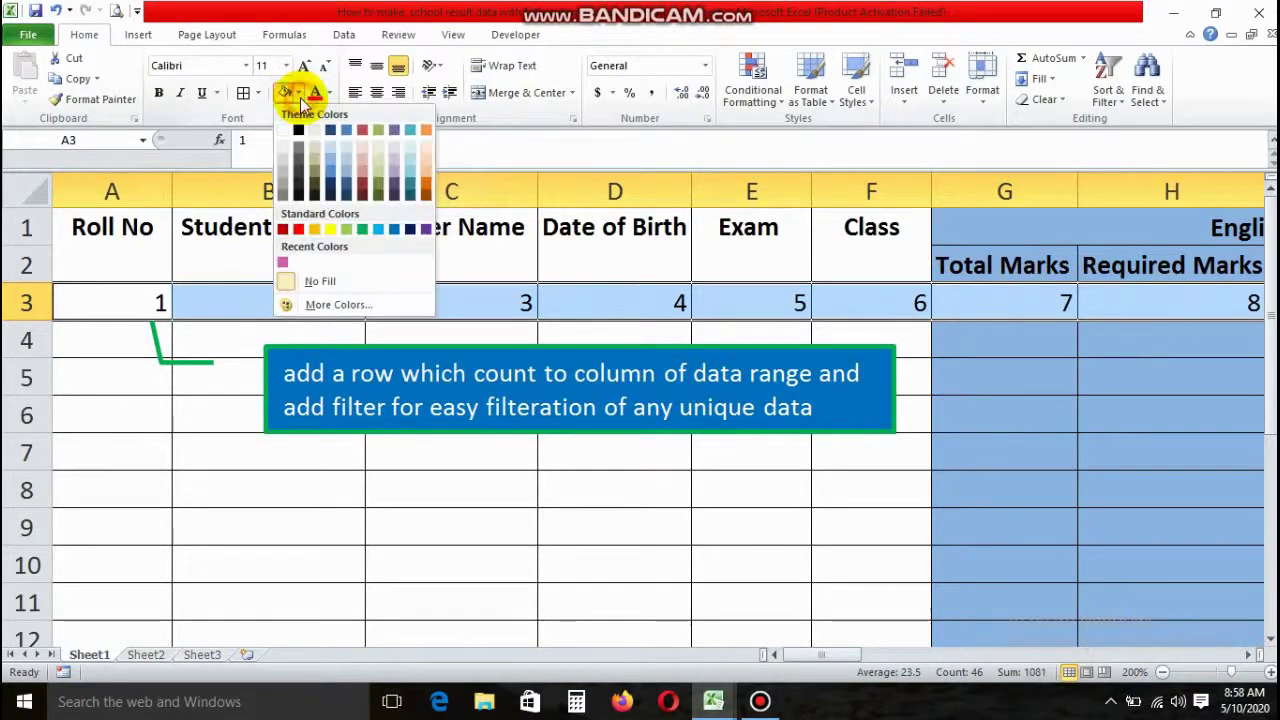
left_click(298, 230)
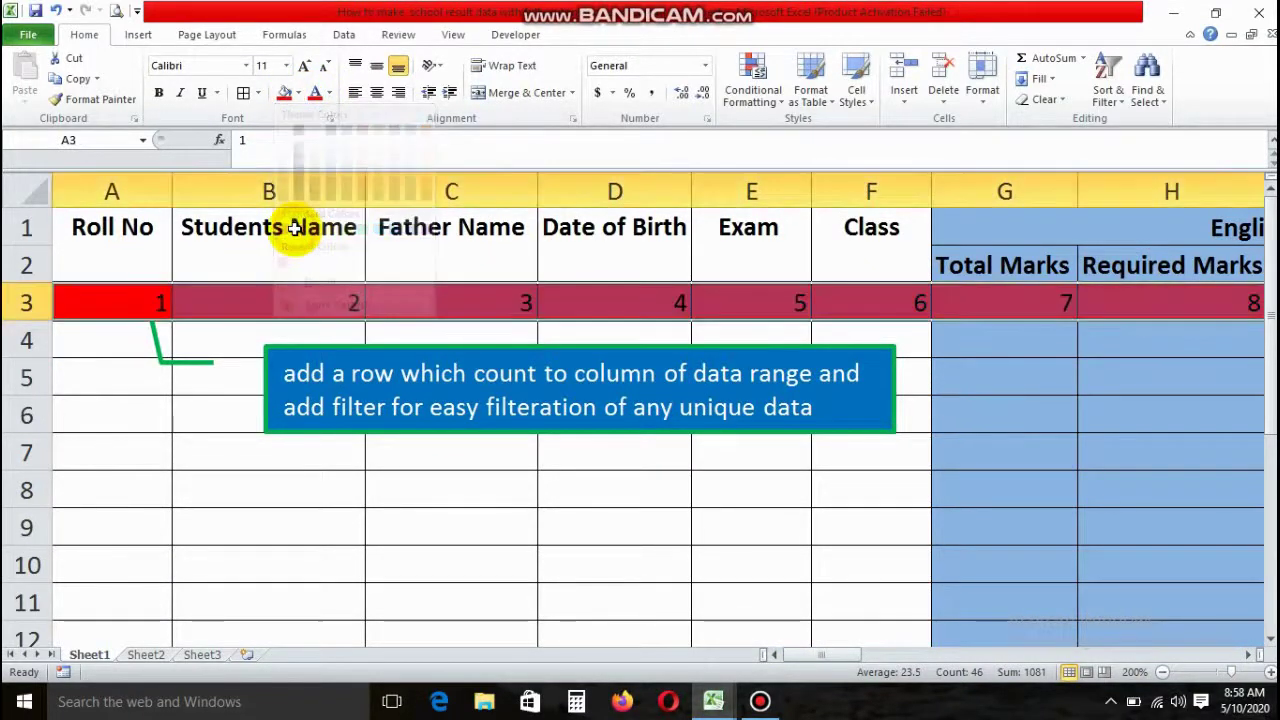
left_click(376, 92)
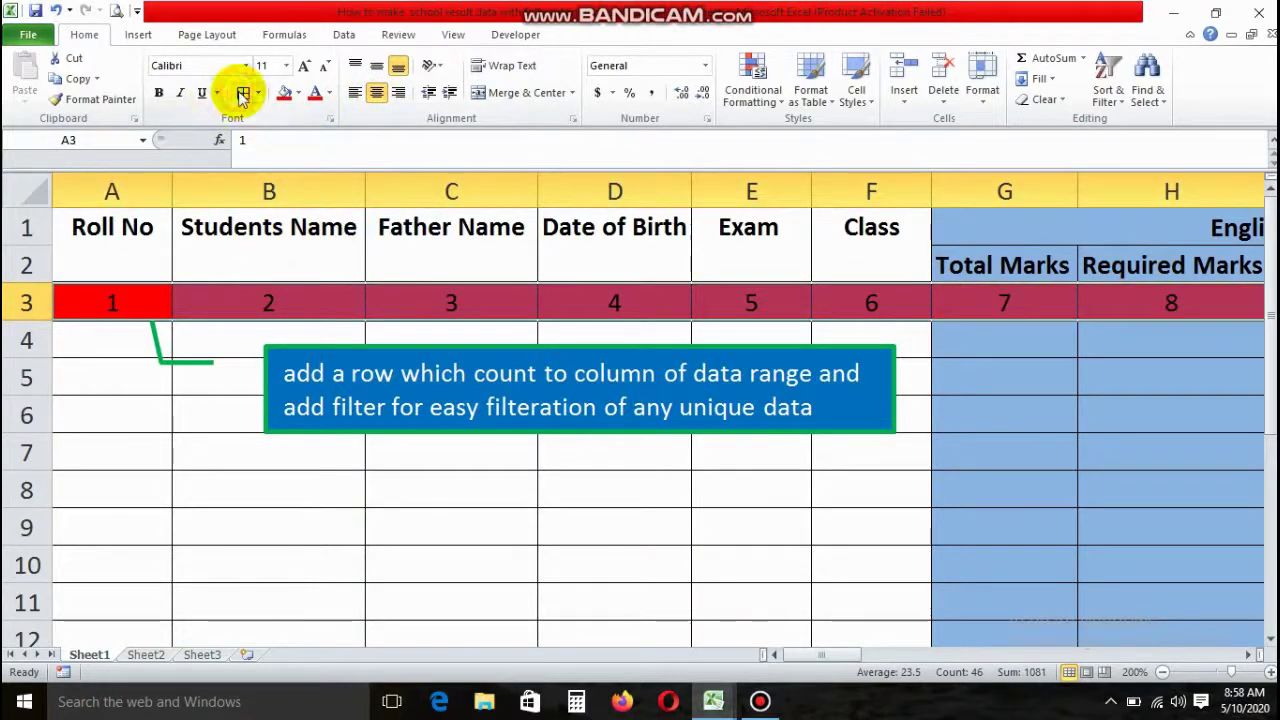
left_click(230, 305)
Step: Make the row 3 numbers white across the data columns up to AR
left_click(130, 310)
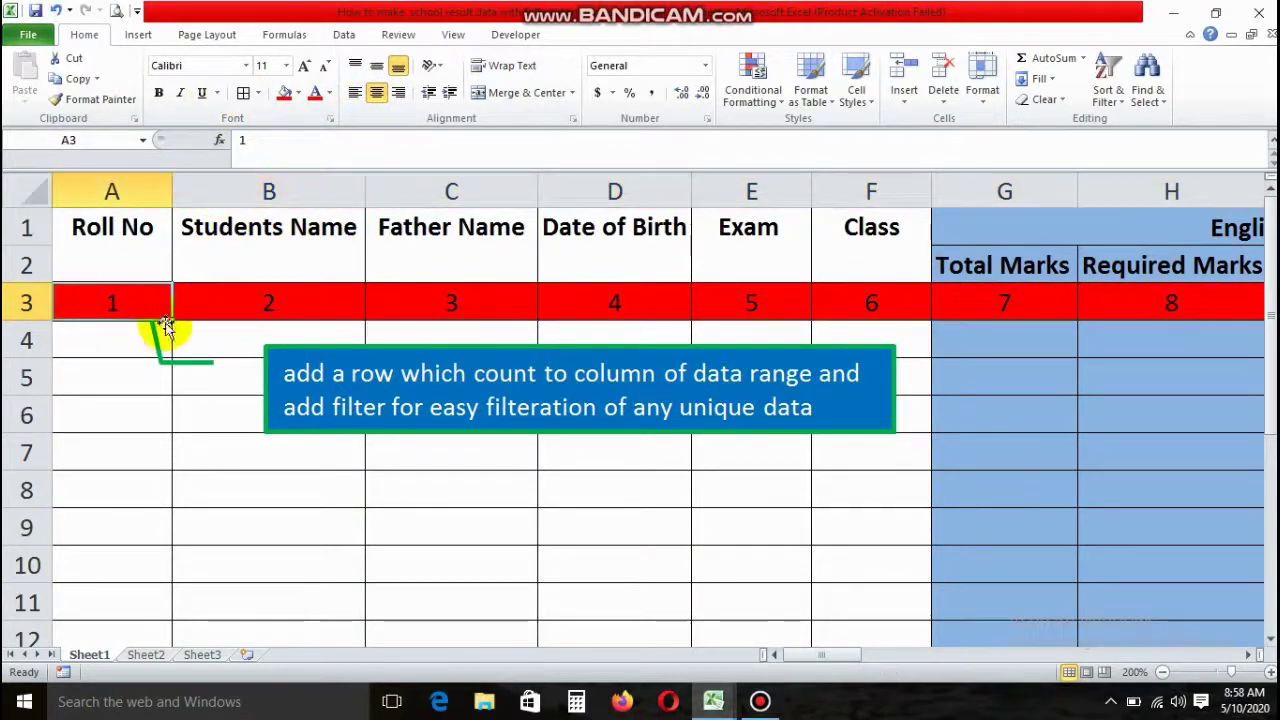
key("shift+Right")
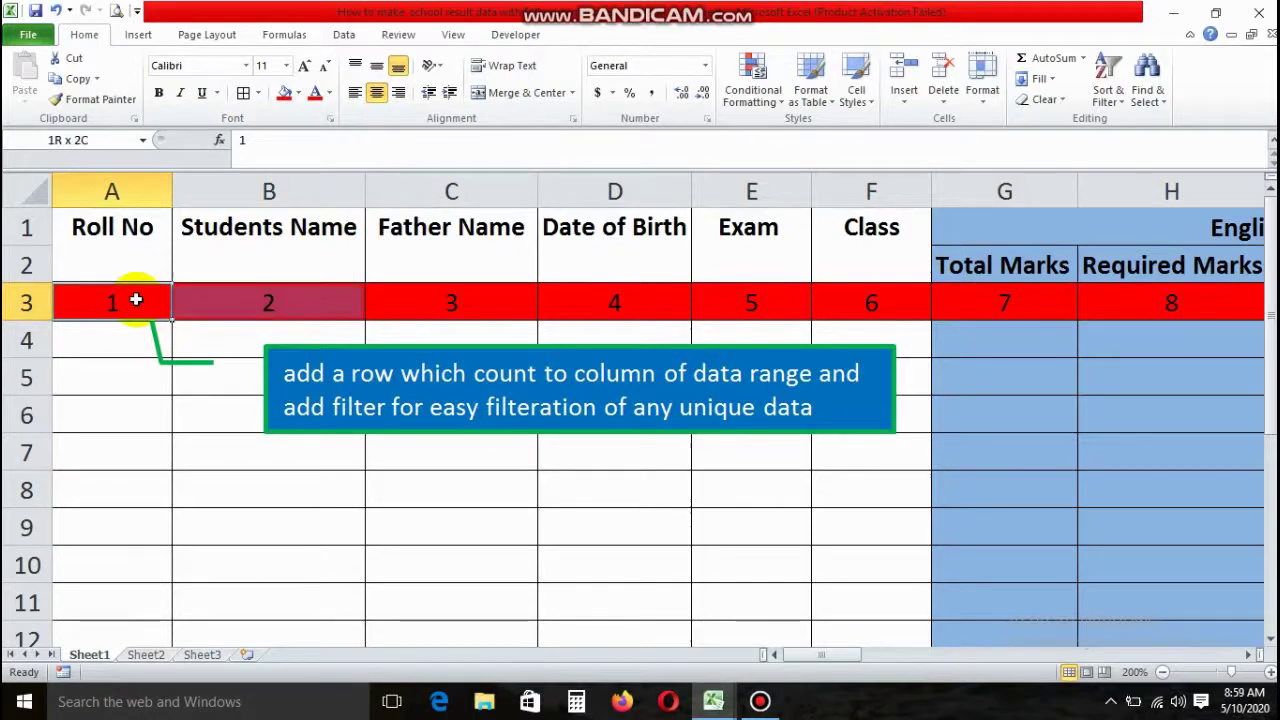
key("shift+Right")
key("shift+Right")
key("shift+Right")
key("shift+Right")
key("shift+Right")
key("shift+Right")
key("shift+Right")
key("shift+Right")
key("shift+Right")
key("shift+Left")
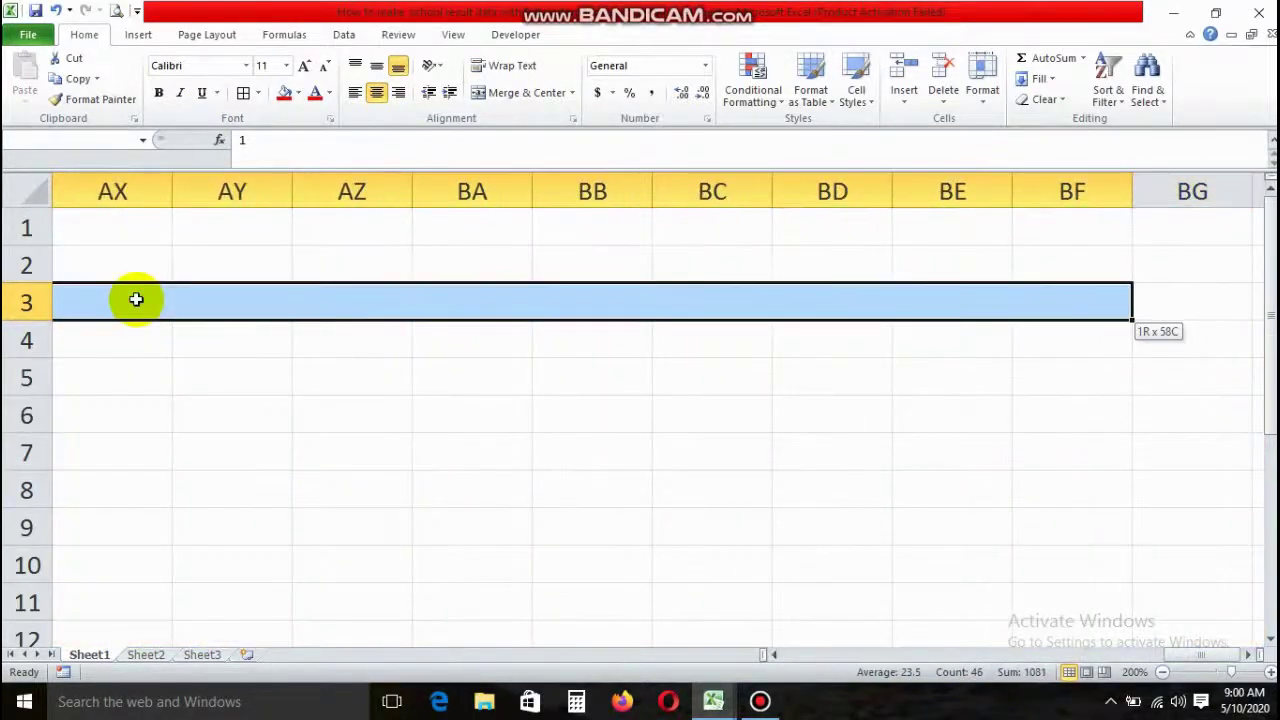
key("shift+Left")
key("shift+Left")
key("shift+Left")
key("shift+Left")
key("shift+Left")
key("shift+Left")
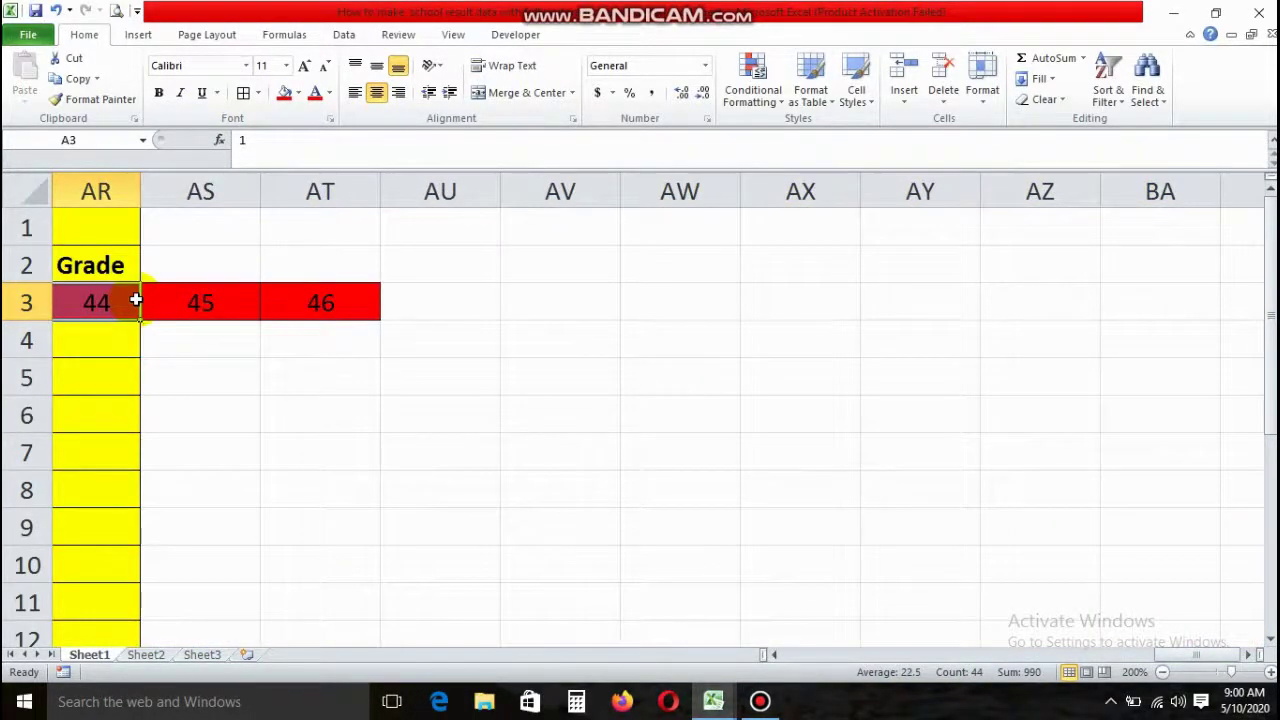
left_click(329, 93)
left_click(314, 150)
left_click(114, 343)
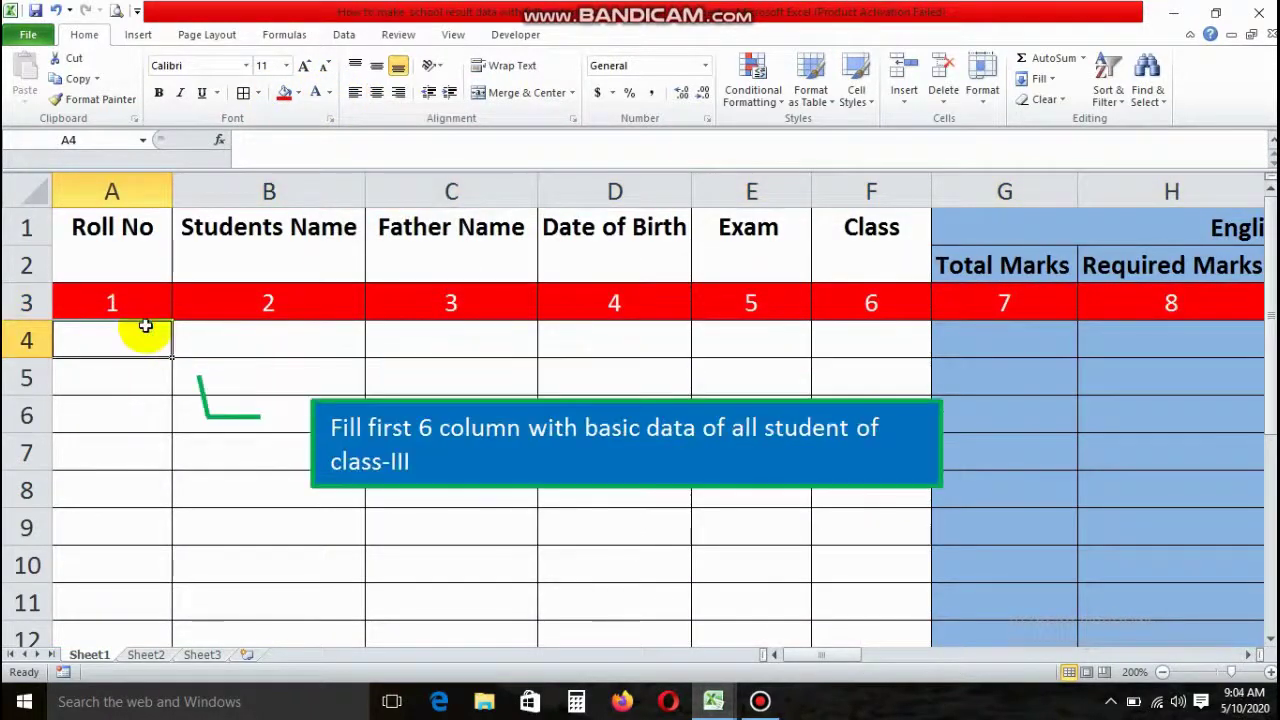
Step: Enter roll numbers 1001 in A4 and 1002 in A5
type("1001")
key("Right")
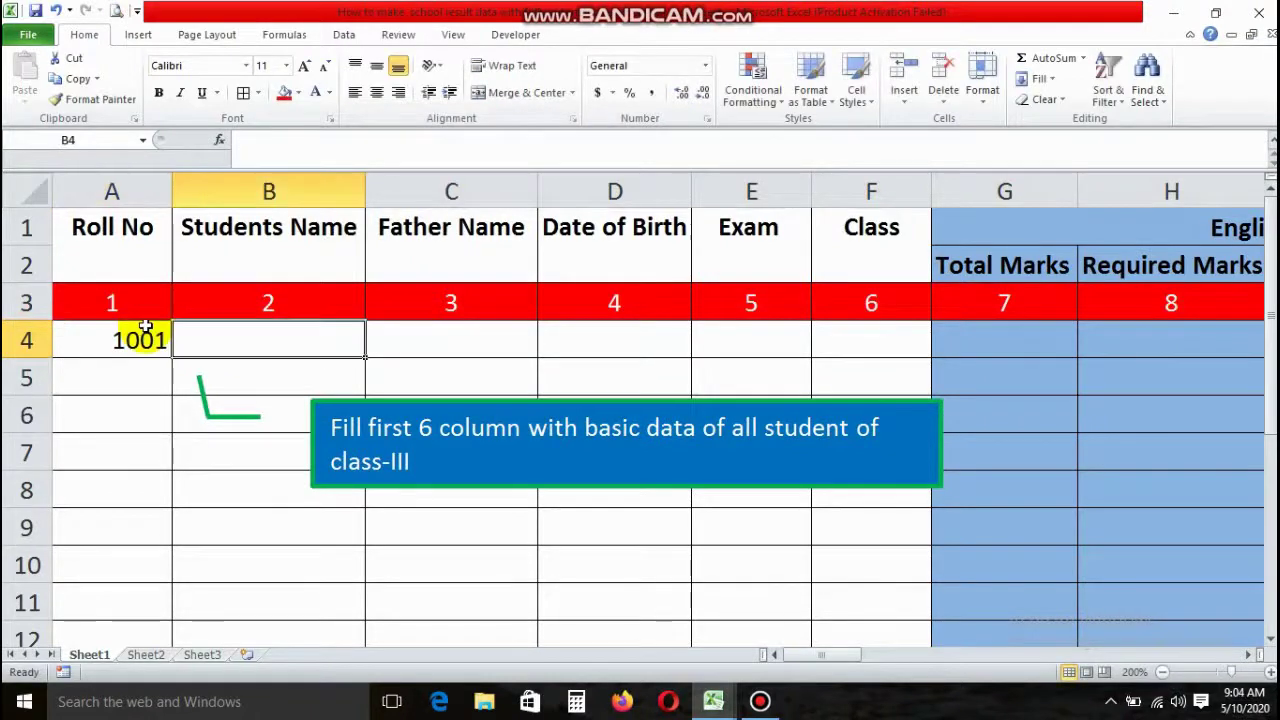
key("Left")
key("Down")
type("1")
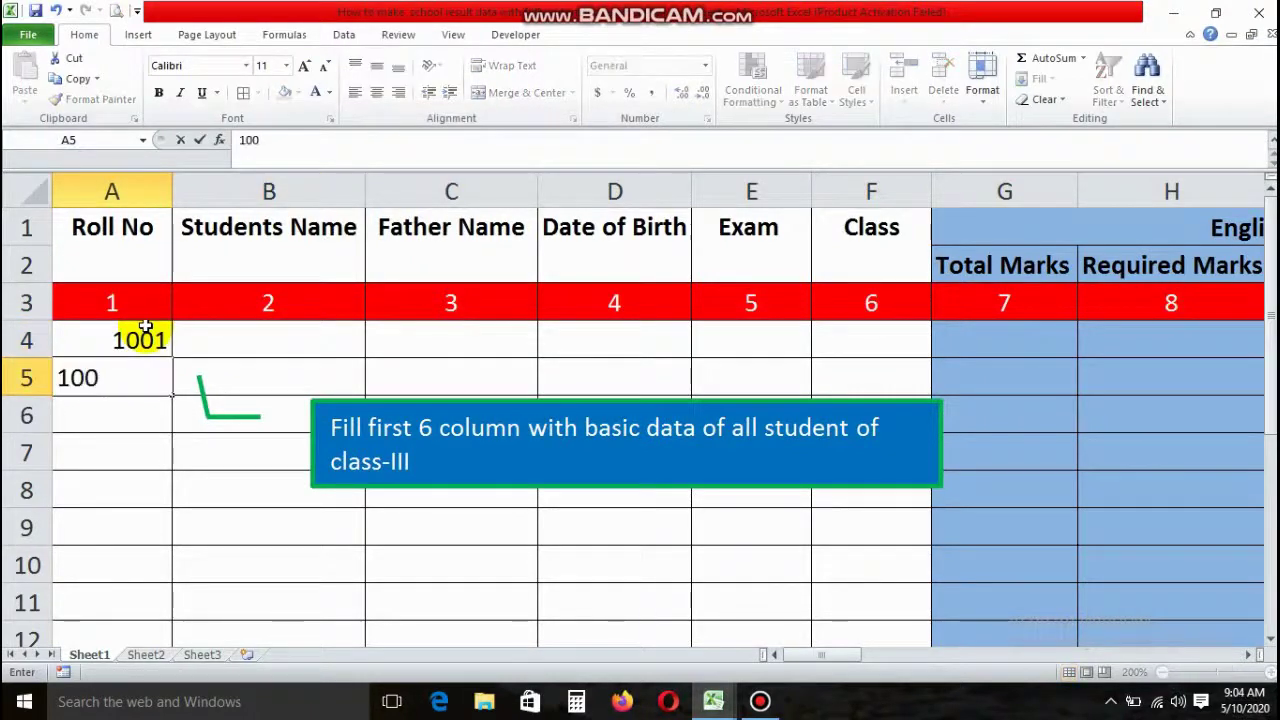
key("Right")
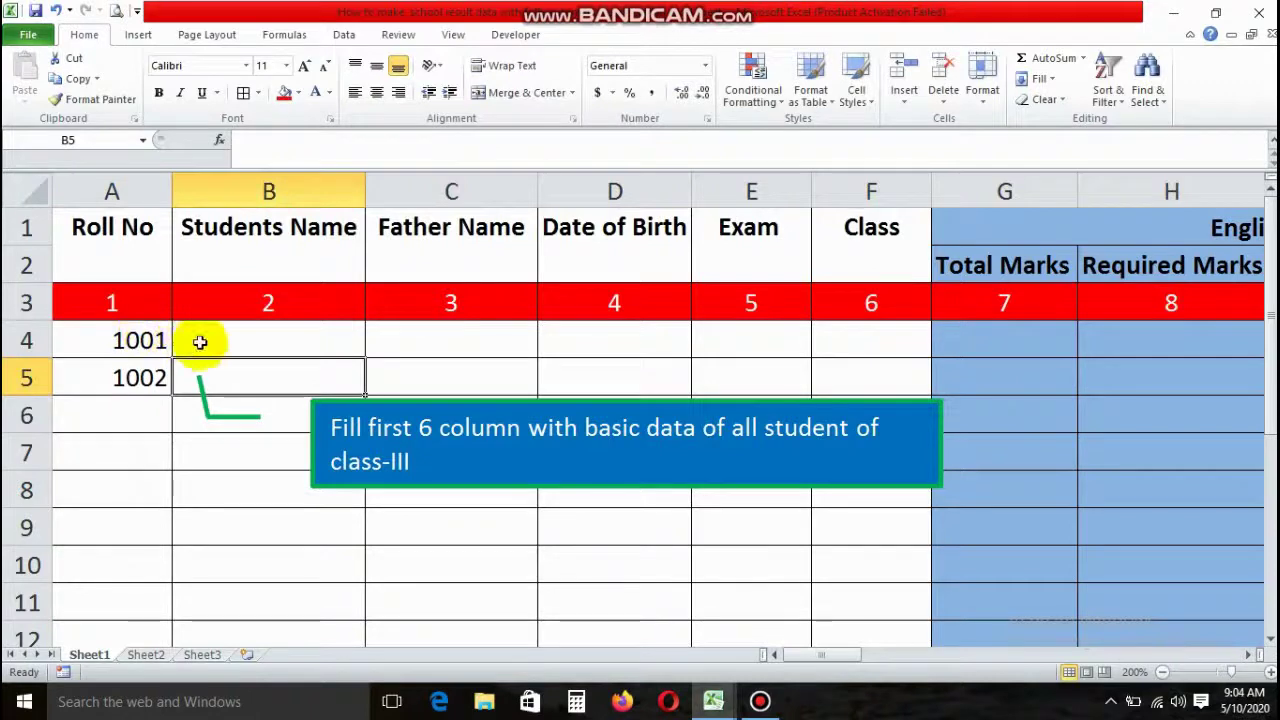
Step: Enter the first student's name, father's name, 1-May-14, Annual, Class-III; fill roll numbers to 1015
left_click(242, 344)
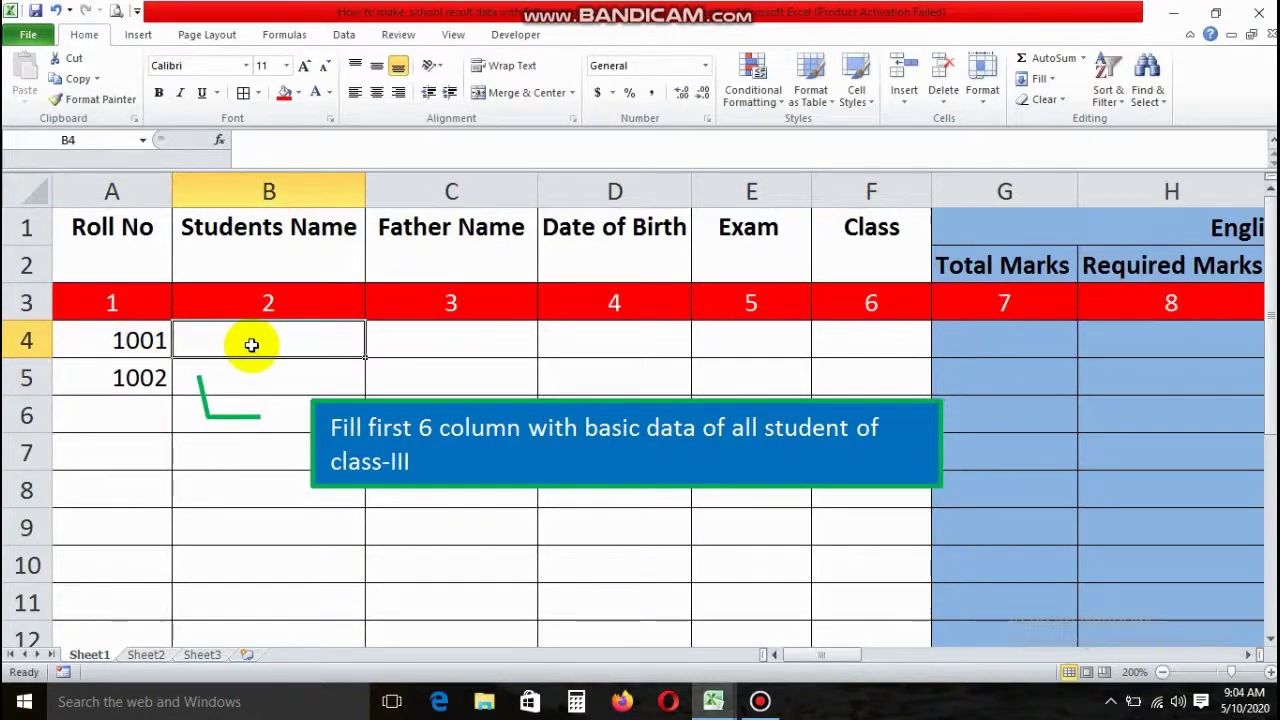
type("A Ma")
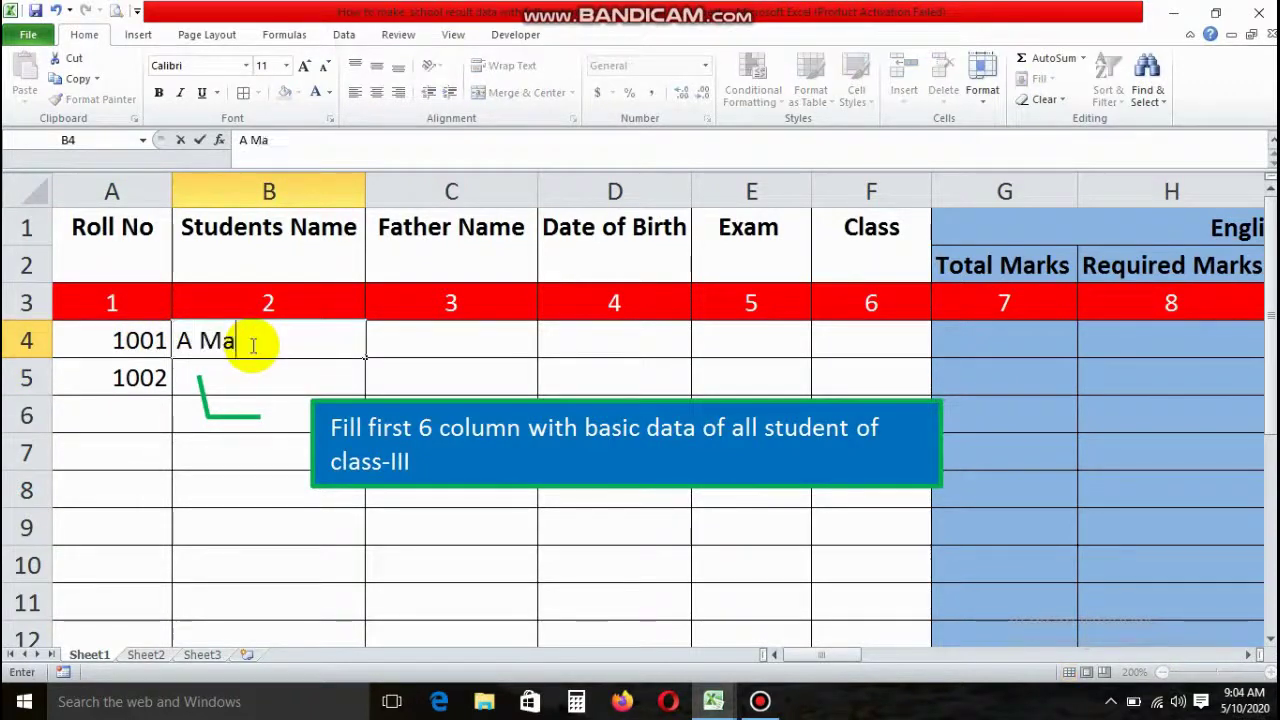
type("jeed")
key("Right")
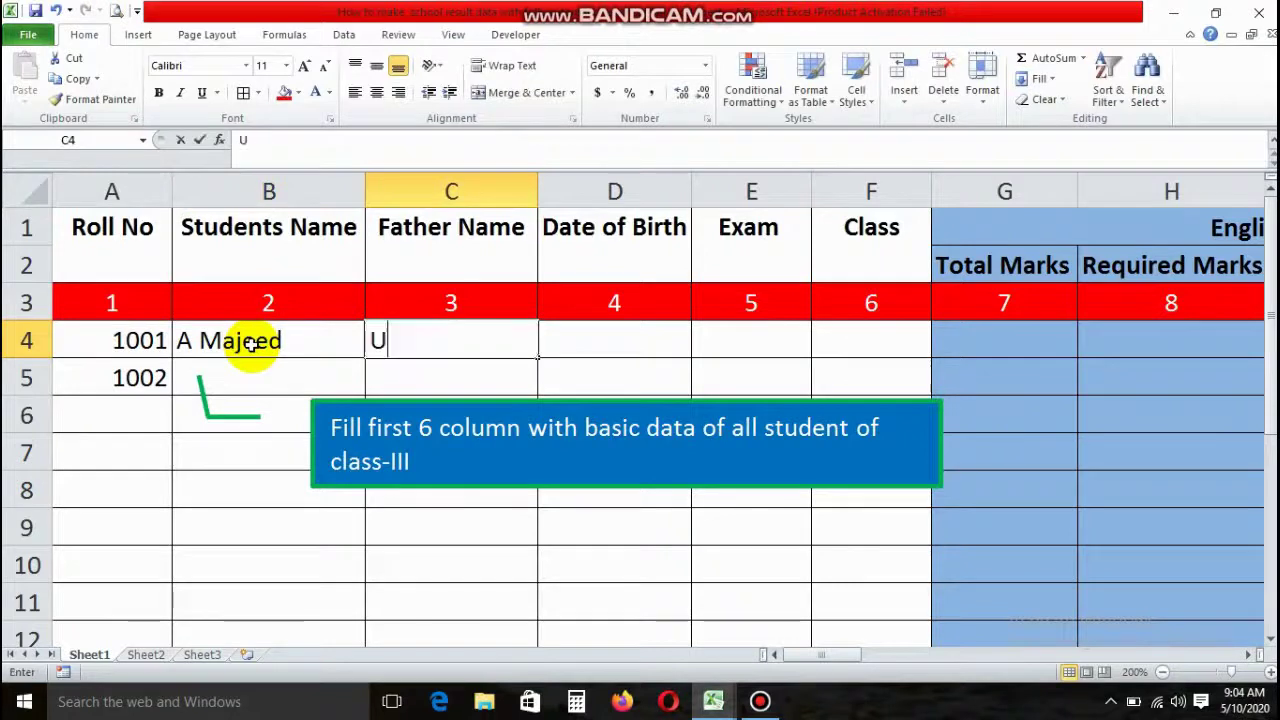
type("sa")
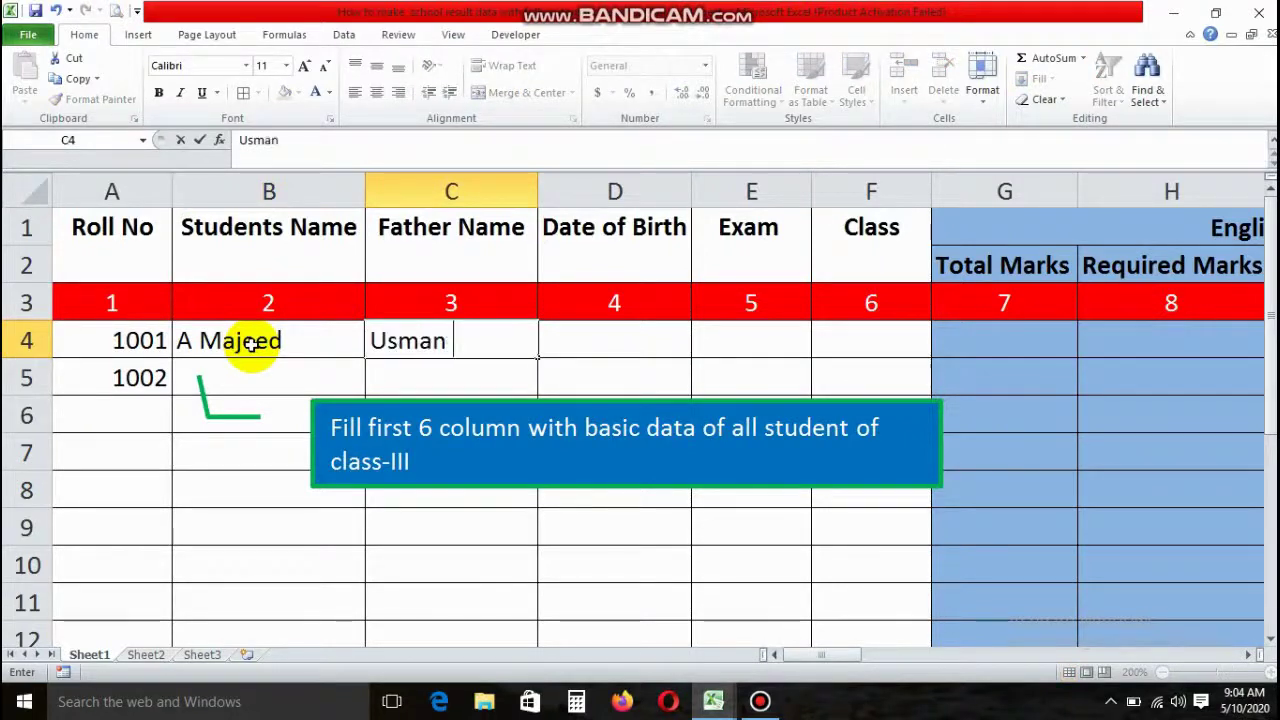
key("Right")
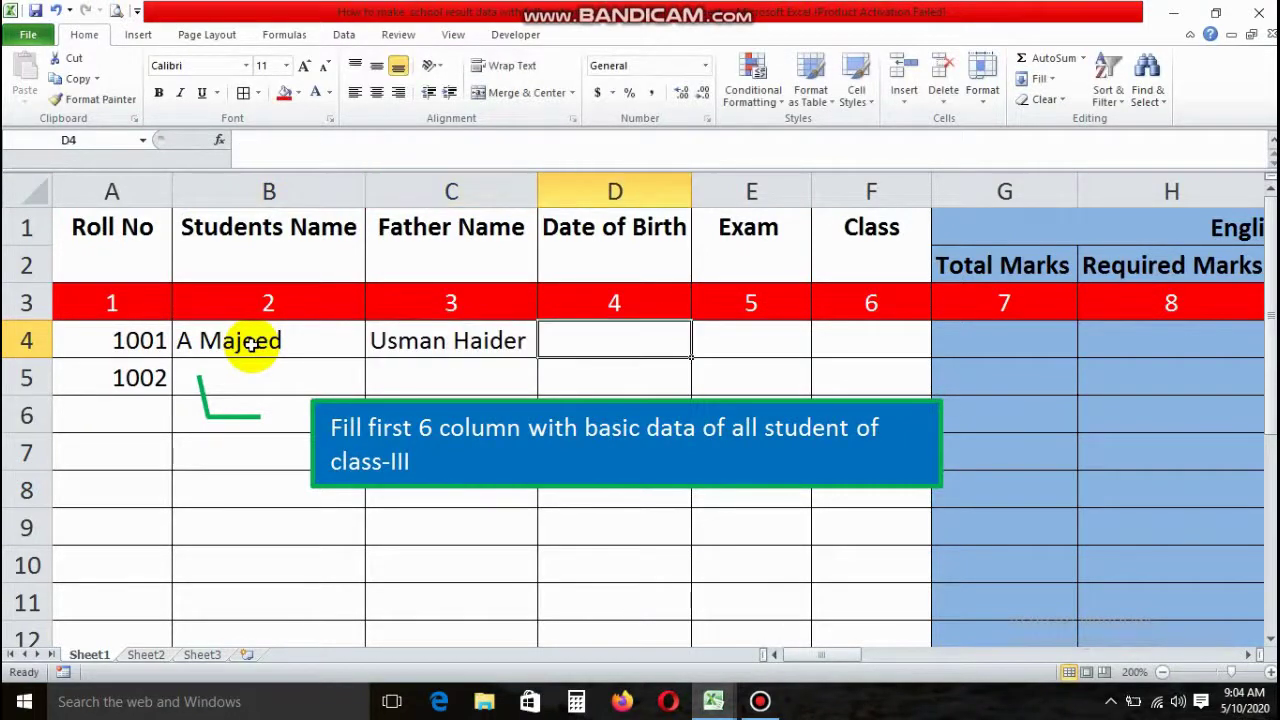
type("1 May")
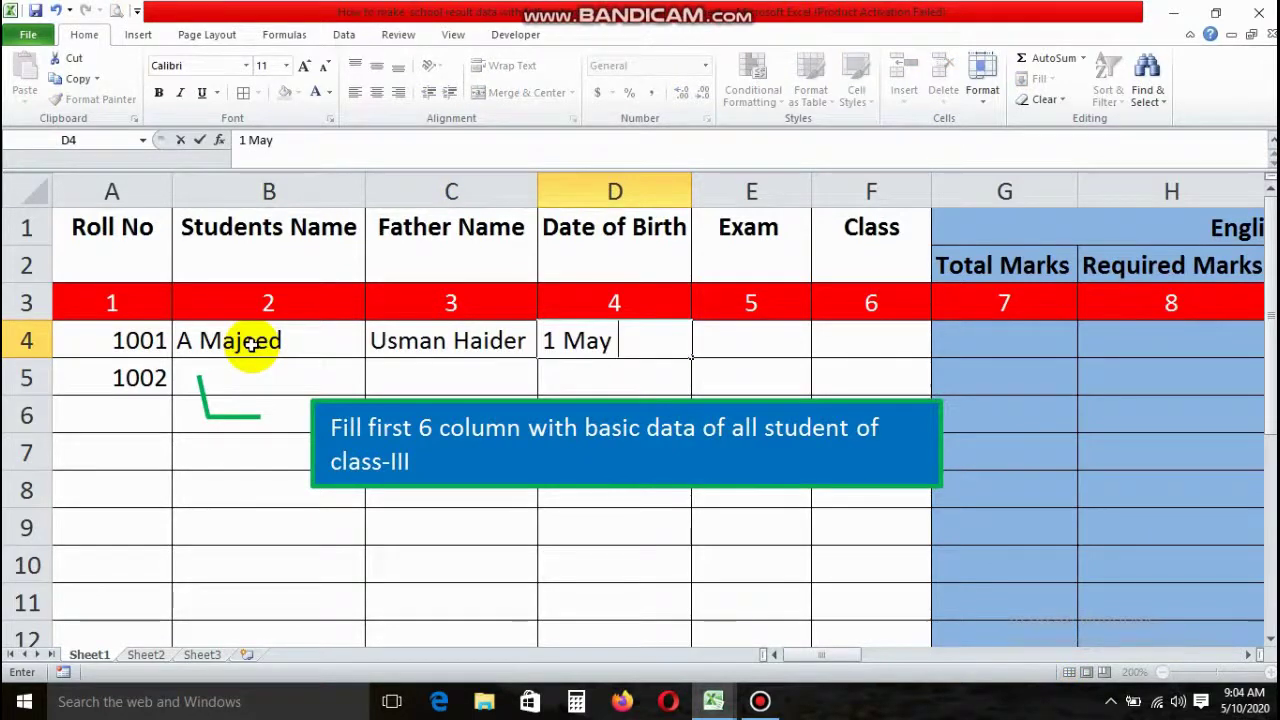
type("4")
key("Right")
type("A")
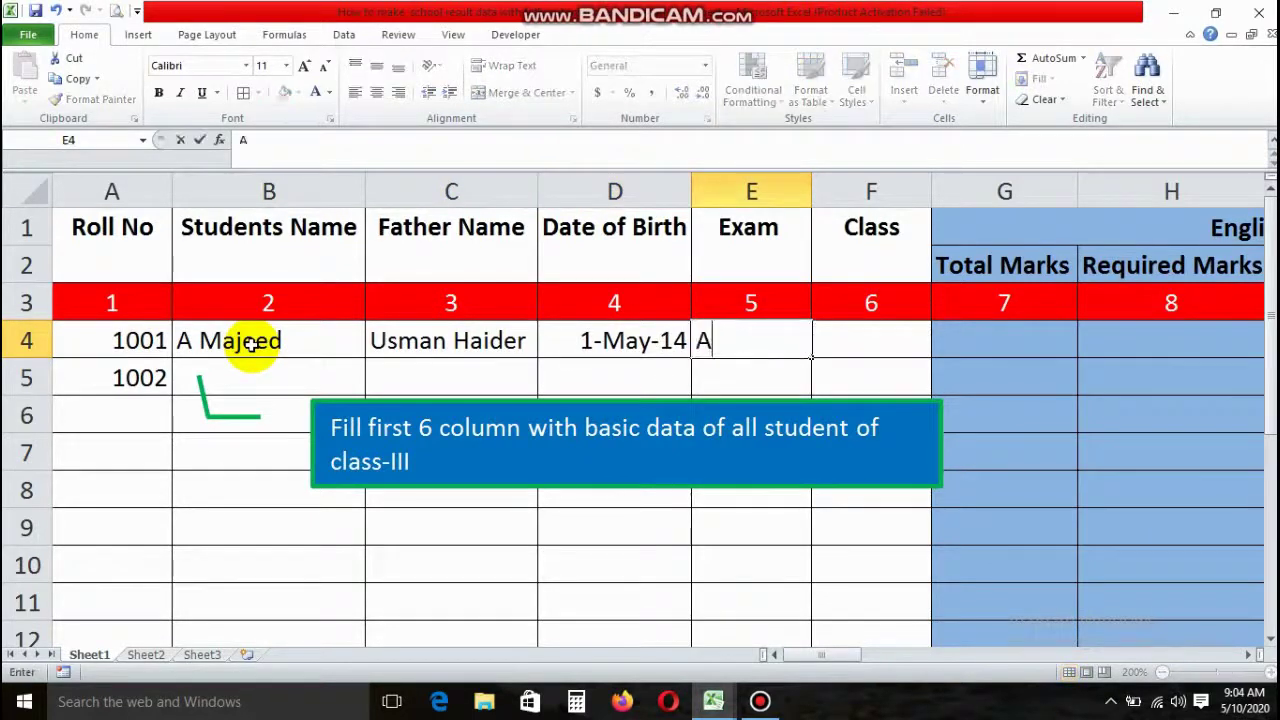
type("nnual")
key("Right")
type("Cla")
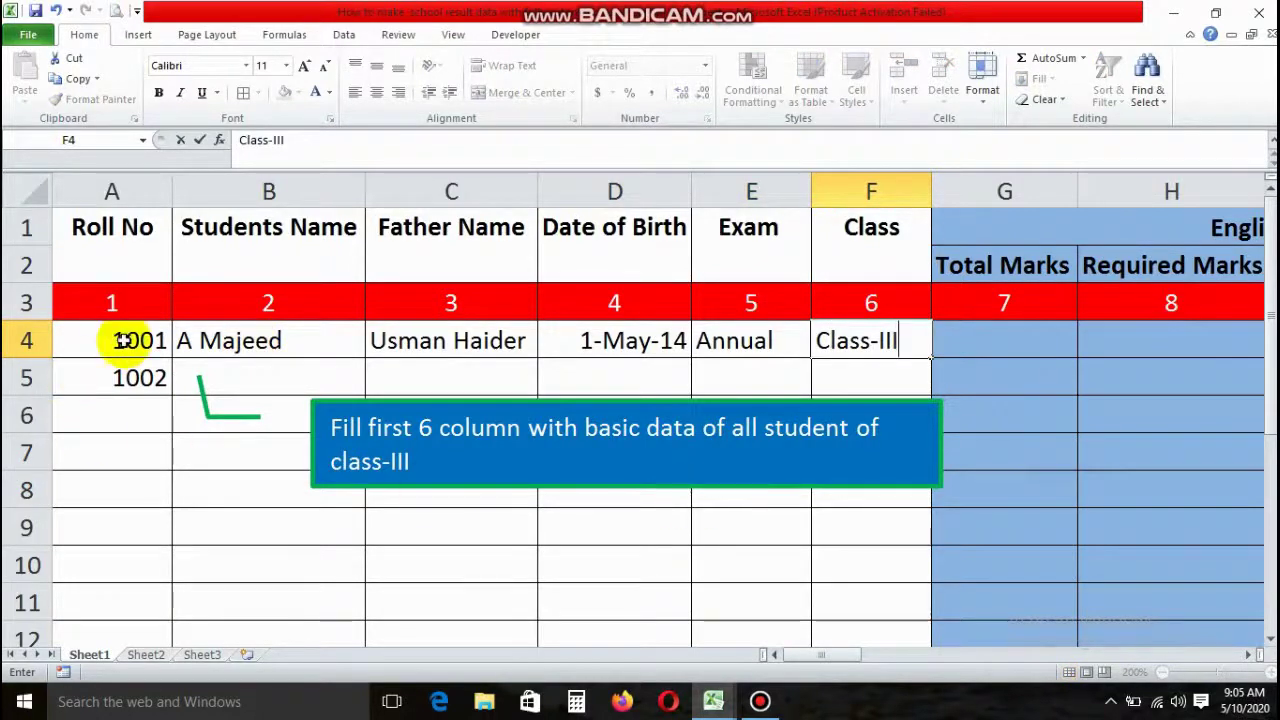
mouse_move(128, 340)
left_mouse_down()
mouse_move(134, 585)
mouse_move(140, 565)
left_mouse_up()
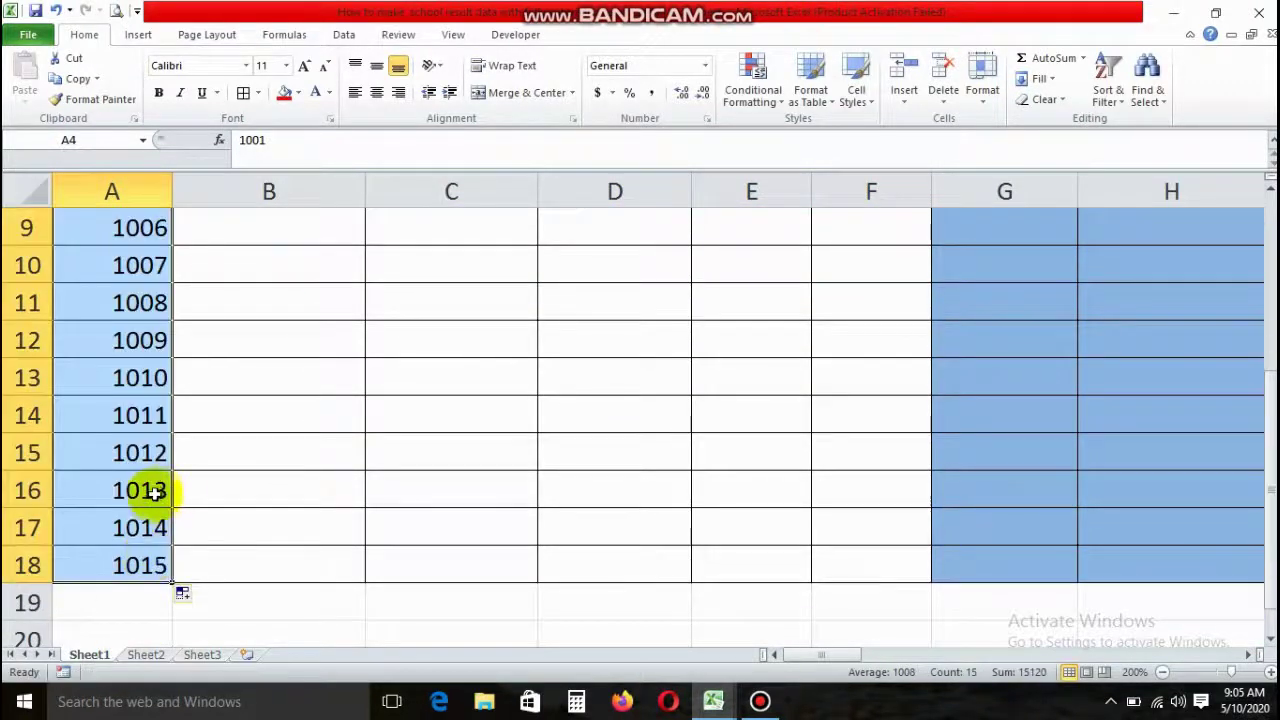
Step: Centre the roll numbers in column A and delete the extra row 18
scroll(143, 490, "up", 3)
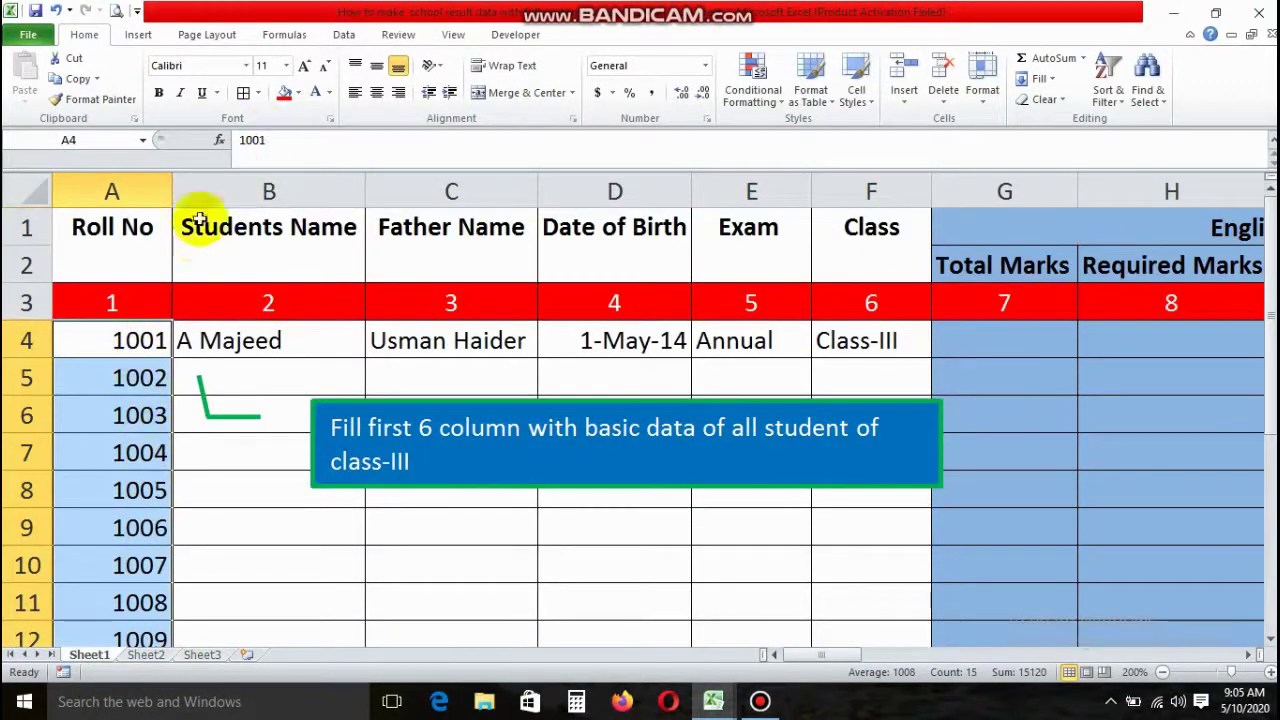
left_click(374, 93)
left_click(231, 375)
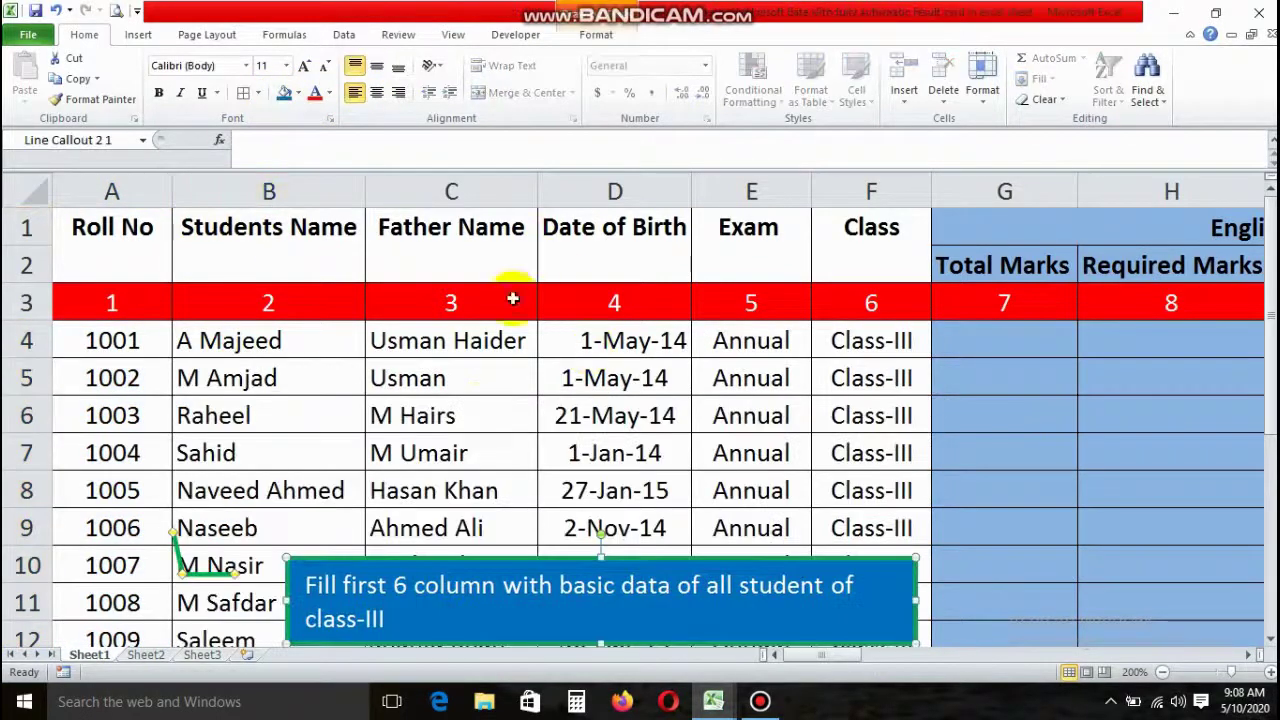
left_click(447, 380)
scroll(447, 380, "down", 1)
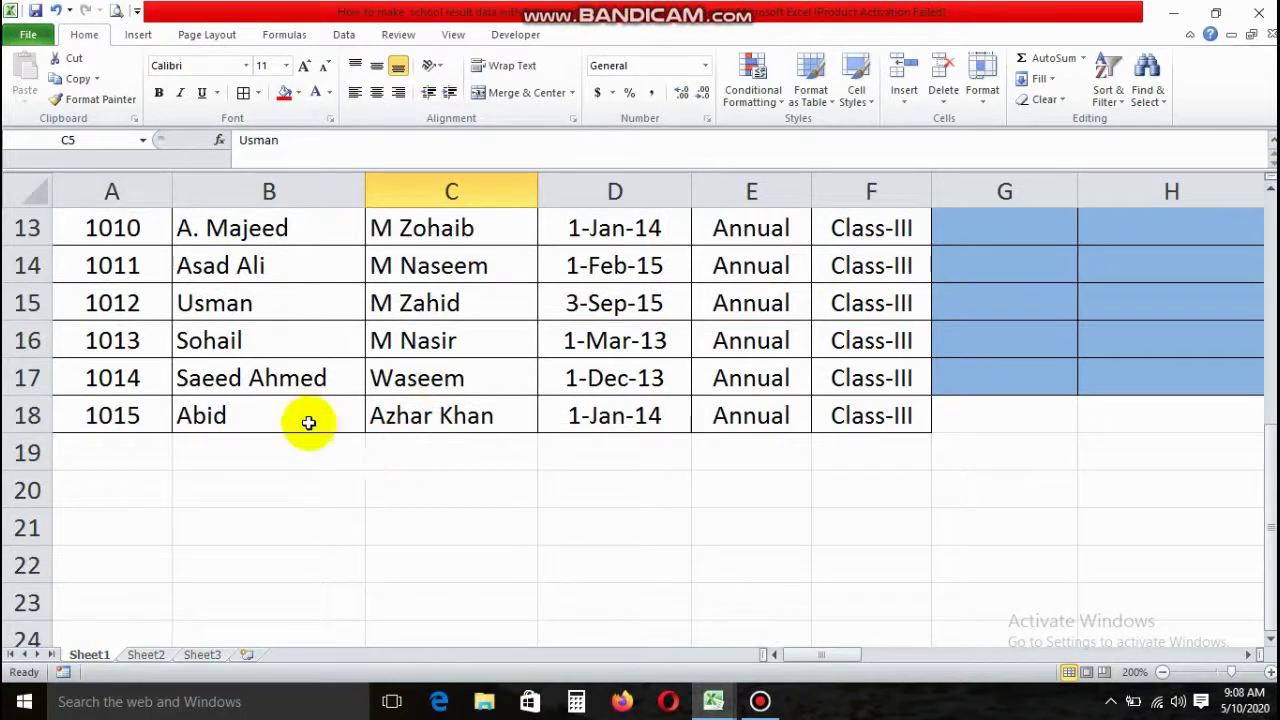
left_click(296, 418)
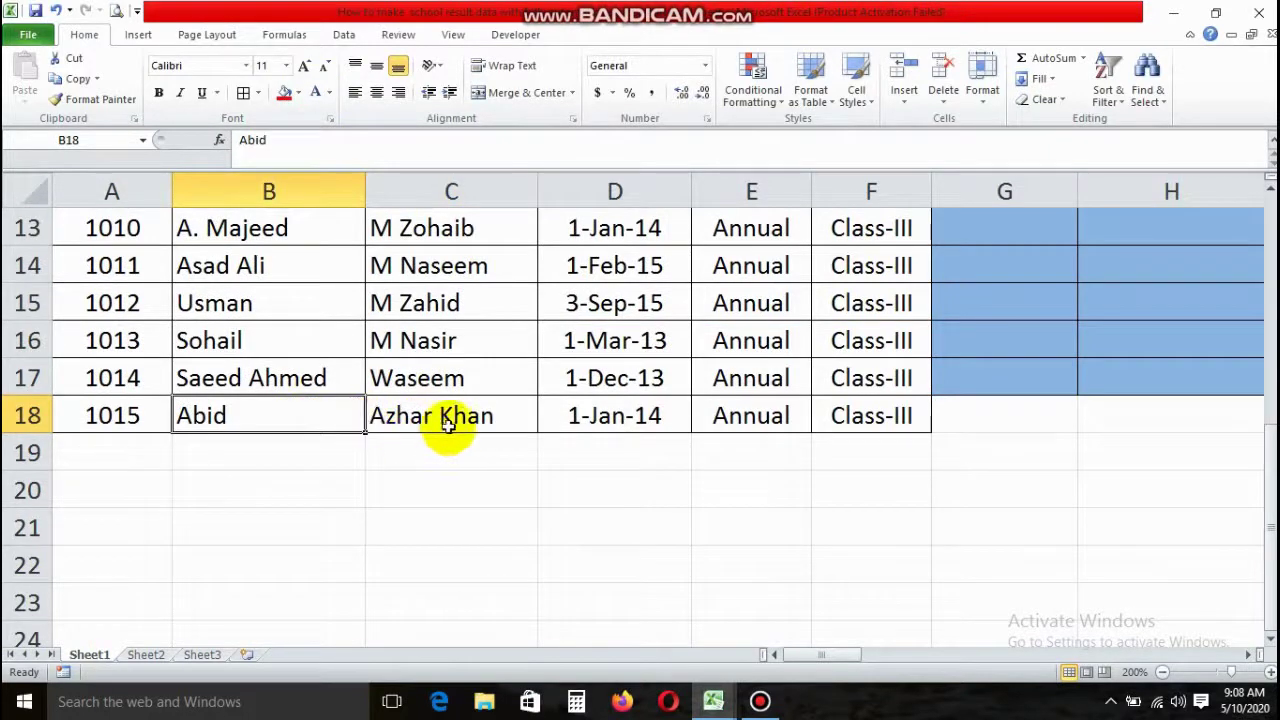
right_click(45, 414)
left_click(88, 547)
Step: Review the entered student names, fathers' names, birth dates, exams and classes
left_click(508, 380)
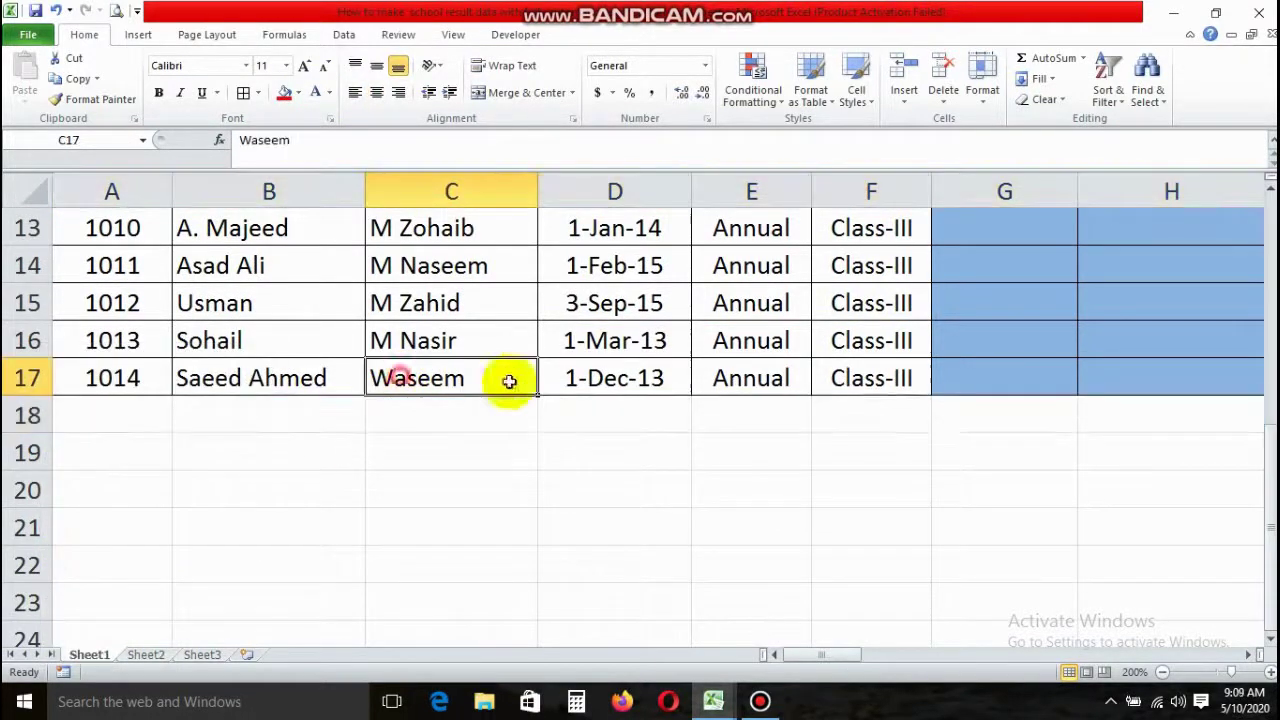
left_click(880, 378)
scroll(850, 385, "up", 2)
scroll(623, 420, "up", 2)
left_click(605, 340)
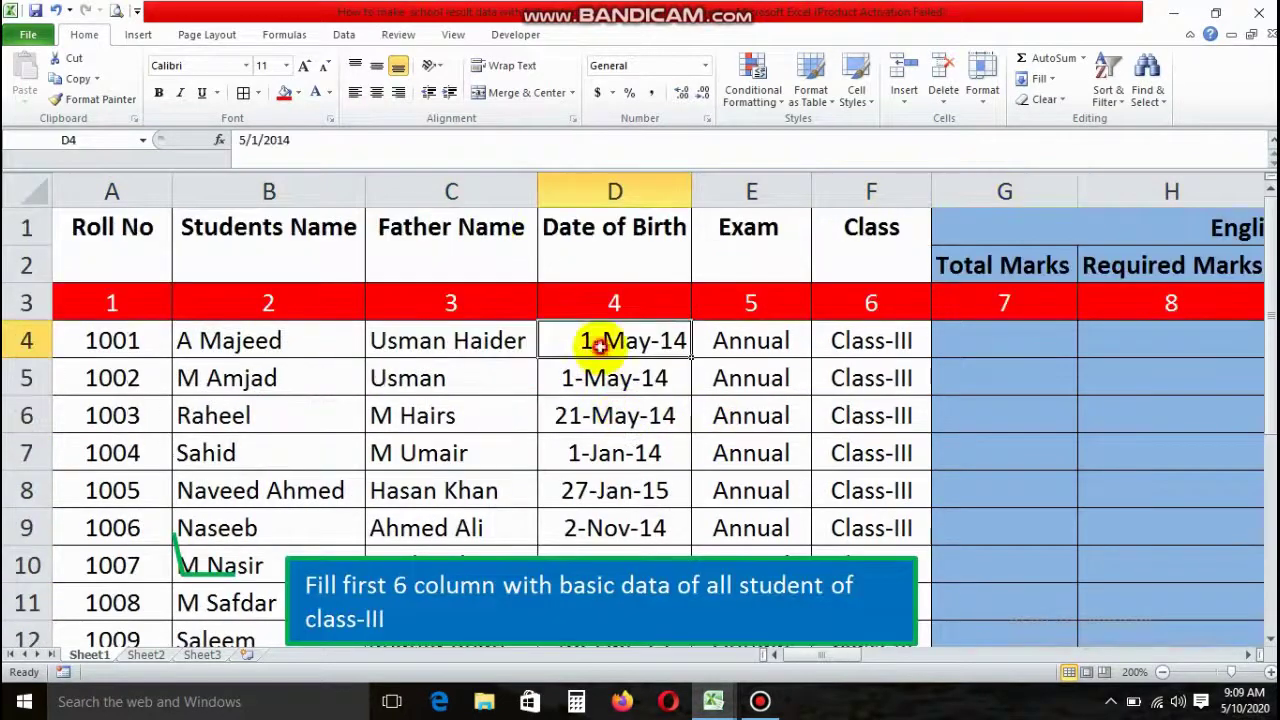
left_click(740, 340)
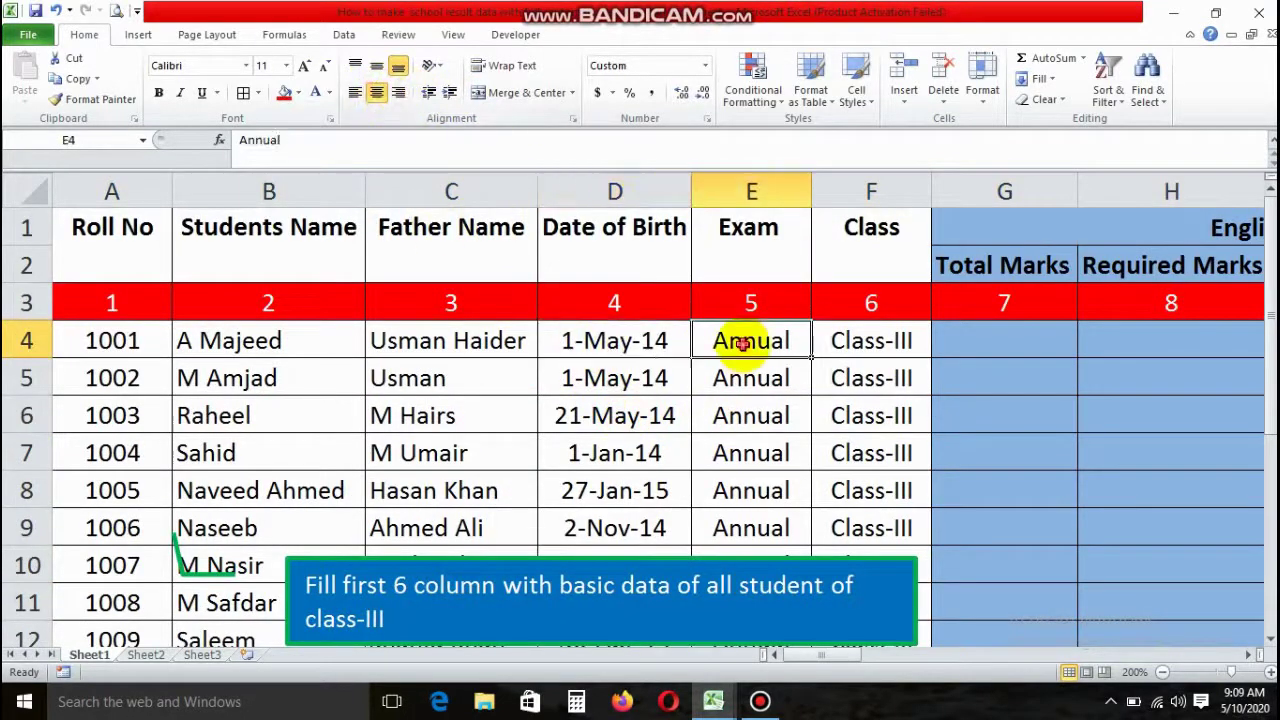
left_click(285, 340)
scroll(365, 355, "down", 1)
scroll(366, 355, "up", 1)
left_click(463, 383)
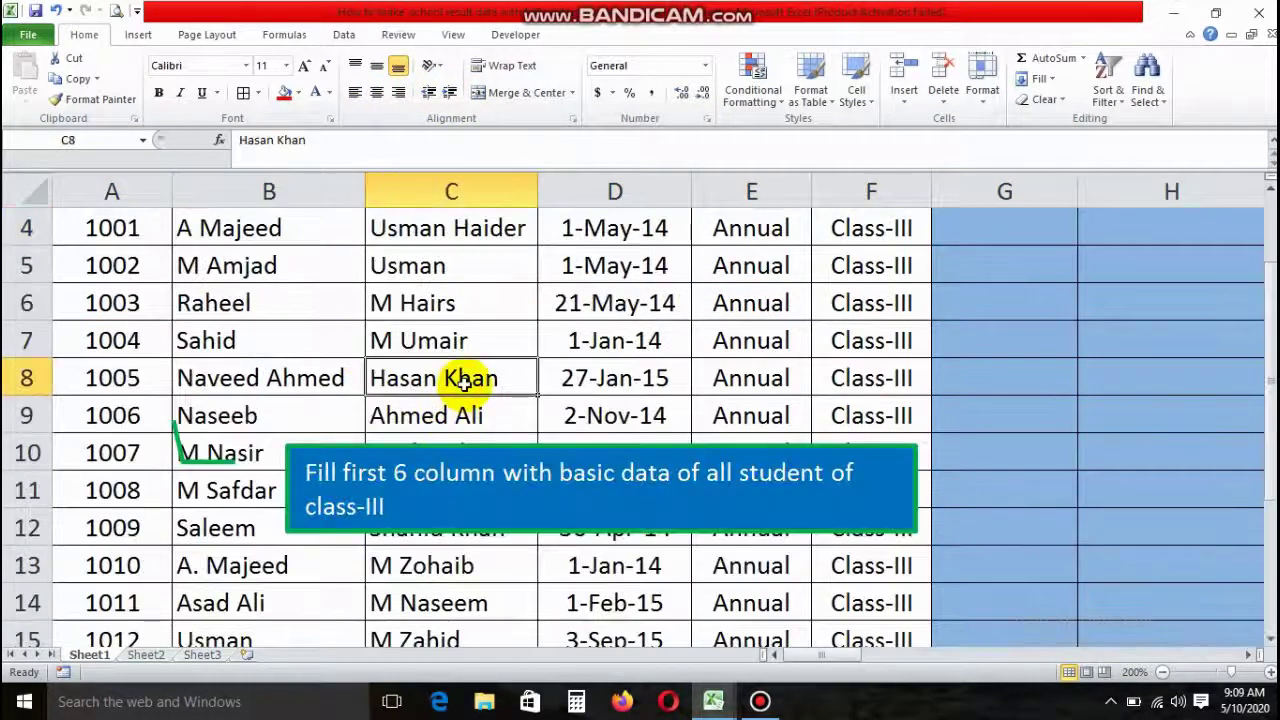
Step: Move the instruction callout off the English marks cells, ready to start at G4
left_click(614, 375)
key("Right")
key("Right")
key("Right")
key("Right")
key("Right")
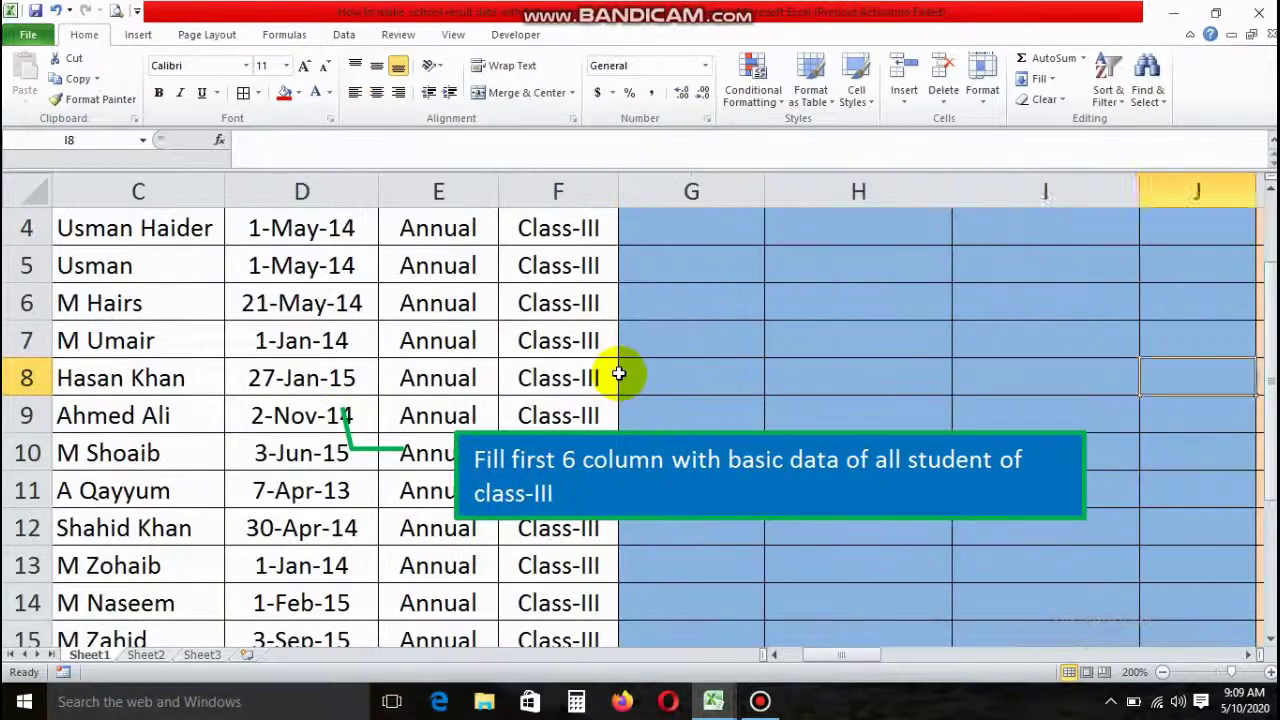
key("Right")
key("Right")
key("Up")
key("Up")
key("Up")
key("Up")
key("Up")
scroll(619, 373, "up", 1)
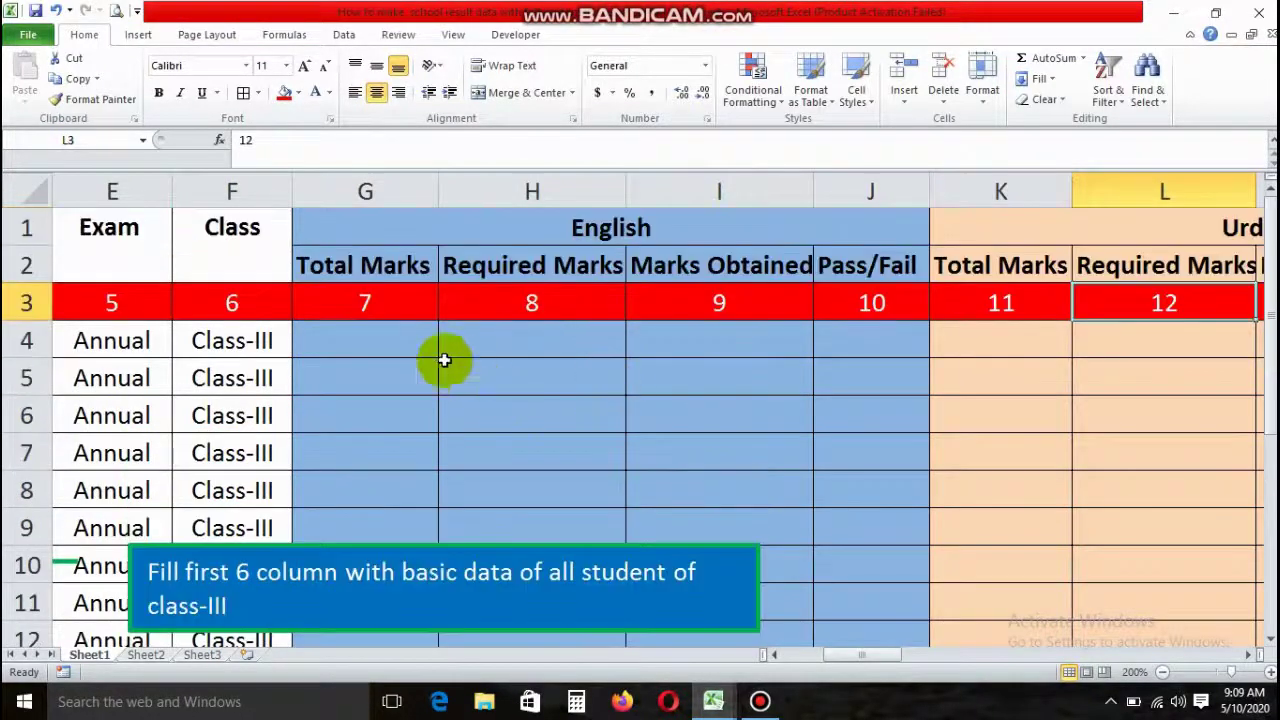
left_click(420, 345)
left_click(543, 350)
left_click_drag(480, 545, 873, 410)
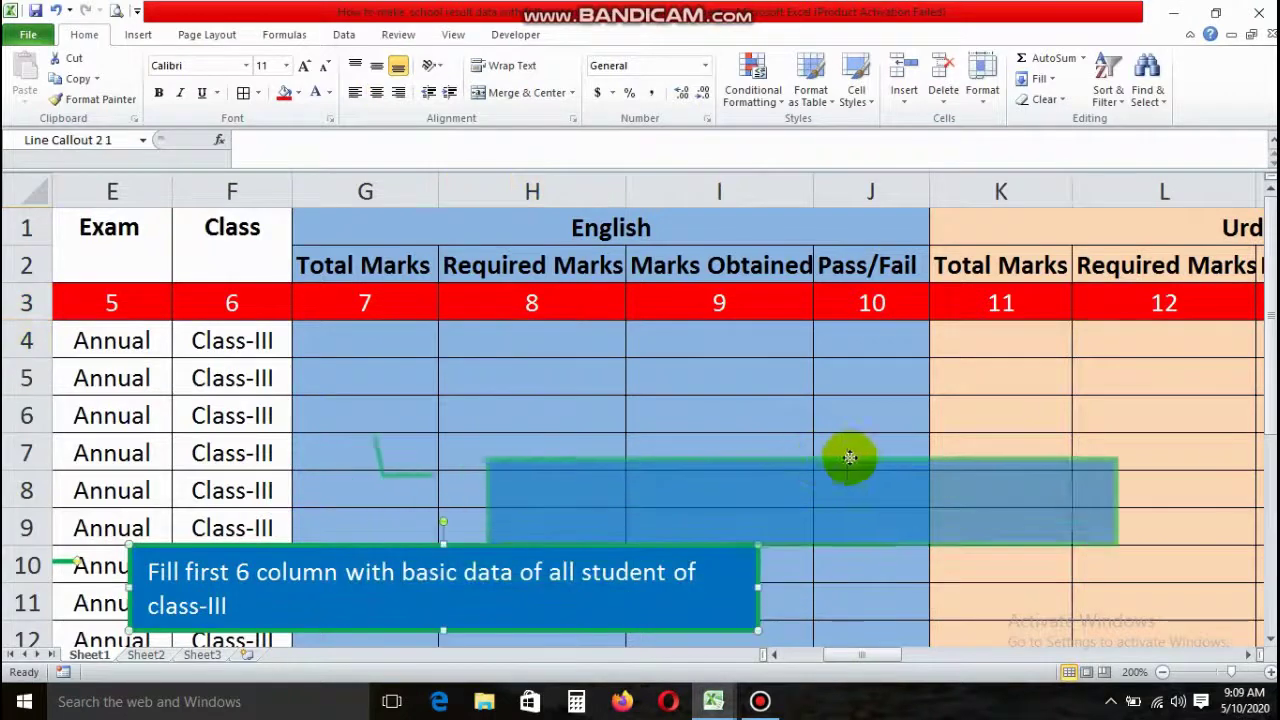
left_click(421, 346)
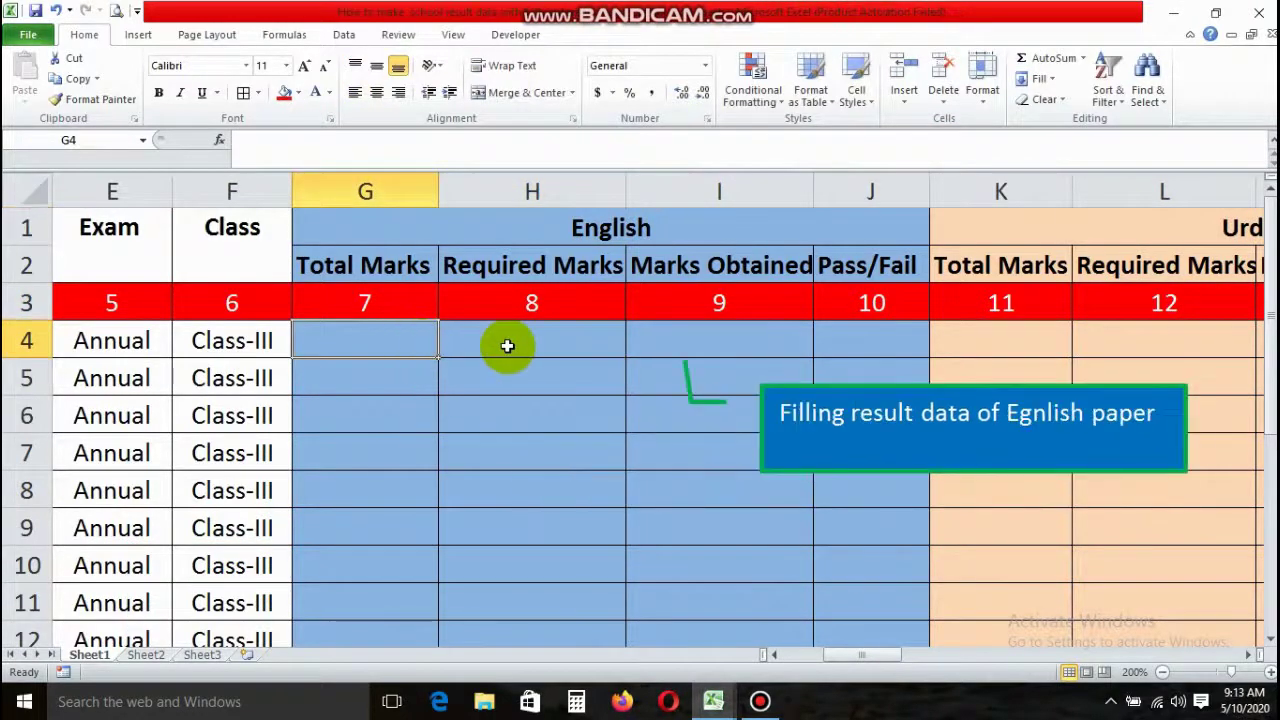
Step: Enter 100 total, 35 required and 60 obtained English marks in row 4
type("100")
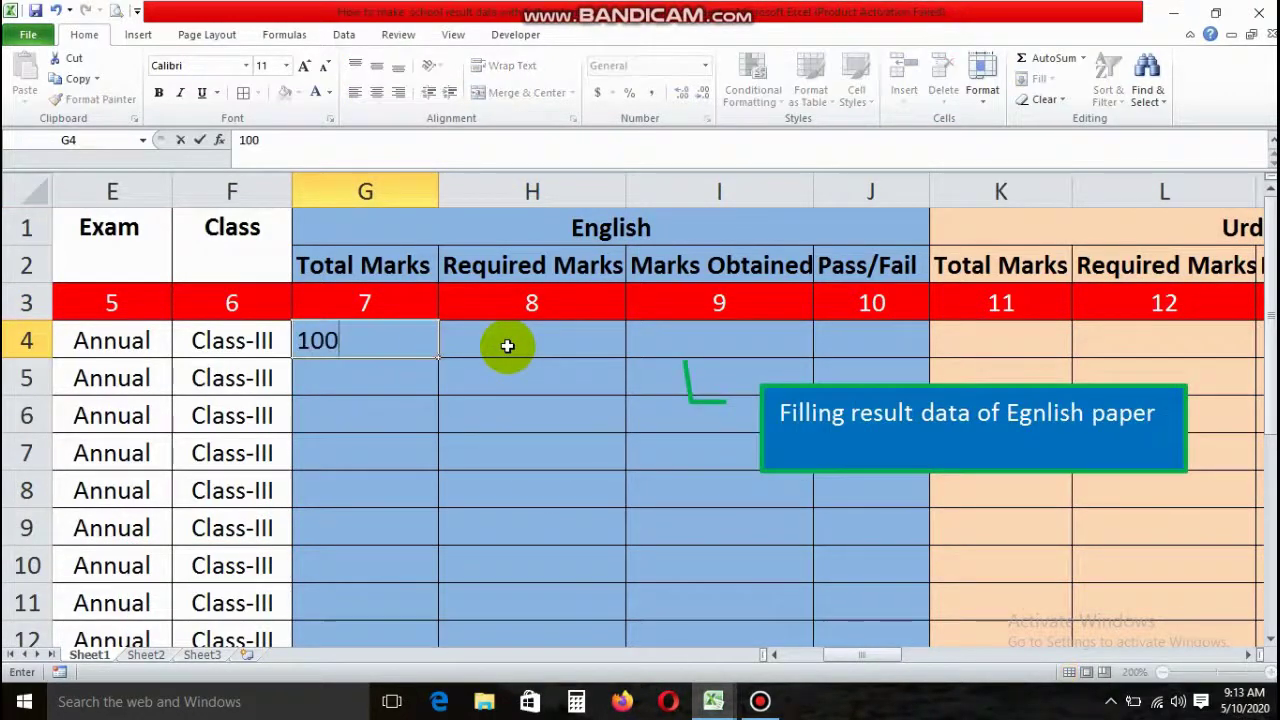
left_click(507, 345)
type("35")
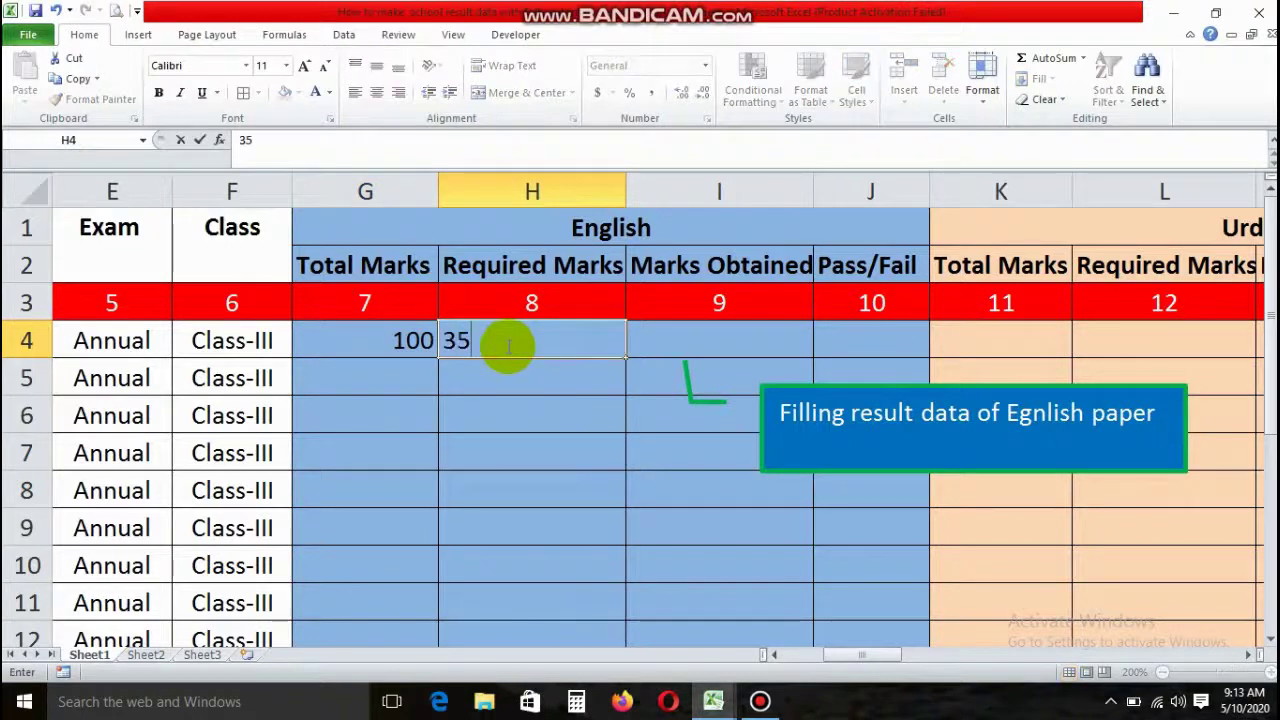
key("Tab")
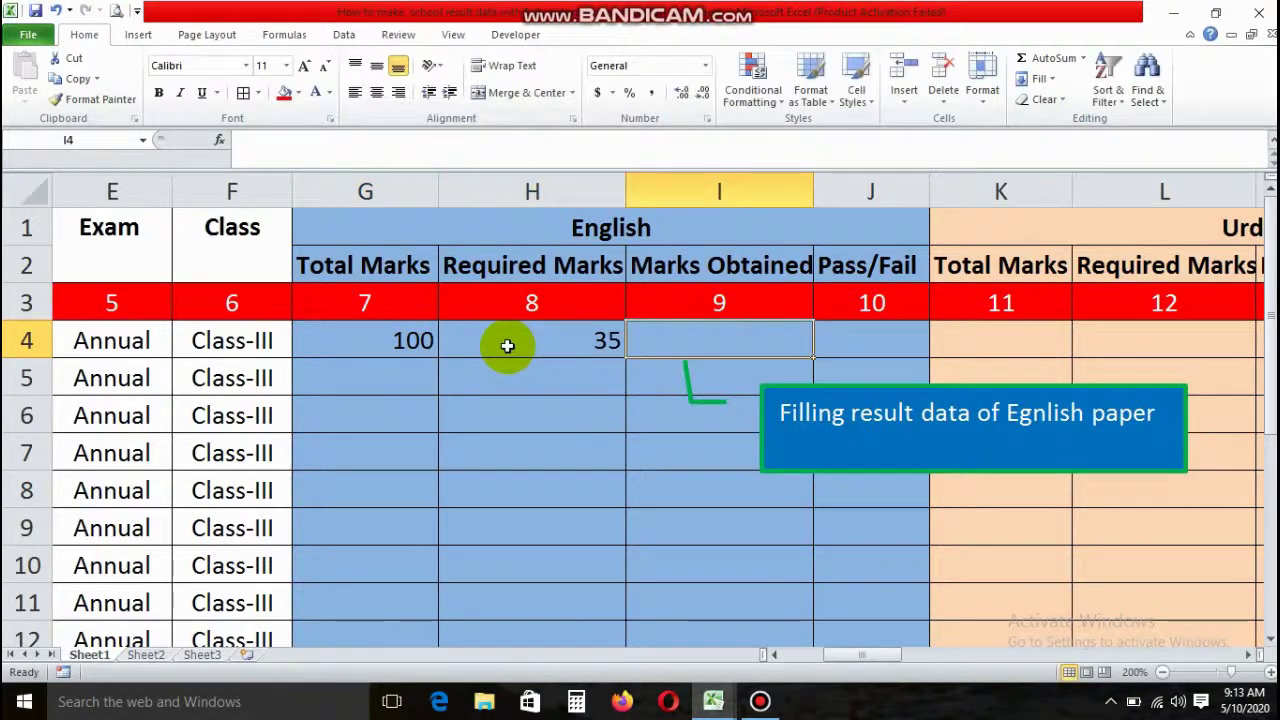
type("60")
key("Tab")
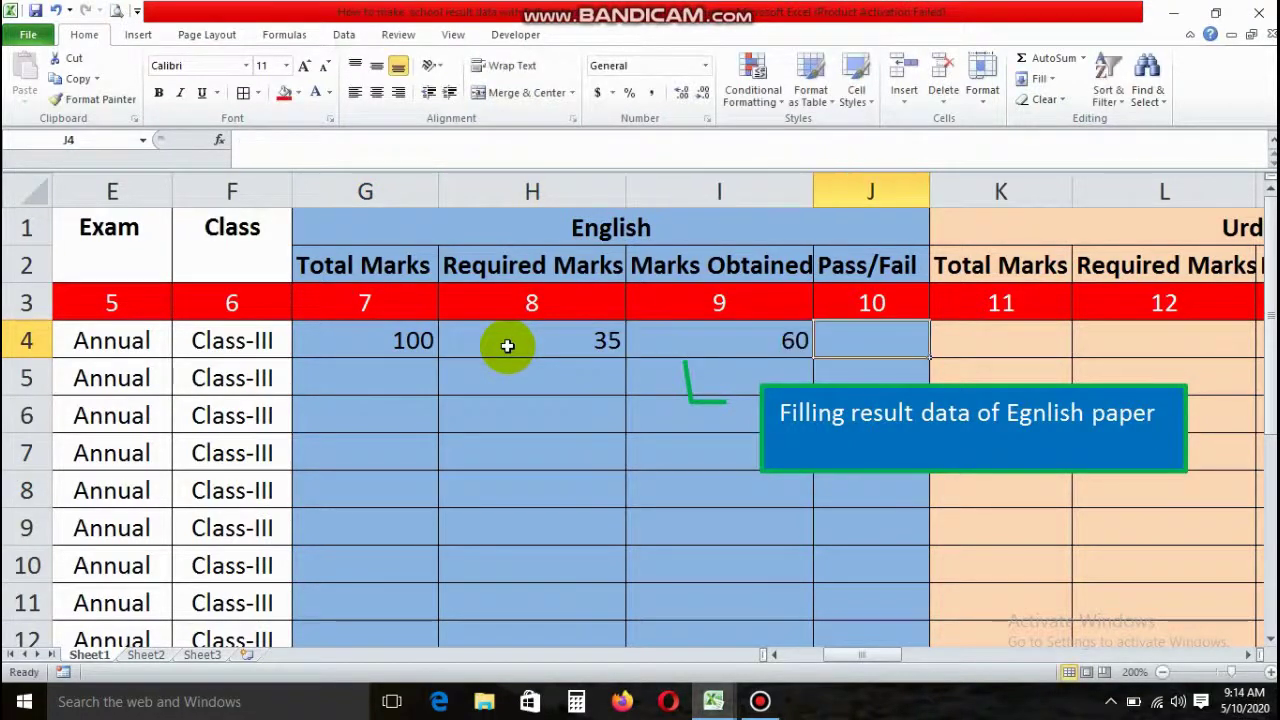
Step: Centre the marks in G4, H4 and I4
left_click(360, 348)
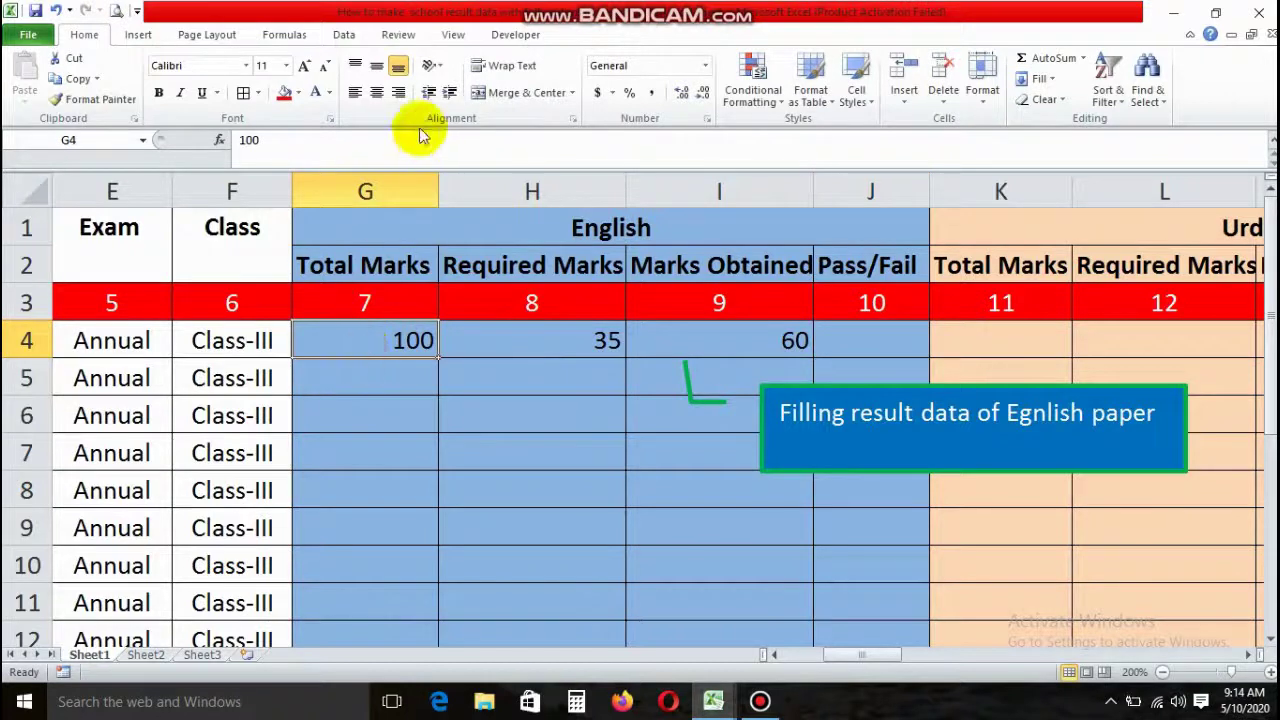
left_click(377, 93)
left_click(514, 338)
left_click(377, 93)
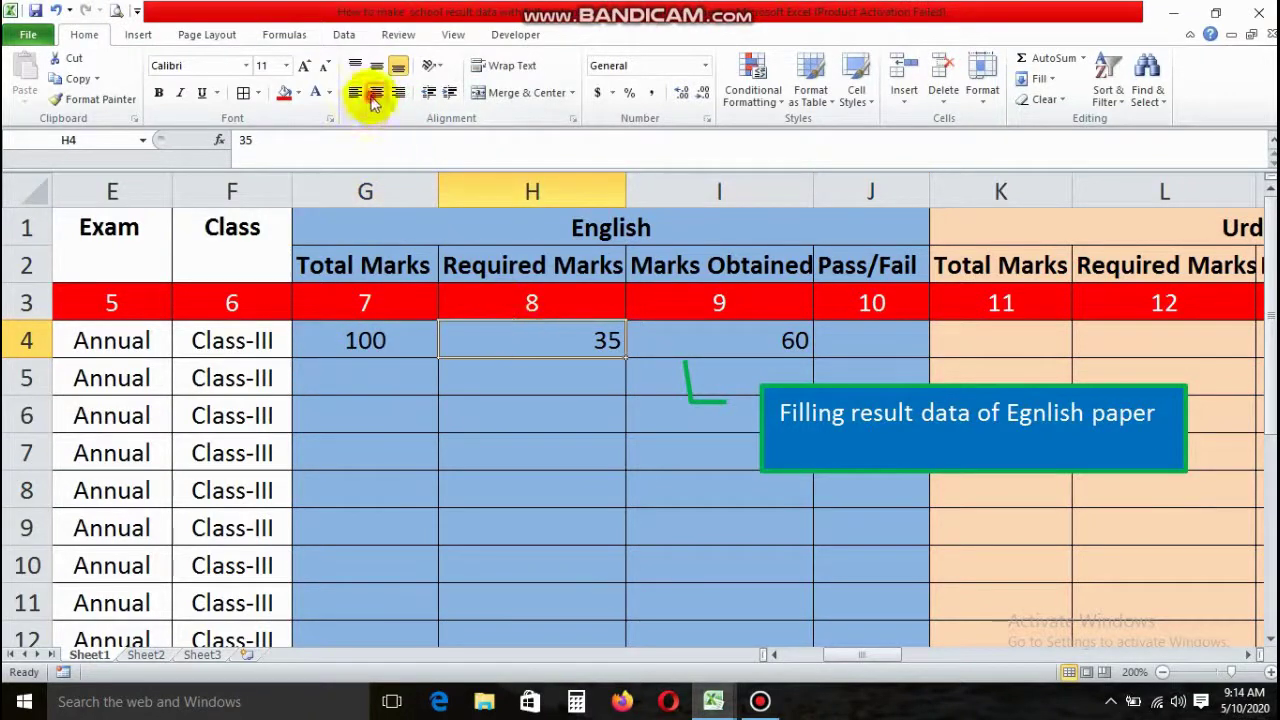
left_click(766, 335)
left_click(377, 93)
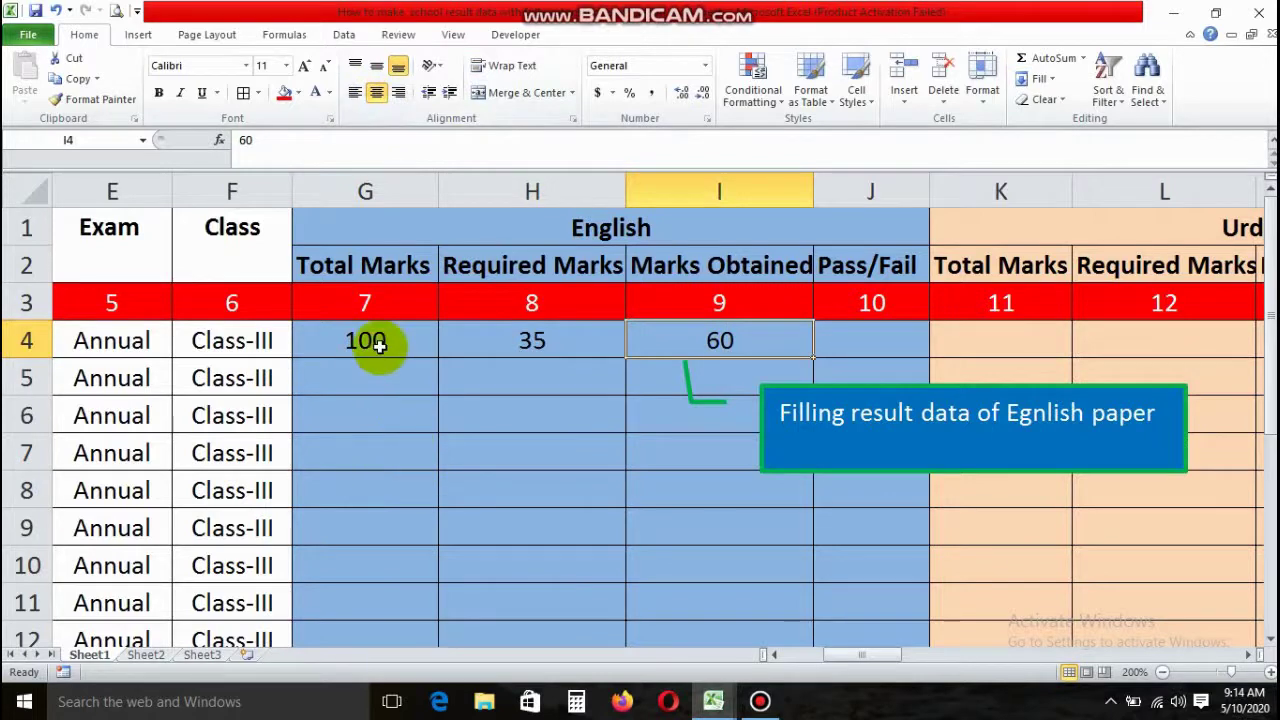
Step: Fill the 100 and 35 values down to row 17
left_click_drag(371, 343, 462, 345)
left_click_drag(626, 357, 591, 594)
scroll(643, 400, "up", 3)
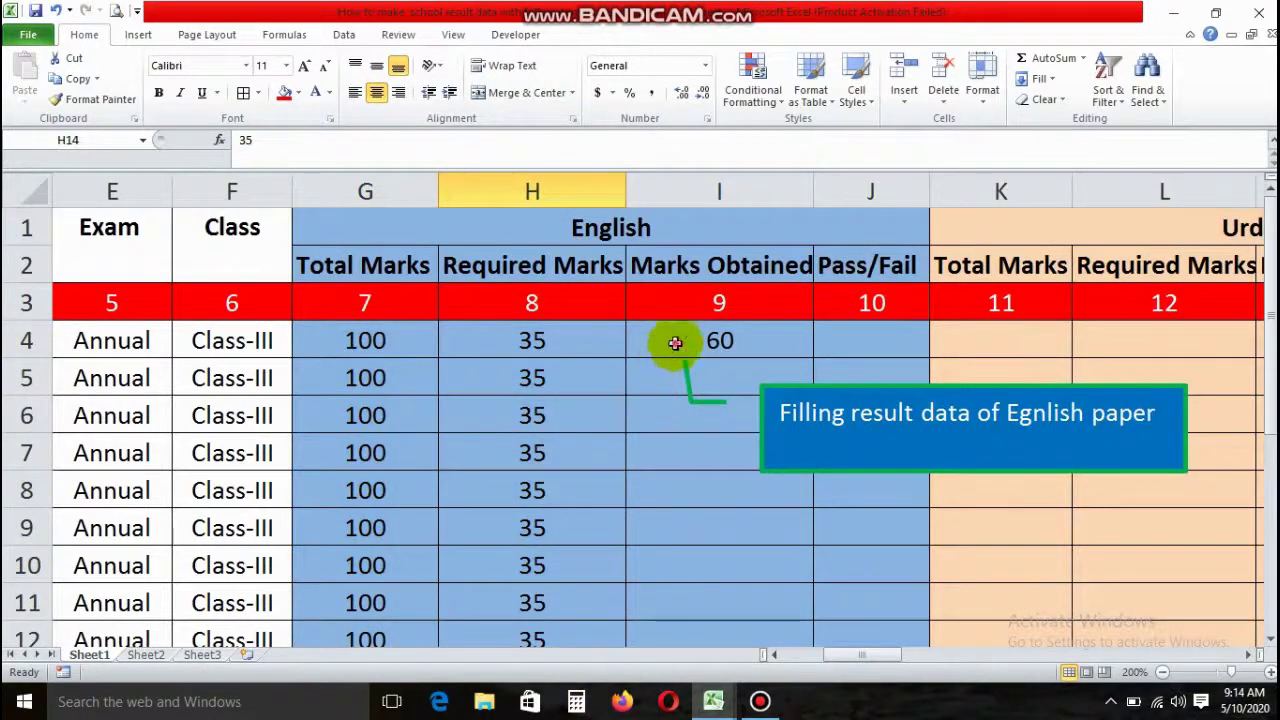
left_click(710, 375)
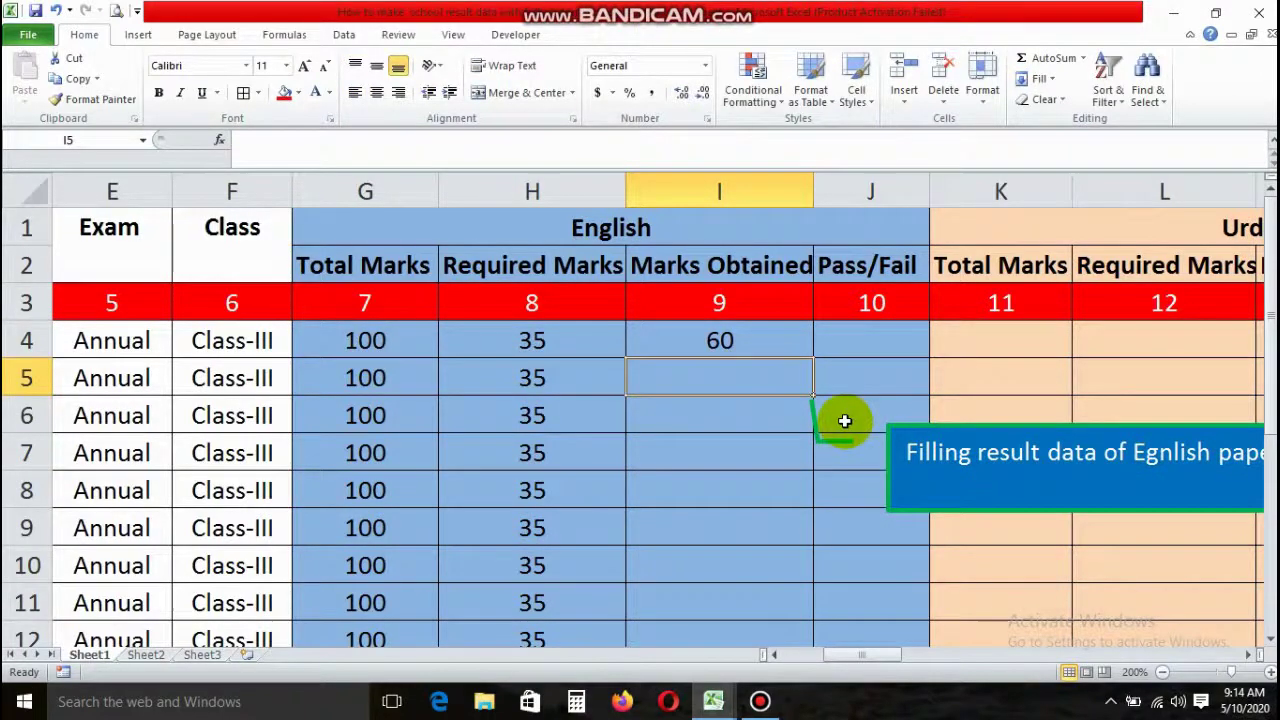
Step: Enter 45 in I5 and centre the Marks Obtained column I
type("45")
key("Return")
left_click_drag(757, 343, 749, 600)
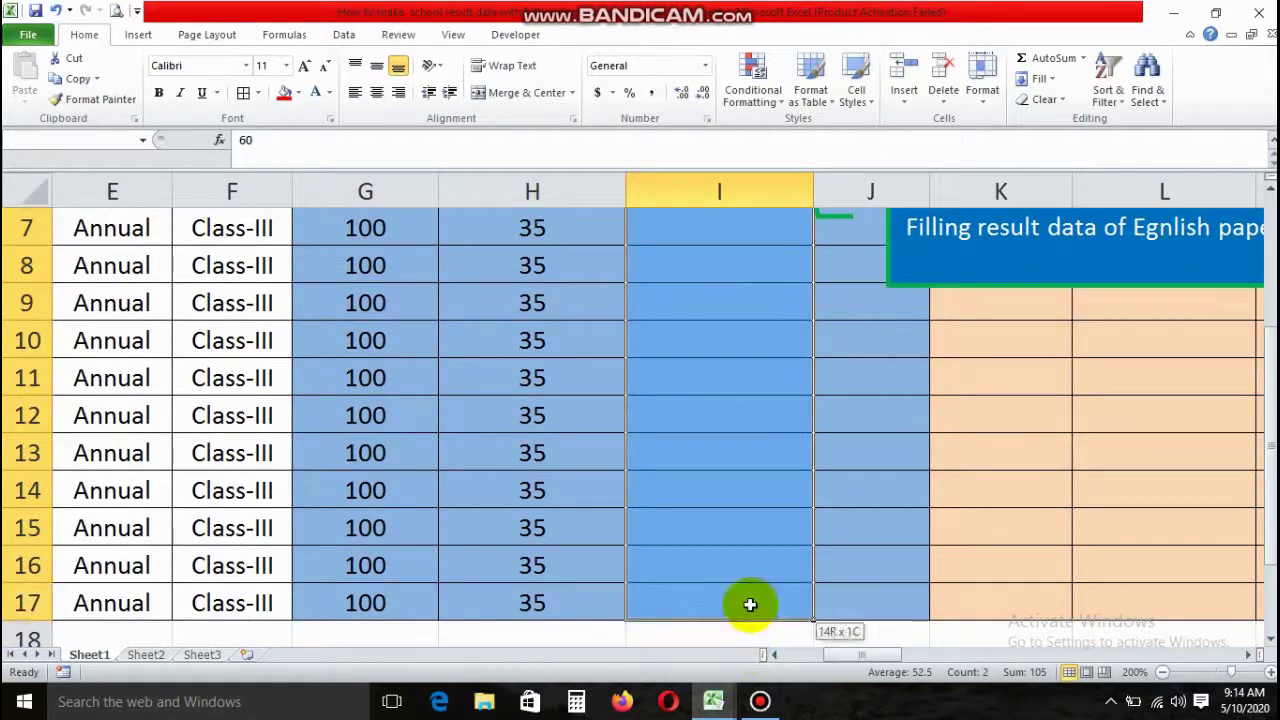
left_click(398, 92)
left_click(376, 92)
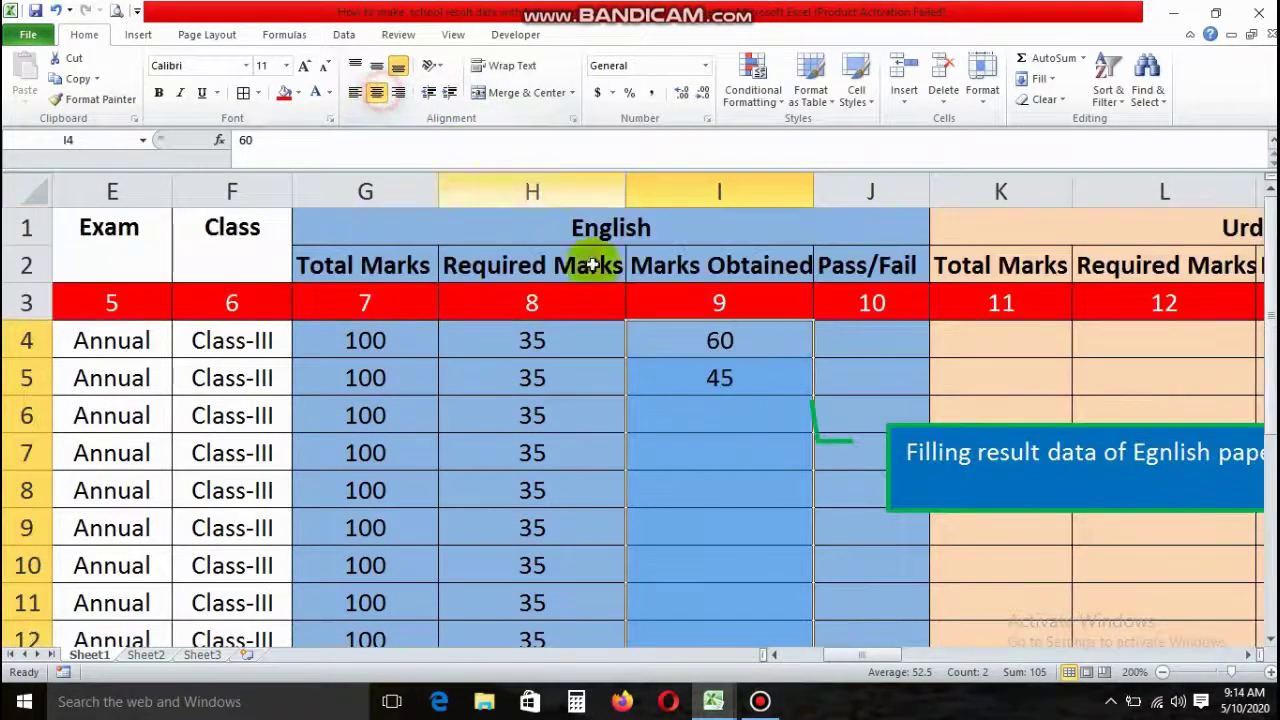
Step: Paste the remaining students' English marks from I6 down to row 16
left_click(734, 425)
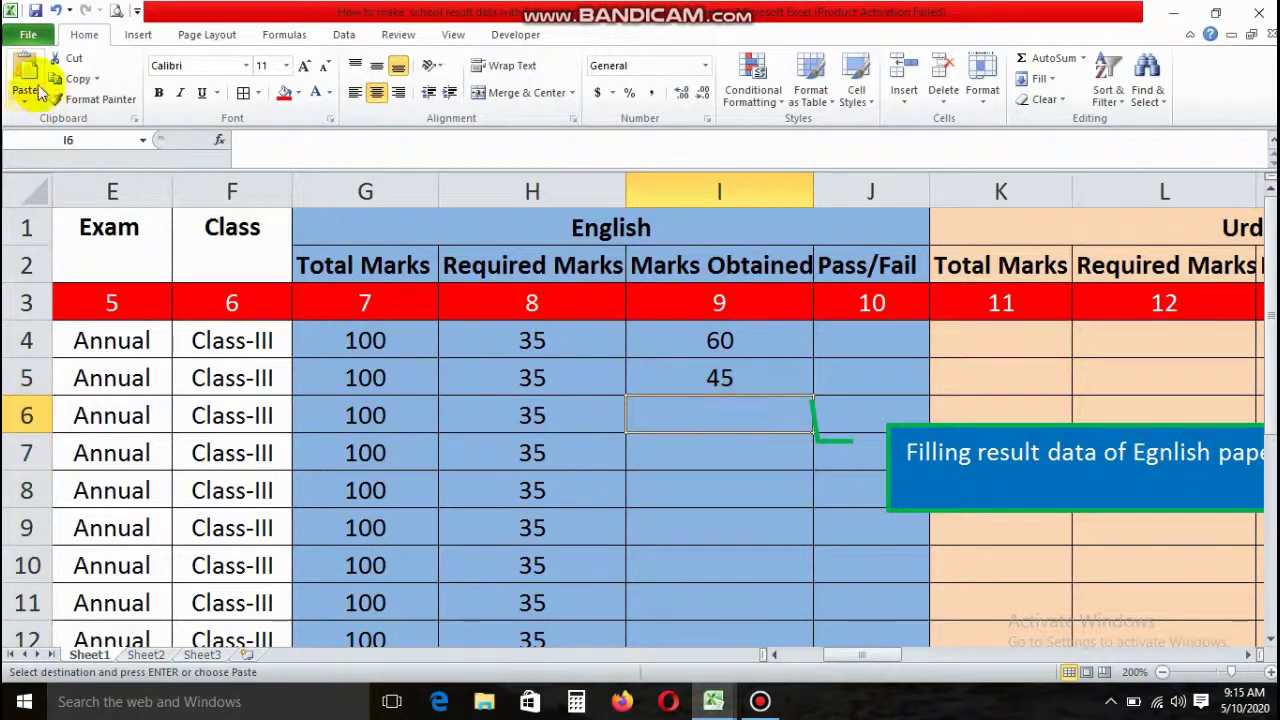
left_click(28, 70)
scroll(708, 445, "down", 2)
scroll(710, 445, "up", 2)
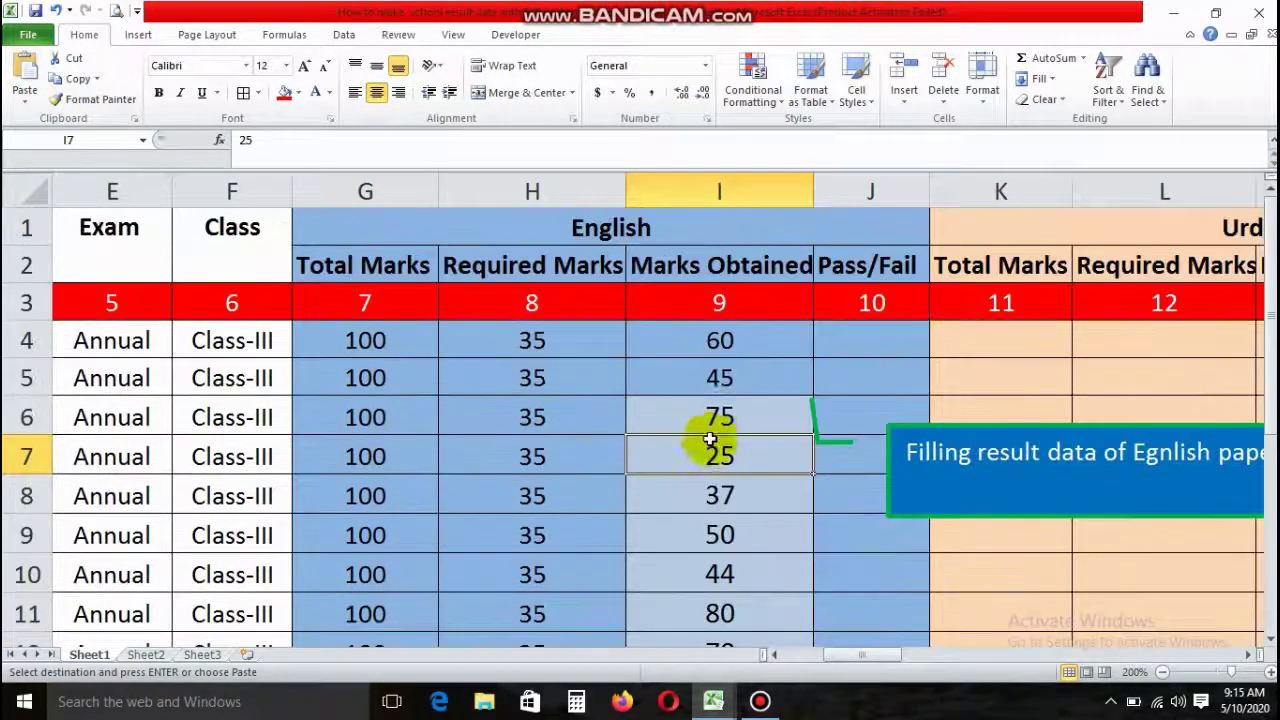
left_click(722, 388)
left_click_drag(731, 410, 675, 553)
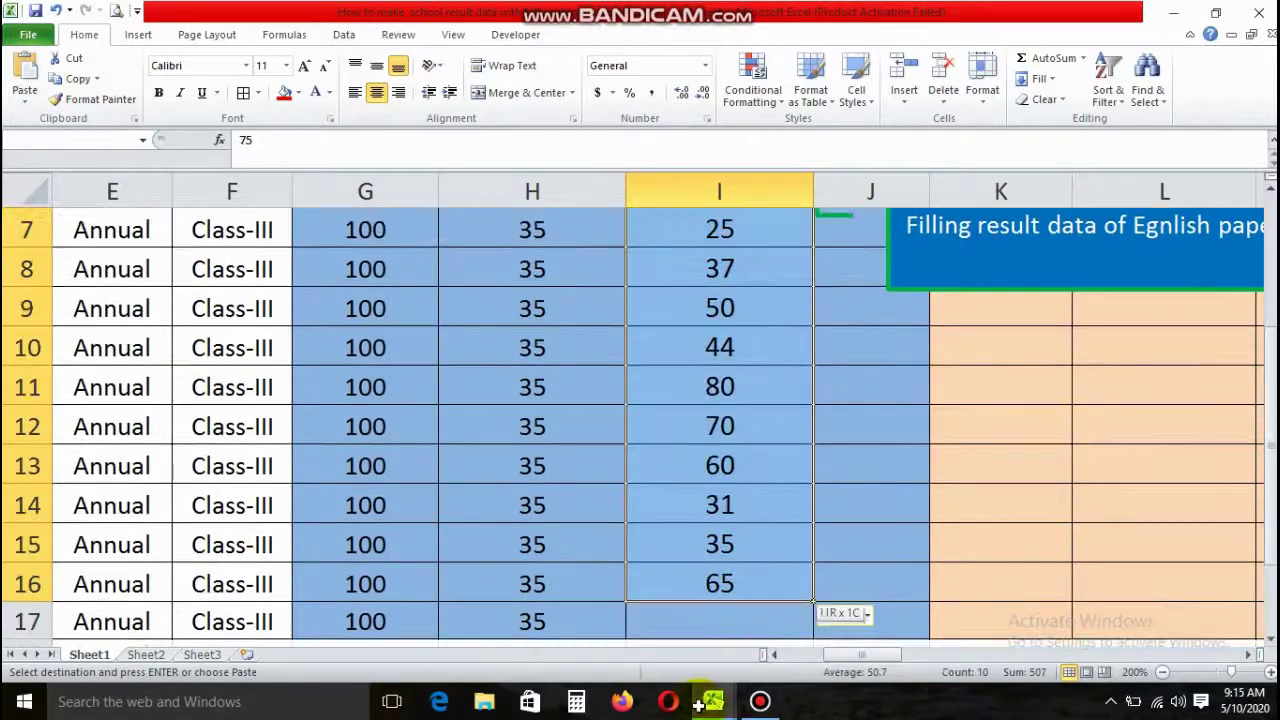
left_click(298, 92)
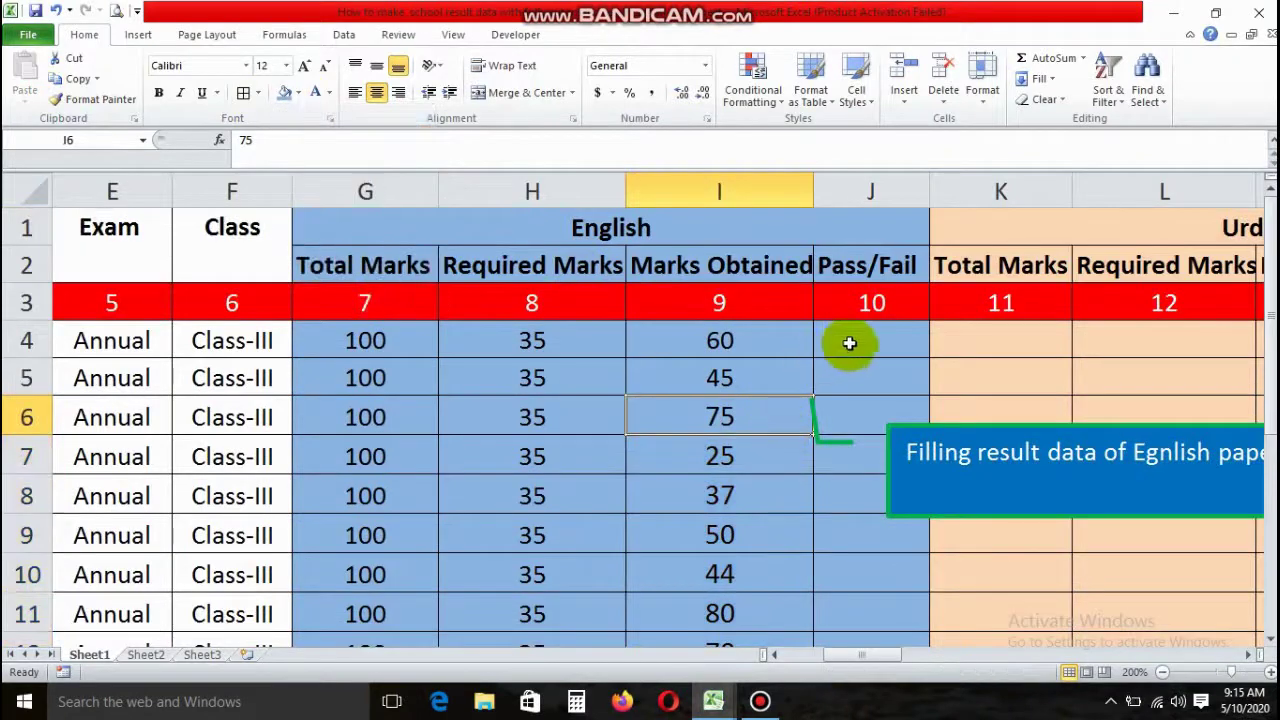
left_click(849, 343)
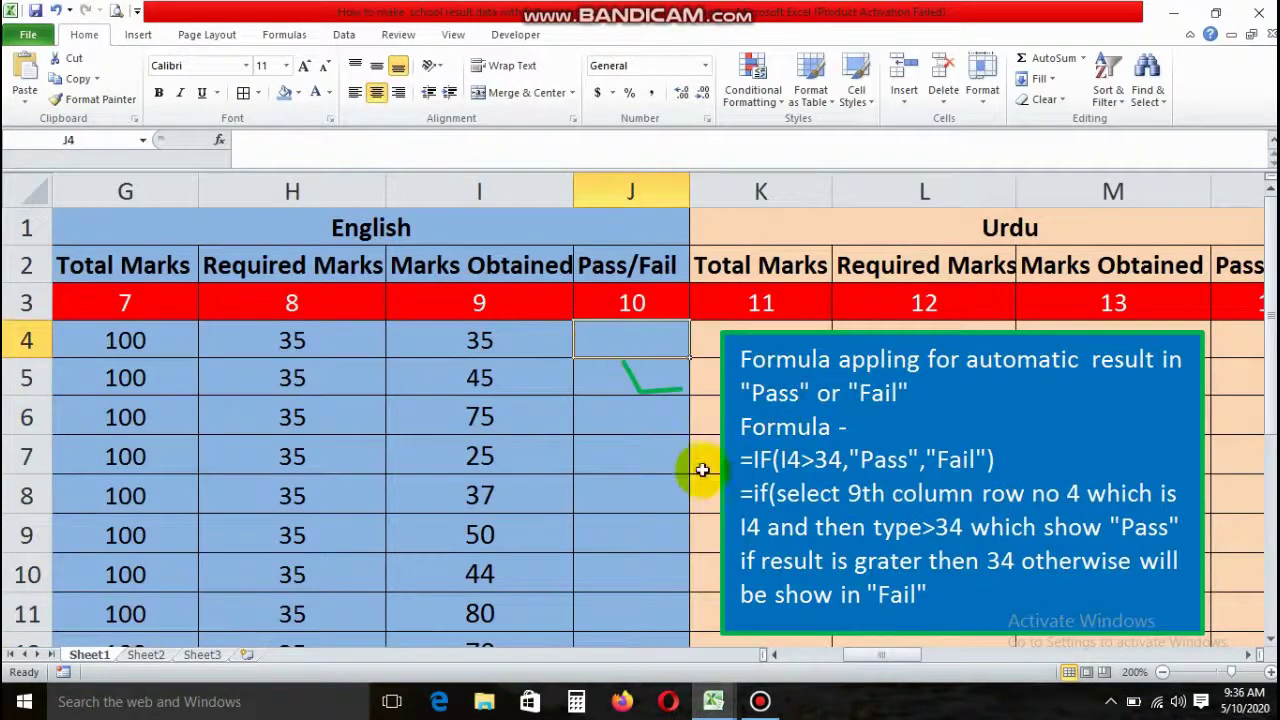
Step: Put the formula =IF(I4>34,"Pass","Fail") in J4, copied from the callout
type("=")
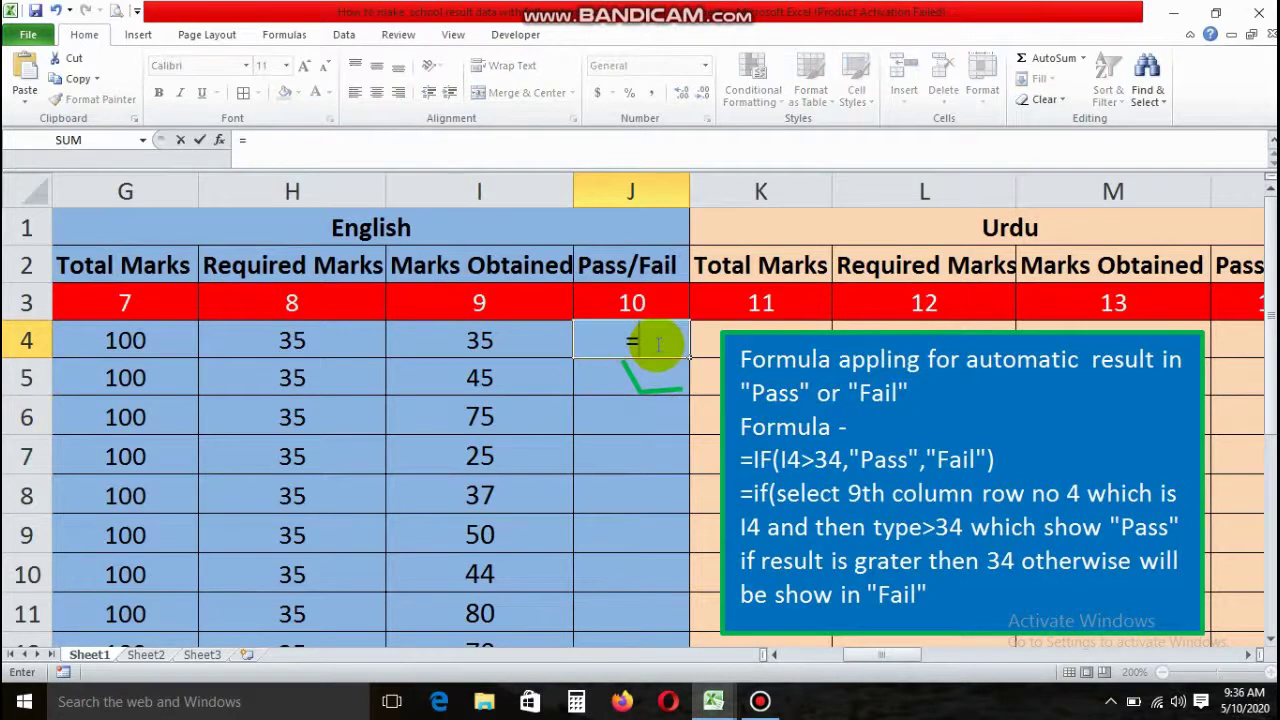
type("if")
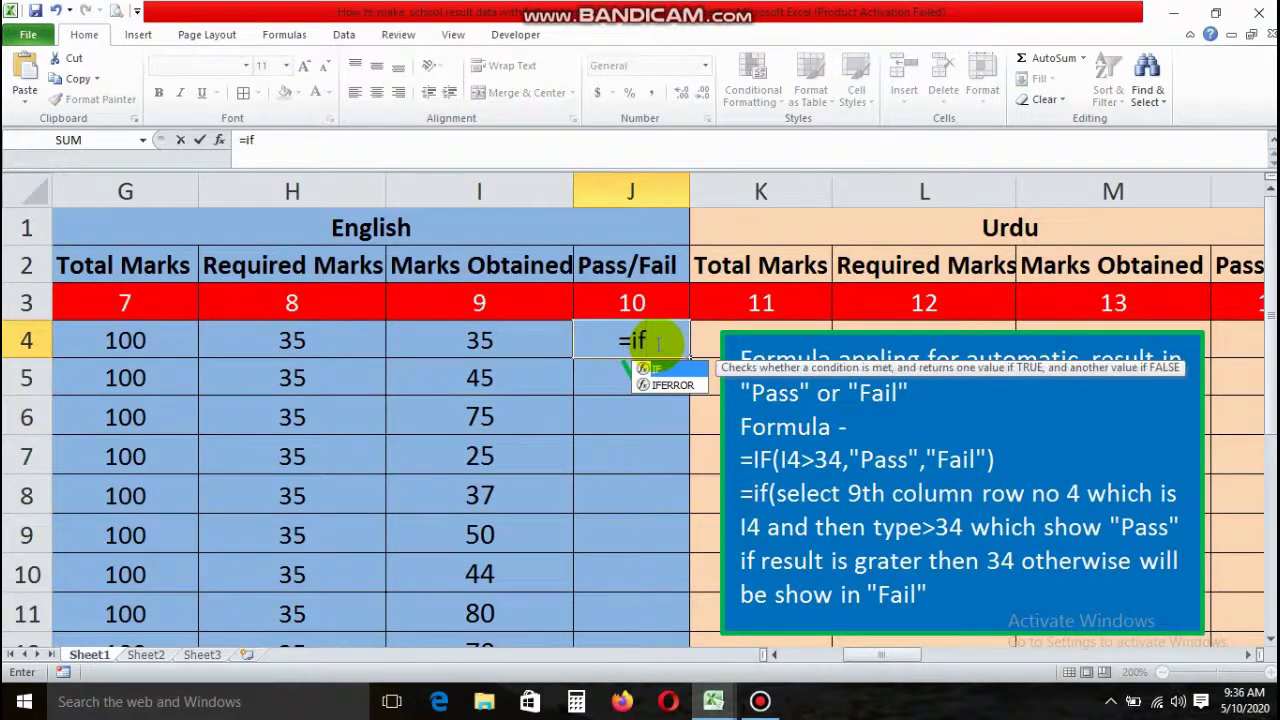
key("BackSpace")
key("BackSpace")
key("BackSpace")
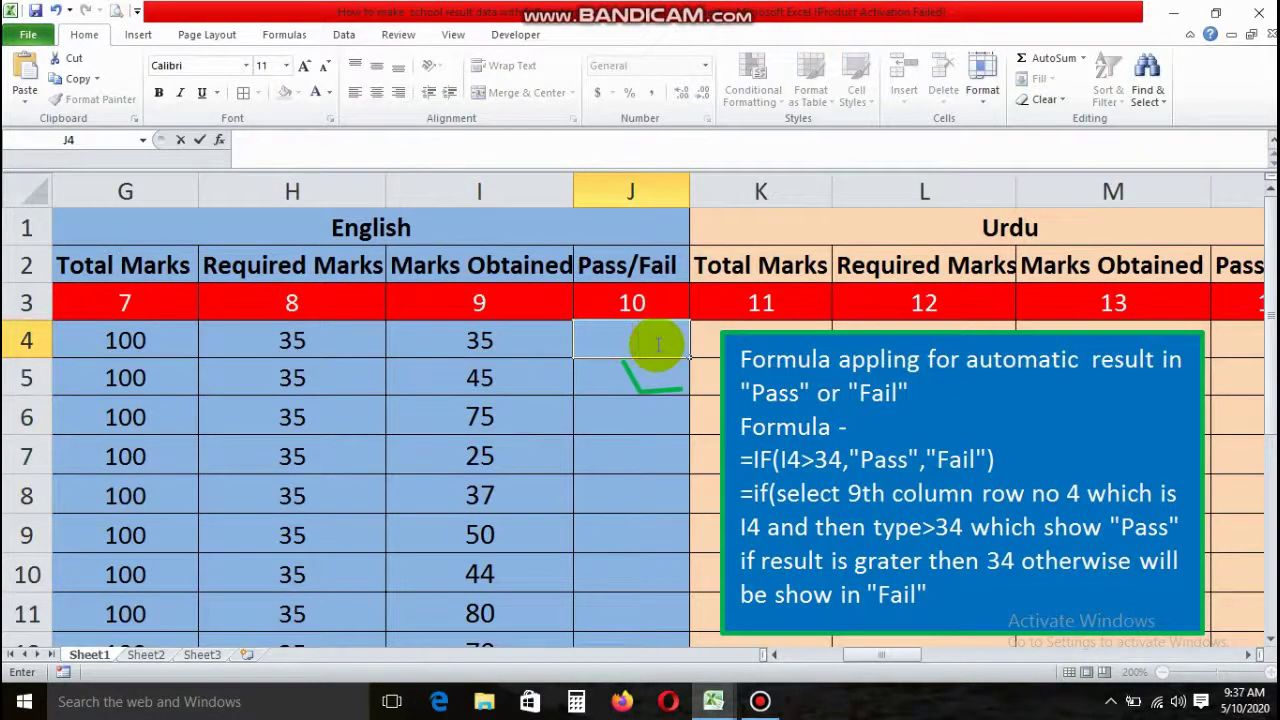
left_click(740, 460)
left_click_drag(740, 460, 993, 459)
left_click(78, 80)
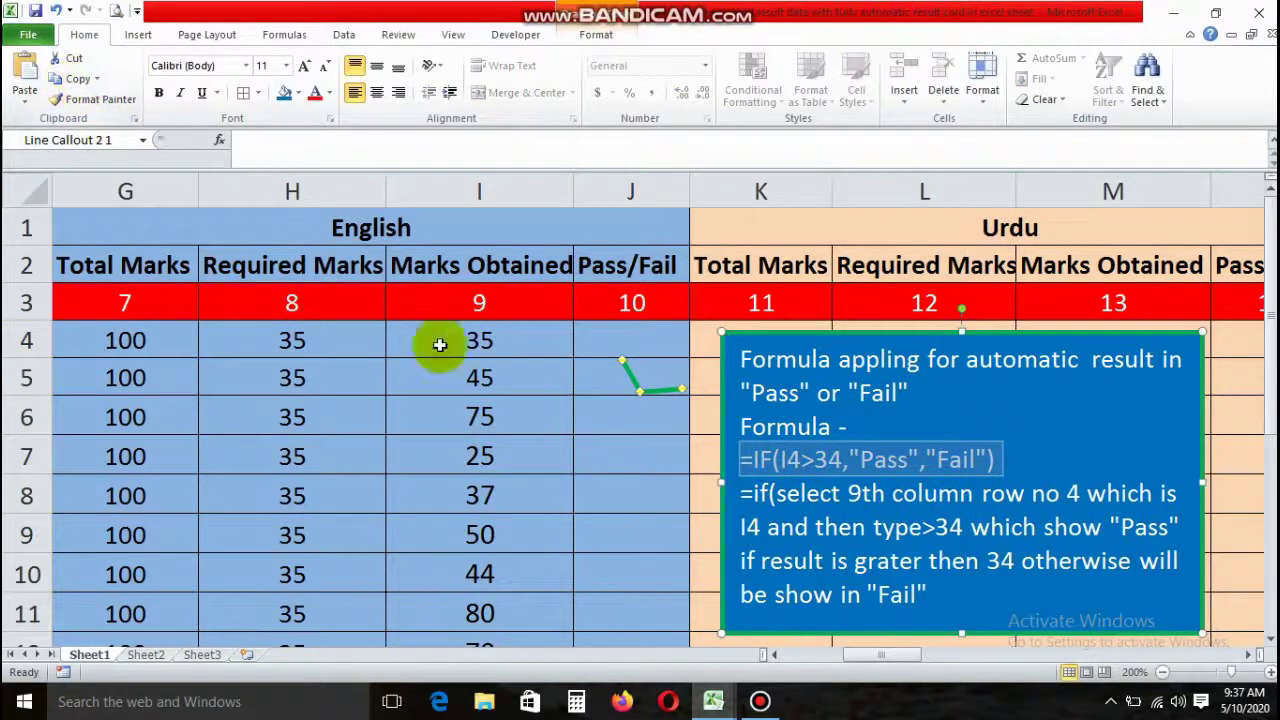
left_click(596, 342)
left_click(246, 140)
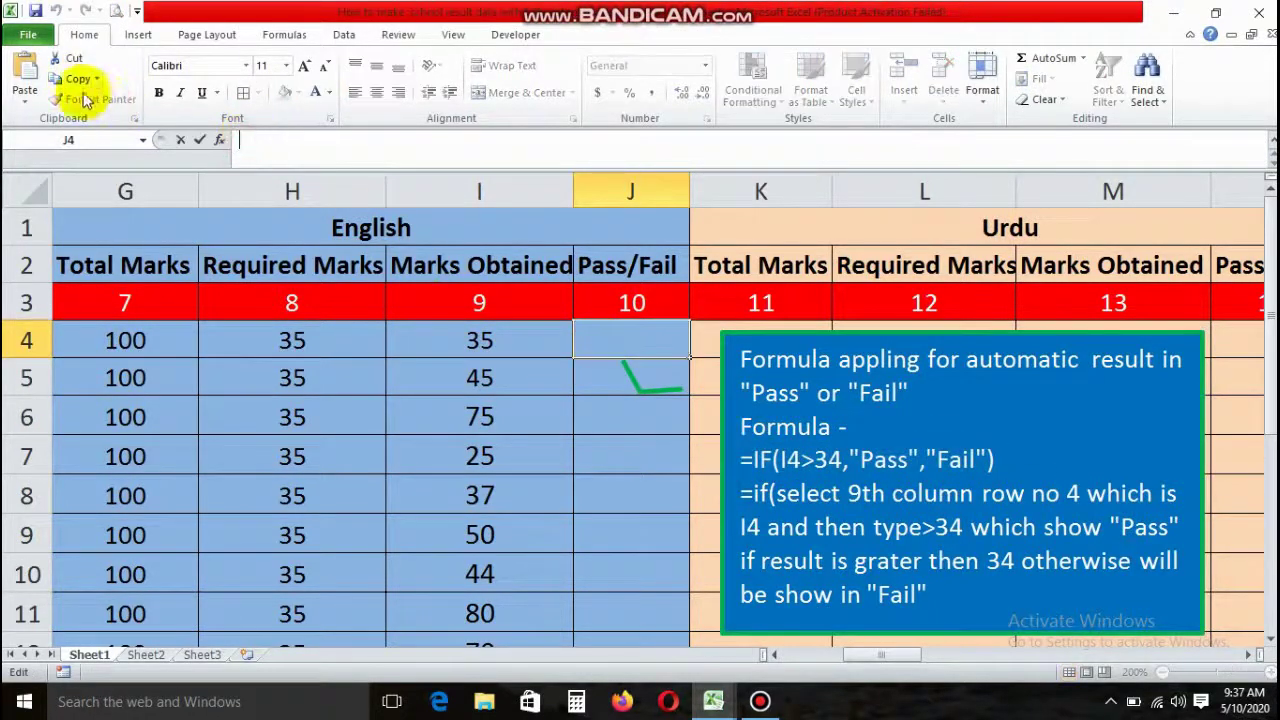
left_click(24, 72)
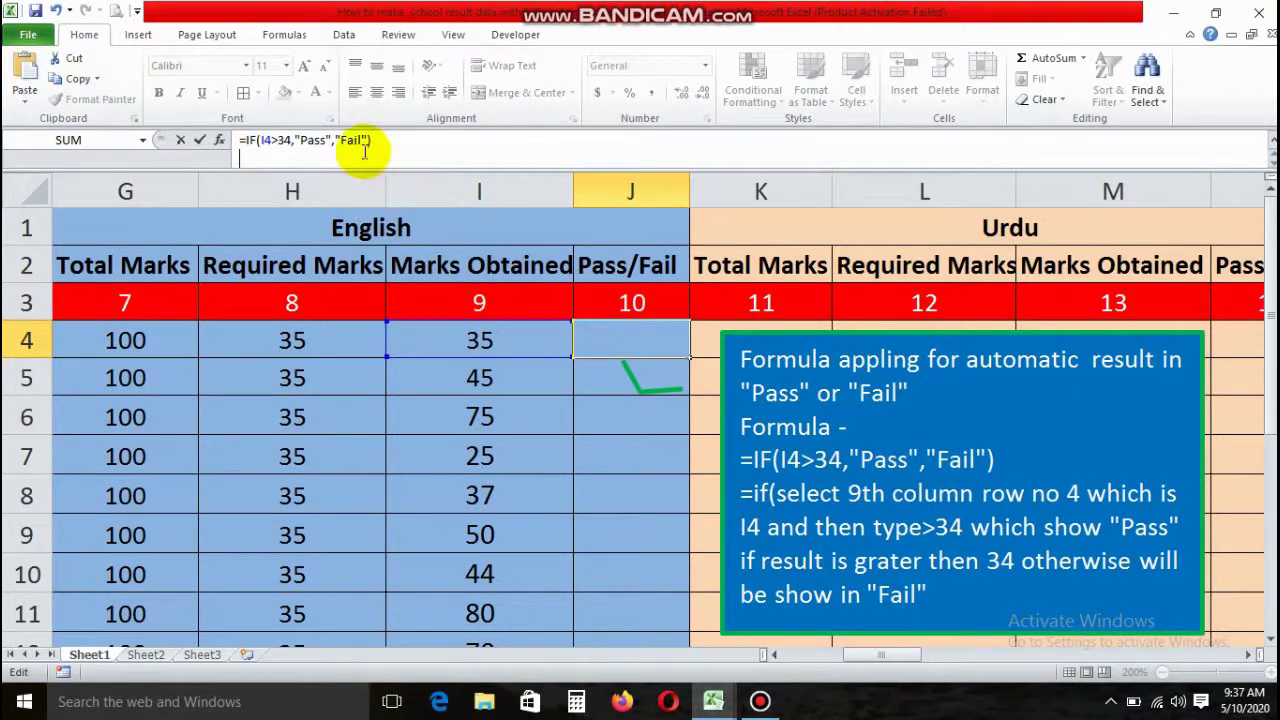
key("Return")
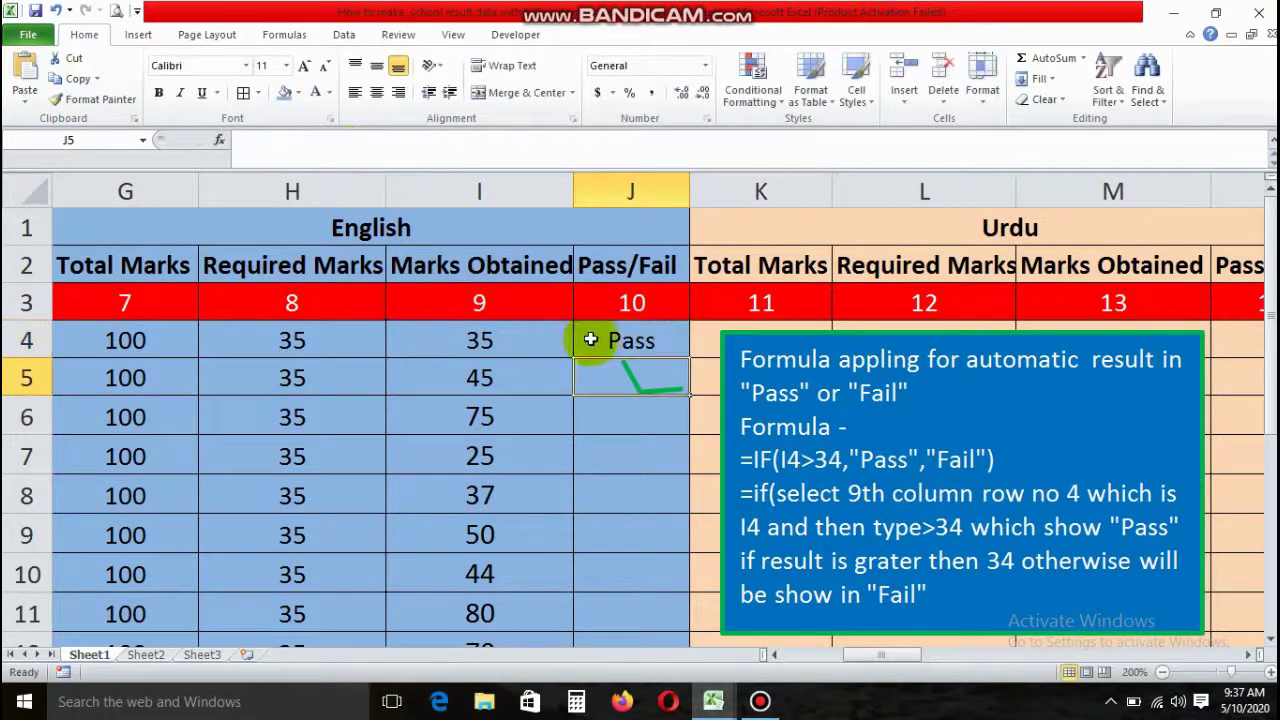
Step: Test J4 with marks 30, 80 and 34 in I4, then restore 35
left_click(595, 340)
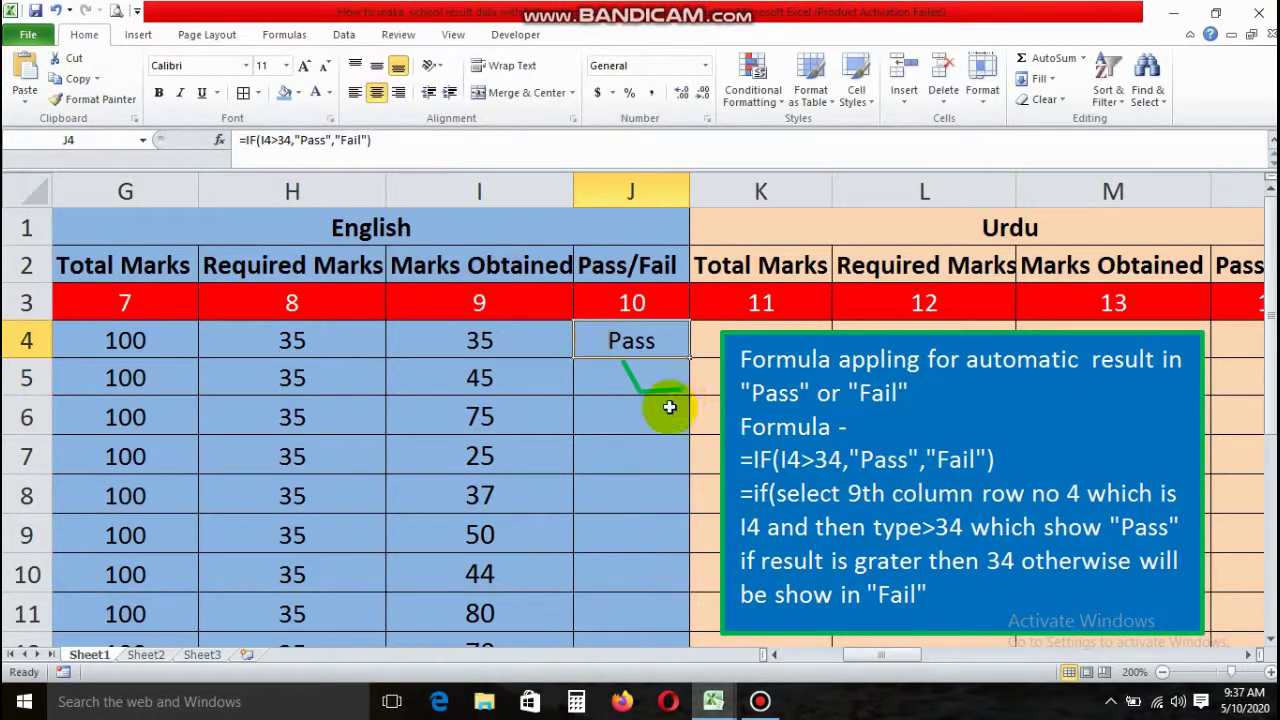
left_click(486, 342)
type("3")
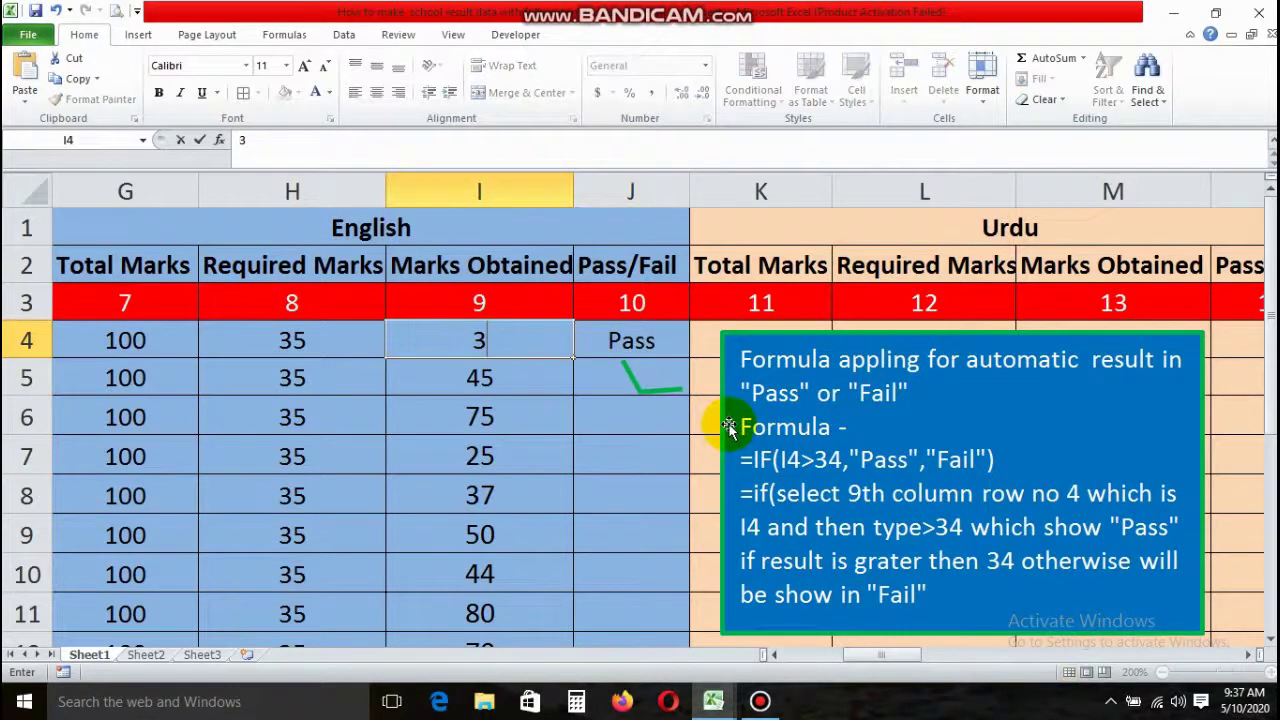
key("Tab")
key("Left")
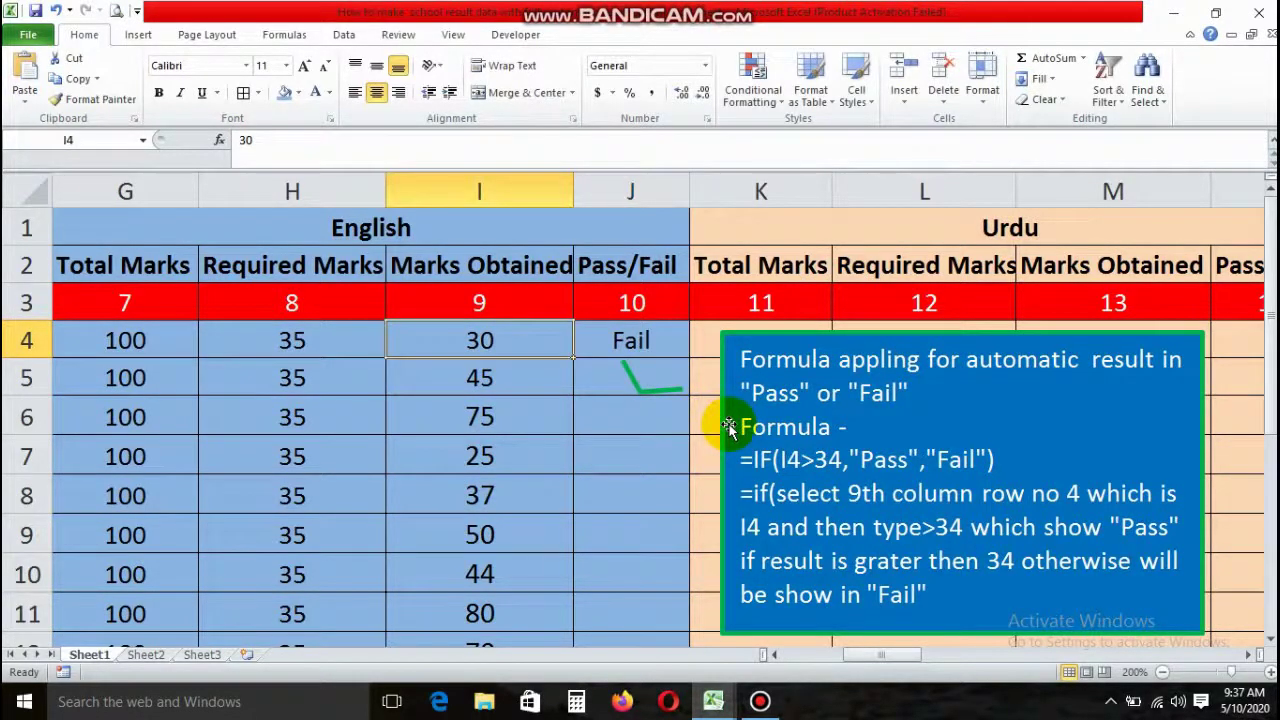
type("8")
key("Tab")
key("Left")
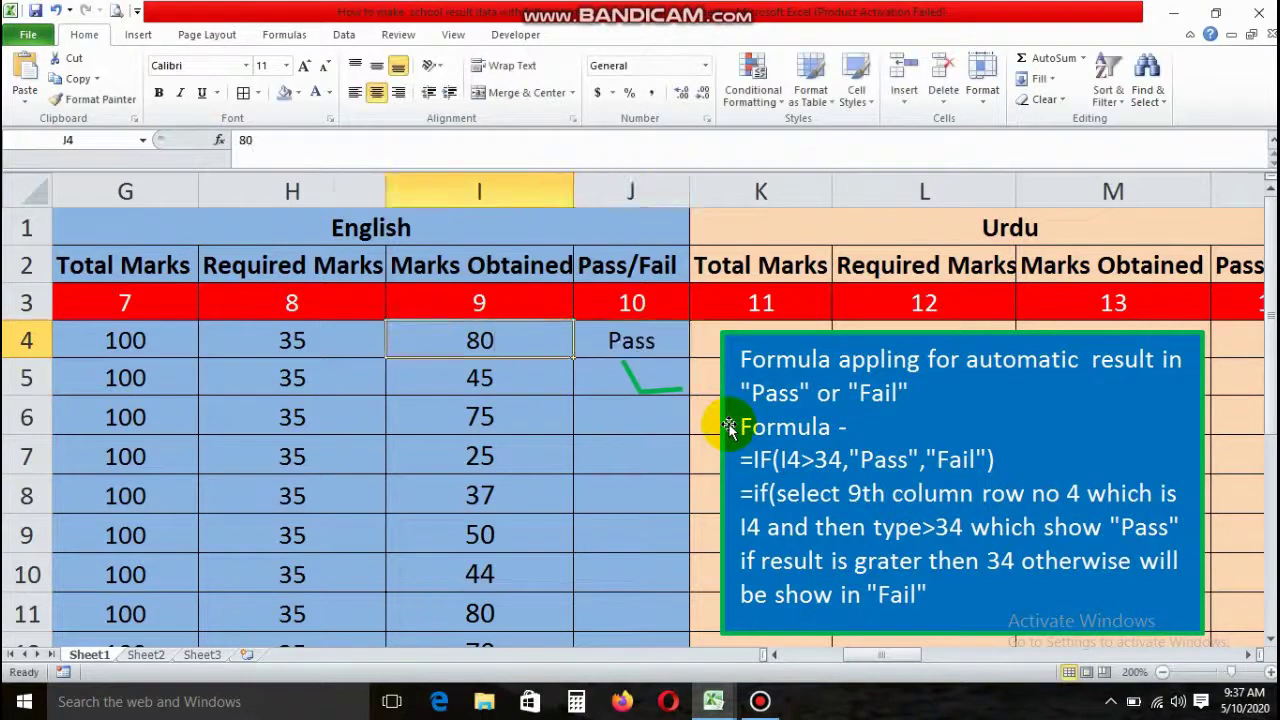
type("34")
key("Tab")
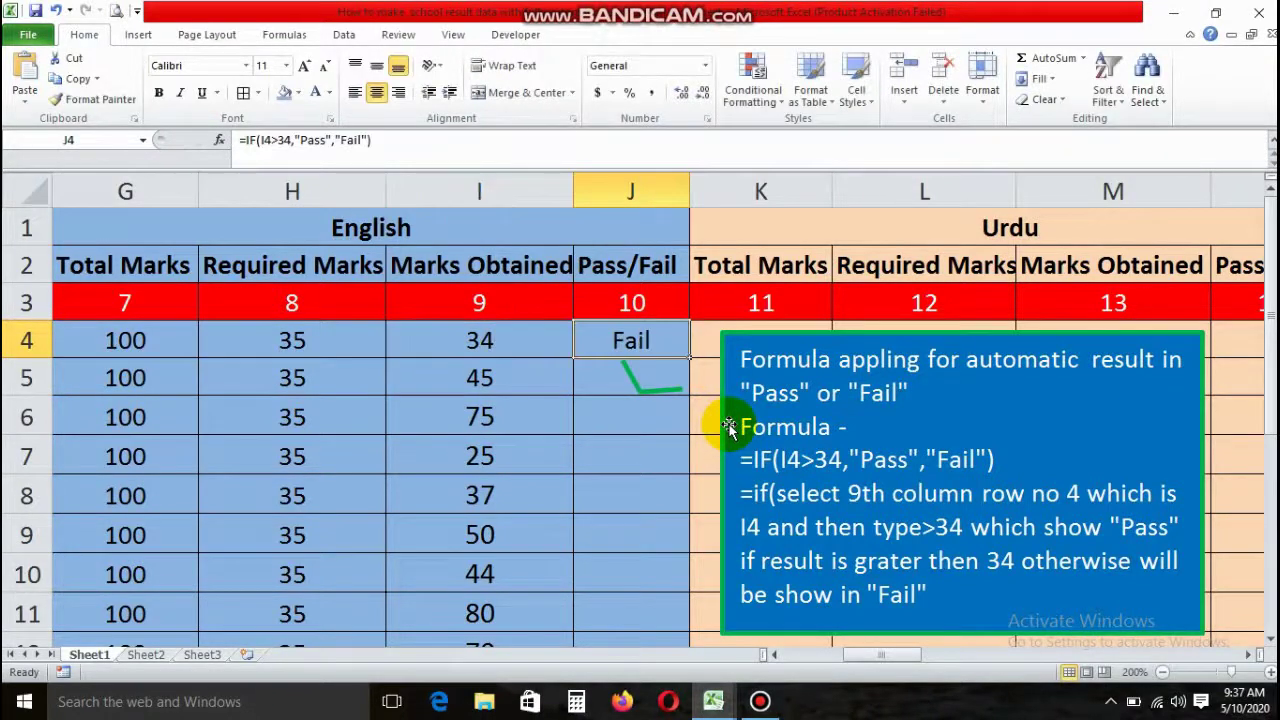
key("Left")
type("35")
key("Tab")
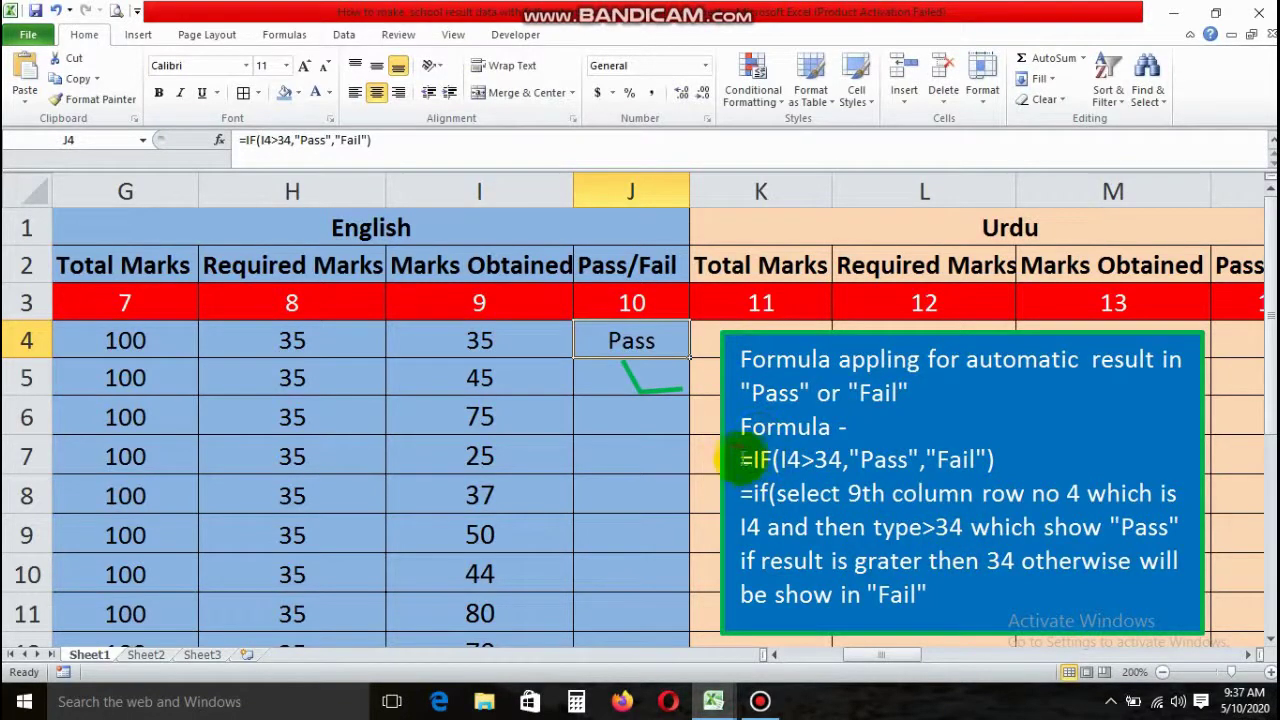
Step: Copy the Pass/Fail formula from J4 down column J to row 17
left_click(749, 457)
left_click_drag(745, 460, 985, 466)
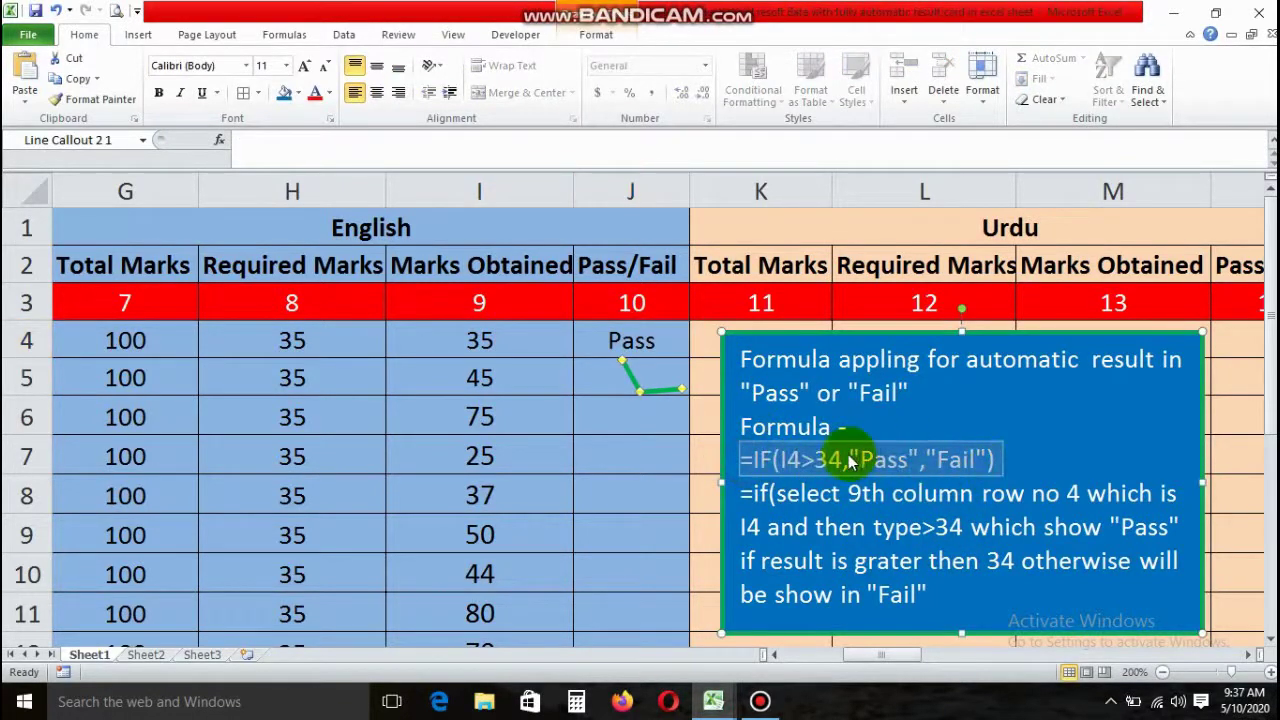
left_click(781, 527)
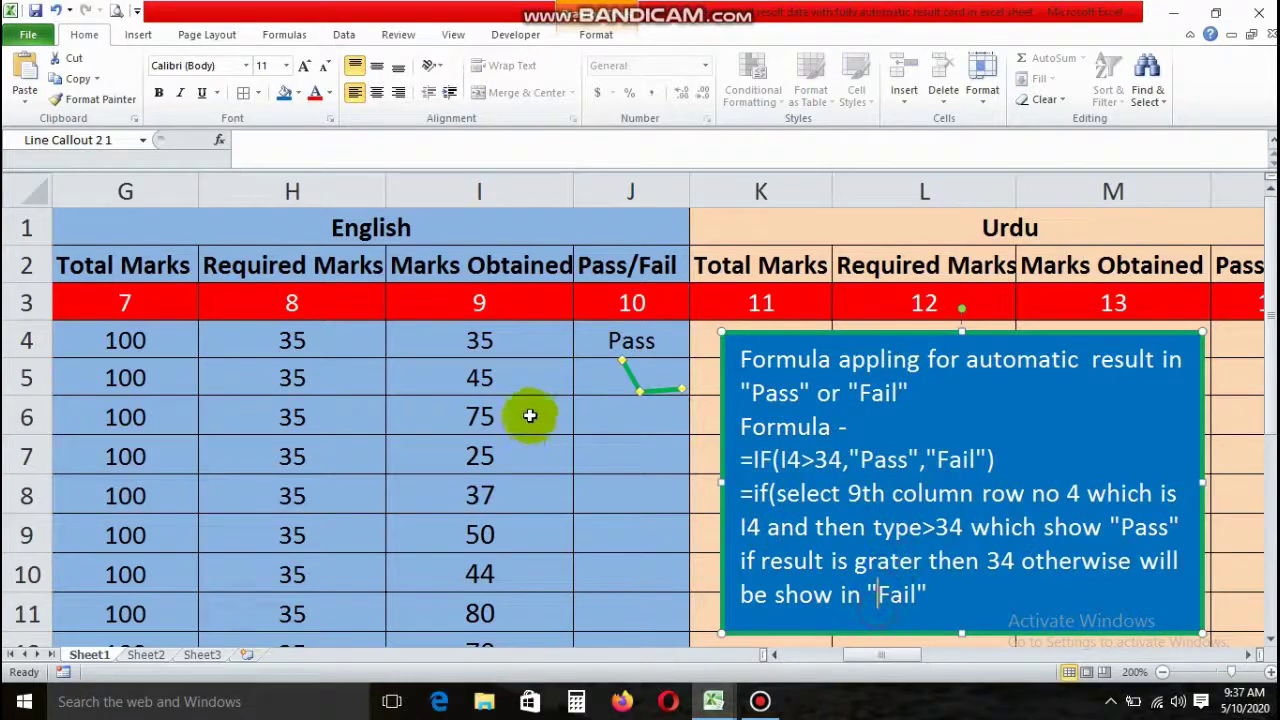
left_click(620, 340)
mouse_move(687, 357)
left_mouse_down()
mouse_move(655, 480)
mouse_move(640, 606)
mouse_move(650, 644)
mouse_move(654, 606)
left_mouse_up()
scroll(671, 520, "down", 1)
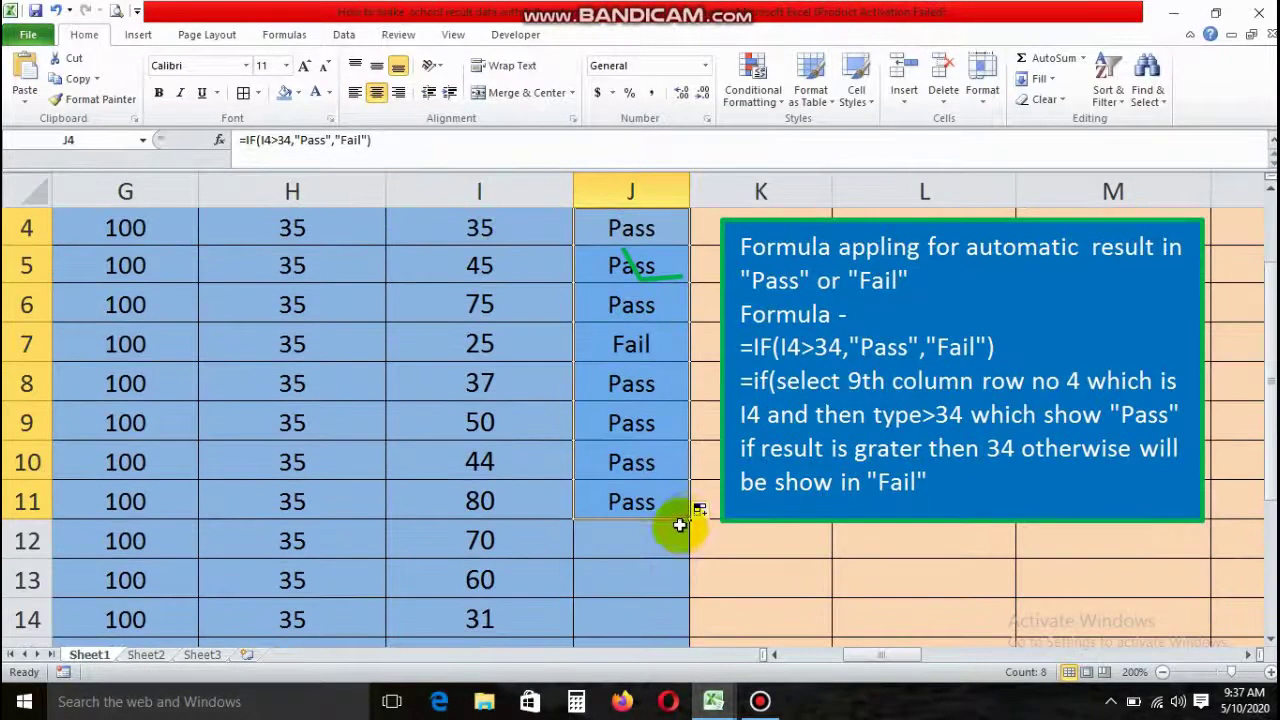
scroll(686, 443, "down", 1)
scroll(685, 403, "down", 3)
scroll(685, 403, "up", 2)
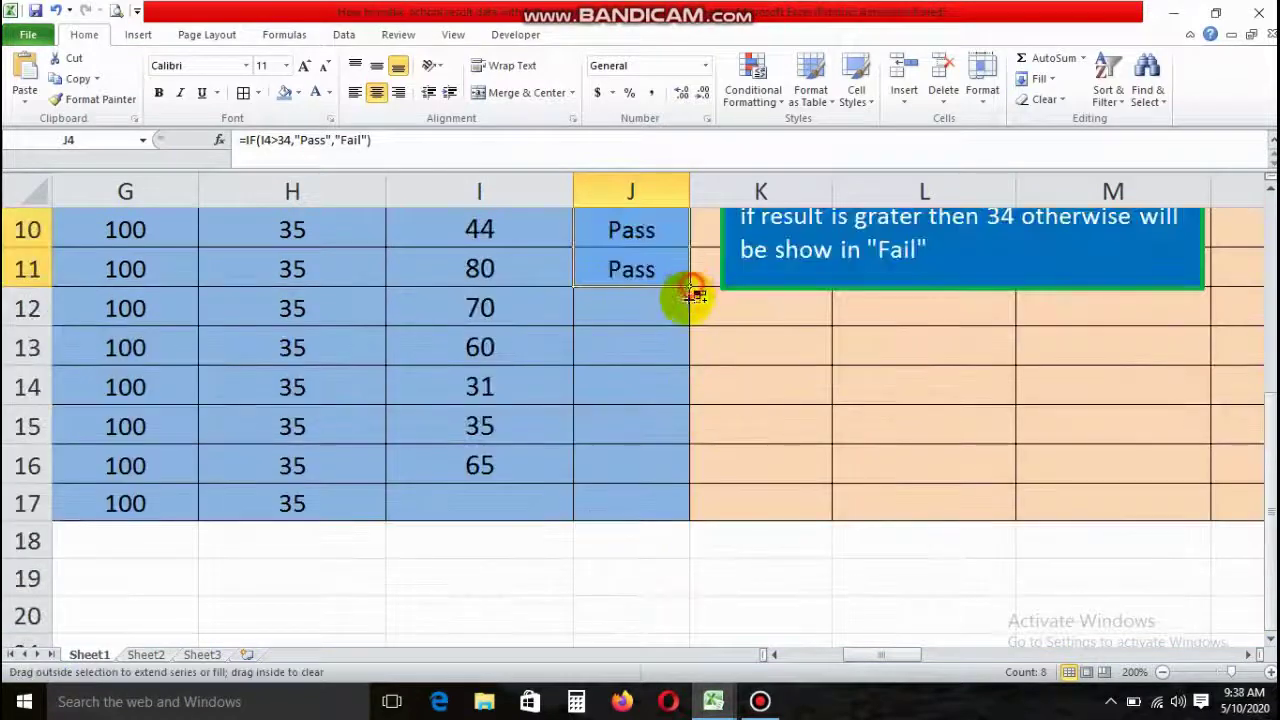
left_click_drag(691, 288, 660, 504)
Step: Enter 45 as the English mark in I17 and shift the formula note slightly right
left_click(489, 509)
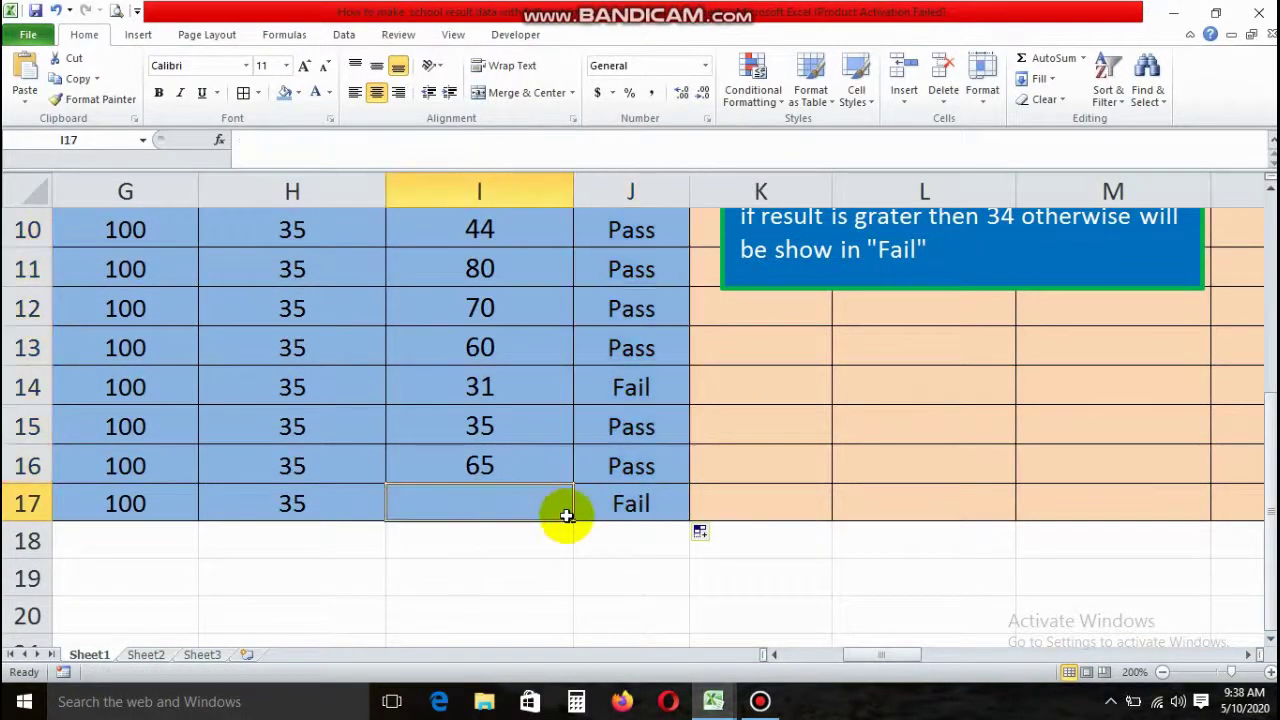
type("45")
key("Tab")
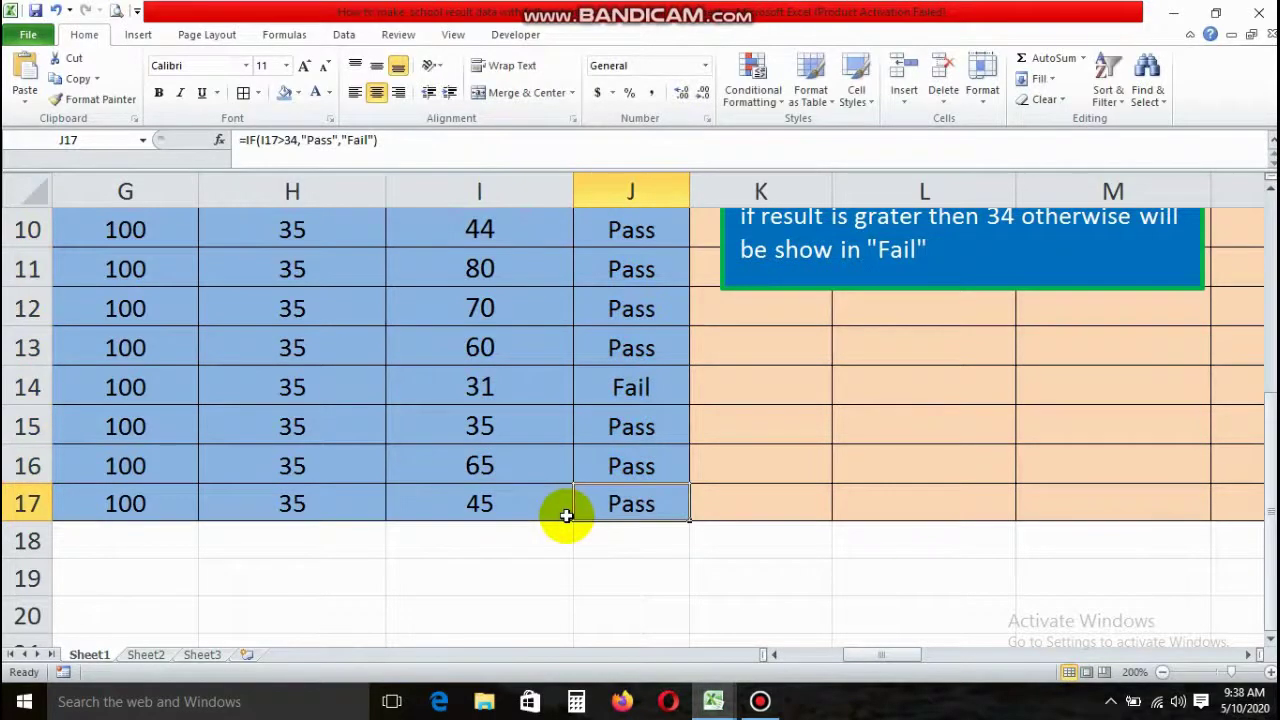
left_click(614, 463)
scroll(618, 465, "up", 3)
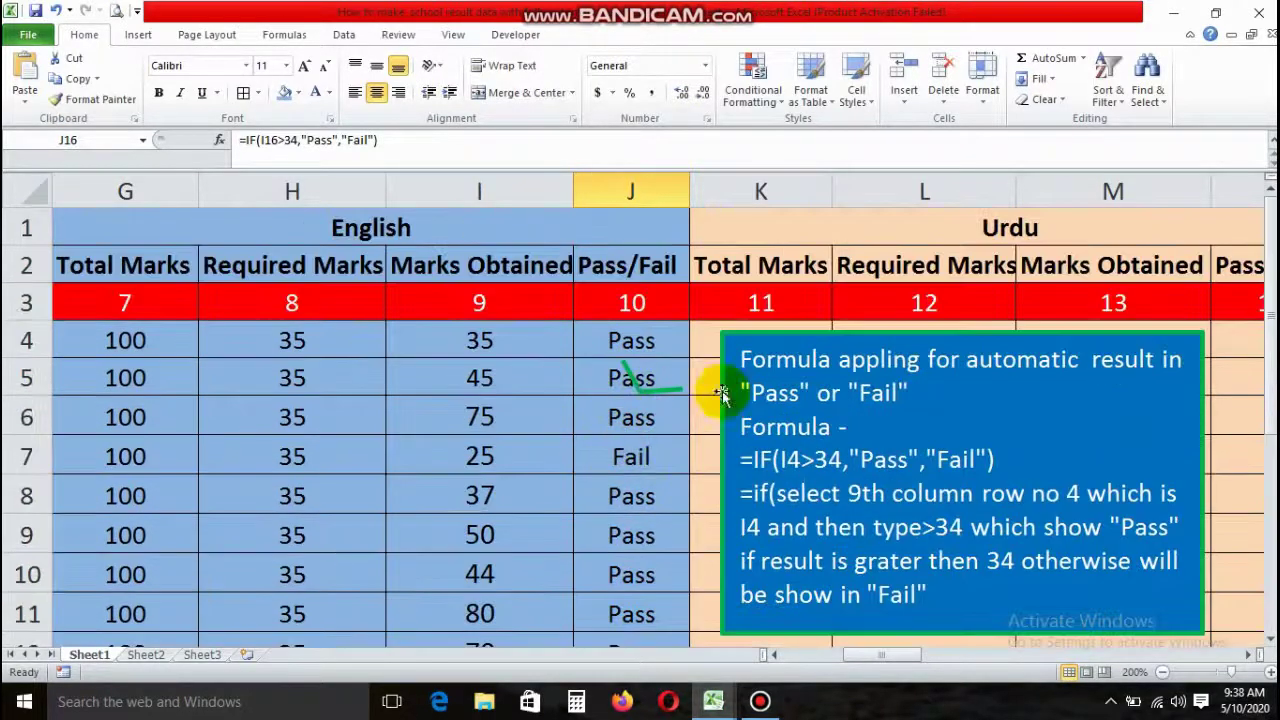
left_click_drag(755, 340, 821, 345)
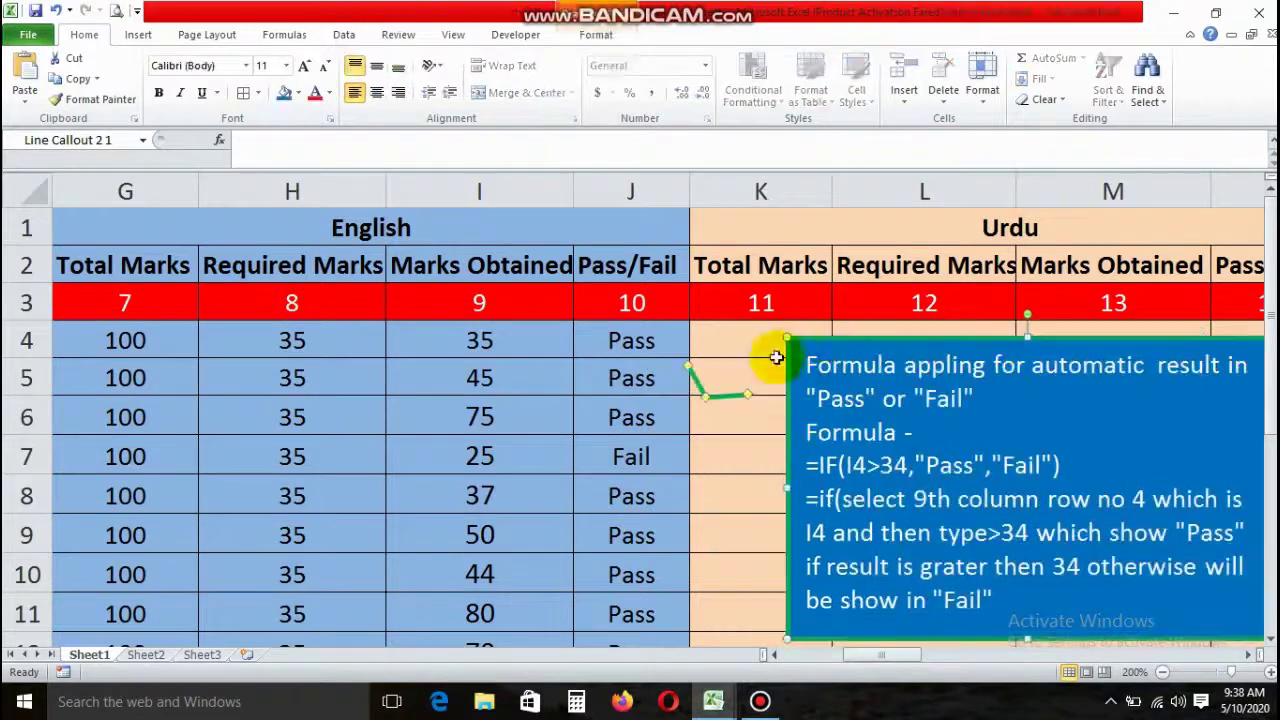
Step: Copy the marks, move the formula note clear of the Urdu block, and paste them into K4
left_click(648, 373)
key("ctrl+c")
scroll(648, 373, "right", 2)
left_click(455, 340)
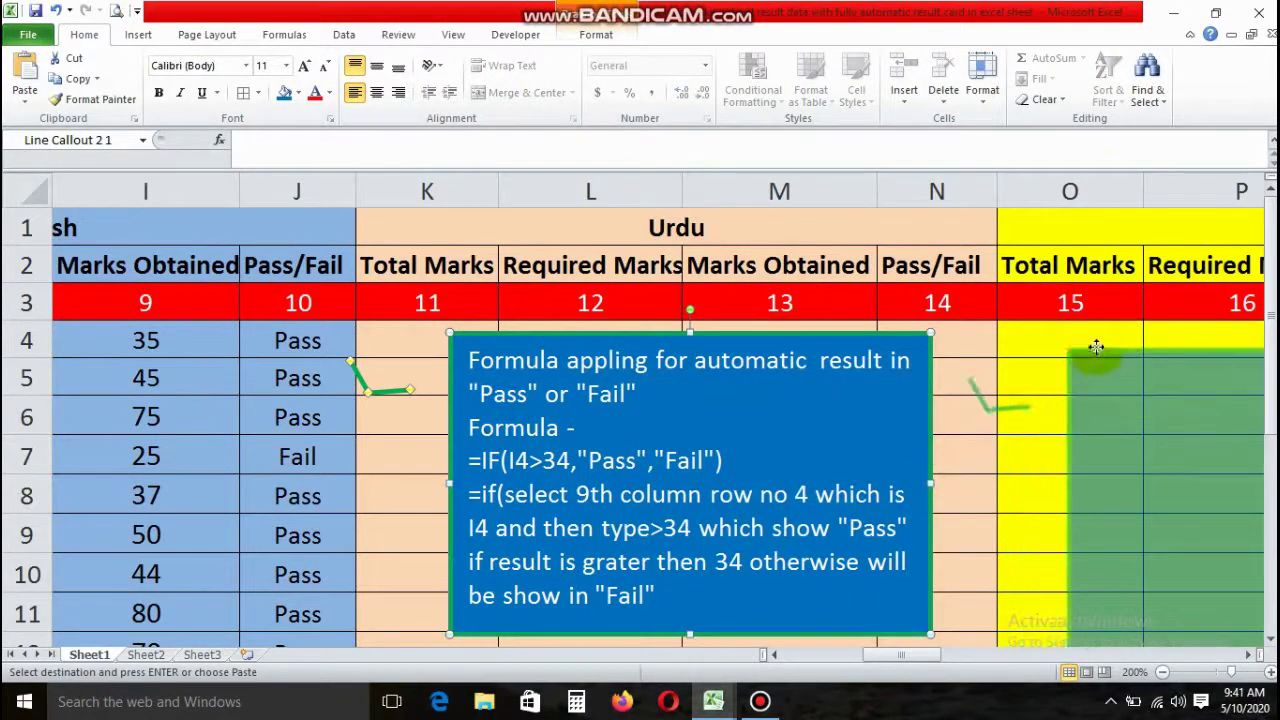
left_click_drag(478, 333, 1096, 335)
left_click(446, 343)
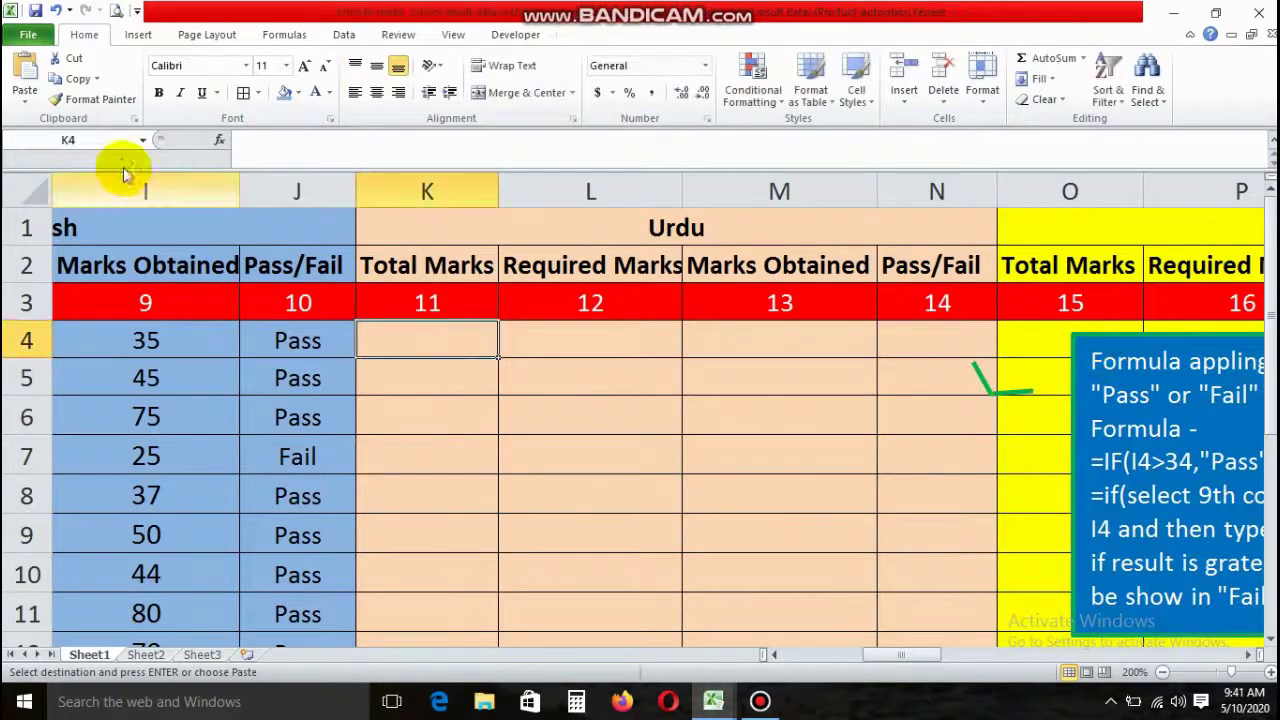
left_click(24, 70)
Step: Check the pasted Urdu marks and enter =IF(M4>34,"Pass","Fail") in N4
left_click(590, 345)
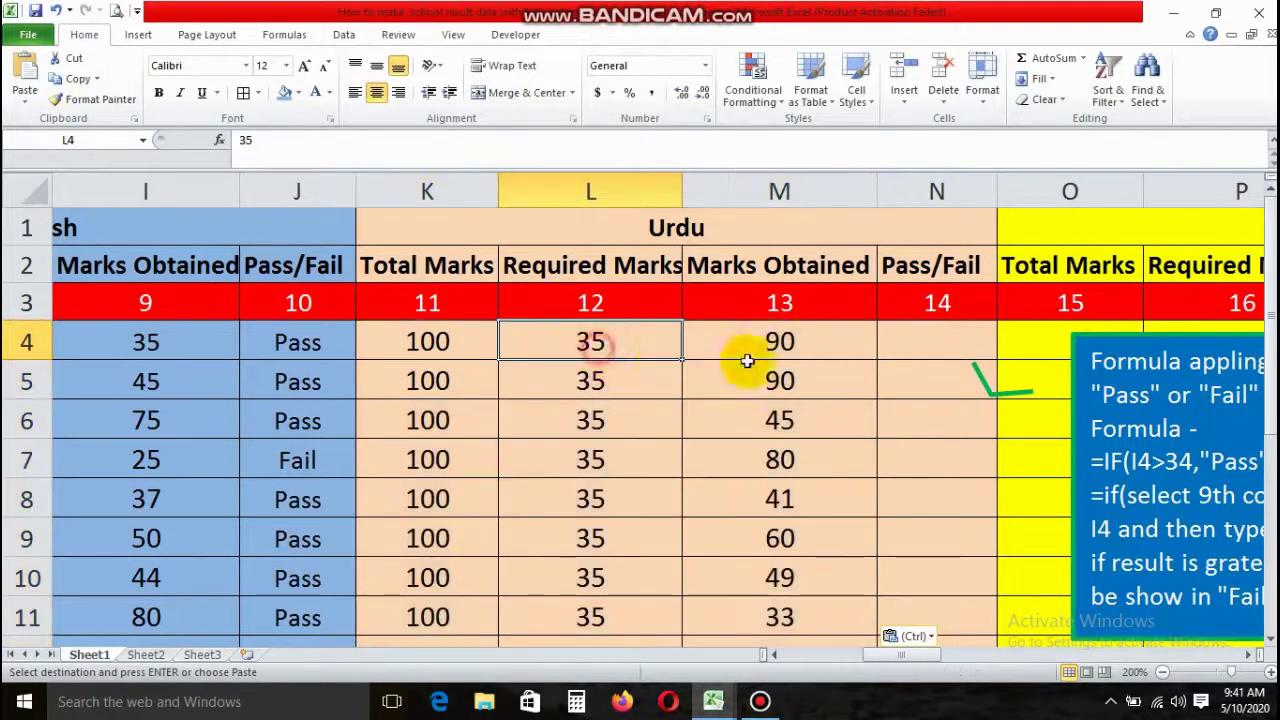
left_click(755, 352)
scroll(980, 393, "down", 3)
scroll(980, 393, "up", 4)
left_click(943, 343)
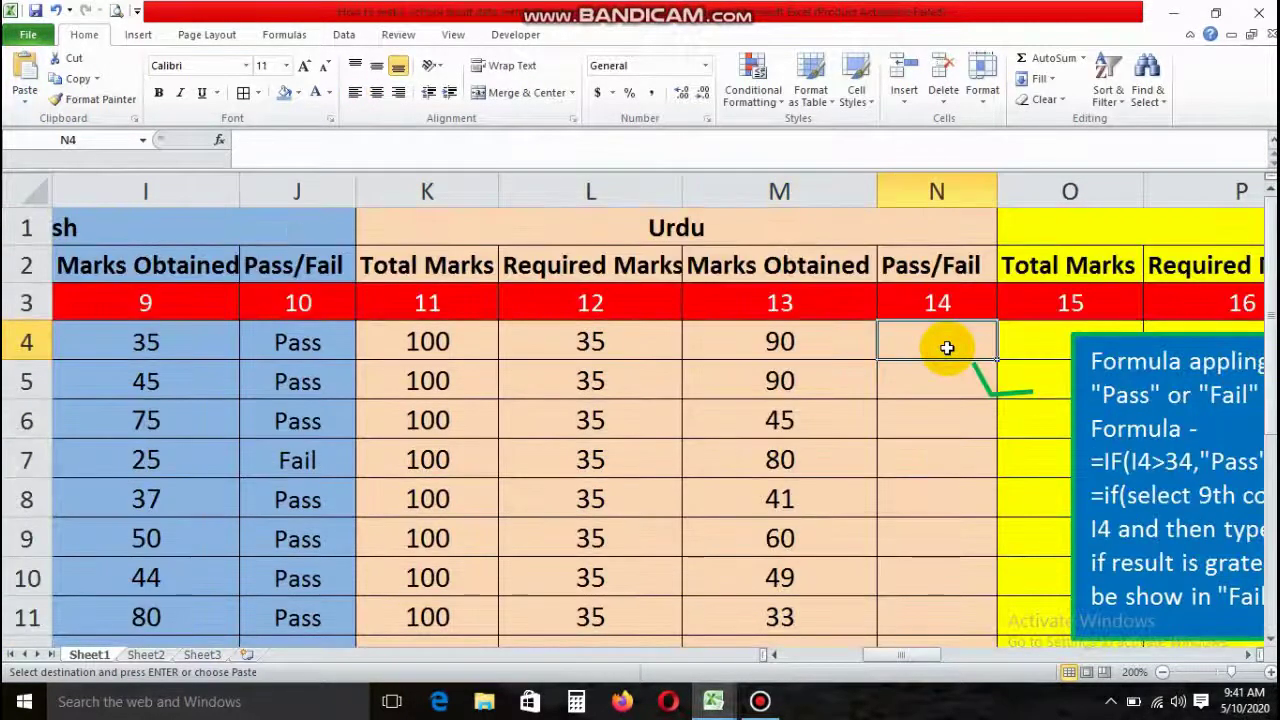
type("=if(M")
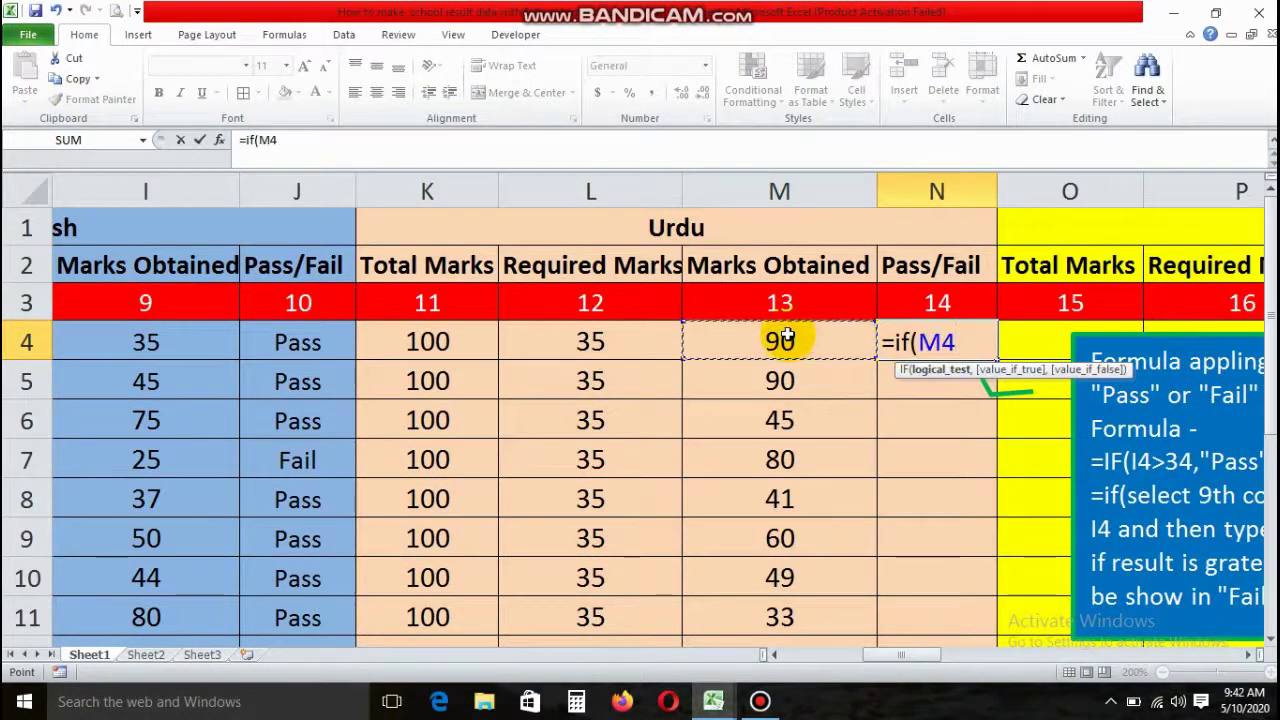
type("4,\"Pass\",\"Fai")
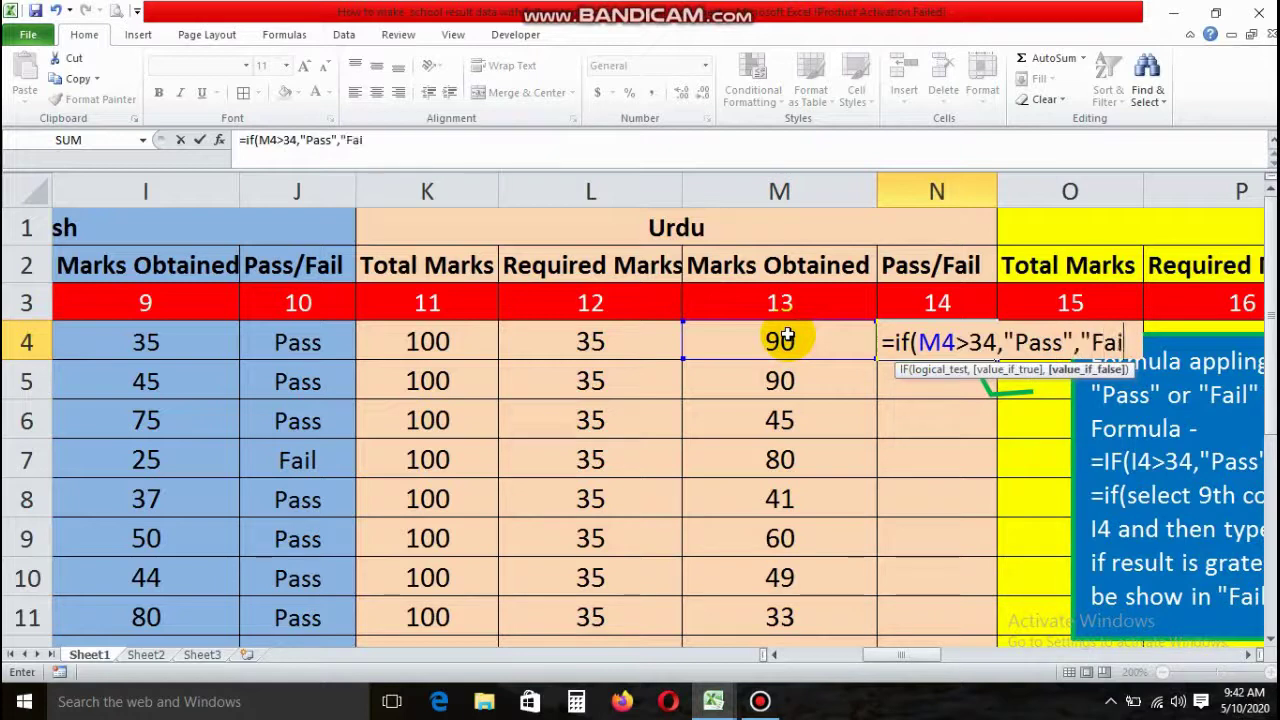
type(")")
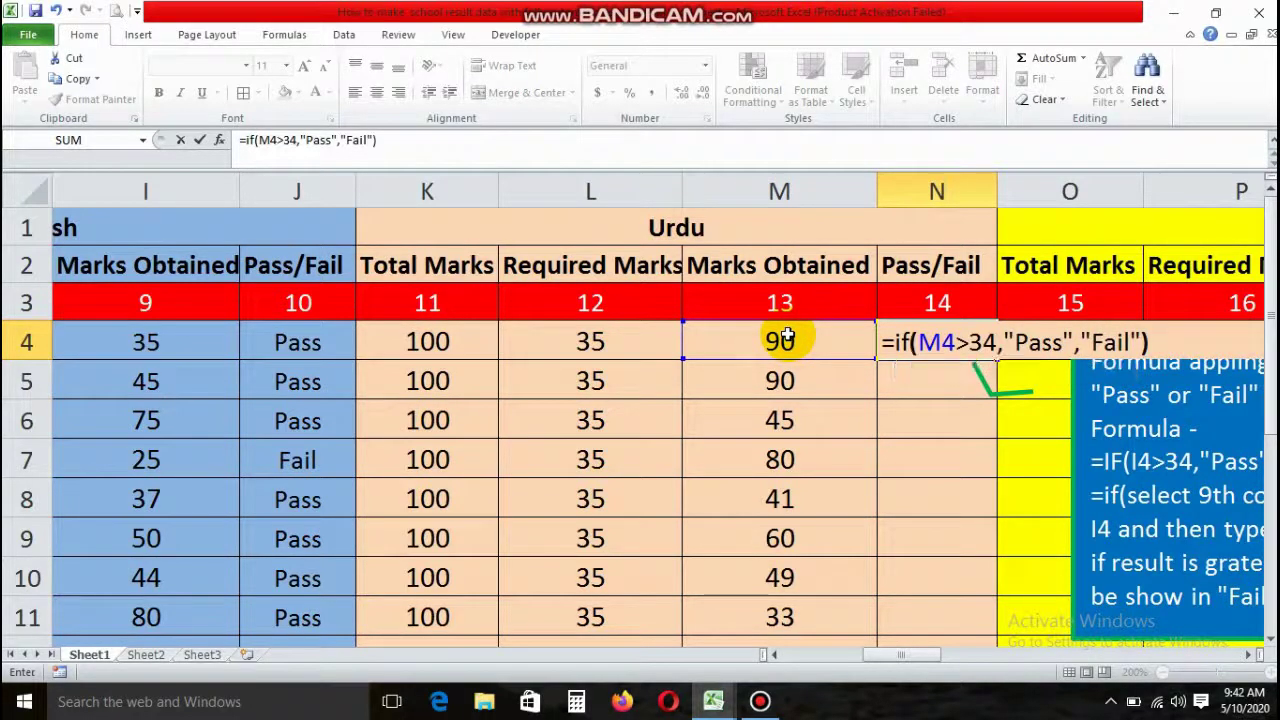
key("Return")
Step: Centre the Pass result in N4 and fill the formula down to N17
left_click(908, 345)
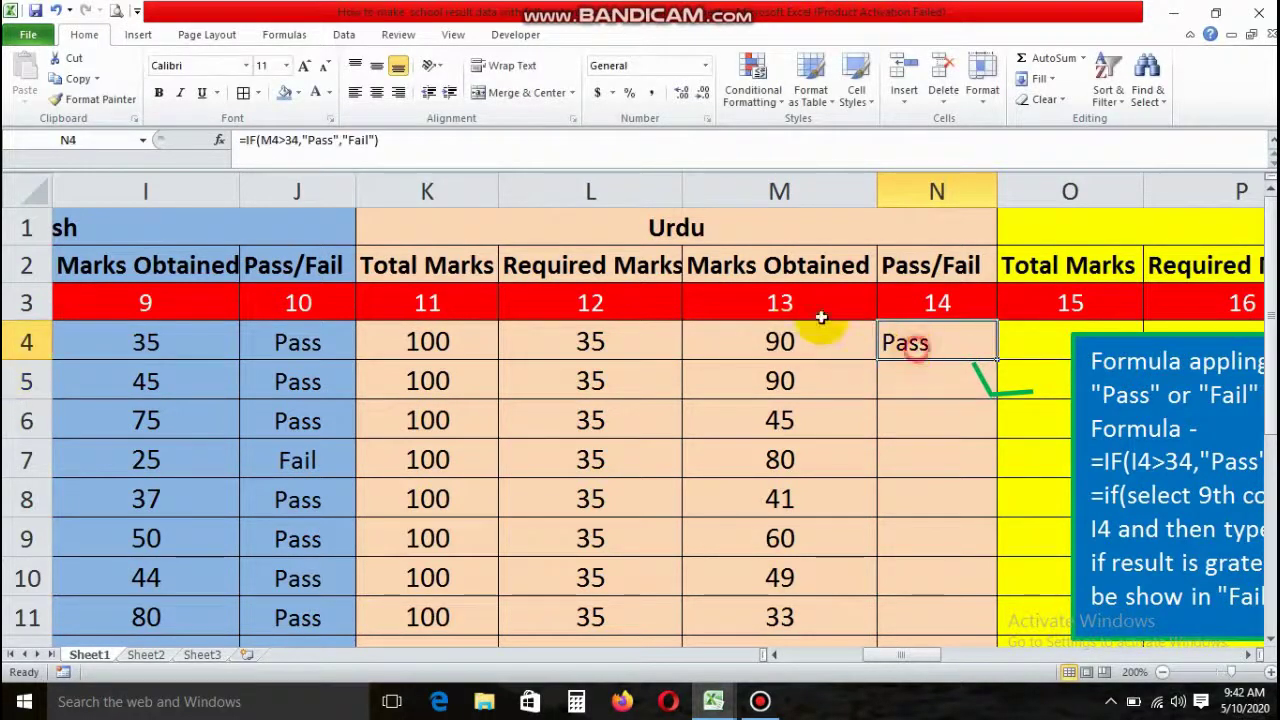
left_click(377, 92)
left_click(850, 348)
left_click(942, 343)
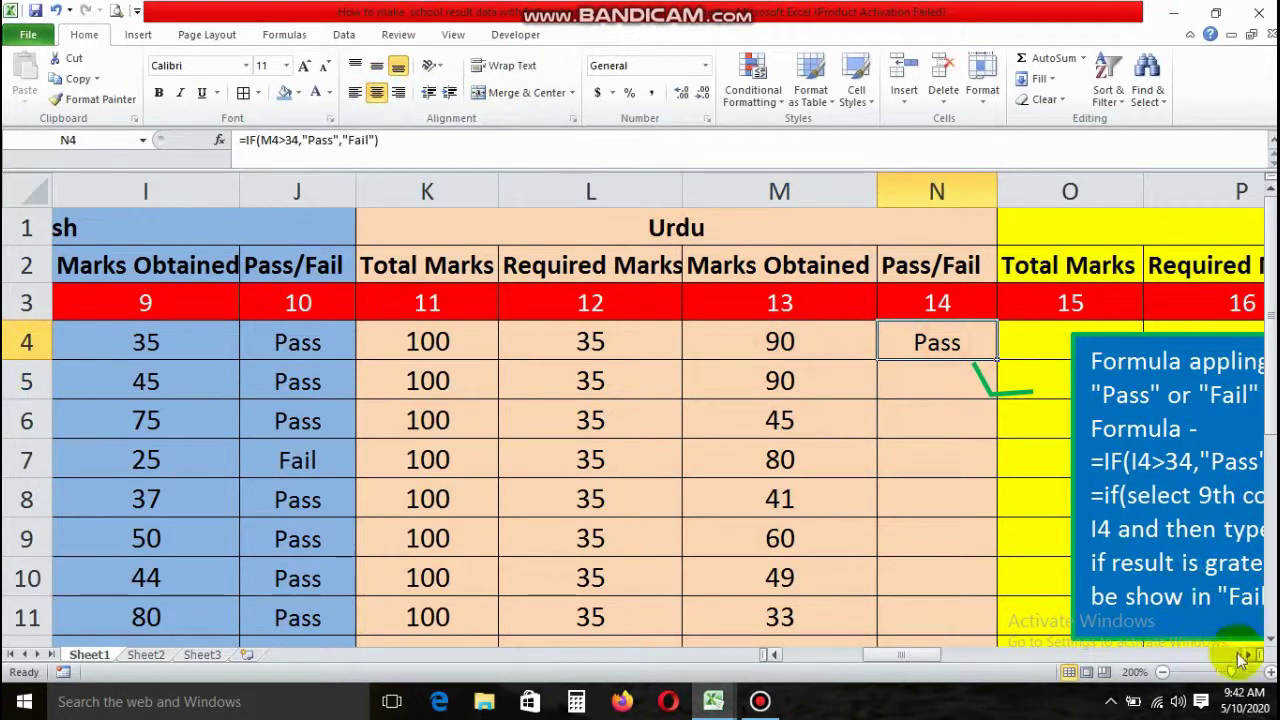
left_click_drag(997, 360, 985, 603)
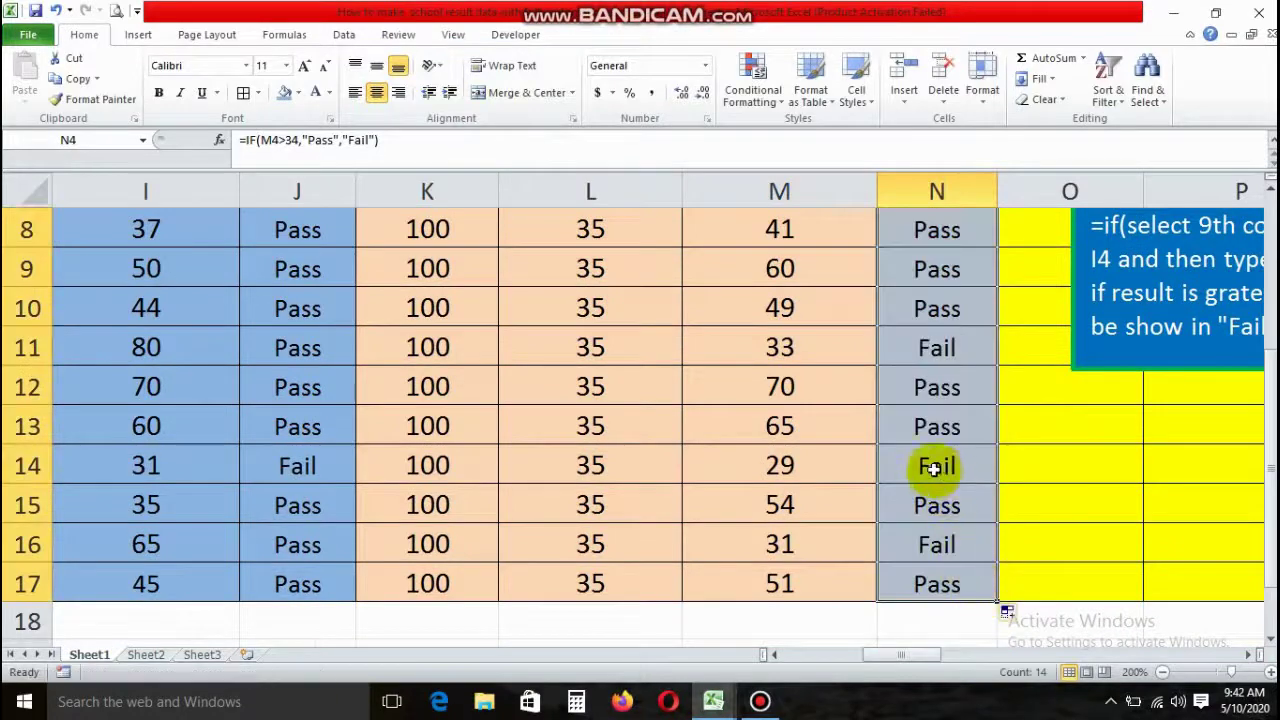
scroll(940, 450, "up", 3)
left_click(940, 420)
left_click(1000, 390)
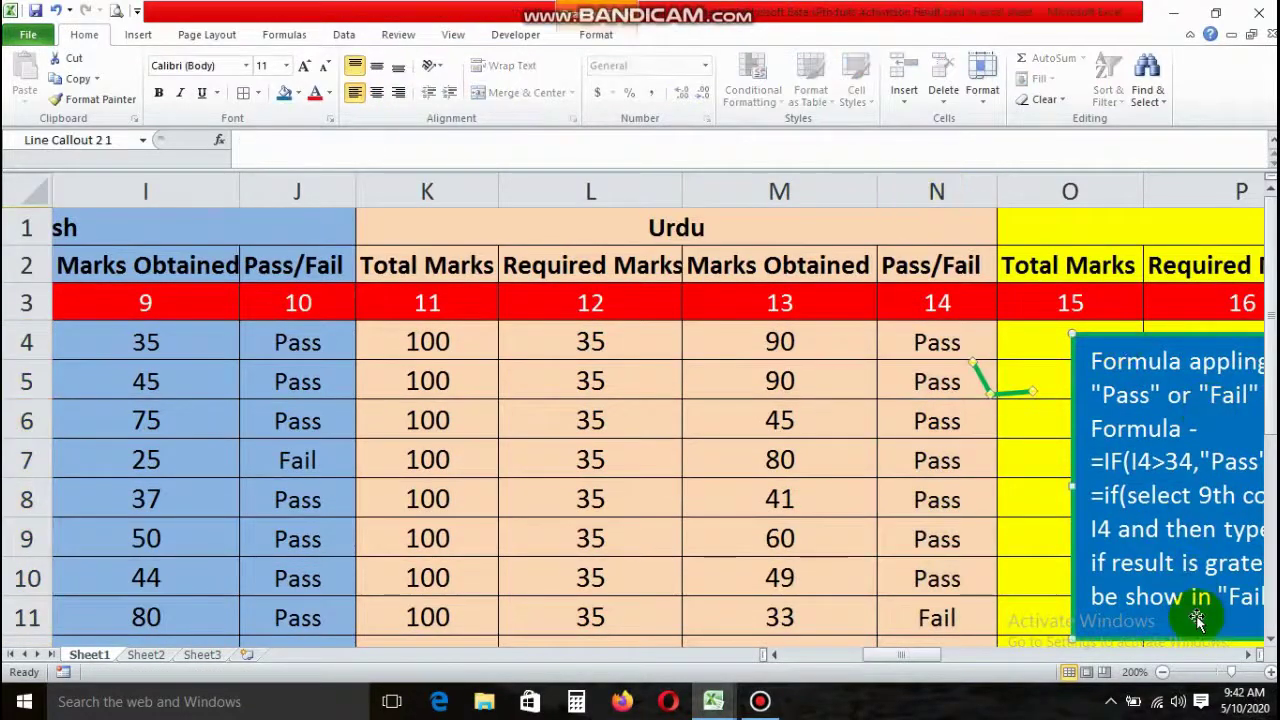
scroll(1234, 640, "right", 8)
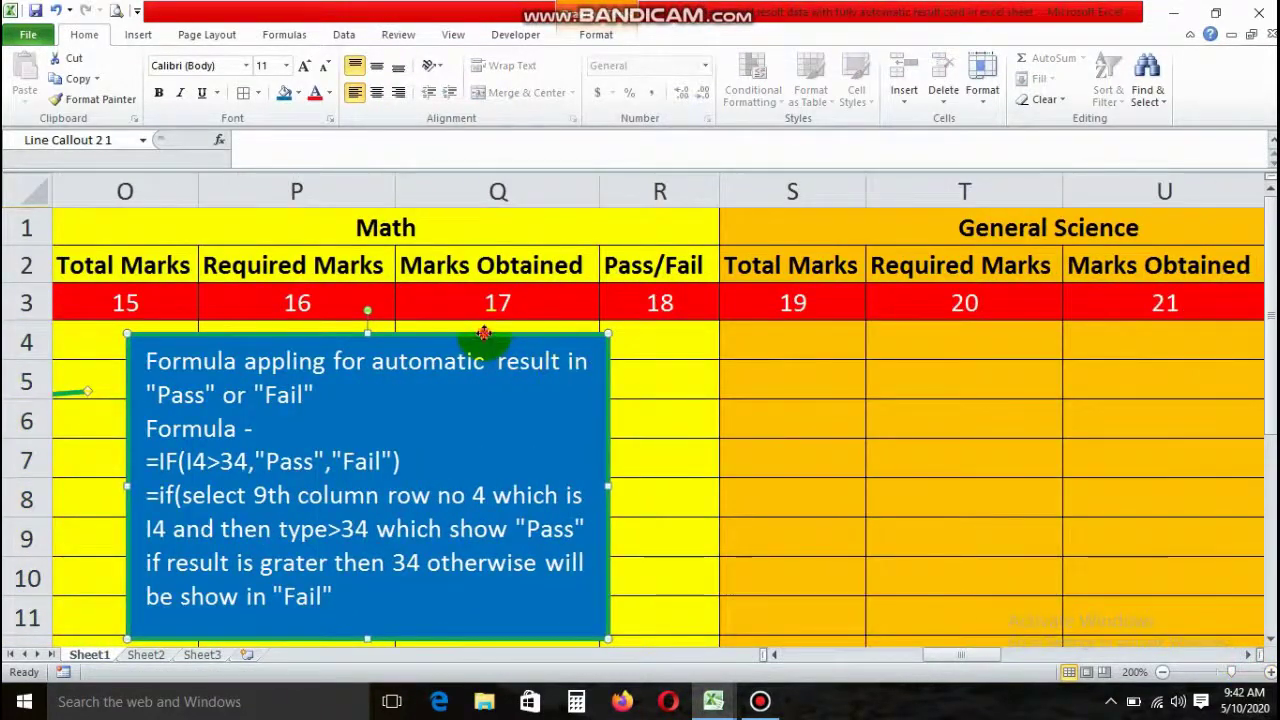
Step: Move the formula note over column S and copy the marks for the Math block
mouse_move(485, 335)
left_mouse_down()
mouse_move(1177, 322)
mouse_move(1167, 327)
left_mouse_up()
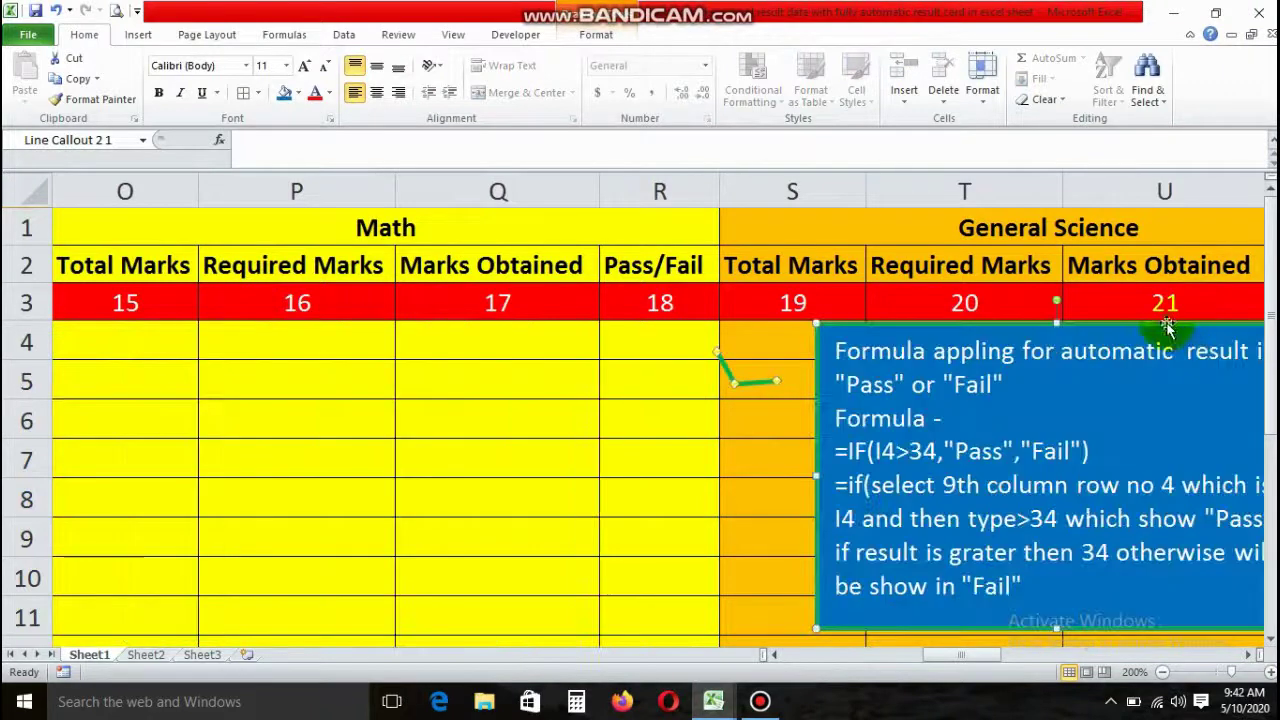
left_click(163, 328)
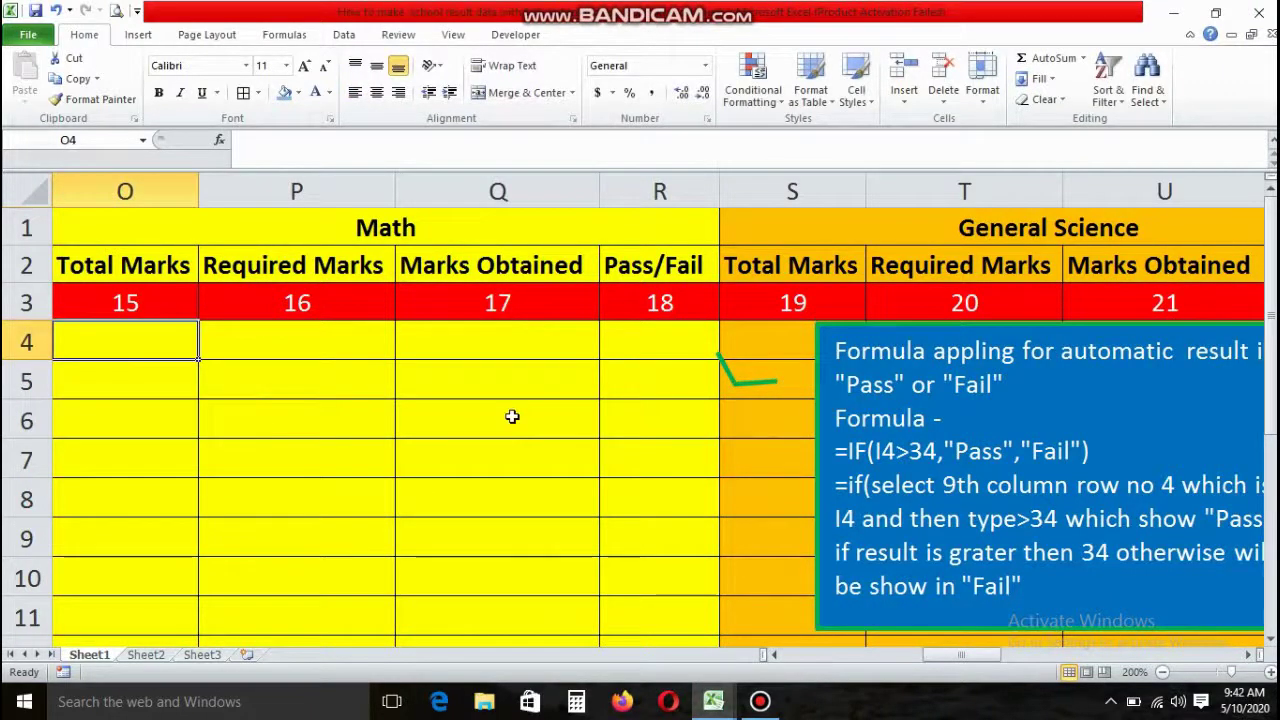
key("ctrl+c")
left_click_drag(818, 340, 752, 345)
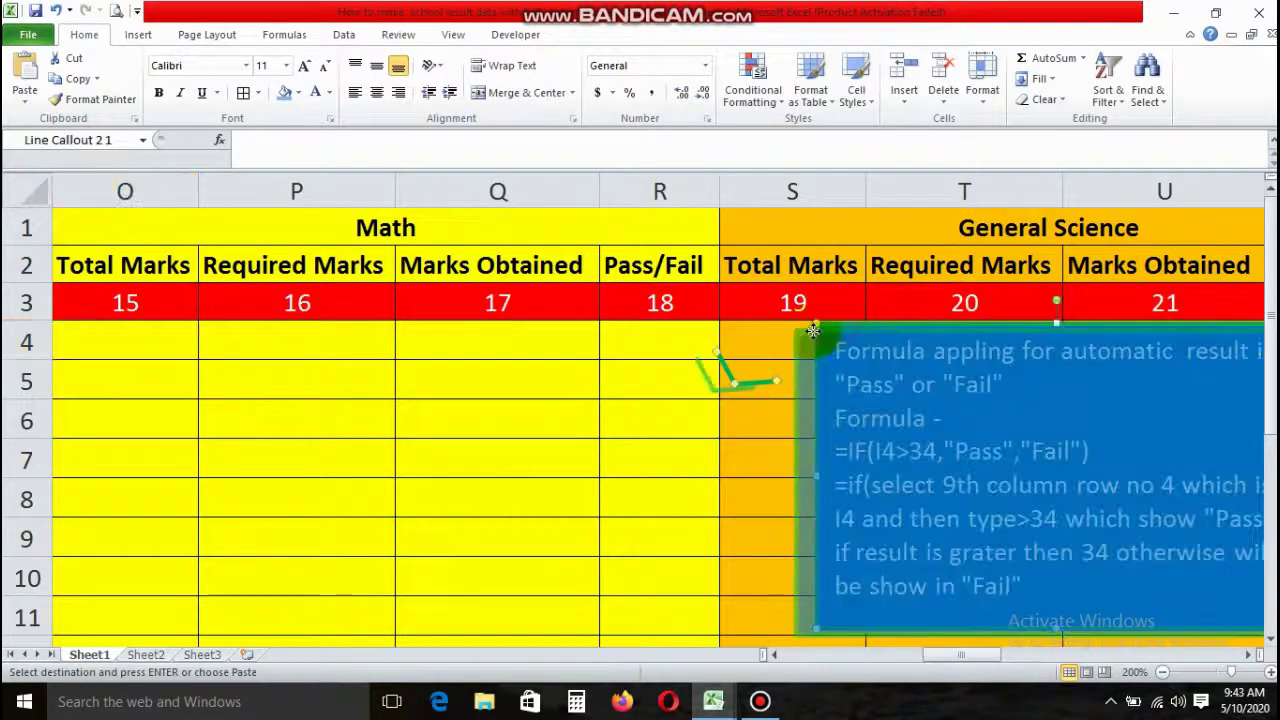
Step: Paste the marks into O4 as values only (Total 100, Required 35, marks 90, 60, 64…)
left_click(167, 335)
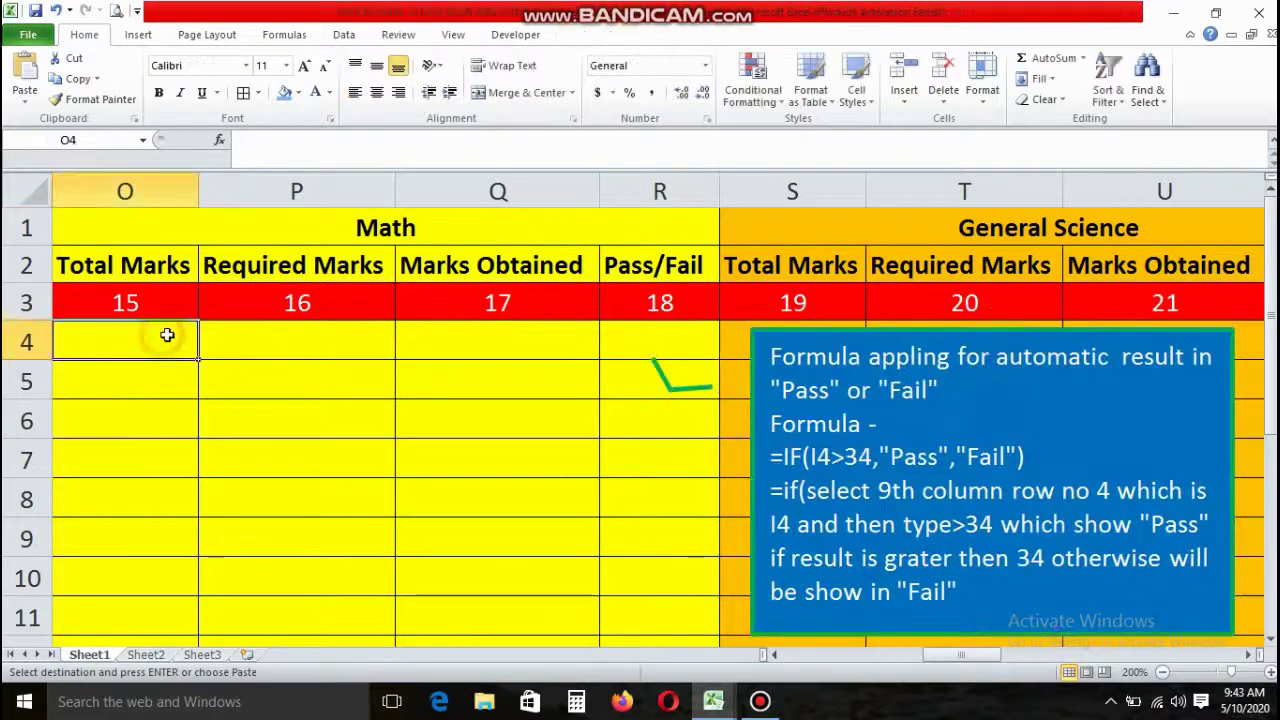
left_click(22, 100)
left_click(45, 290)
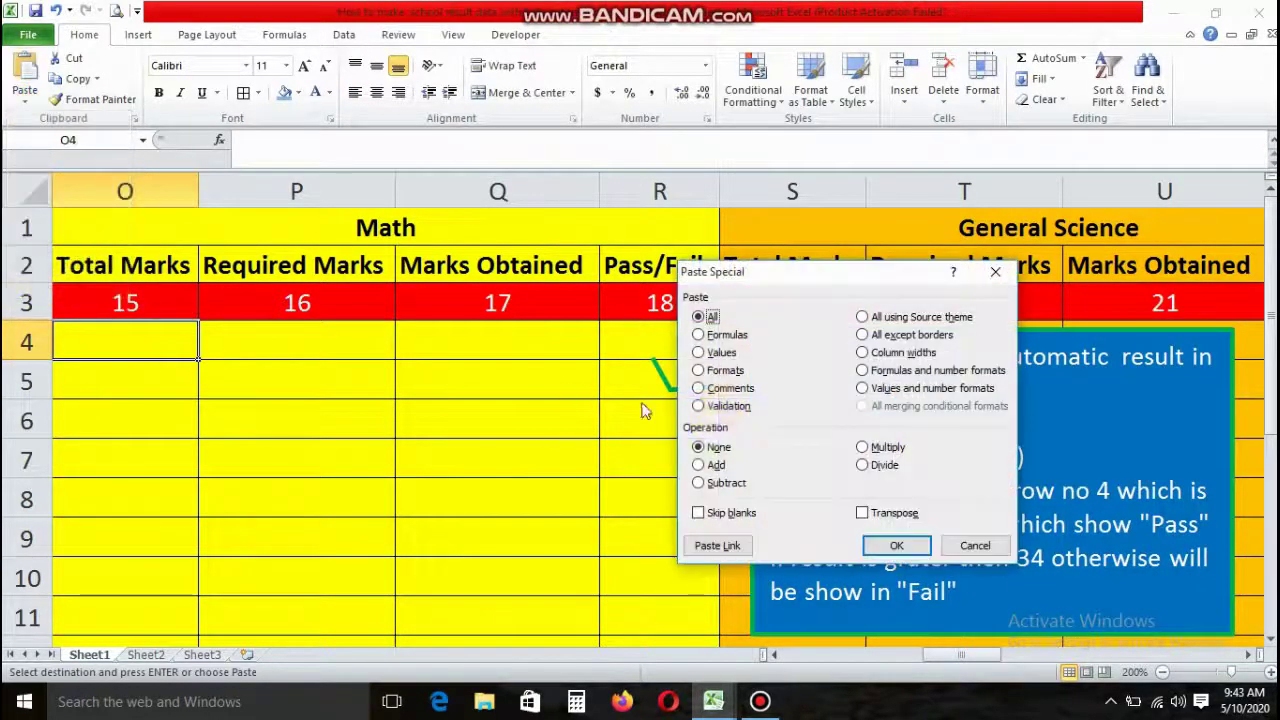
left_click(715, 352)
left_click(889, 543)
left_click(471, 480)
scroll(443, 478, "down", 2)
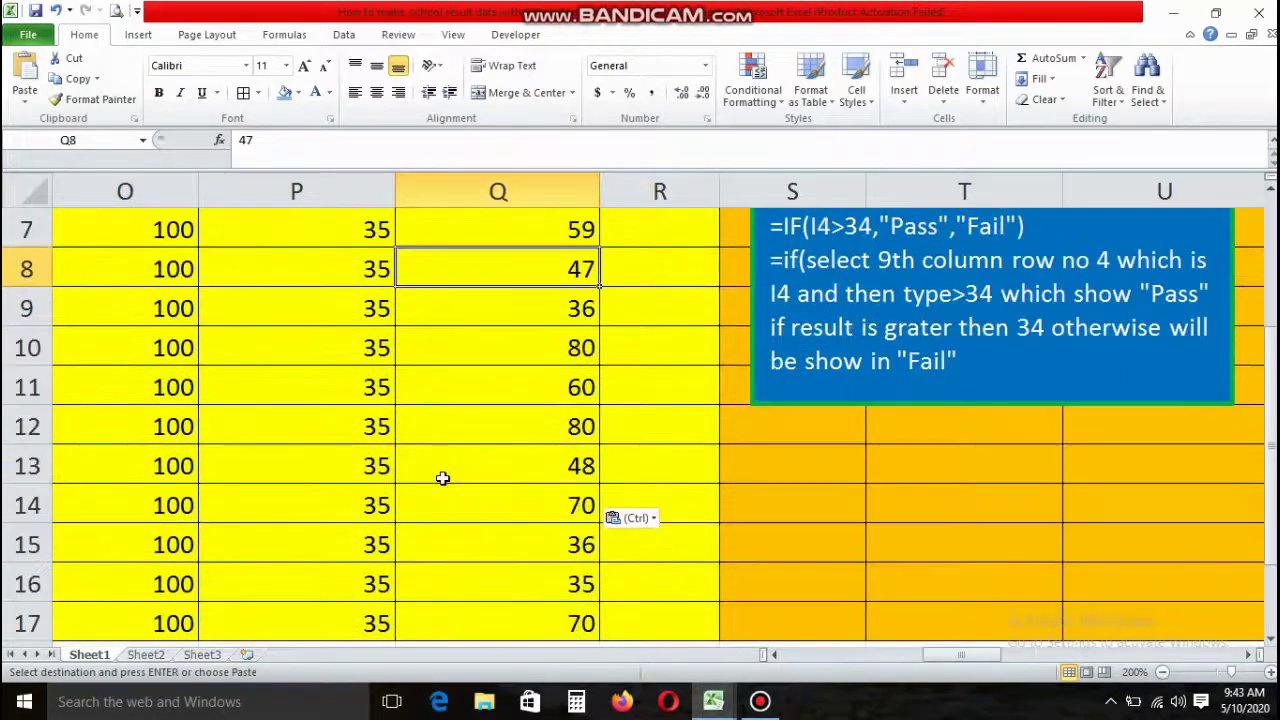
scroll(443, 478, "up", 2)
Step: Centre the Math marks in O4:Q17
left_click_drag(149, 331, 481, 667)
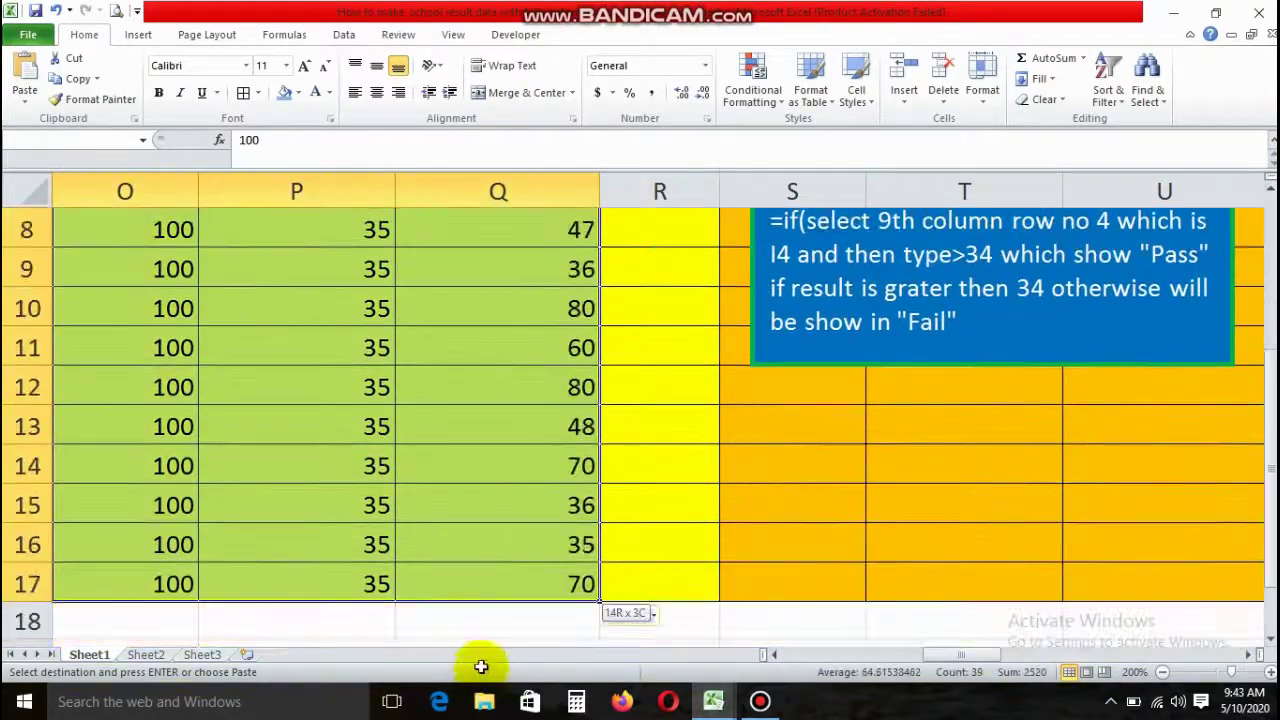
left_click(376, 92)
scroll(318, 420, "up", 2)
left_click(318, 420)
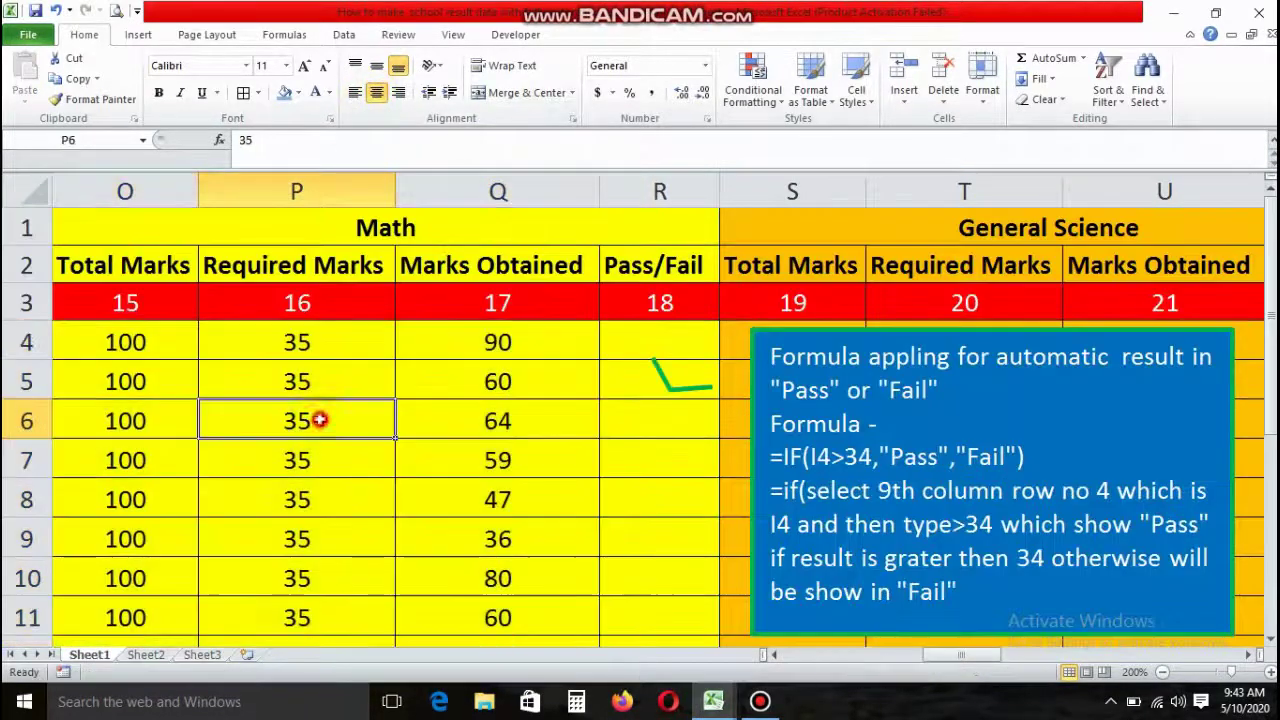
Step: Start the Pass/Fail formula =if(Q4, in R4
left_click(640, 345)
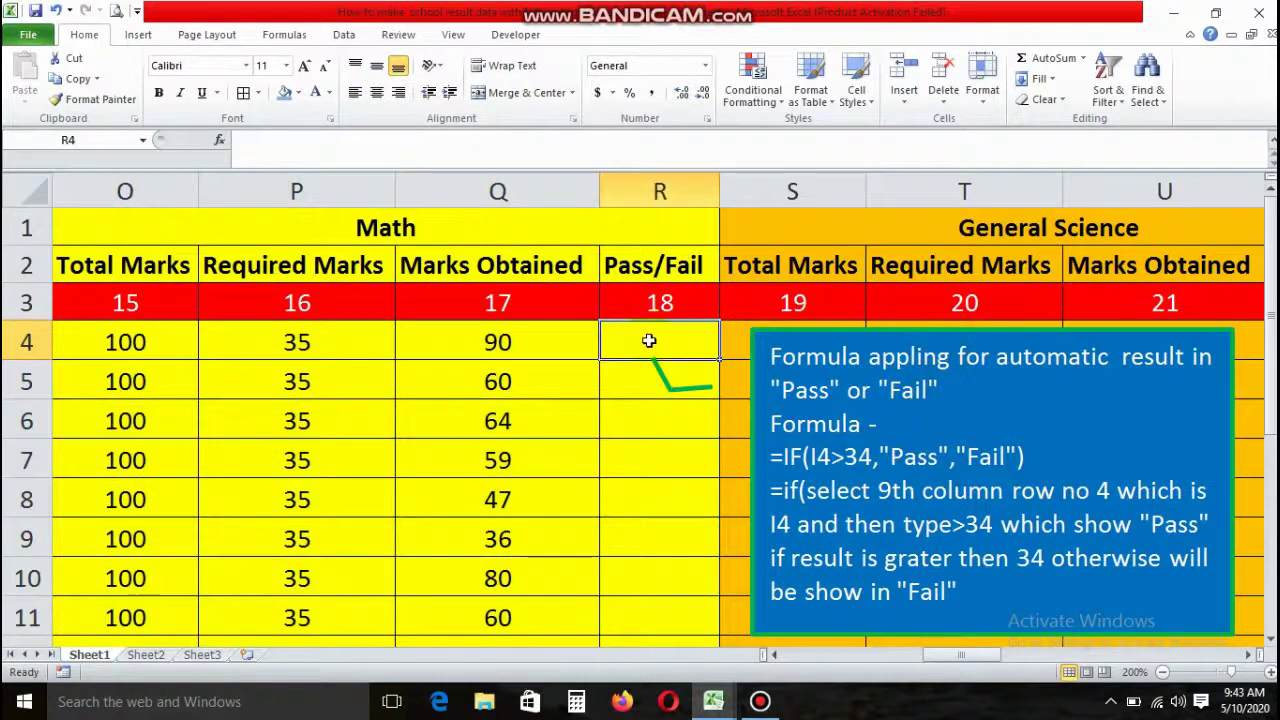
left_click(324, 150)
type("=")
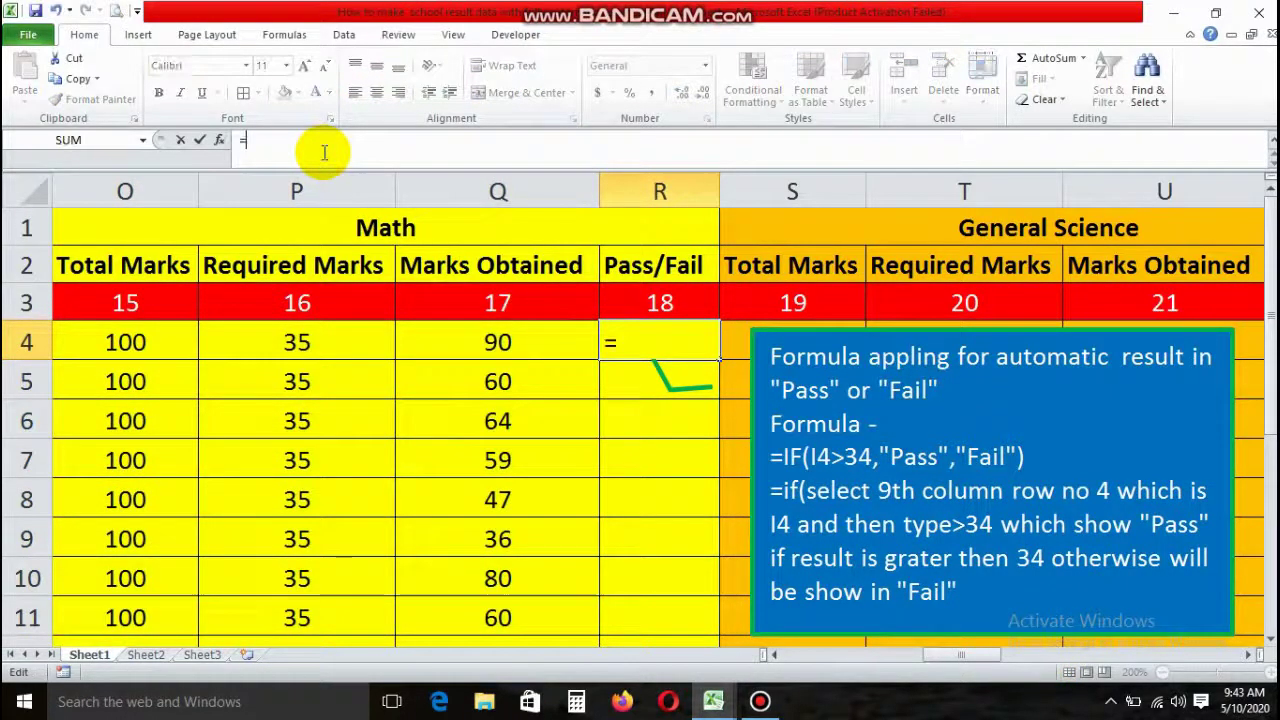
type("if(")
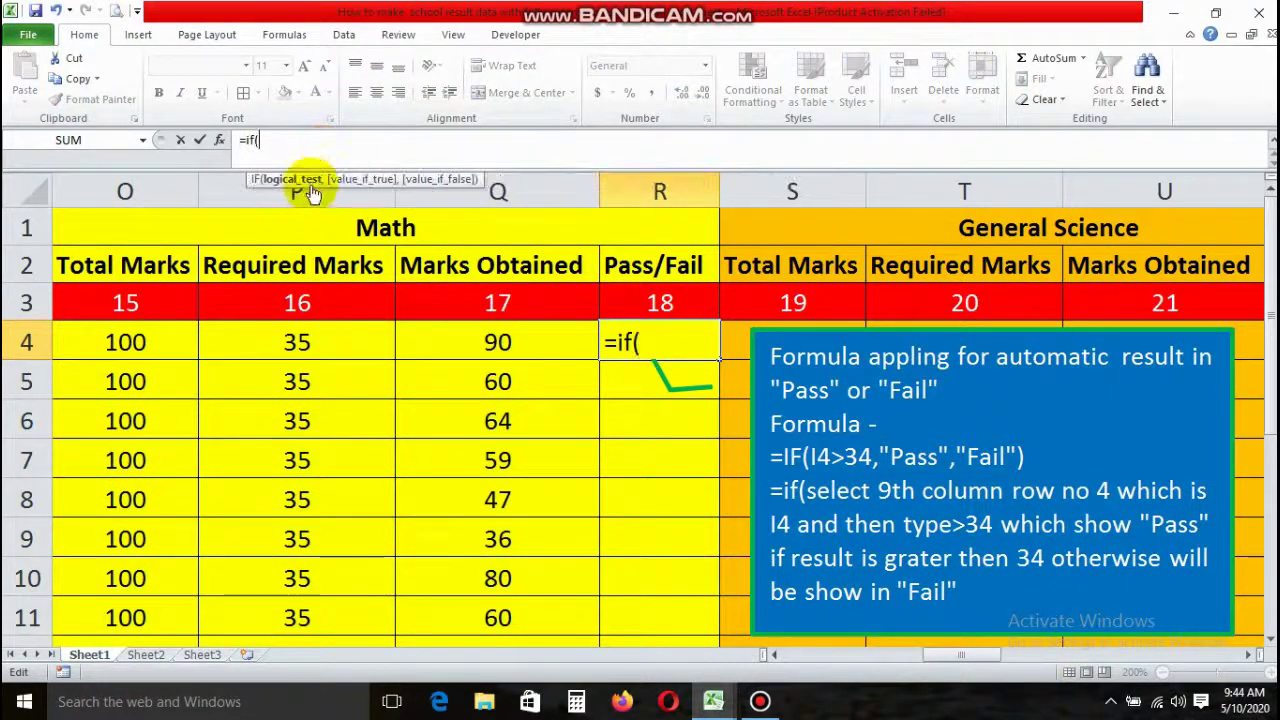
left_click(508, 342)
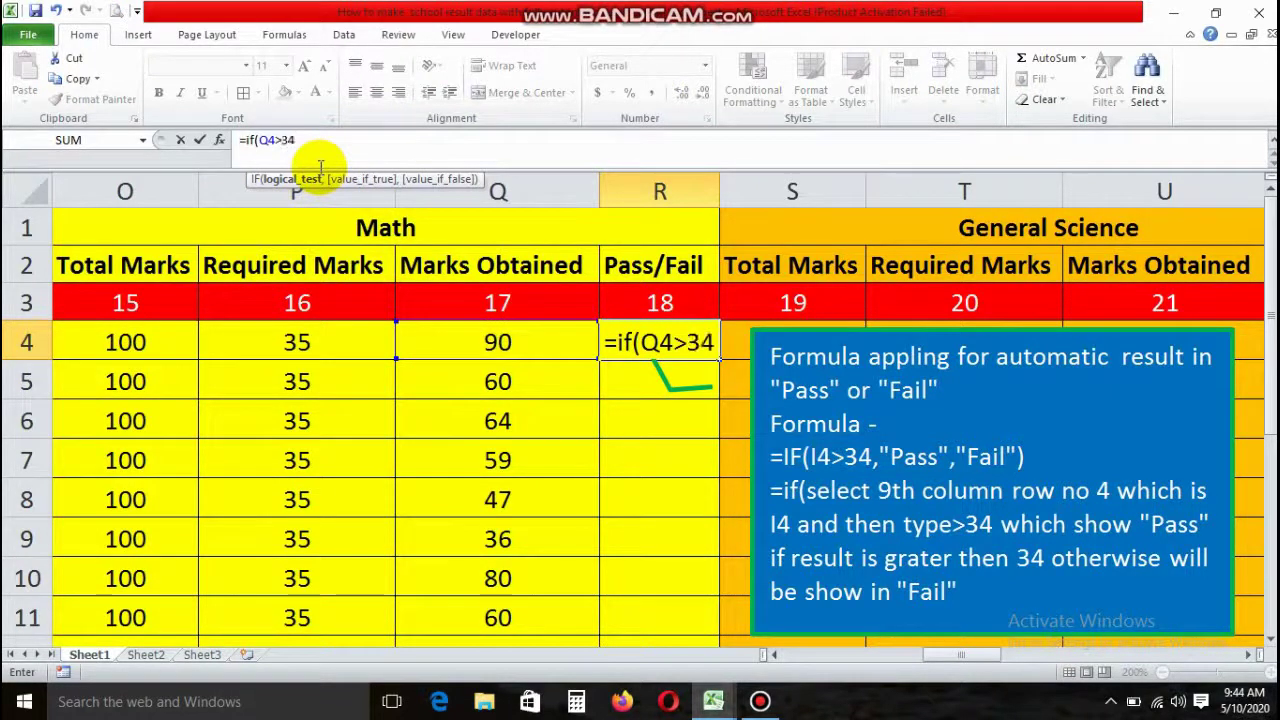
type(",\"Pass\",\"Fail")
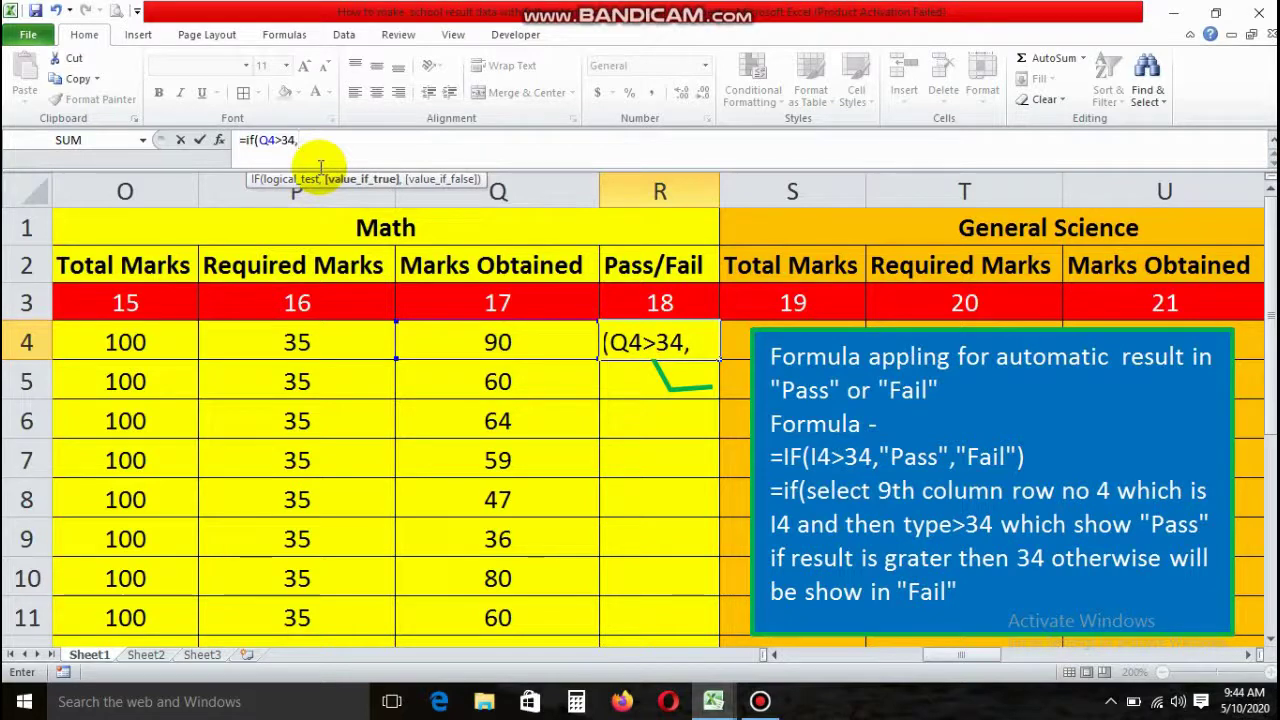
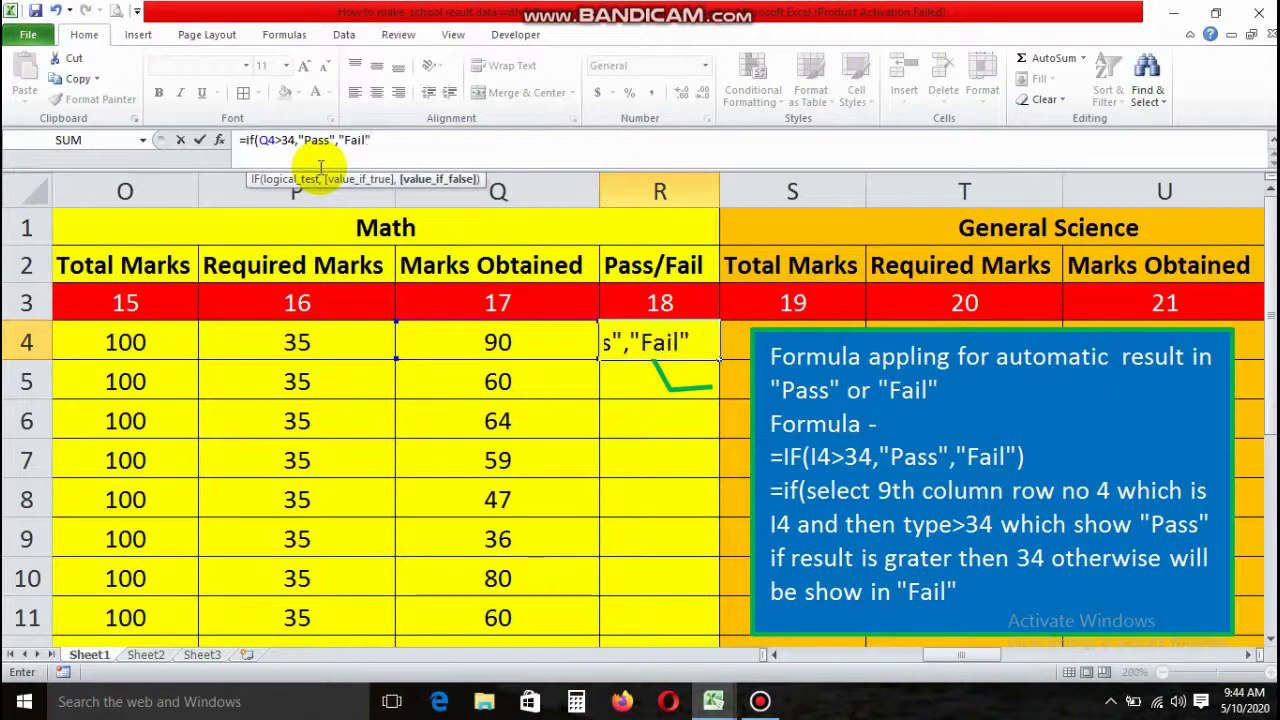
Step: Commit =IF(Q4>34,"Pass","Fail") in R4, centre it, and fill it down to R17
key("Return")
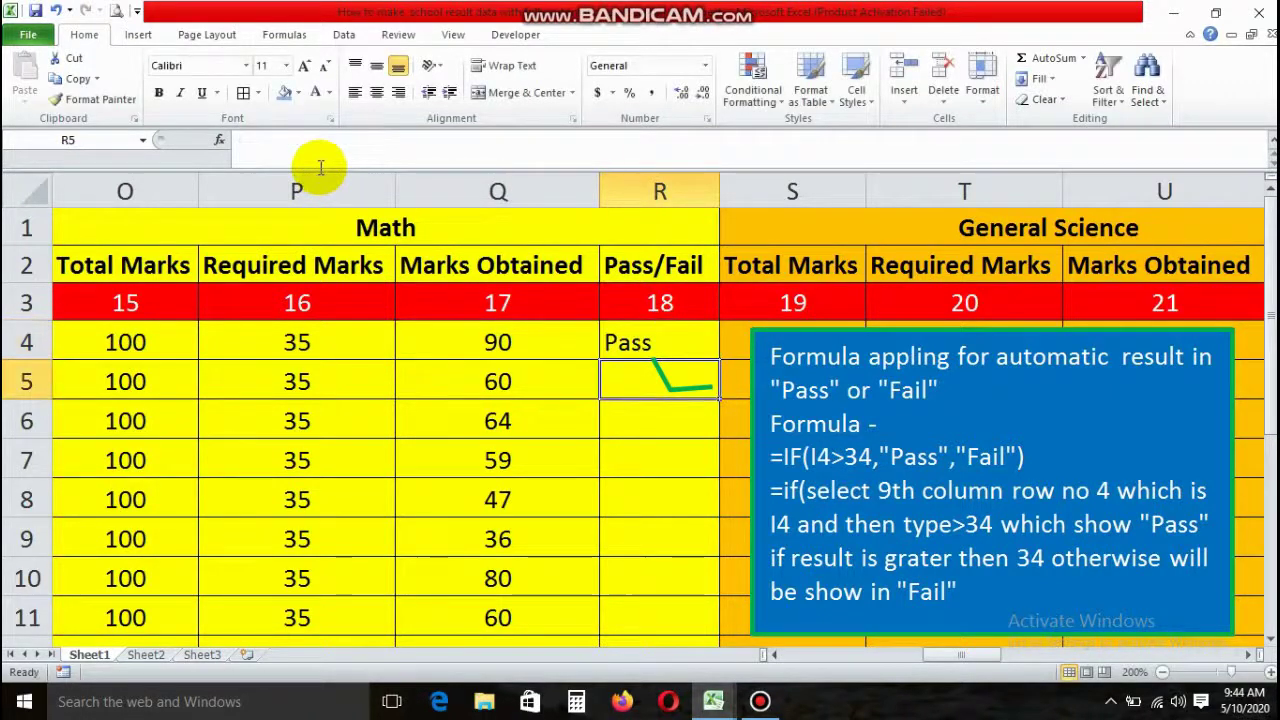
left_click(625, 338)
left_click(377, 92)
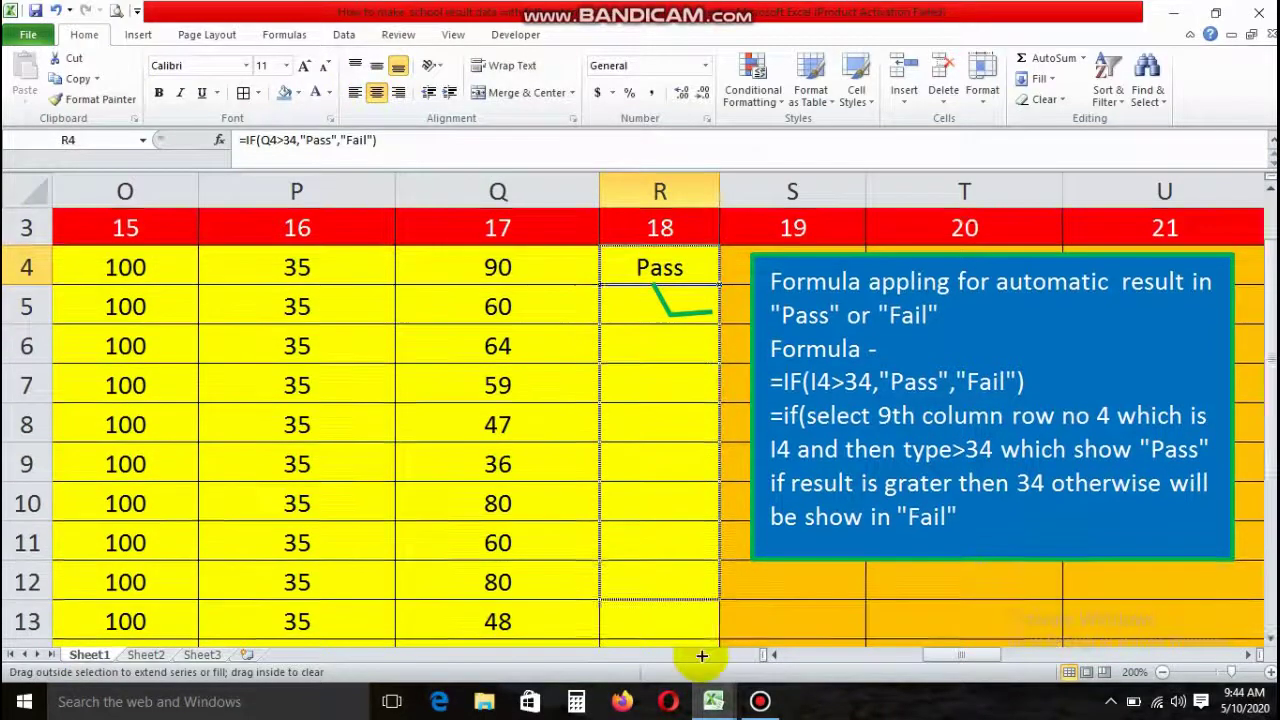
left_click_drag(708, 466, 694, 594)
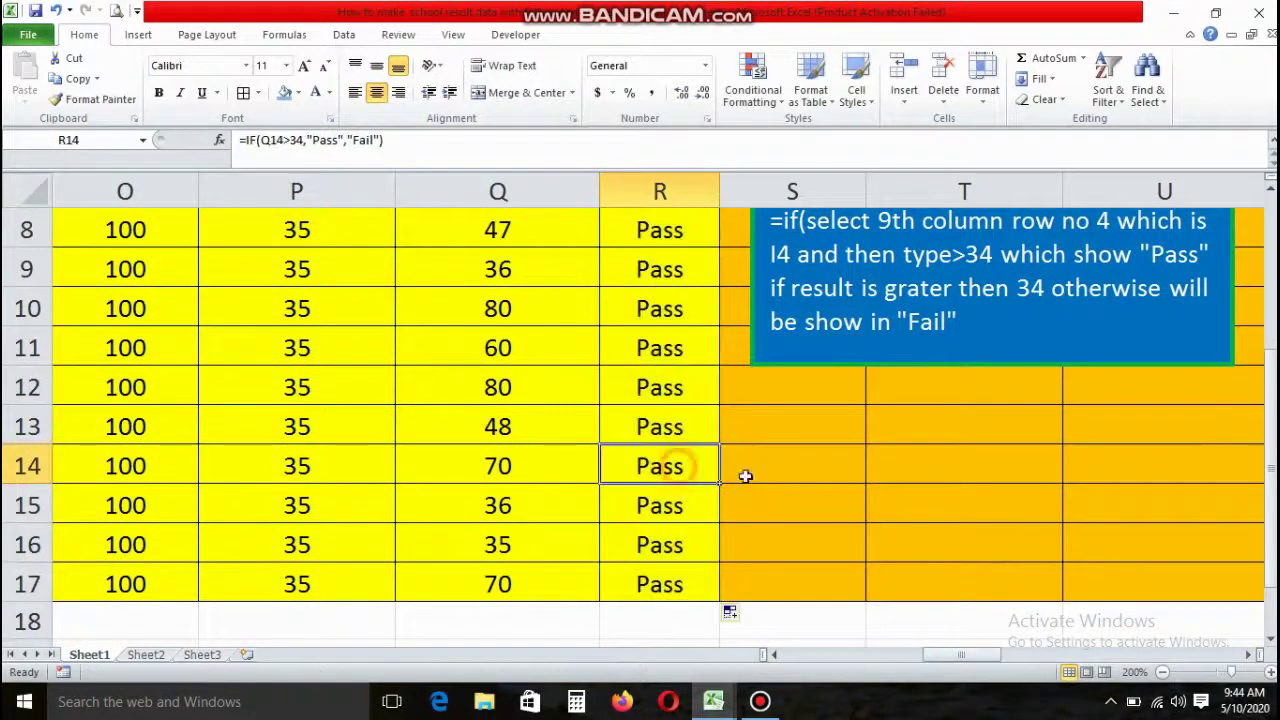
Step: Move the blue formula note box over columns W–Y
left_click(1250, 655)
scroll(1250, 655, "up", 3)
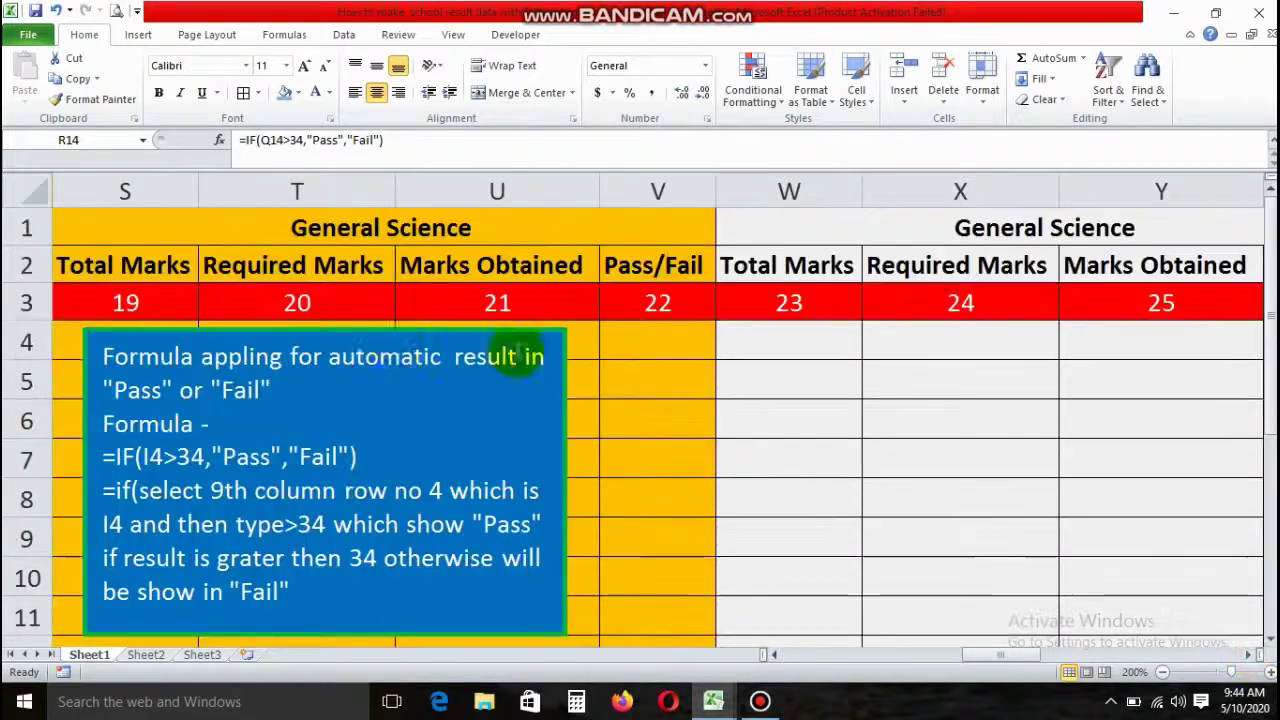
left_click_drag(363, 332, 1044, 336)
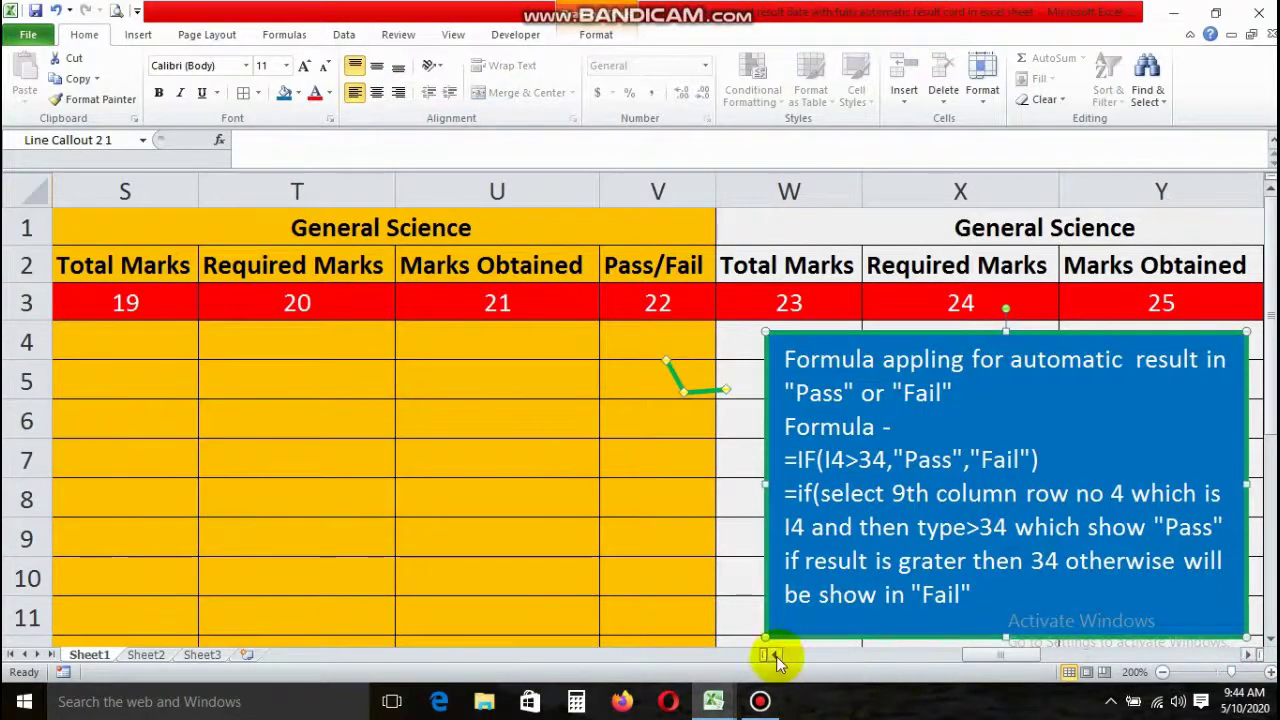
Step: Paste the copied marks block into the General Science columns starting at S4
left_click(776, 656)
left_click(776, 656)
left_click(443, 340)
left_click(560, 346)
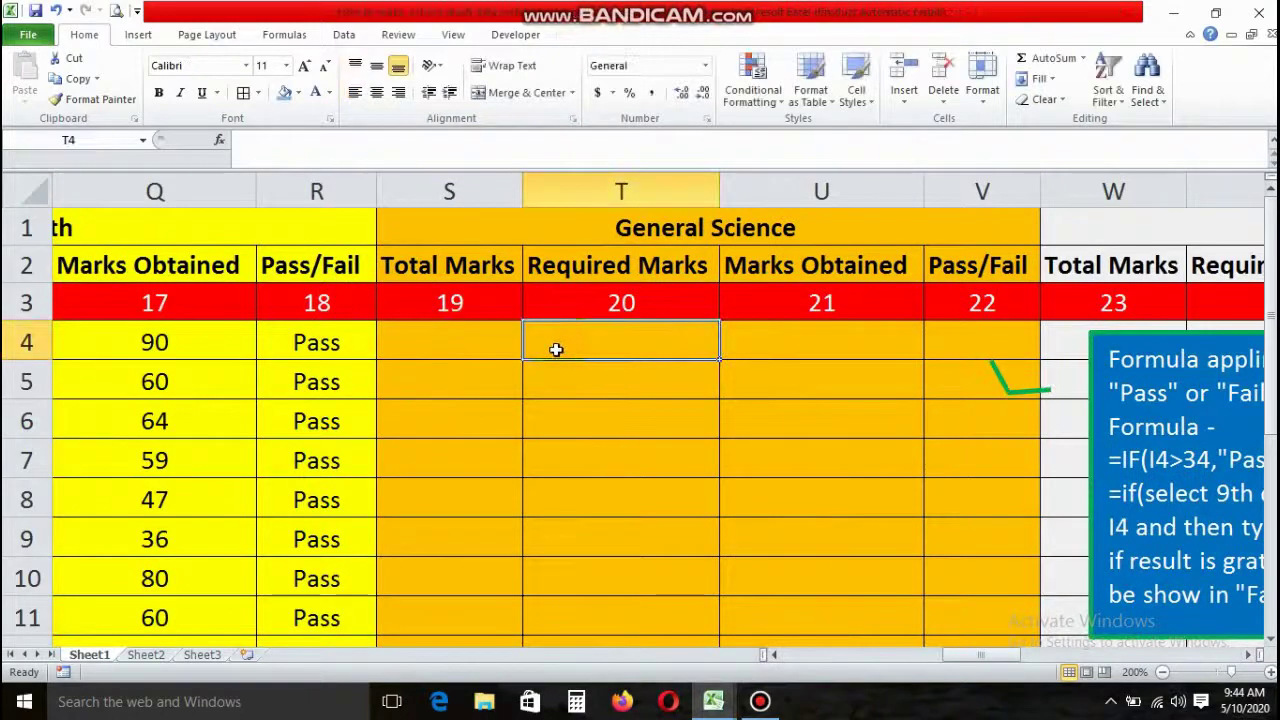
key("Left")
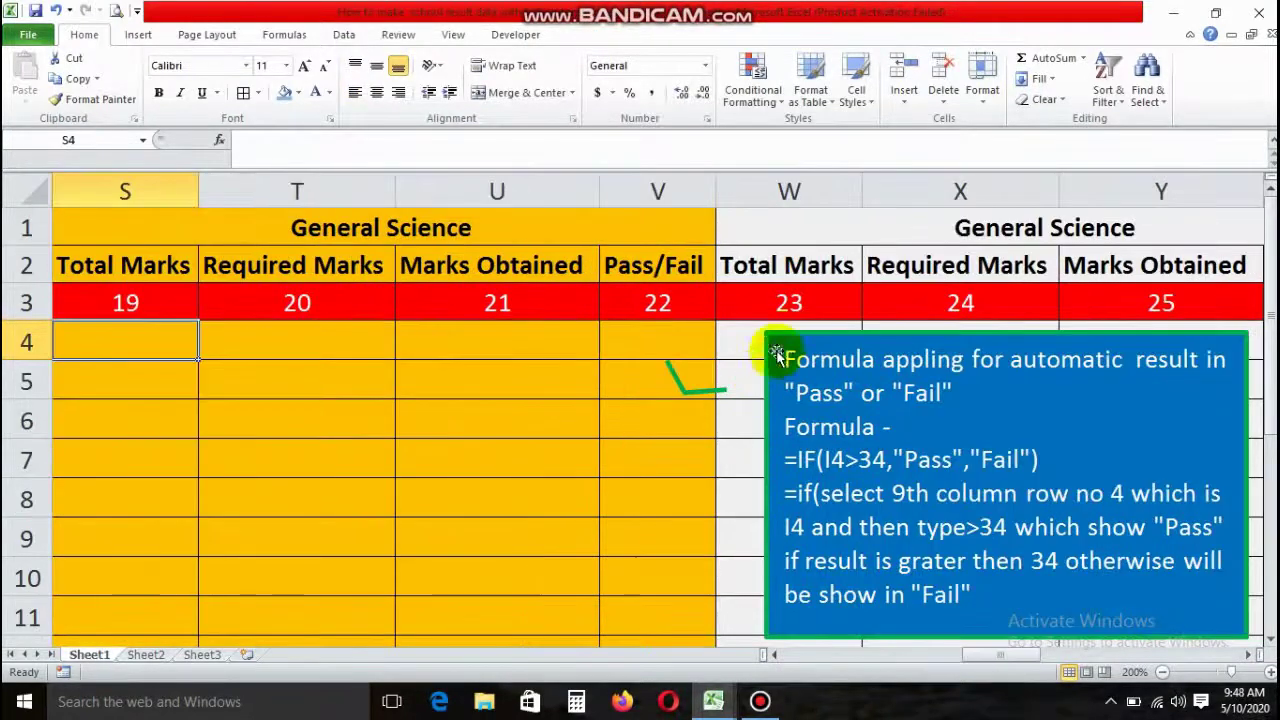
left_click_drag(784, 338, 791, 334)
left_click(131, 340)
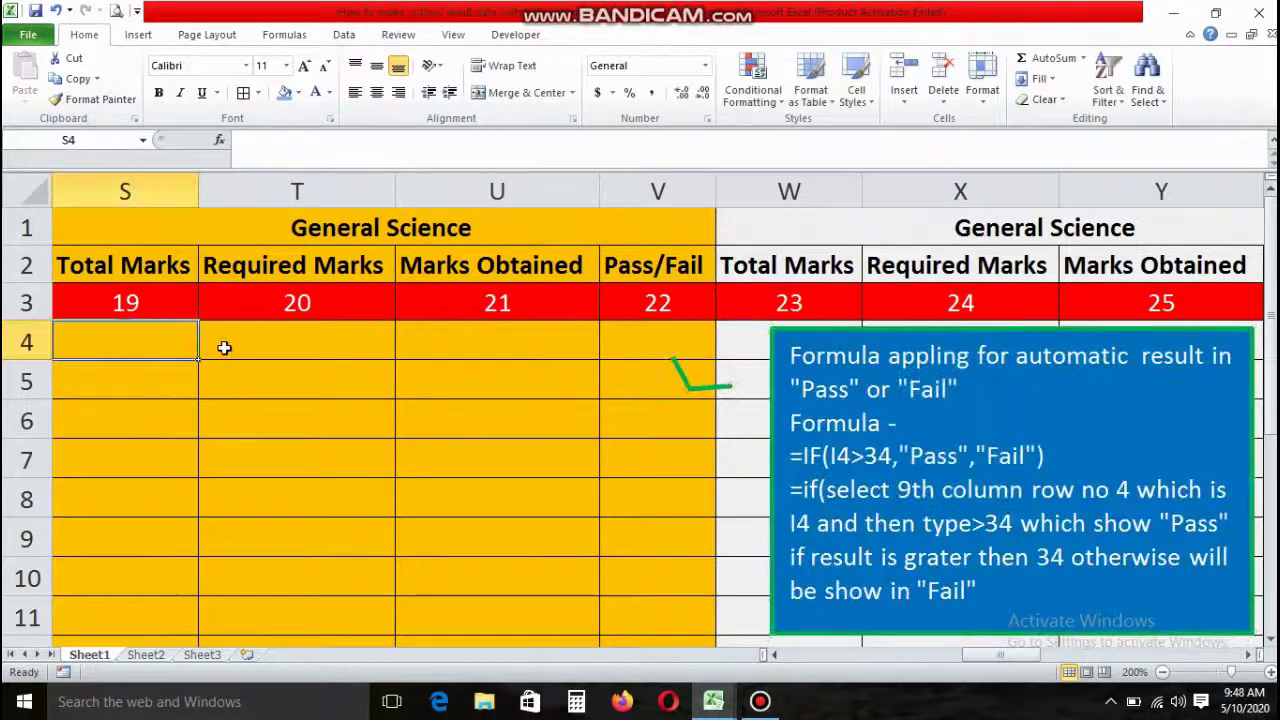
left_click(233, 343)
left_click(193, 350)
key("ctrl+c")
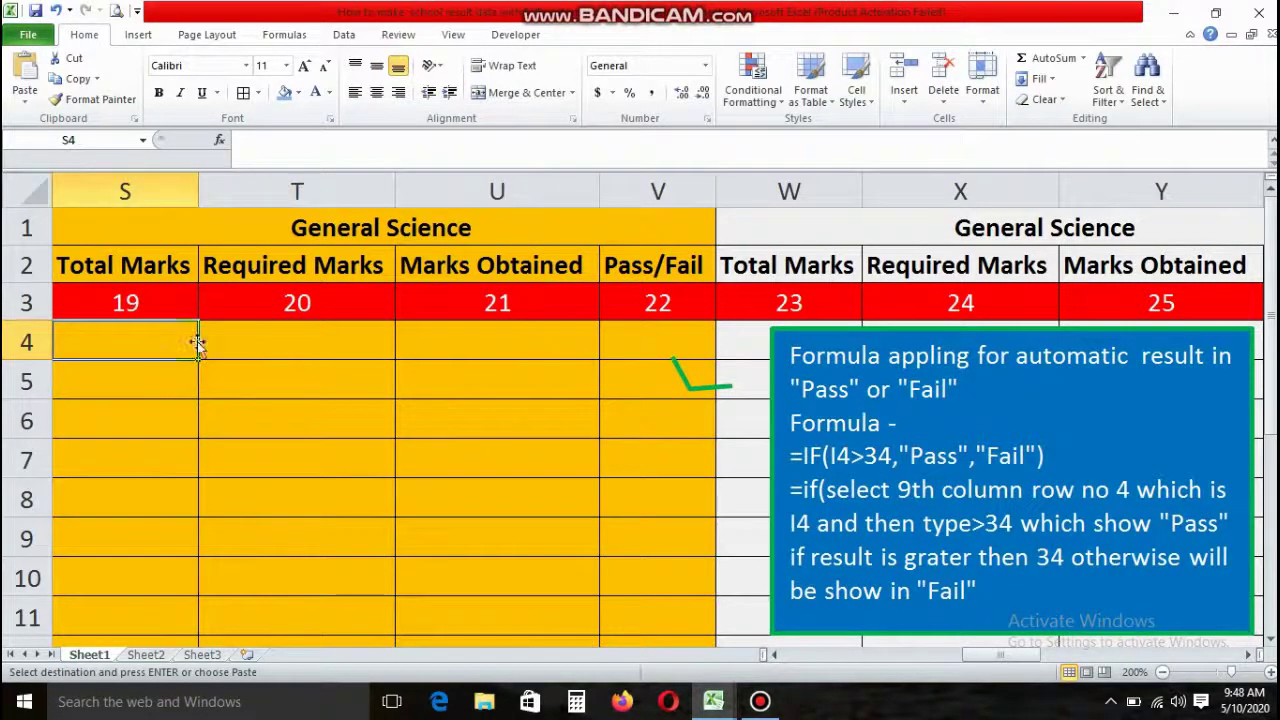
left_click(24, 72)
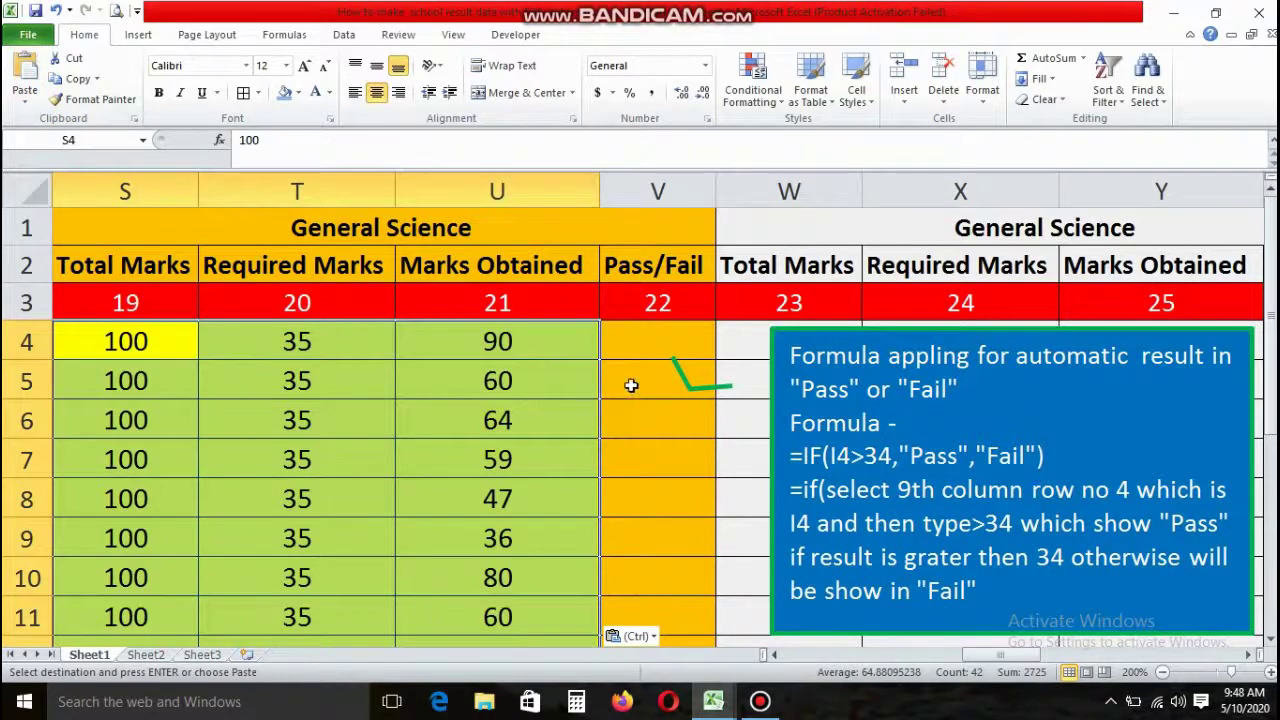
Step: Shade the pasted General Science marks S4:U17 orange
mouse_move(137, 337)
left_mouse_down()
mouse_move(431, 664)
mouse_move(432, 595)
left_mouse_up()
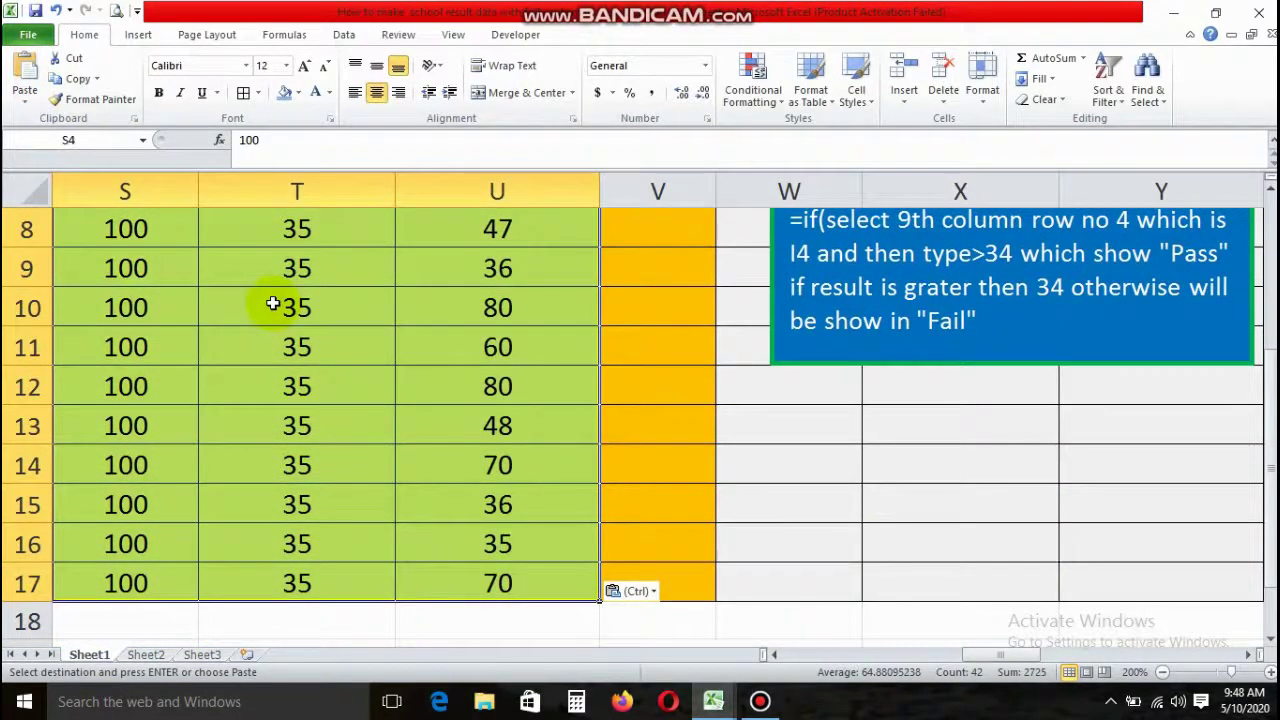
left_click(298, 92)
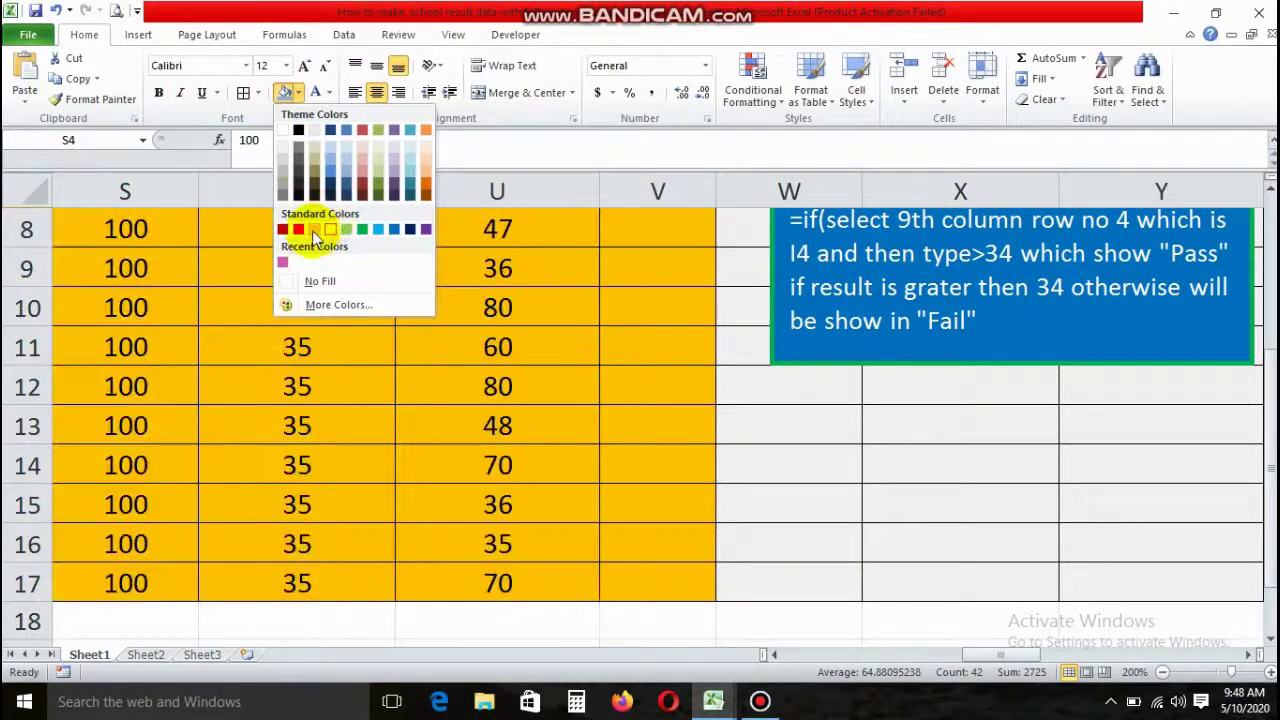
left_click(314, 229)
scroll(340, 399, "up", 3)
left_click(340, 399)
left_click(620, 340)
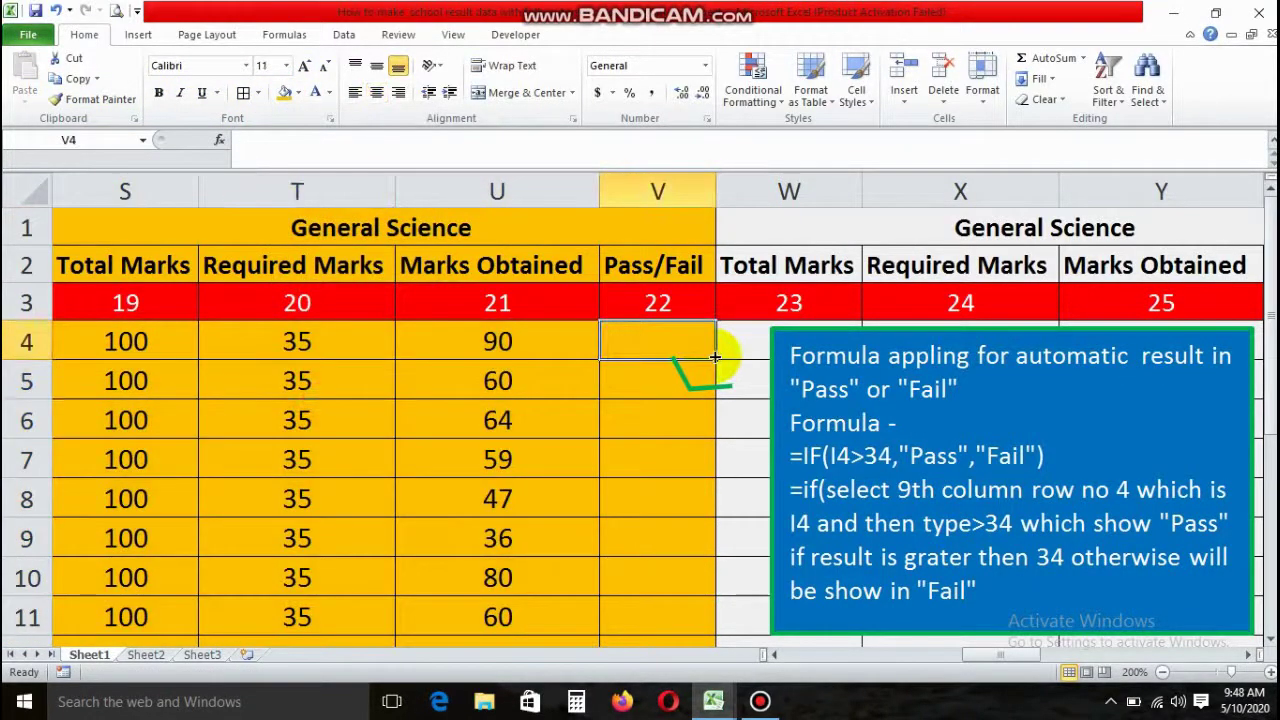
Step: Enter =IF(U4>34,"Pass","Fail") in V4
type("=if")
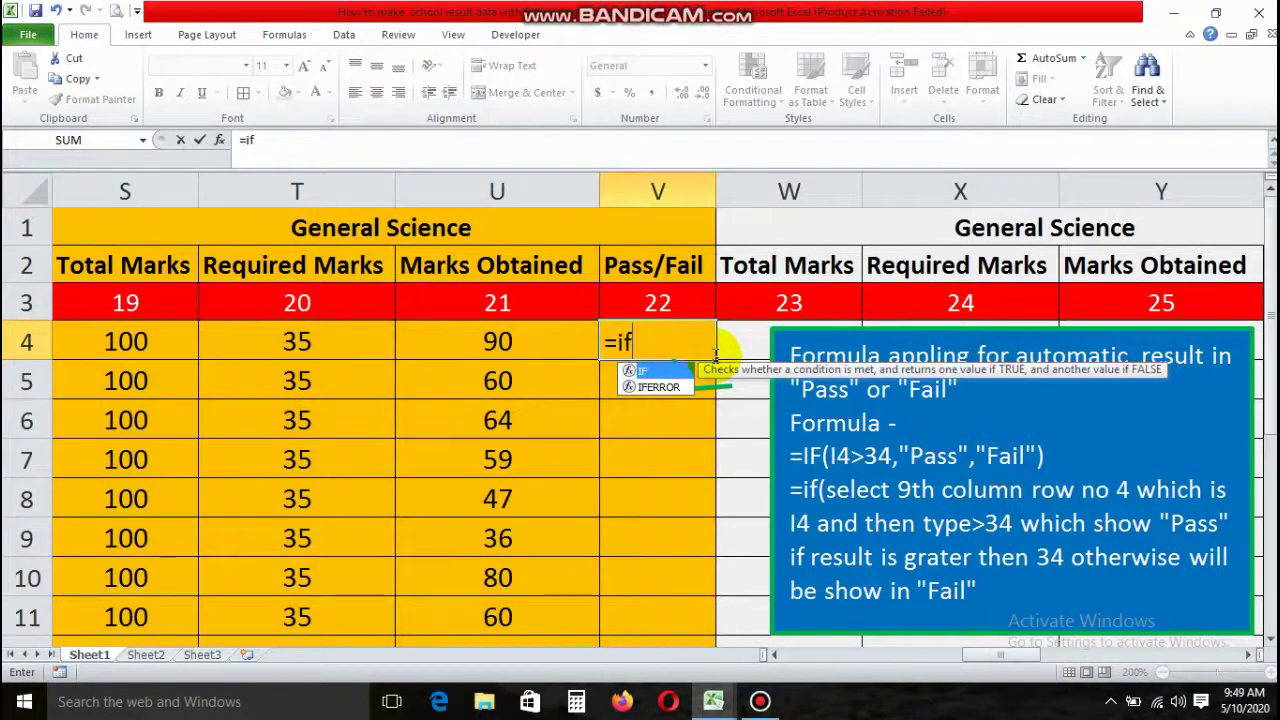
type("(")
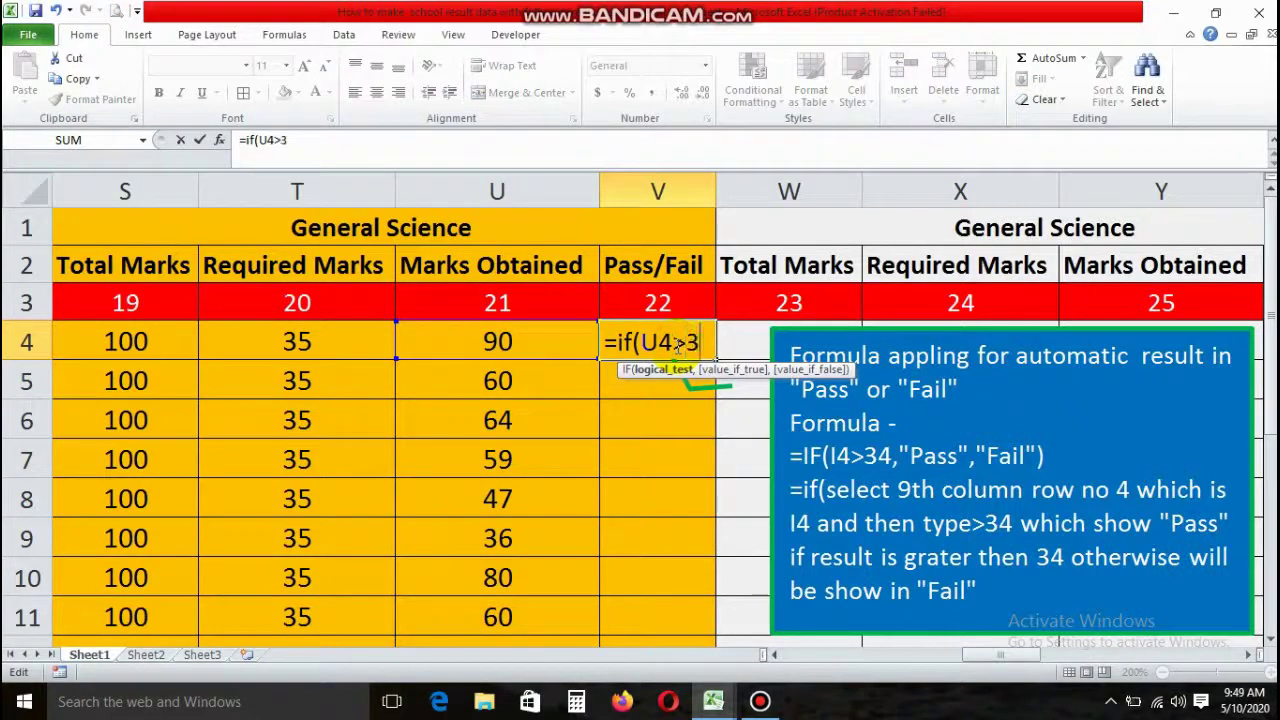
type(",\"Pass\",\"Fail")
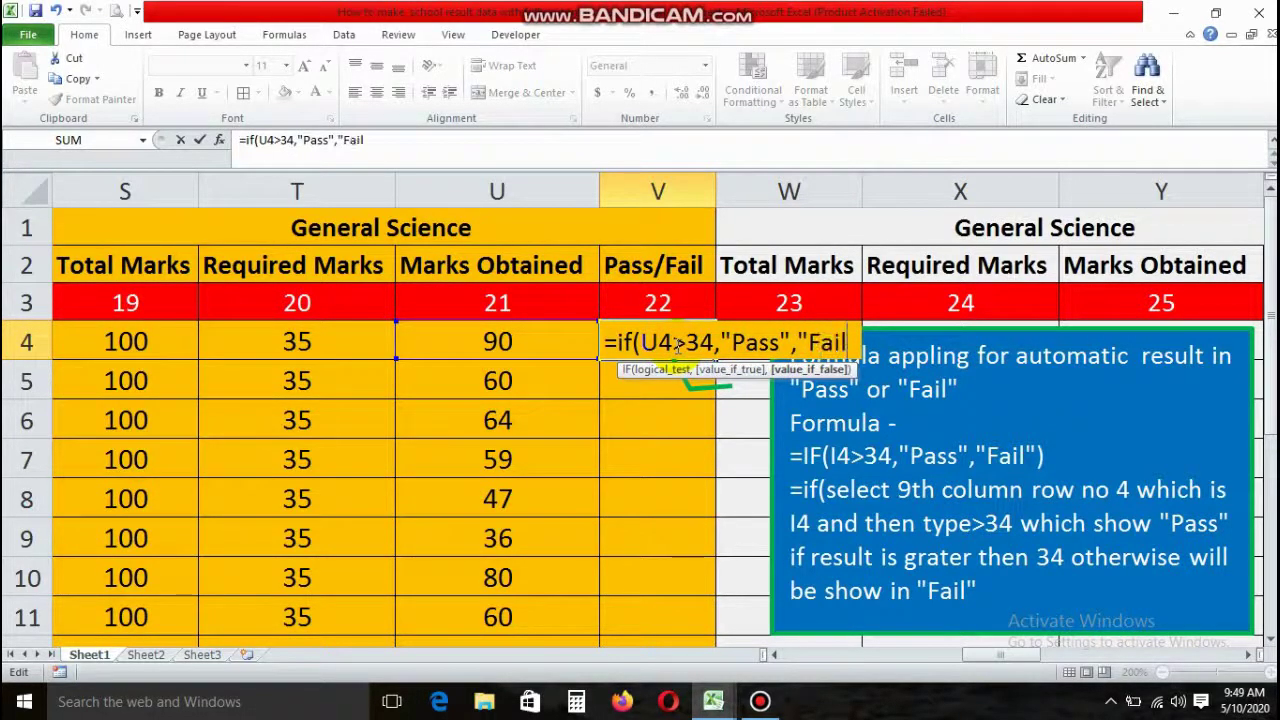
type(")")
key("Return")
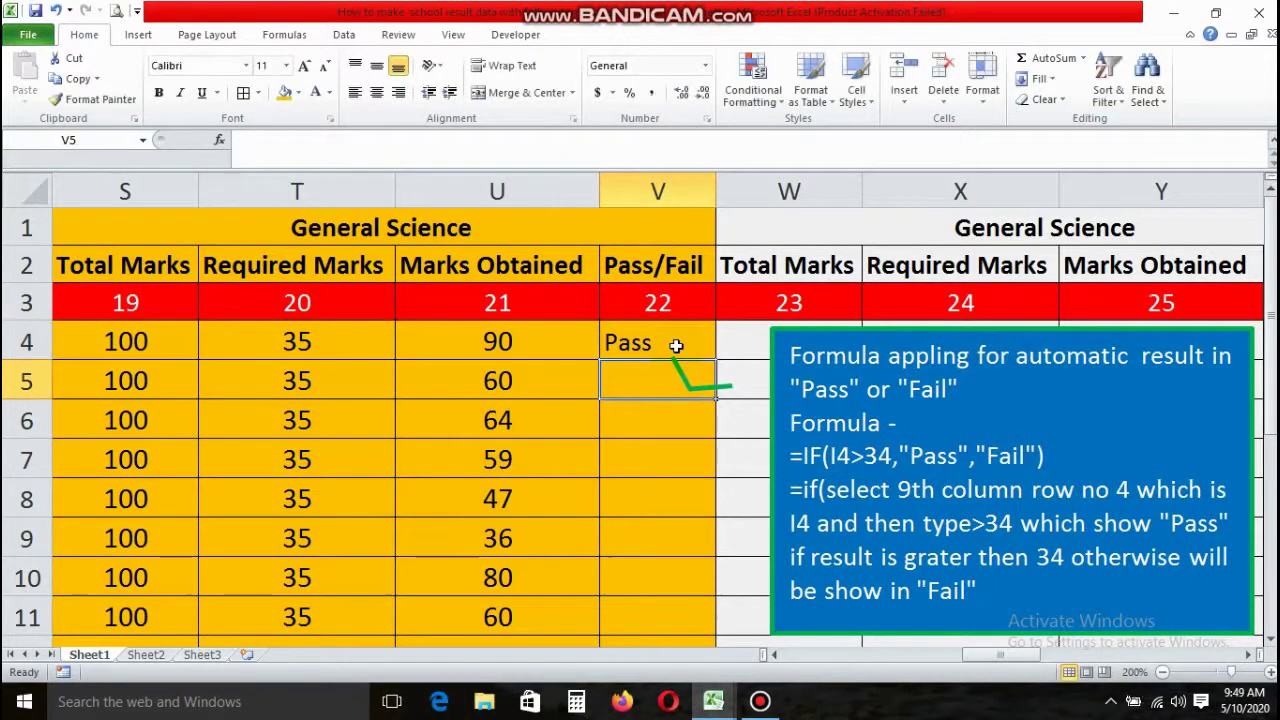
Step: Fill the V4 Pass/Fail formula down through V17
left_click(674, 343)
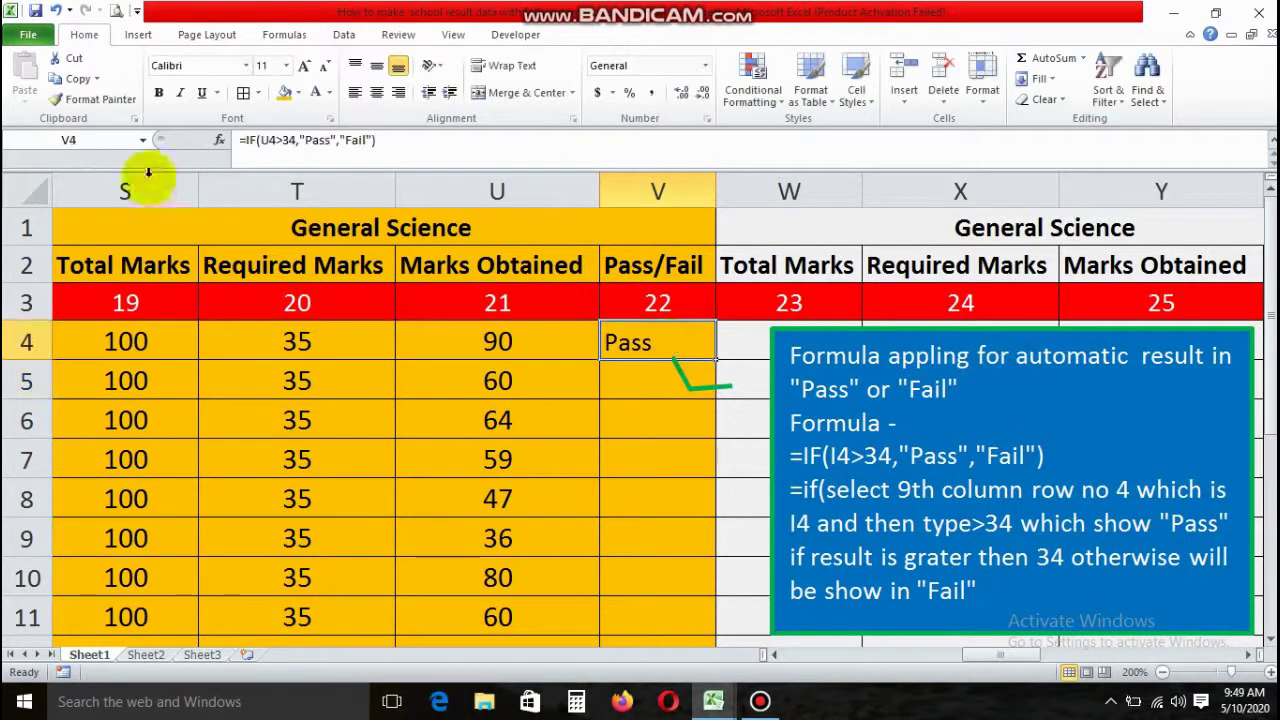
left_click(580, 345)
left_click(655, 343)
left_click_drag(714, 358, 706, 417)
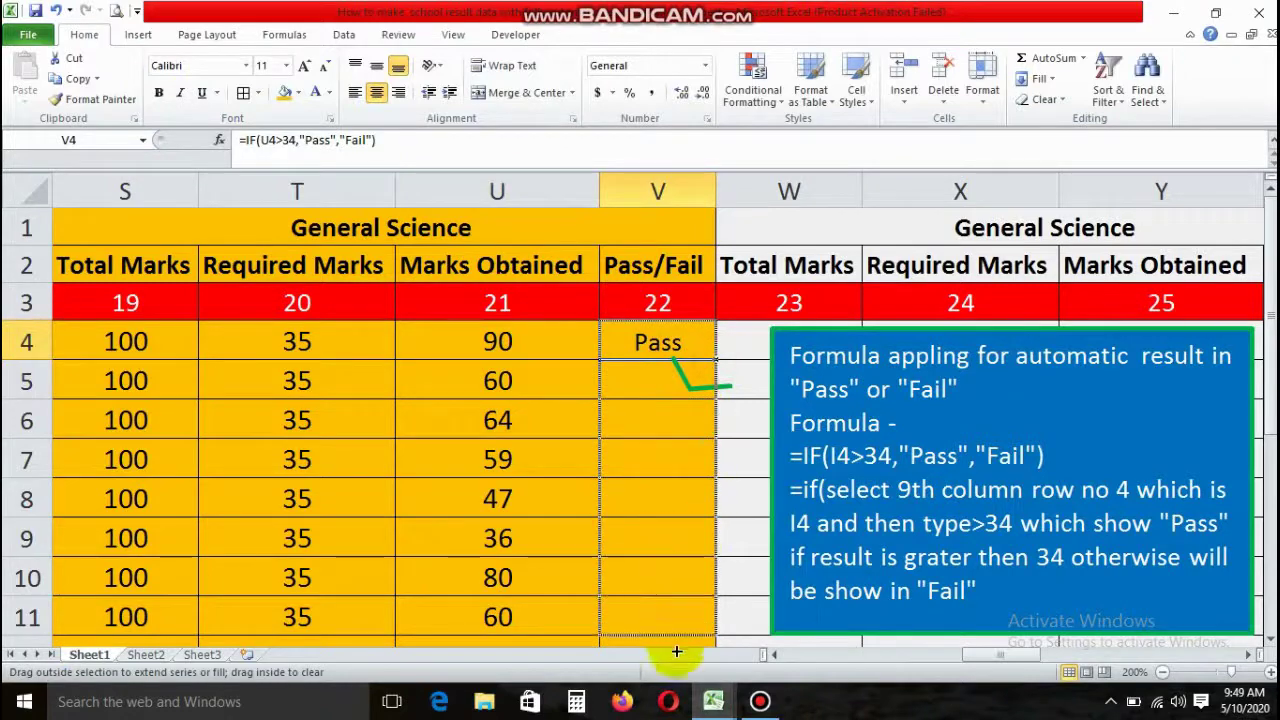
left_click_drag(676, 651, 677, 601)
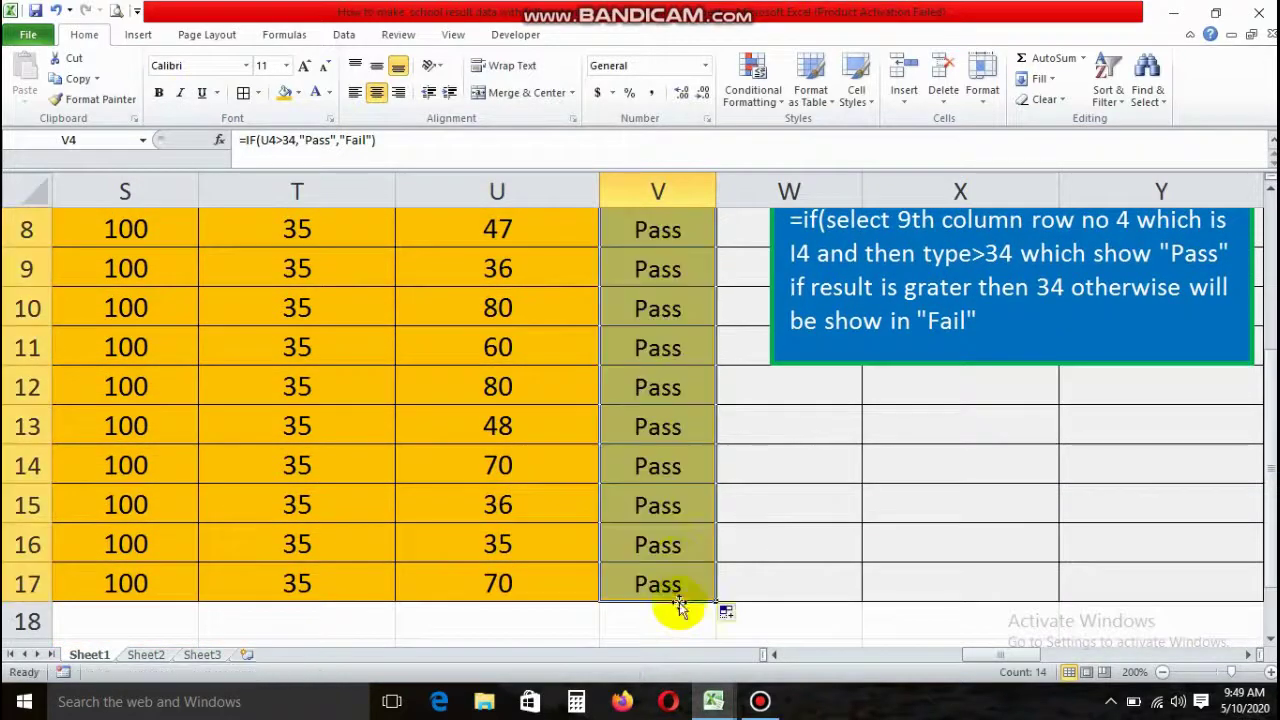
left_click(665, 500)
scroll(665, 500, "up", 2)
Step: Move the formula note box further right, clear of columns W–Z
left_click_drag(848, 333, 1138, 336)
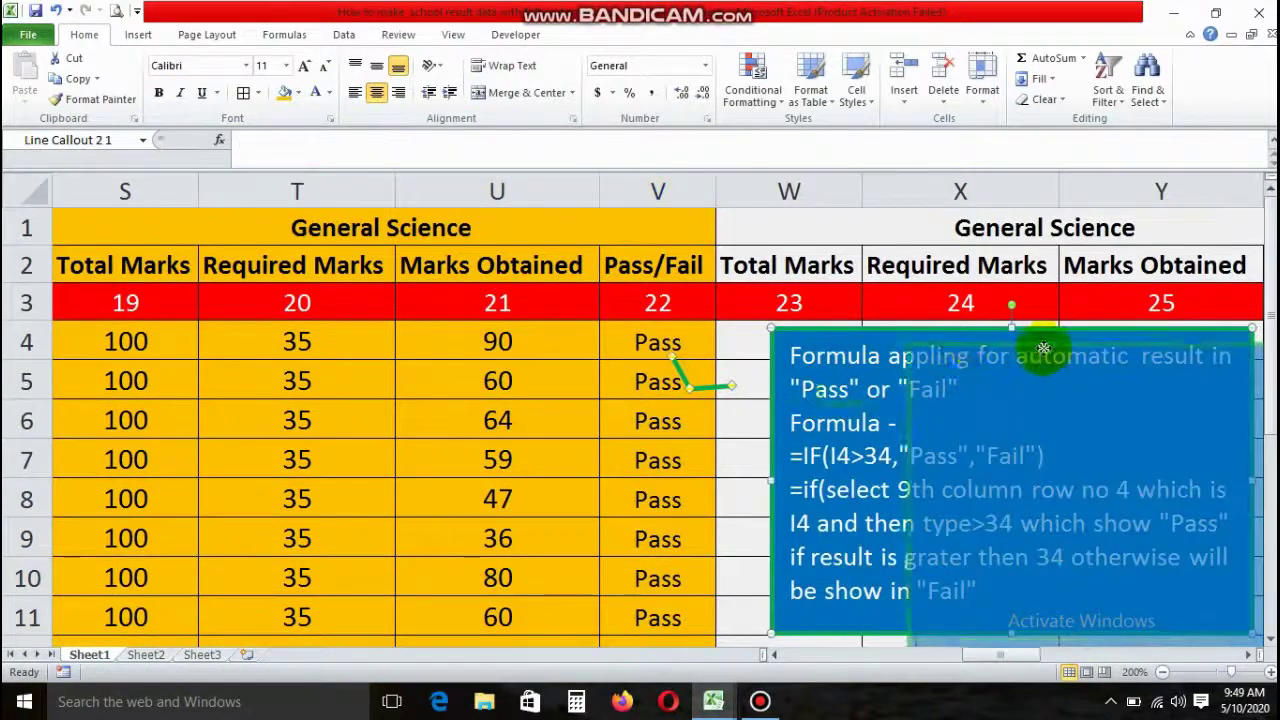
left_click(1248, 656)
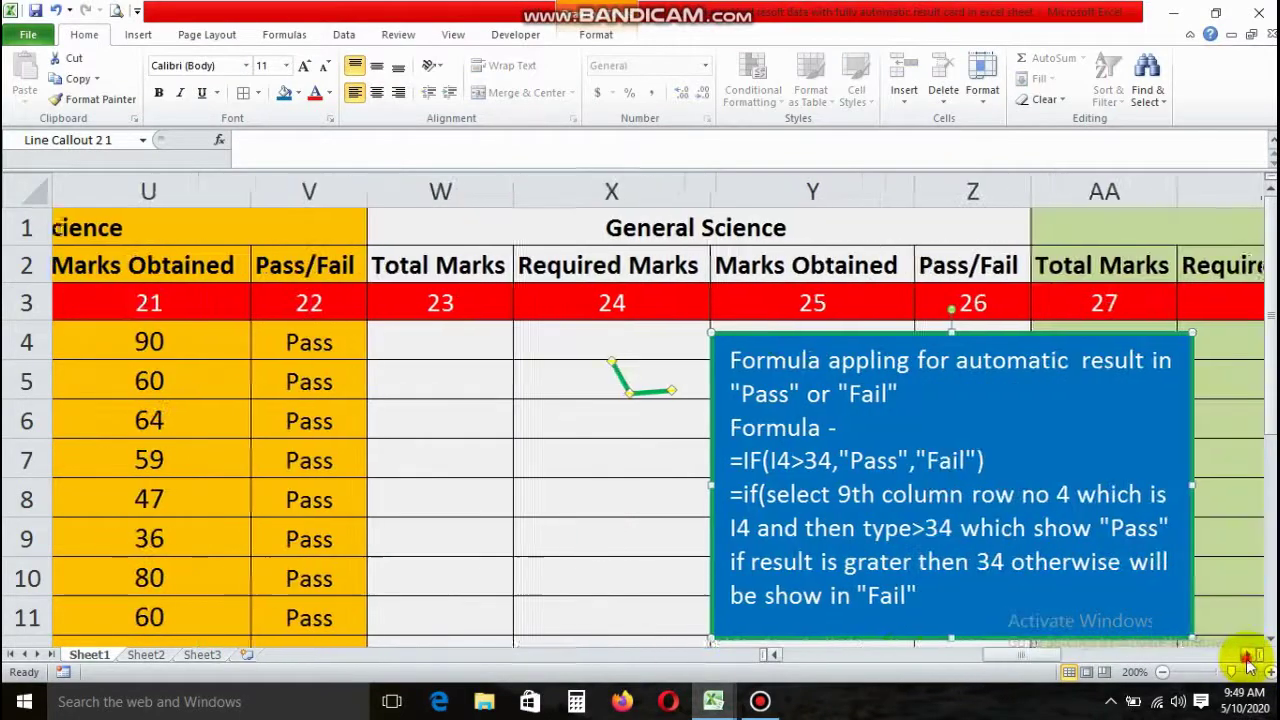
left_click(1248, 656)
left_click_drag(794, 343, 1212, 337)
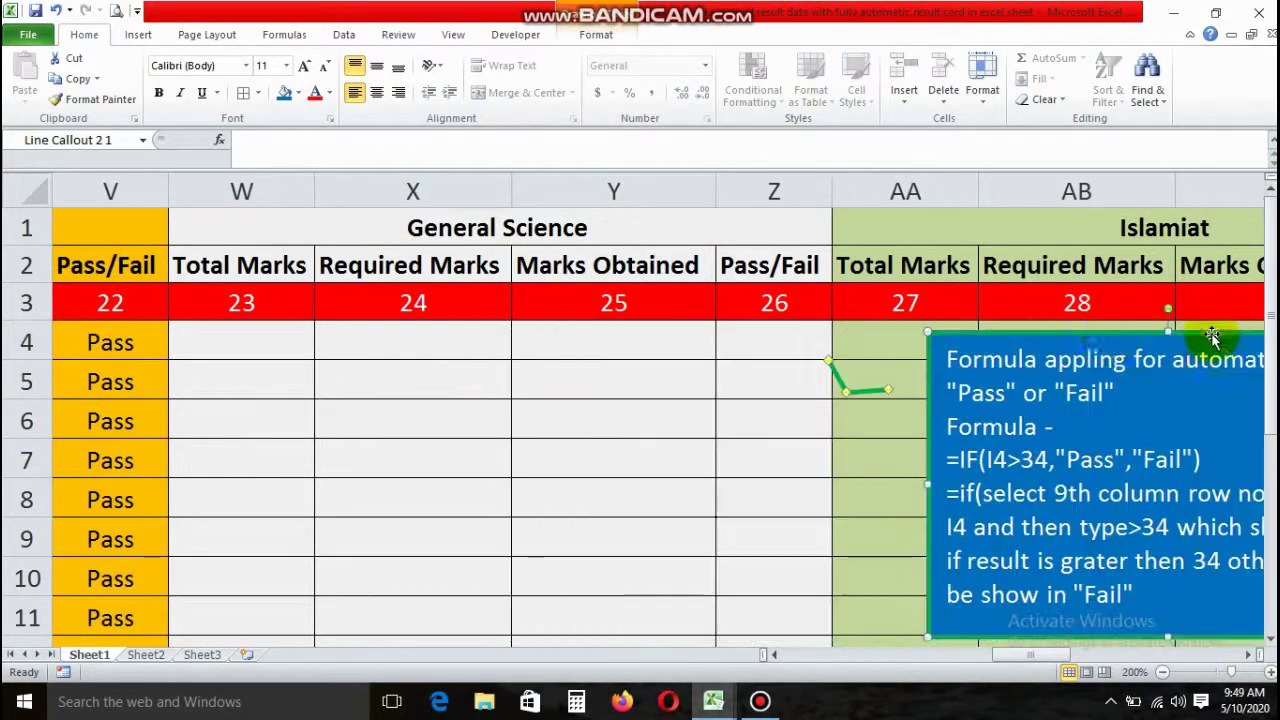
Step: Copy the V4 Pass/Fail formula into Z4 and remove its orange fill
left_click(78, 342)
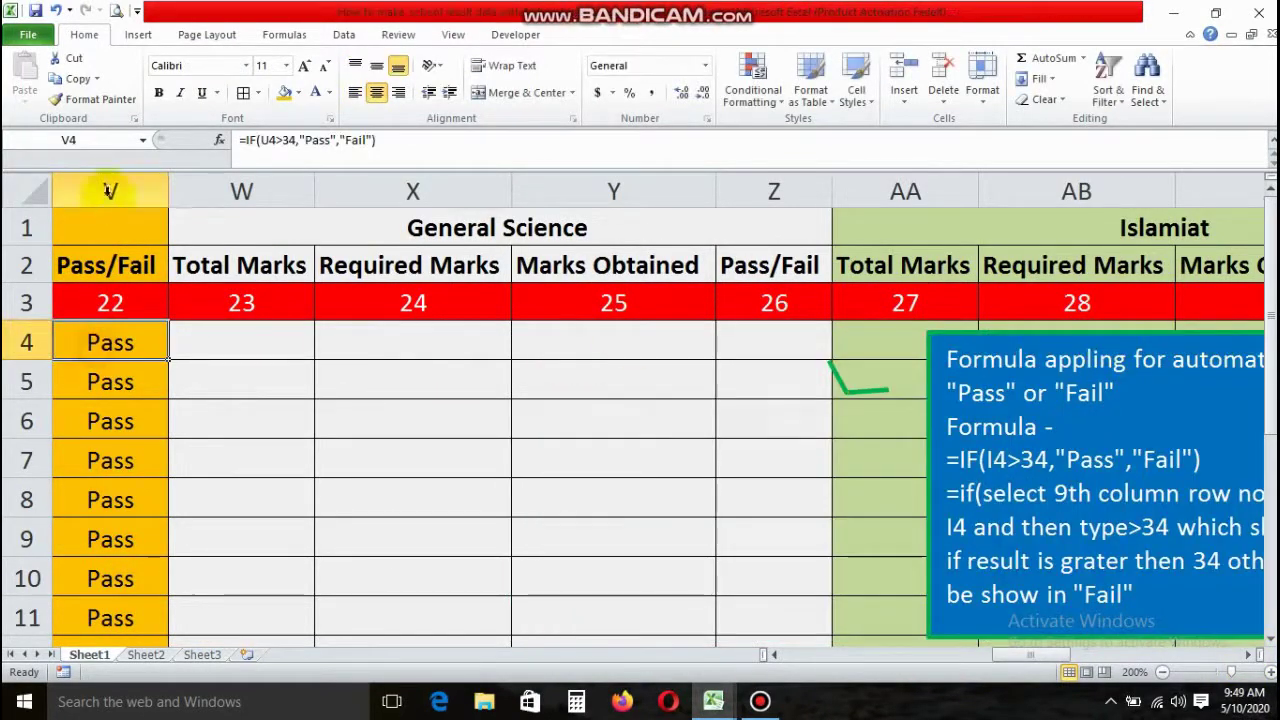
left_click(69, 77)
left_click(790, 345)
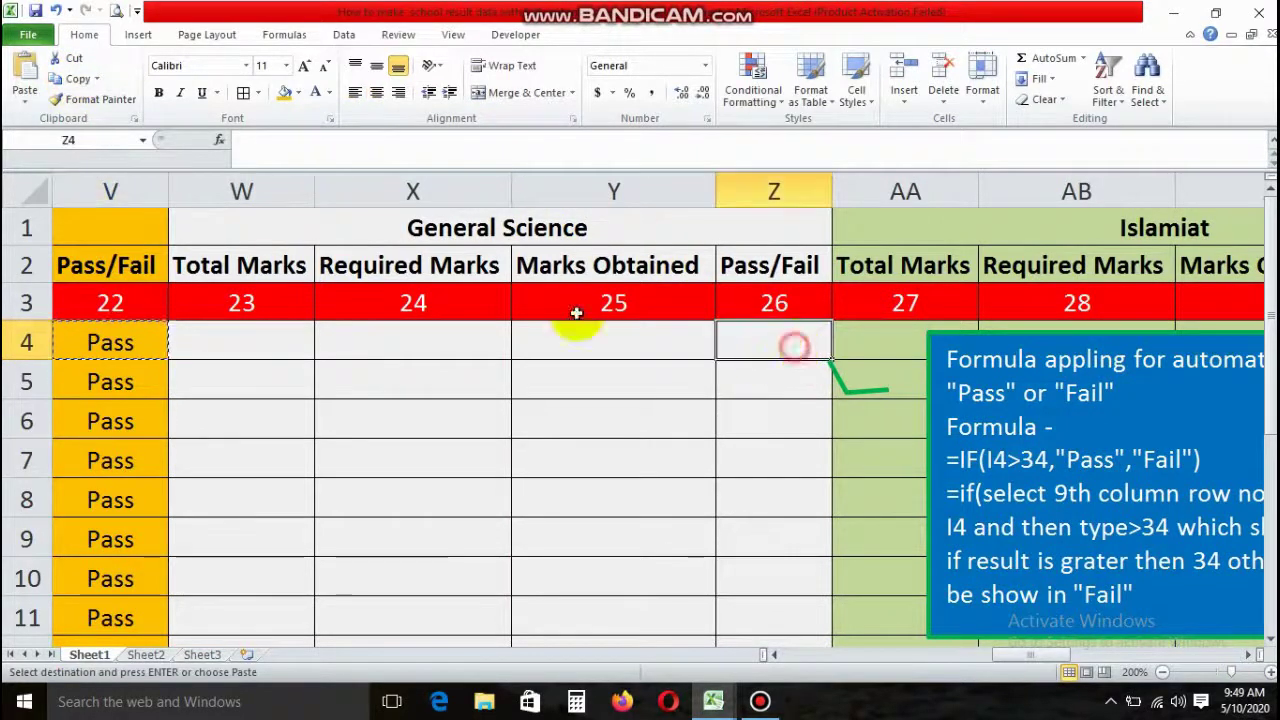
left_click(28, 88)
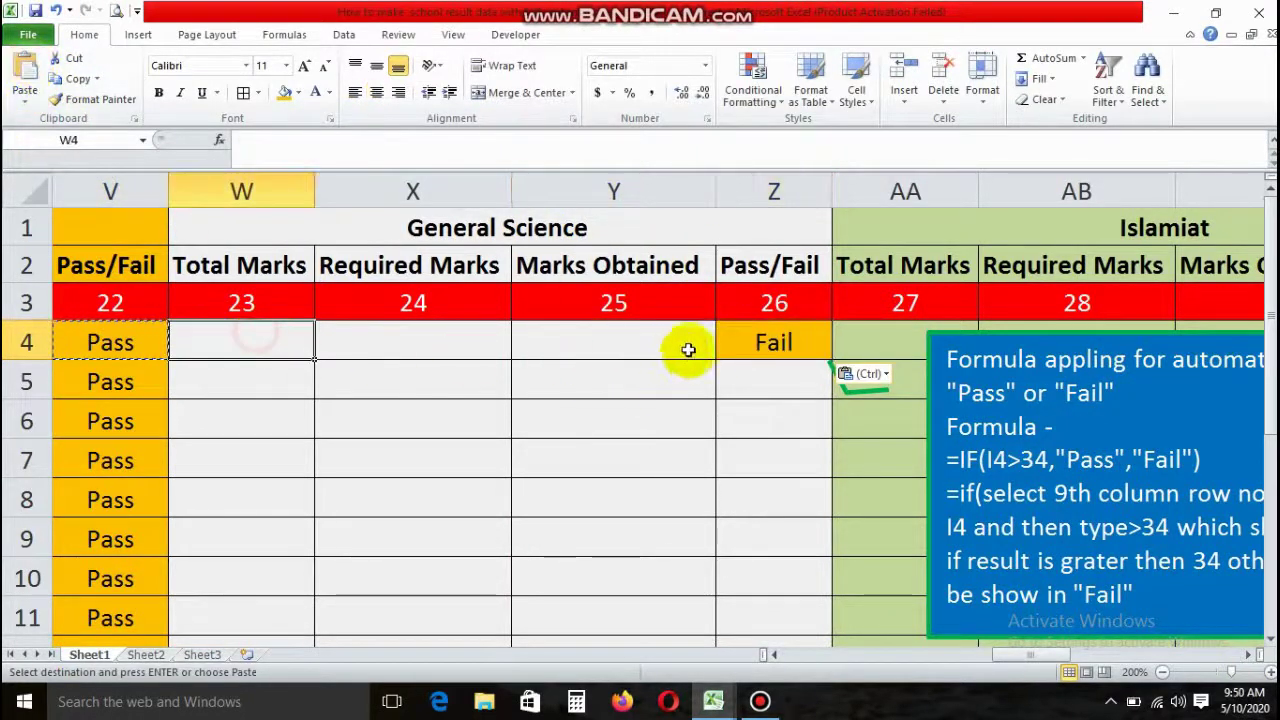
left_click(296, 93)
left_click(283, 152)
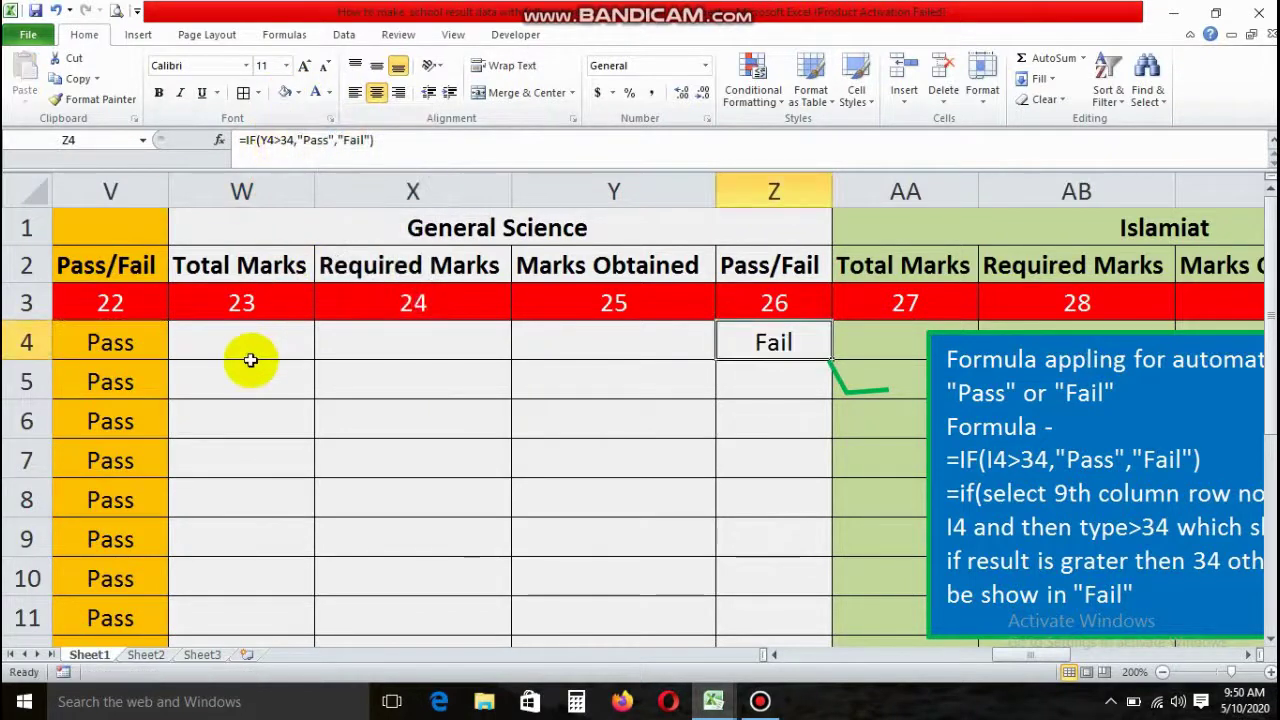
Step: Enter the first marks row in W4:Y4 (total, required 35, obtained 45) and centre it
left_click(251, 351)
type("1000")
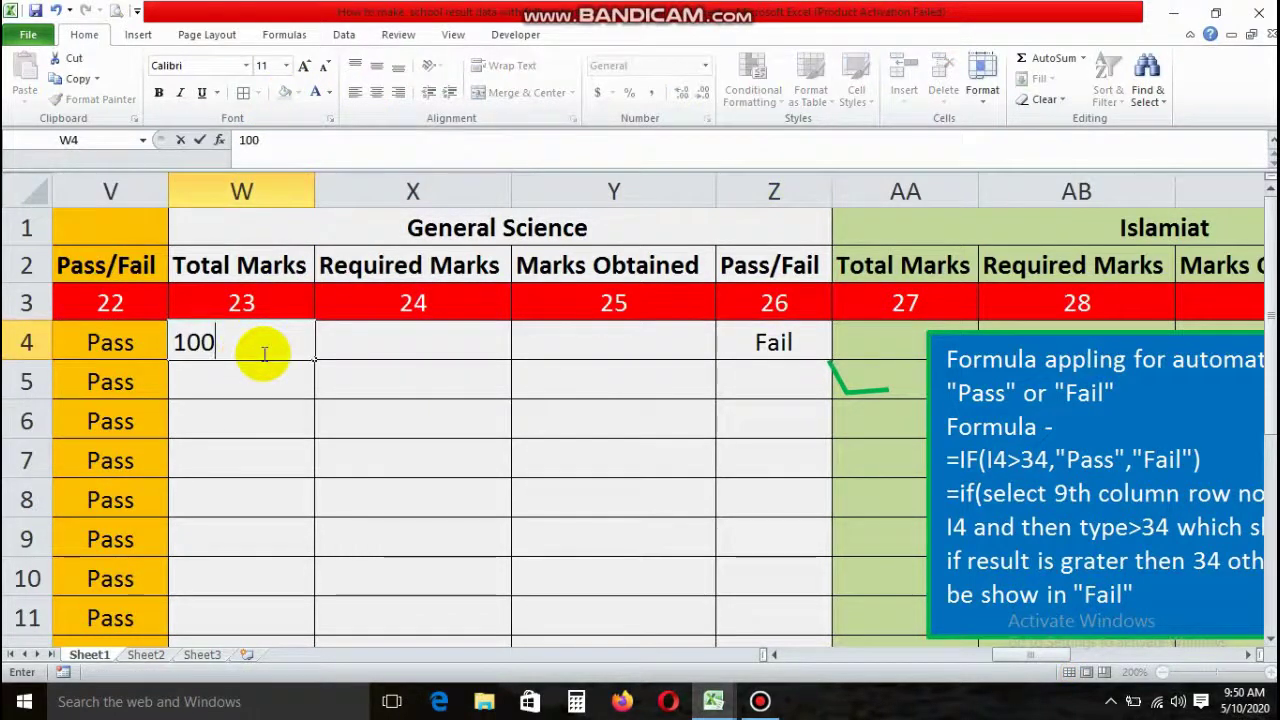
key("Tab")
type("35")
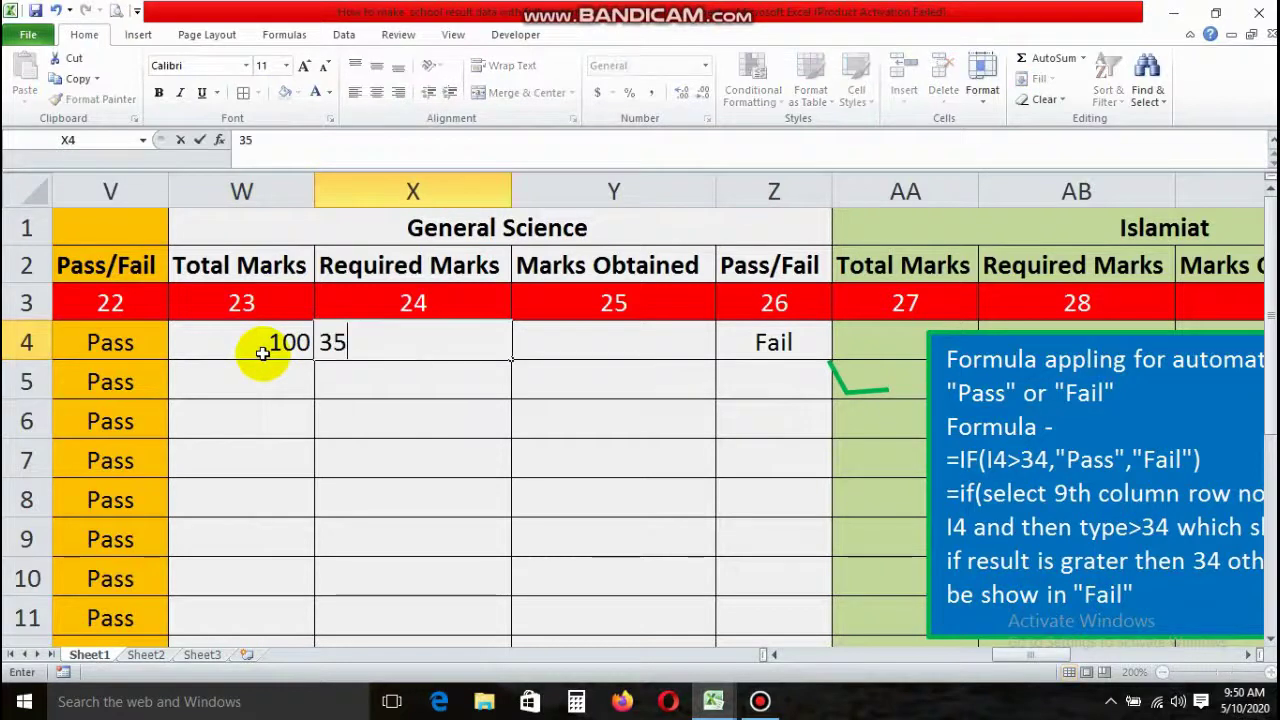
key("Tab")
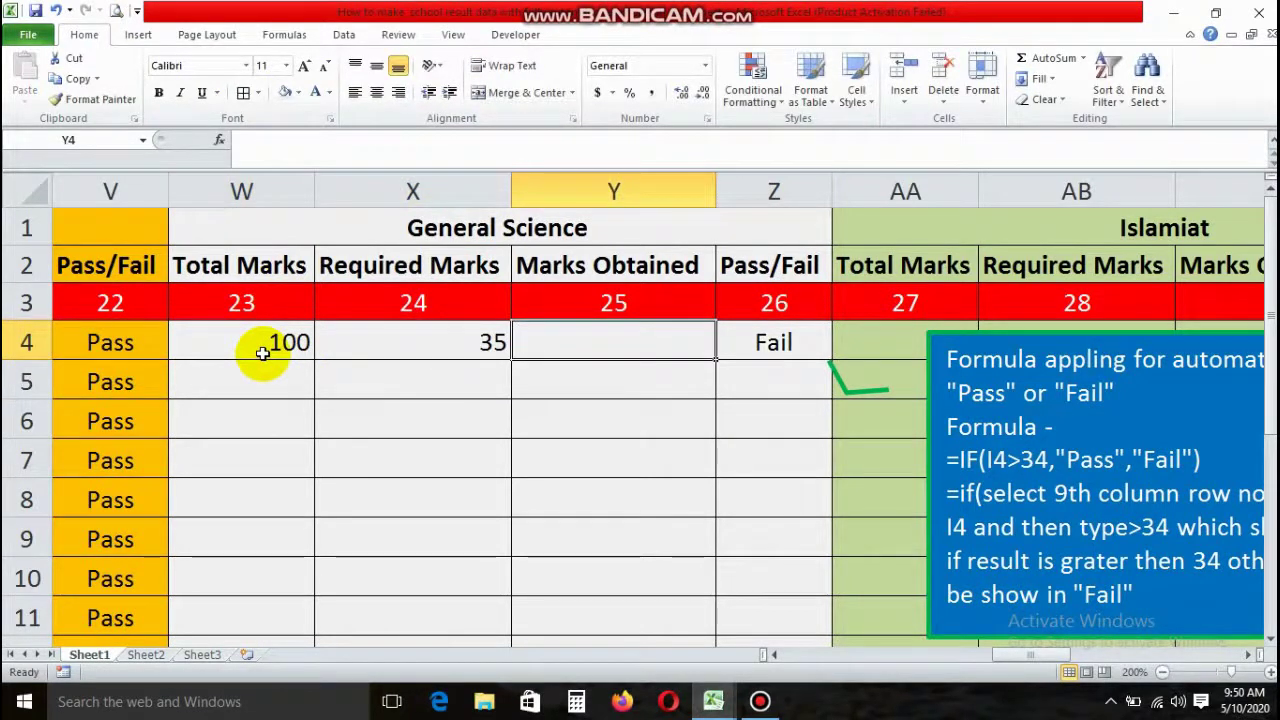
type("45")
key("Tab")
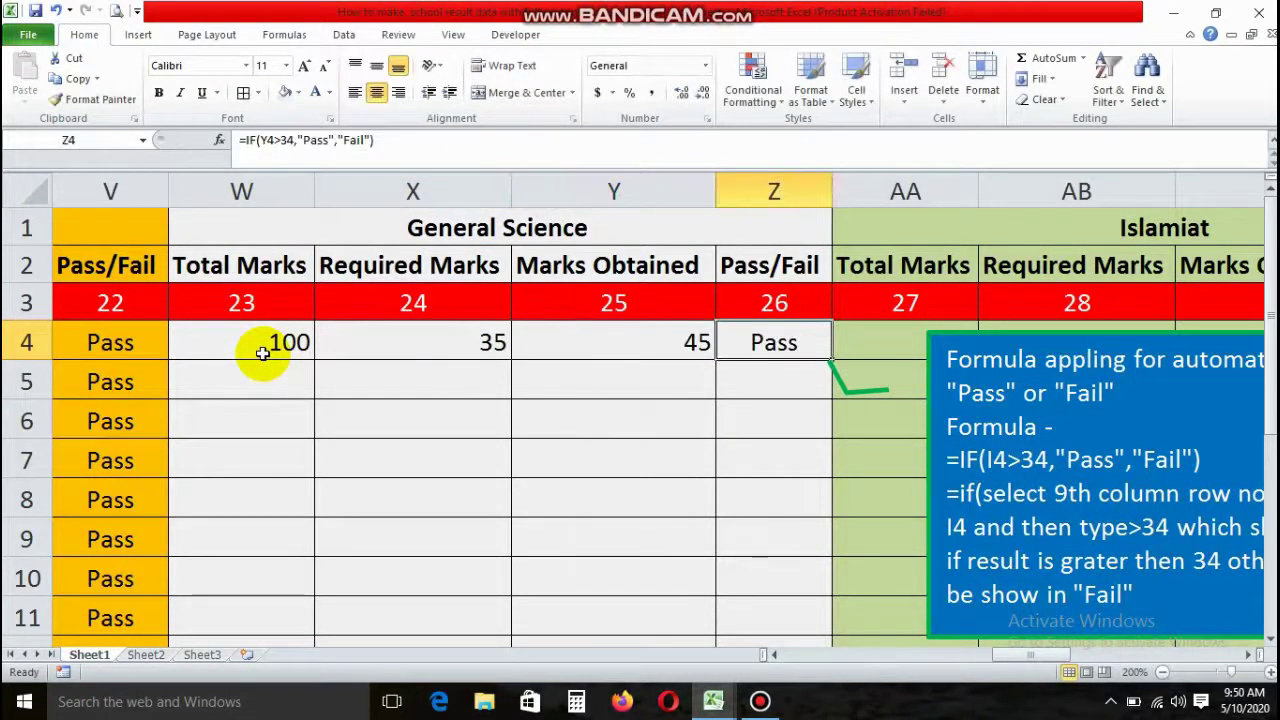
left_click_drag(262, 353, 603, 343)
left_click(376, 92)
left_click(280, 380)
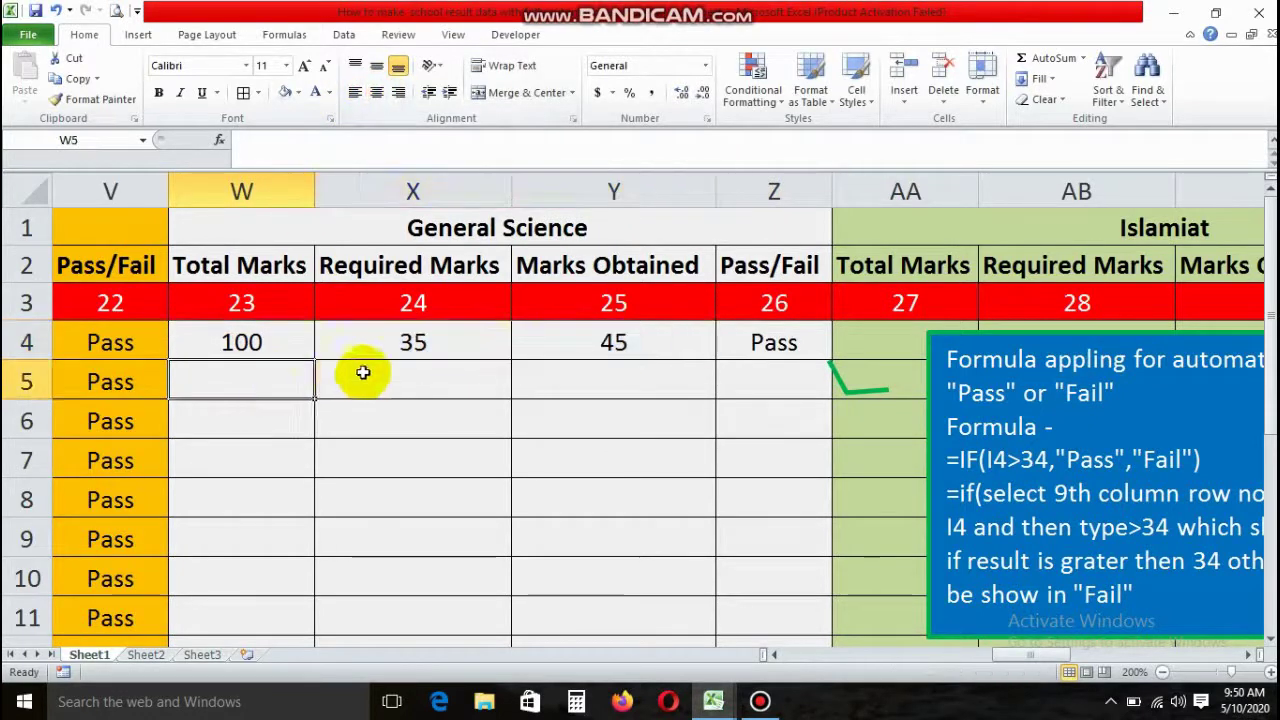
Step: Paste marks into W5 down to row 18 and set the marks to No Fill
left_click(240, 377)
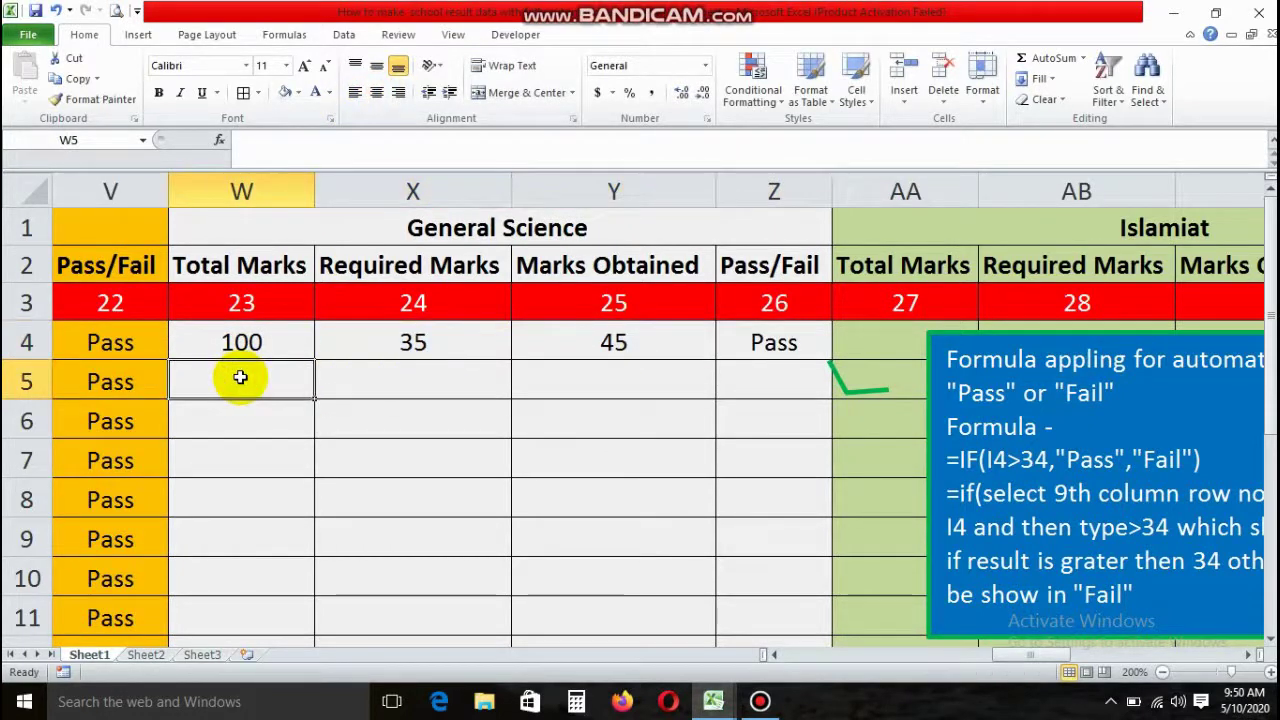
left_click(24, 72)
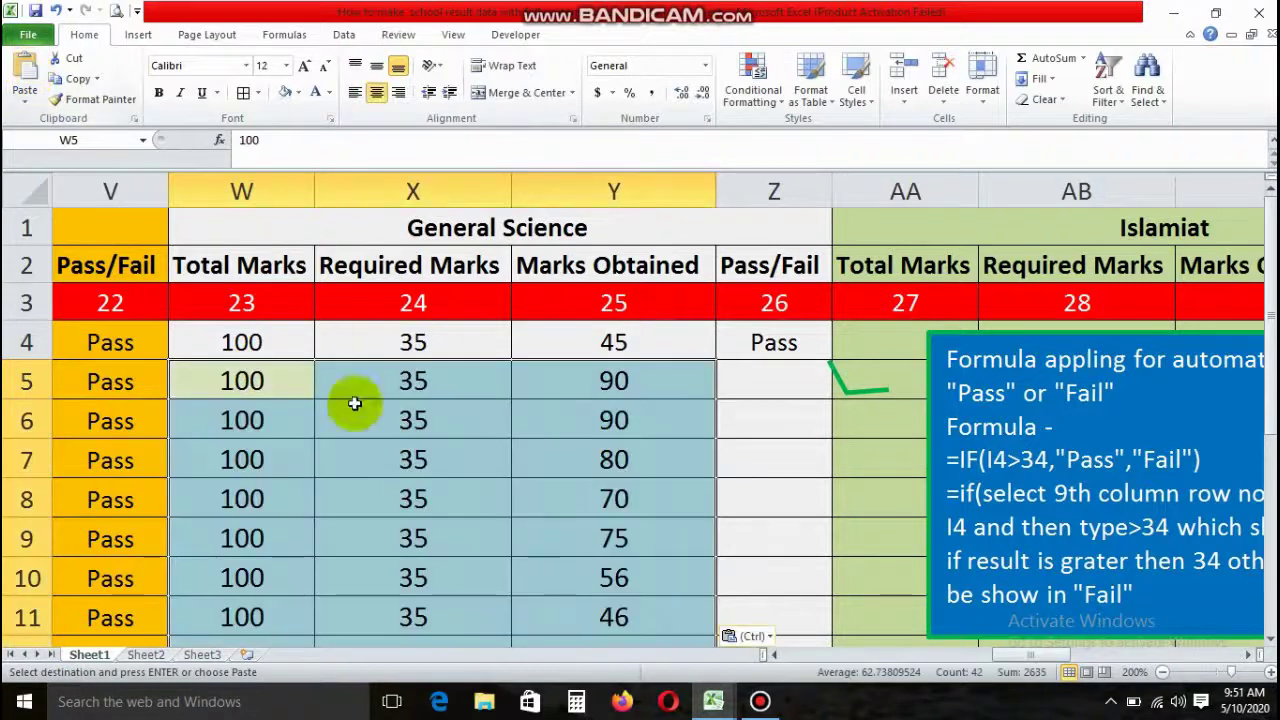
mouse_move(225, 385)
left_mouse_down()
mouse_move(220, 400)
mouse_move(514, 486)
mouse_move(560, 543)
mouse_move(563, 576)
left_mouse_up()
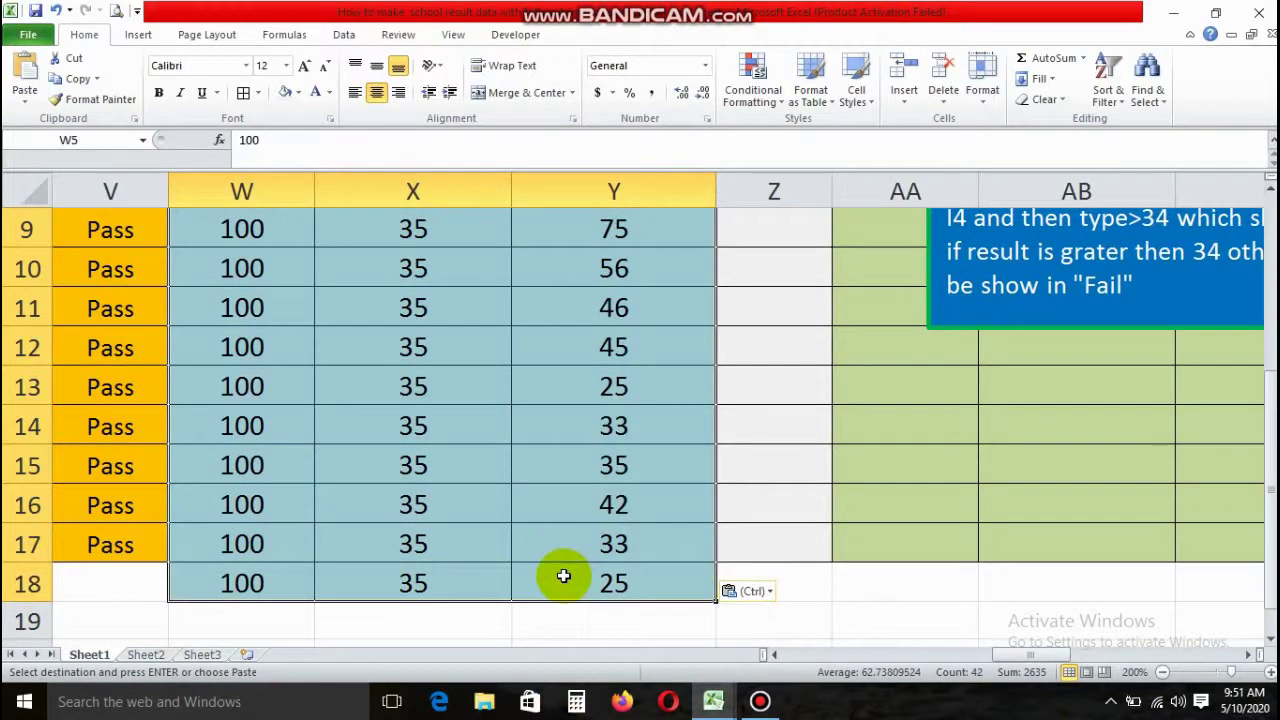
left_click(298, 92)
left_click(282, 132)
scroll(246, 451, "up", 3)
left_click(293, 499)
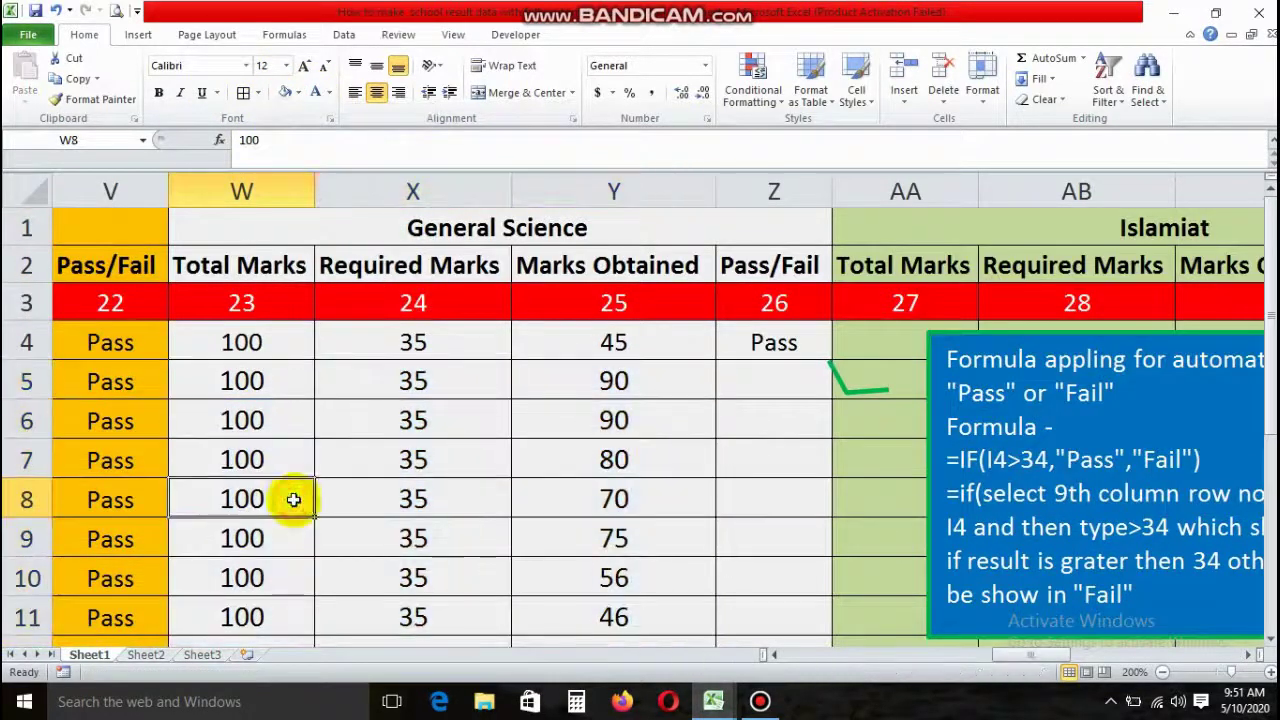
Step: Fill the Z4 Pass/Fail formula down to Z17
left_click(773, 342)
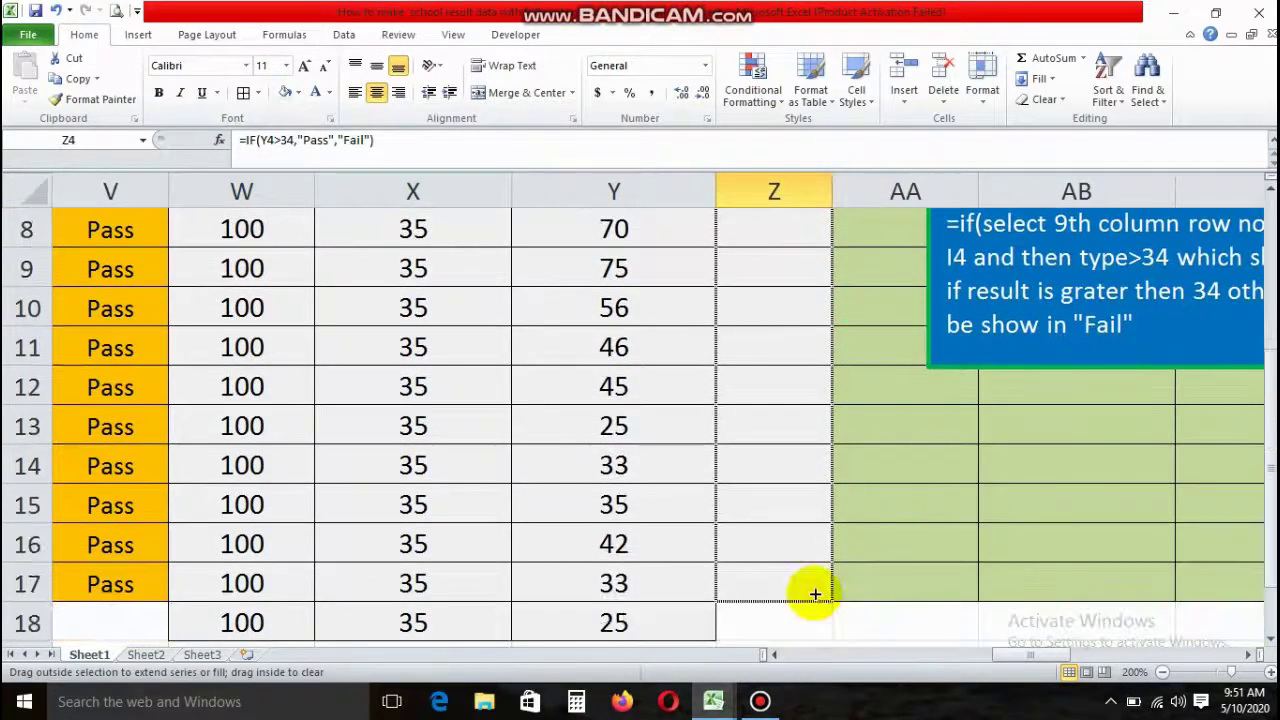
left_click_drag(835, 357, 818, 590)
left_click(866, 577)
Step: Move the formula note right, off the Islamiat columns
scroll(1248, 654, "right", 4)
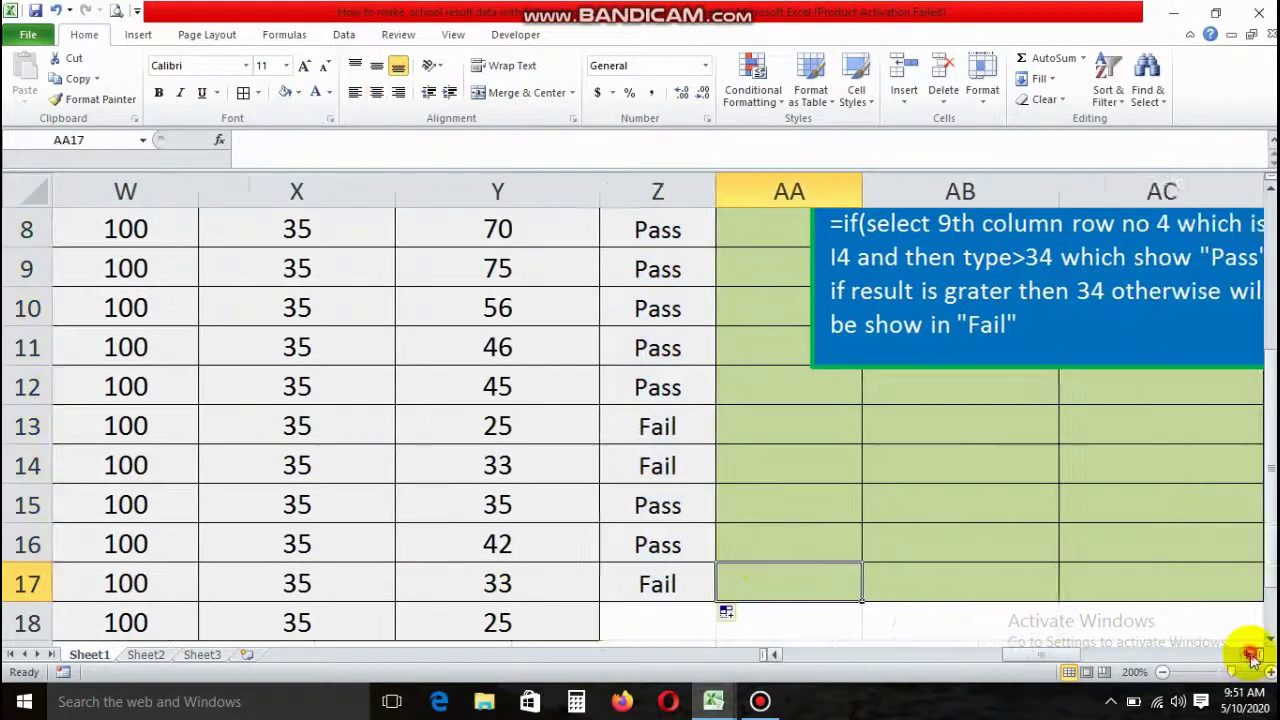
scroll(614, 560, "up", 2)
left_click_drag(425, 305, 1015, 310)
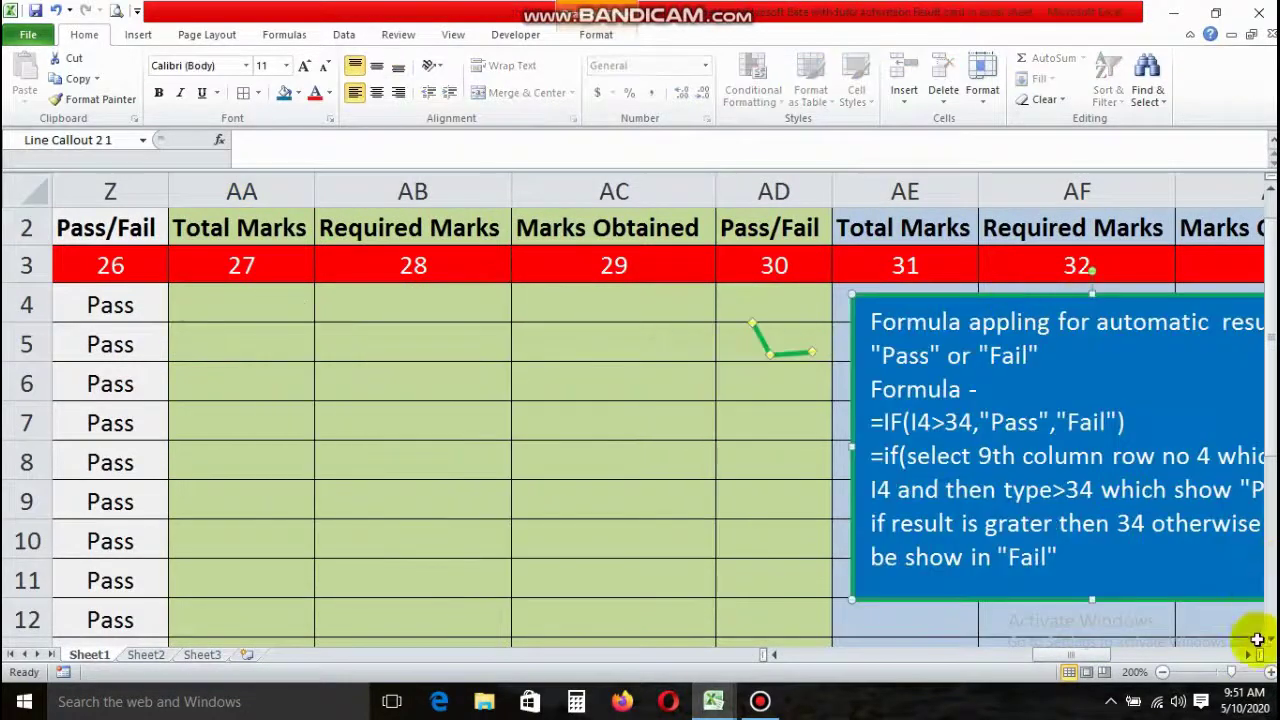
Step: Copy the Z4 Pass/Fail formula into AD4 and fill it down column AD
scroll(1257, 638, "right", 1)
left_click(618, 304)
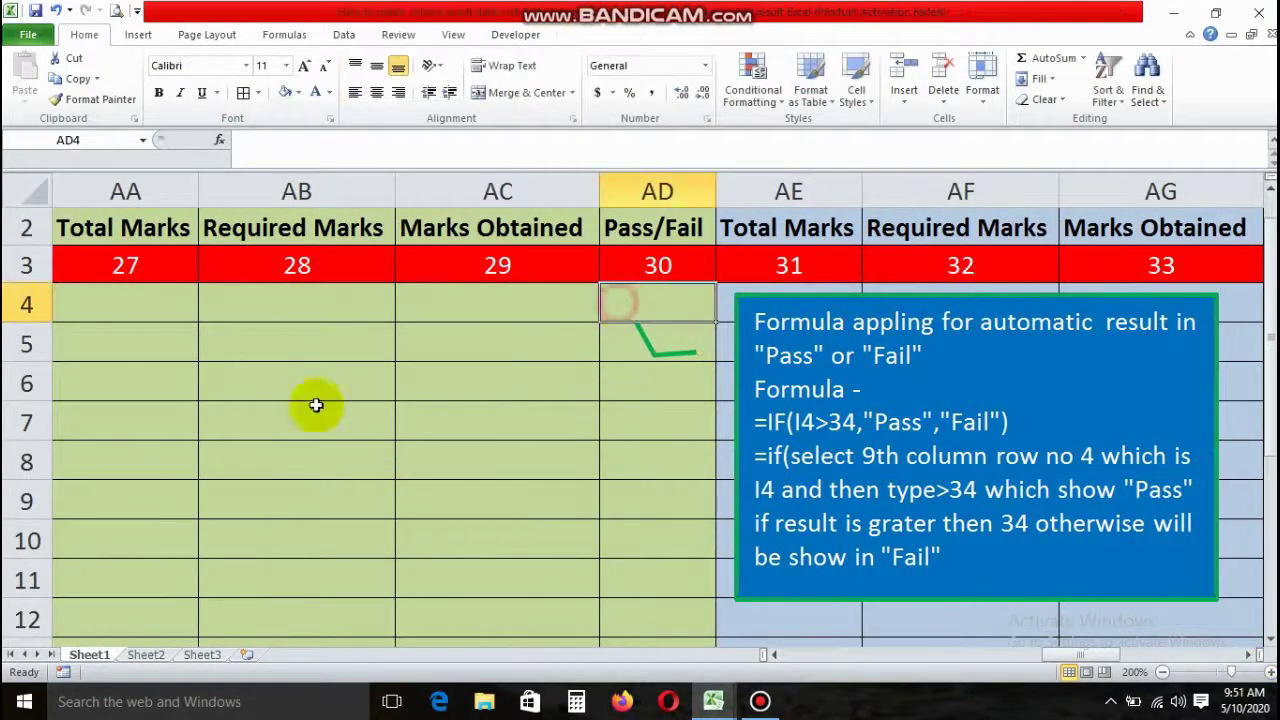
scroll(780, 654, "left", 2)
left_click(315, 305)
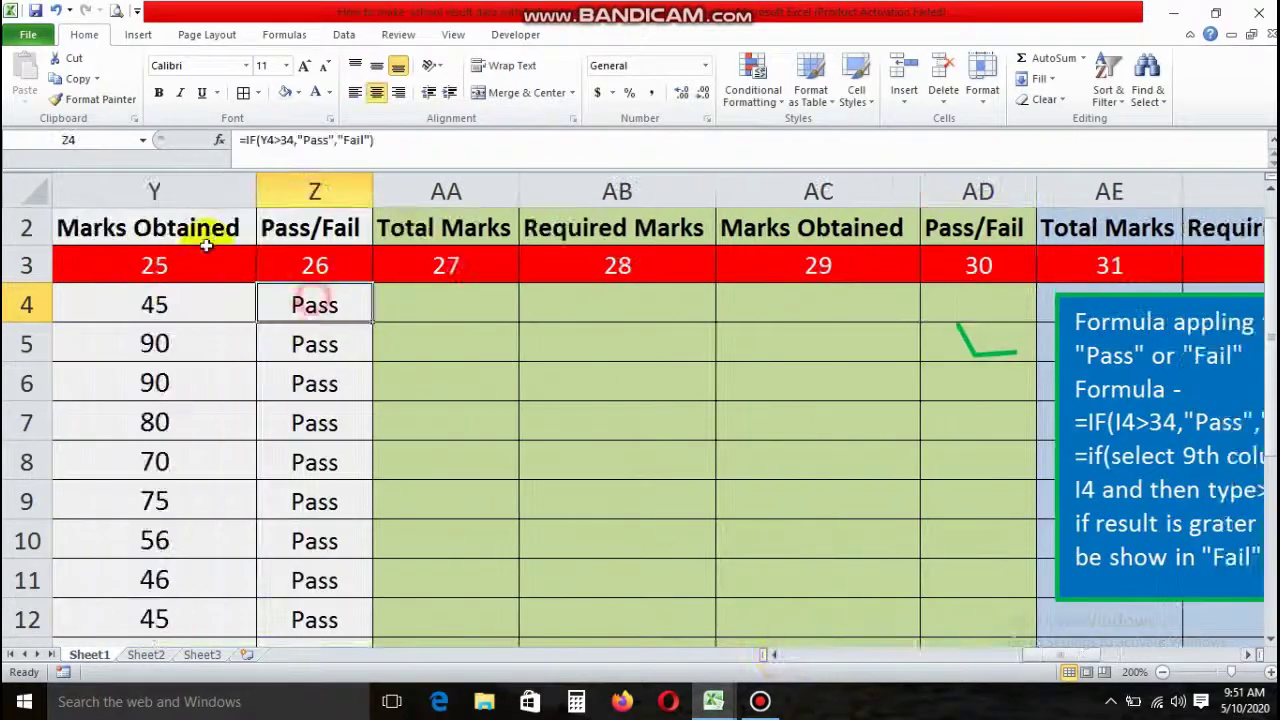
left_click(80, 85)
left_click(985, 306)
key("ctrl+v")
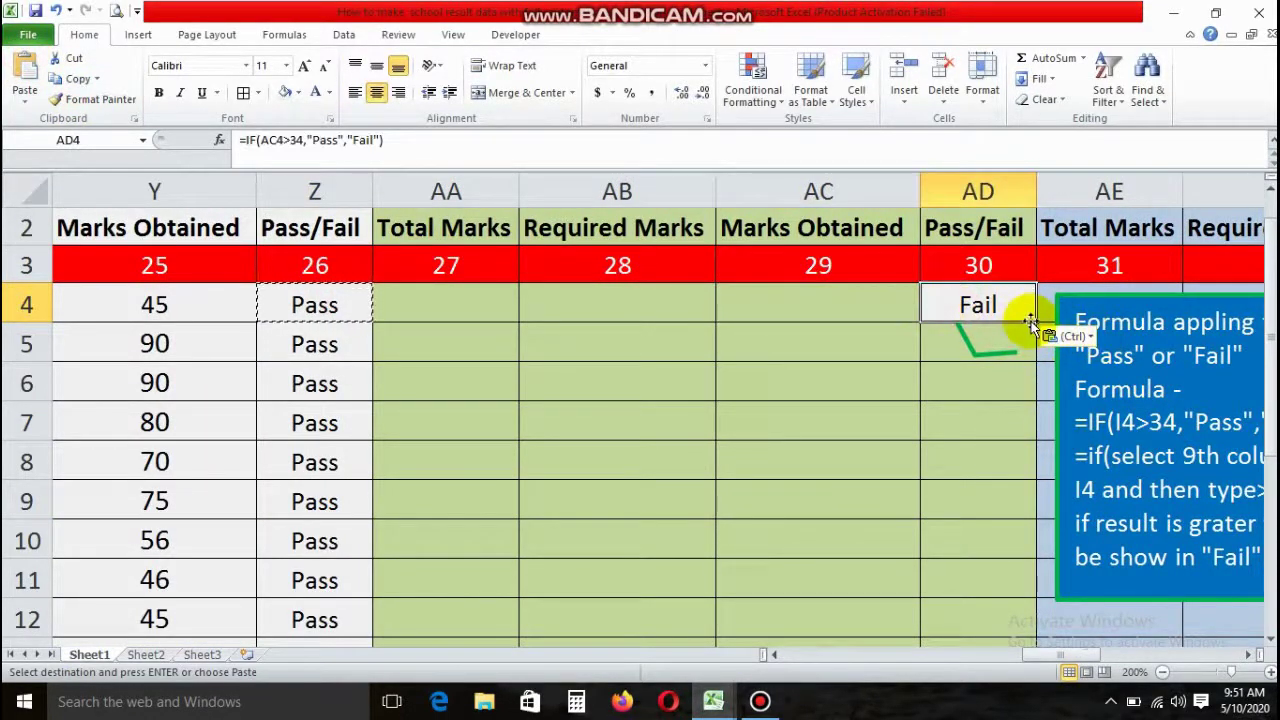
mouse_move(1035, 323)
left_mouse_down()
mouse_move(1028, 634)
mouse_move(1008, 571)
left_mouse_up()
scroll(603, 403, "up", 3)
Step: Paste marks into the Islamiat columns from AA4 and shade them green
left_click(480, 335)
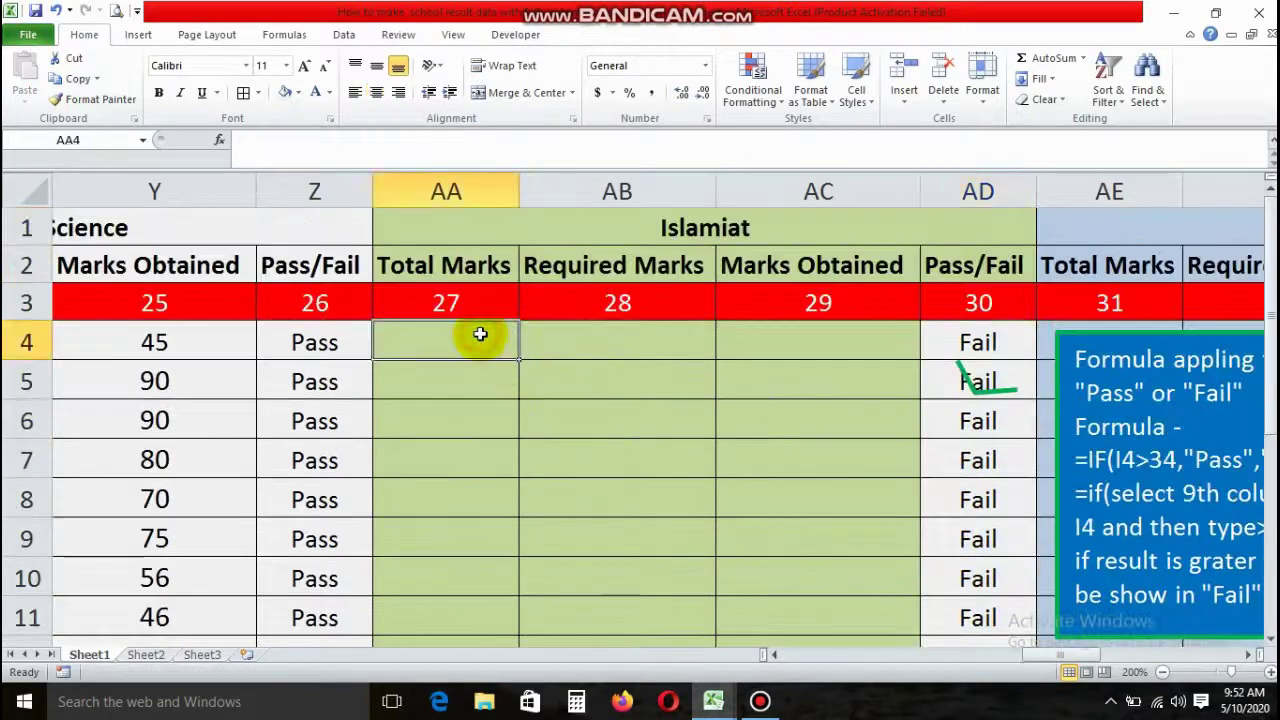
left_click(960, 343)
left_click(473, 349)
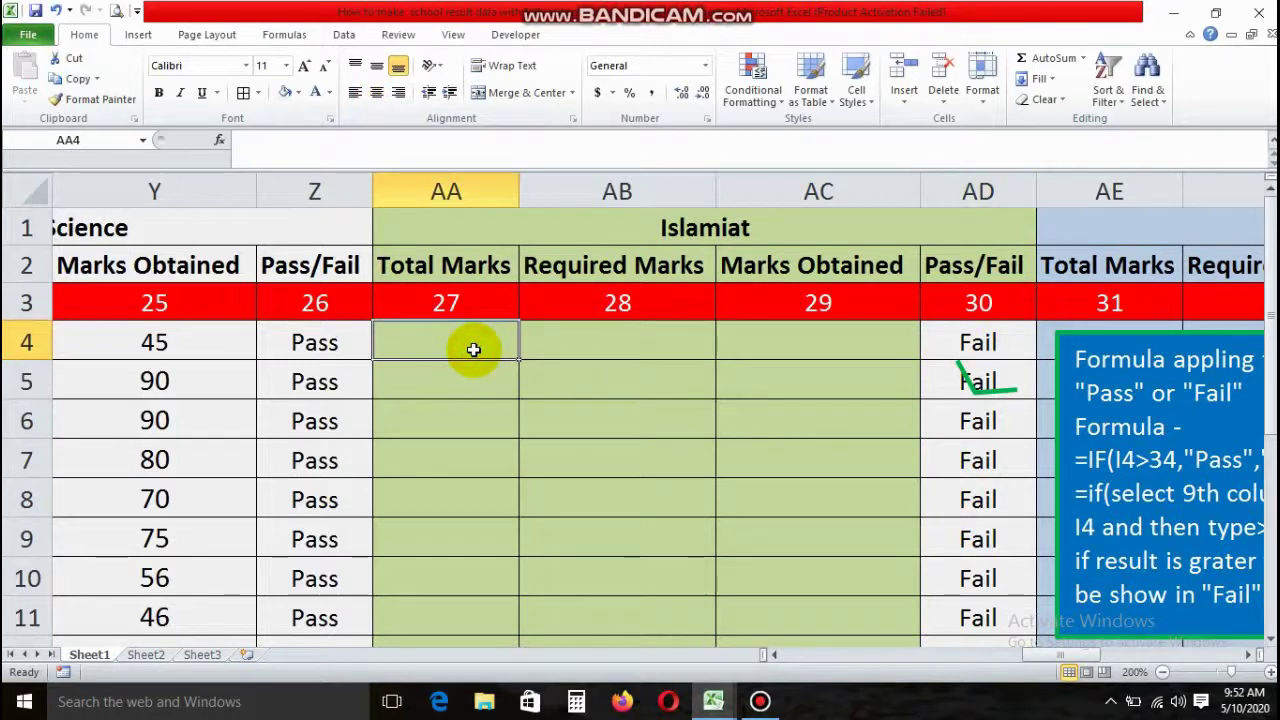
key("ctrl+c")
left_click(1248, 654)
left_click(1248, 654)
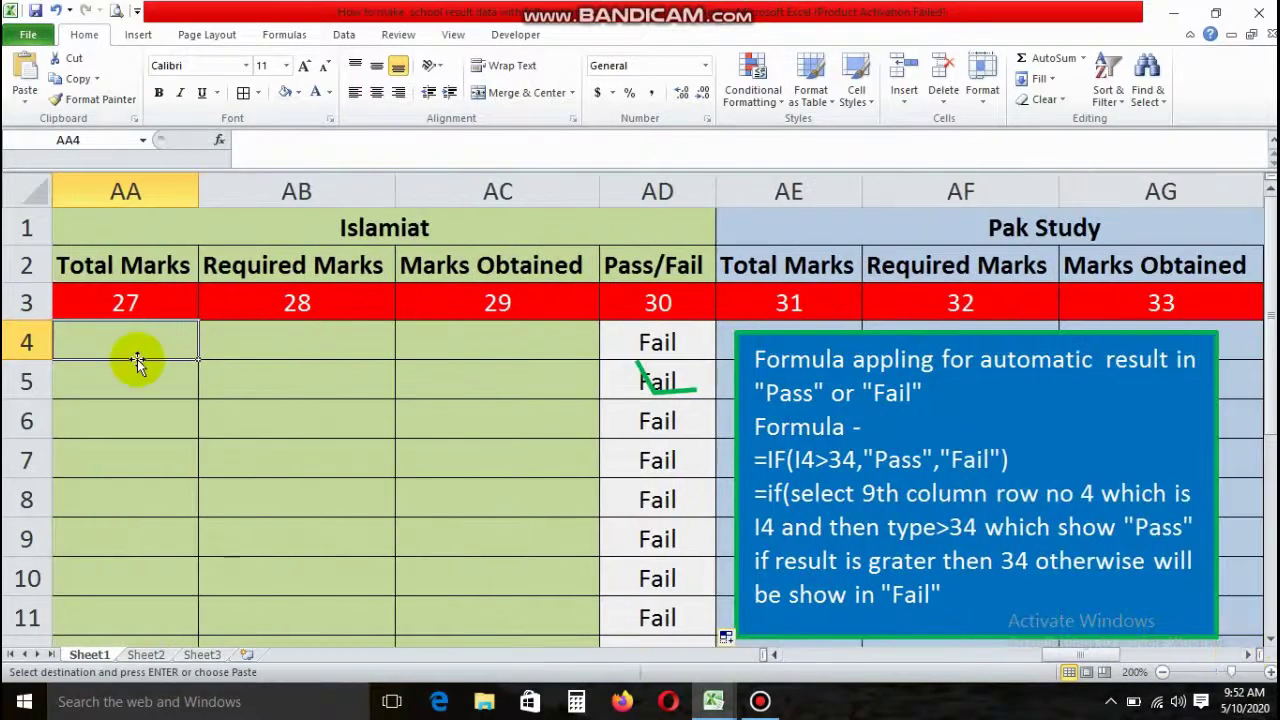
left_click(24, 82)
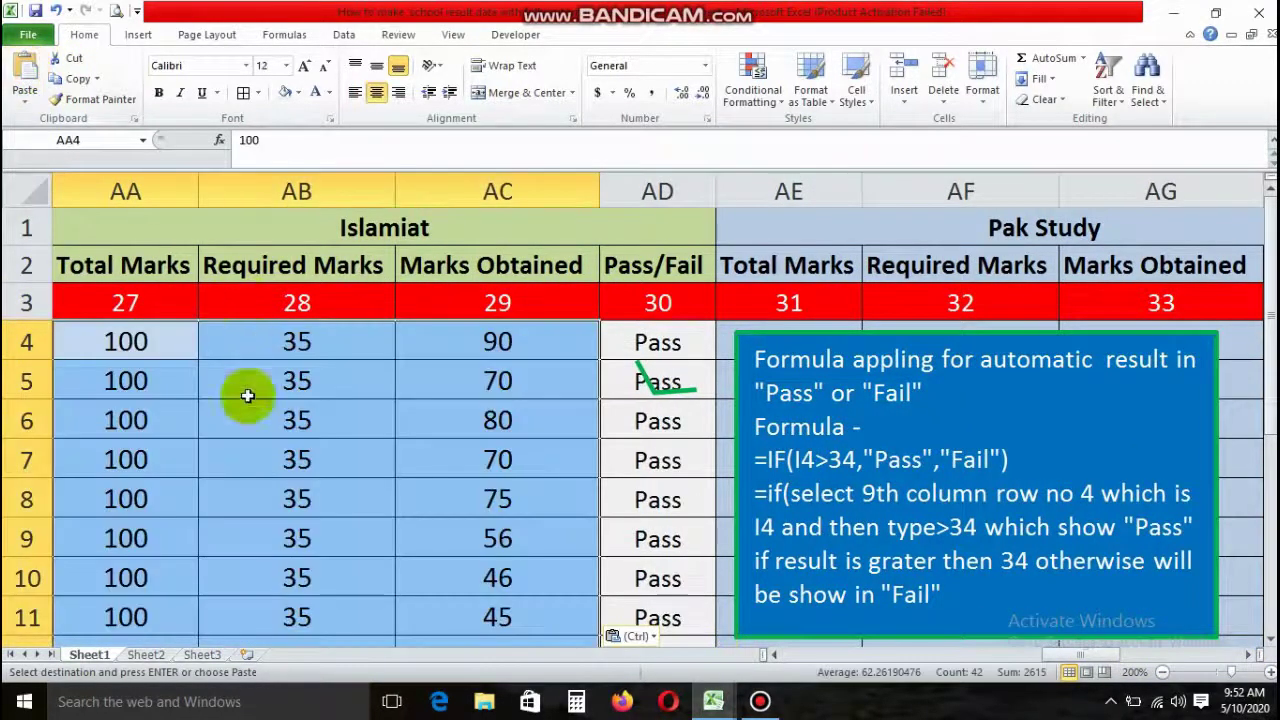
left_click(298, 92)
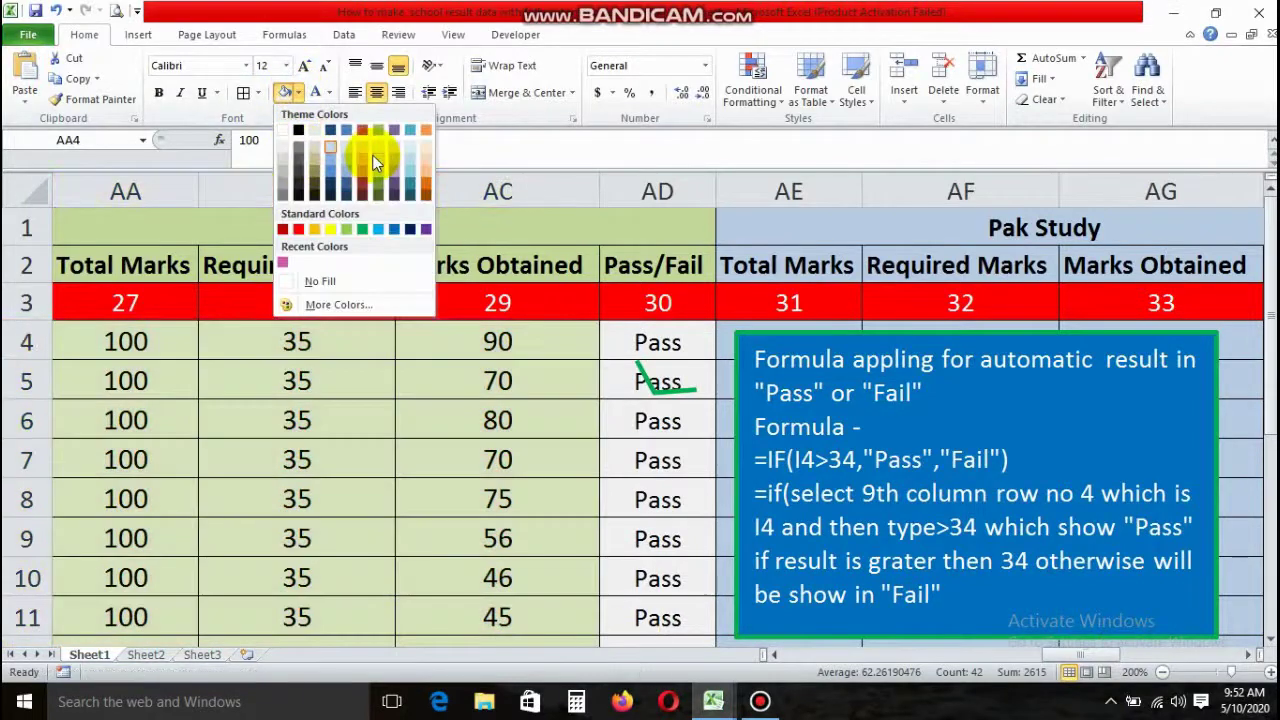
left_click(374, 166)
Step: Give the Islamiat Pass/Fail cells AD4:AD17 a green fill
left_click(631, 340)
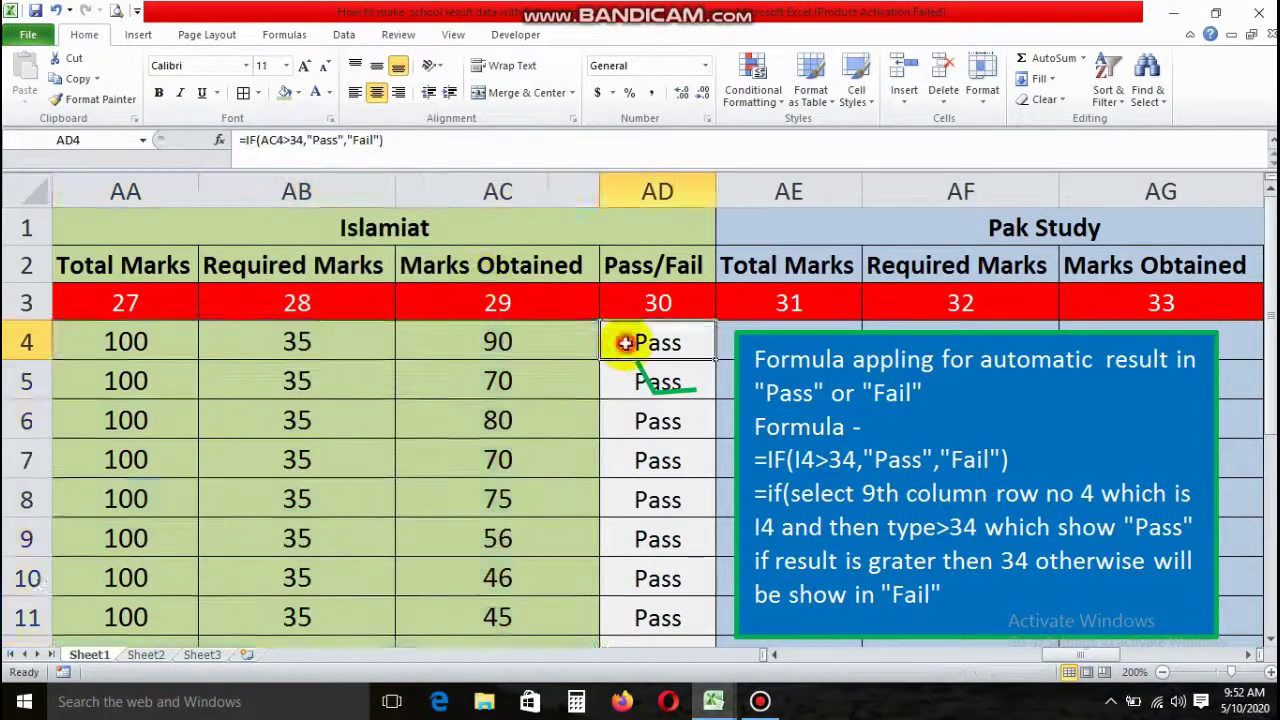
scroll(643, 345, "down", 2)
scroll(643, 360, "up", 1)
scroll(643, 345, "up", 1)
left_click_drag(651, 343, 637, 643)
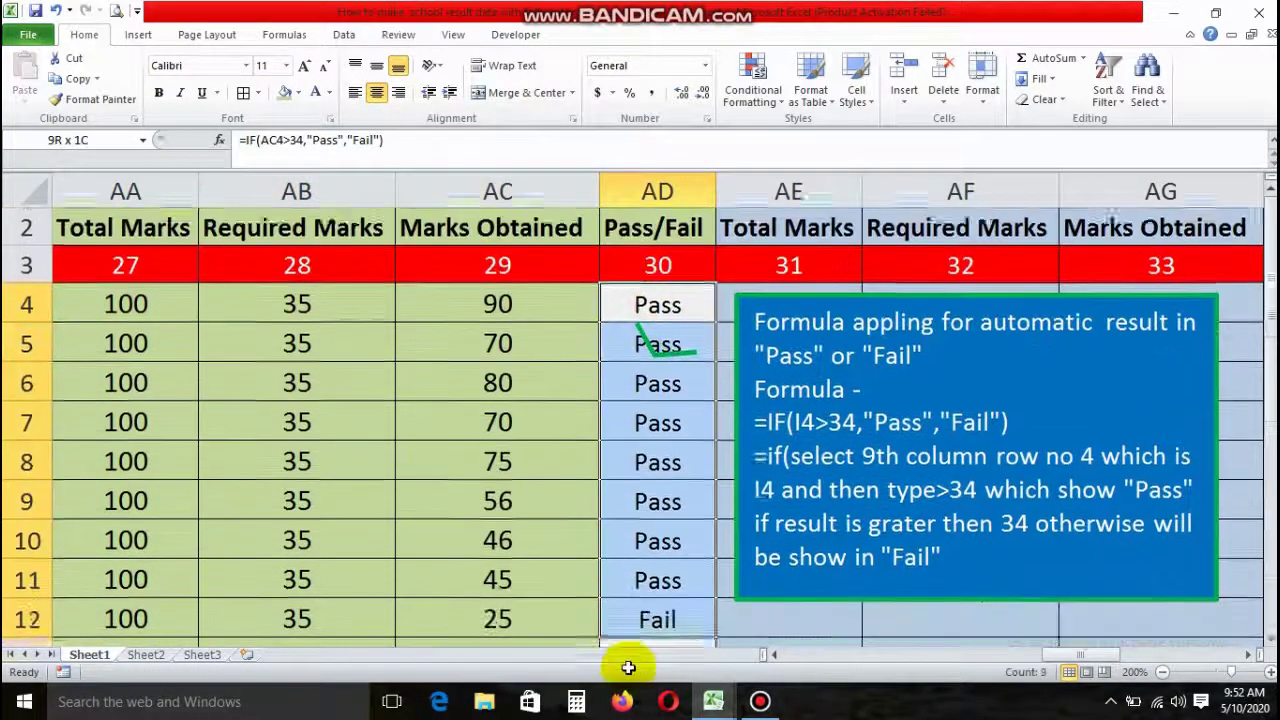
left_click(285, 92)
scroll(448, 177, "up", 2)
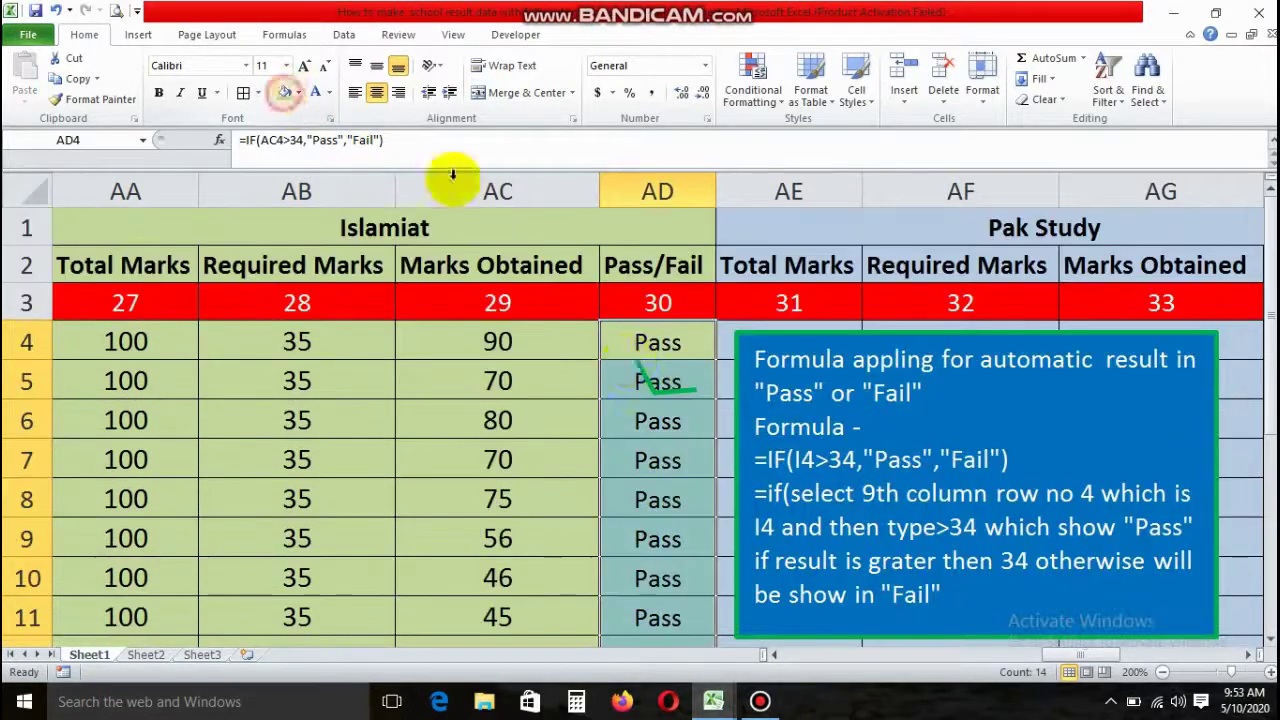
left_click(637, 335)
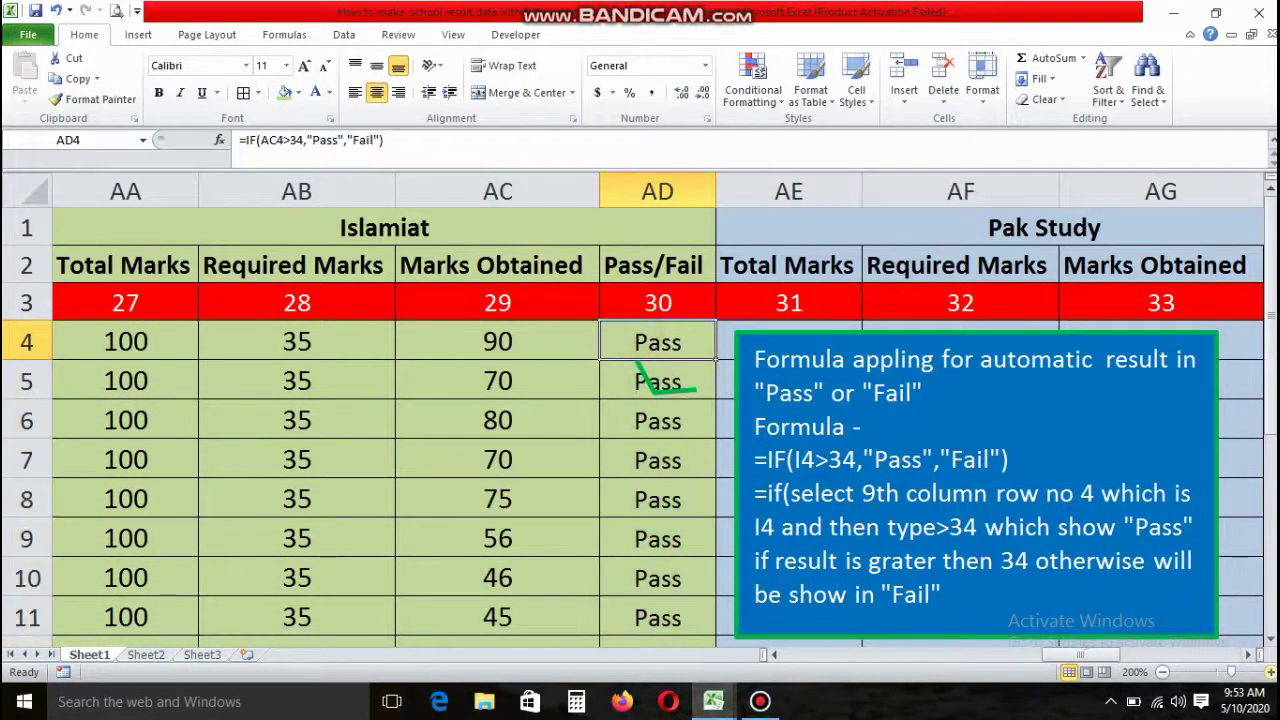
left_click(1248, 655)
Step: Drag the formula note box further right over Drawing
mouse_move(551, 343)
left_mouse_down()
mouse_move(1265, 420)
mouse_move(1034, 366)
left_mouse_up()
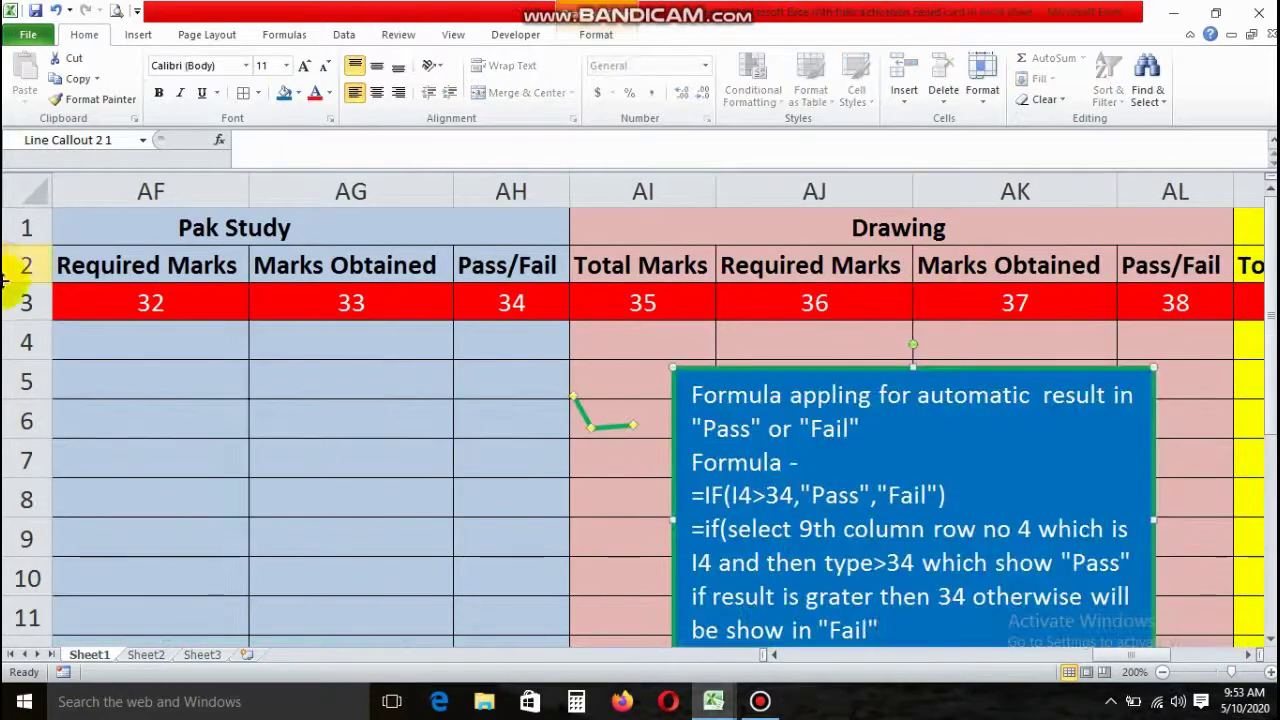
left_click(773, 655)
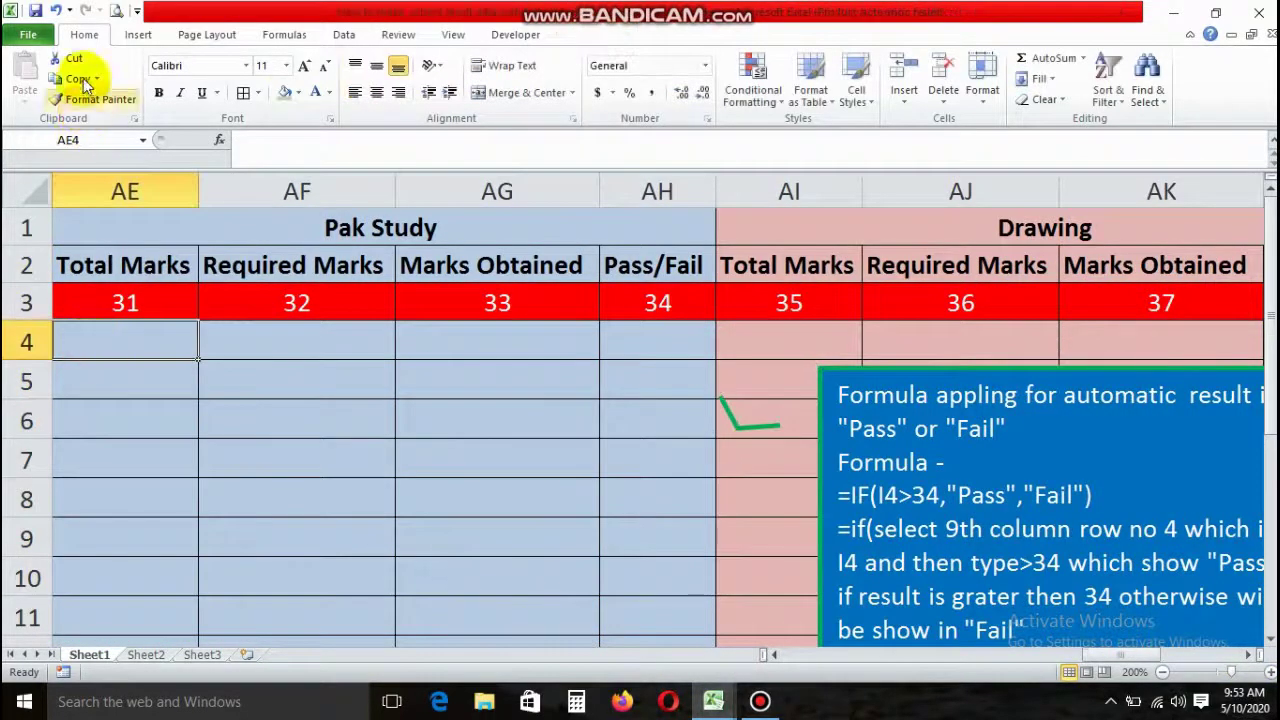
left_click(470, 471)
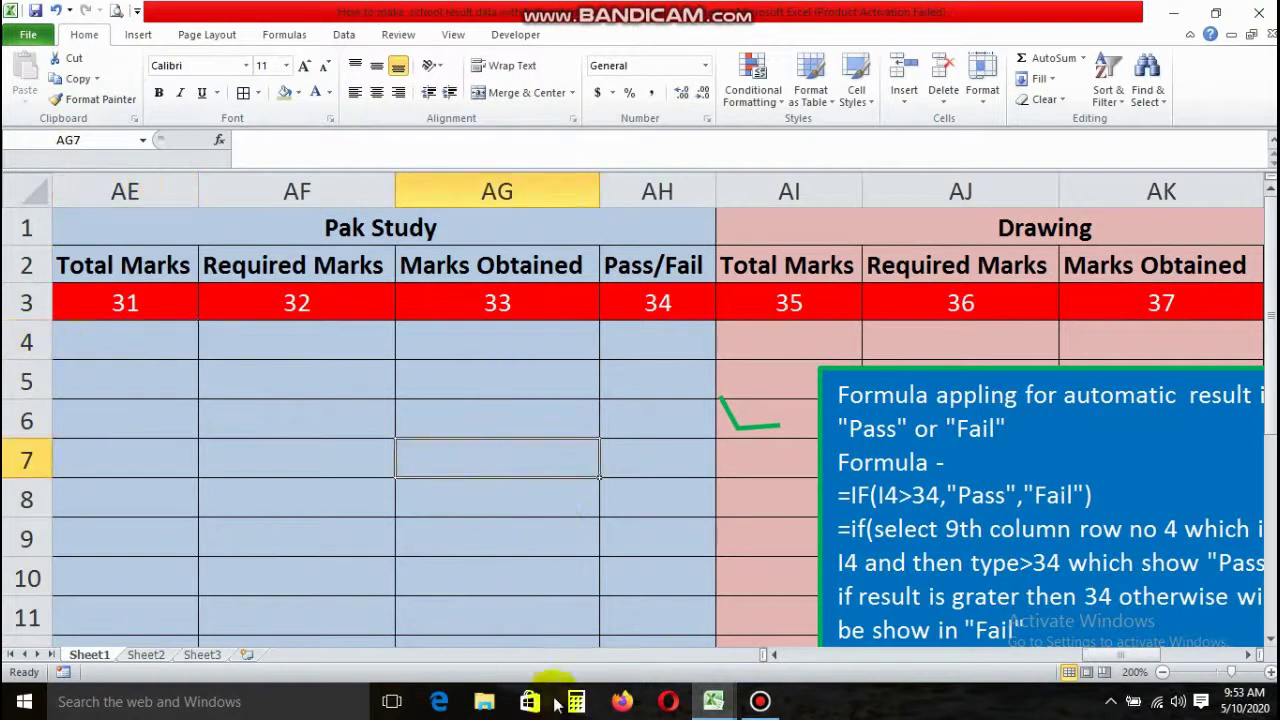
Step: Copy the AD4 Pass/Fail formula into AH4 and fill it down column AH
left_click(773, 655)
left_click(90, 342)
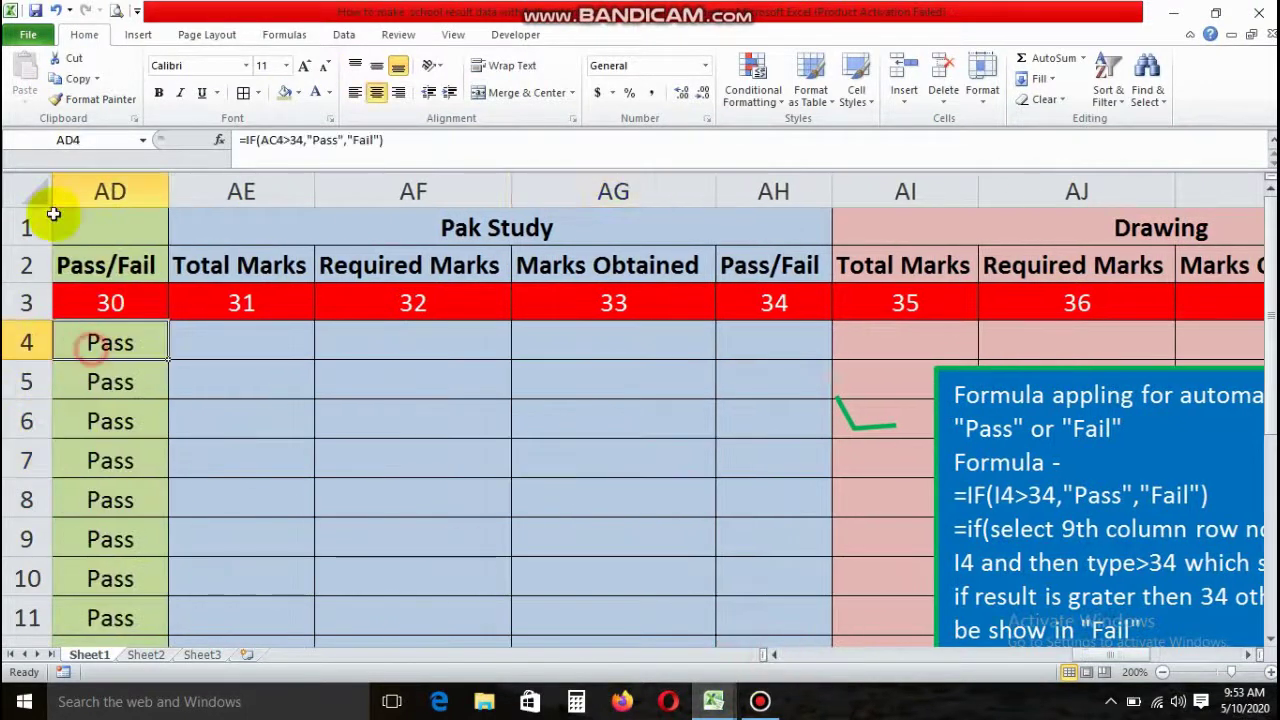
left_click(73, 78)
left_click(773, 342)
left_click(28, 80)
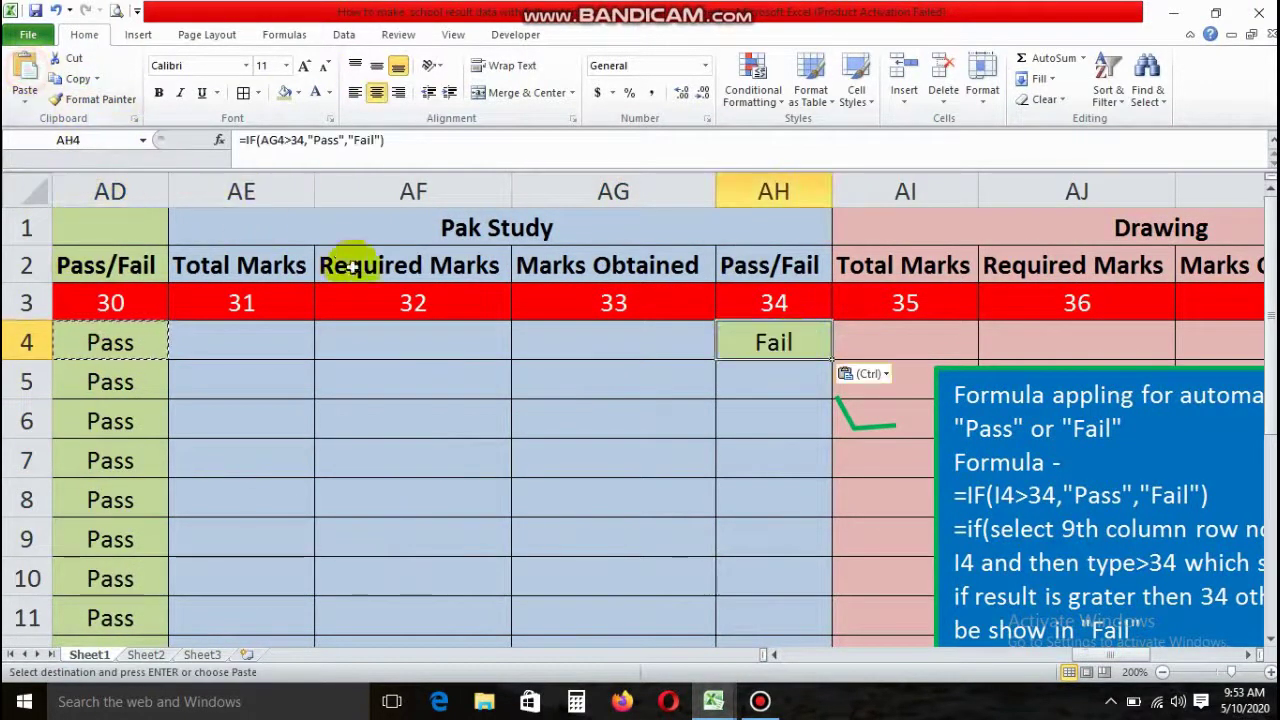
left_click(301, 93)
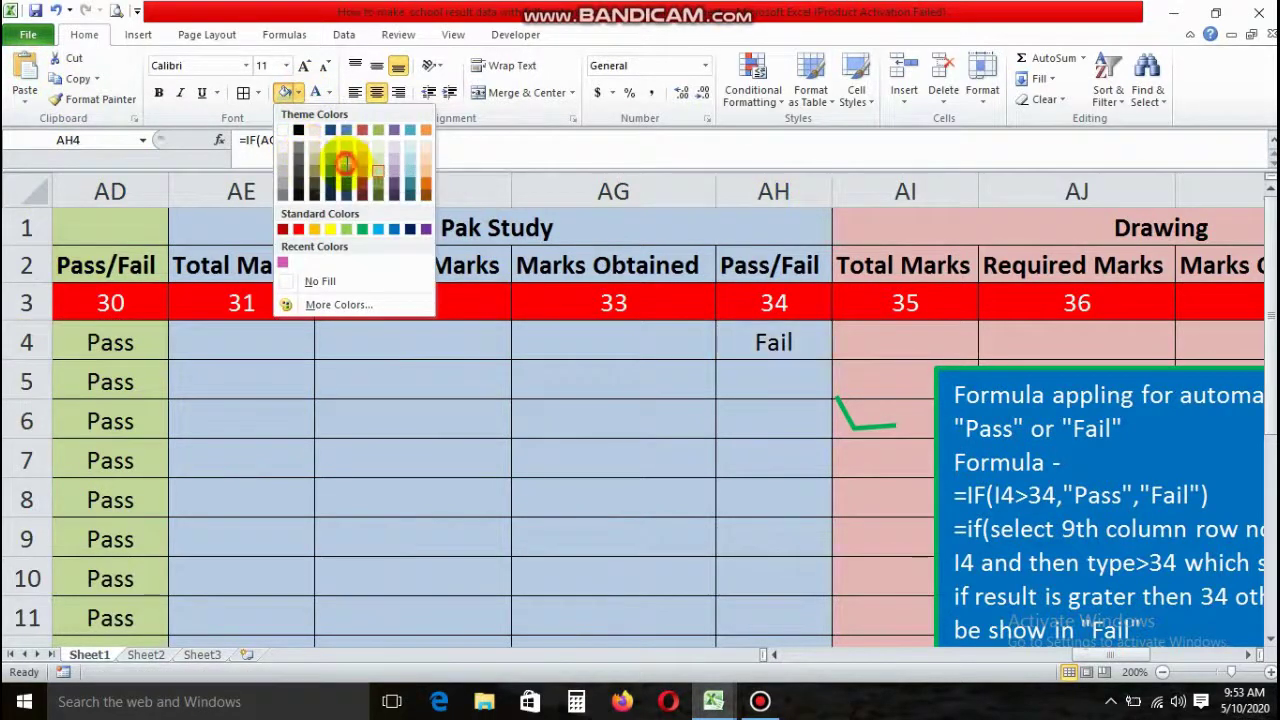
left_click(703, 352)
left_click(772, 350)
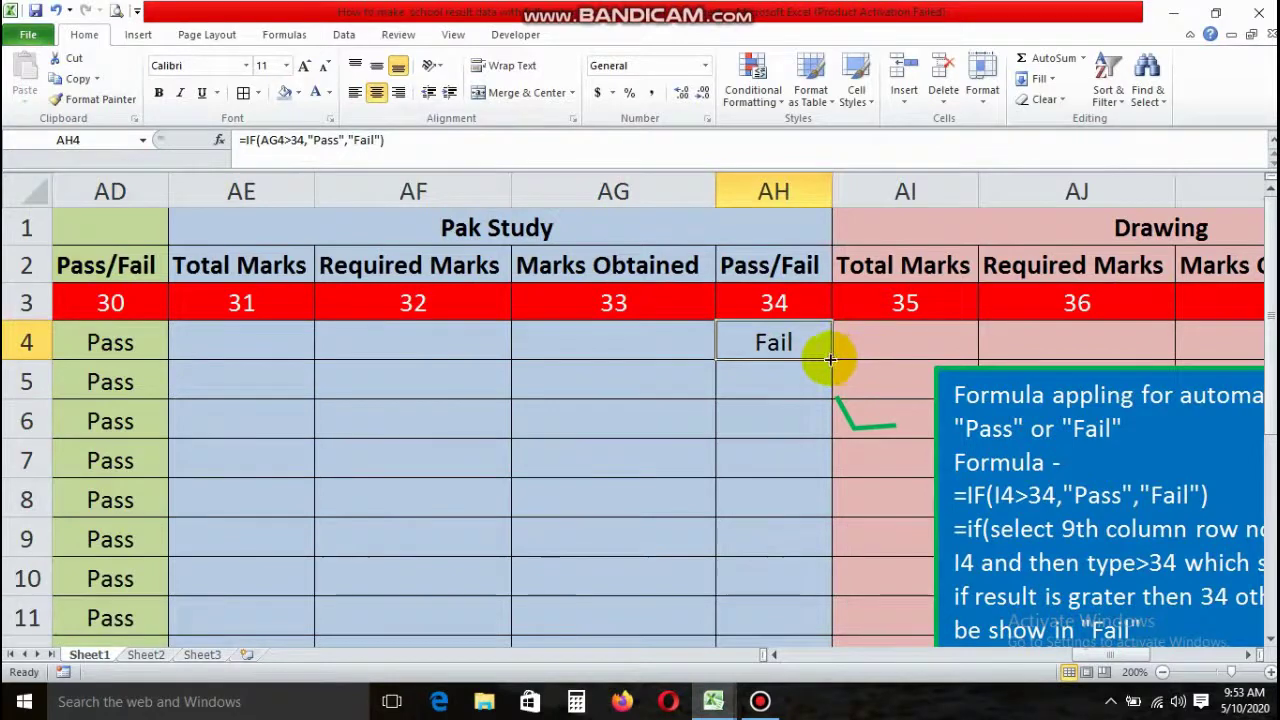
left_click_drag(830, 359, 808, 567)
Step: Enter Pak Study marks in AE4:AG4: total 100, required 35, obtained 34
scroll(220, 323, "up", 3)
left_click(220, 342)
type("100")
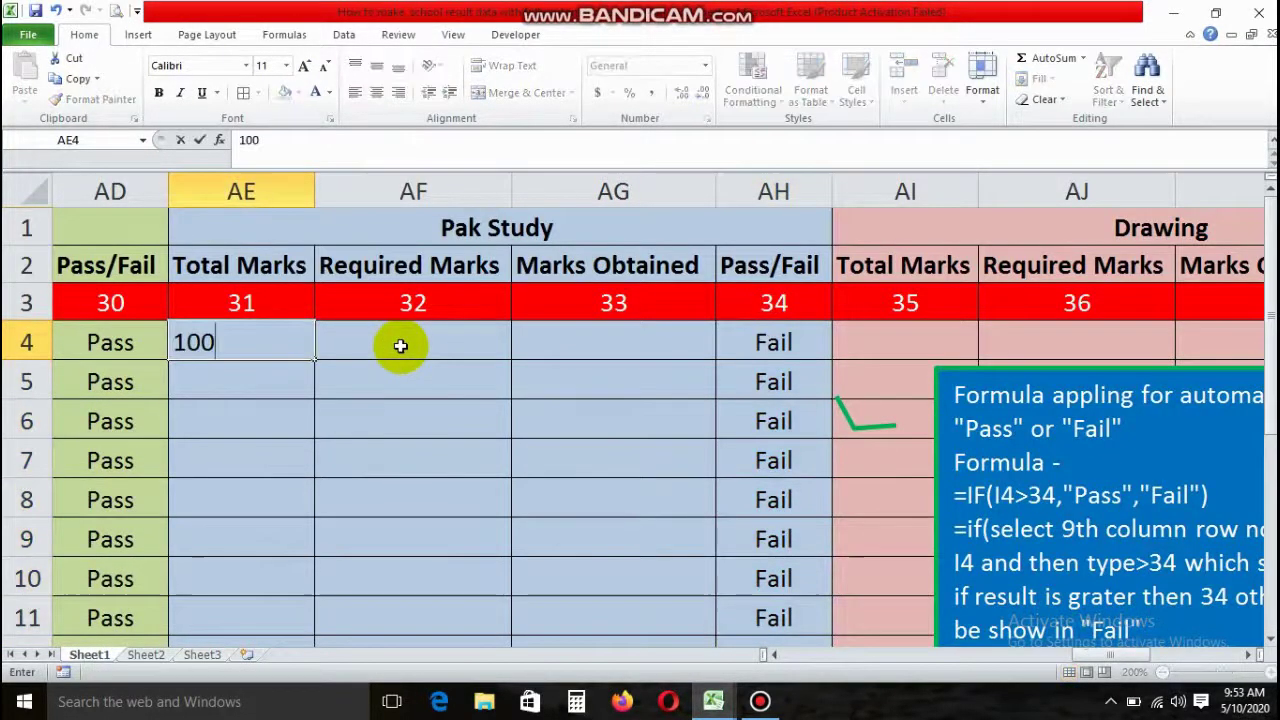
left_click(400, 345)
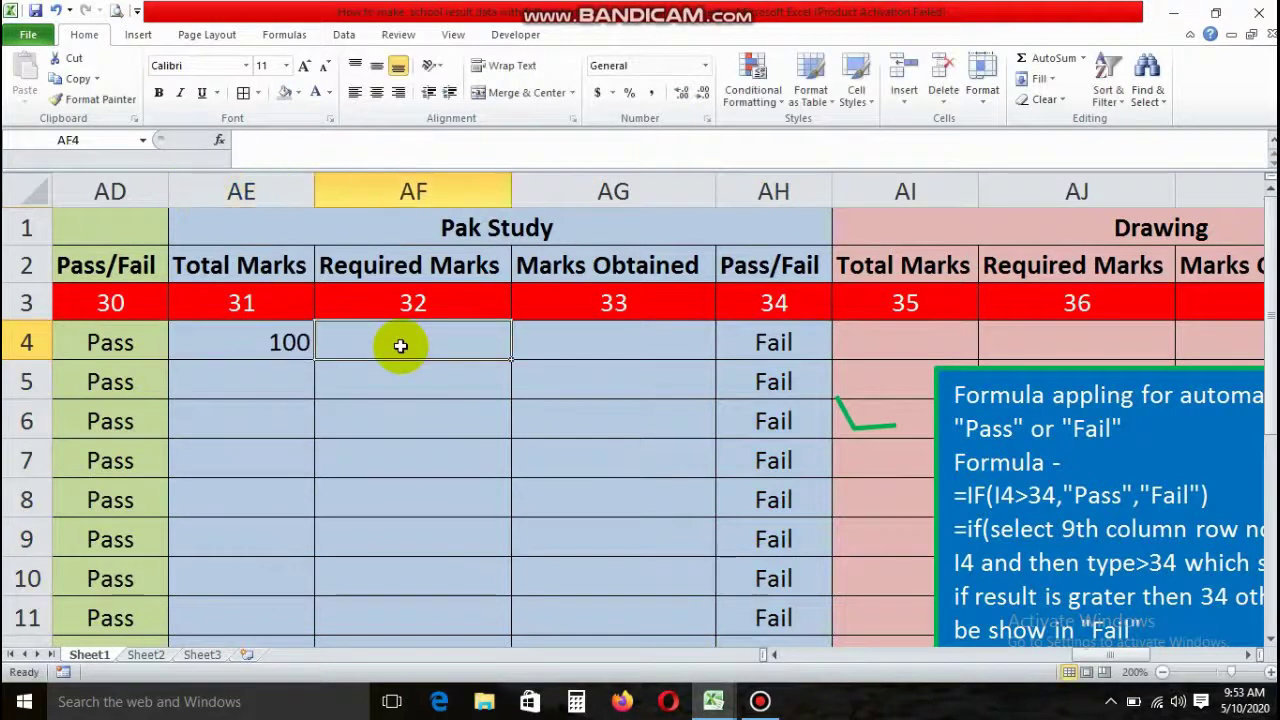
type("35")
key("Tab")
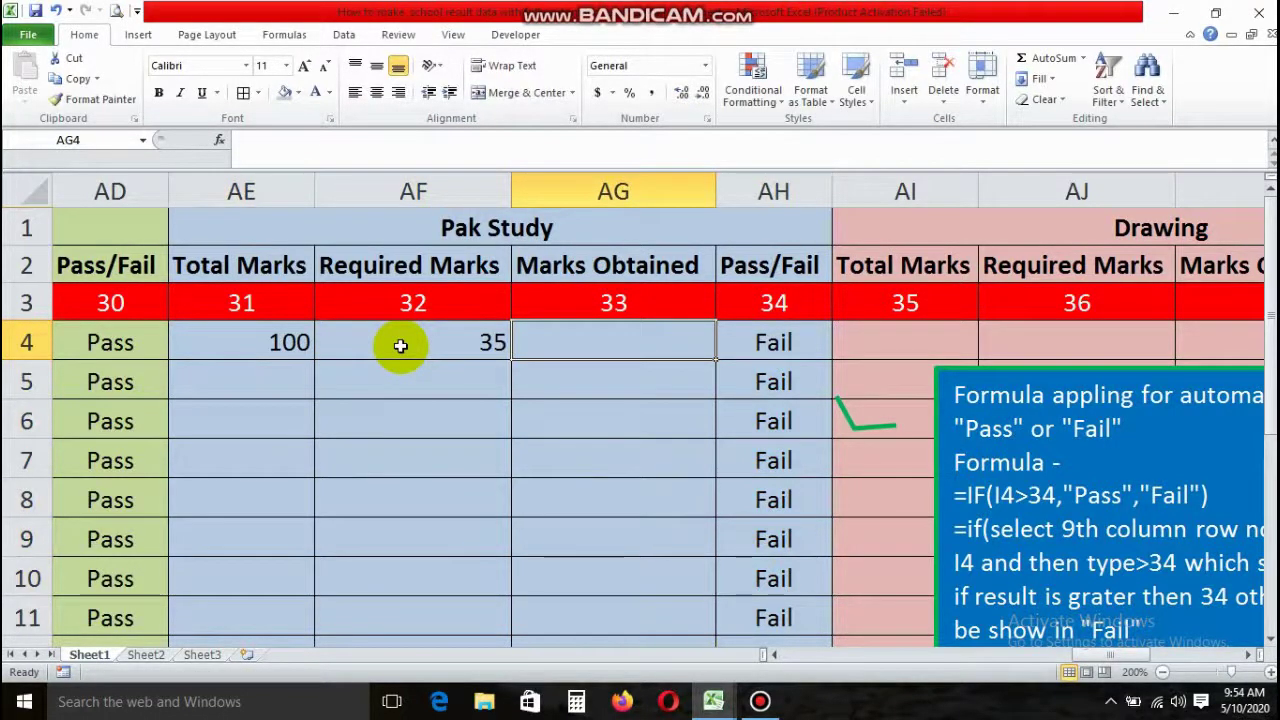
type("34")
key("Tab")
key("Left")
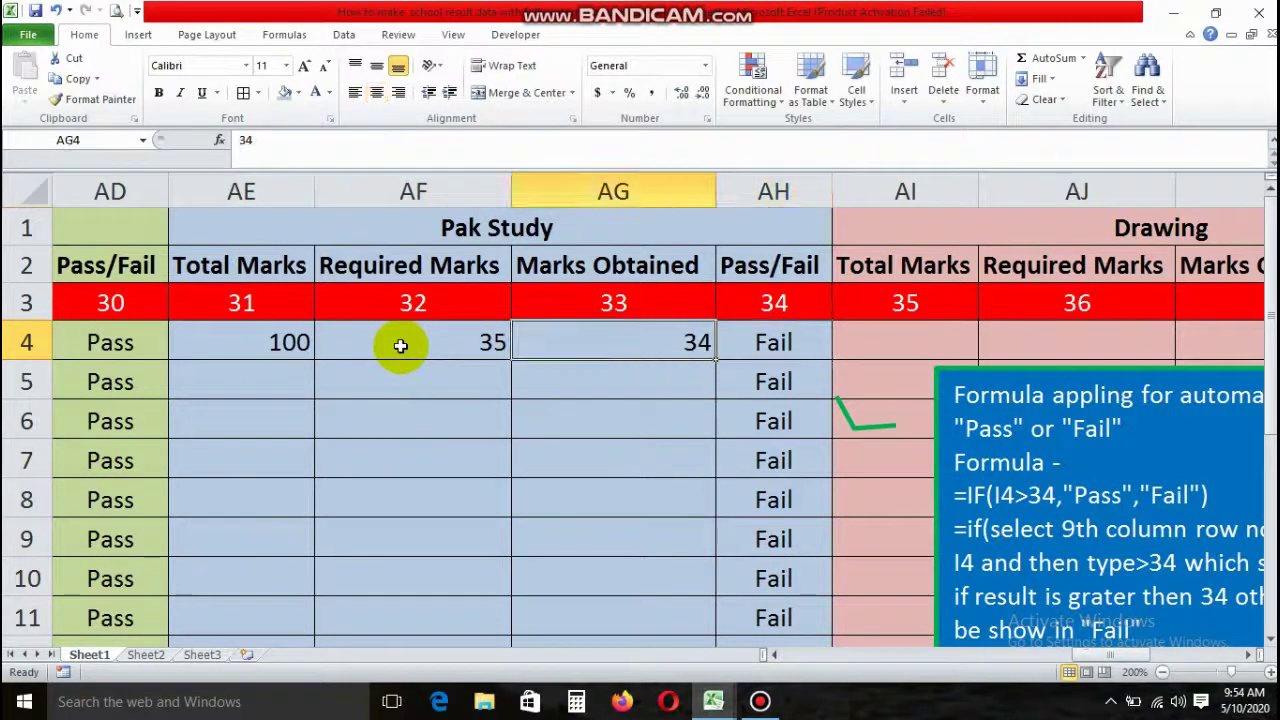
Step: Paste marks into the remaining Pak Study rows AE5:AG18 and apply the fill colour
left_click(302, 390)
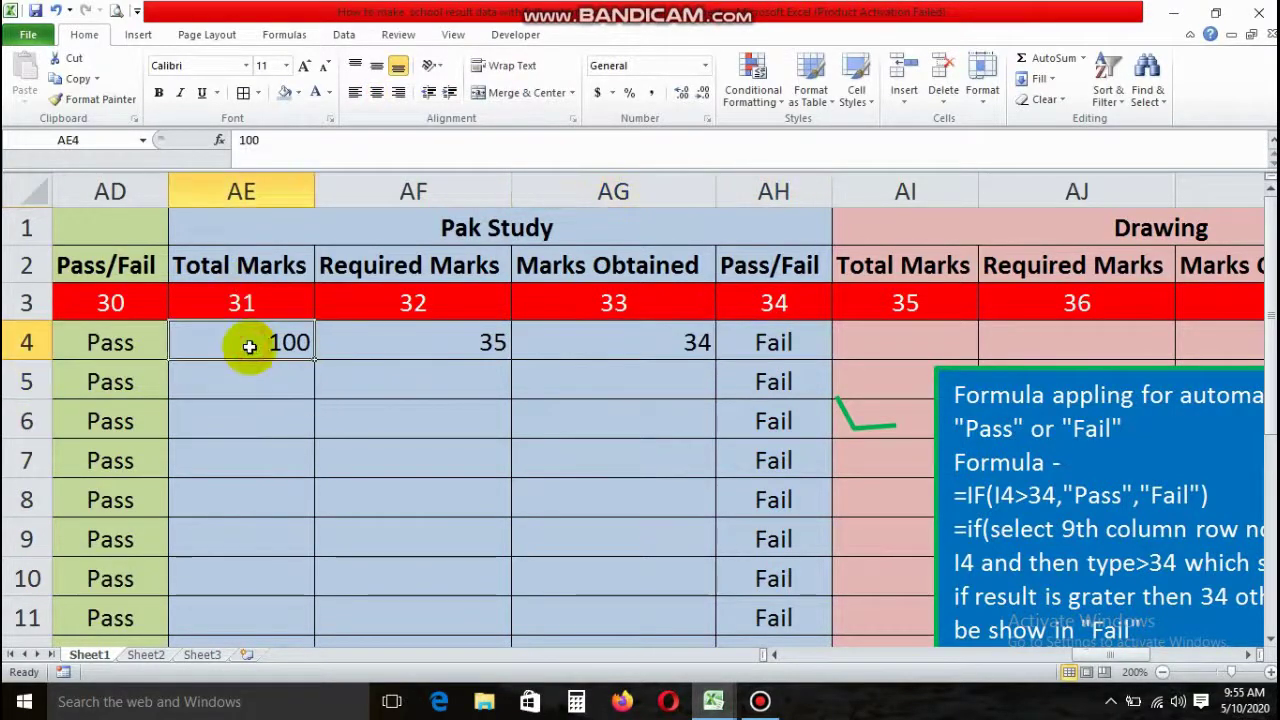
key("ctrl+c")
left_click(257, 371)
left_click(349, 397)
left_click(243, 366)
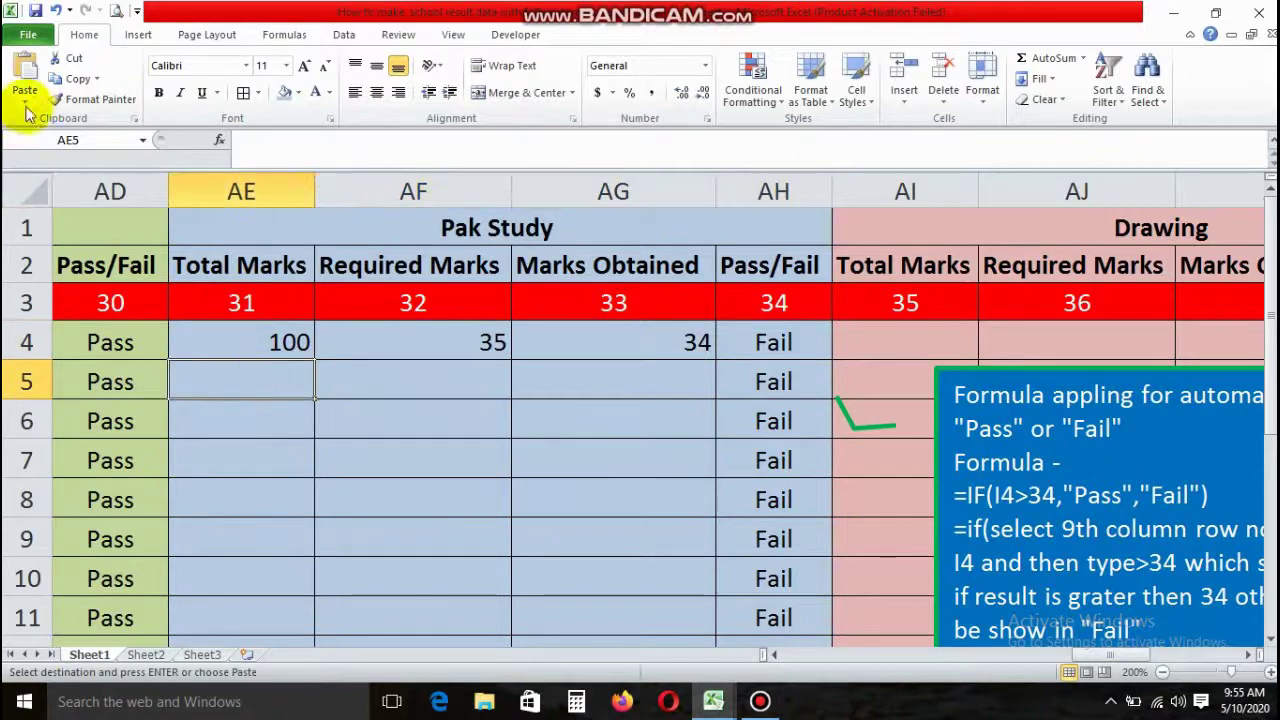
left_click(25, 70)
mouse_move(257, 385)
left_mouse_down()
mouse_move(480, 527)
mouse_move(537, 600)
left_mouse_up()
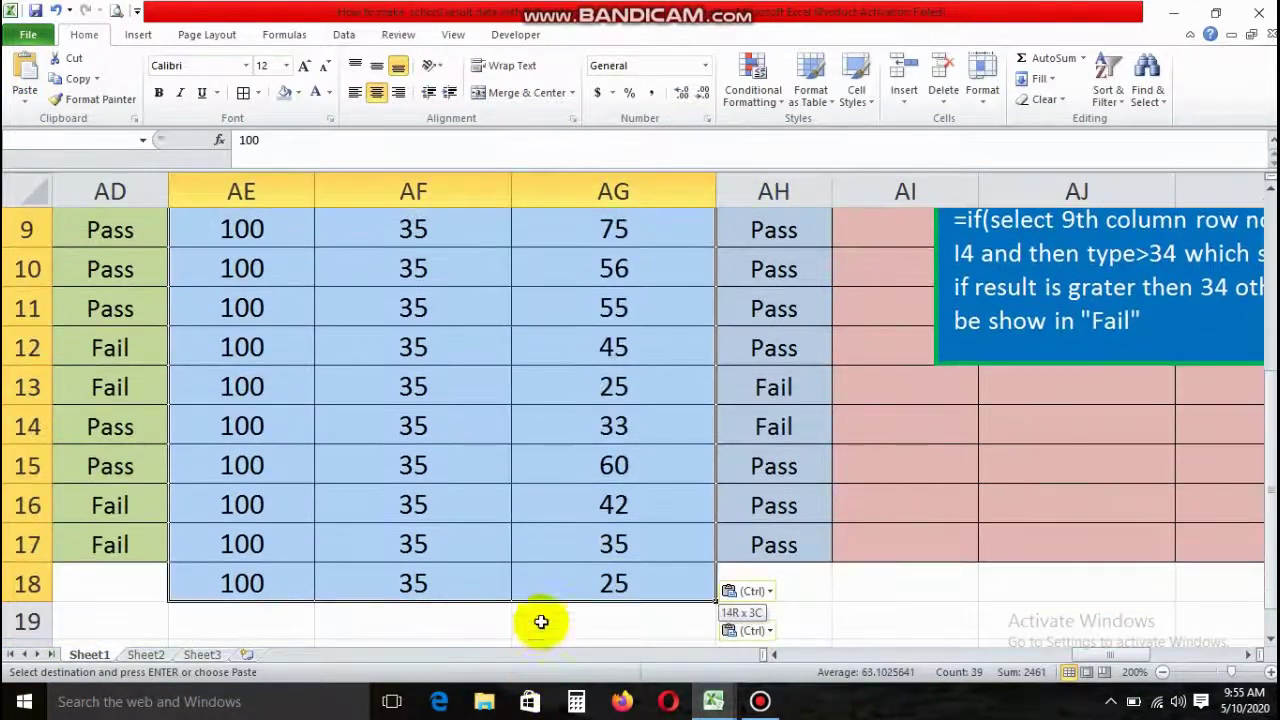
left_click(284, 92)
scroll(357, 309, "up", 3)
left_click(387, 430)
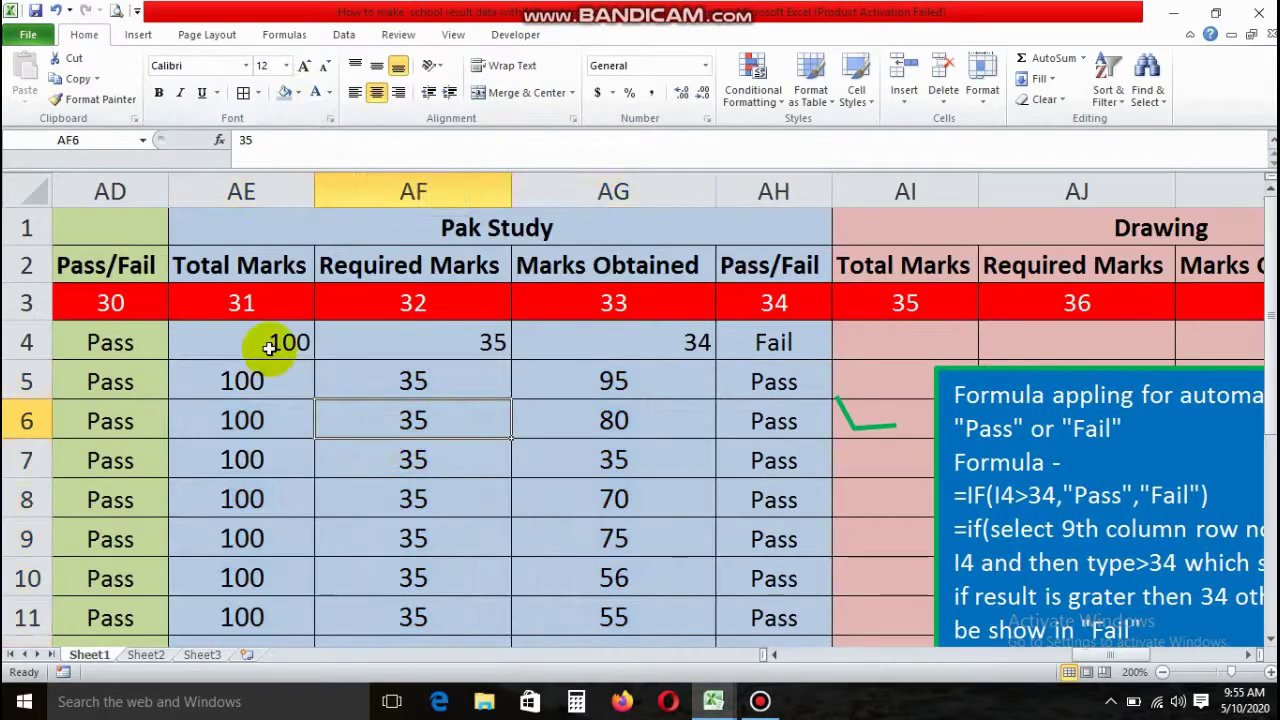
Step: Centre the first student's Pak Study marks in AE4:AG4
left_click_drag(269, 347, 560, 350)
left_click(376, 92)
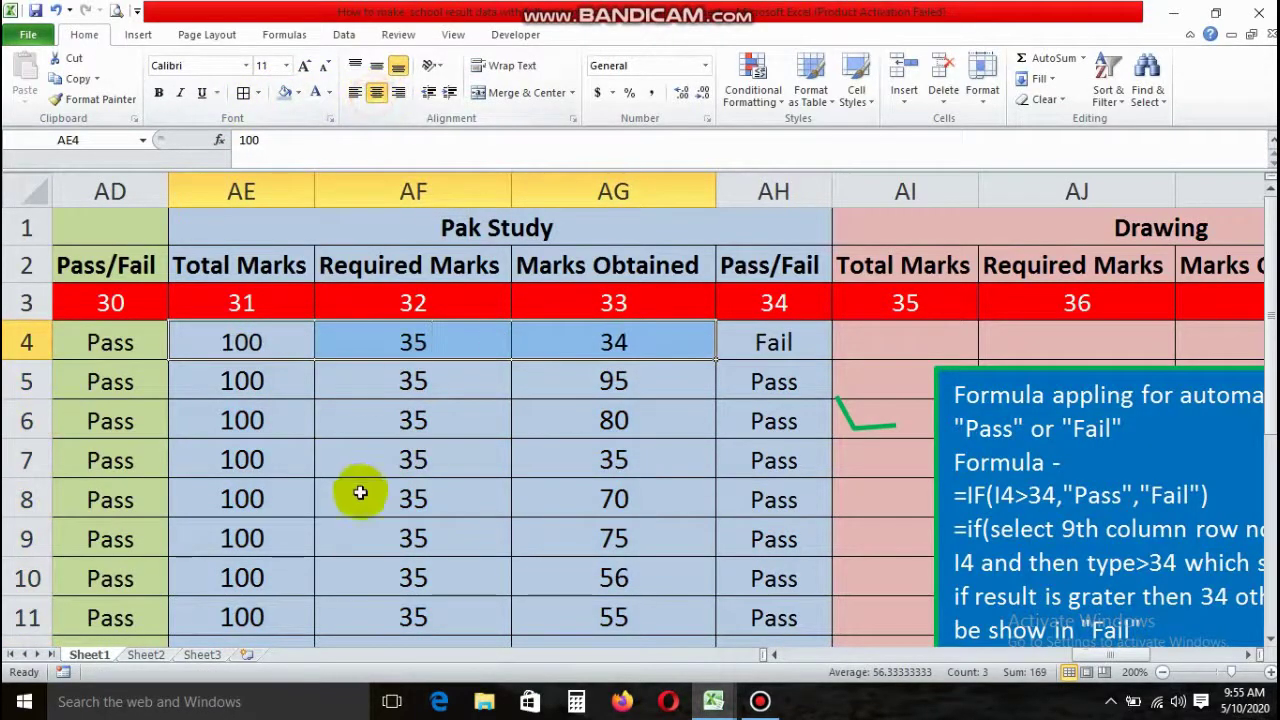
left_click(372, 381)
Step: Delete the stray marks in the extra row 18
scroll(850, 520, "down", 4)
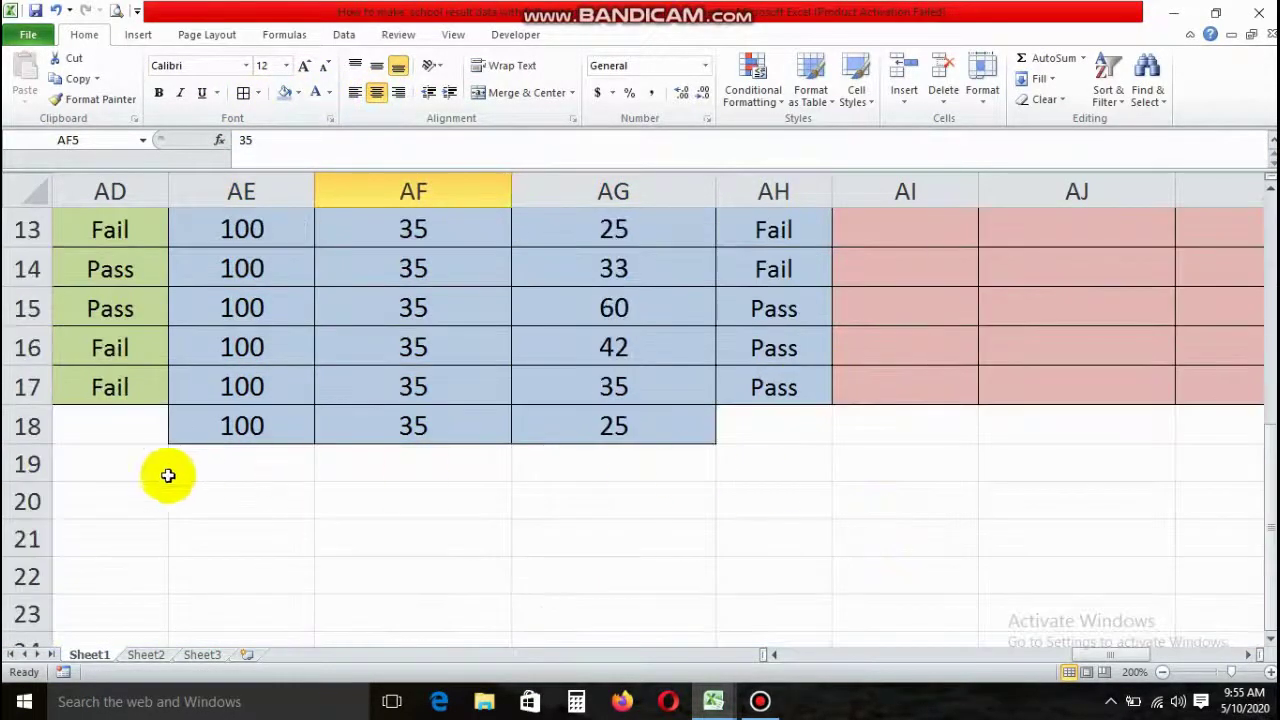
right_click(27, 427)
left_click(86, 297)
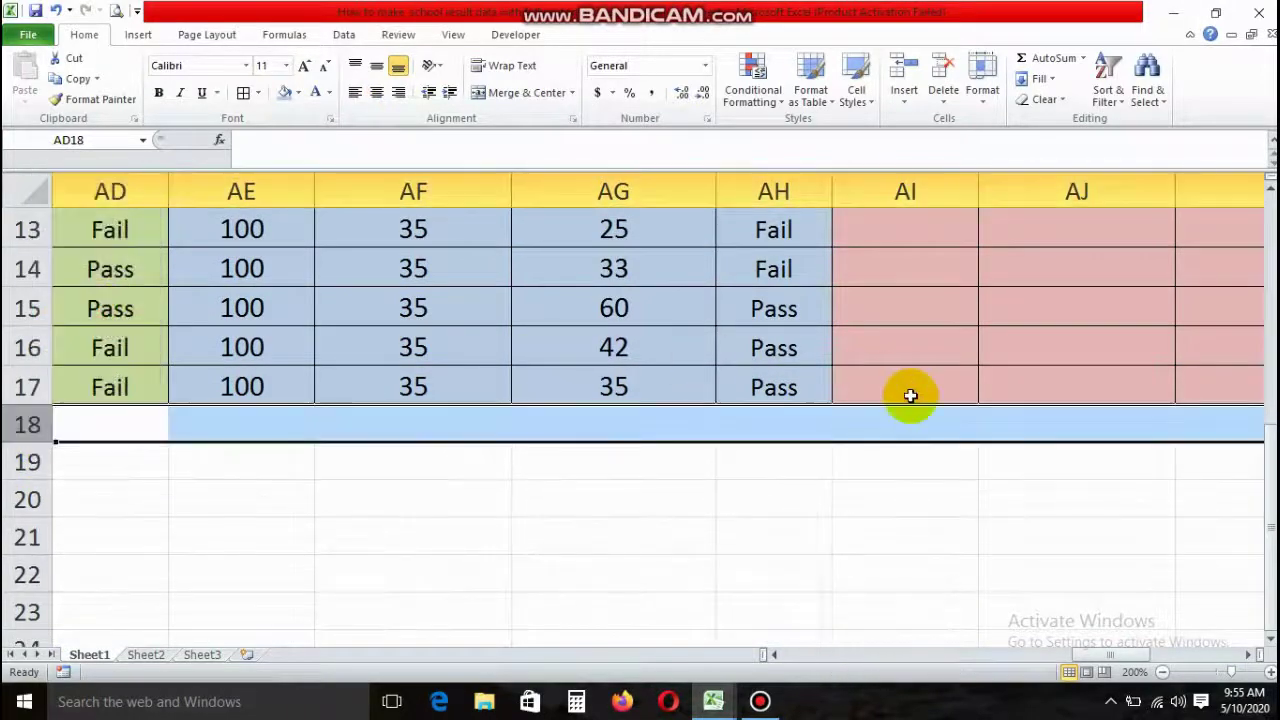
scroll(905, 397, "up", 4)
left_click(905, 353)
Step: Move the formula note aside over the Overall Result columns
left_click(1247, 655)
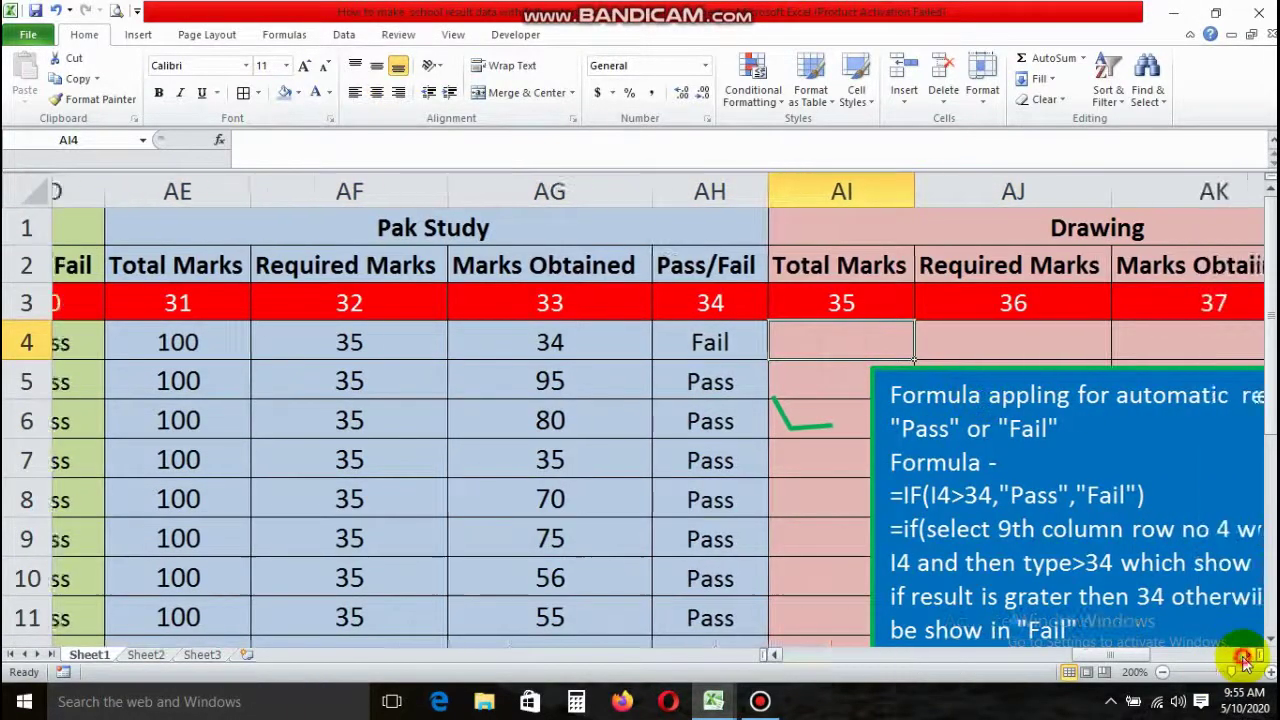
left_click(1247, 656)
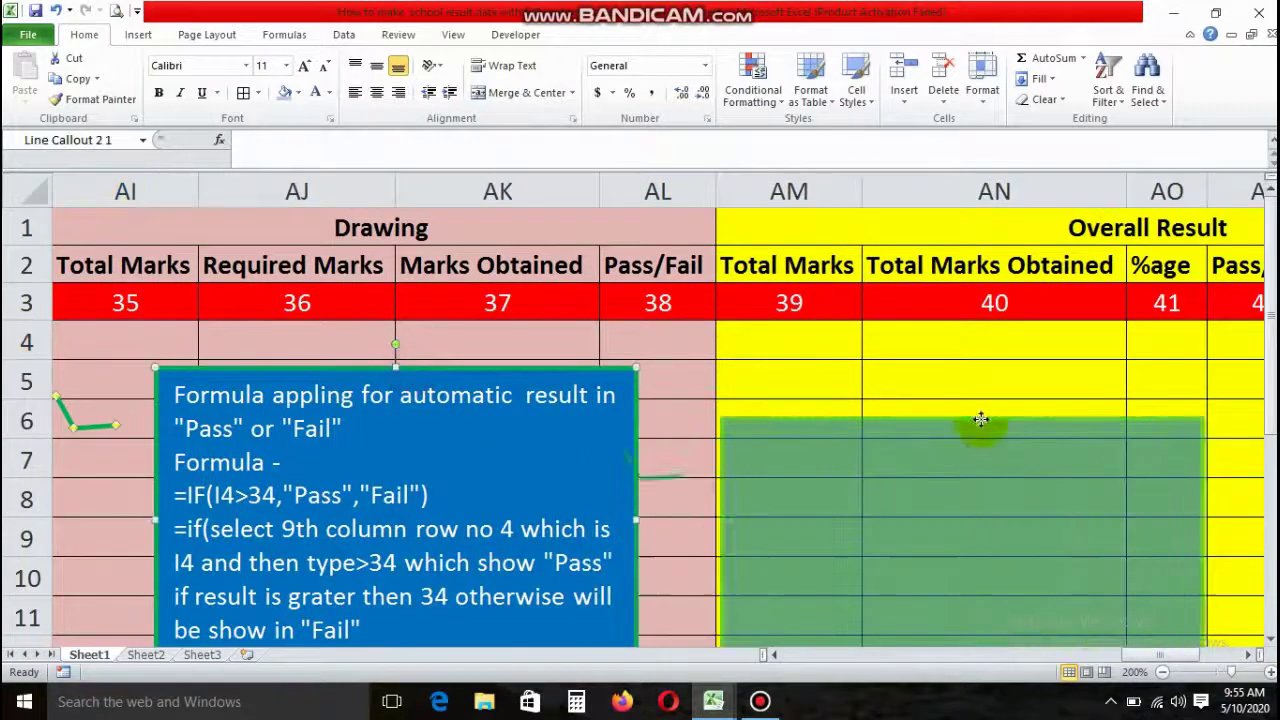
left_click_drag(412, 372, 1062, 342)
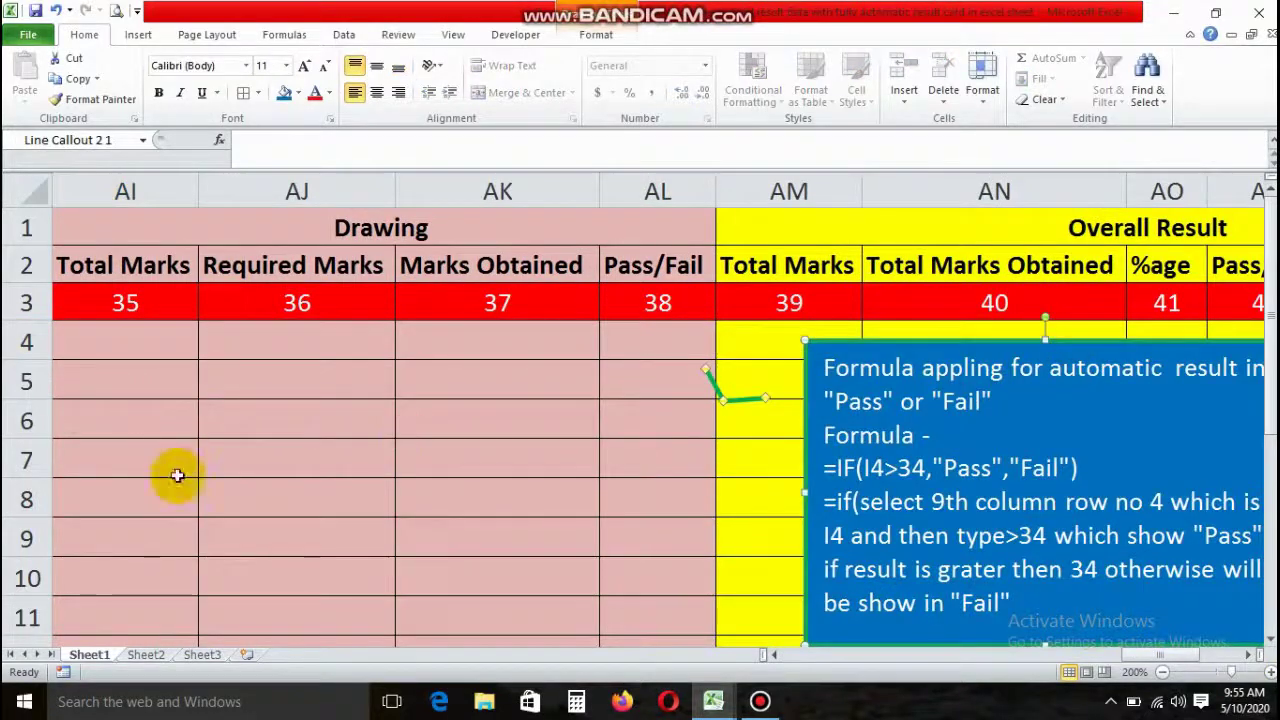
left_click(774, 656)
key("Escape")
Step: Paste the Drawing marks into AI4:AK17 and shade them light pink
left_click(632, 340)
left_click(469, 333)
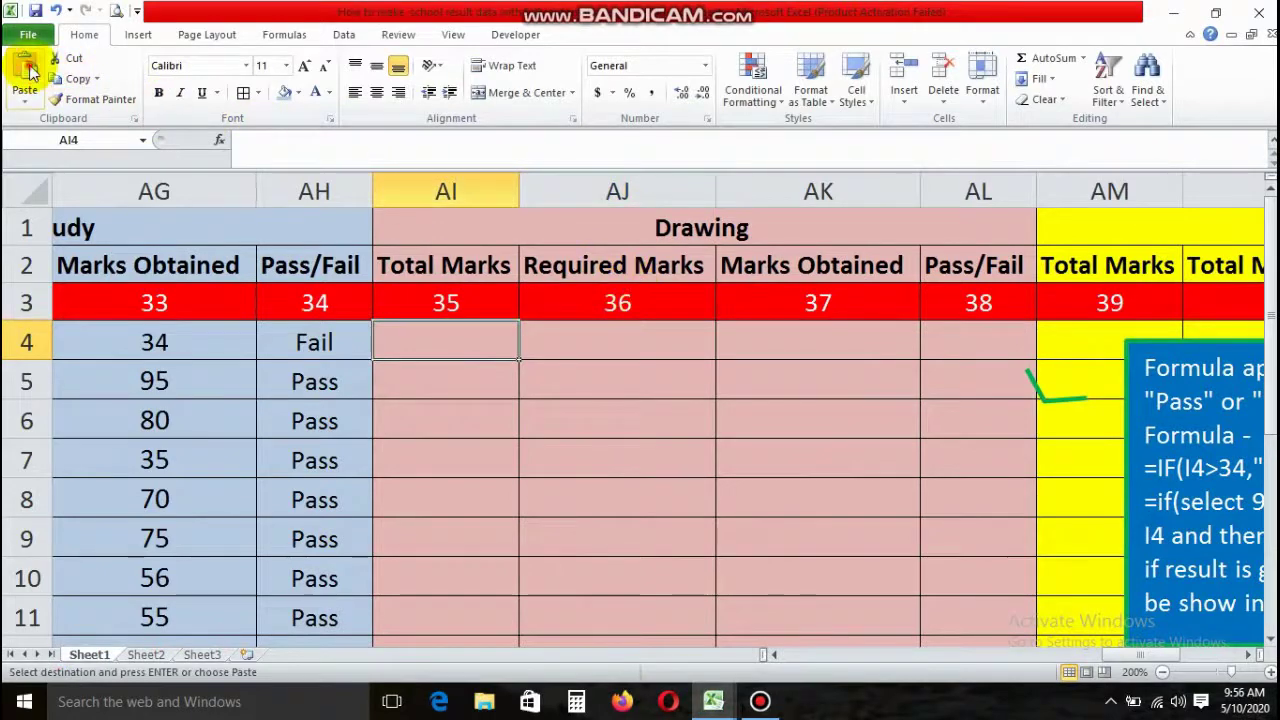
left_click(24, 72)
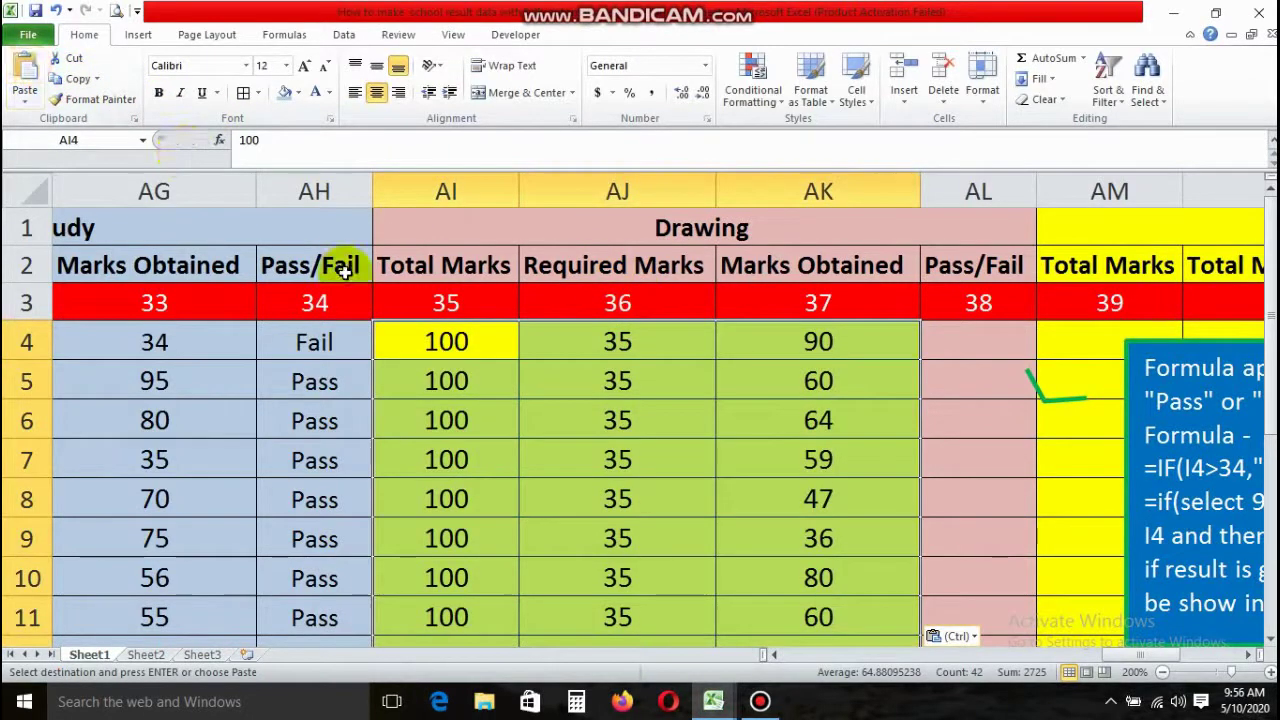
left_click(296, 93)
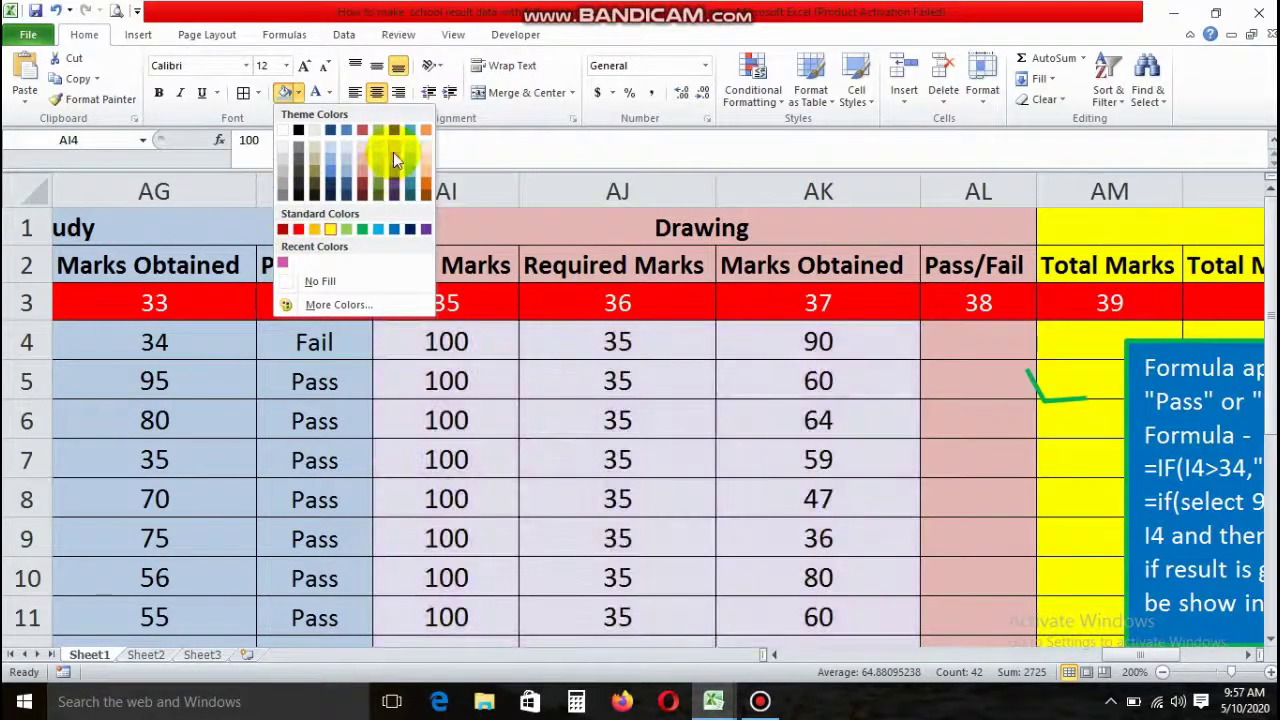
left_click(362, 156)
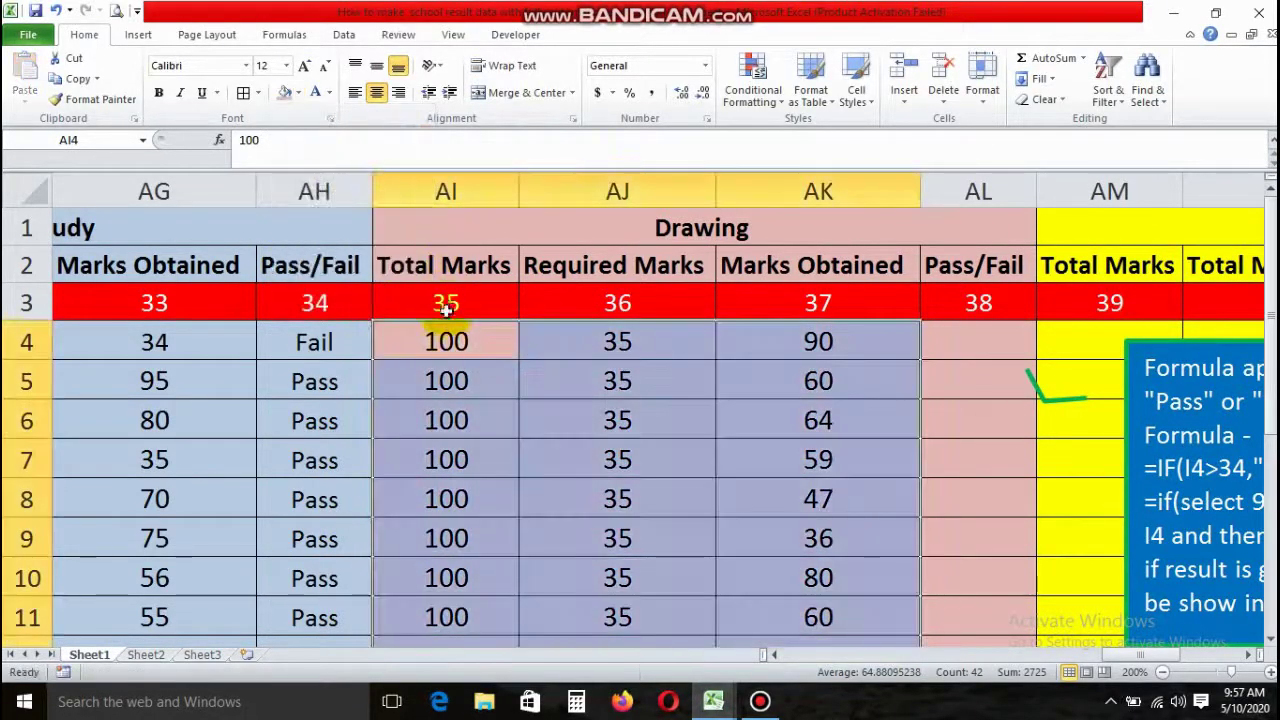
left_click(446, 342)
left_click(545, 349)
Step: Copy AH4's Pass/Fail formula to AL4 and fill it down to AL17
left_click(316, 340)
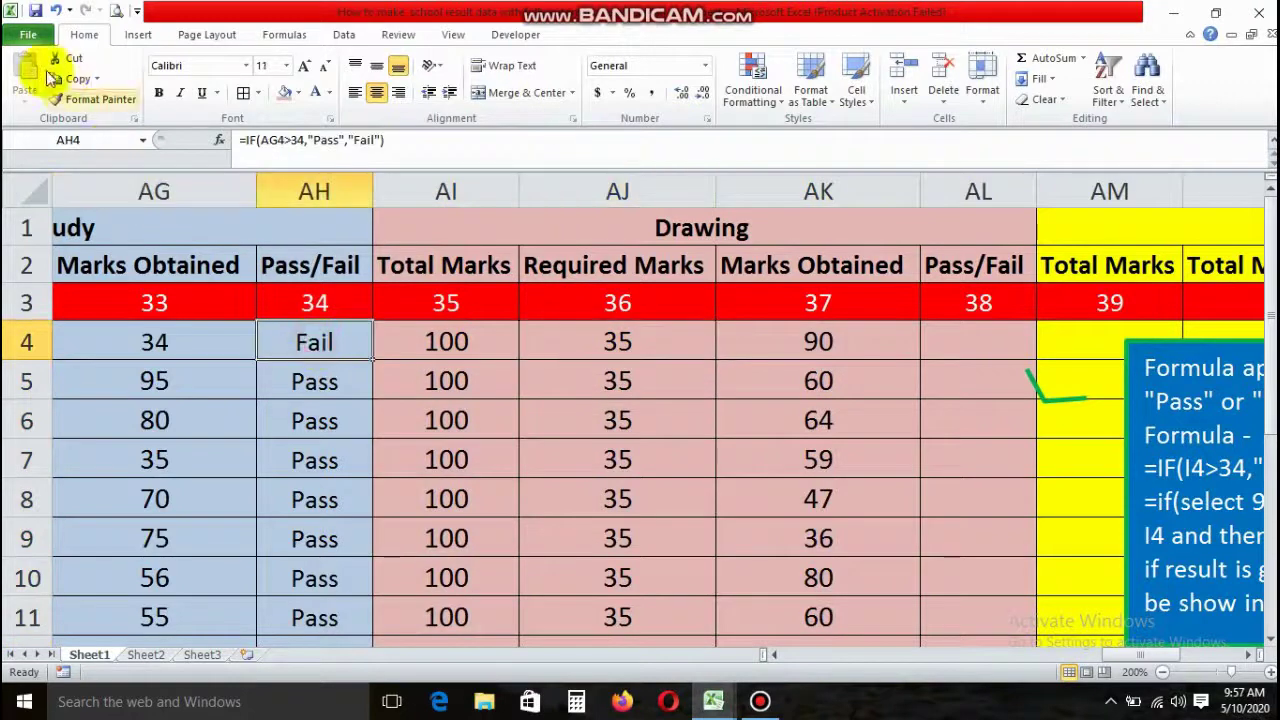
left_click(78, 78)
left_click(935, 342)
left_click(24, 72)
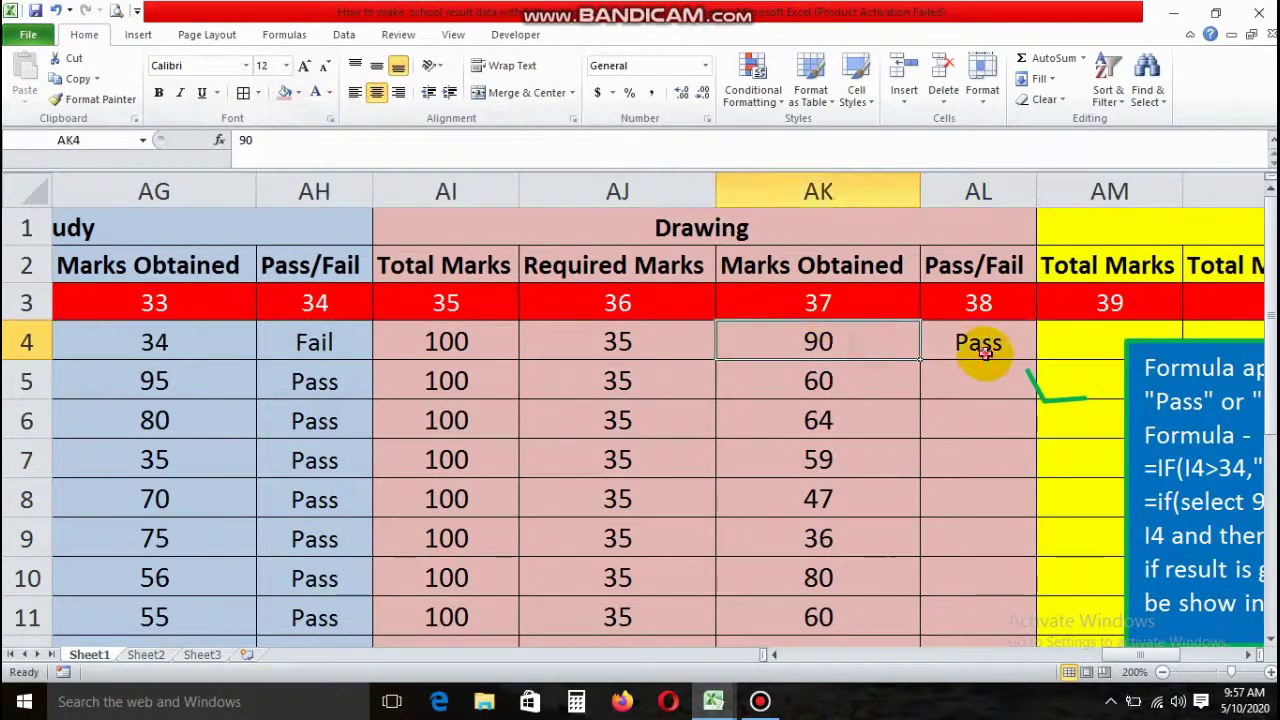
mouse_move(1036, 360)
left_mouse_down()
mouse_move(1000, 665)
mouse_move(994, 609)
left_mouse_up()
left_click(1248, 655)
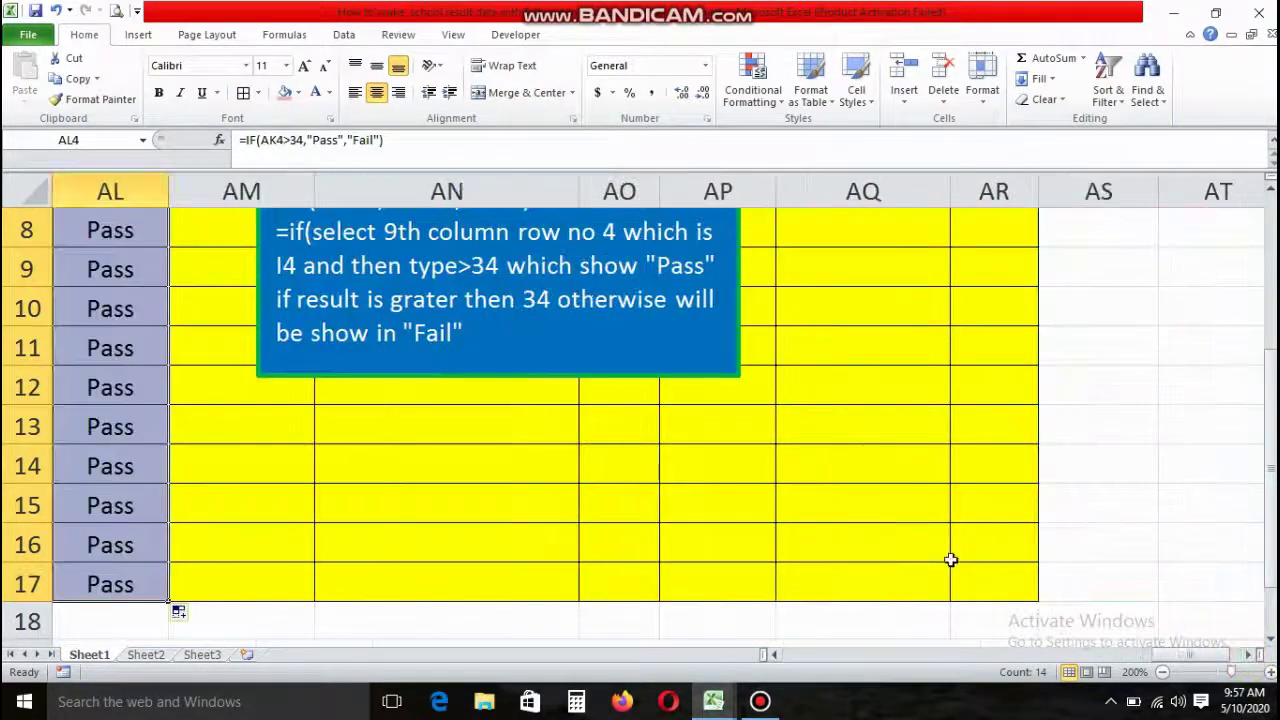
left_click(514, 425)
Step: Move the formula note off the Overall Result table and begin a formula in AM4
scroll(500, 352, "up", 3)
left_click_drag(500, 352, 1154, 352)
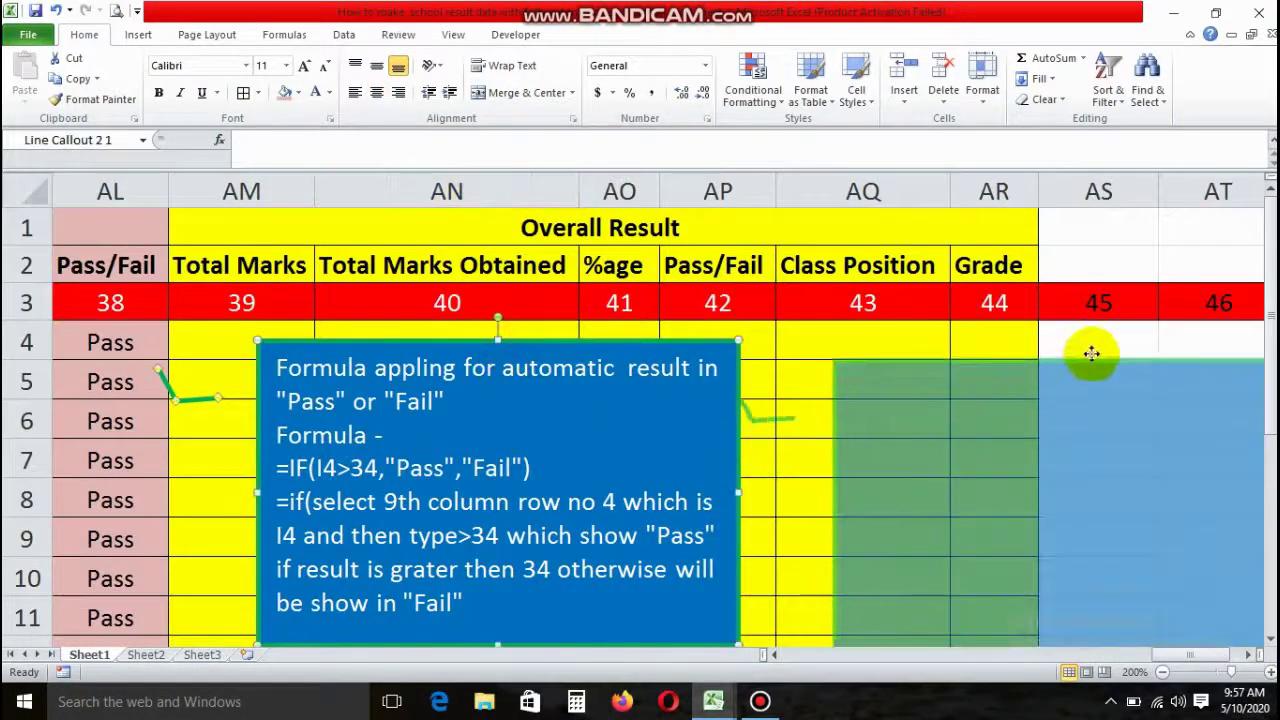
left_click(455, 334)
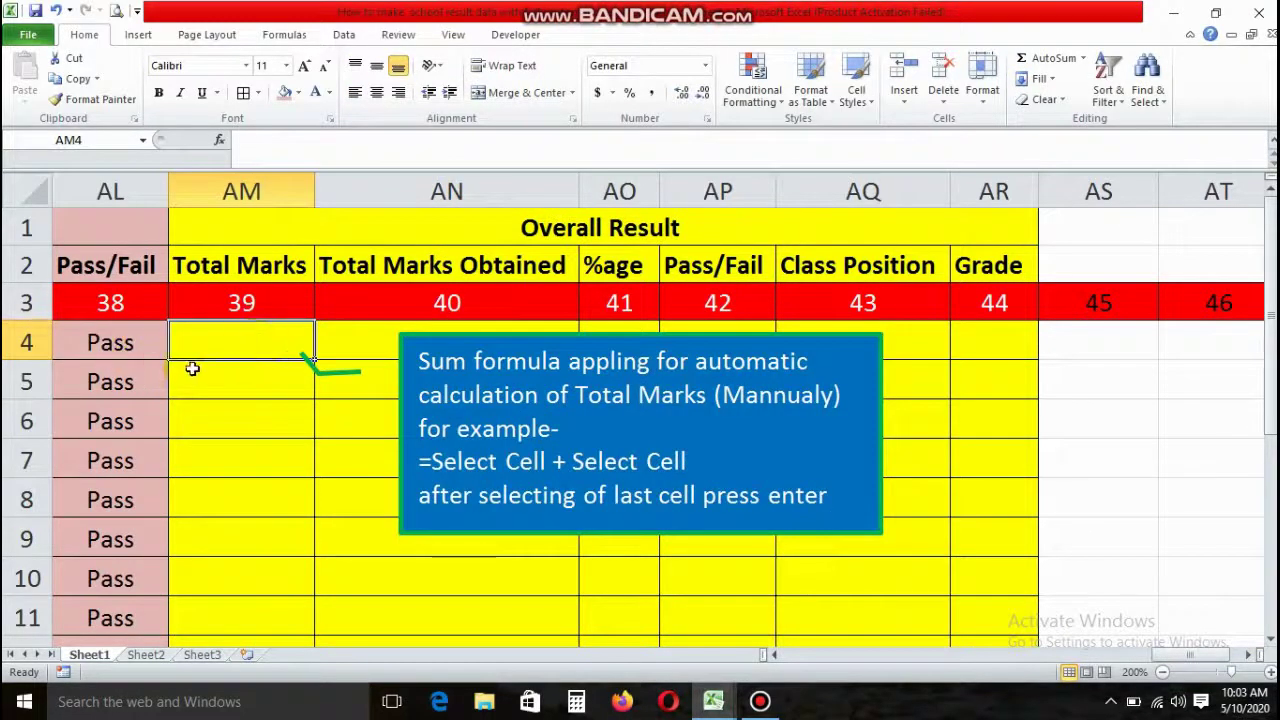
left_click(205, 343)
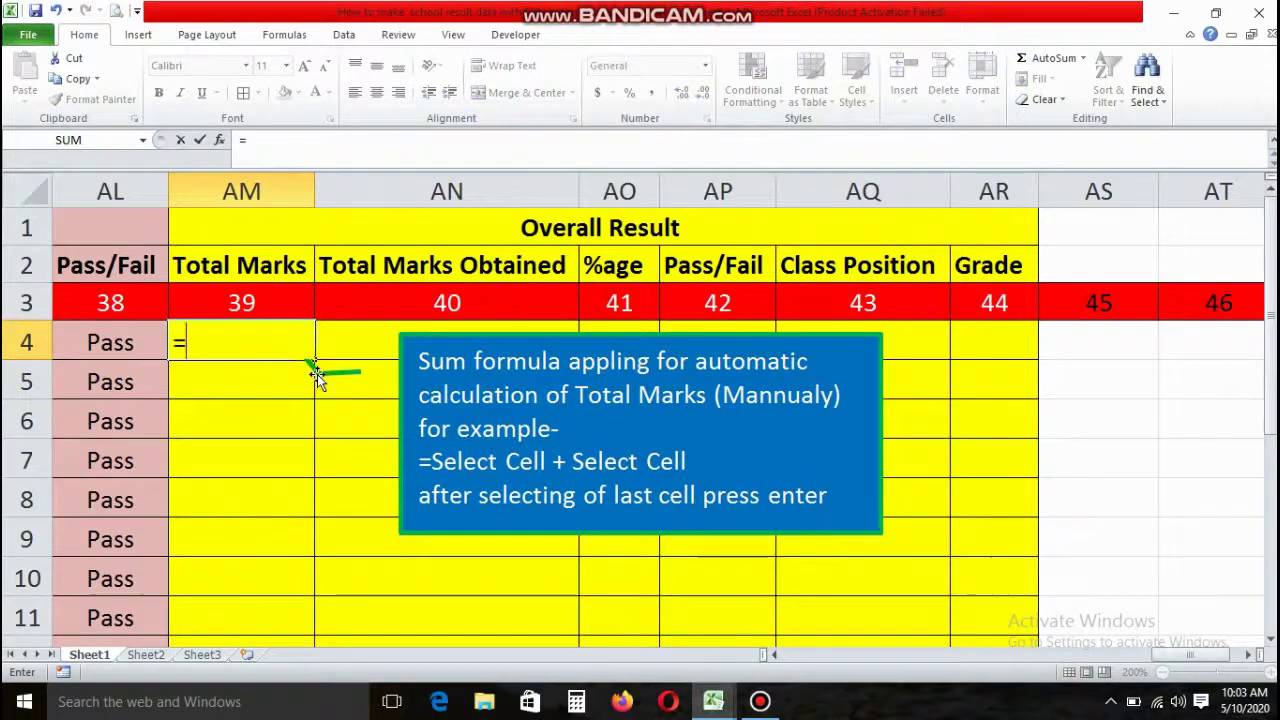
left_click(775, 655)
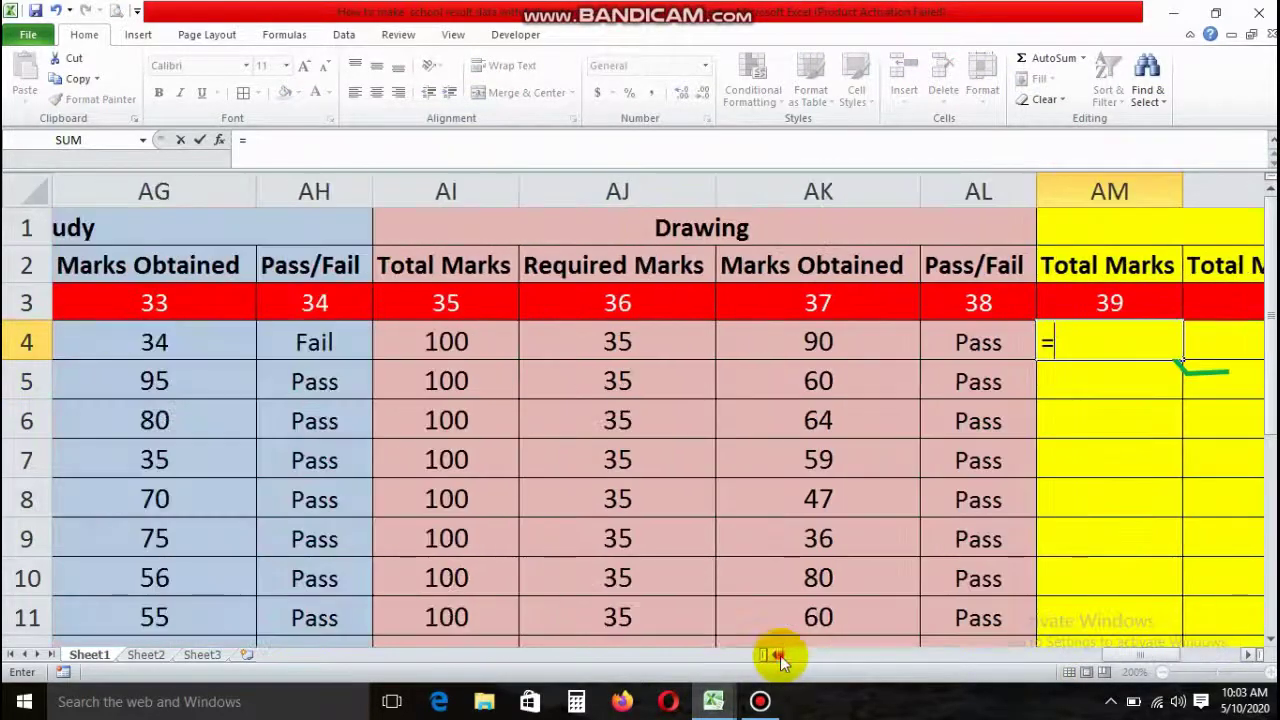
left_click_drag(780, 655, 780, 655)
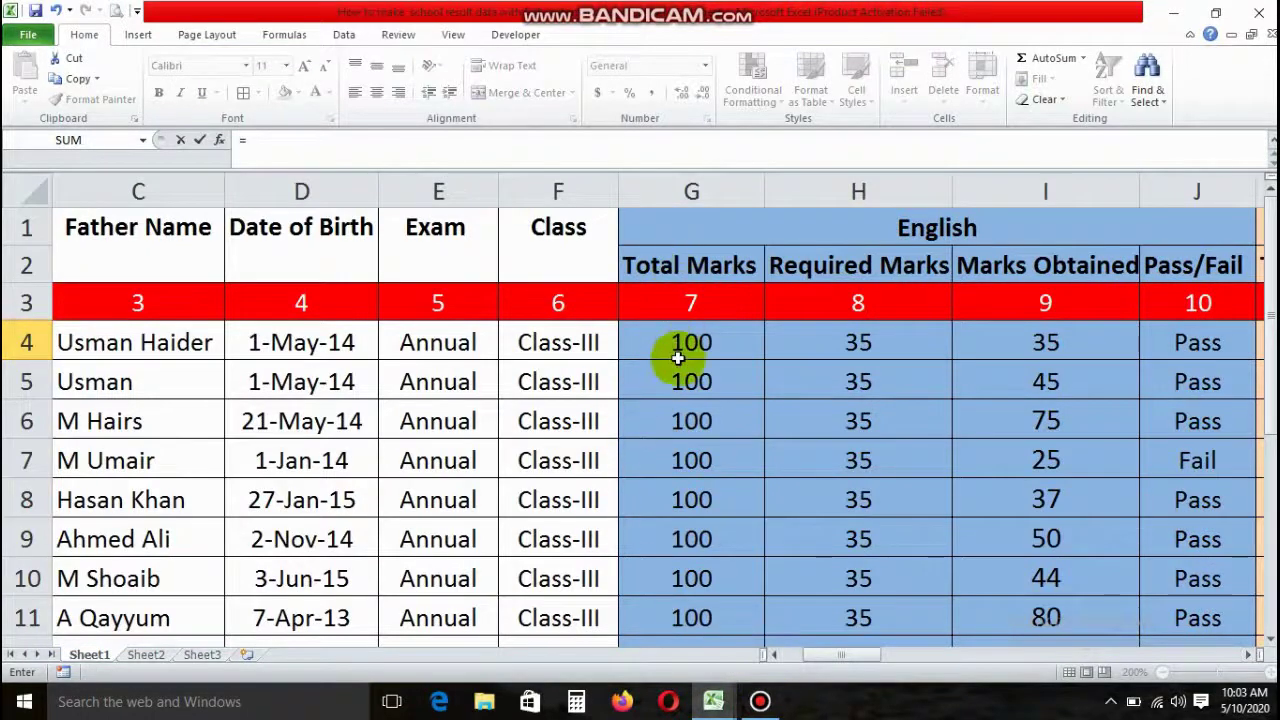
left_click(278, 146)
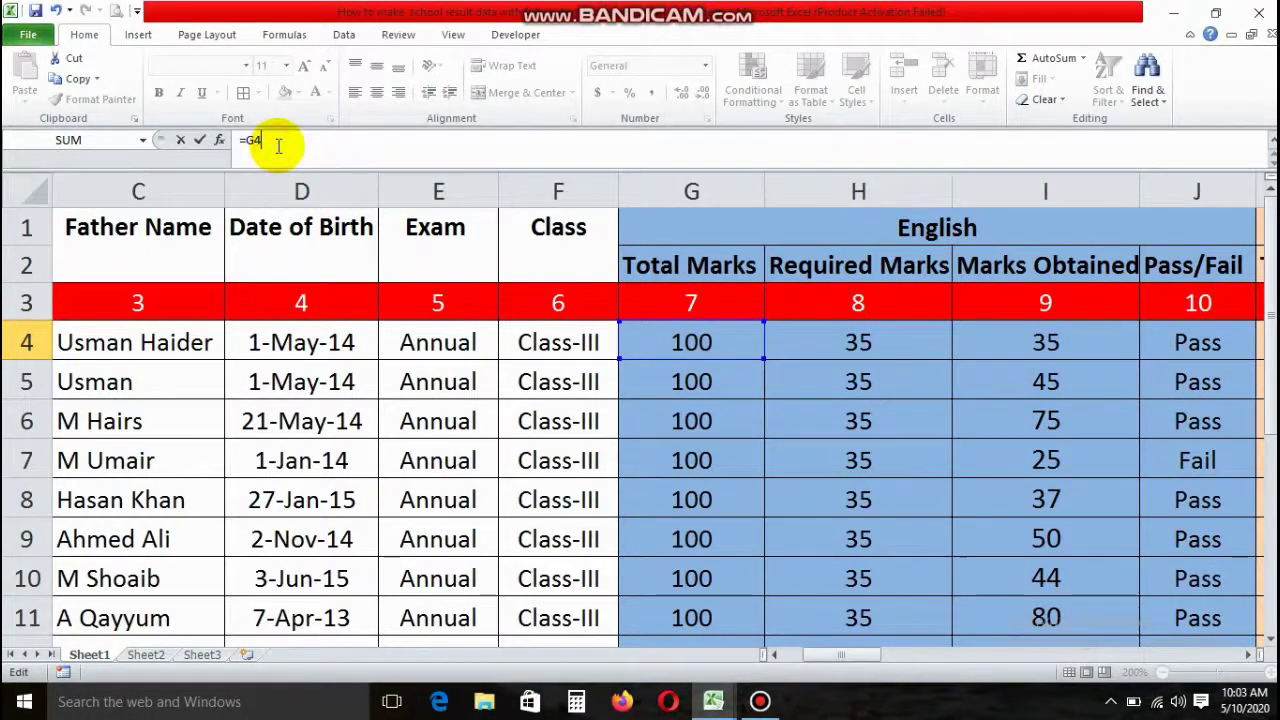
type("+")
Step: Add the subject Total Marks cells K4 through W4 to the AM4 formula
left_click(1250, 655)
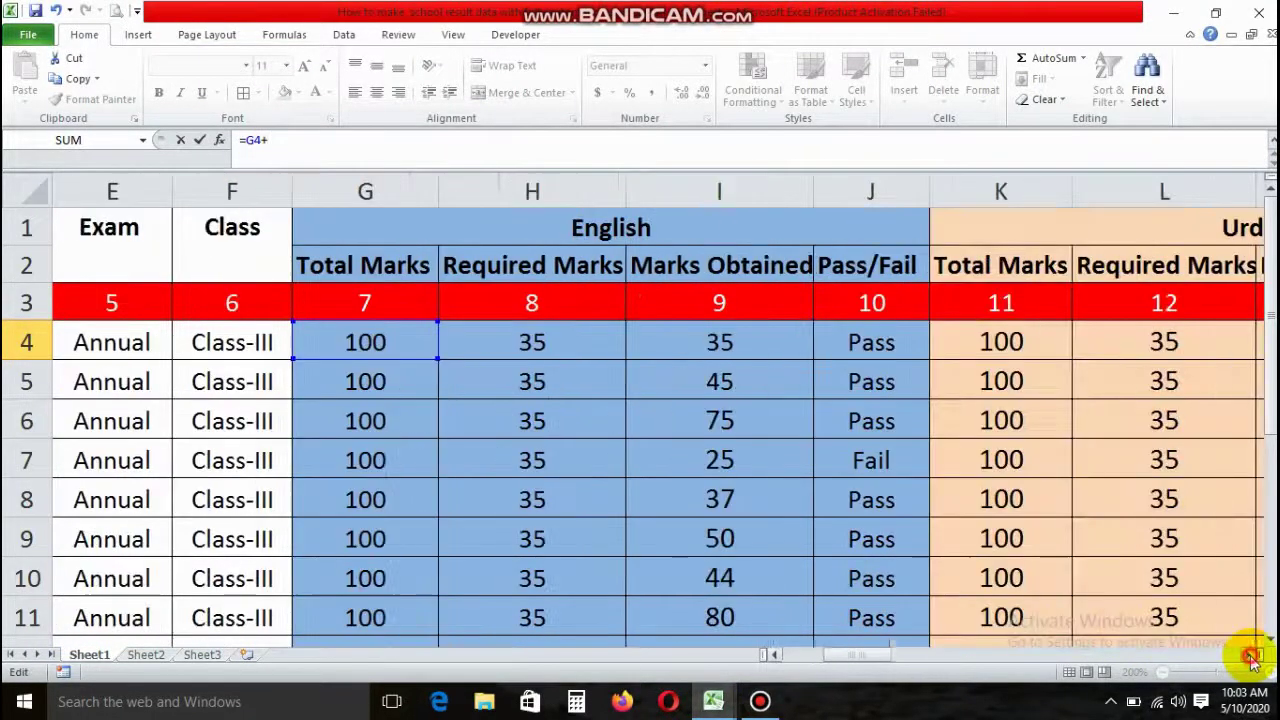
left_click(1250, 655)
left_click(1250, 655)
left_click(1250, 655)
left_click(1250, 655)
left_click(1250, 655)
left_click(1250, 655)
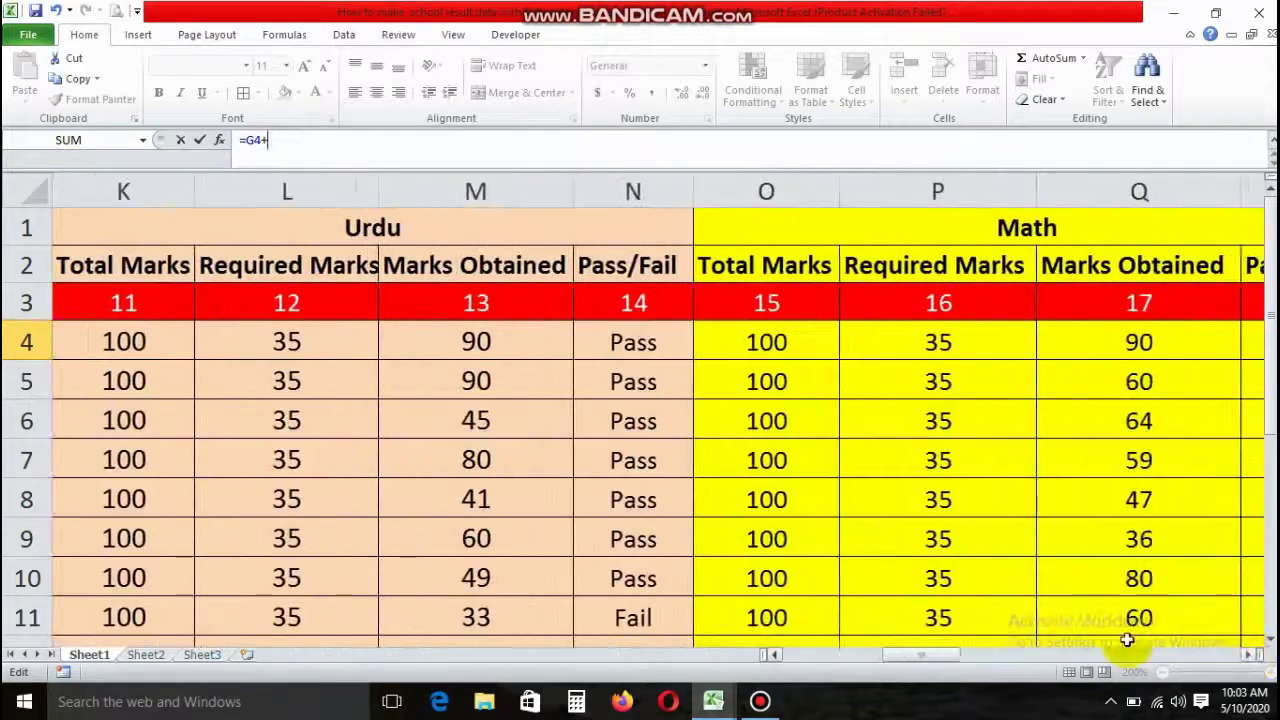
left_click(147, 341)
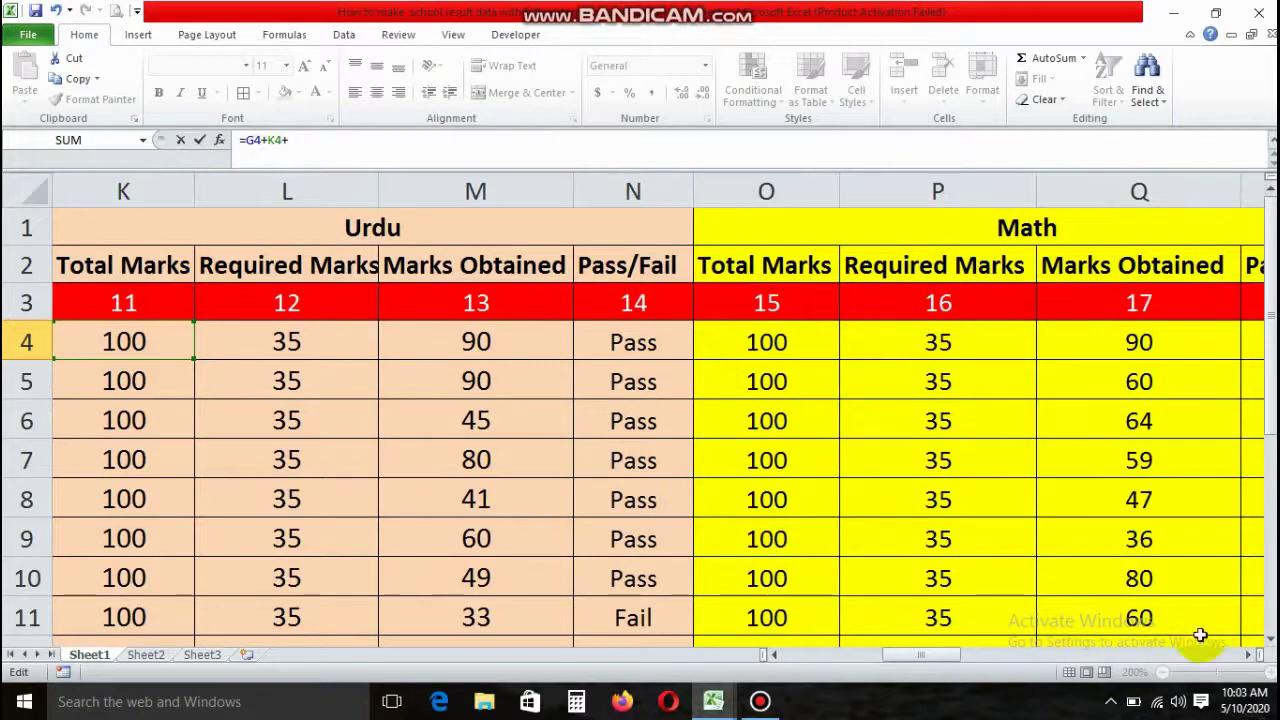
left_click(1250, 655)
left_click(1250, 655)
left_click(1250, 655)
left_click(1250, 655)
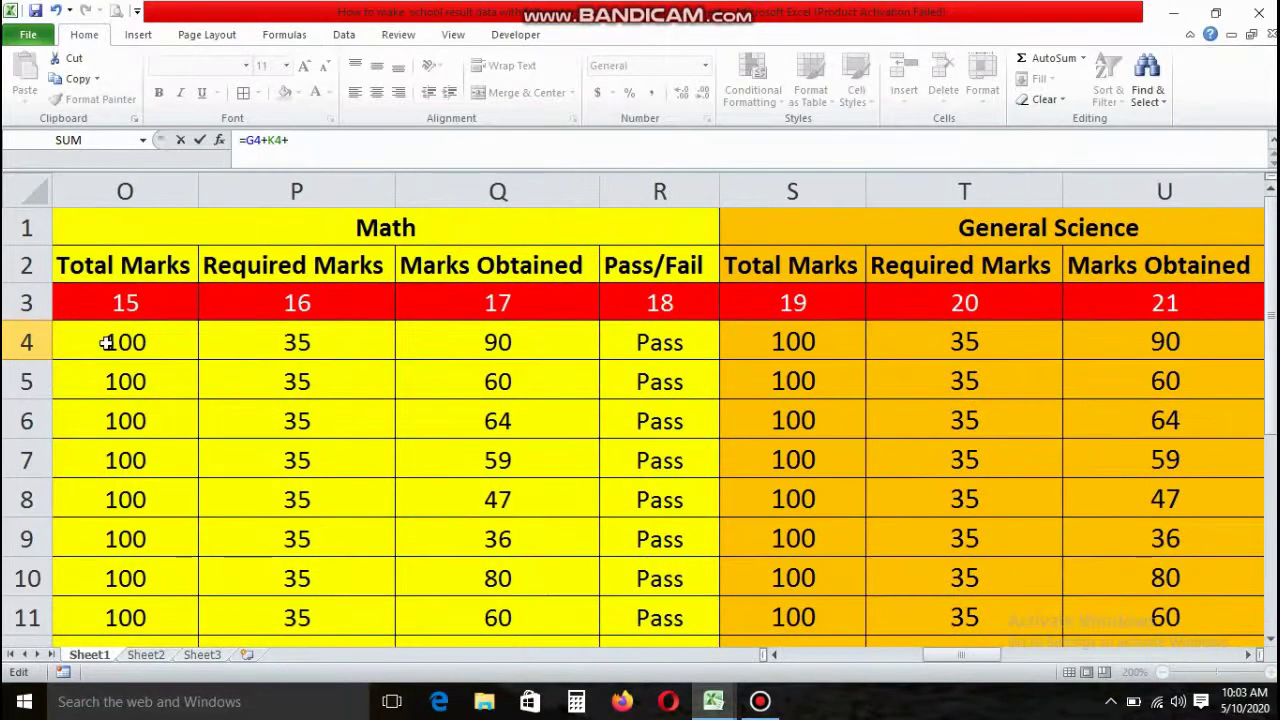
left_click(312, 171)
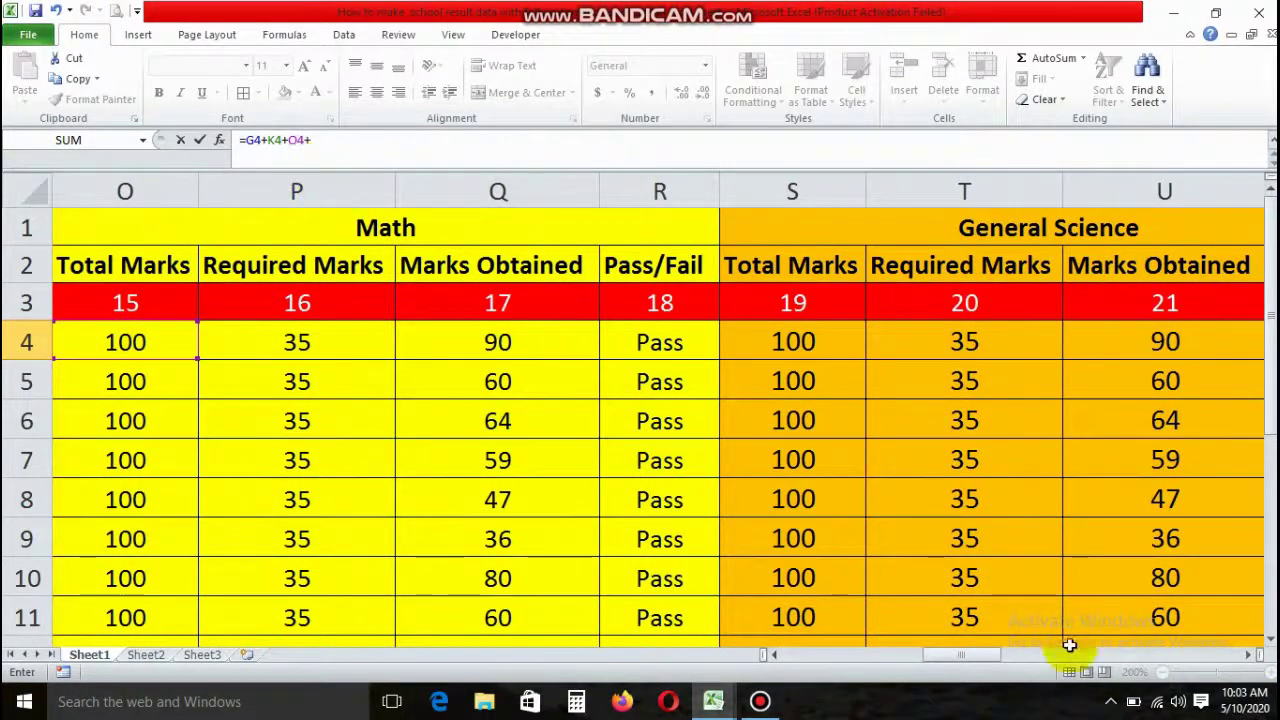
left_click(1250, 655)
left_click(1250, 655)
left_click(1250, 655)
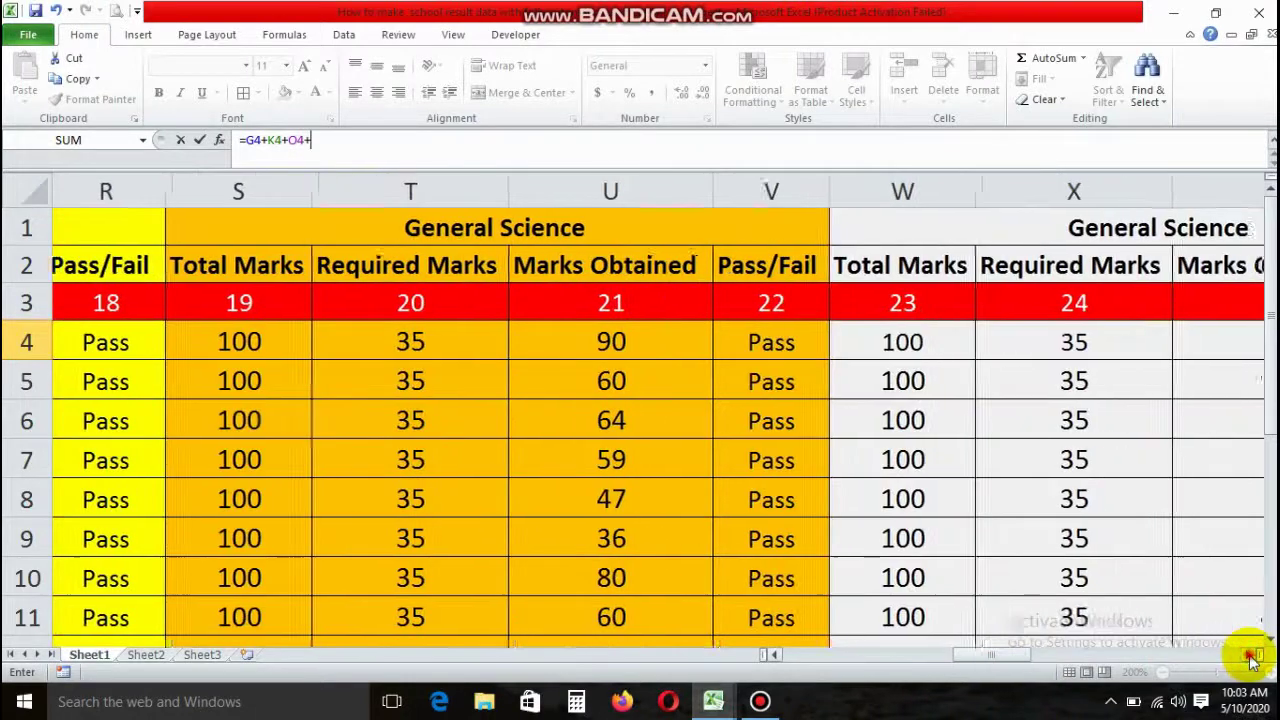
left_click(1250, 655)
type("S4+")
left_click(327, 153)
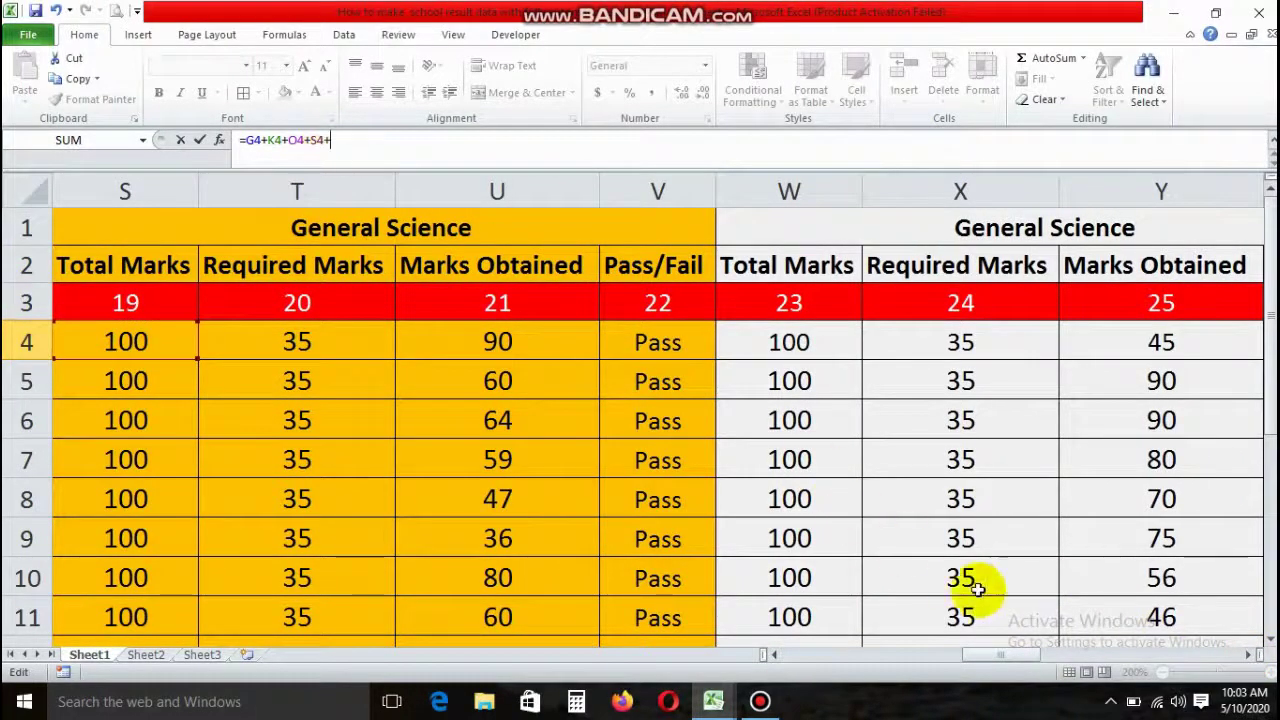
left_click(1250, 655)
left_click(1250, 655)
left_click(1250, 655)
left_click(1250, 655)
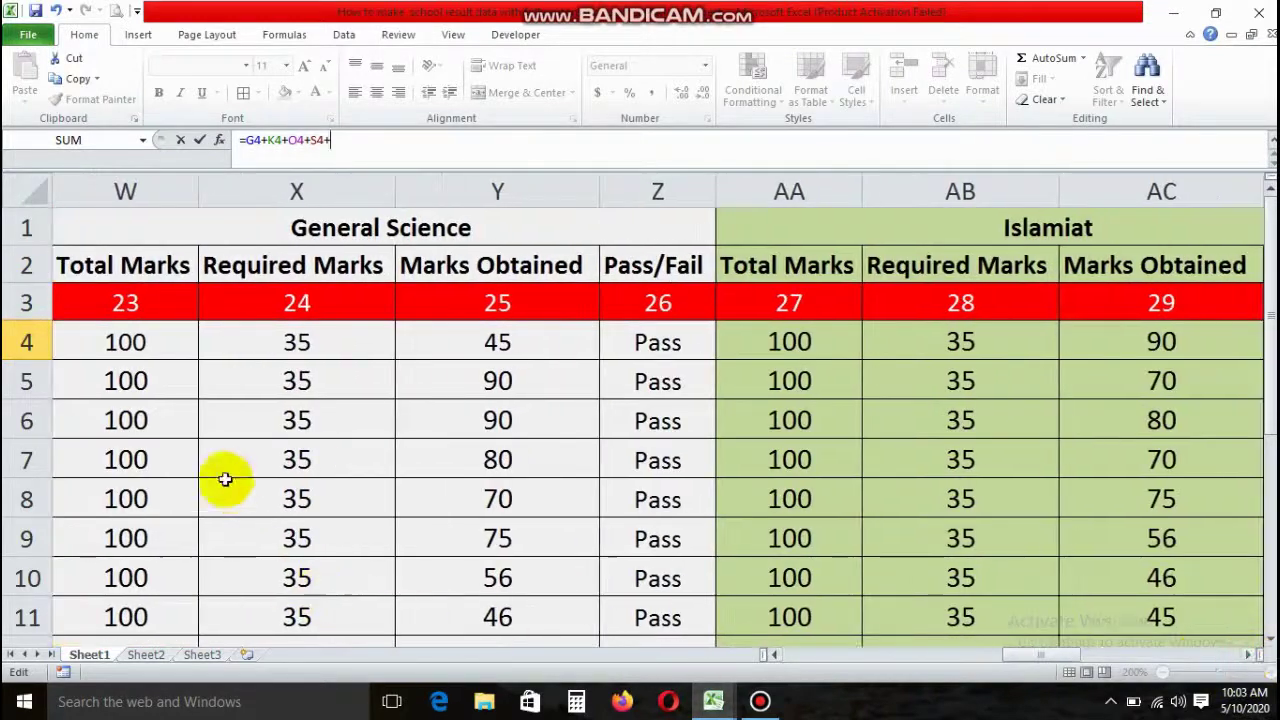
left_click(140, 342)
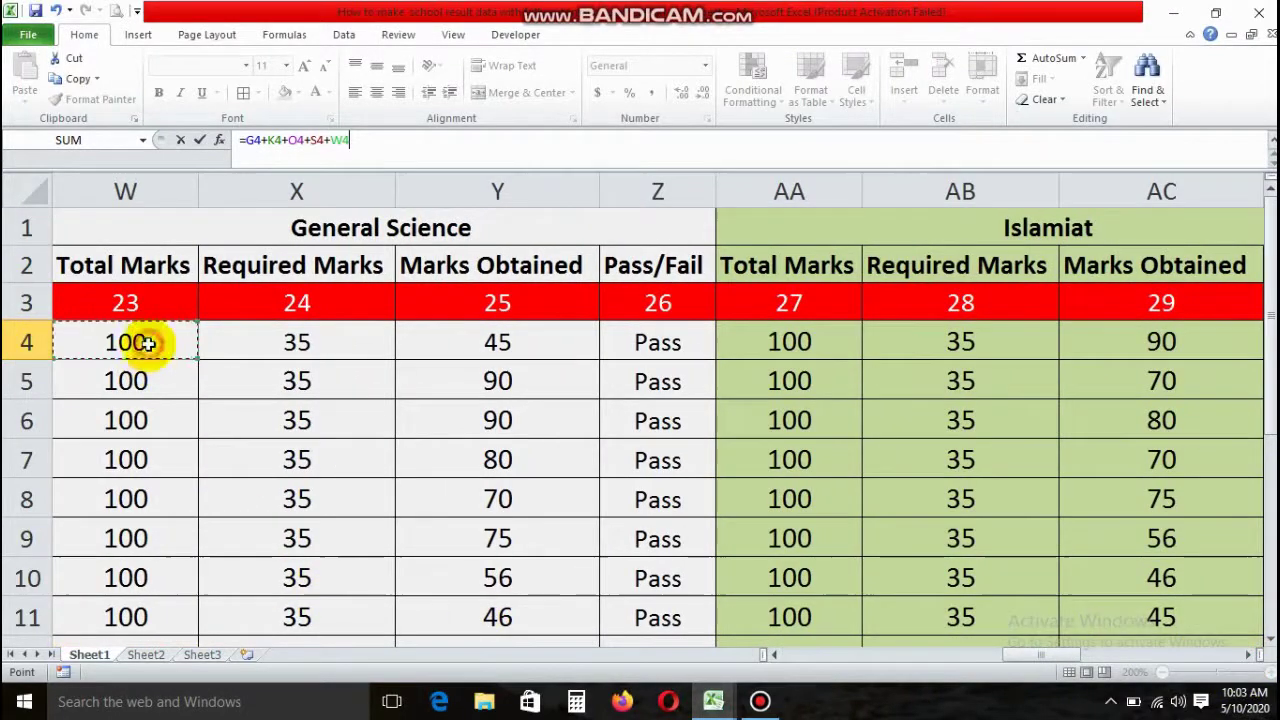
Step: Add the Islamiat, Pak Study and Drawing totals and confirm the sum of 800
left_click(350, 145)
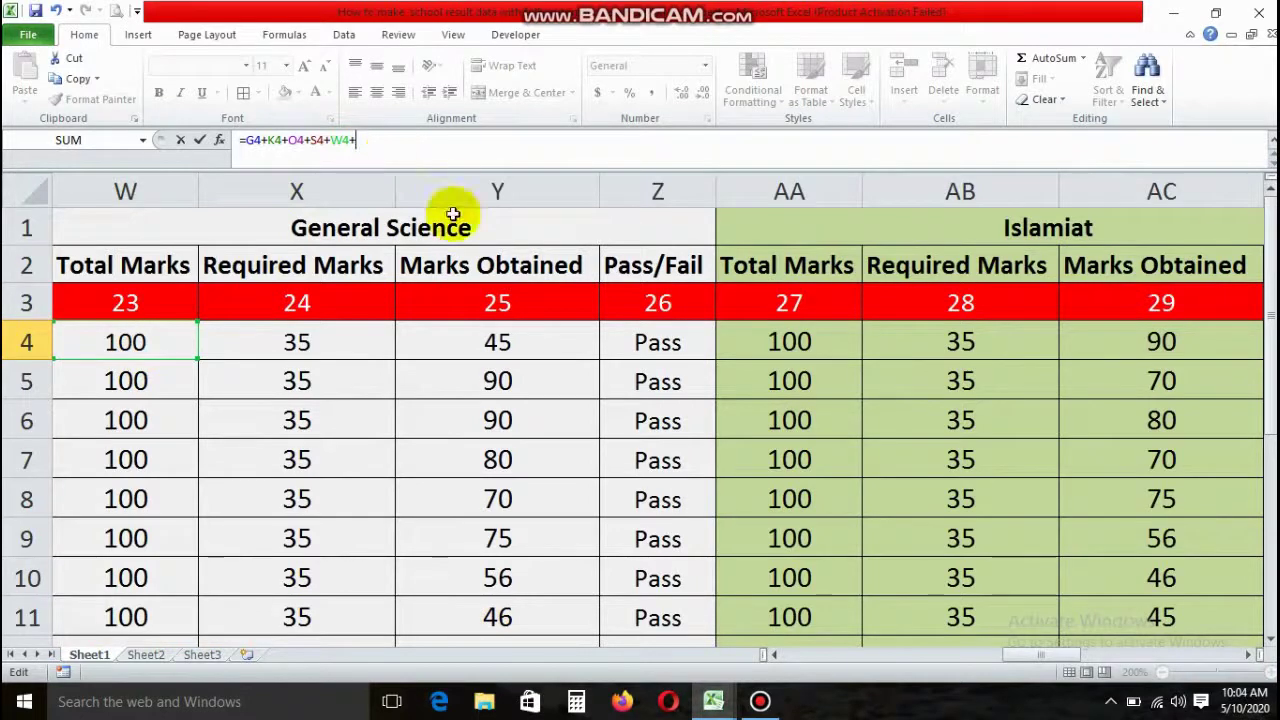
left_click(1255, 655)
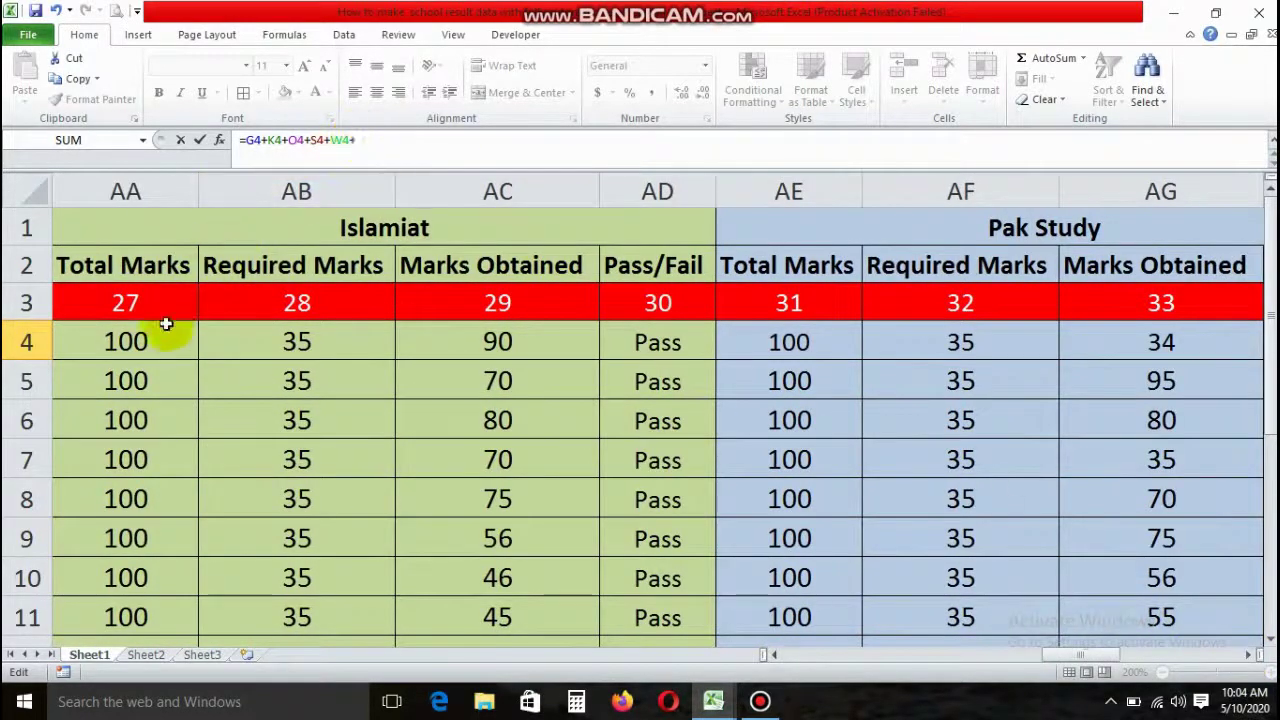
left_click(166, 328)
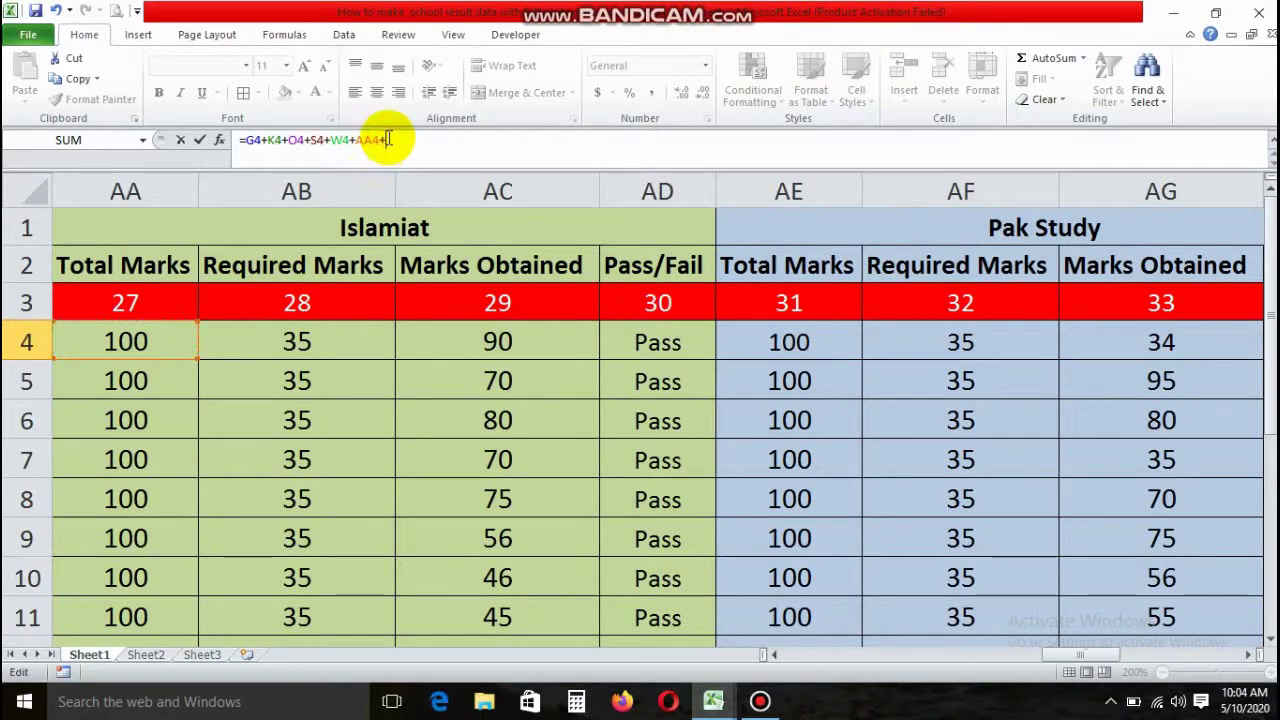
left_click(1248, 655)
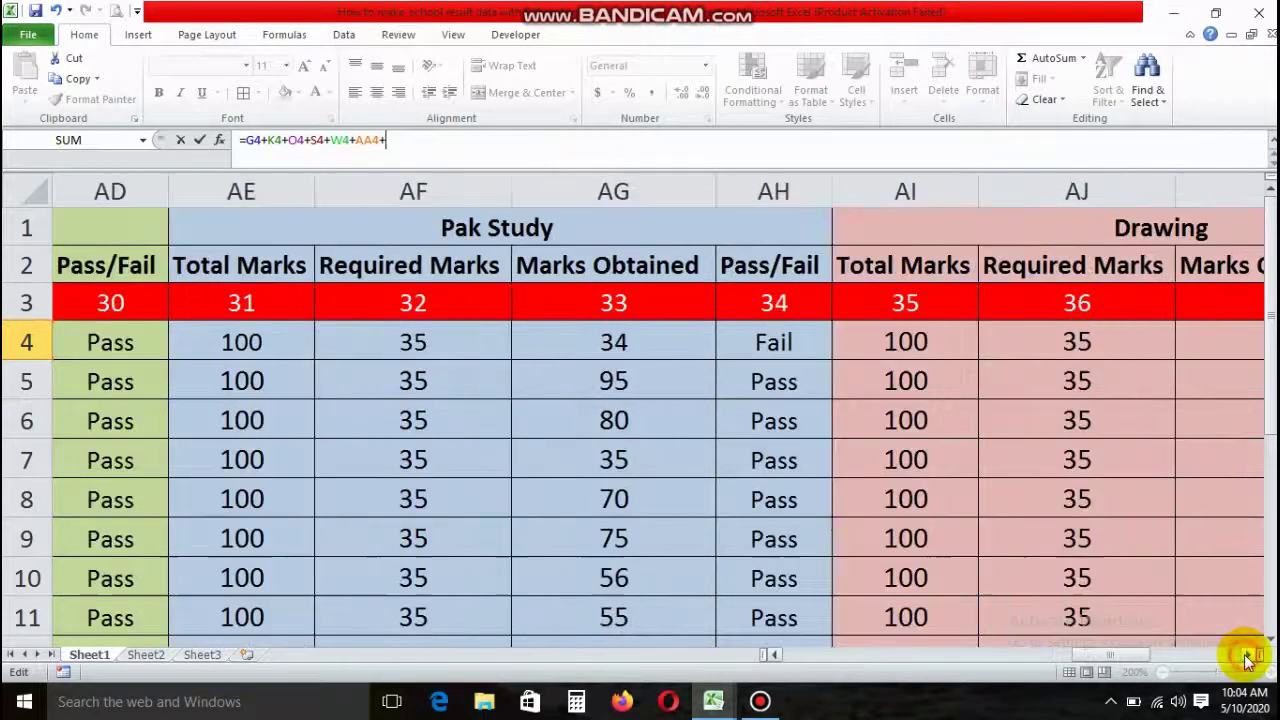
left_click(1248, 655)
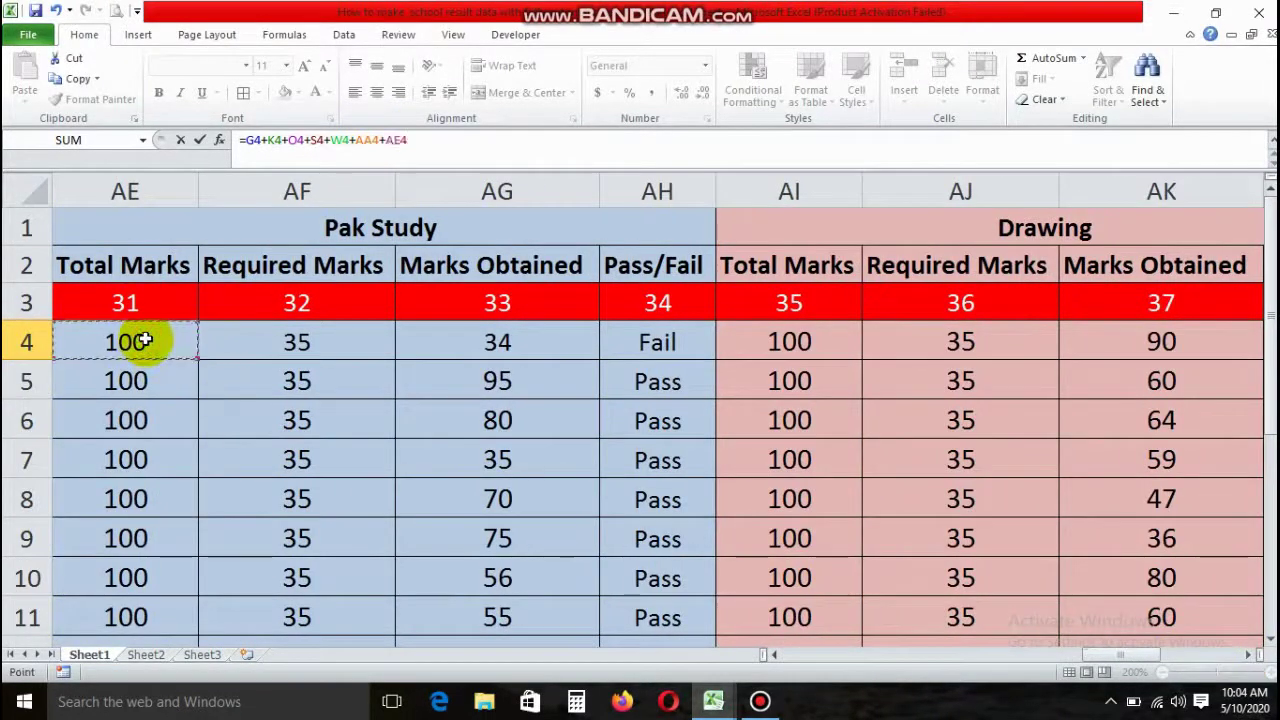
left_click(443, 139)
type("+")
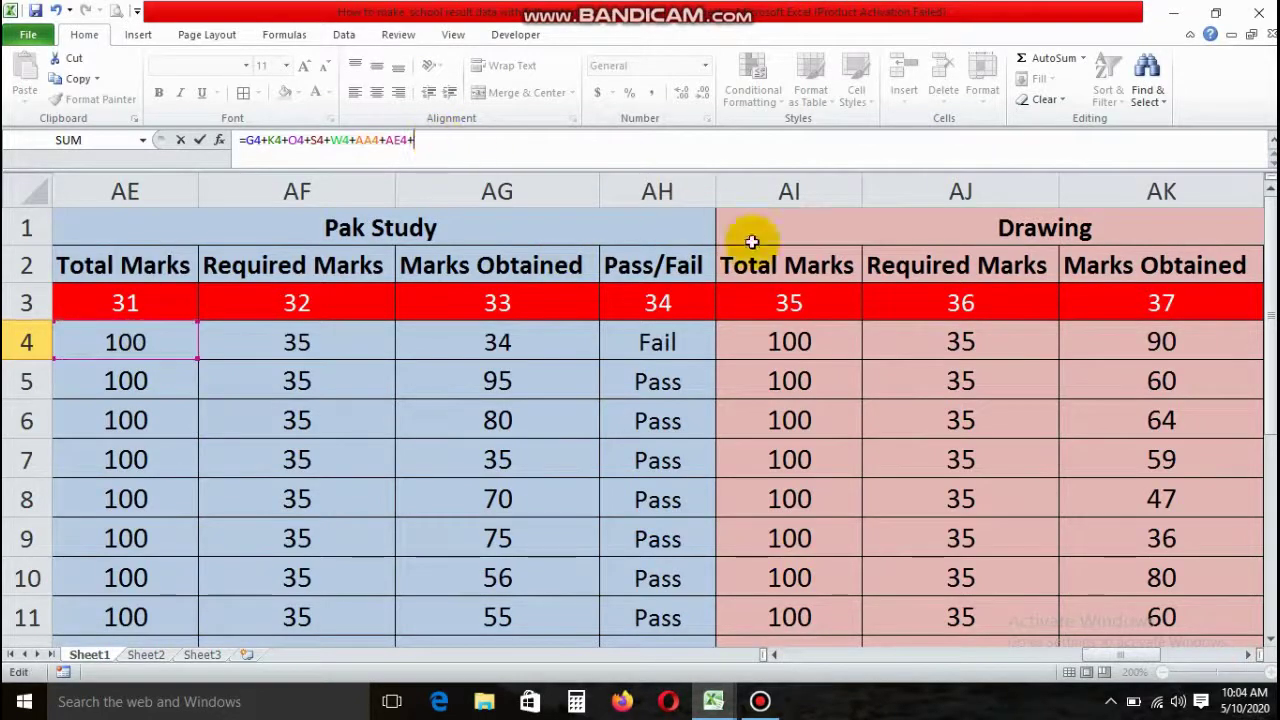
left_click(1246, 657)
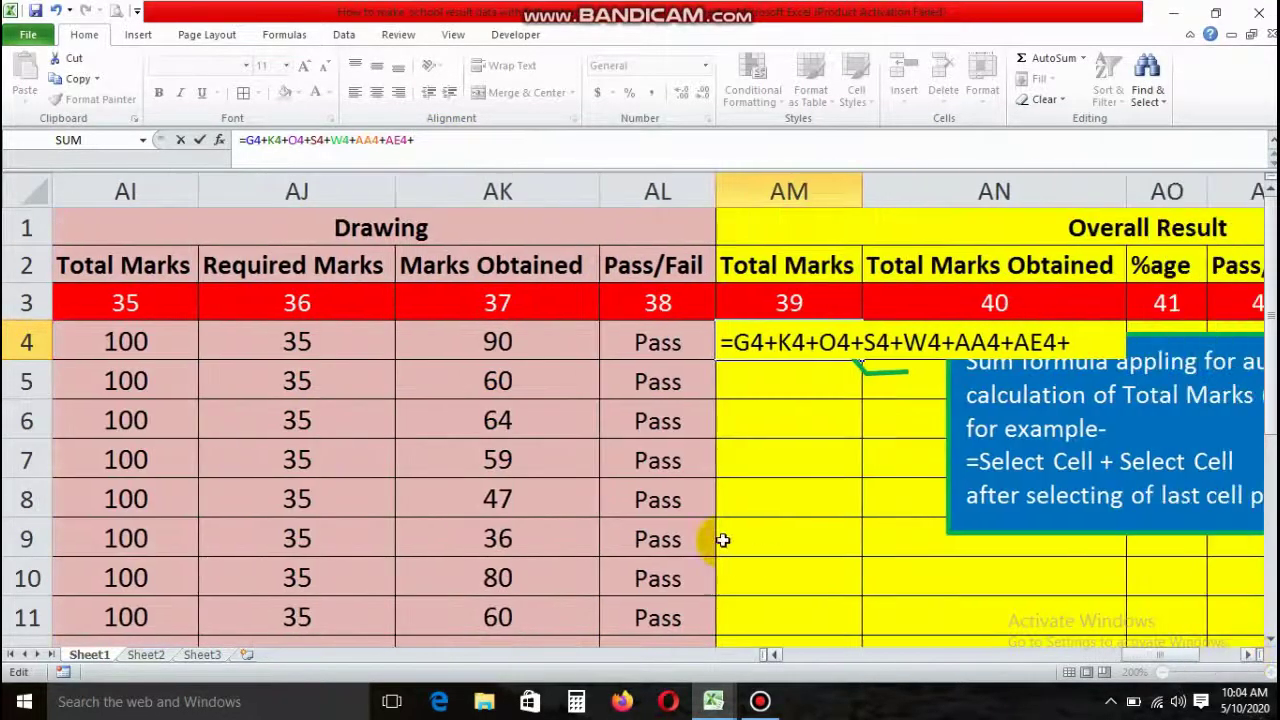
left_click(145, 342)
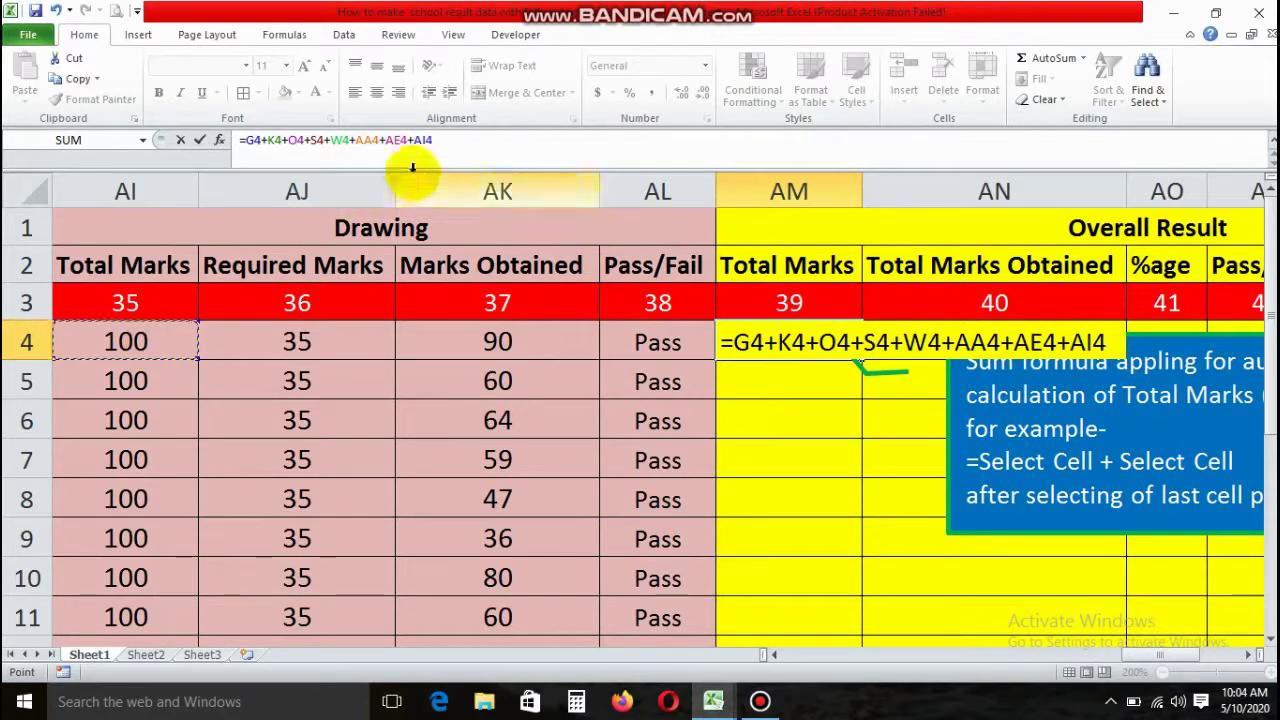
key("Return")
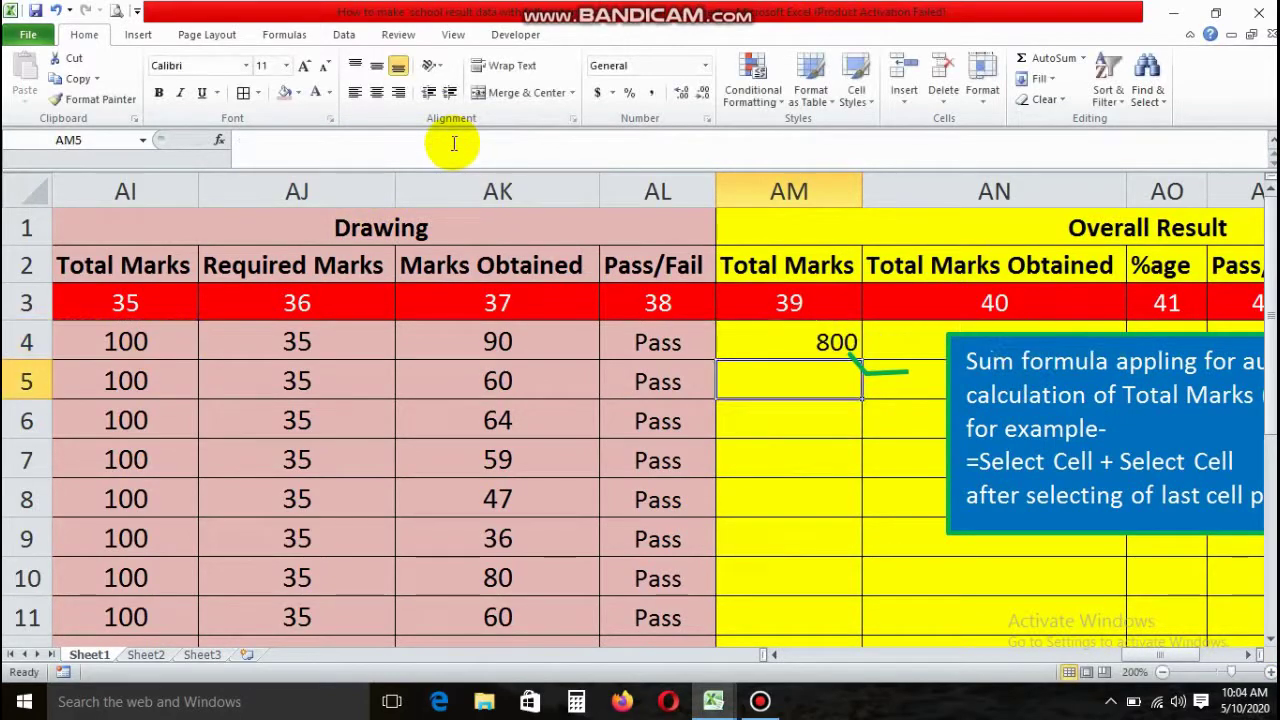
Step: Check the 800 total and compare the two General Science headings to find the duplicate
left_click(835, 352)
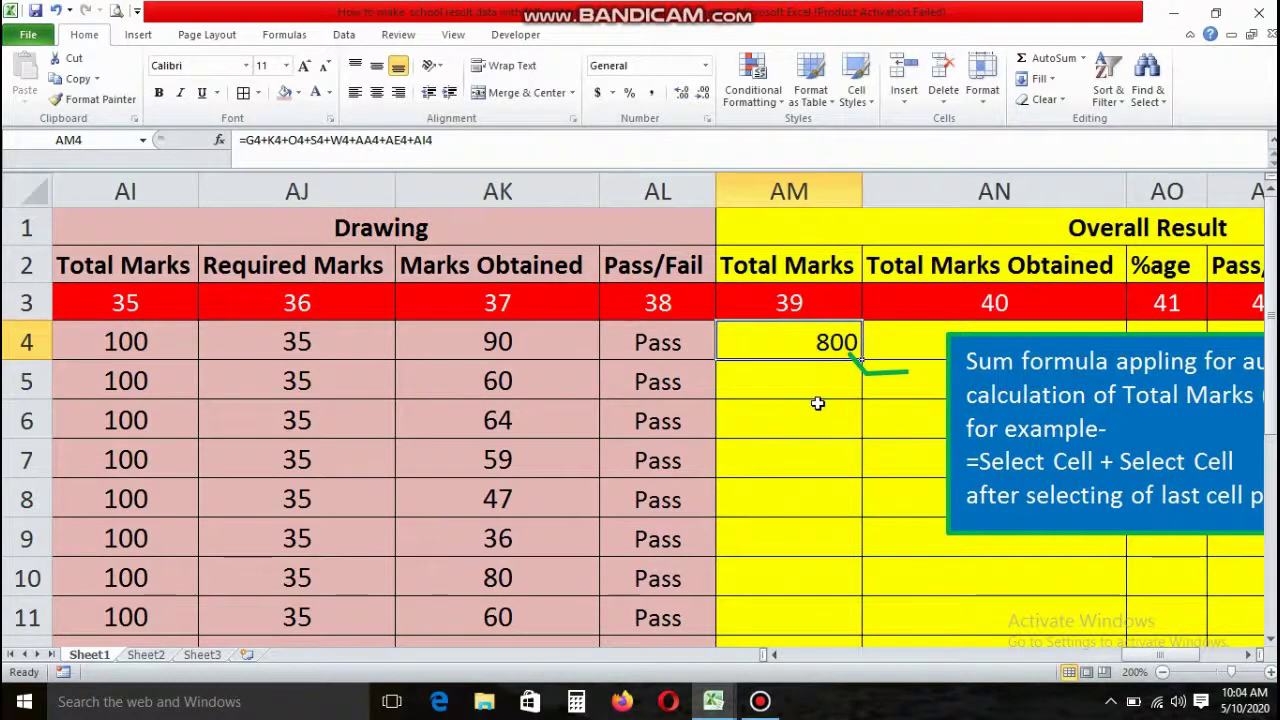
key("Down")
key("Left")
key("Left")
key("Left")
key("Left")
key("Left")
key("Left")
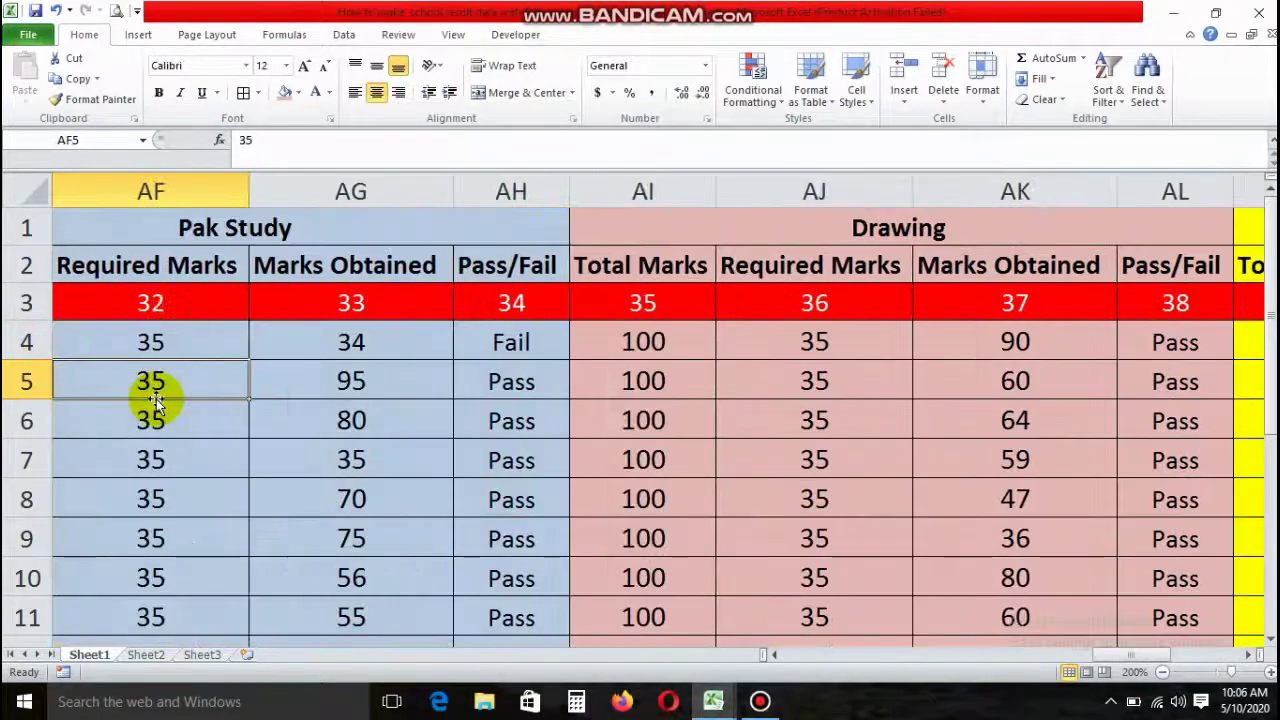
key("Left")
key("Left")
key("Left")
left_click(450, 236)
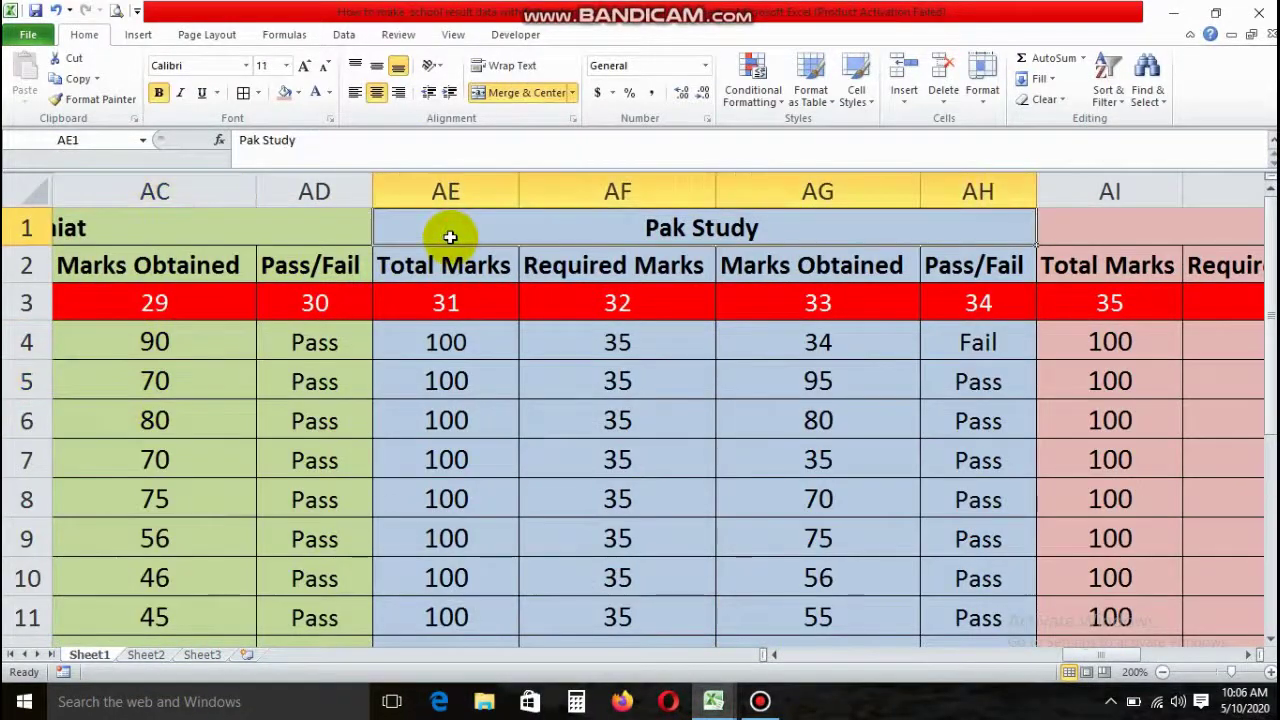
key("Left")
key("Left")
key("Left")
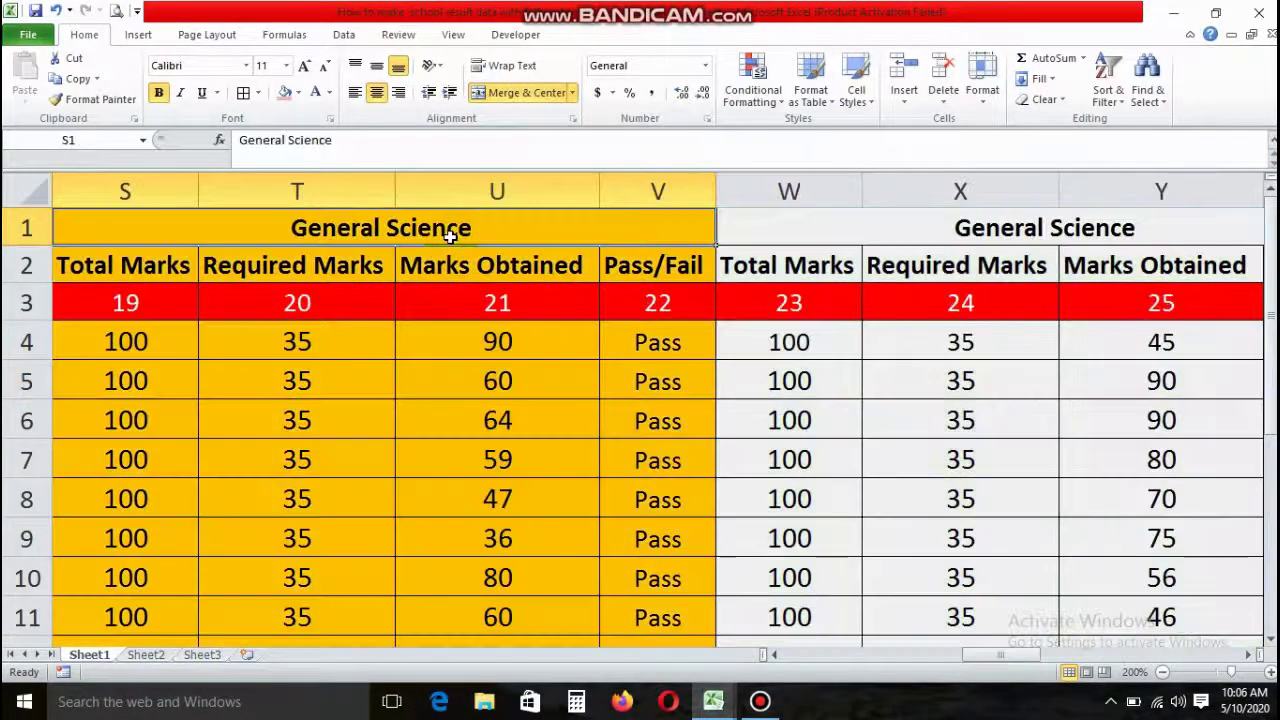
left_click(914, 229)
left_click(430, 224)
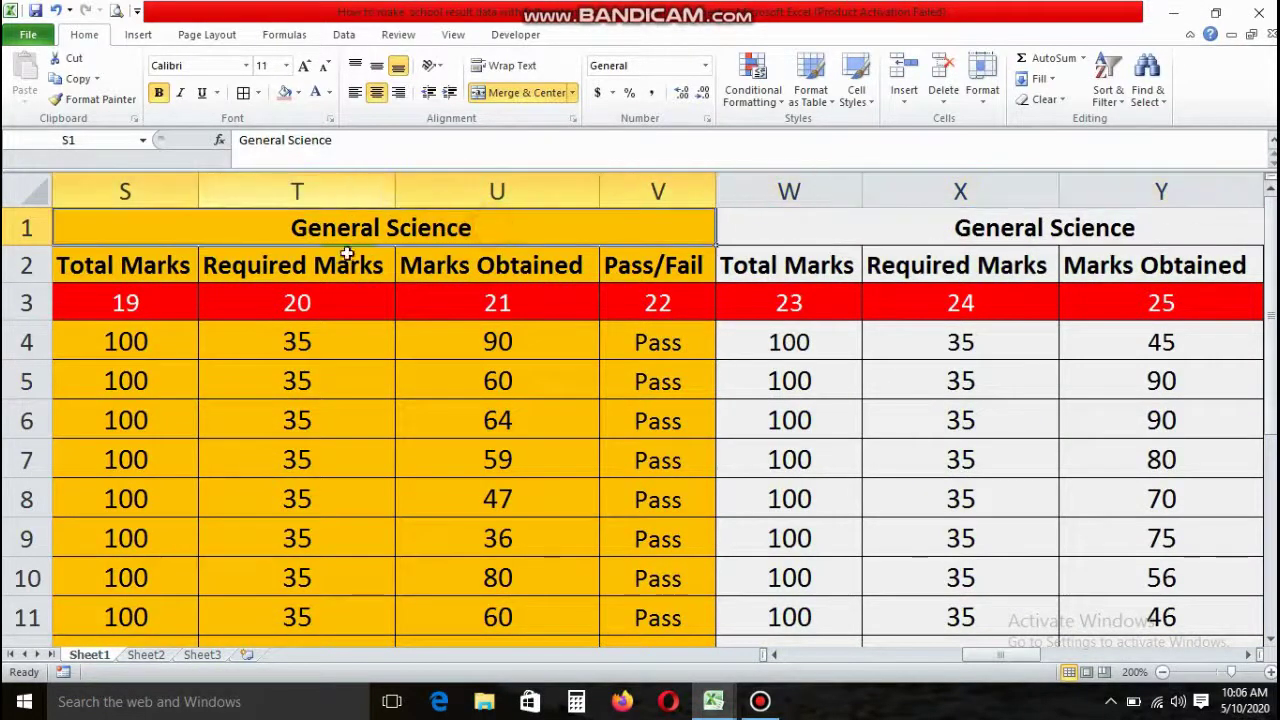
Step: Delete the duplicate General Science columns S to V
left_click_drag(180, 190, 650, 191)
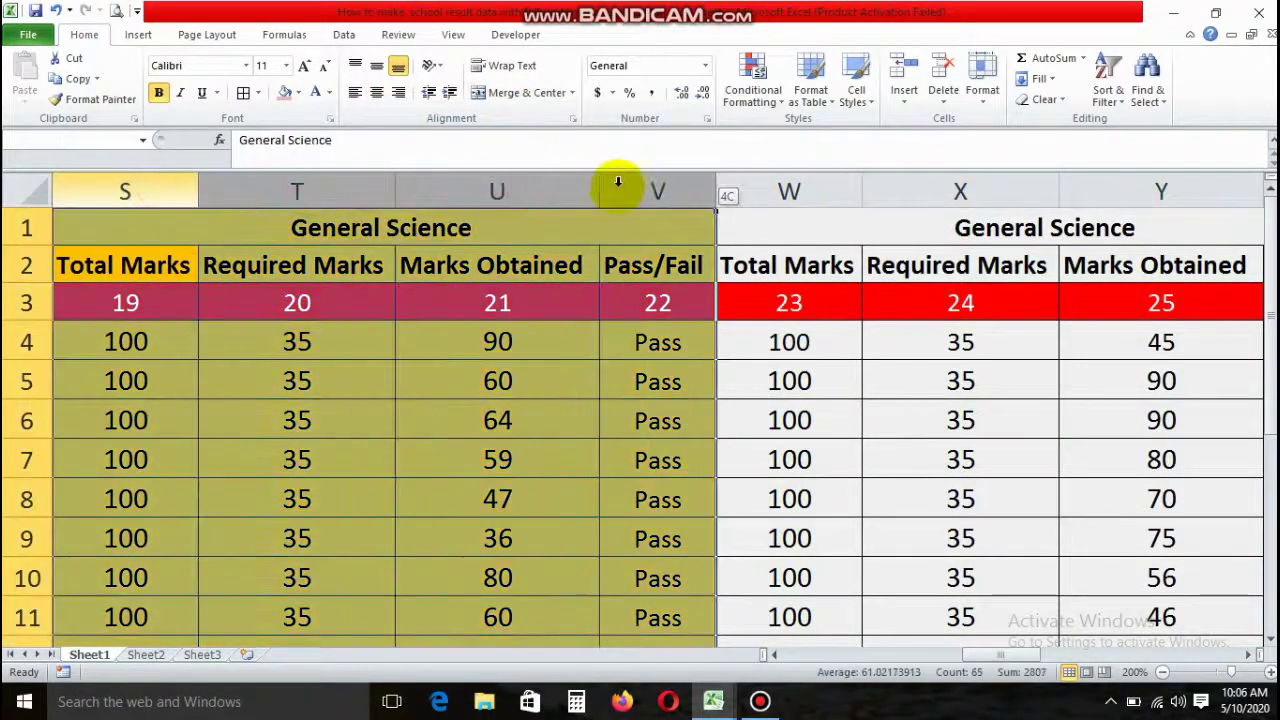
right_click(376, 191)
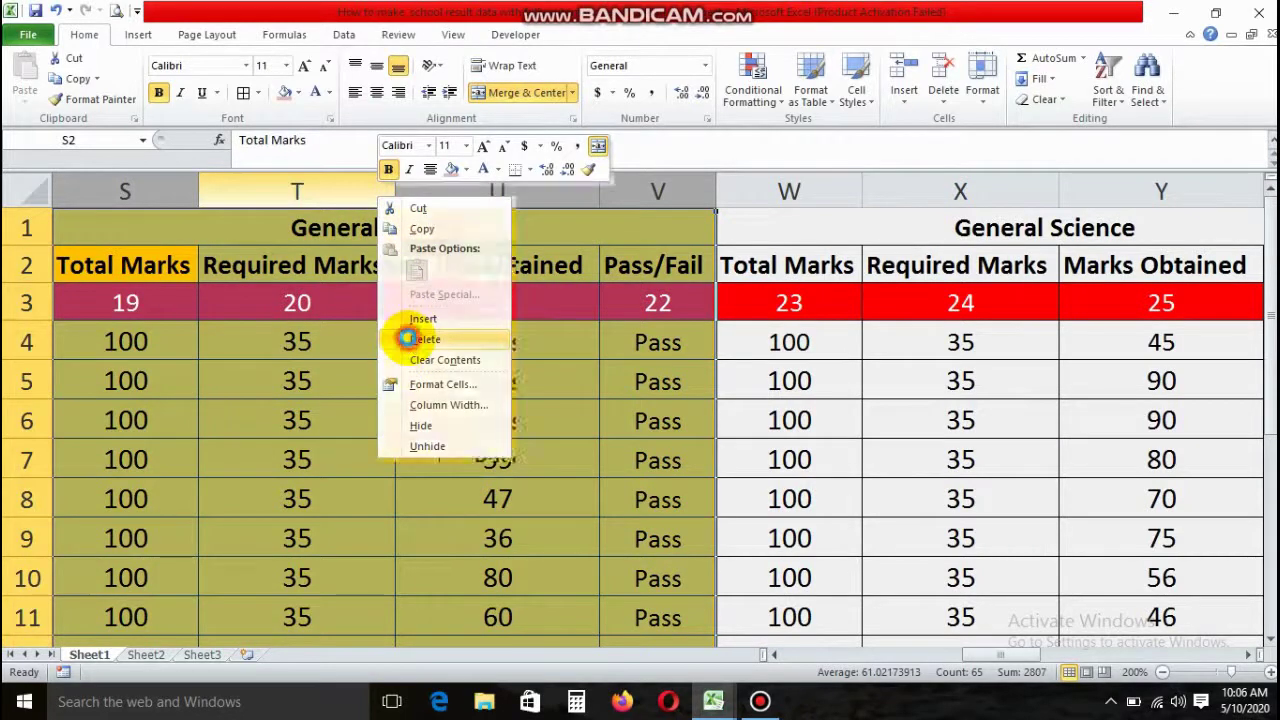
left_click(414, 340)
left_click(774, 655)
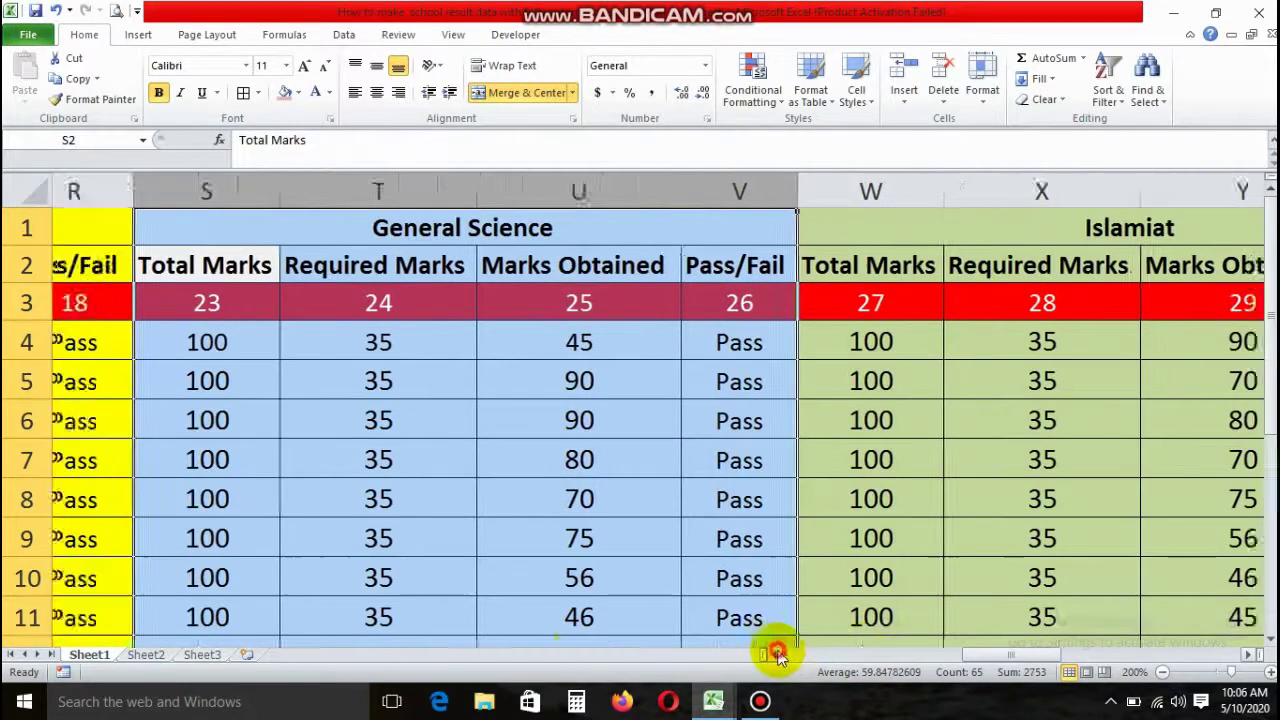
left_click(774, 655)
Step: Extend the row 3 index numbering through to the Grade column
left_click_drag(390, 305, 972, 336)
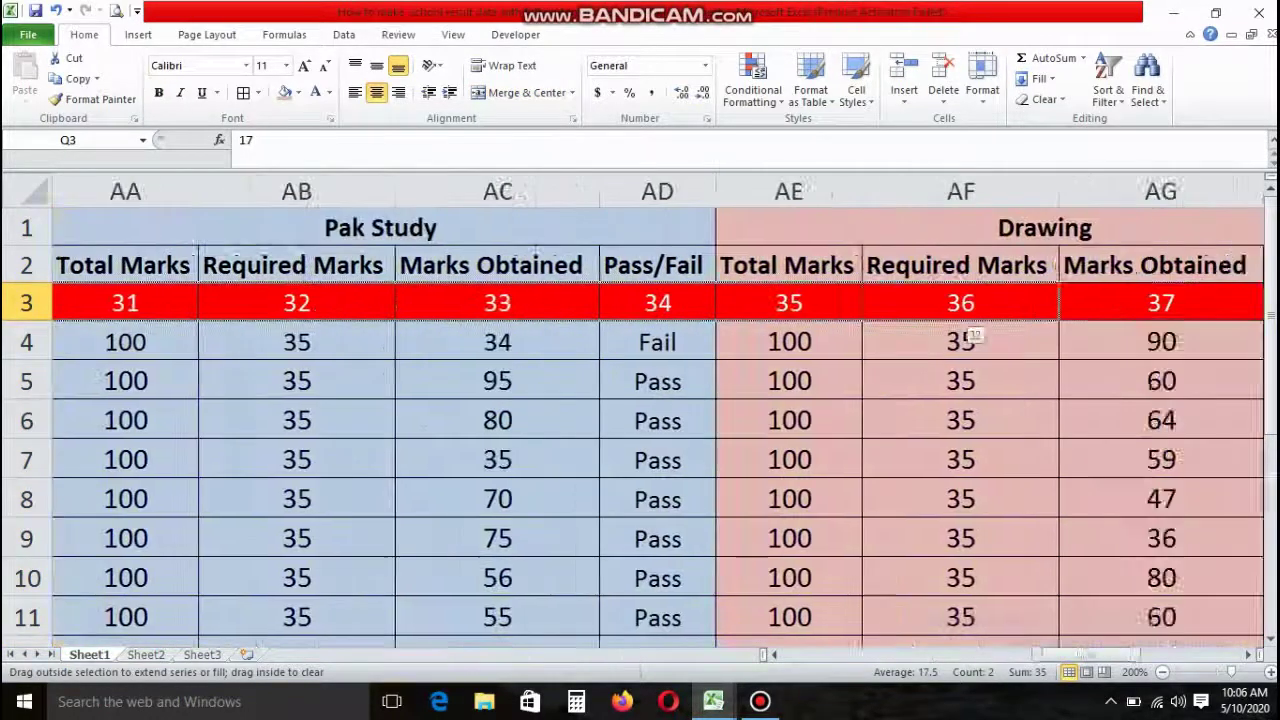
left_click_drag(972, 336, 765, 306)
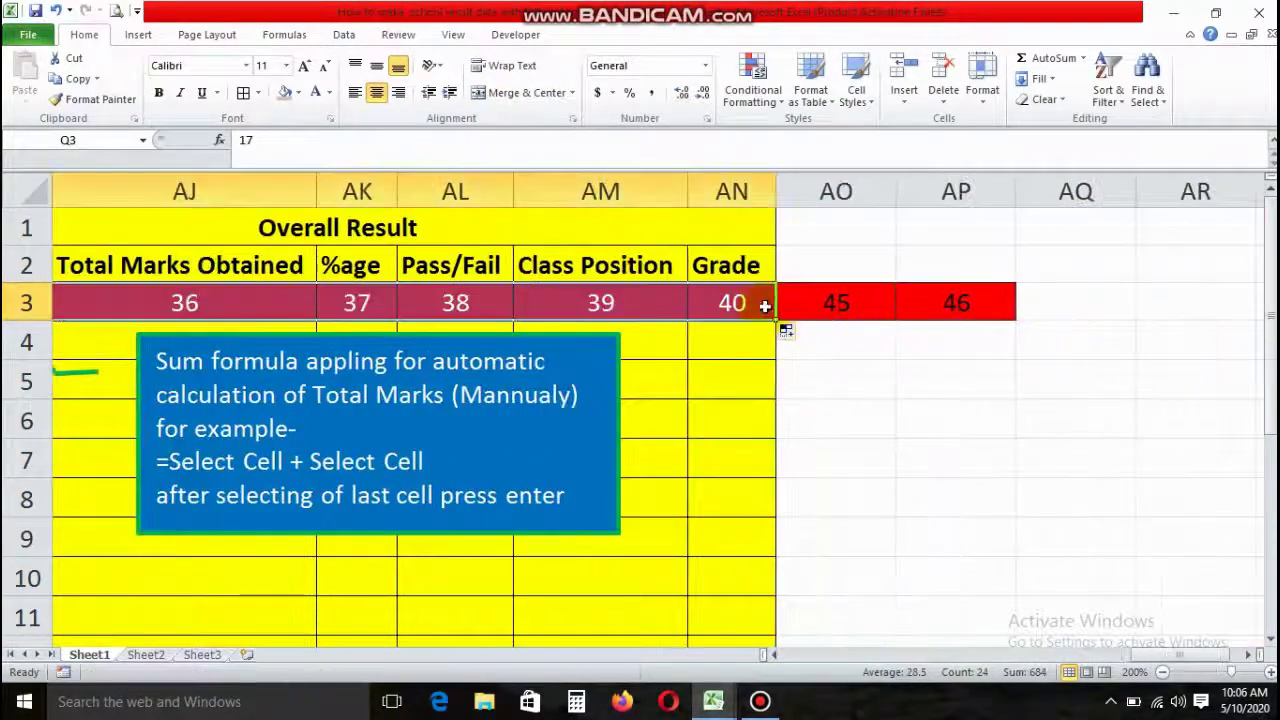
left_click(823, 320)
Step: Delete surplus columns AO and AP so the numbering ends at 40
left_click_drag(838, 191, 952, 191)
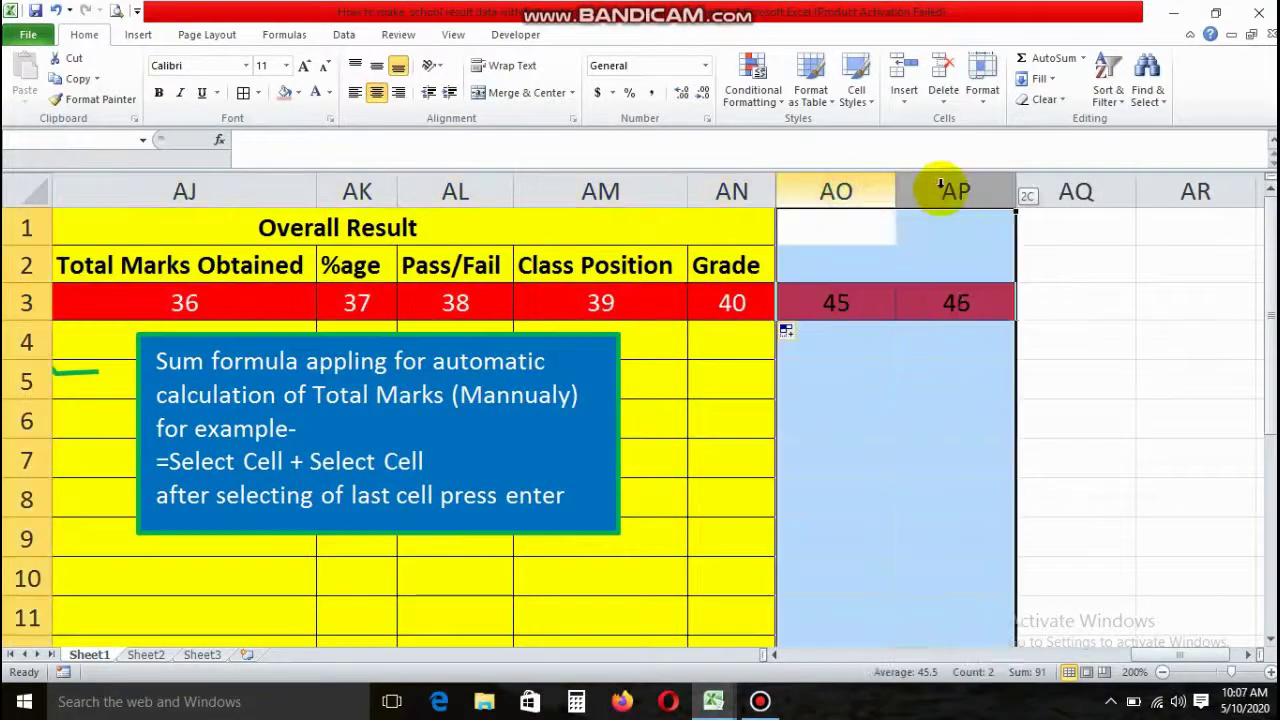
right_click(845, 191)
left_click(903, 337)
left_click(851, 330)
left_click(755, 334)
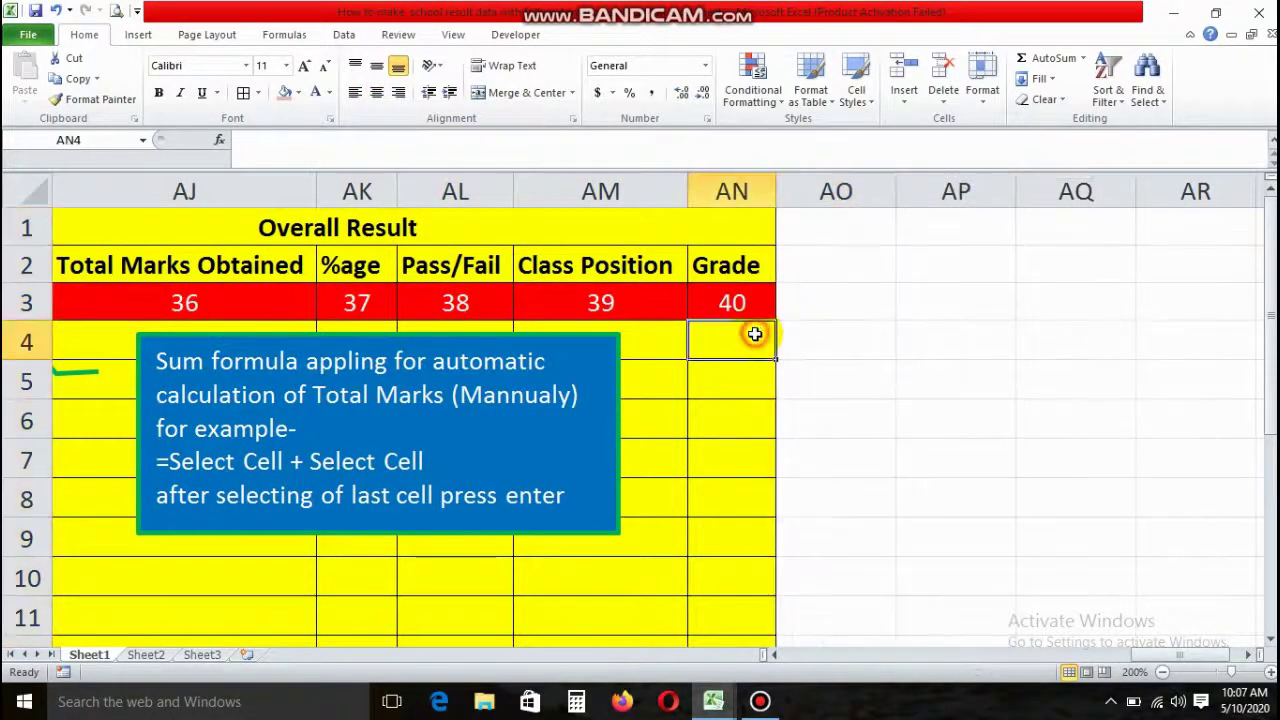
left_click(654, 303)
key("Left")
key("Left")
key("Left")
key("Left")
key("Left")
key("Left")
key("Left")
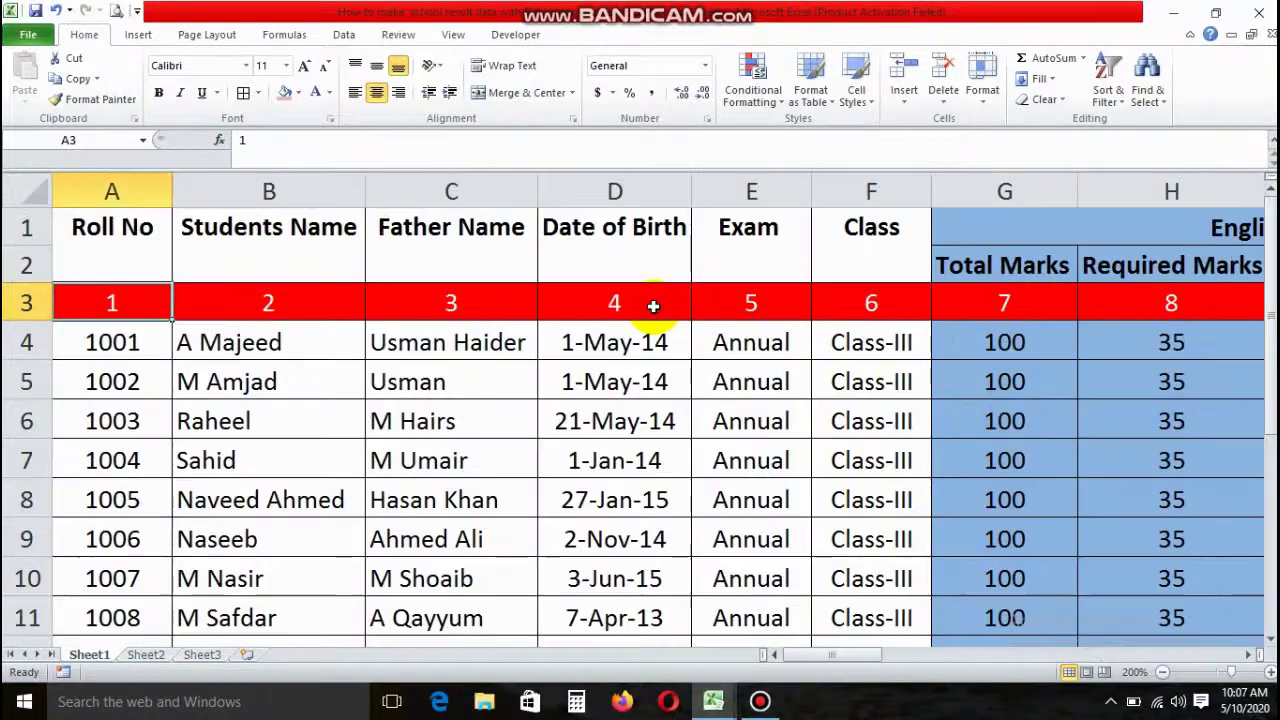
Step: Remove the #REF! term from the AI4 Total Marks formula so it shows 700
left_click(312, 340)
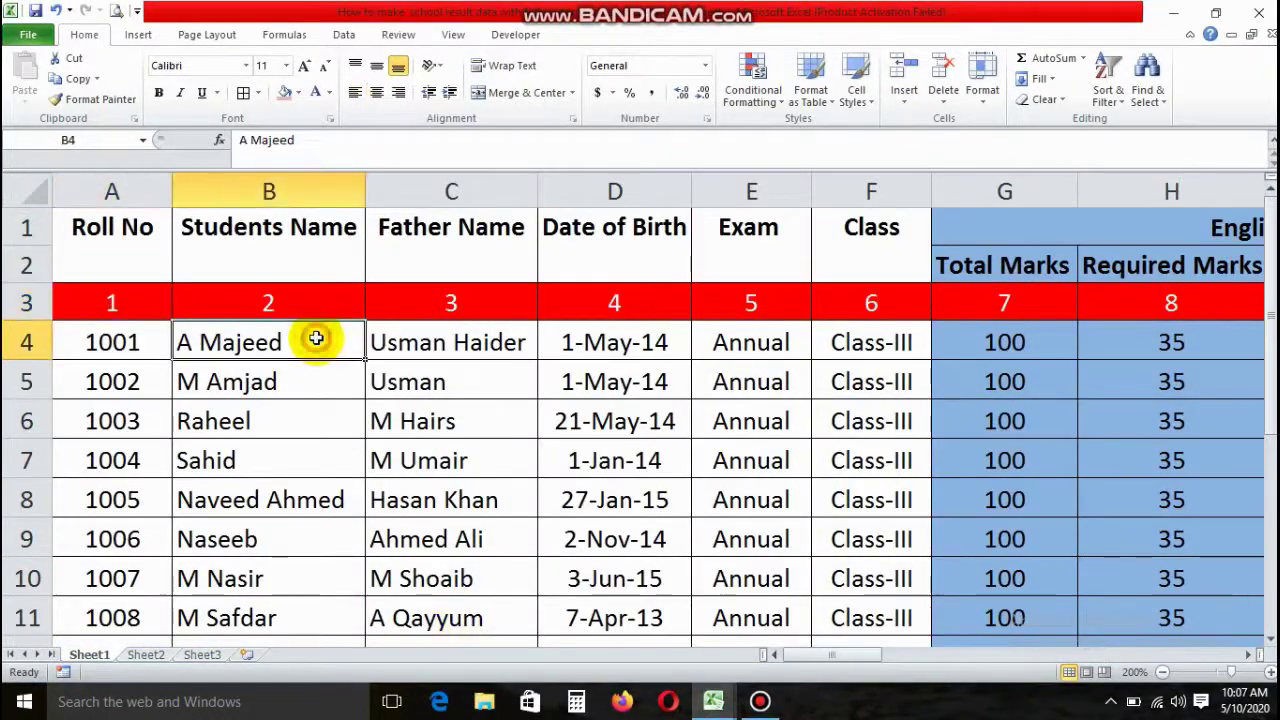
left_click(285, 393)
left_click(285, 419)
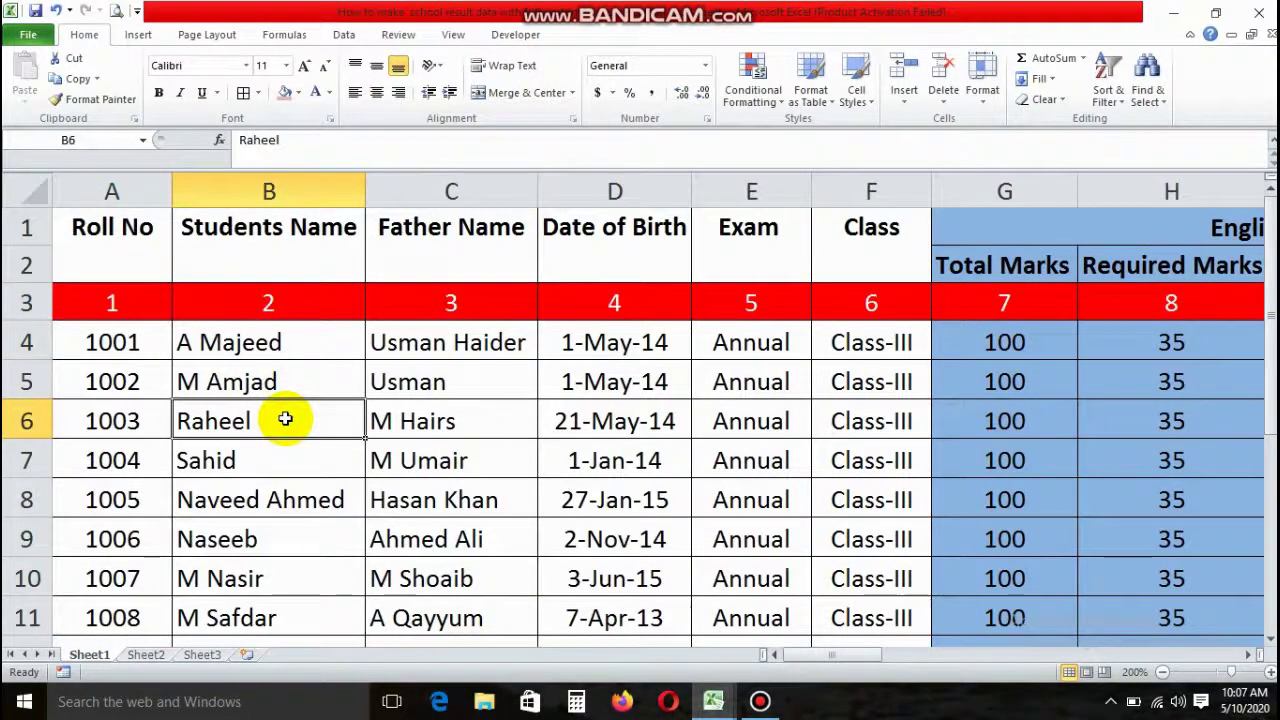
left_click(569, 459)
key("Right")
key("Right")
key("Right")
key("Right")
key("Right")
key("Right")
key("Right")
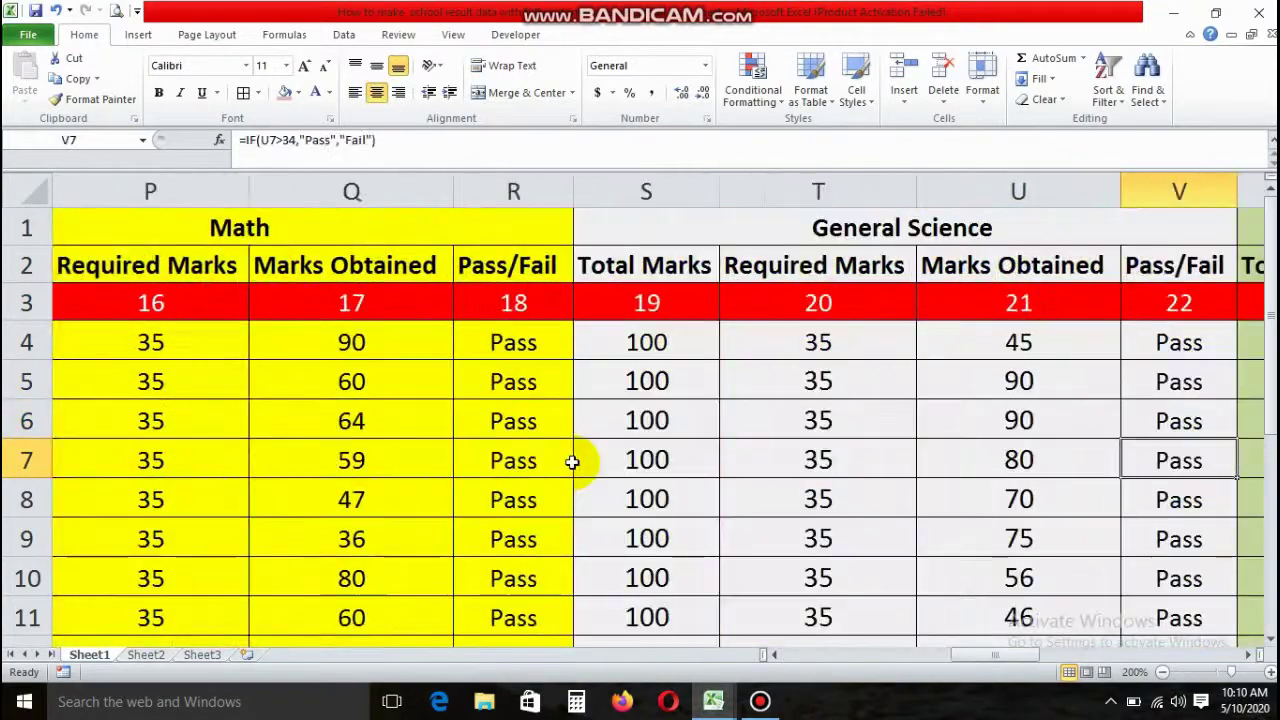
key("Right")
key("Right")
key("Right")
key("Right")
key("Right")
key("Right")
key("Right")
key("Right")
key("Right")
key("Right")
key("Right")
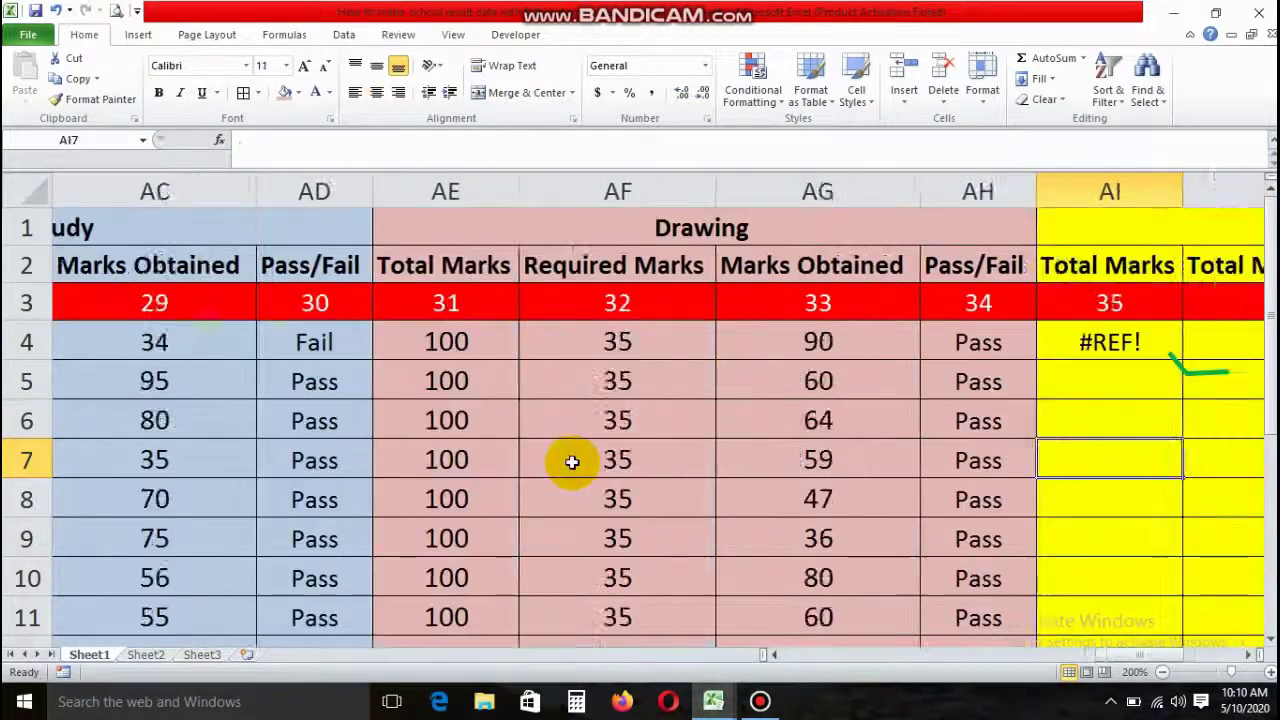
scroll(571, 461, "right", 2)
scroll(571, 461, "right", 1)
left_click(615, 341)
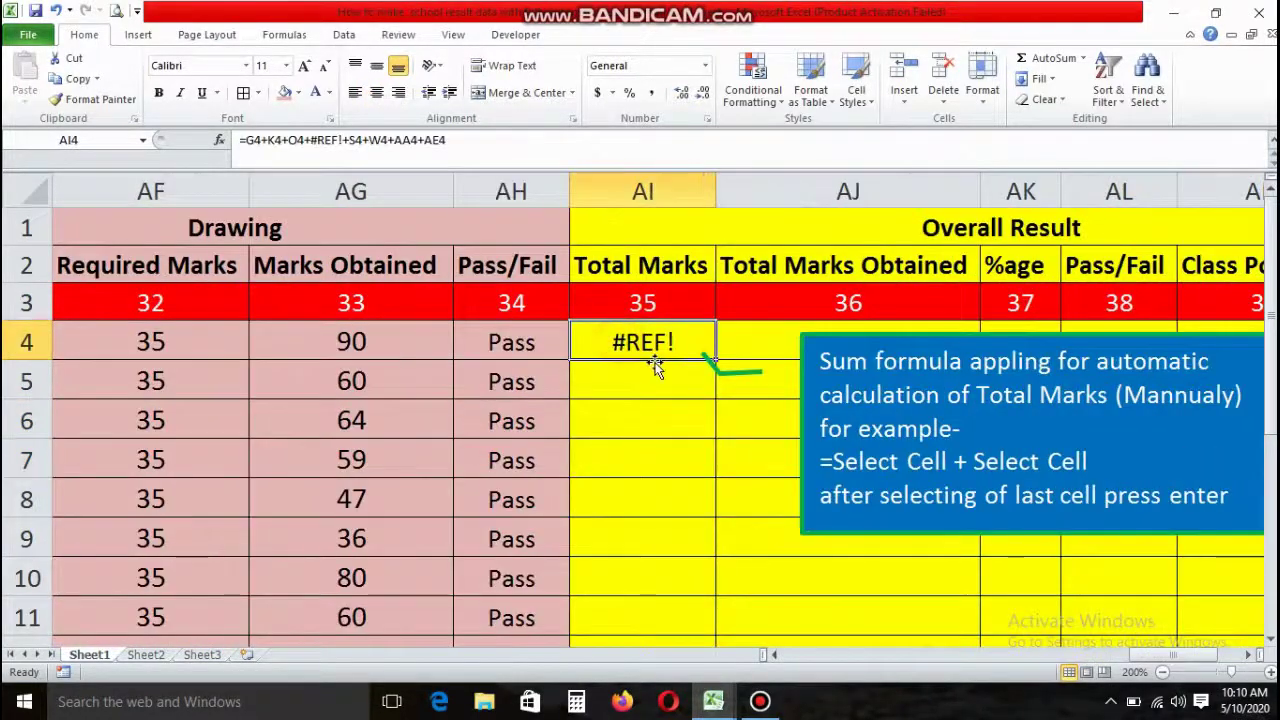
left_click(310, 140)
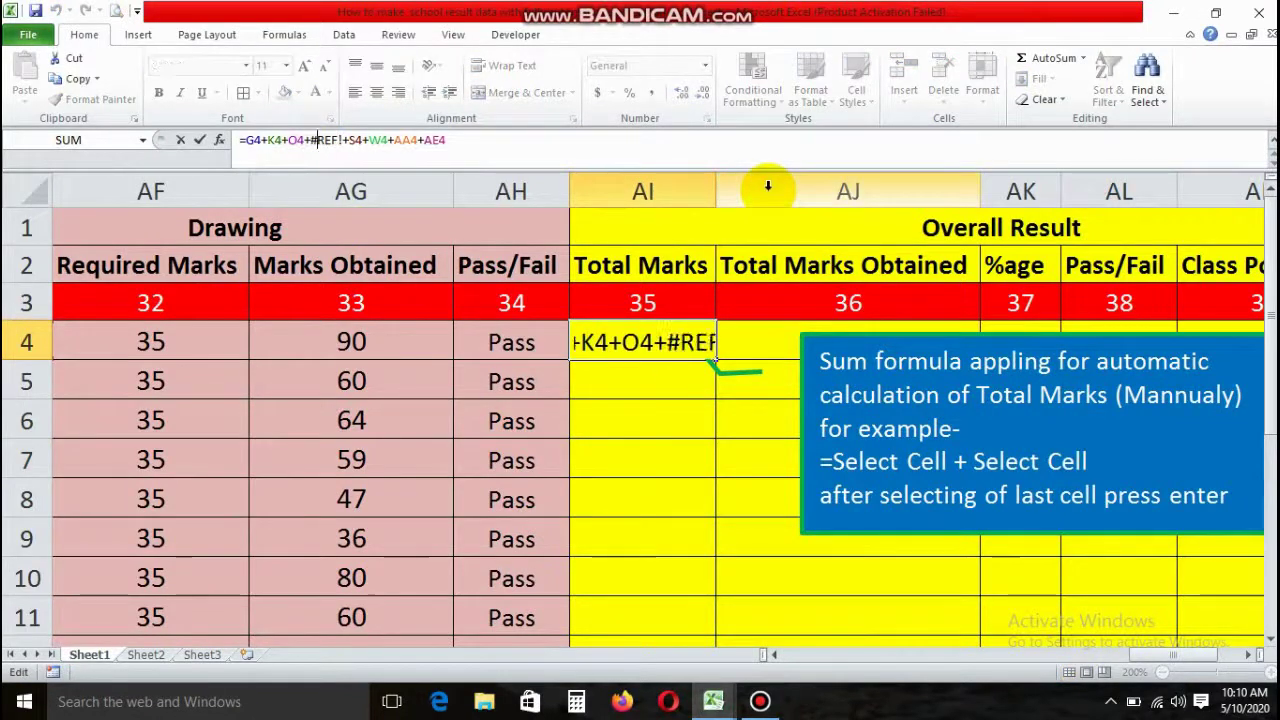
key("Right")
key("Right")
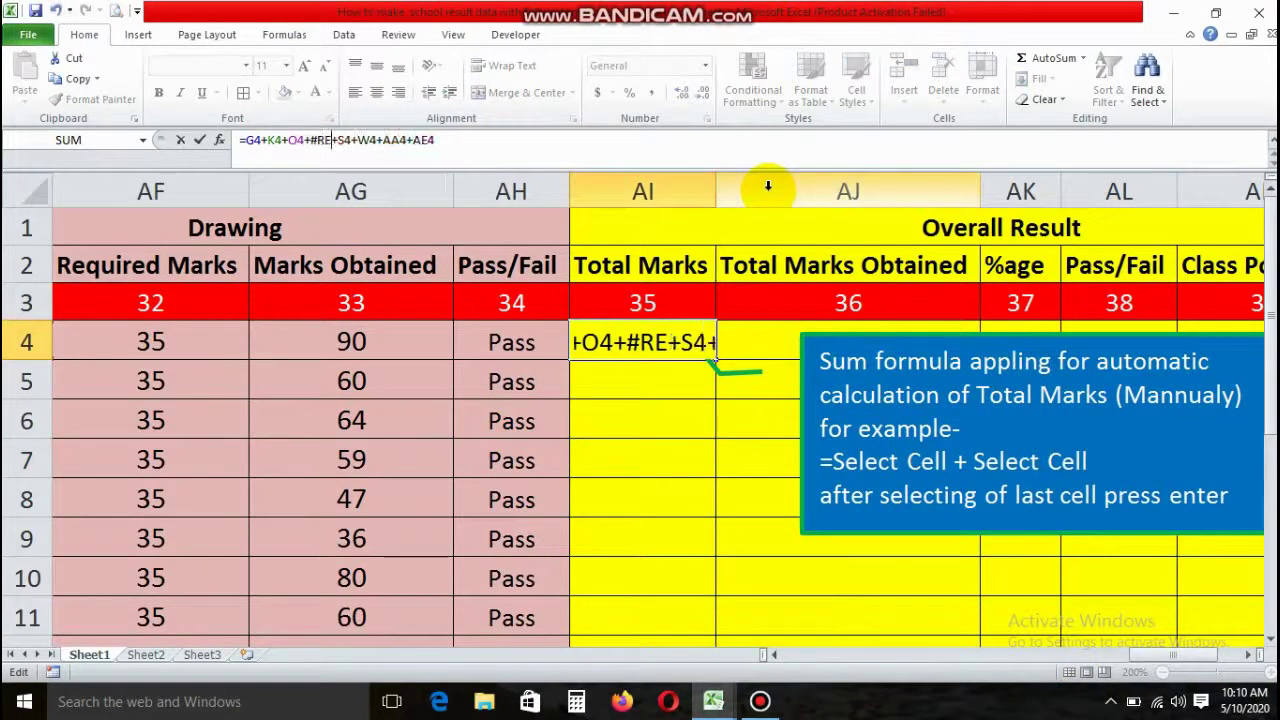
key("Return")
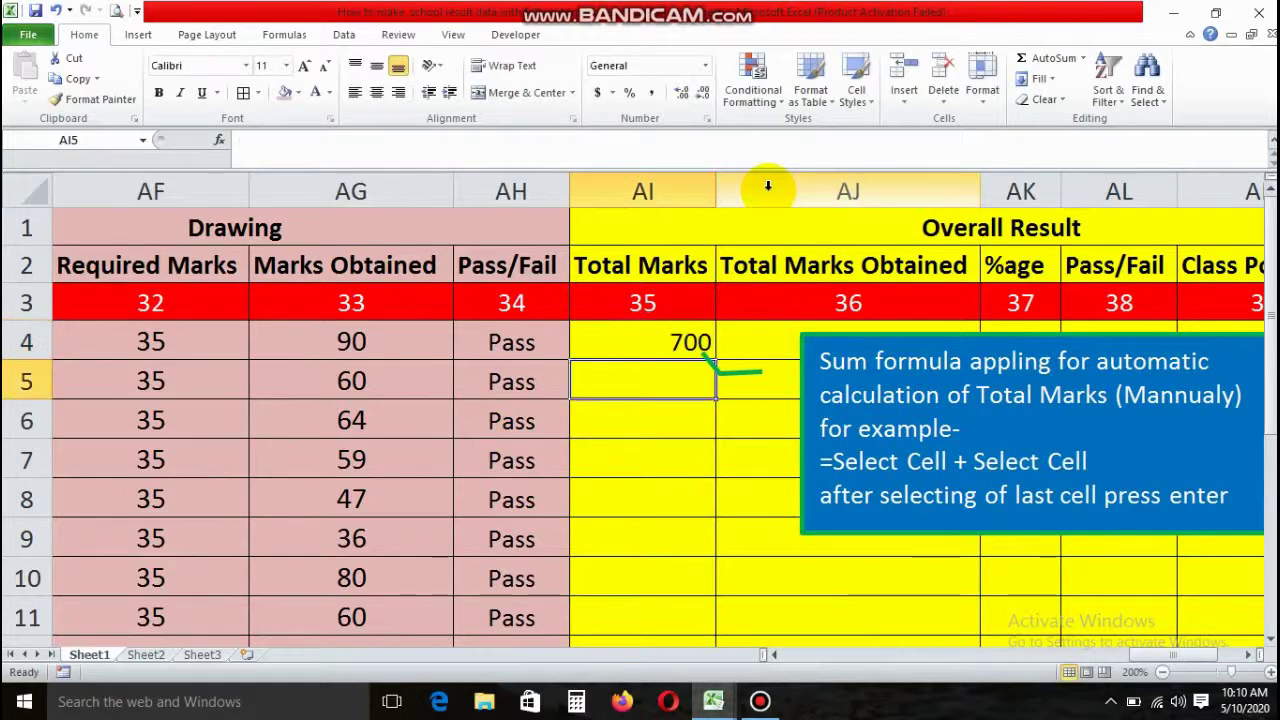
Step: Fill the AI4 total down to AI17 and centre the values
left_click(662, 328)
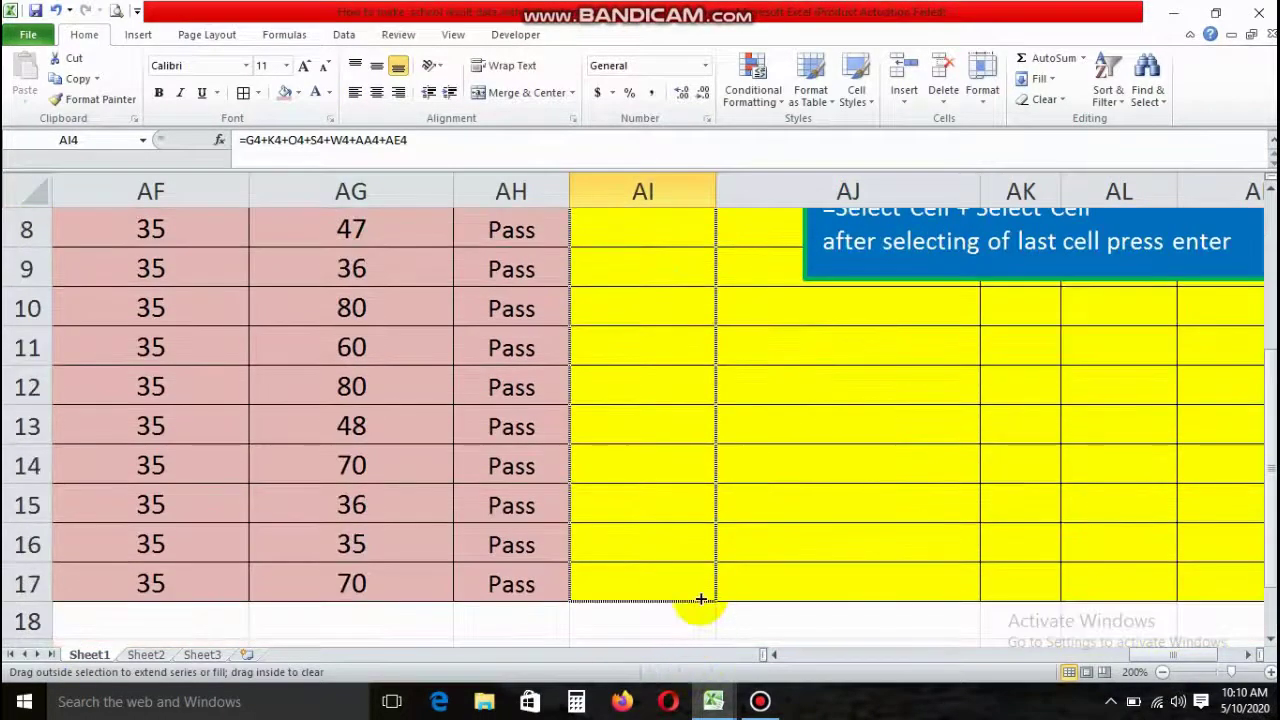
left_click_drag(691, 616, 700, 590)
scroll(628, 390, "up", 3)
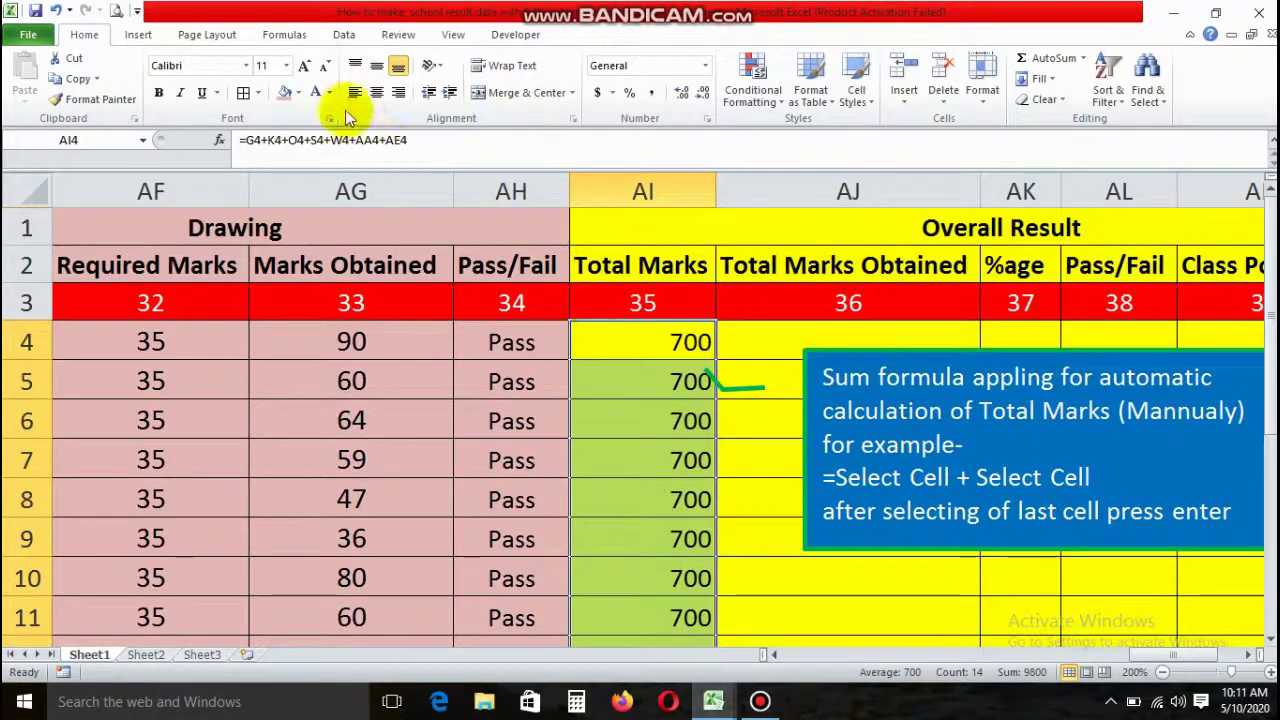
left_click(376, 92)
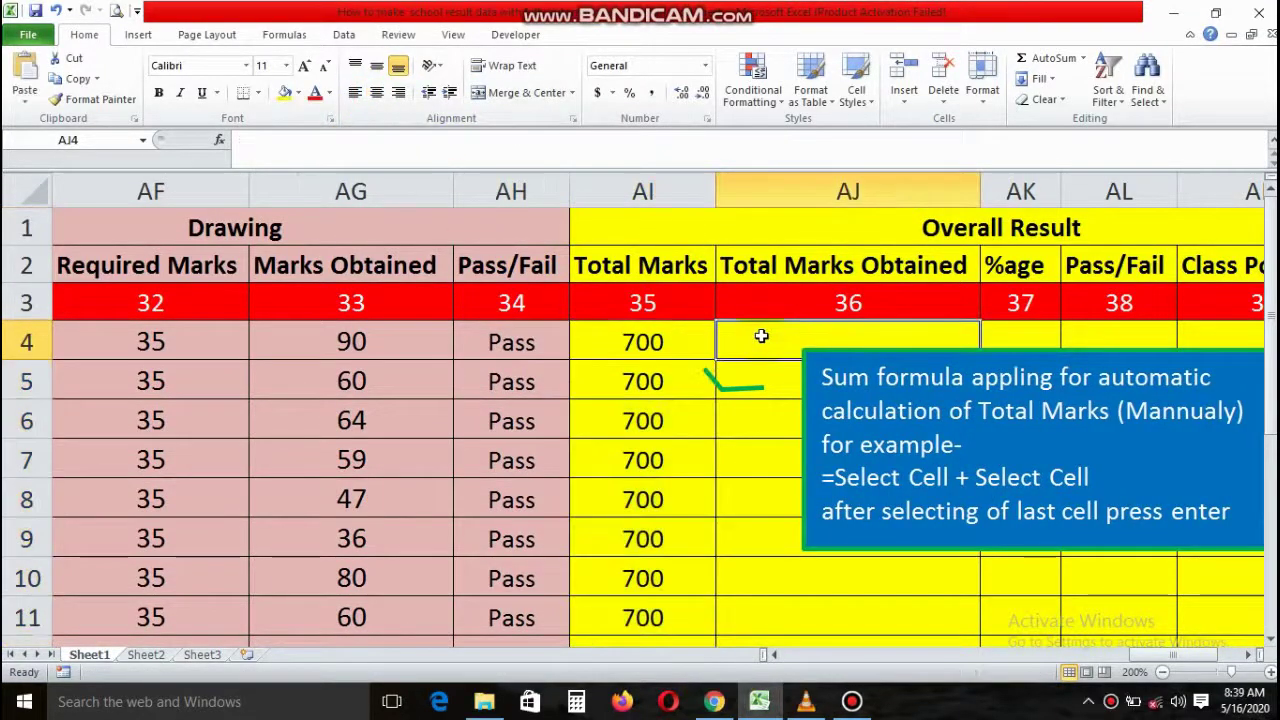
Step: Move the callout box further right and start a formula in cell AJ4
left_click(848, 358)
left_click_drag(858, 350, 1116, 358)
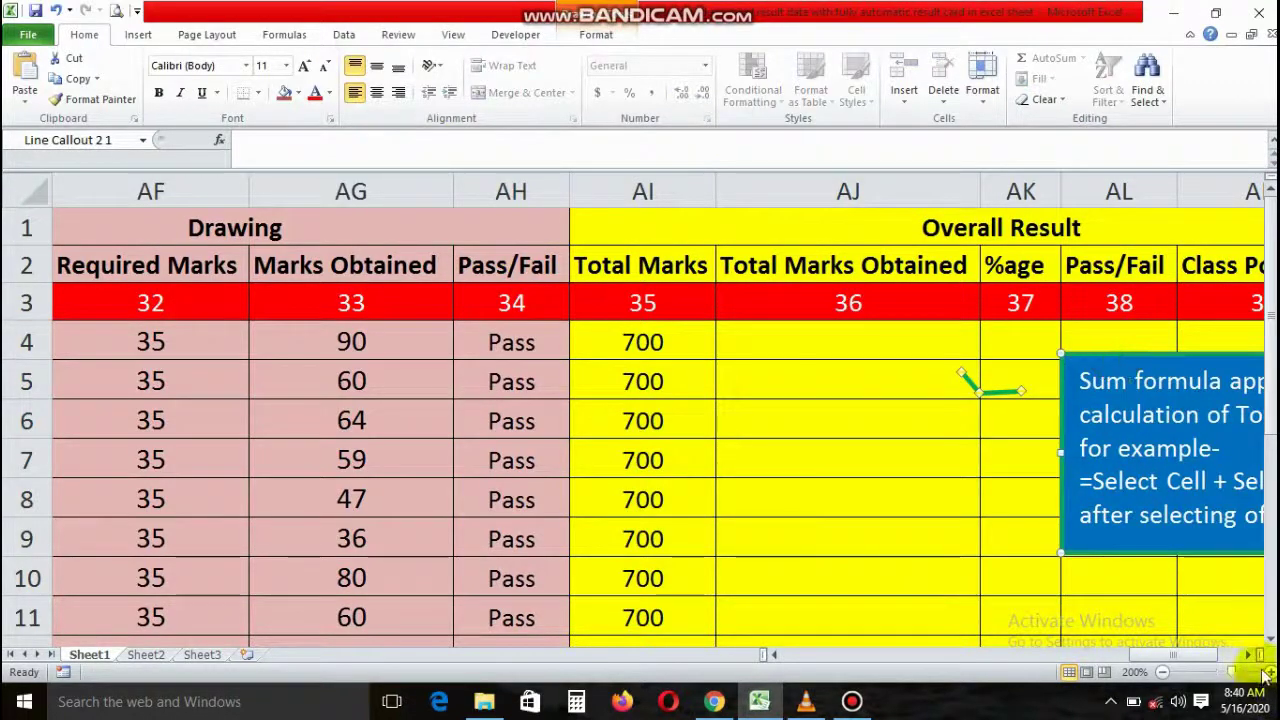
left_click(1247, 654)
left_click(643, 341)
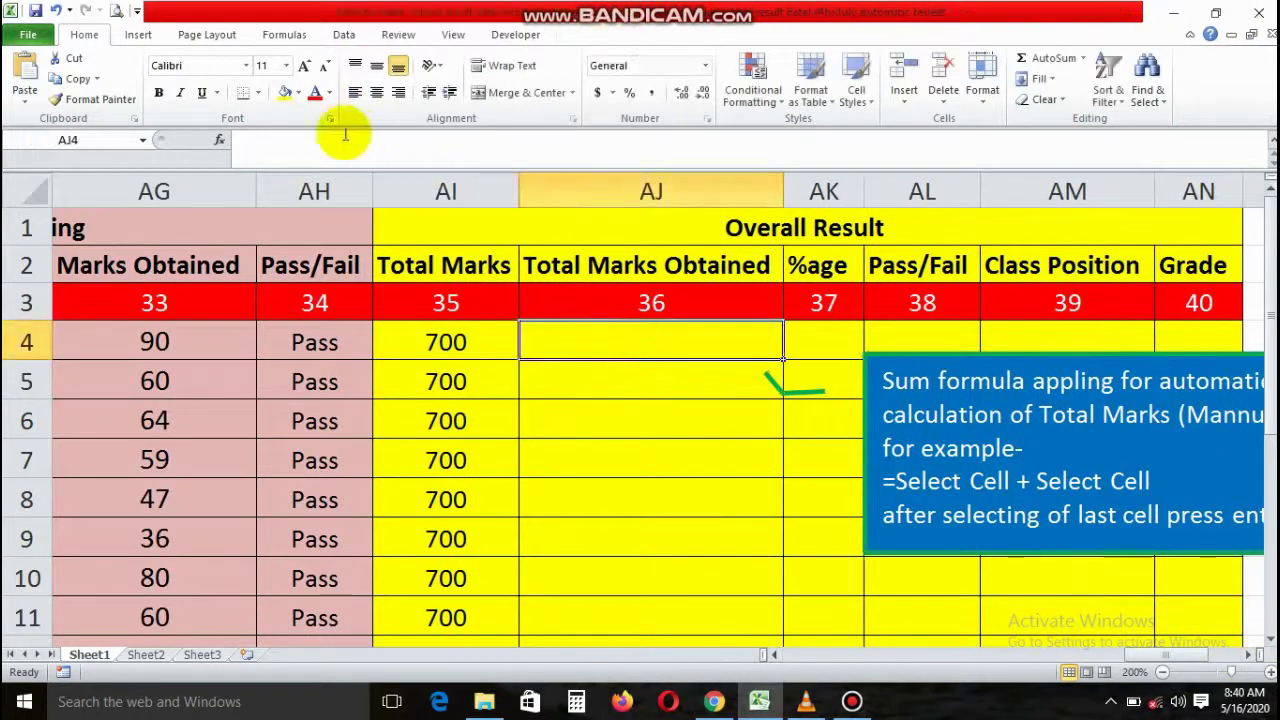
left_click(318, 137)
type("su")
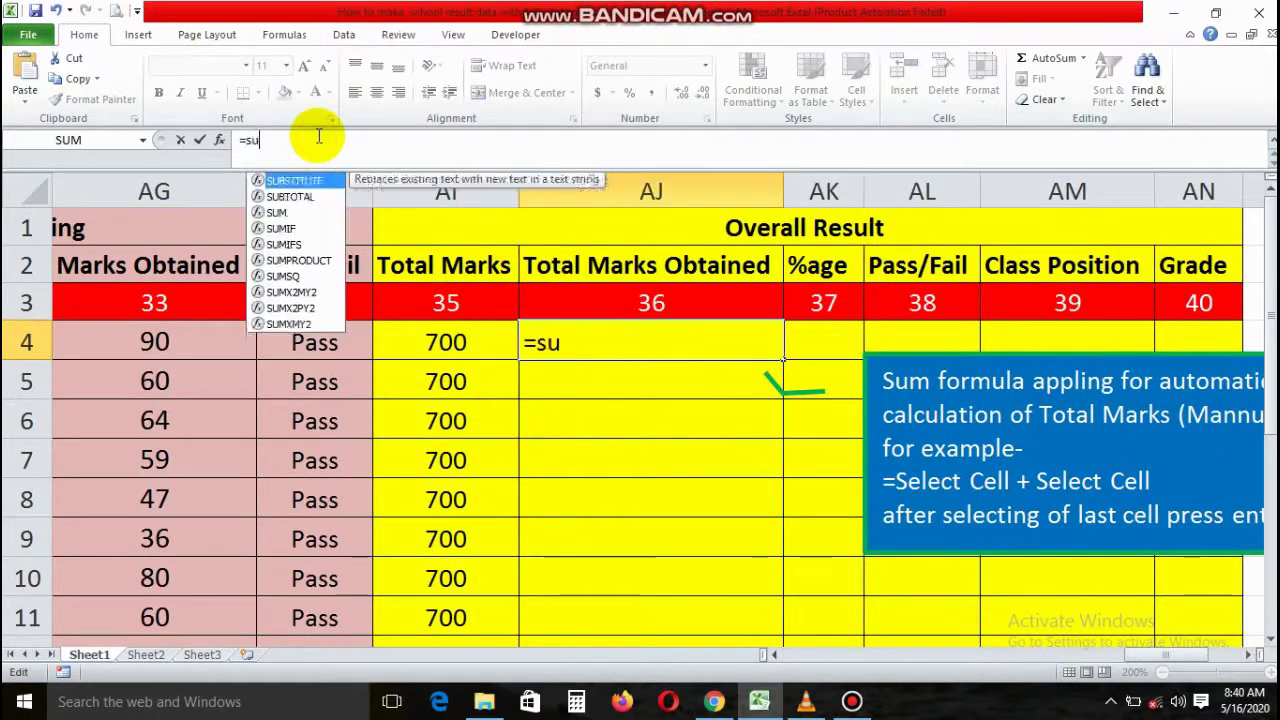
type("m")
key("BackSpace")
key("BackSpace")
key("BackSpace")
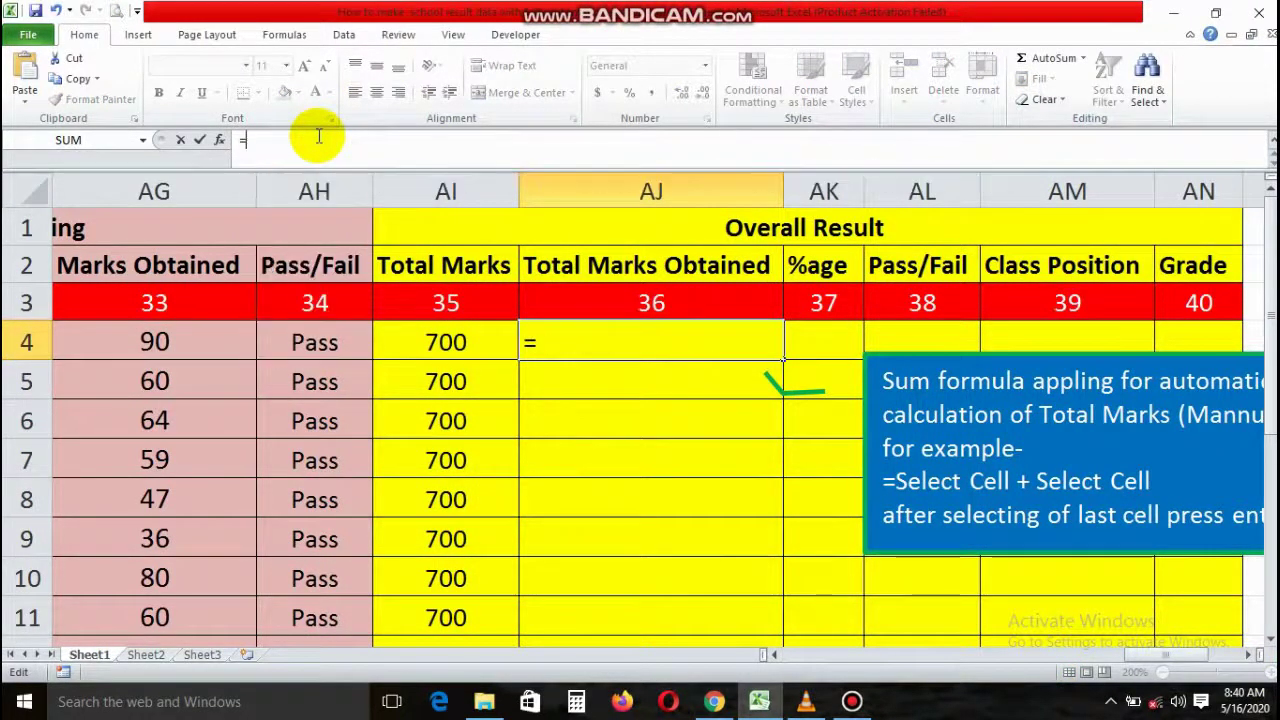
Step: Add the marks obtained cells I4, M4, Q4 and U4 to the formula
left_click(768, 655)
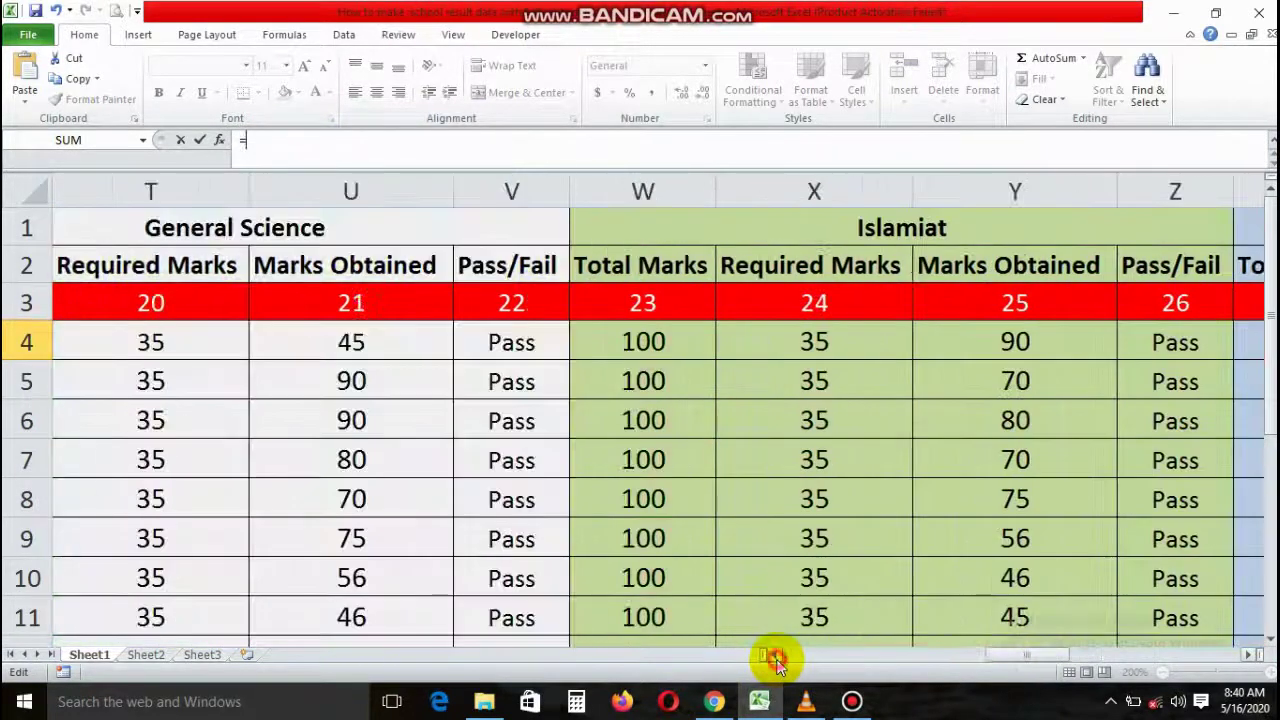
left_click(776, 659)
left_click(776, 659)
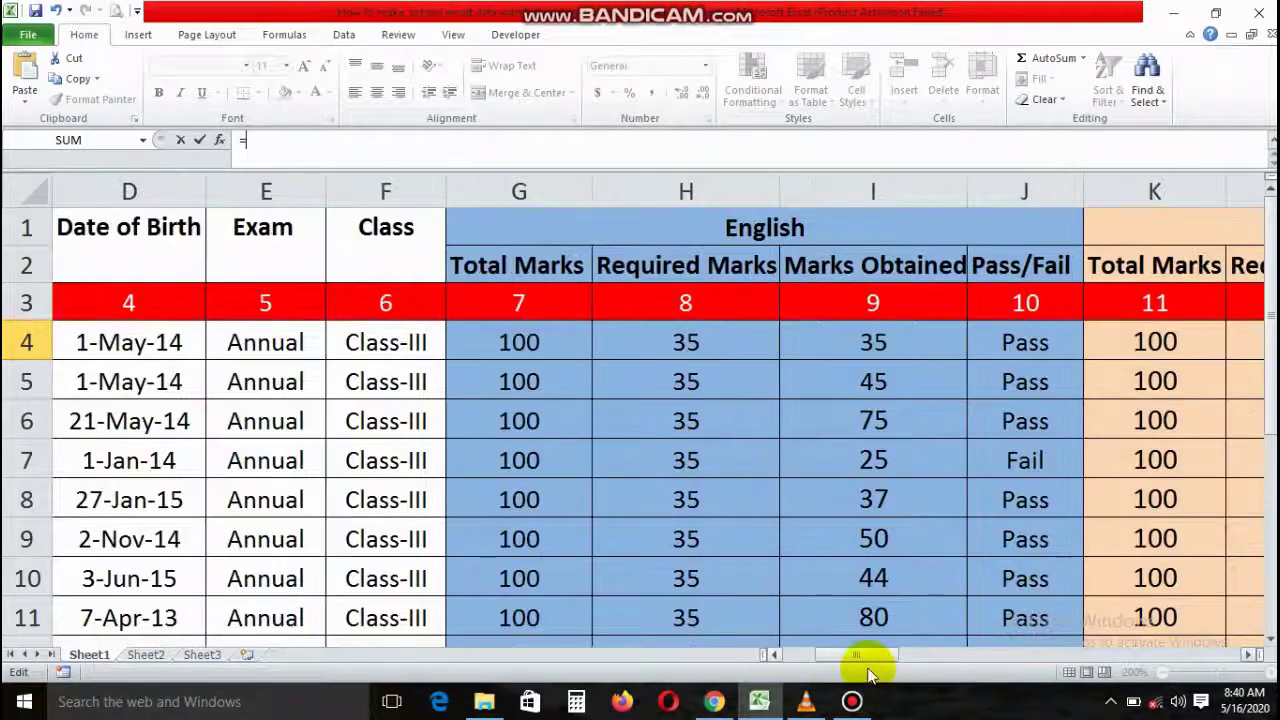
left_click(851, 342)
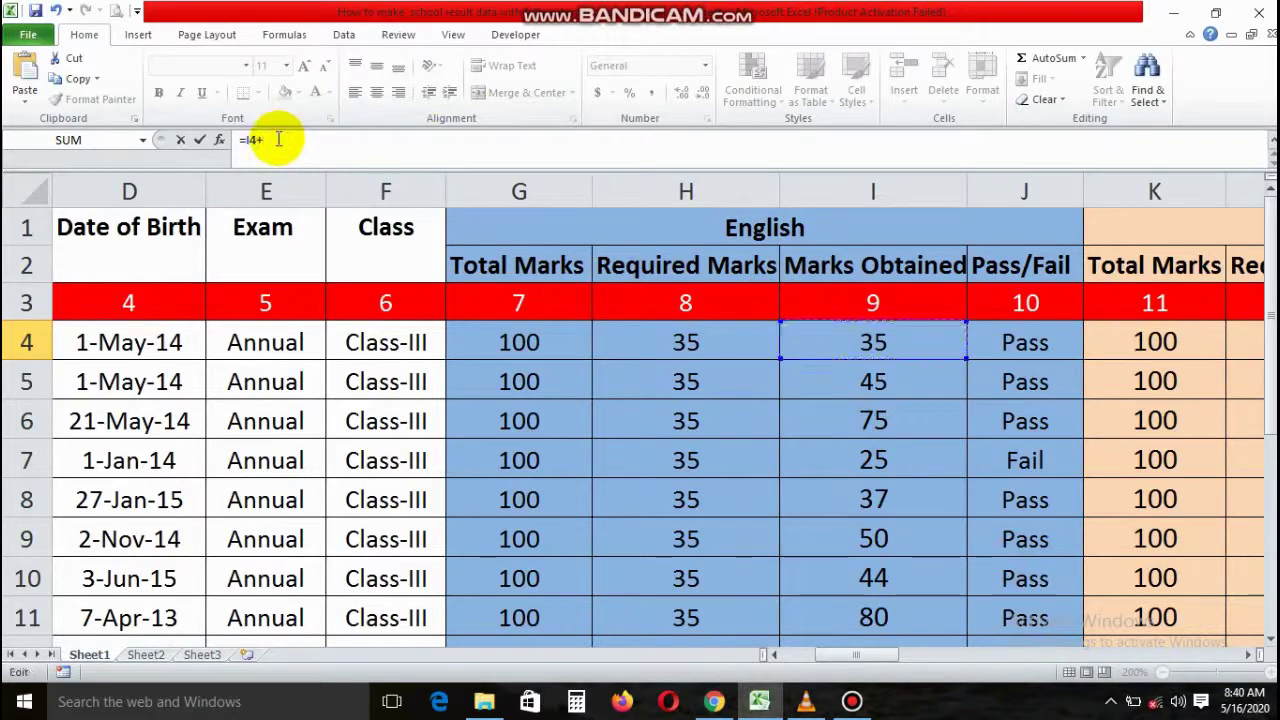
left_click(1254, 655)
type("M4+")
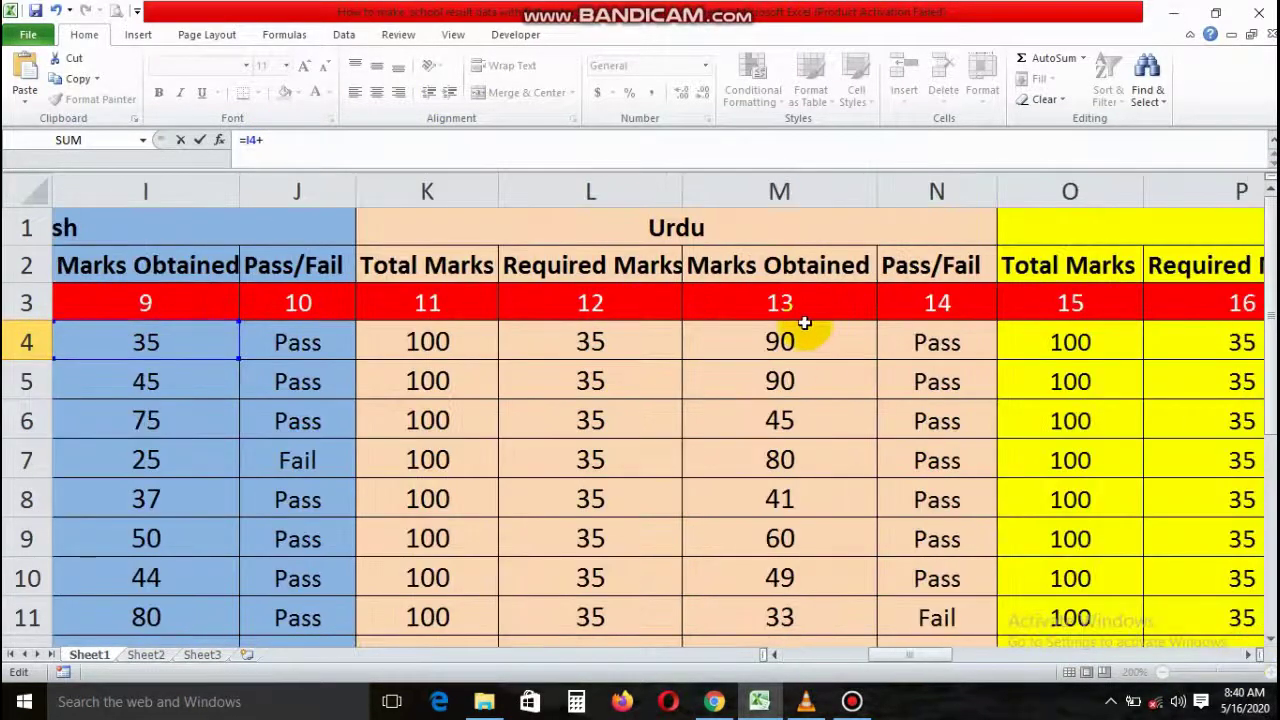
left_click(1248, 655)
left_click(1248, 655)
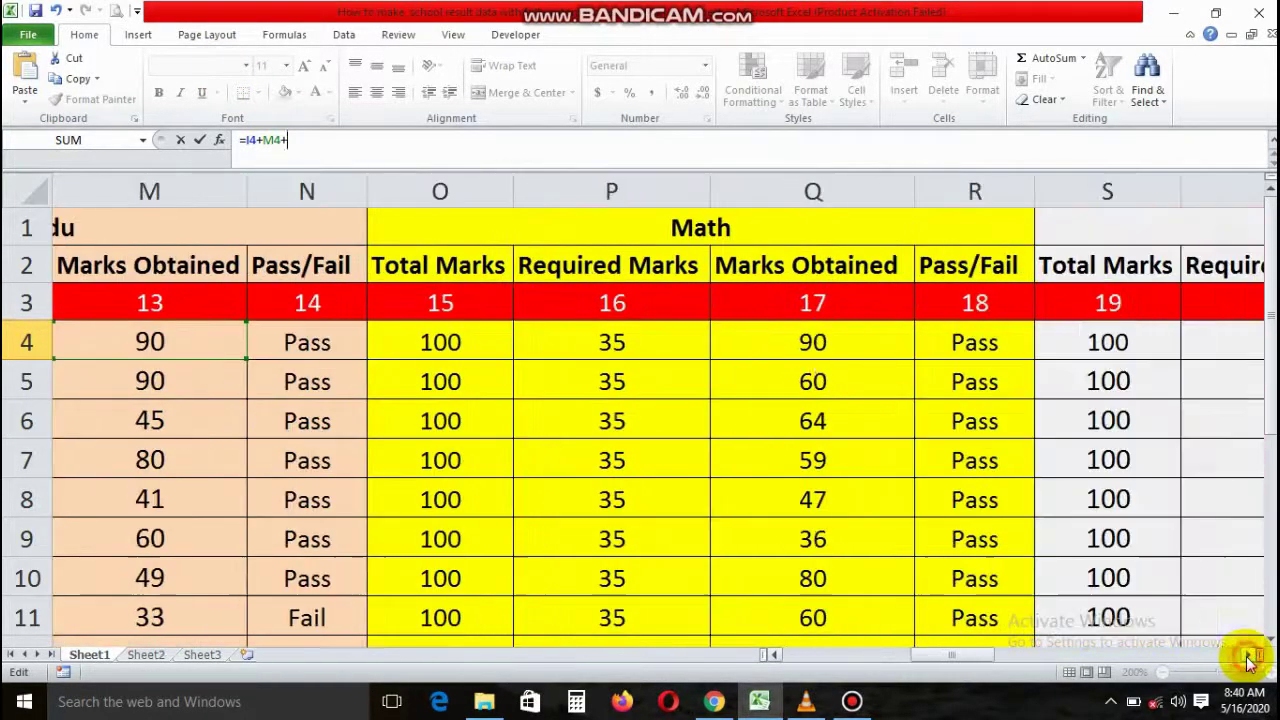
left_click(814, 340)
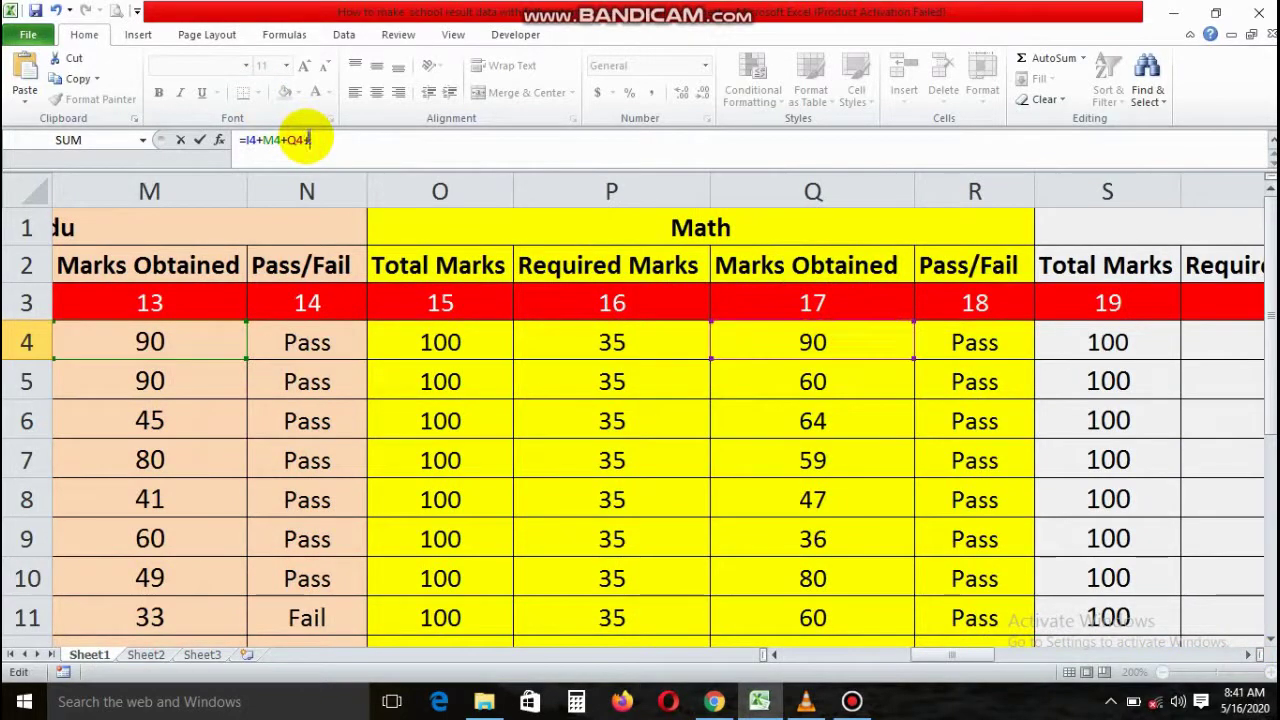
left_click(1248, 655)
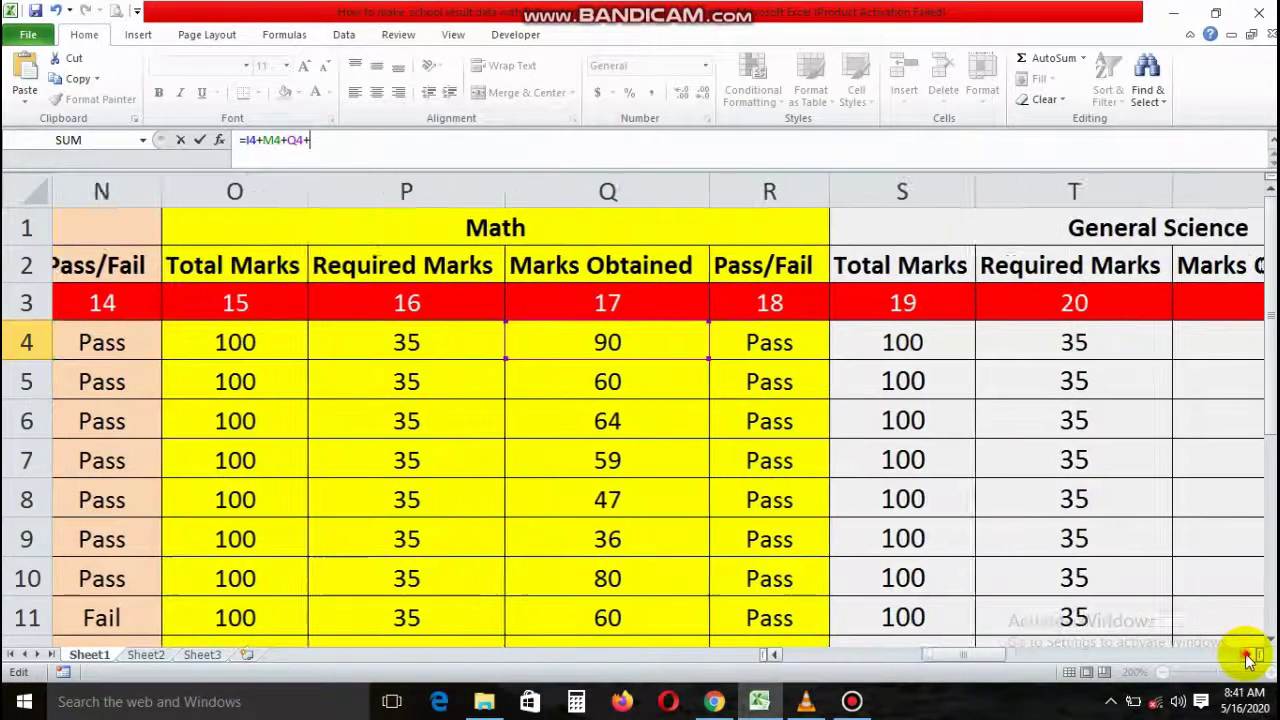
left_click(1248, 655)
left_click(1248, 655)
left_click(1248, 655)
left_click(818, 342)
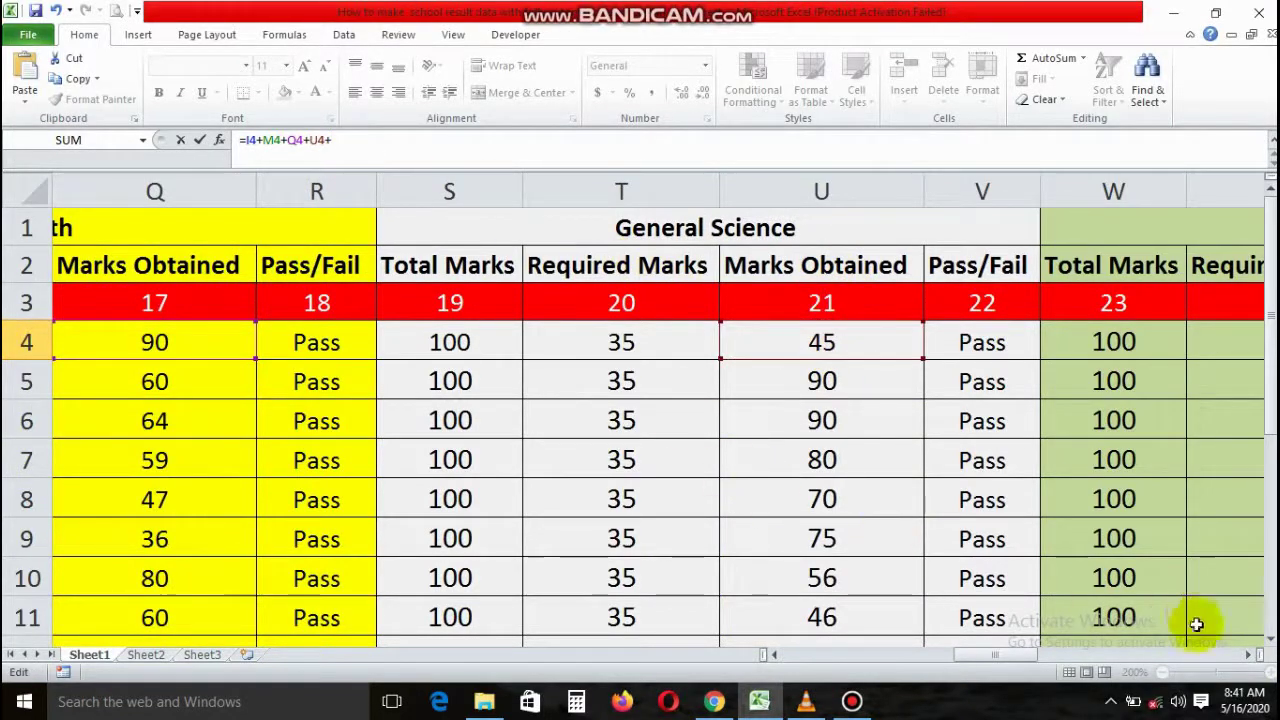
Step: Add Y4, Pak Study AC4 and Drawing AG4, then confirm the total of 474
left_click(1248, 655)
left_click(1248, 655)
left_click(1248, 655)
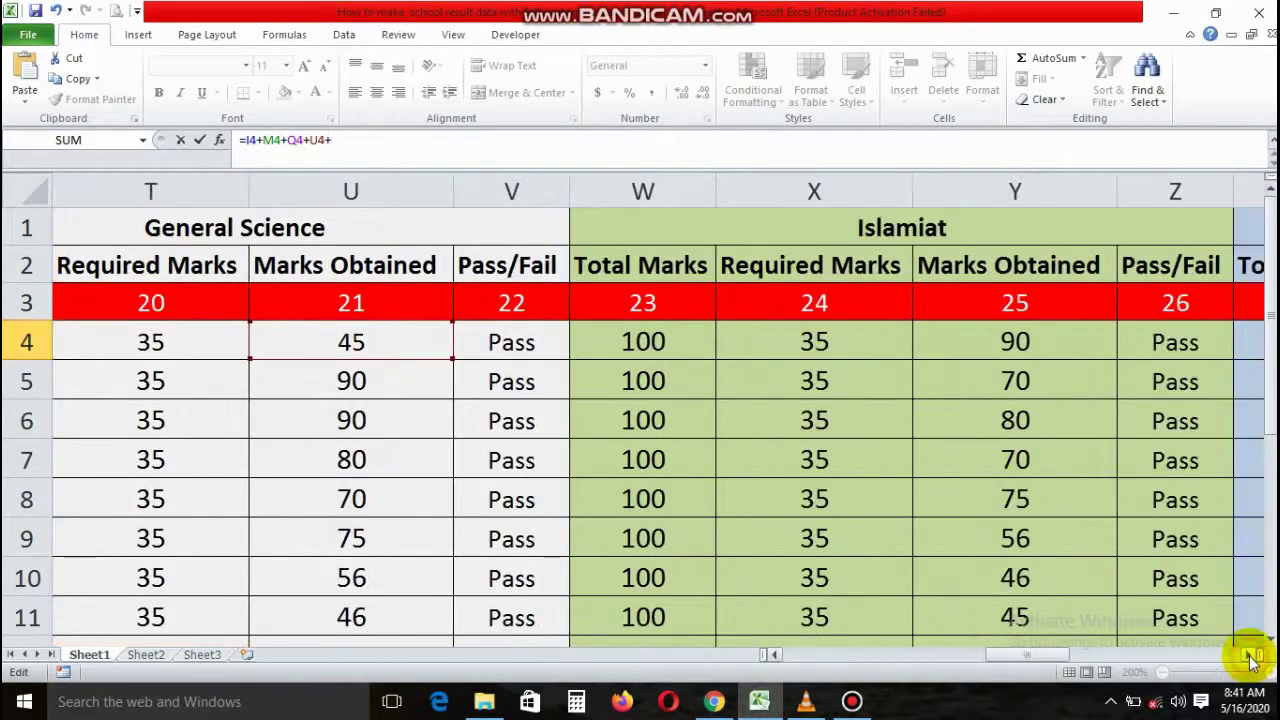
left_click(1248, 655)
type("Y4+")
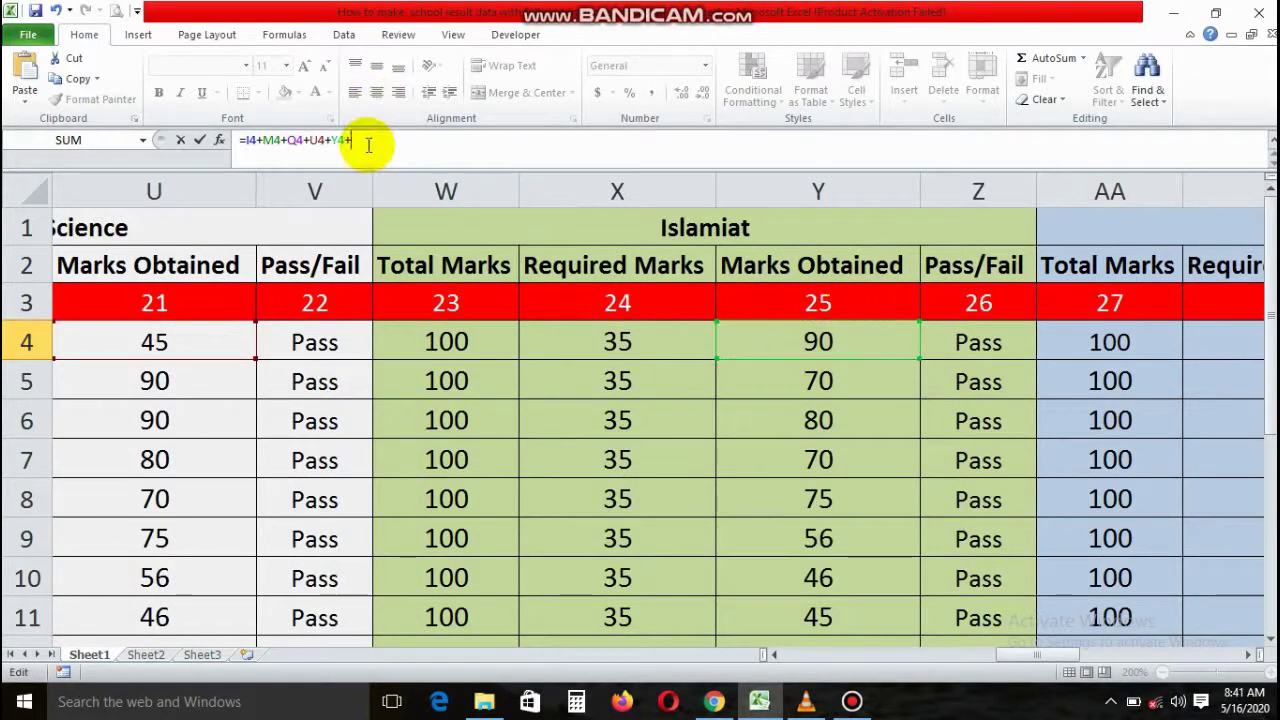
left_click(1247, 656)
left_click(1247, 656)
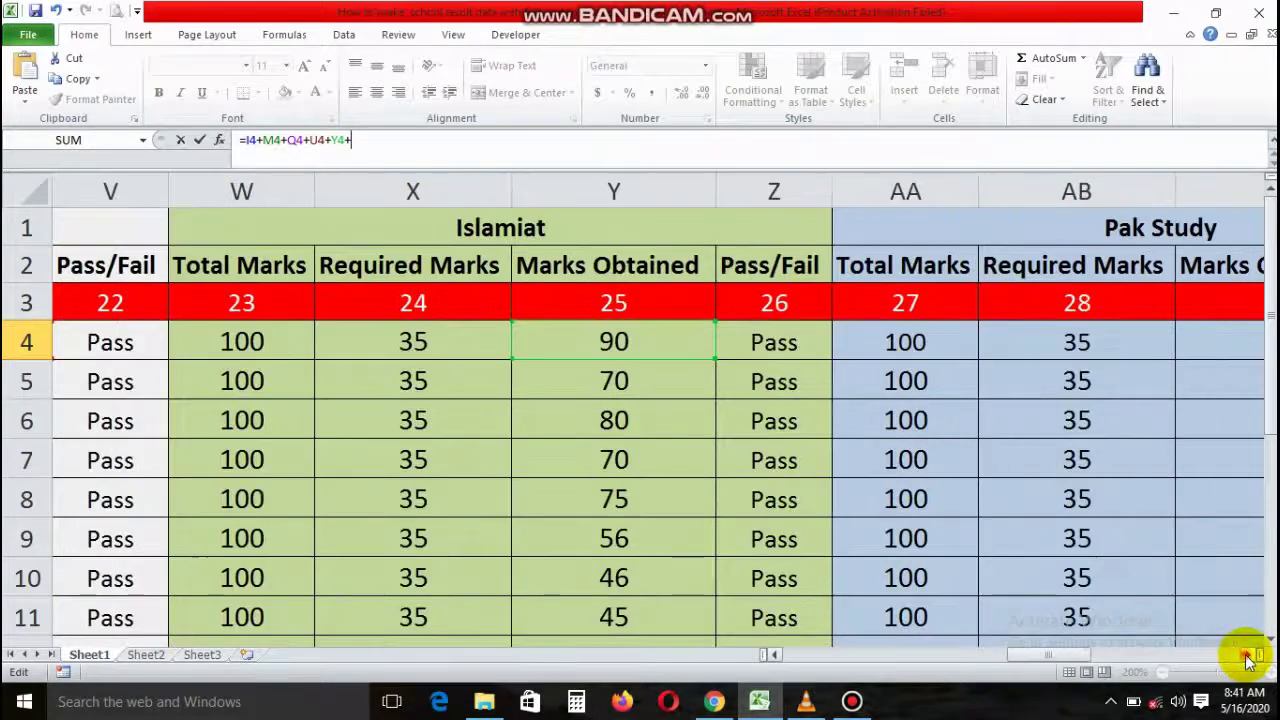
left_click(1247, 656)
left_click(1247, 656)
left_click(1247, 656)
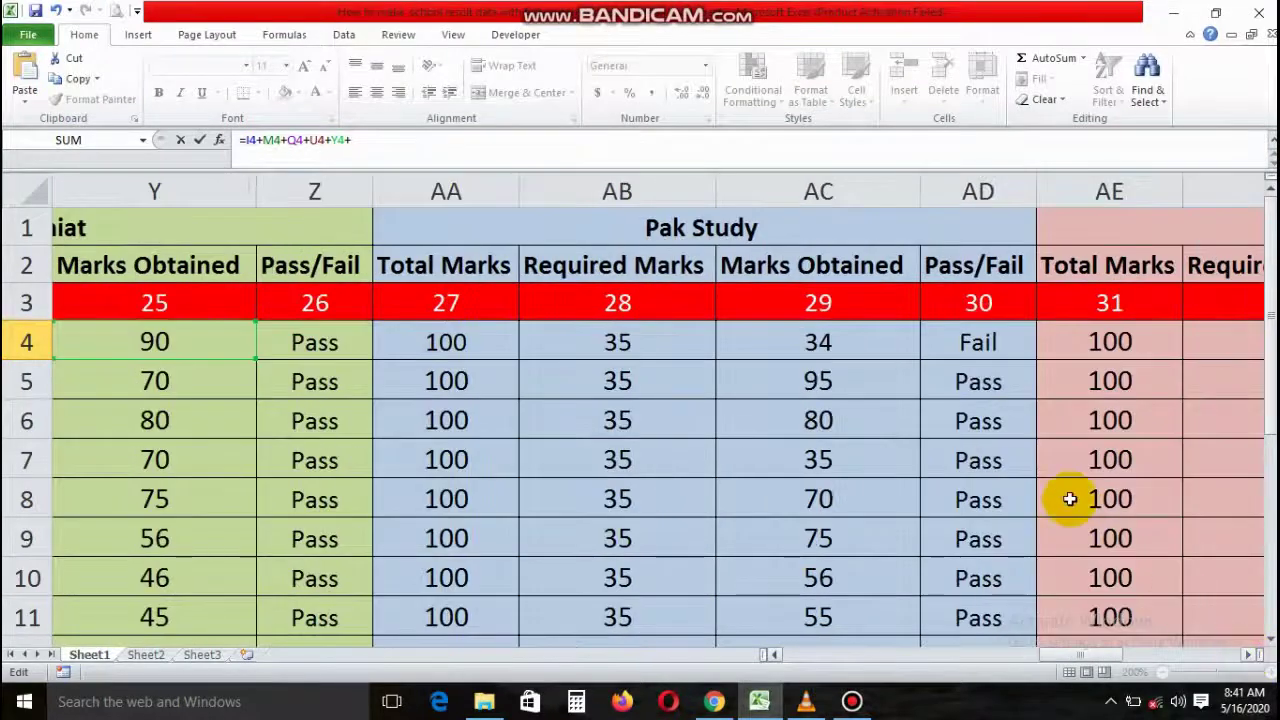
left_click(865, 343)
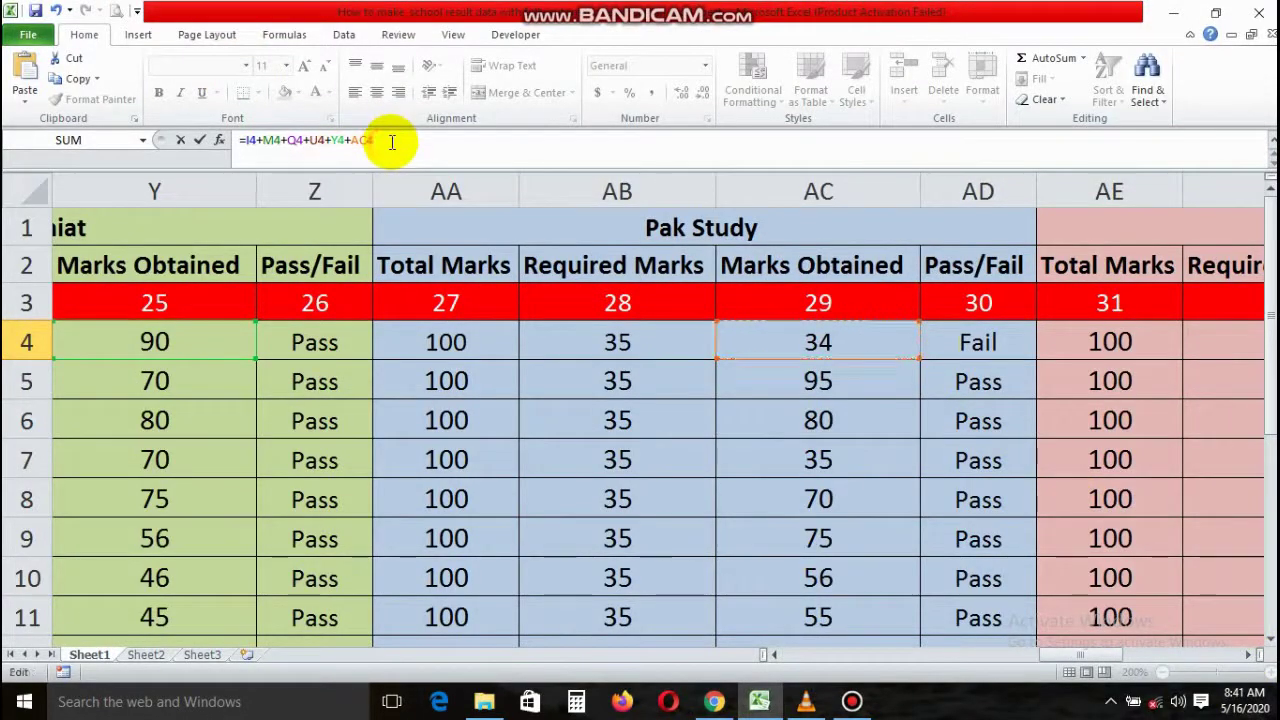
left_click(1248, 655)
left_click(1248, 655)
left_click(1250, 656)
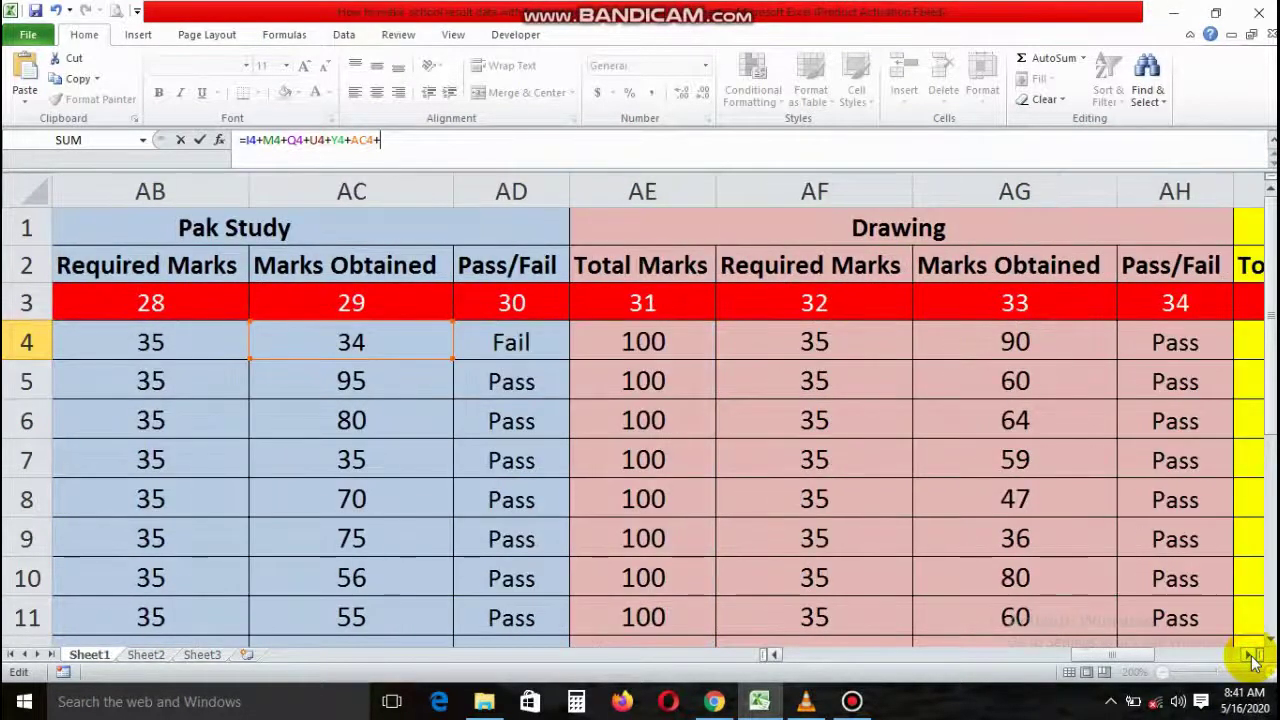
left_click(1250, 656)
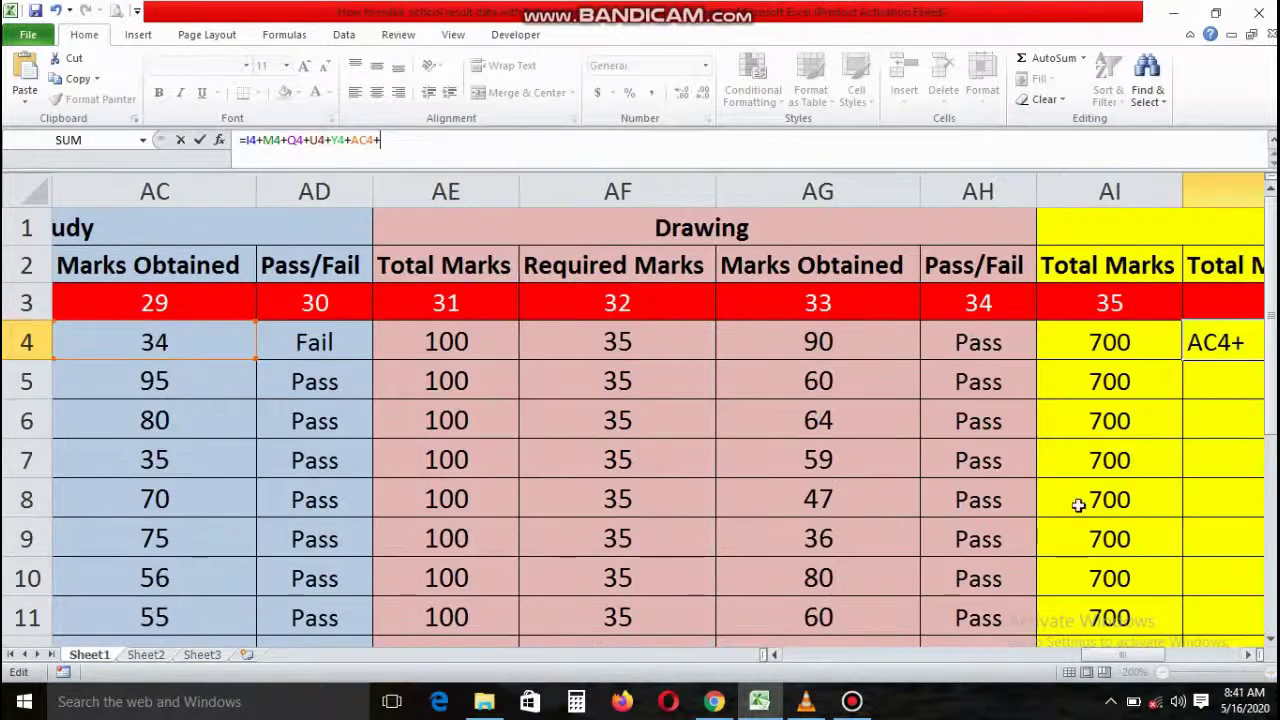
left_click(803, 347)
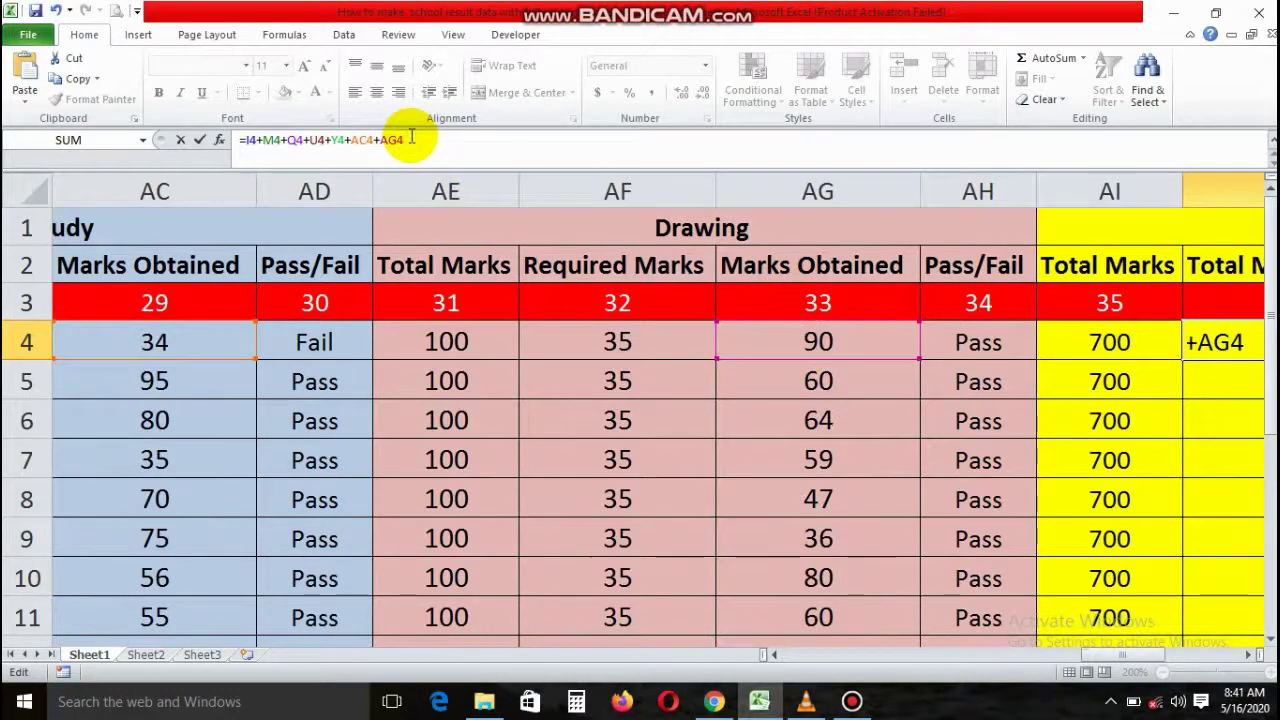
left_click(1250, 656)
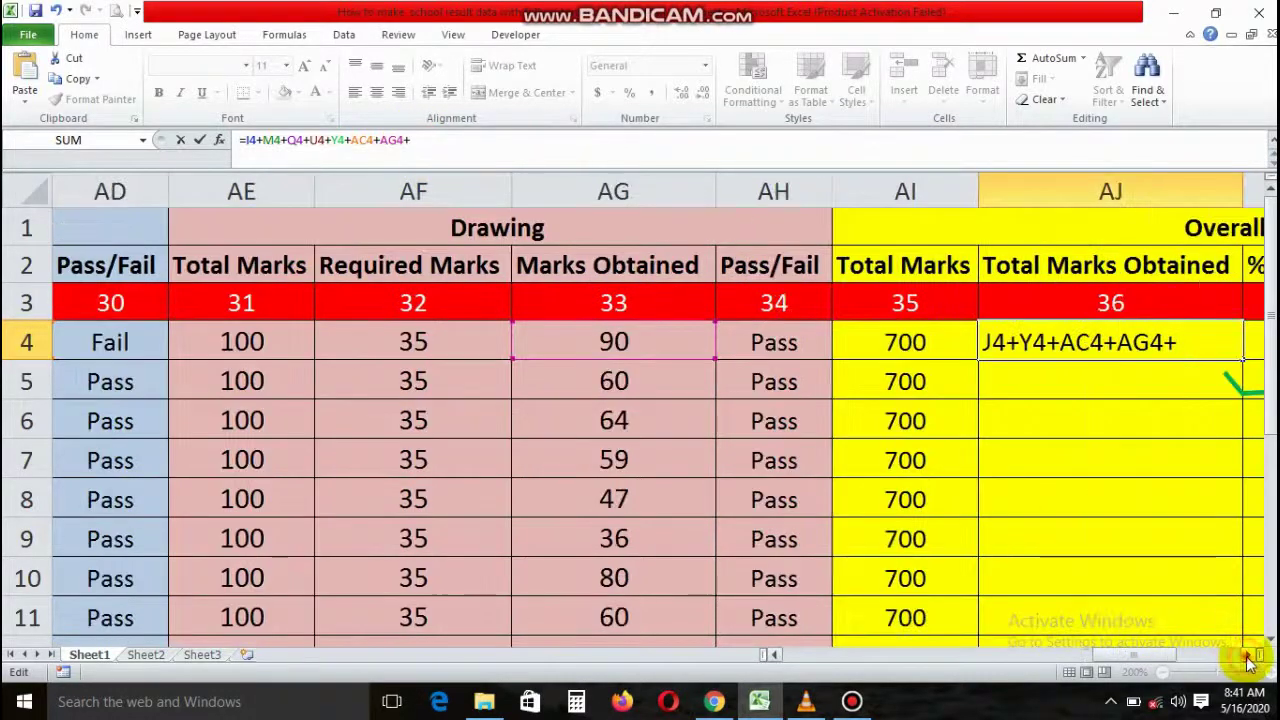
left_click(1250, 656)
left_click(1250, 656)
left_click(1250, 656)
left_click(433, 139)
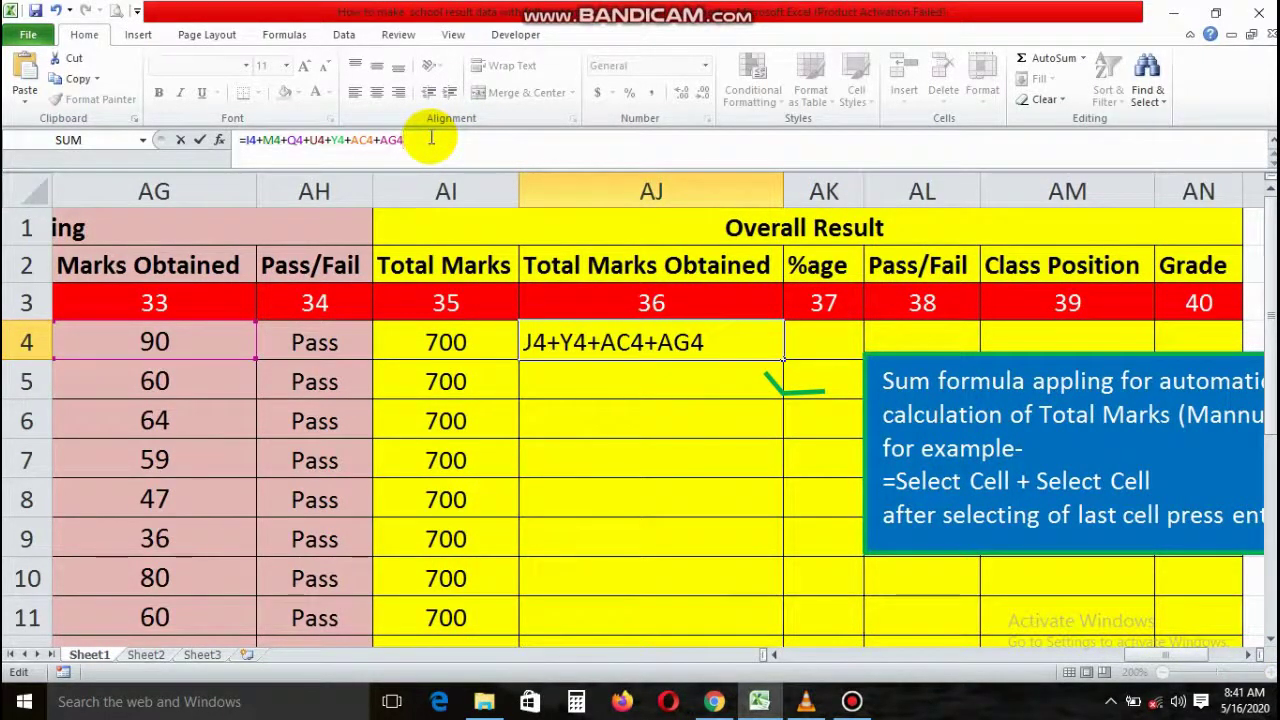
left_click(1250, 656)
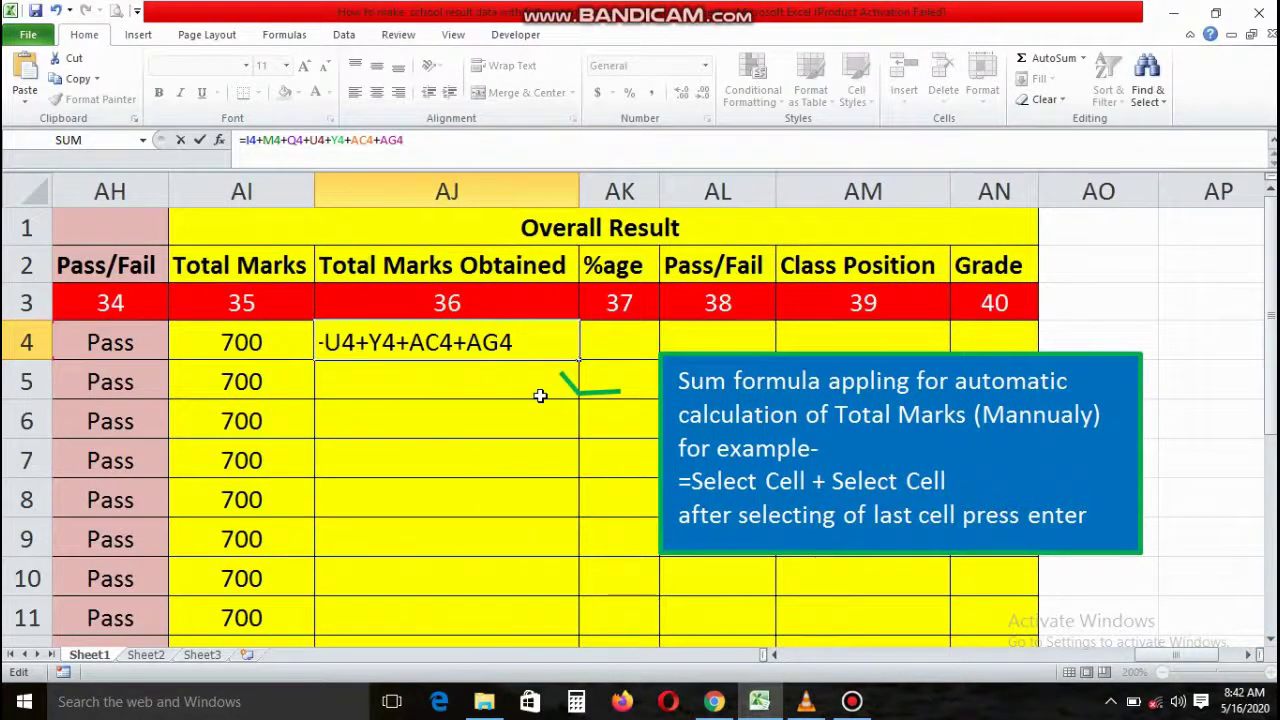
key("Return")
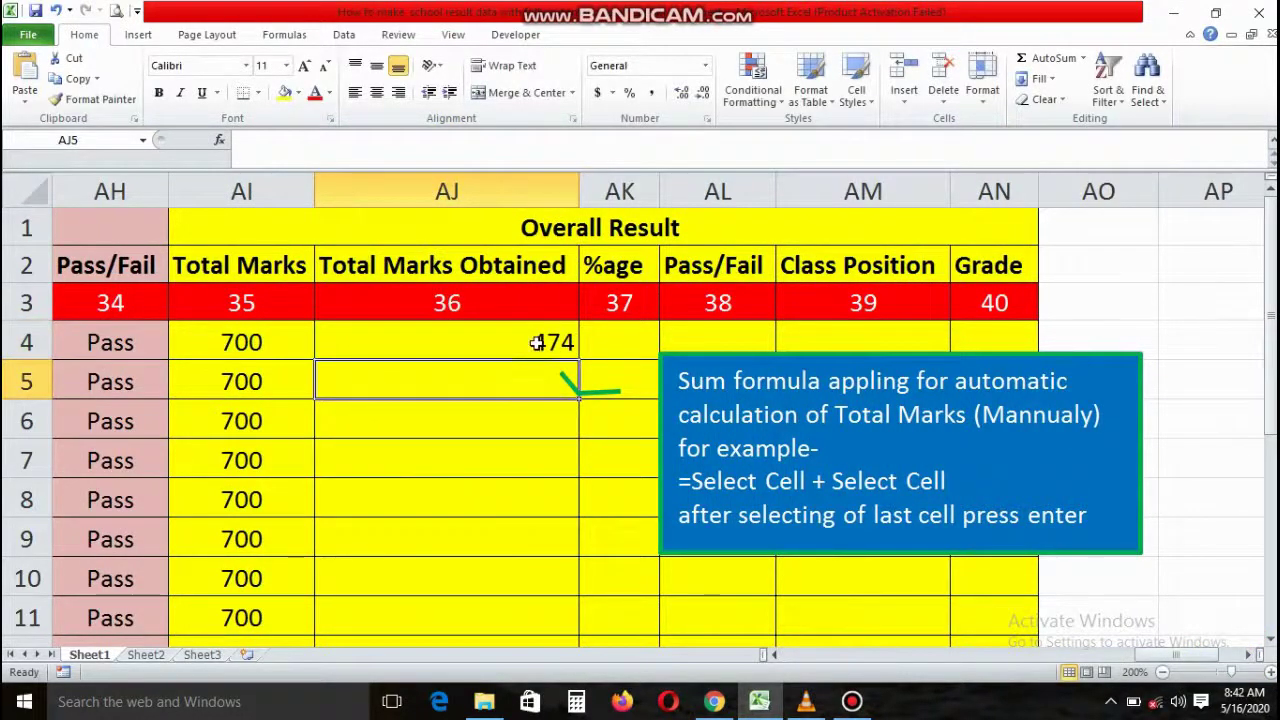
Step: Fill the AJ4 total down to AJ17, centre it, and move the Sum note right
left_click(538, 343)
mouse_move(578, 358)
left_mouse_down()
mouse_move(550, 620)
mouse_move(545, 610)
left_mouse_up()
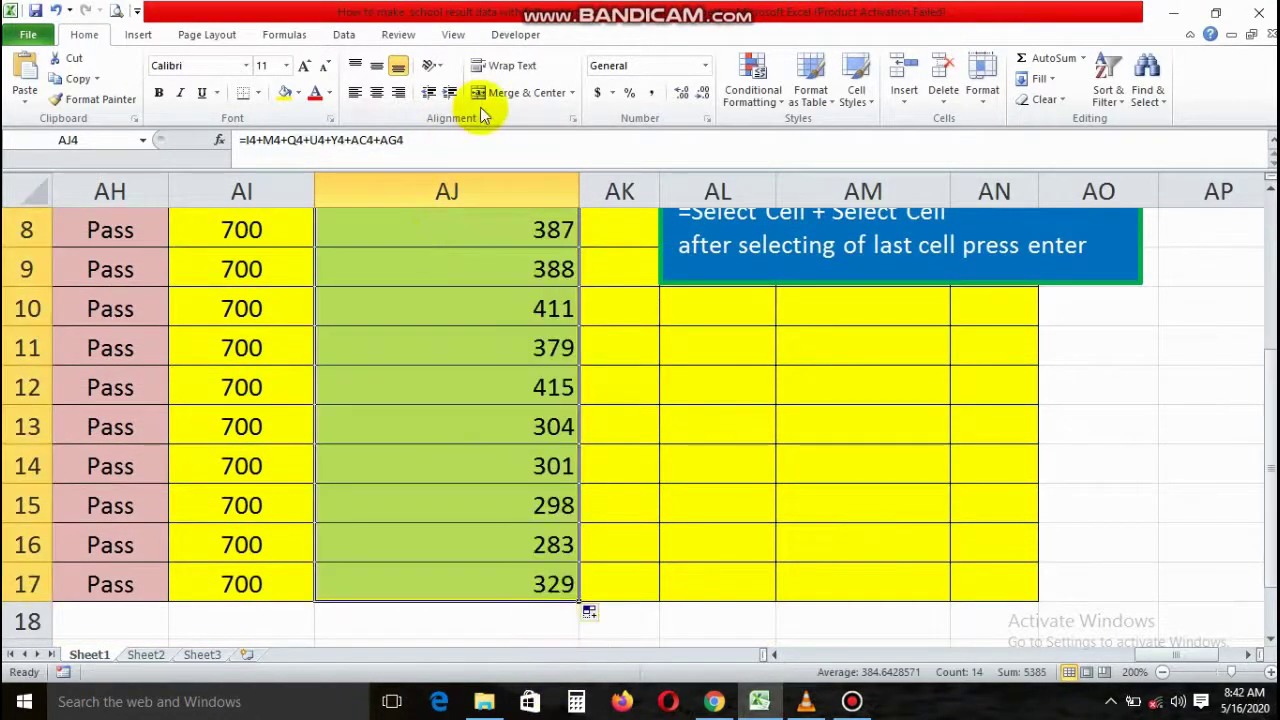
left_click(377, 92)
scroll(455, 400, "up", 3)
left_click(470, 395)
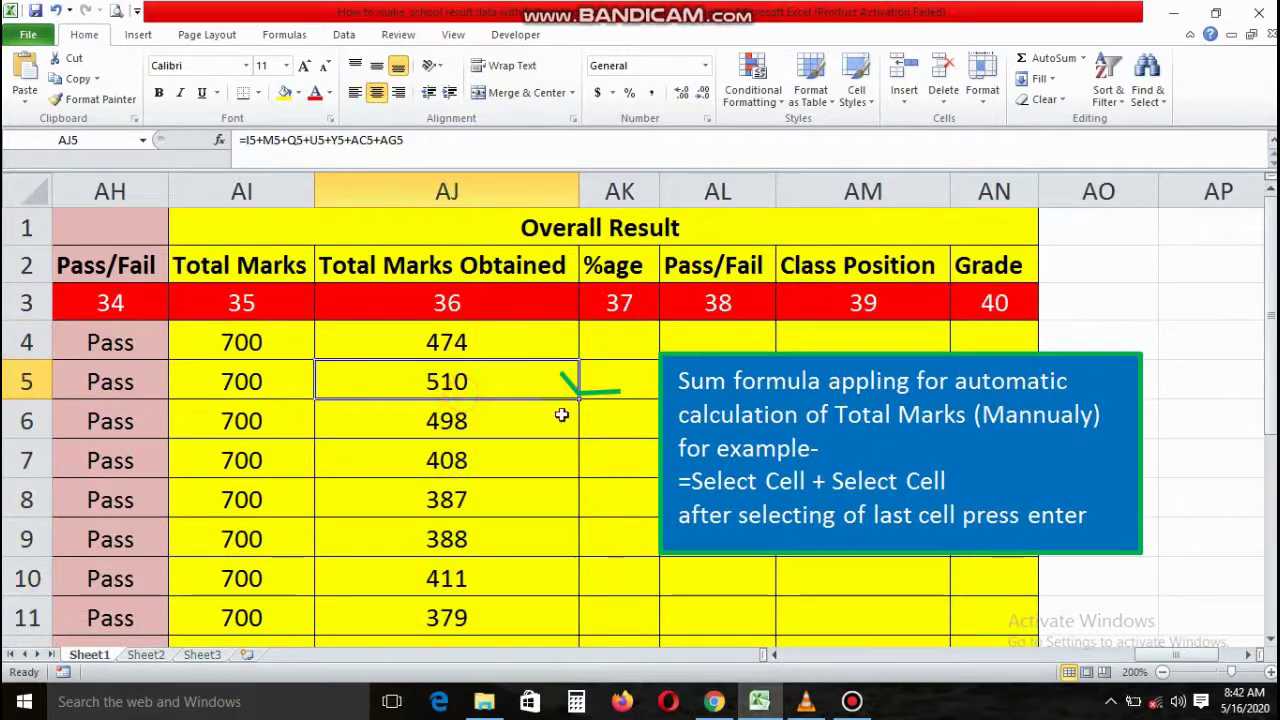
left_click_drag(693, 357, 791, 349)
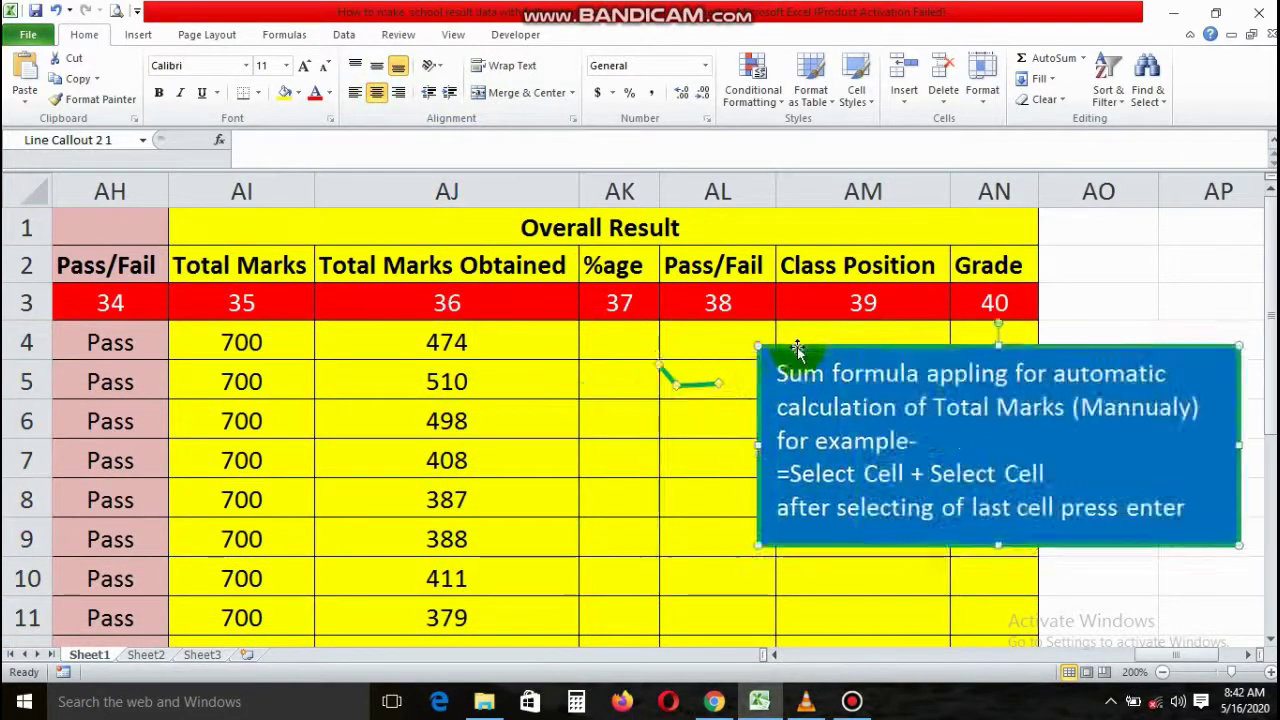
Step: Enter =AJ4*100/AI4 in AK4 to get the student's percentage (67.71)
left_click(624, 343)
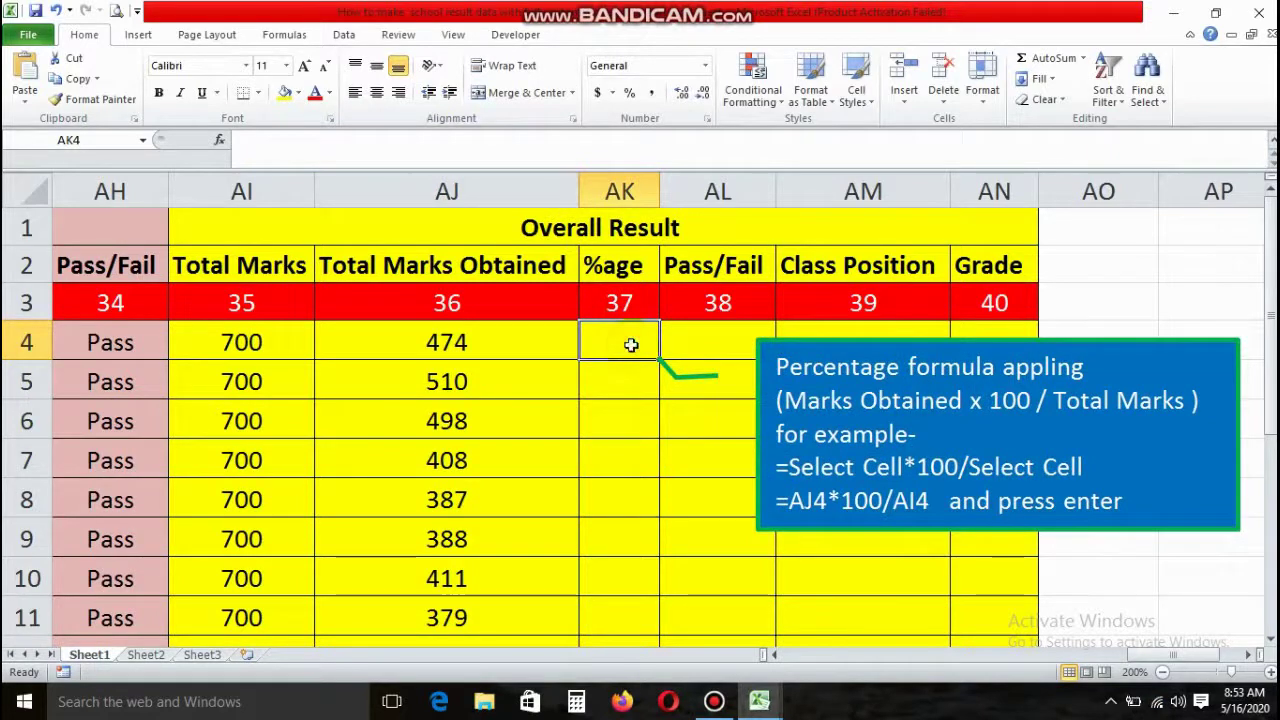
type("=")
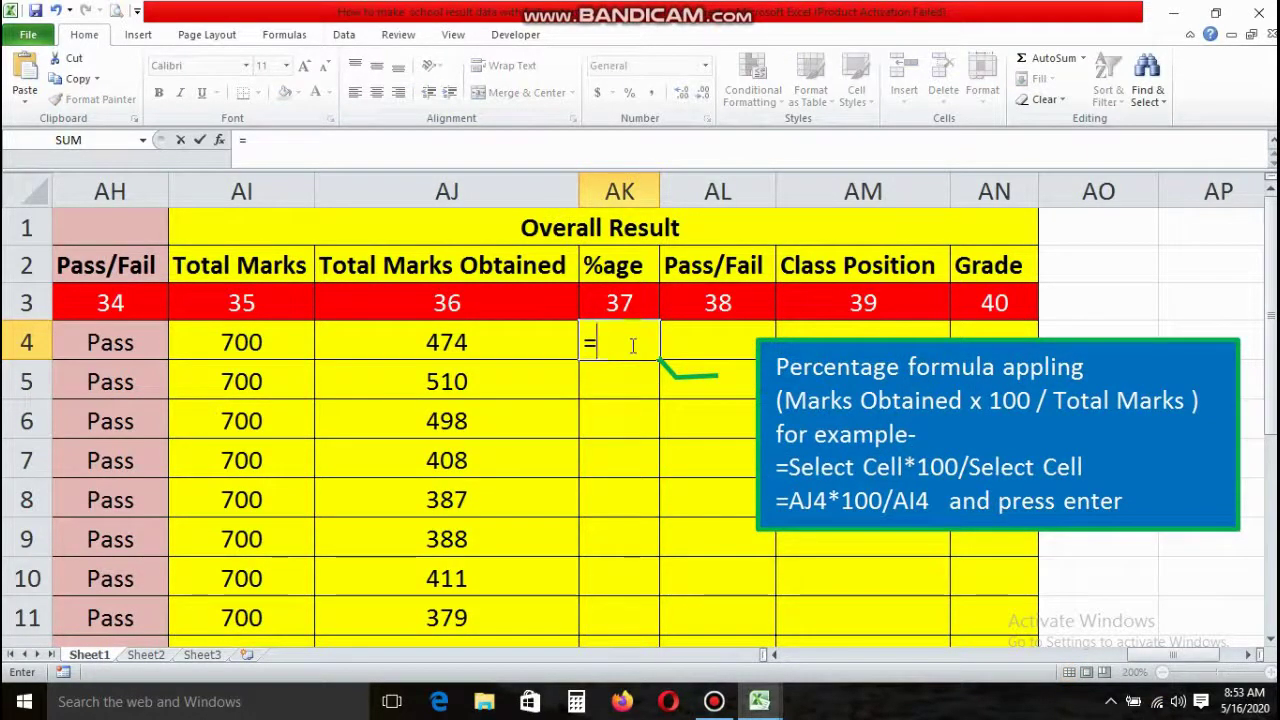
left_click(468, 345)
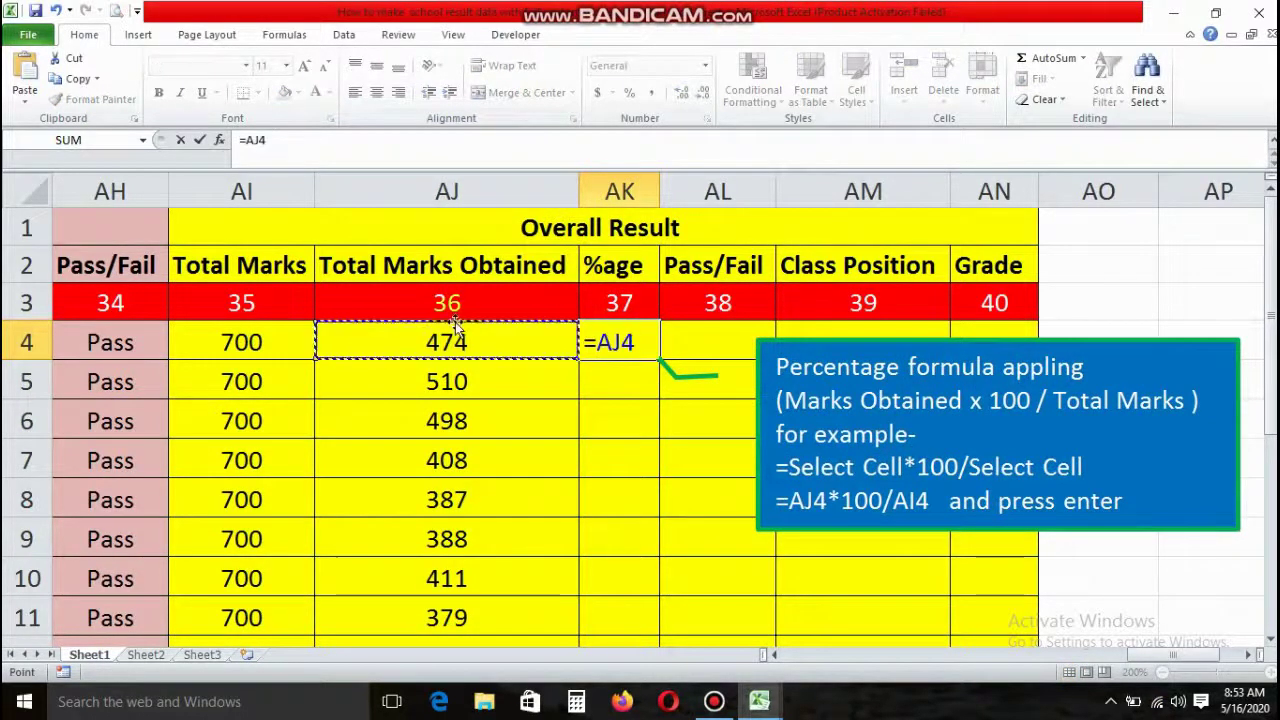
left_click(305, 143)
type("*100/")
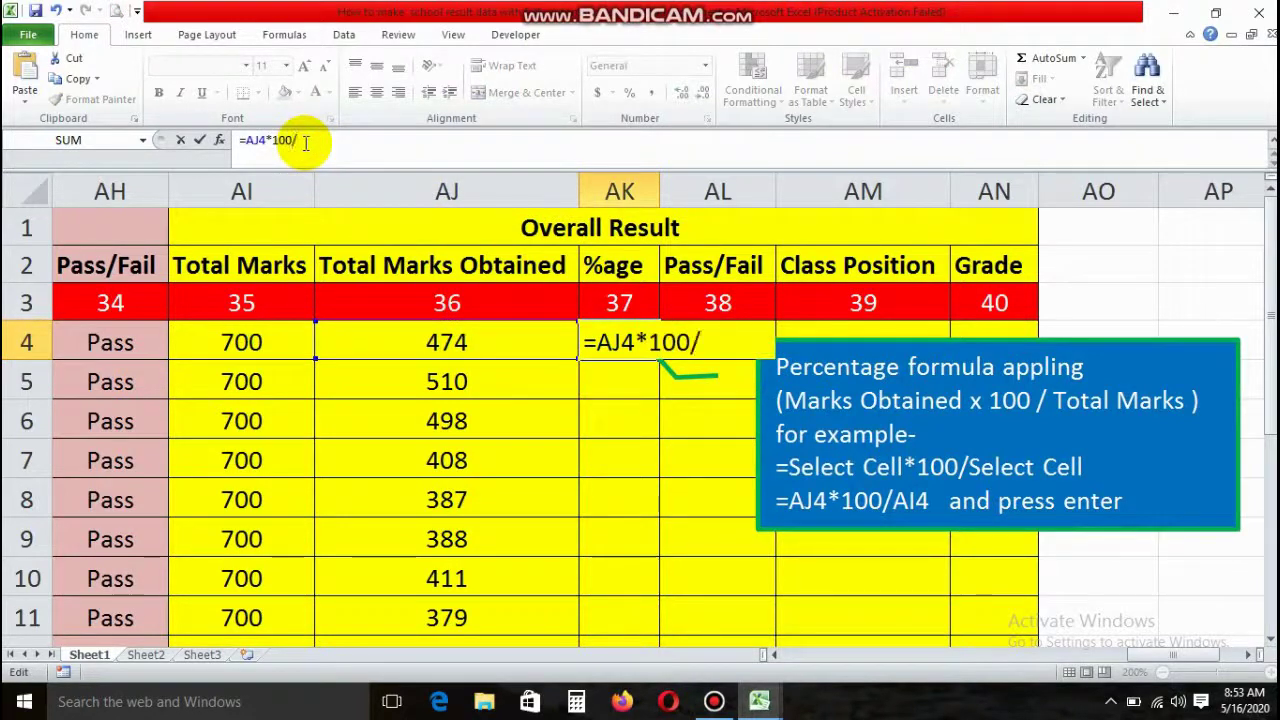
left_click(230, 341)
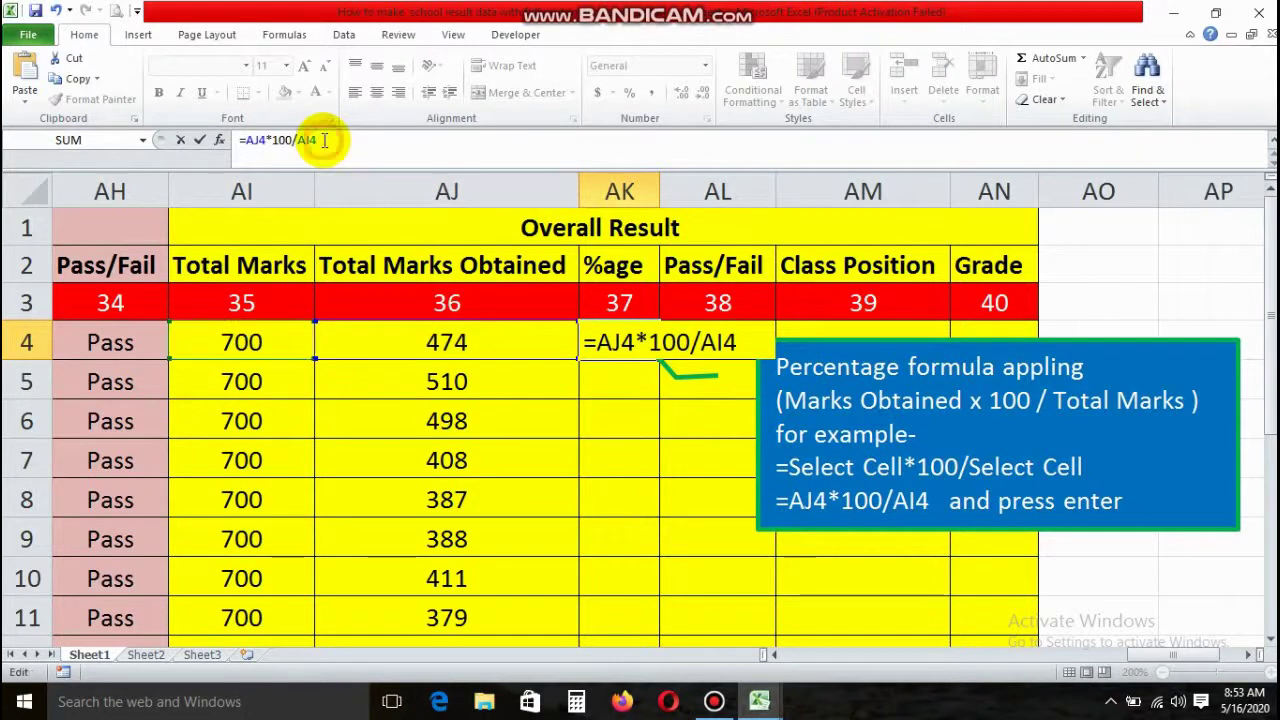
key("Return")
Step: Fill the percentage formula down to AK17 and centre the values
left_click(646, 356)
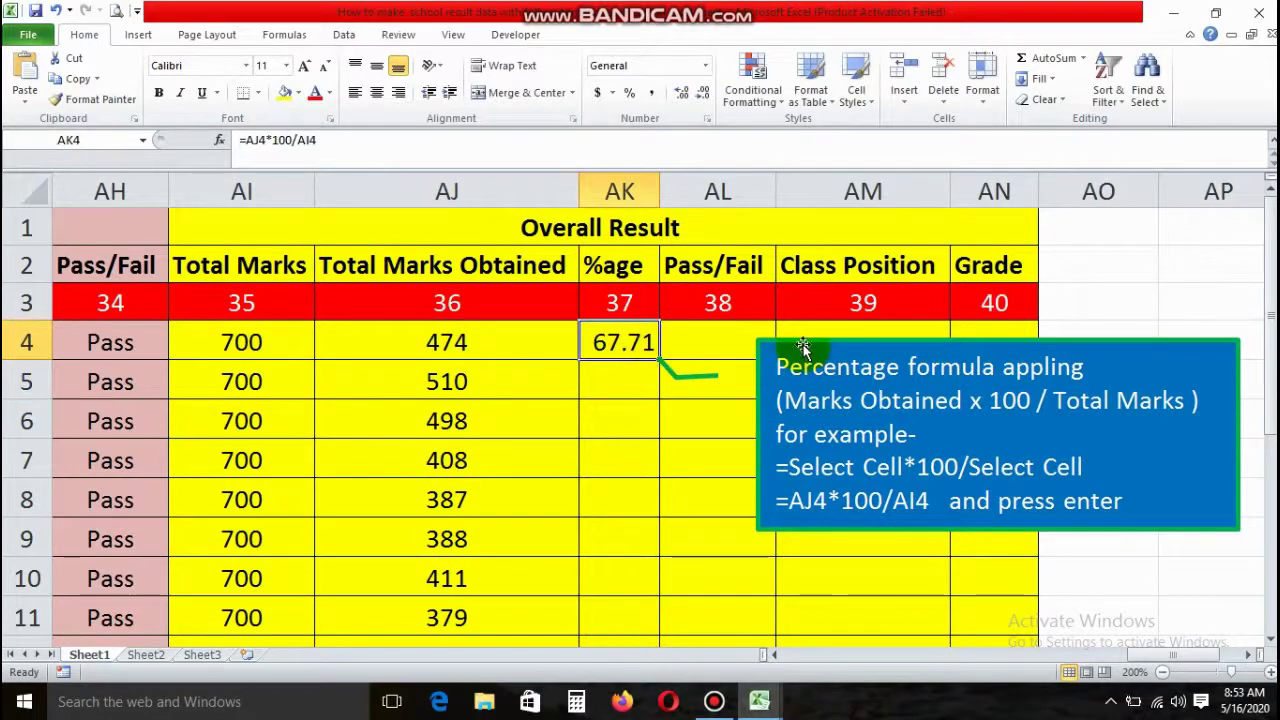
left_click(828, 340)
left_click_drag(828, 340, 854, 340)
left_click(640, 350)
mouse_move(658, 361)
left_mouse_down()
mouse_move(652, 535)
mouse_move(624, 590)
left_mouse_up()
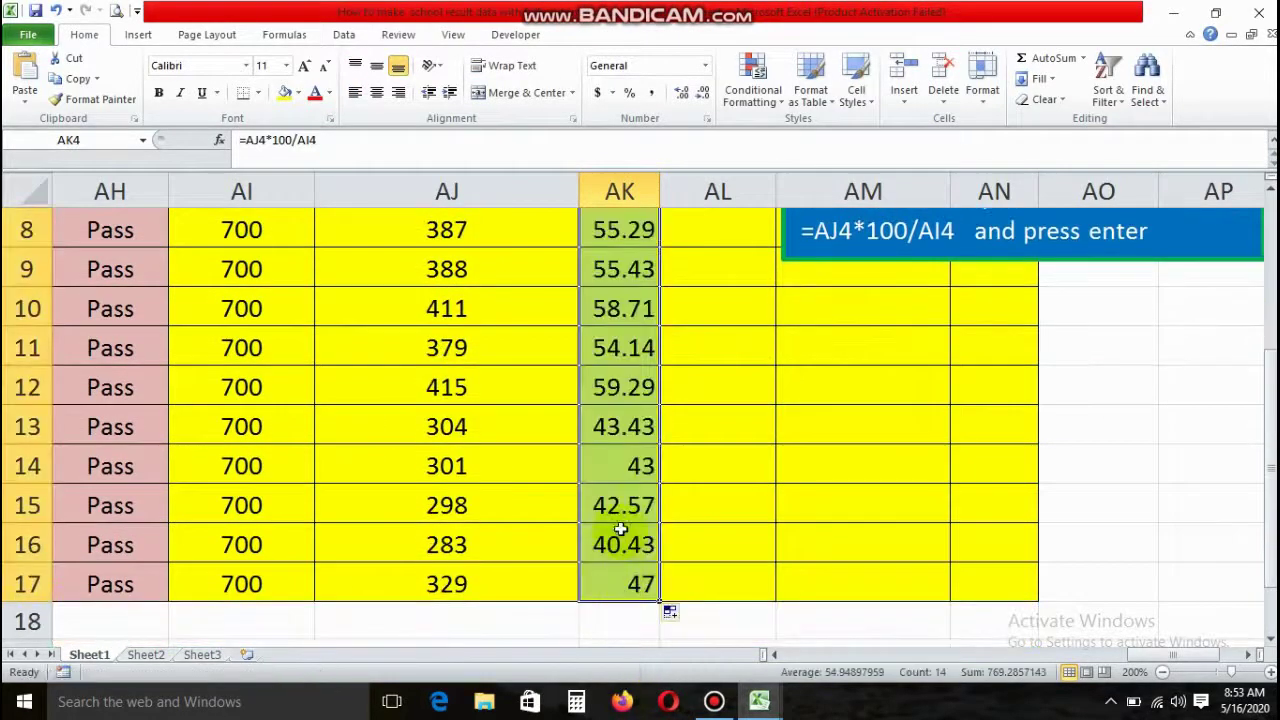
left_click(376, 92)
scroll(615, 400, "up", 3)
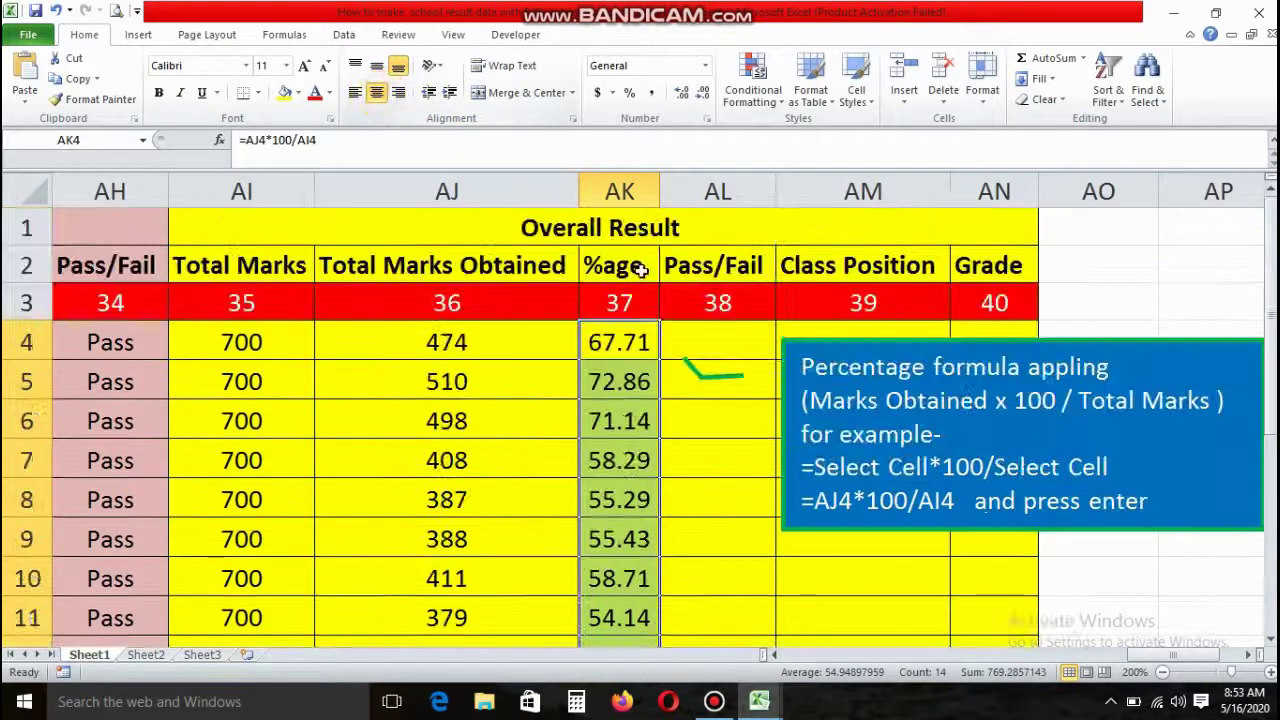
scroll(619, 439, "down", 2)
scroll(619, 439, "up", 2)
Step: Widen the %age column to show full decimals, then select AK4:AK17
left_click(619, 345)
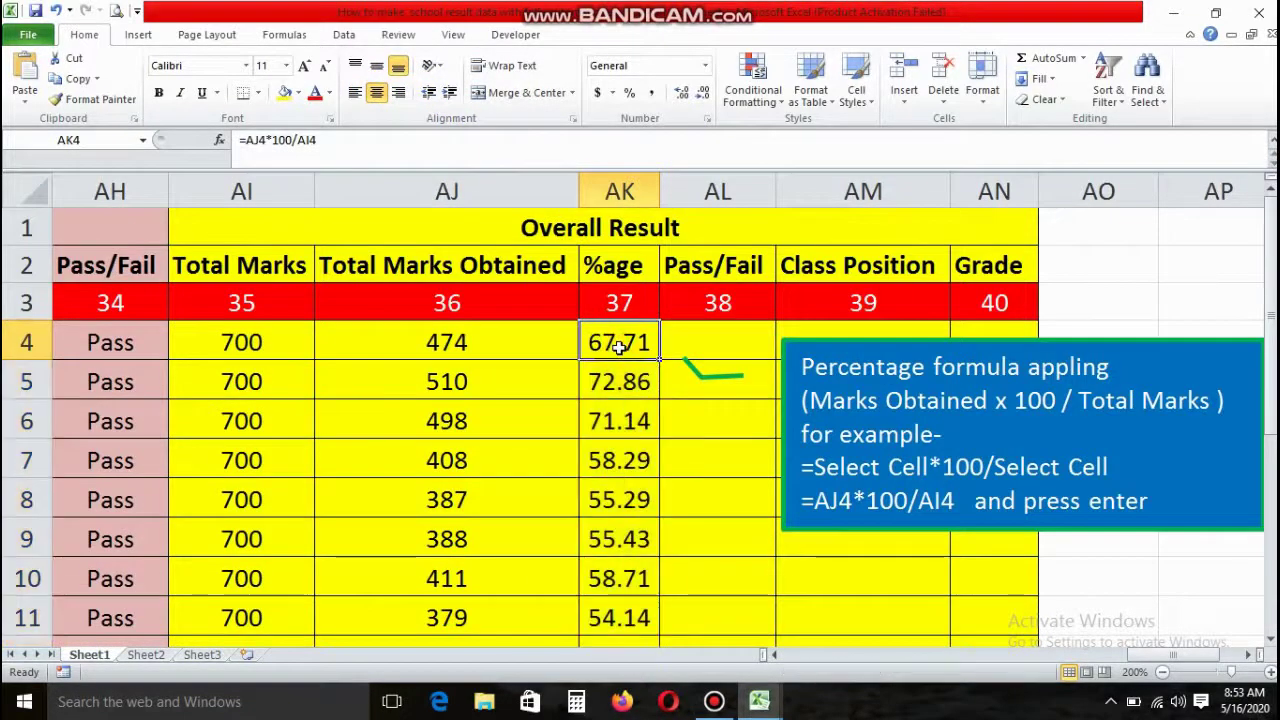
left_click(620, 370)
left_click_drag(659, 191, 712, 191)
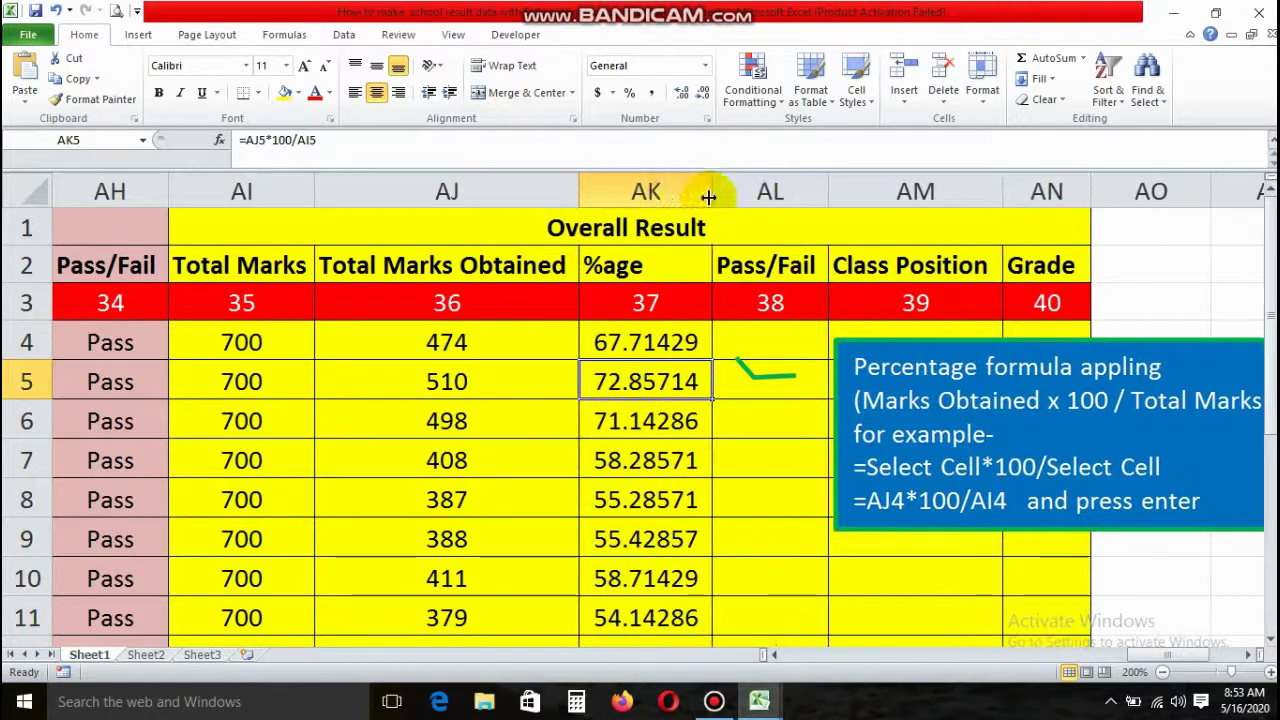
left_click(641, 338)
left_click(646, 373)
left_click(644, 340)
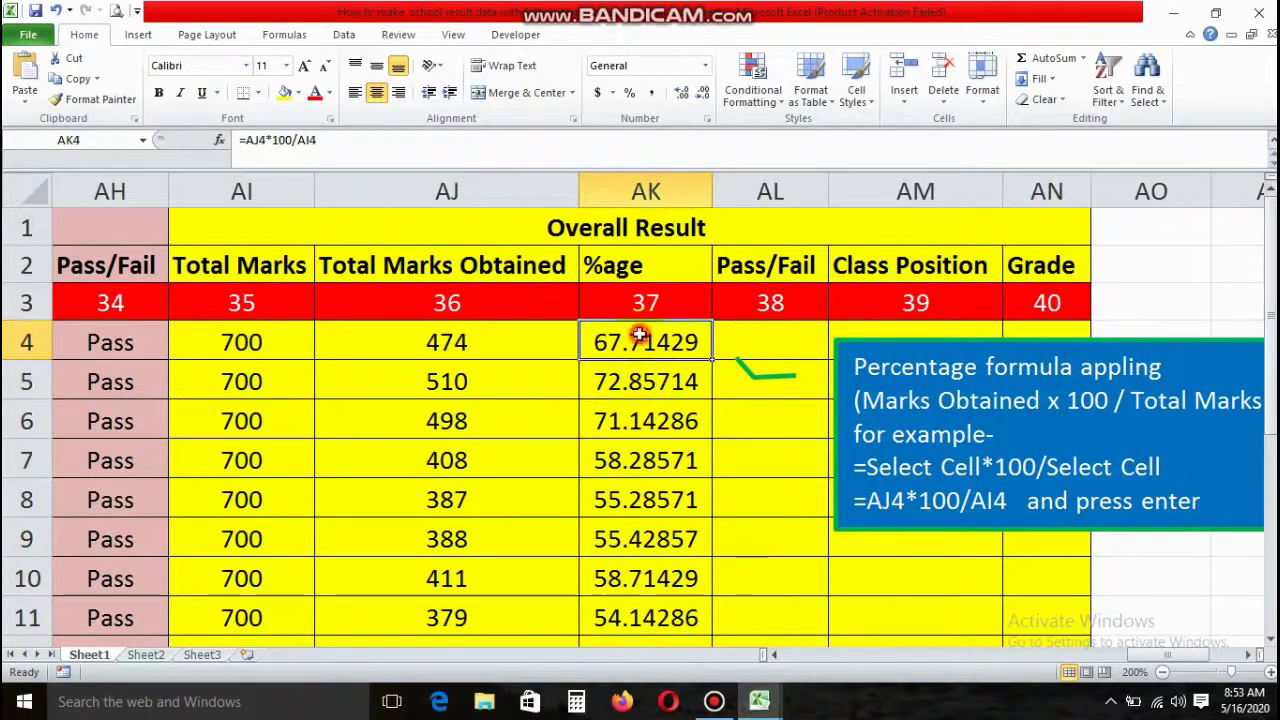
left_click_drag(640, 360, 623, 650)
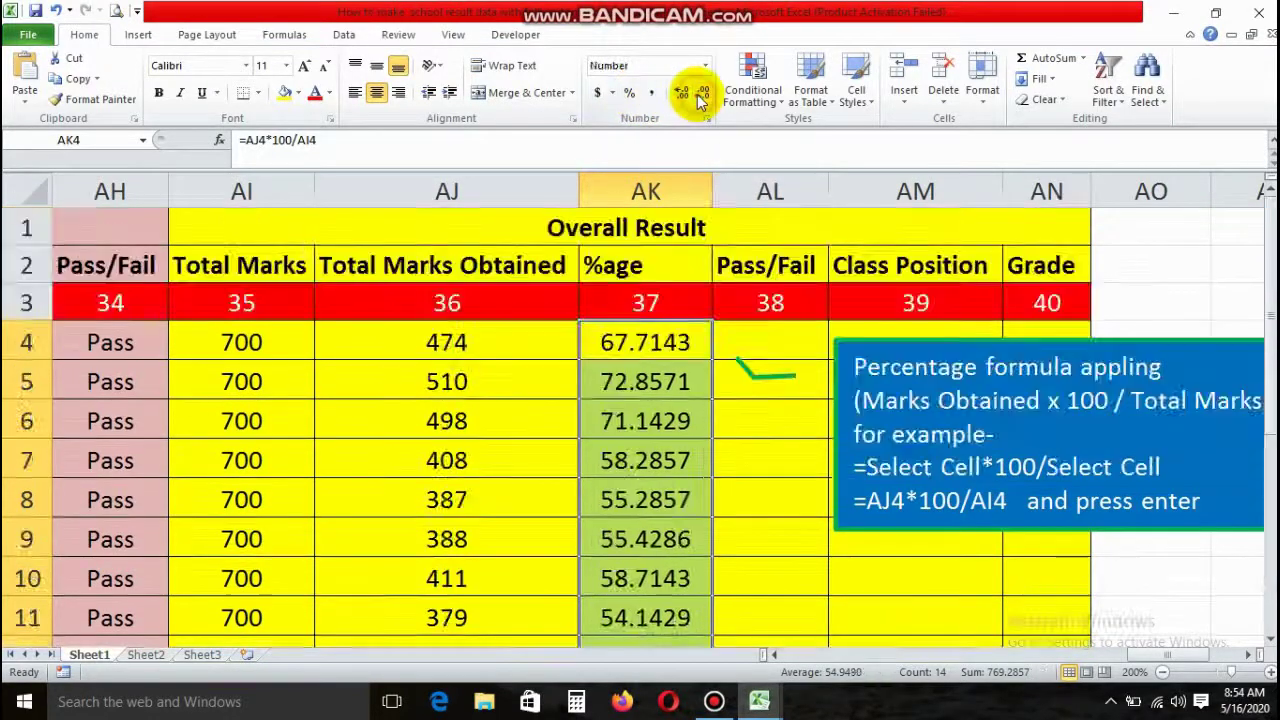
Step: Round the AK percentages to two decimal places and narrow the %age column
left_click(703, 93)
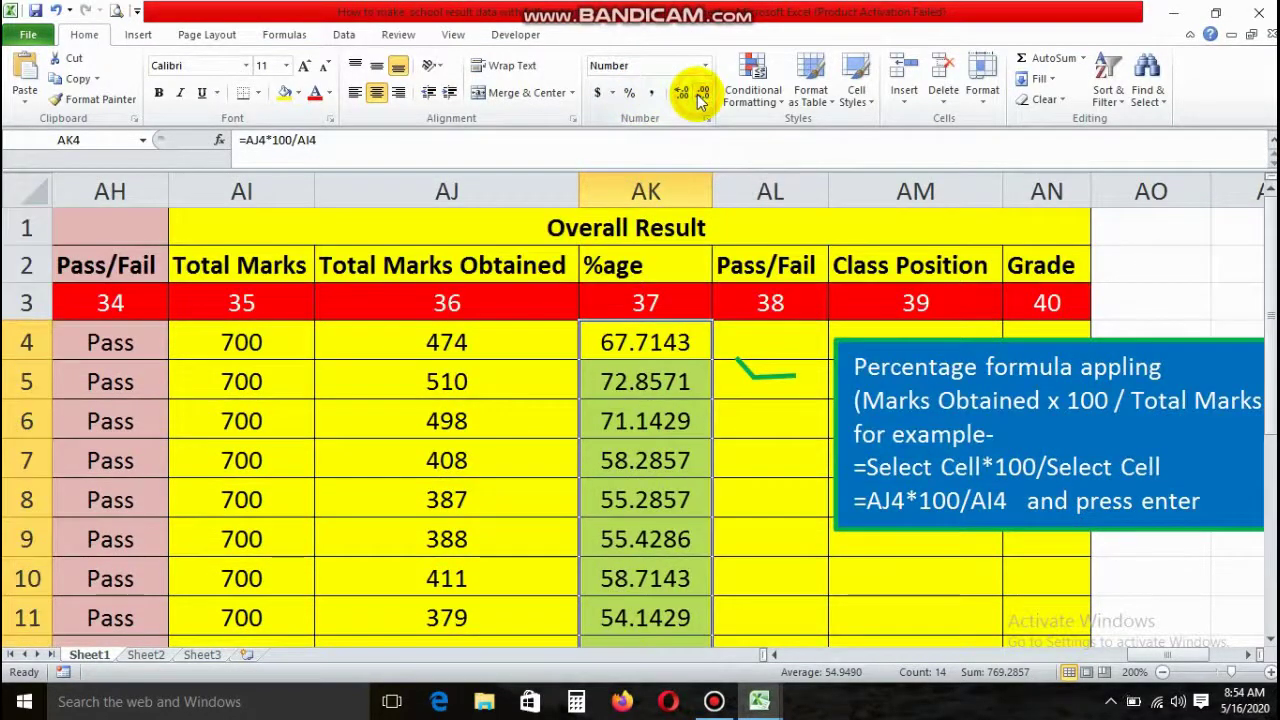
left_click(703, 93)
left_click(703, 93)
left_click(634, 340)
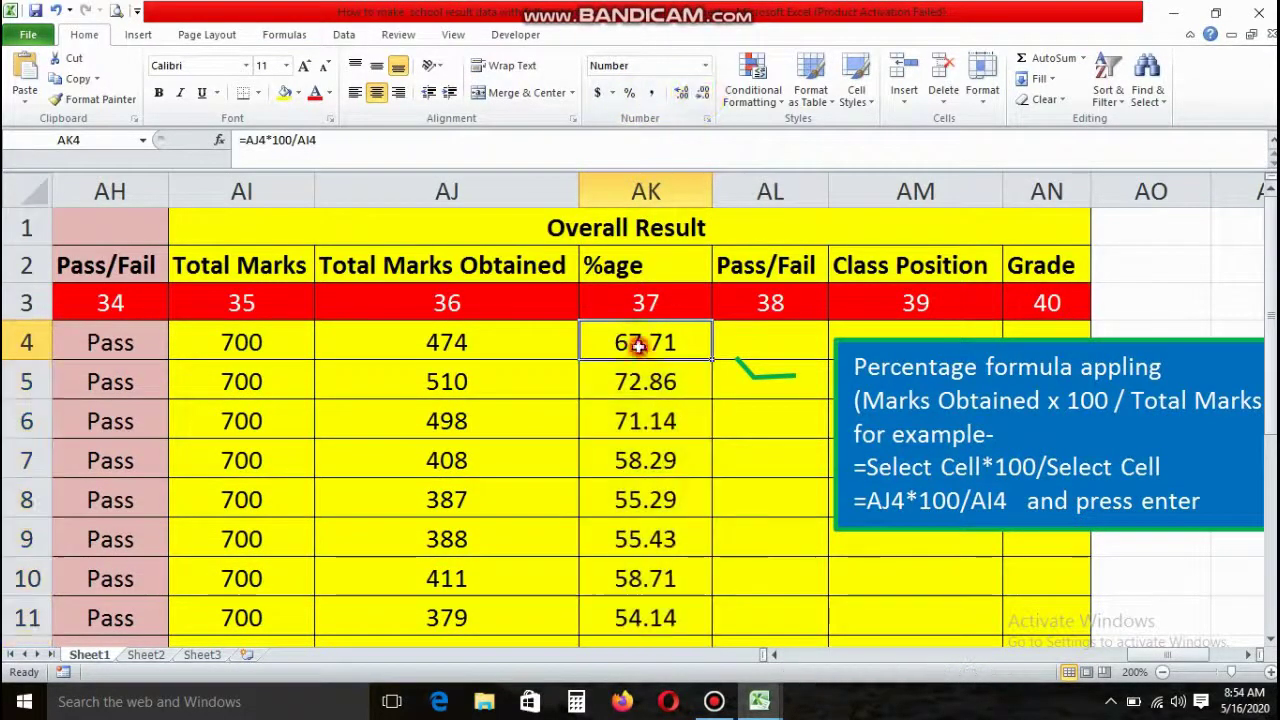
left_click_drag(712, 191, 669, 191)
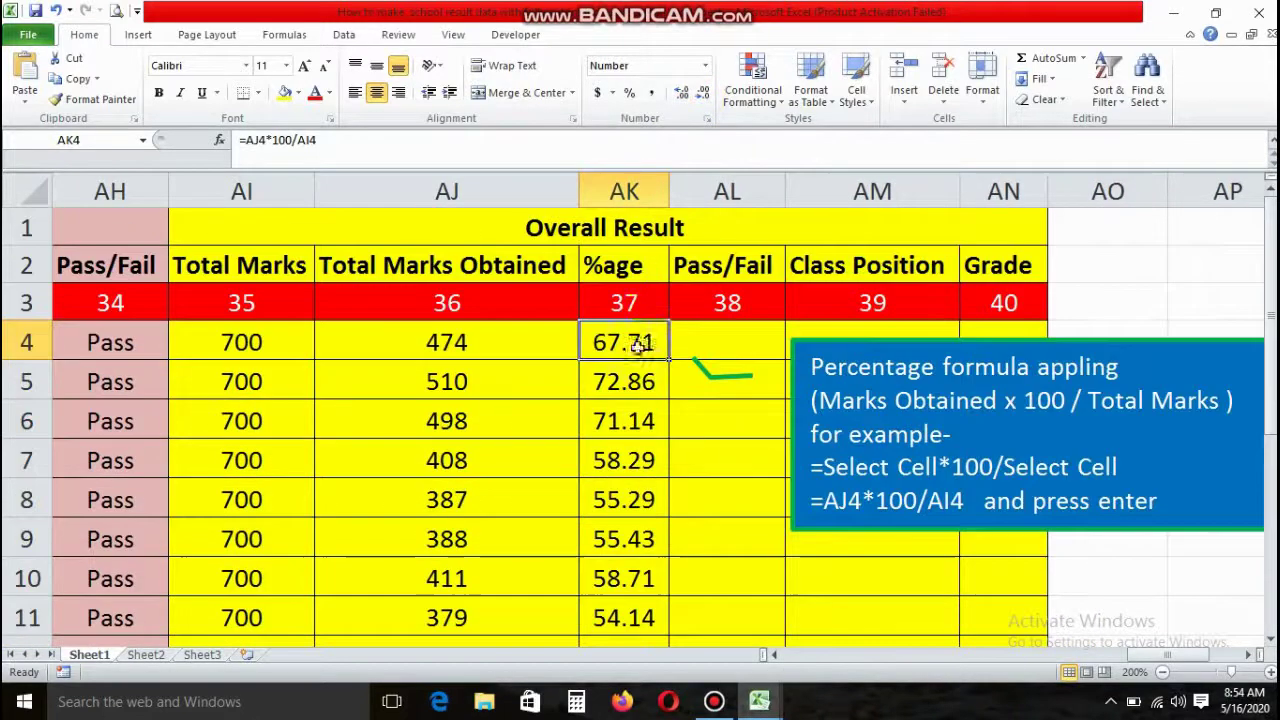
Step: Move the explanation callout further right, past the Pass/Fail column
left_click(690, 338)
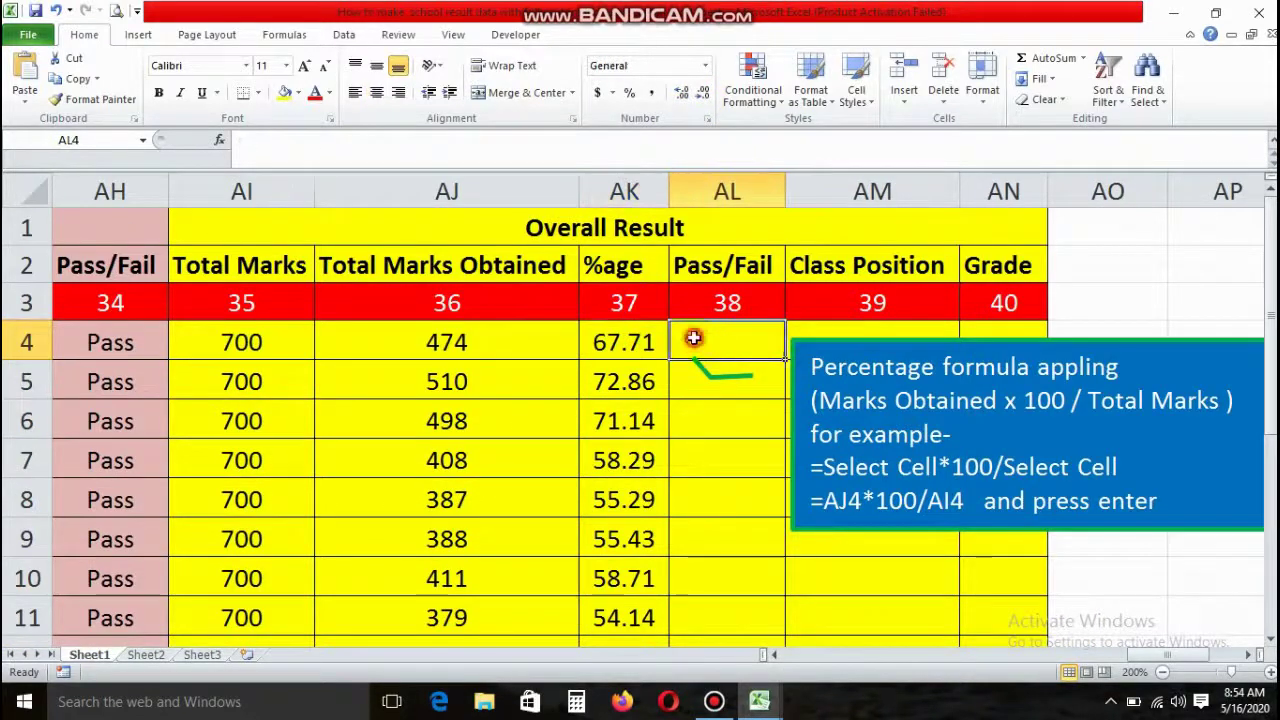
left_click(1253, 655)
left_click(1253, 655)
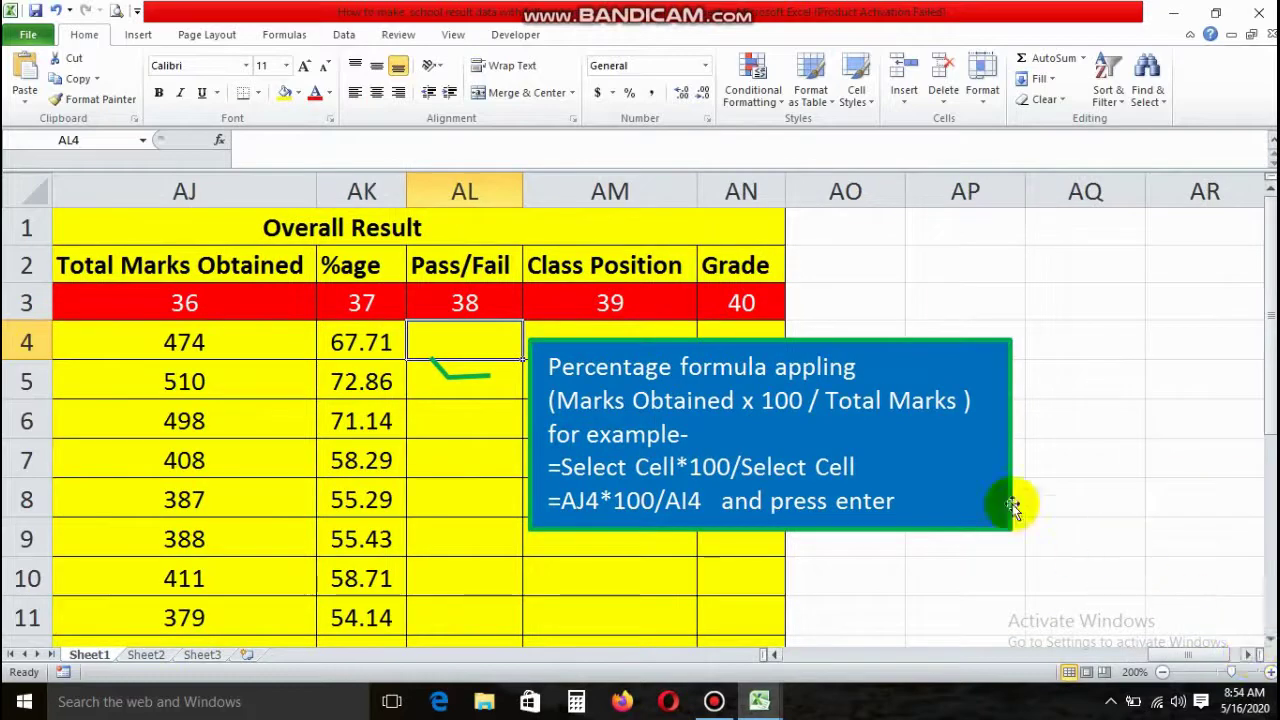
left_click_drag(670, 343, 754, 343)
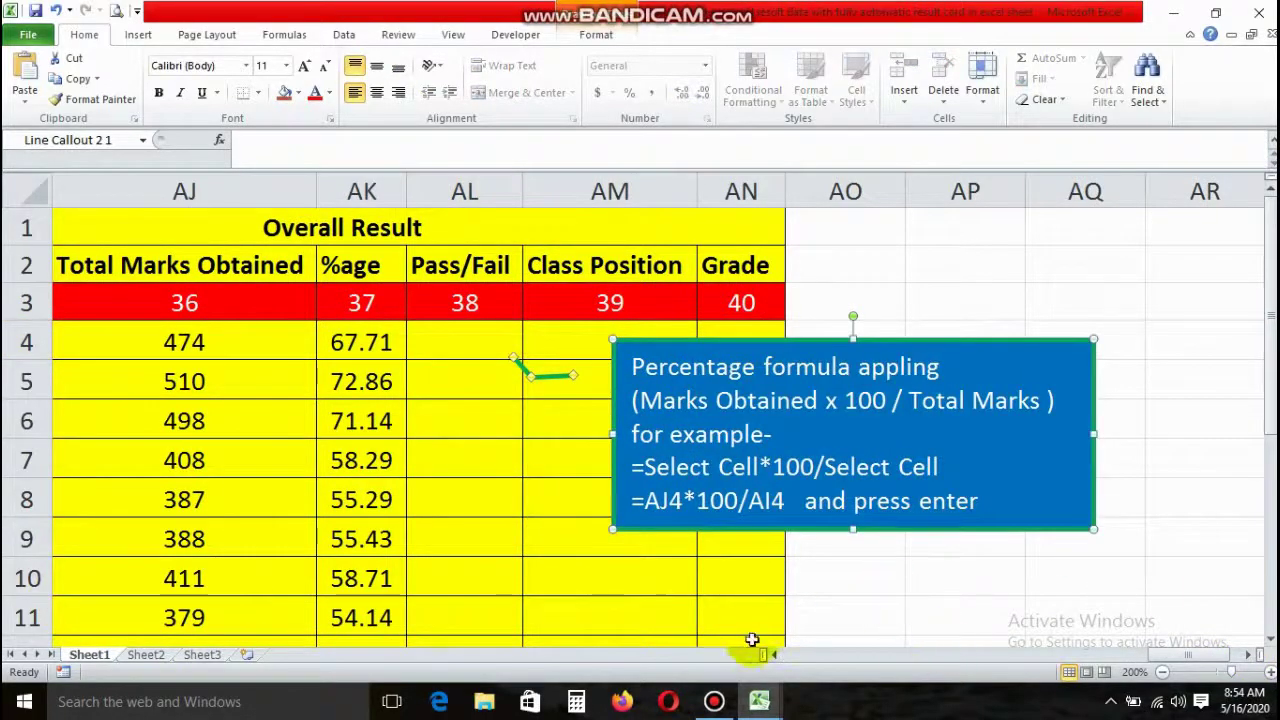
left_click(778, 656)
left_click(778, 656)
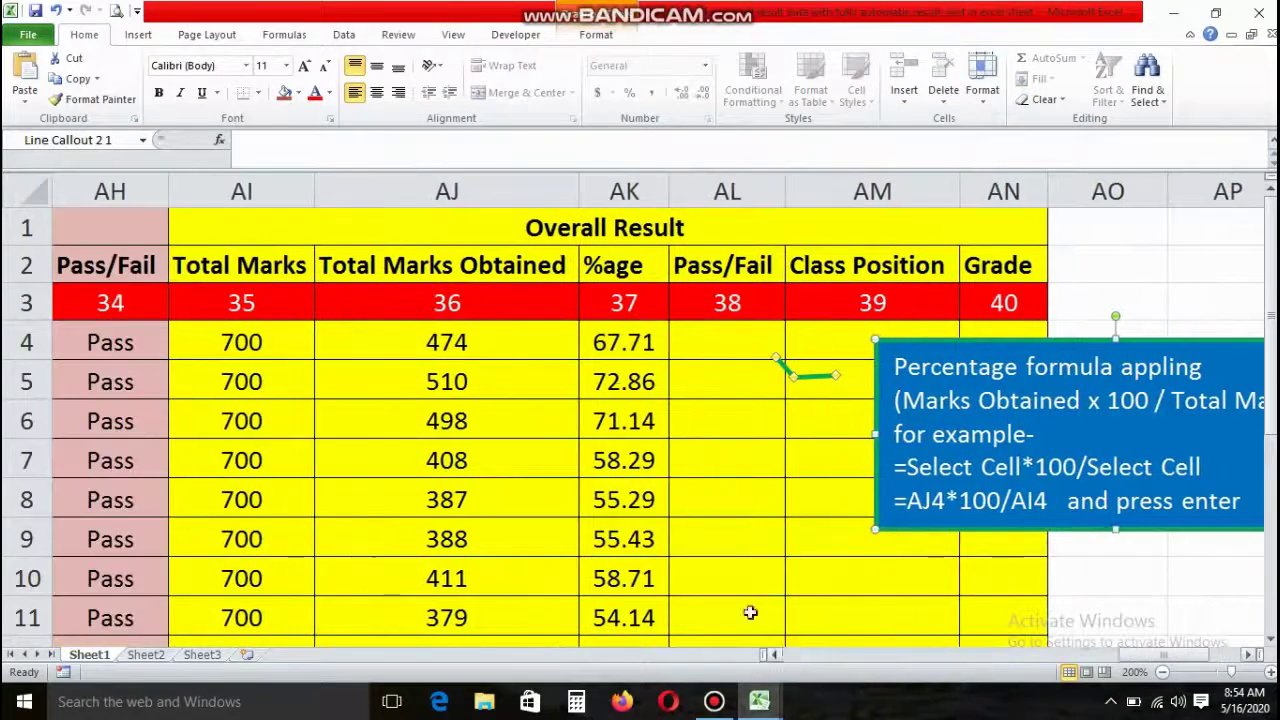
Step: In AL4 start =IF(MIN( and select the subject marks range G4:AH4
left_click(744, 343)
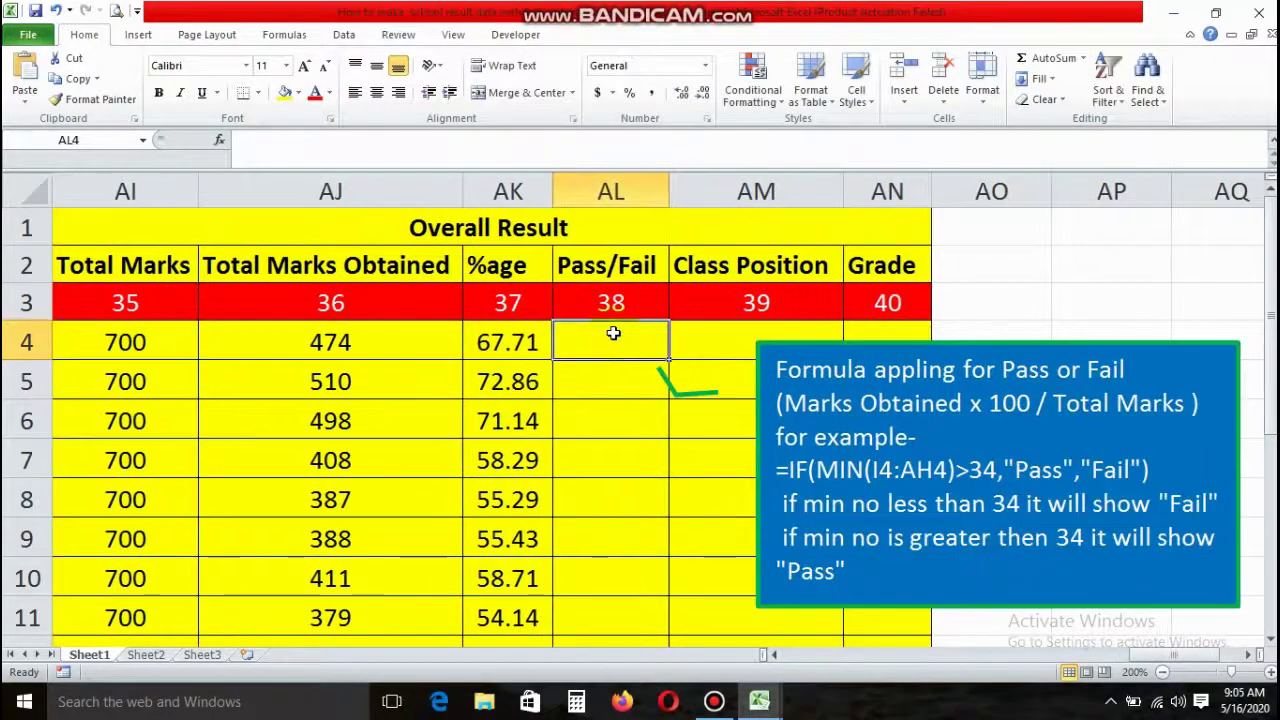
type("=i")
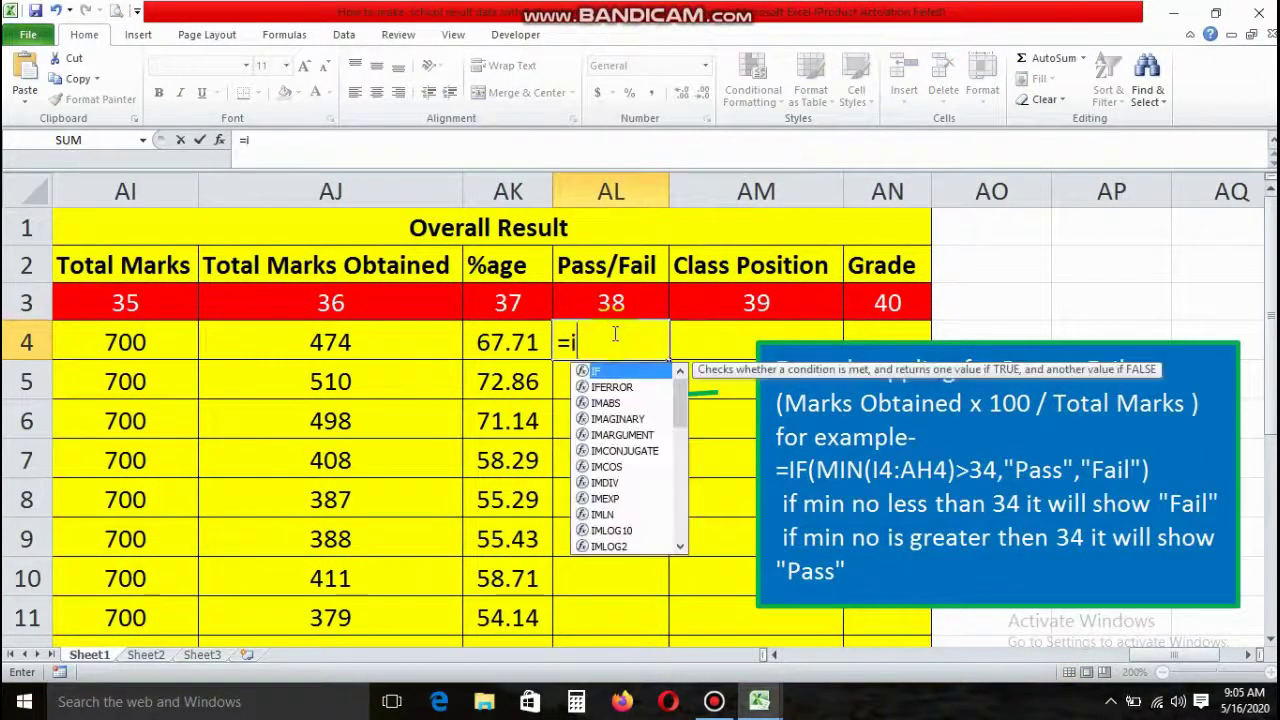
type("f(")
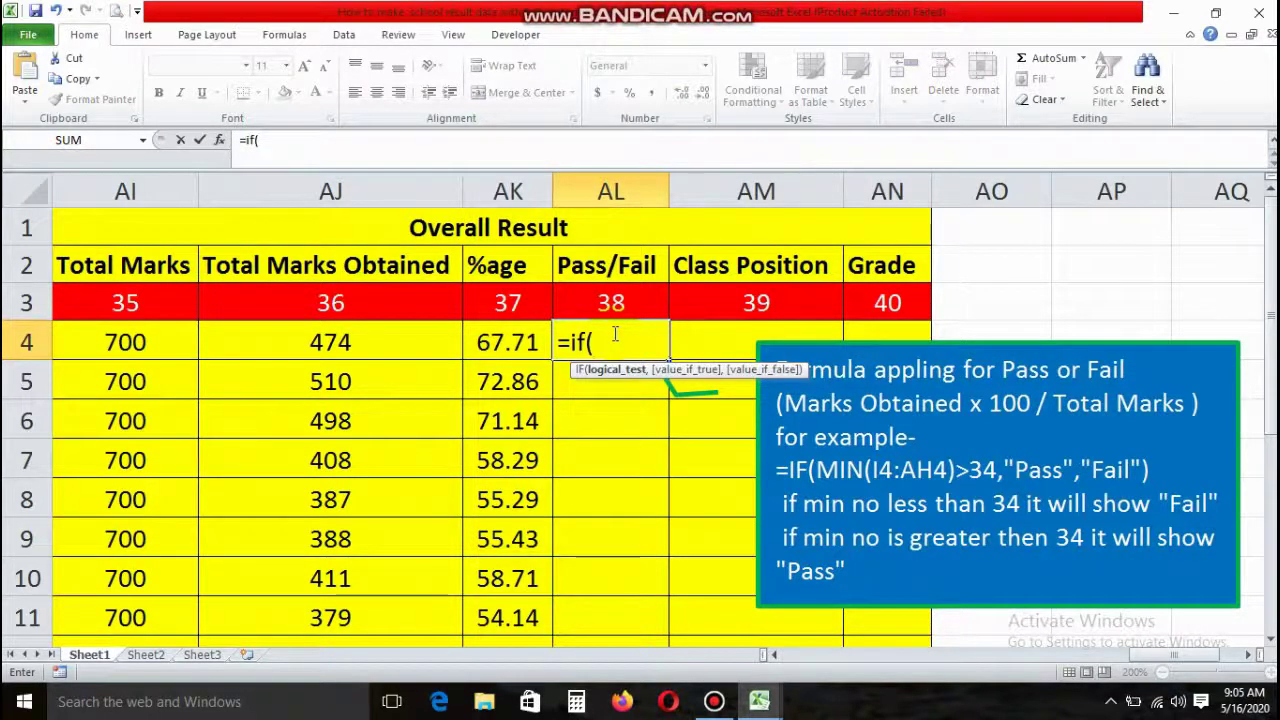
type("MIN")
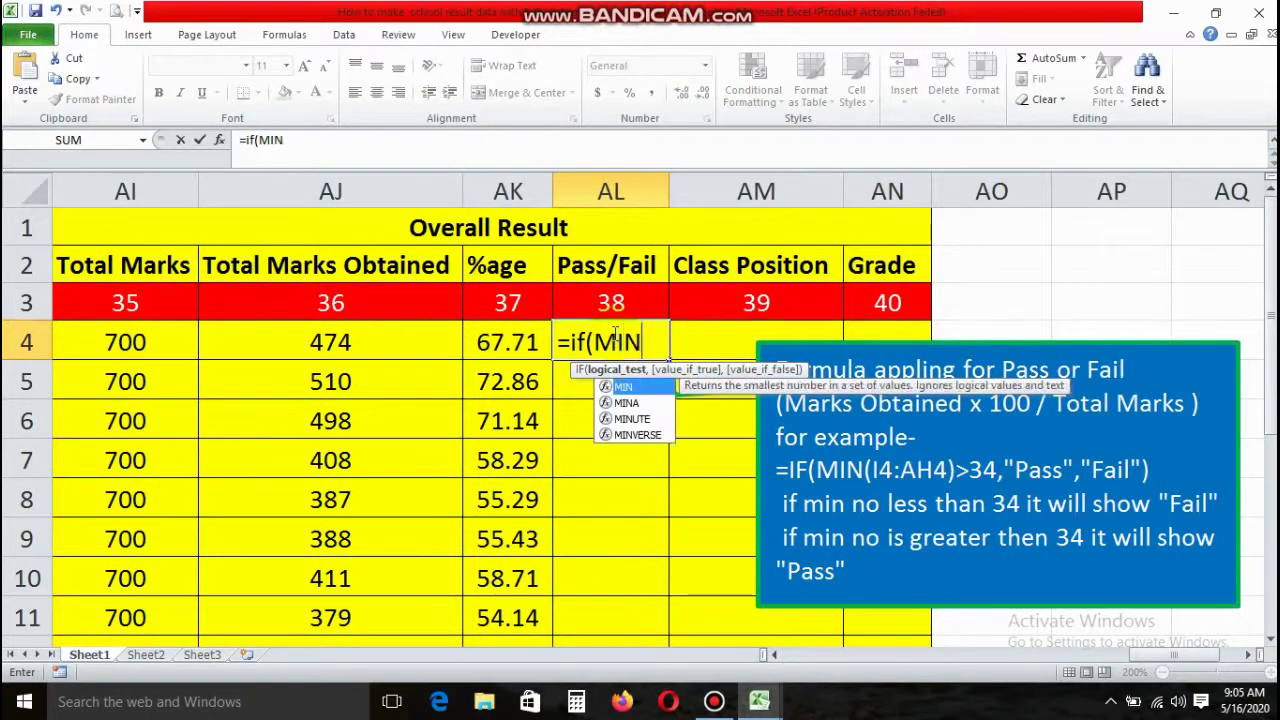
type("(")
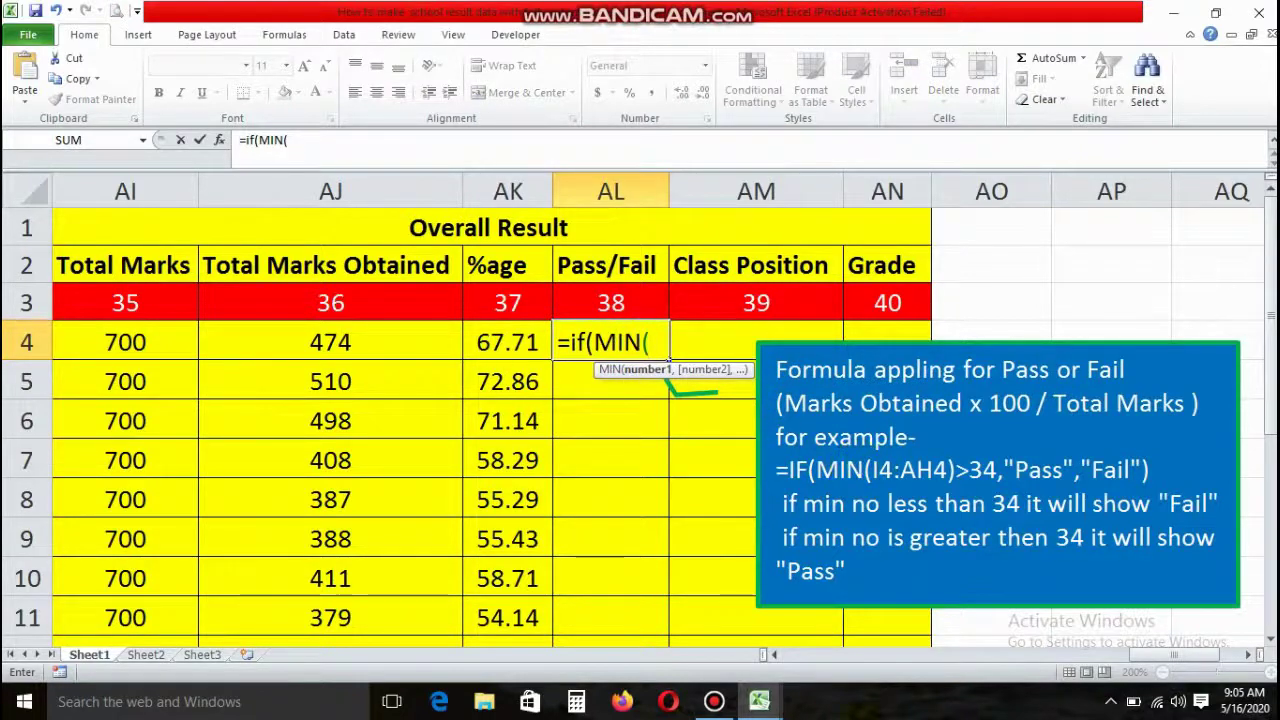
left_click(774, 656)
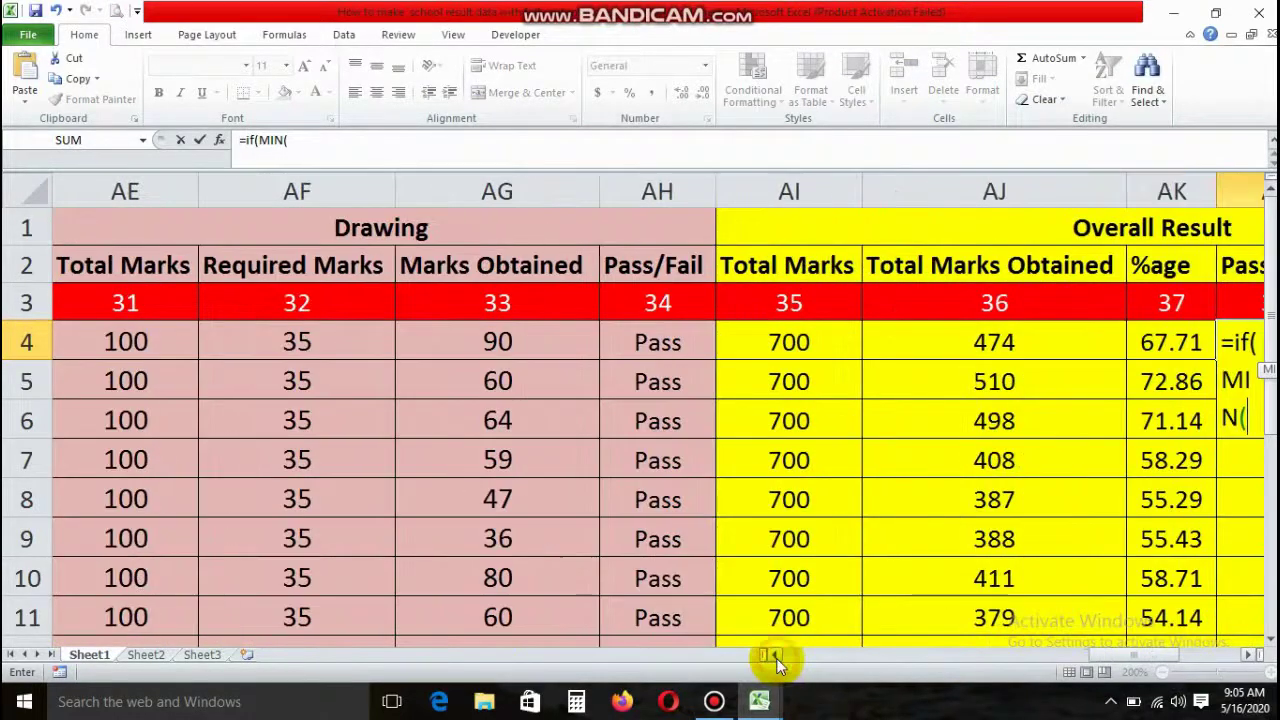
left_click_drag(776, 658, 776, 658)
left_click(880, 342)
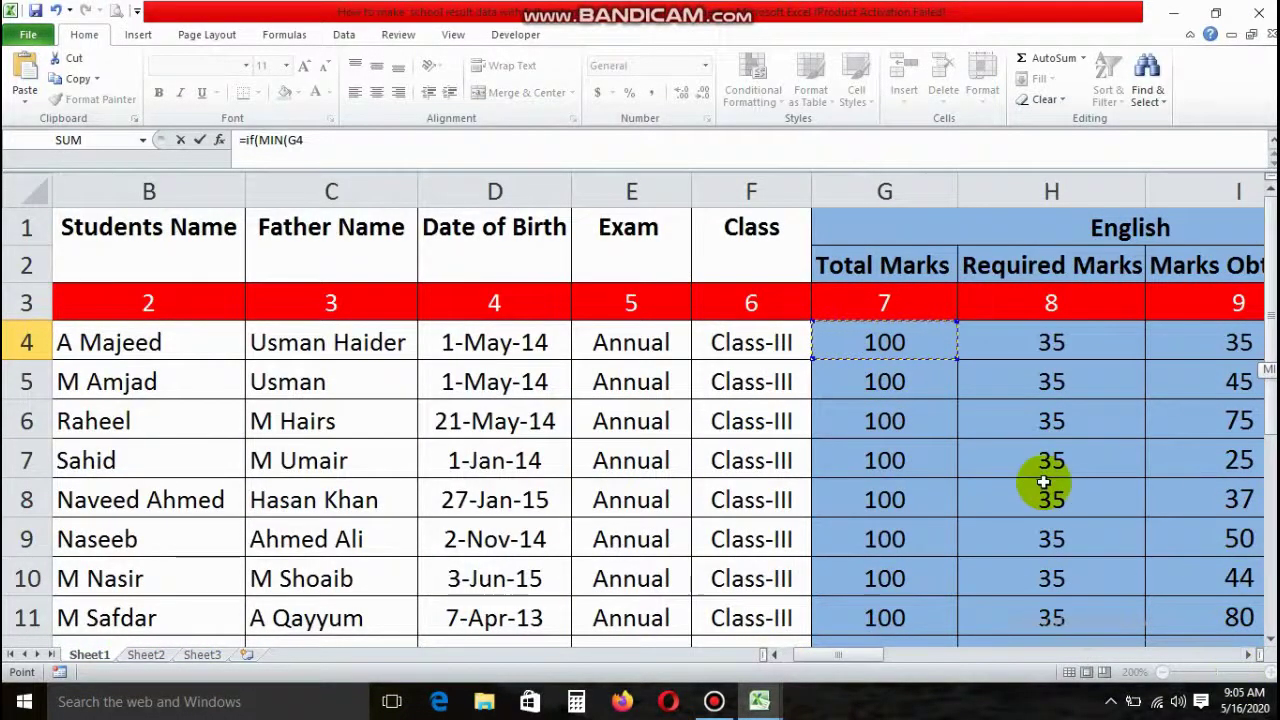
key("shift+Right")
key("shift+Right")
key("shift+Right")
key("shift+Right")
key("shift+Right")
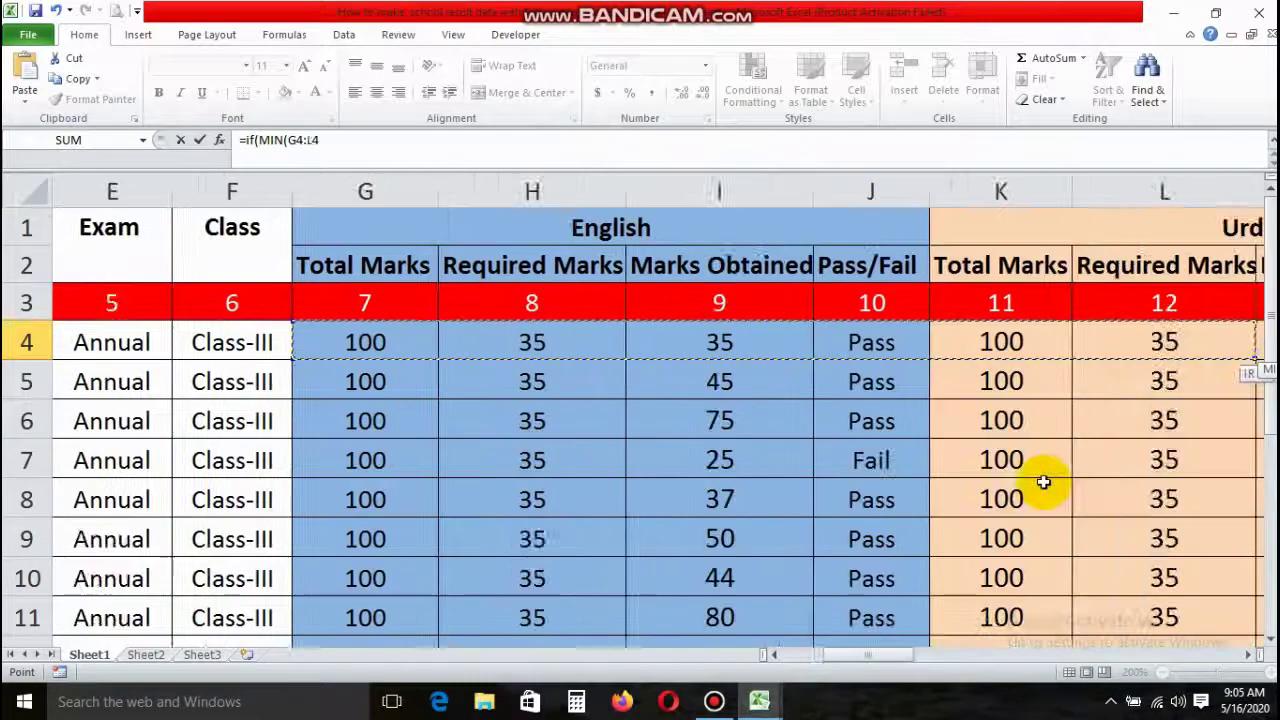
key("shift+Right")
key("shift+Right")
key("shift+Right")
key("shift+Right")
key("shift+Right")
key("shift+Right")
key("shift+Right")
key("shift+Right")
key("shift+Right")
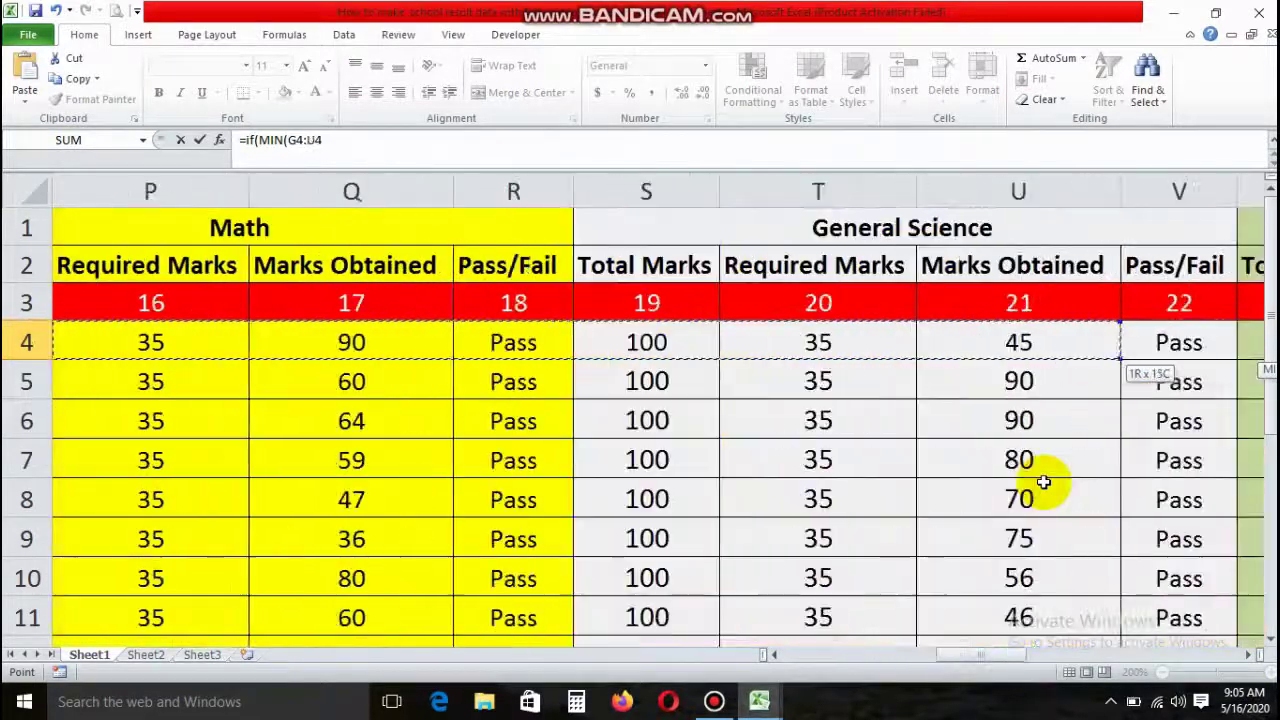
key("shift+Right")
key("shift+Right")
key("shift+Right")
key("shift+Right")
key("shift+Right")
key("shift+Right")
key("shift+Right")
key("shift+Right")
key("shift+Right")
key("shift+Right")
key("shift+Right")
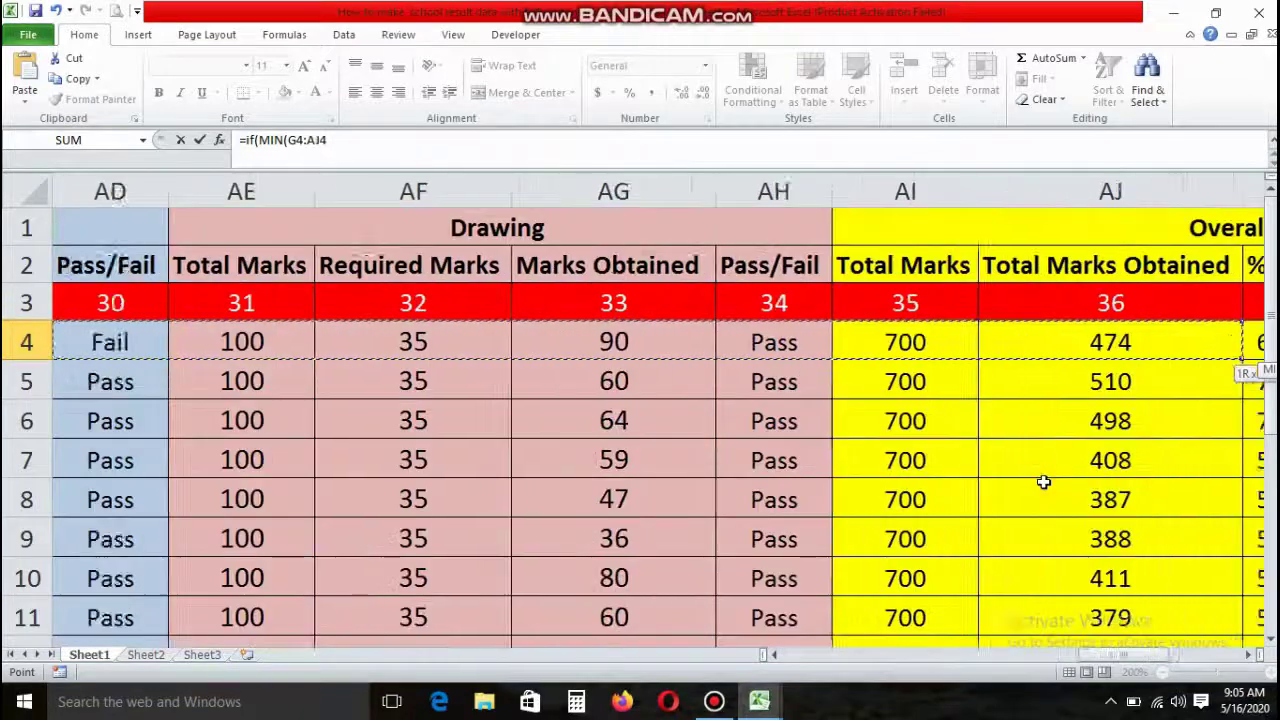
key("shift+Right")
key("shift+Right")
key("shift+Left")
key("shift+Left")
key("shift+Left")
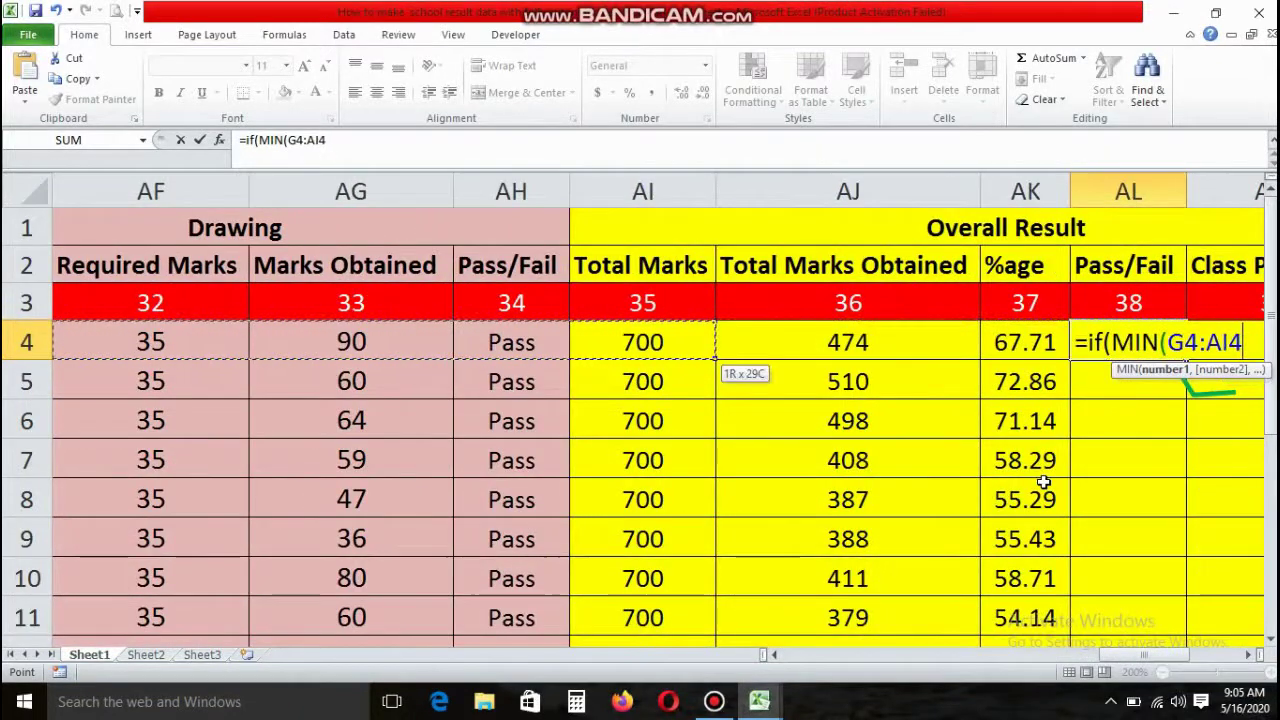
key("shift+Left")
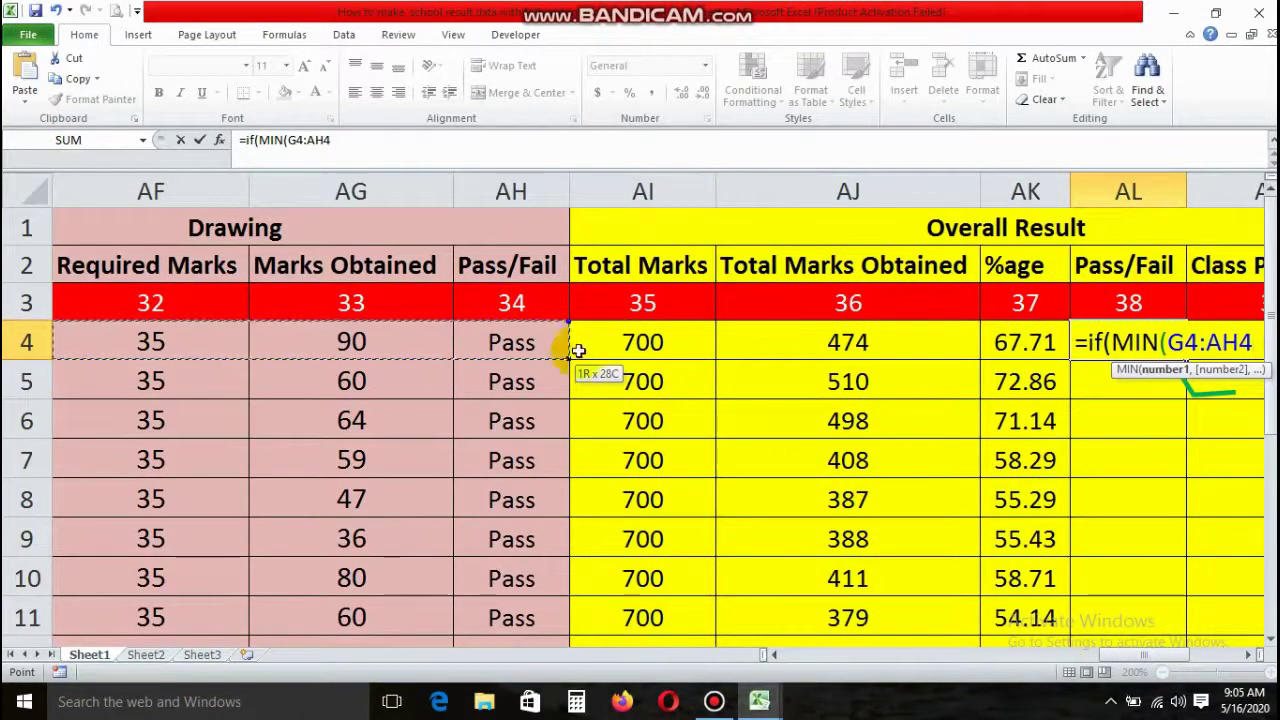
Step: Finish the formula with >34,"Pass","Fail", showing Fail, and centre the result
left_click(335, 141)
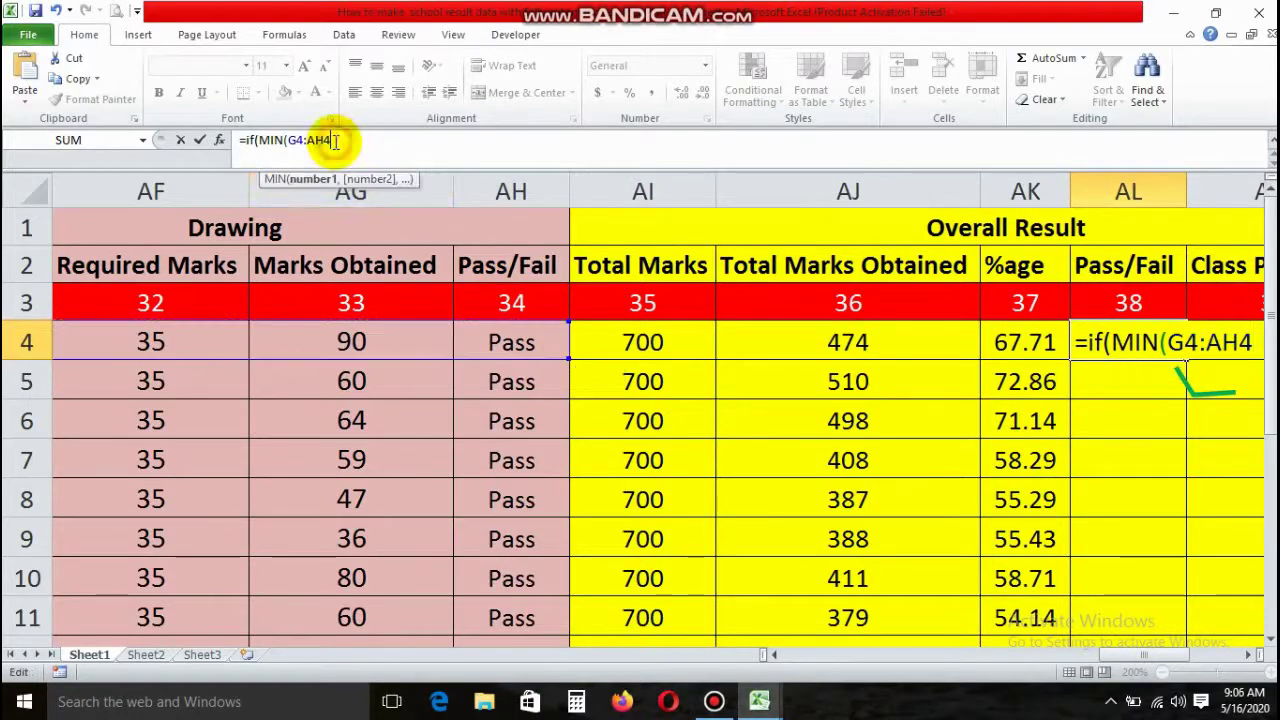
left_click(1246, 656)
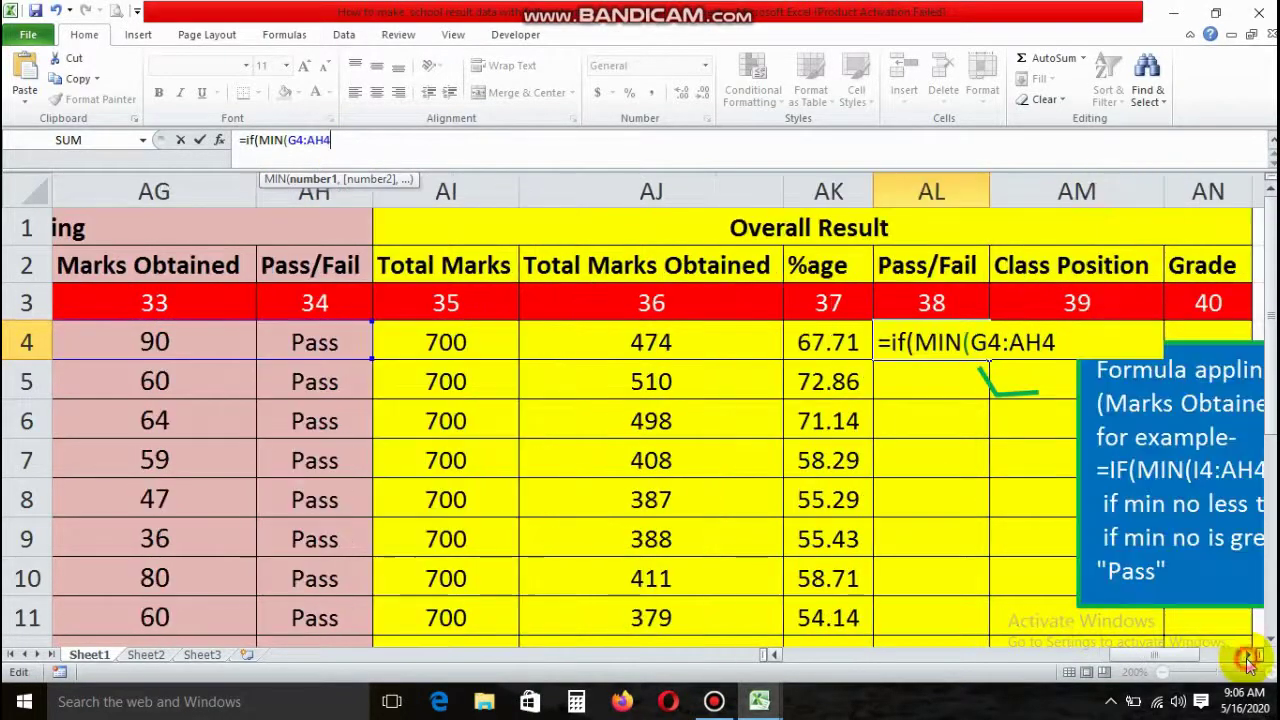
left_click(1246, 656)
left_click(1246, 656)
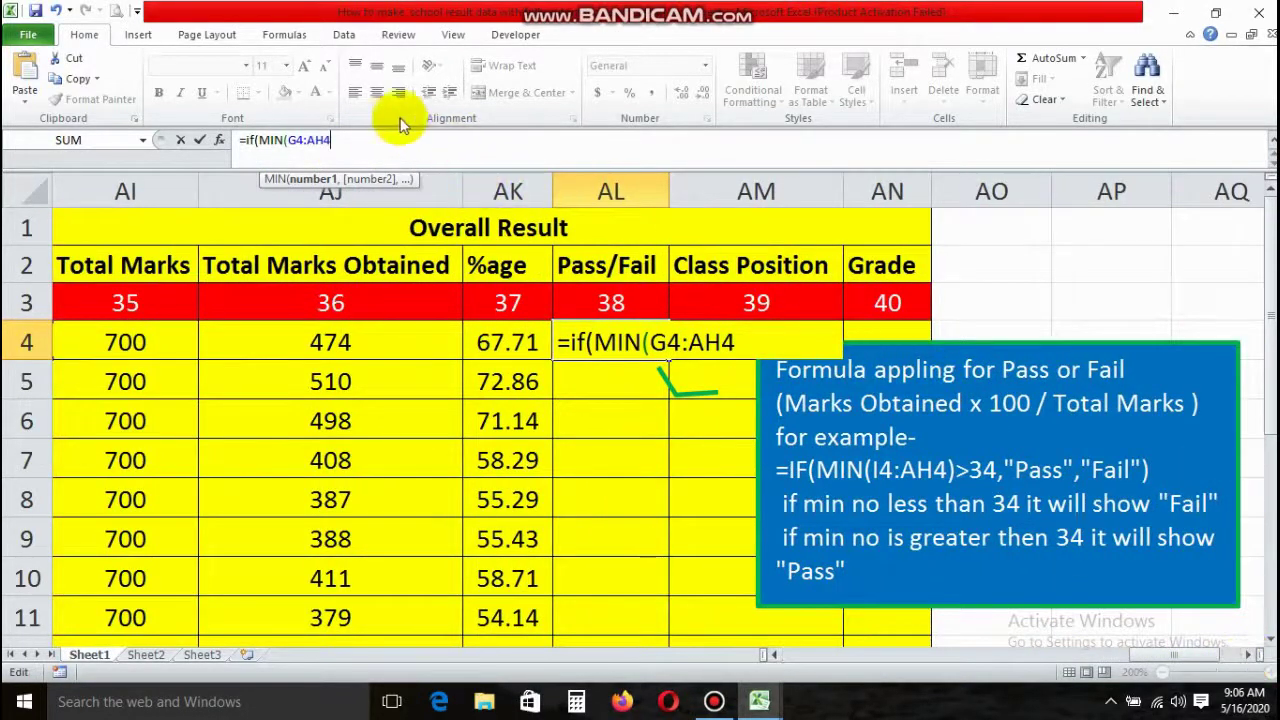
type(")")
left_click(366, 153)
type(")>34")
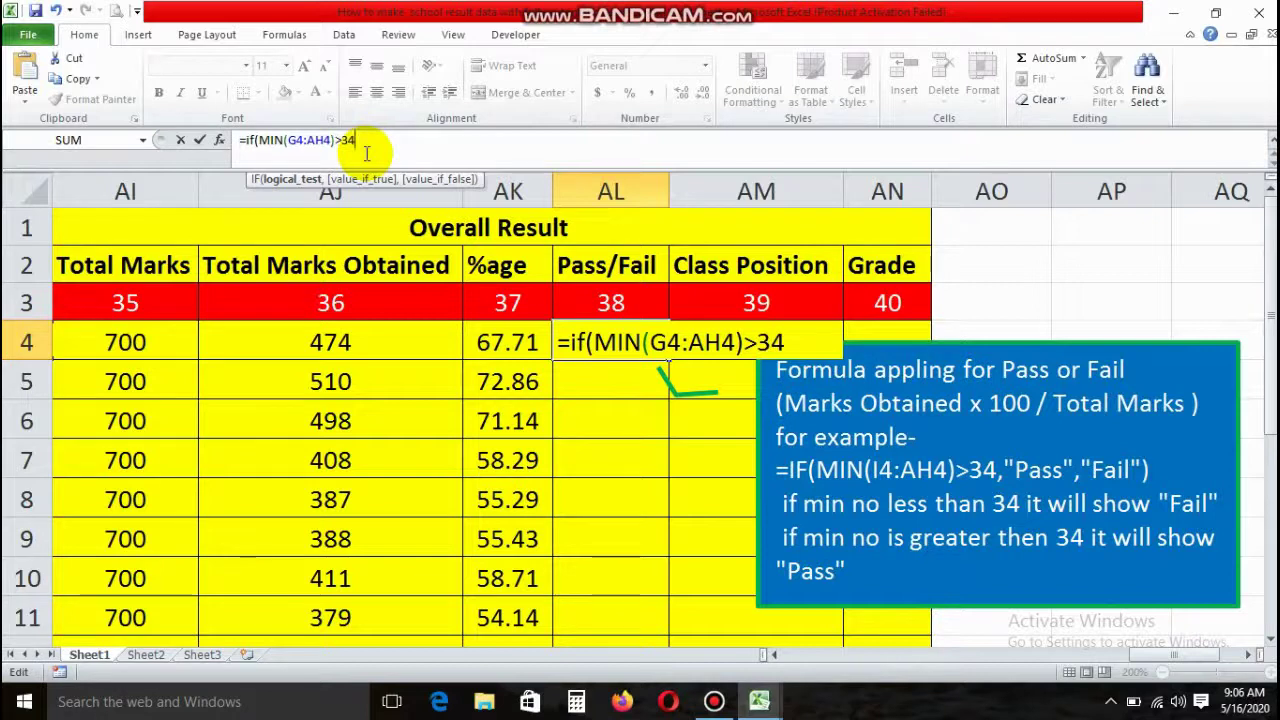
type(",")
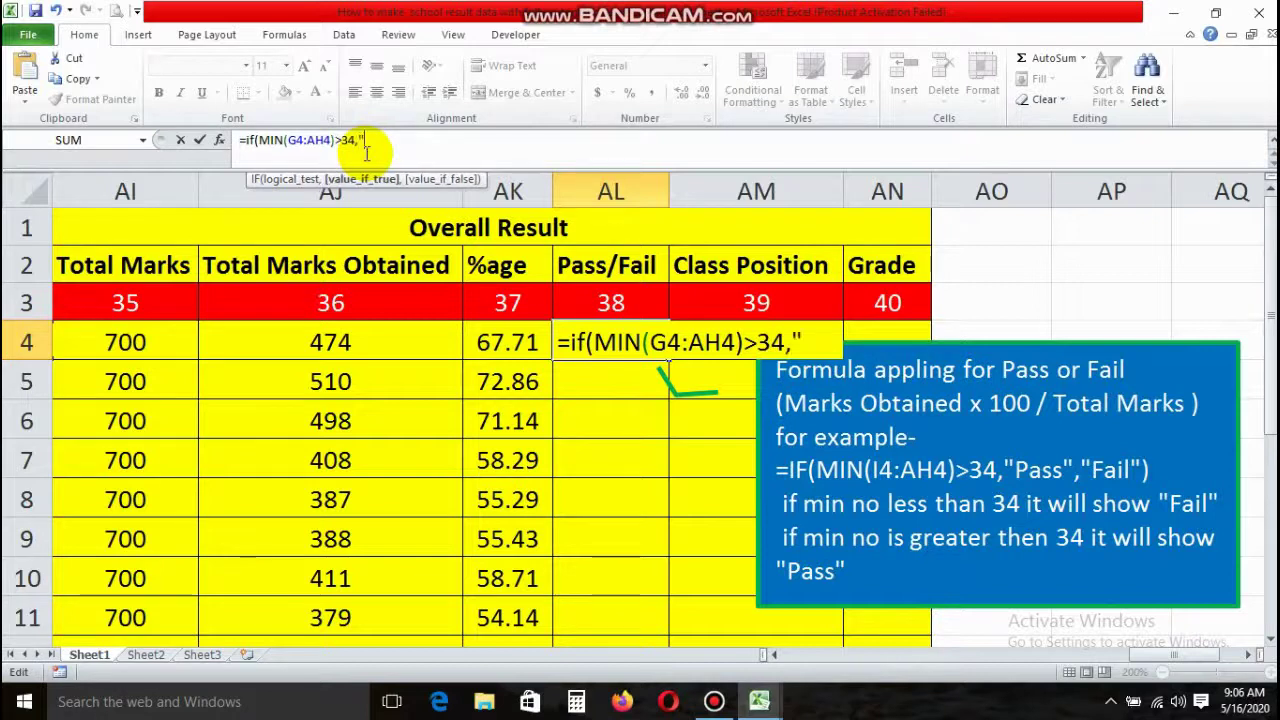
type("ss")
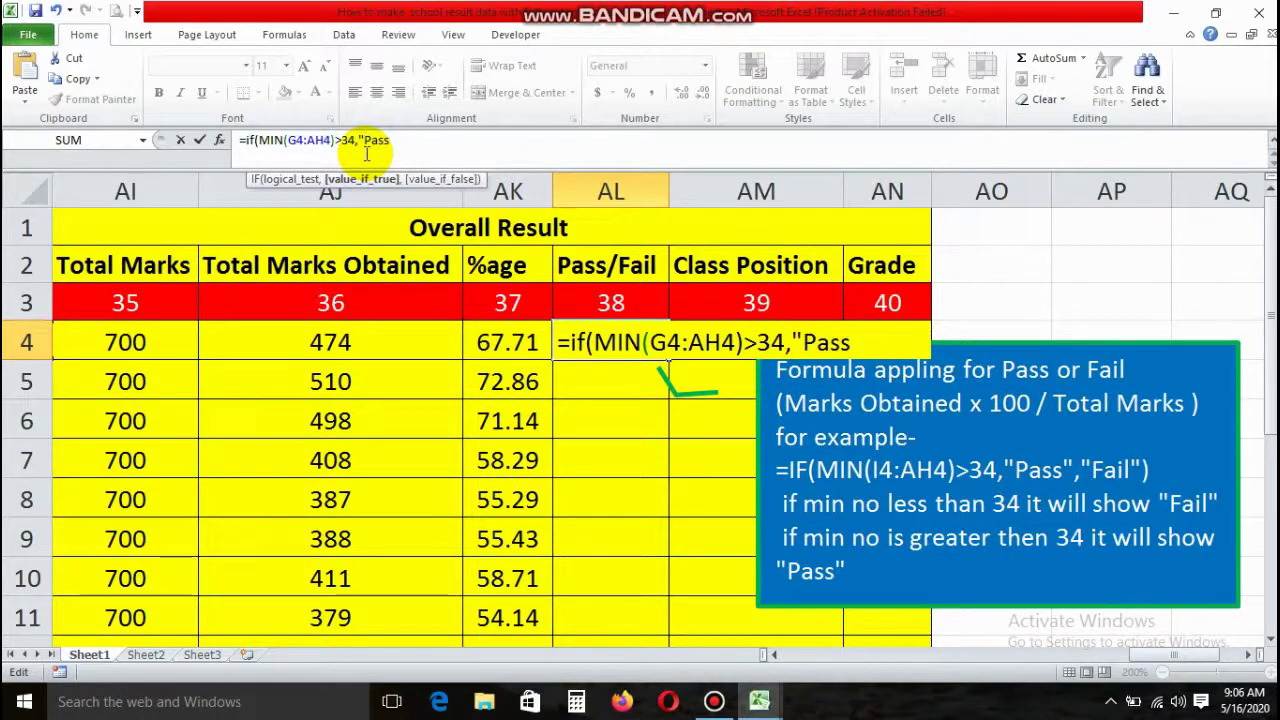
type("\",\"Fail")
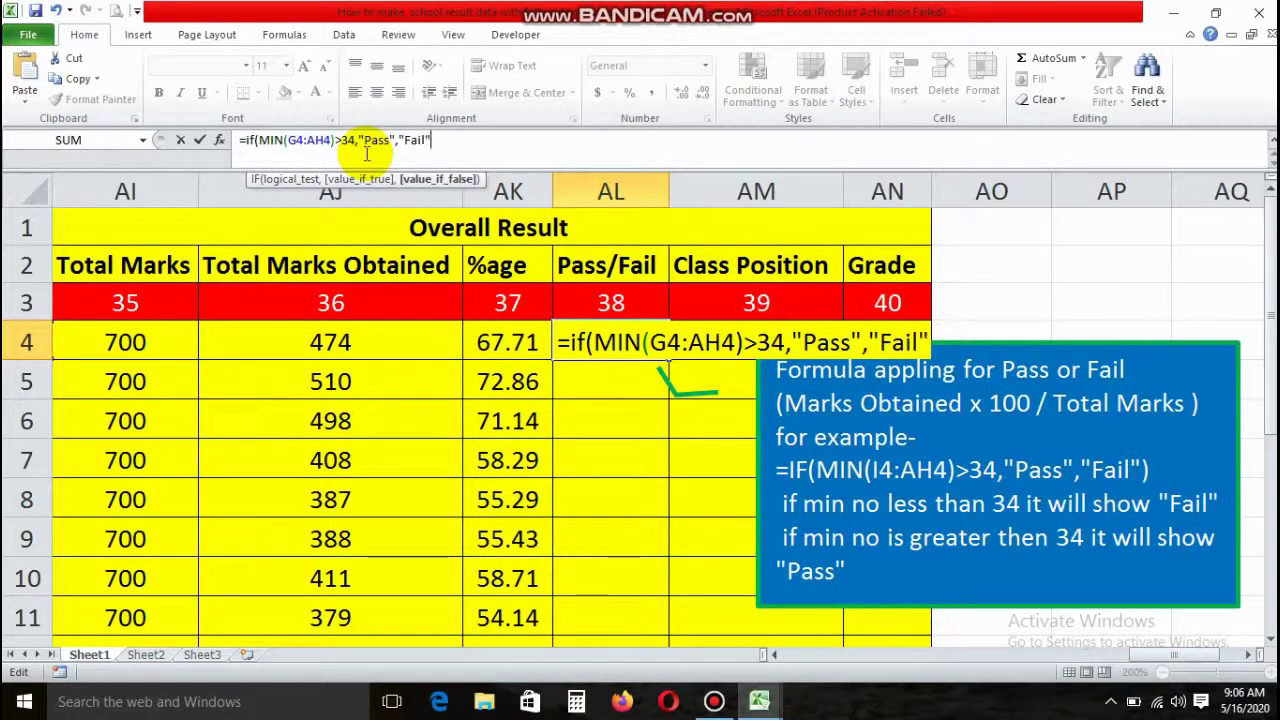
type(")")
key("Return")
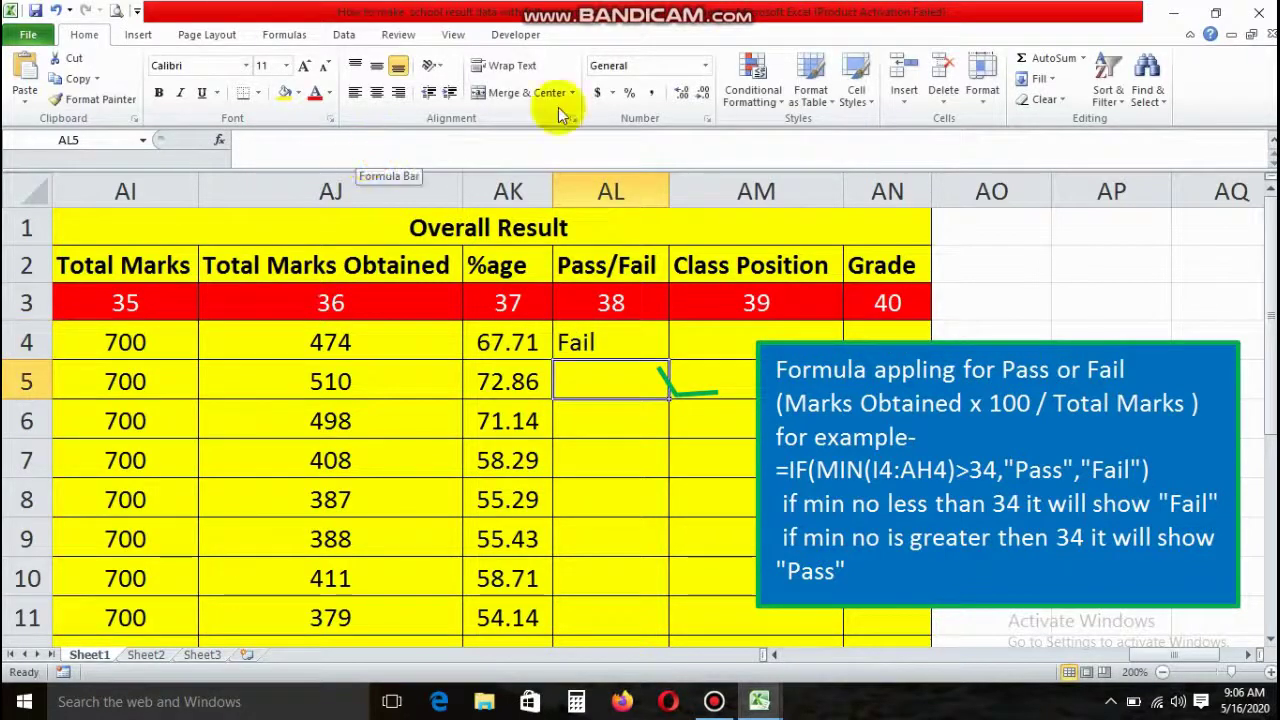
left_click(595, 345)
left_click(377, 92)
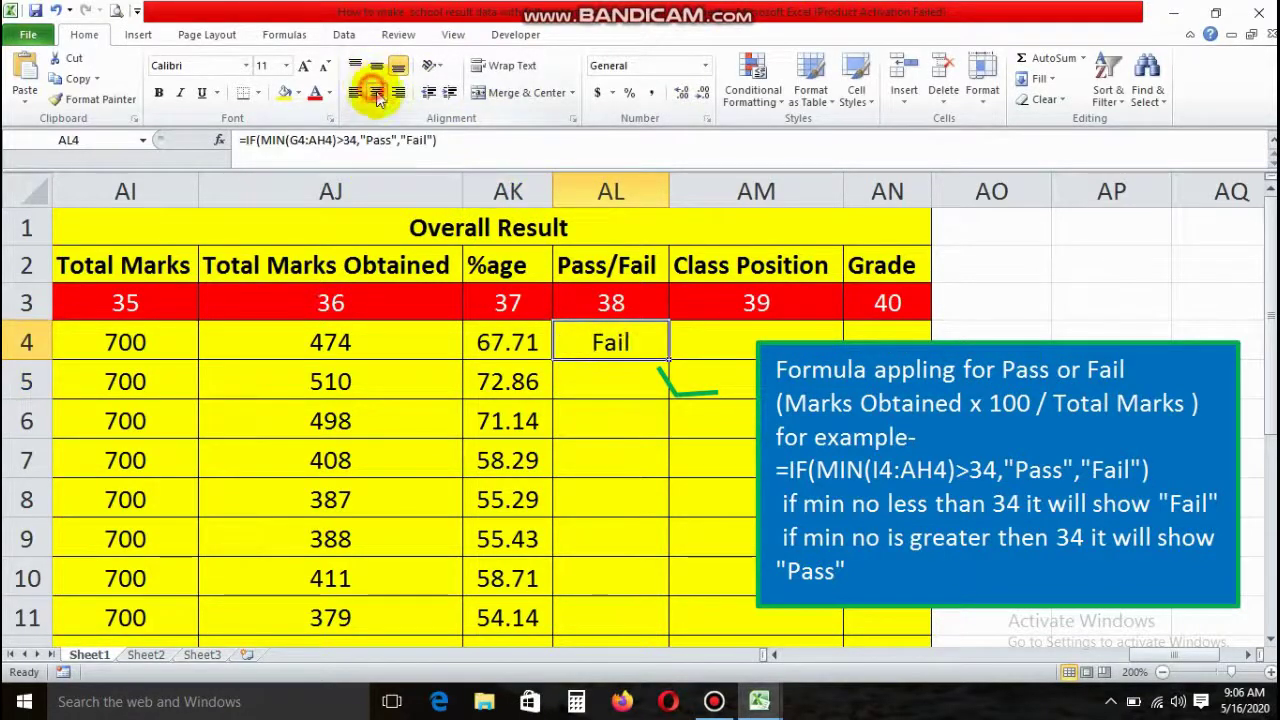
left_click_drag(774, 352, 802, 352)
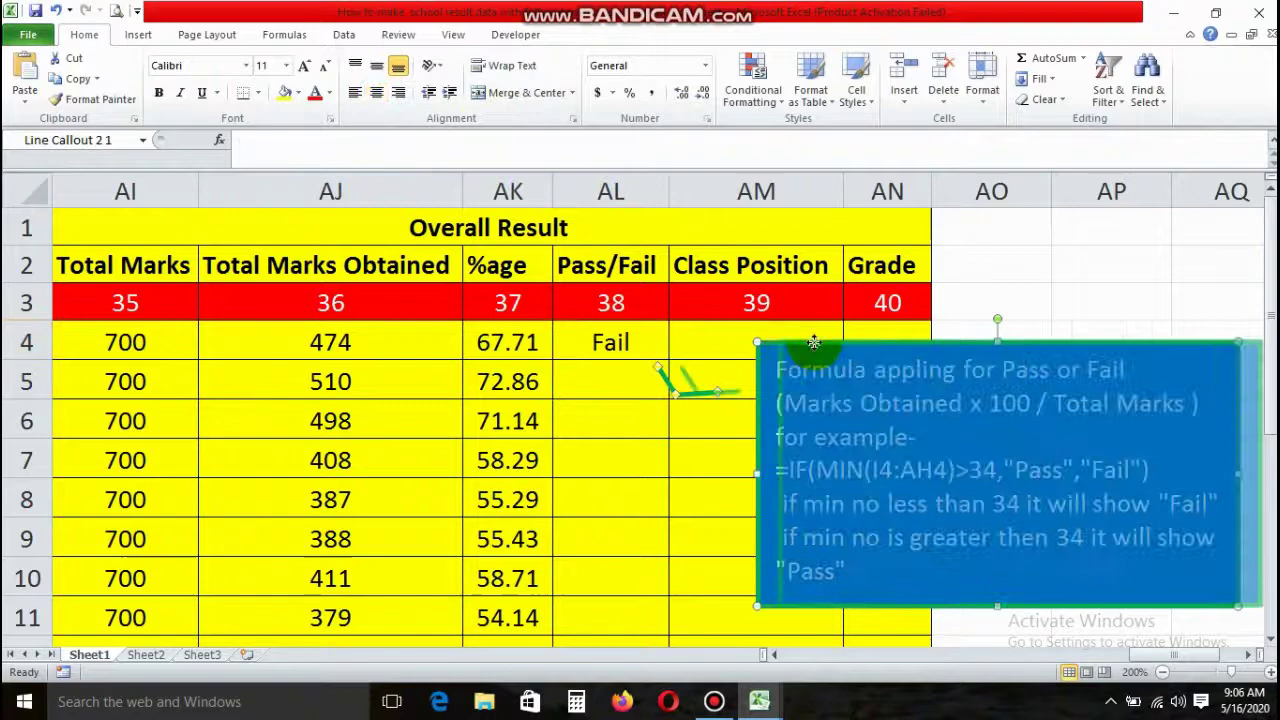
Step: Fill the Pass/Fail formula from AL4 down to AL17
left_click(665, 359)
left_click_drag(668, 362, 657, 622)
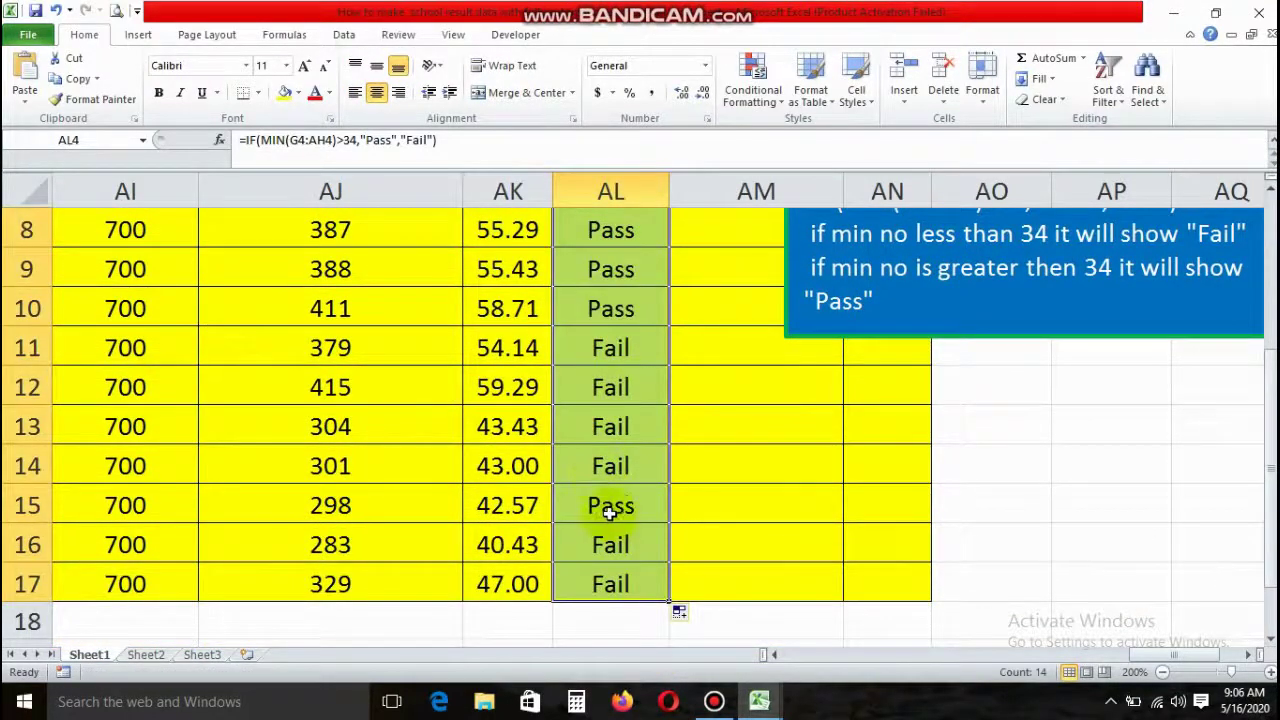
scroll(610, 480, "up", 3)
left_click(602, 420)
key("Up")
key("Up")
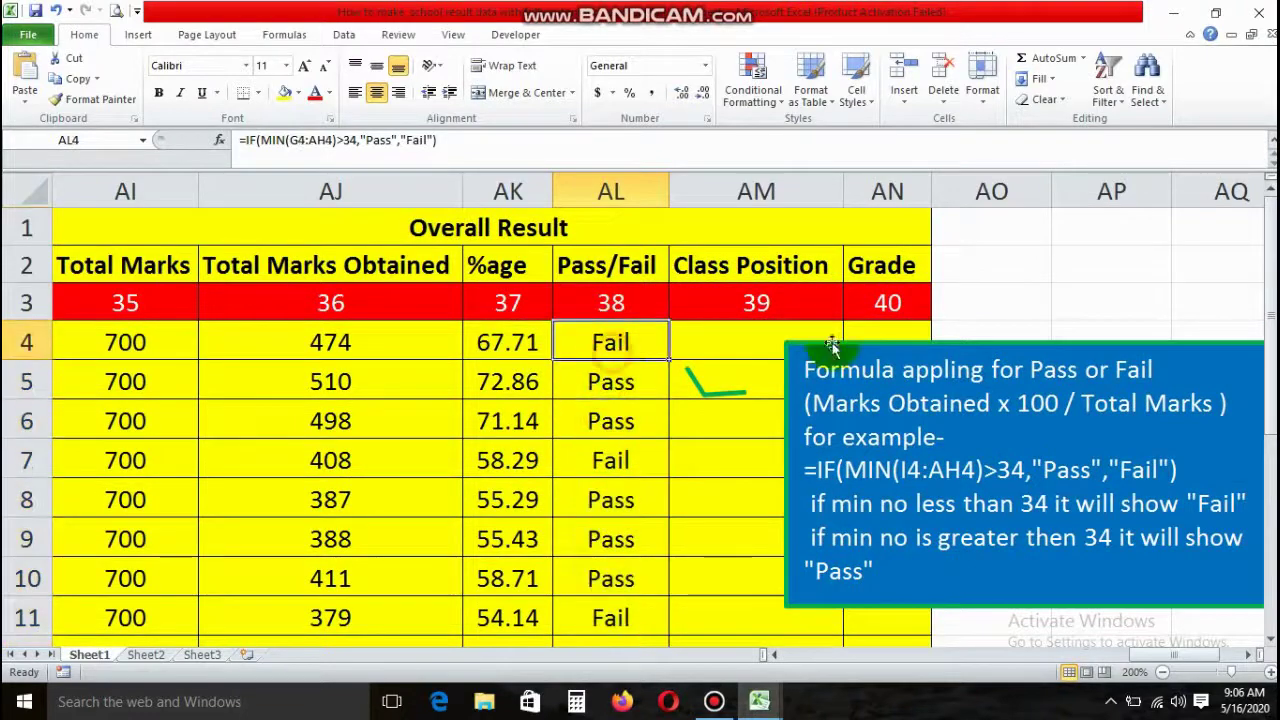
key("Left")
key("Left")
key("Left")
key("Left")
key("Left")
key("Left")
key("Left")
key("Left")
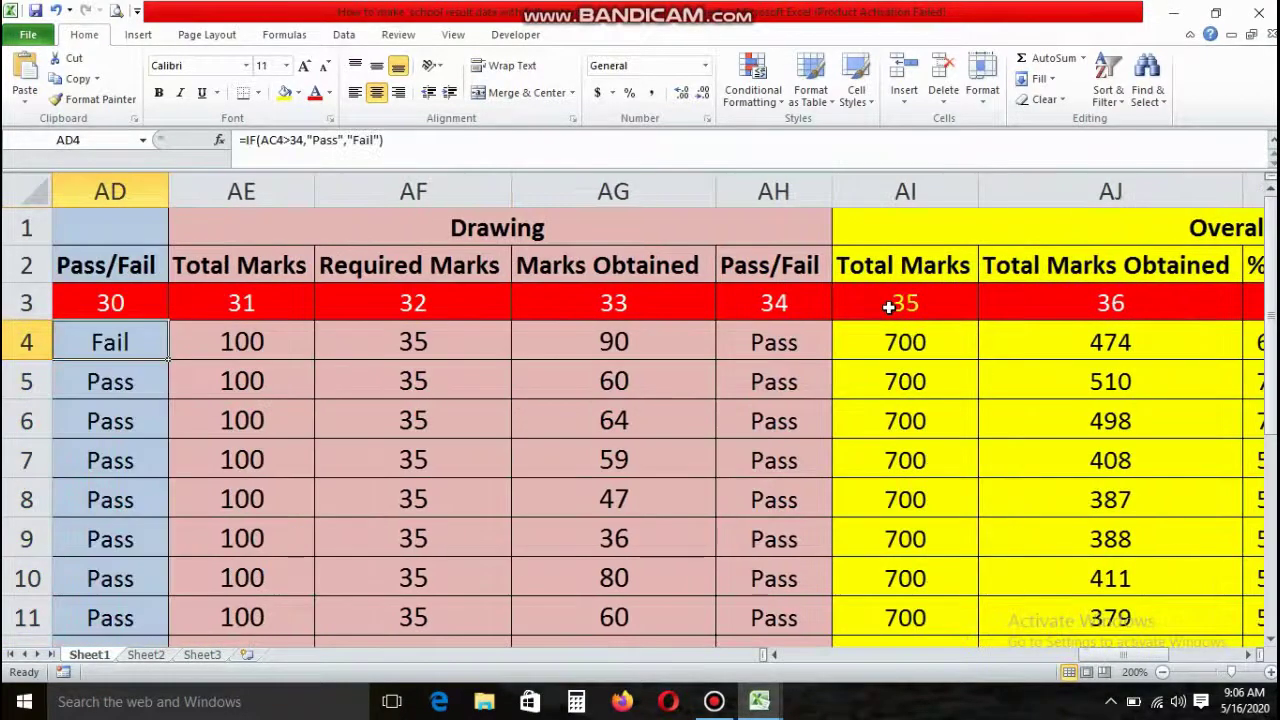
key("Left")
key("Left")
key("Left")
left_click(686, 340)
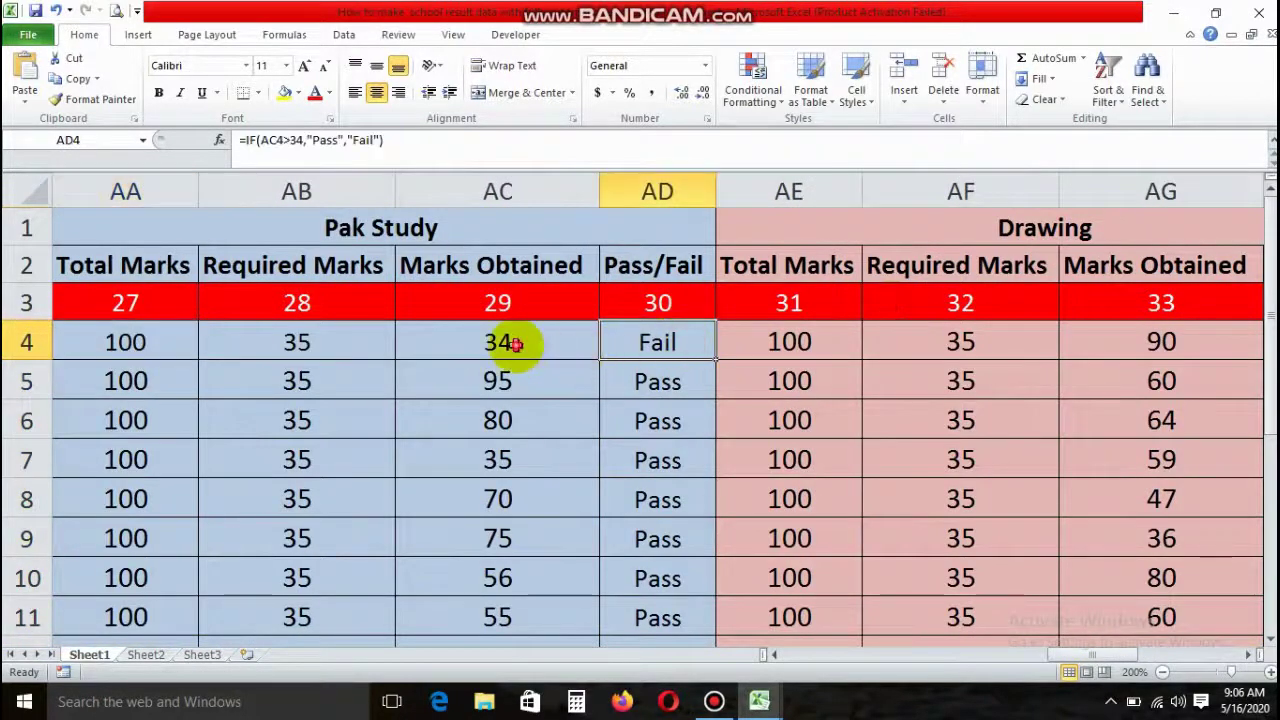
Step: Change the Pak Study mark in AC4 from 34 to 35, turning AL4 to Pass
left_click(520, 343)
type("35")
key("Right")
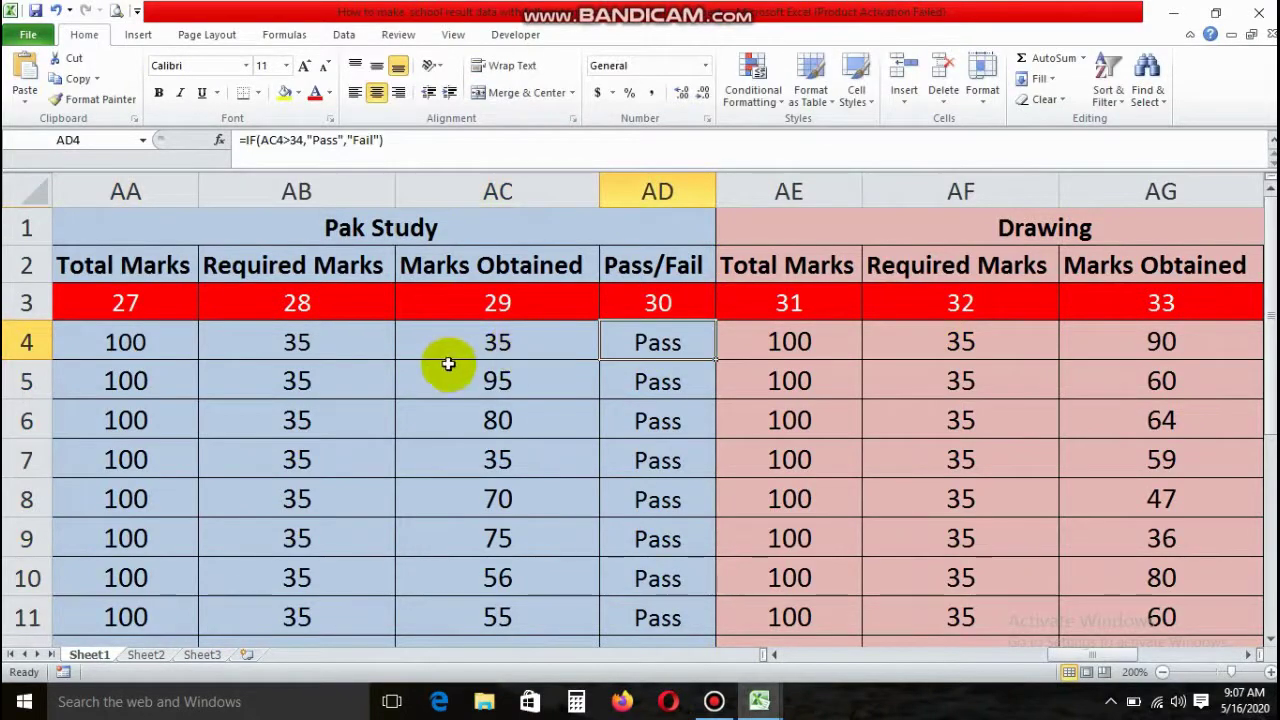
key("Right")
key("Right")
key("Right")
key("Right")
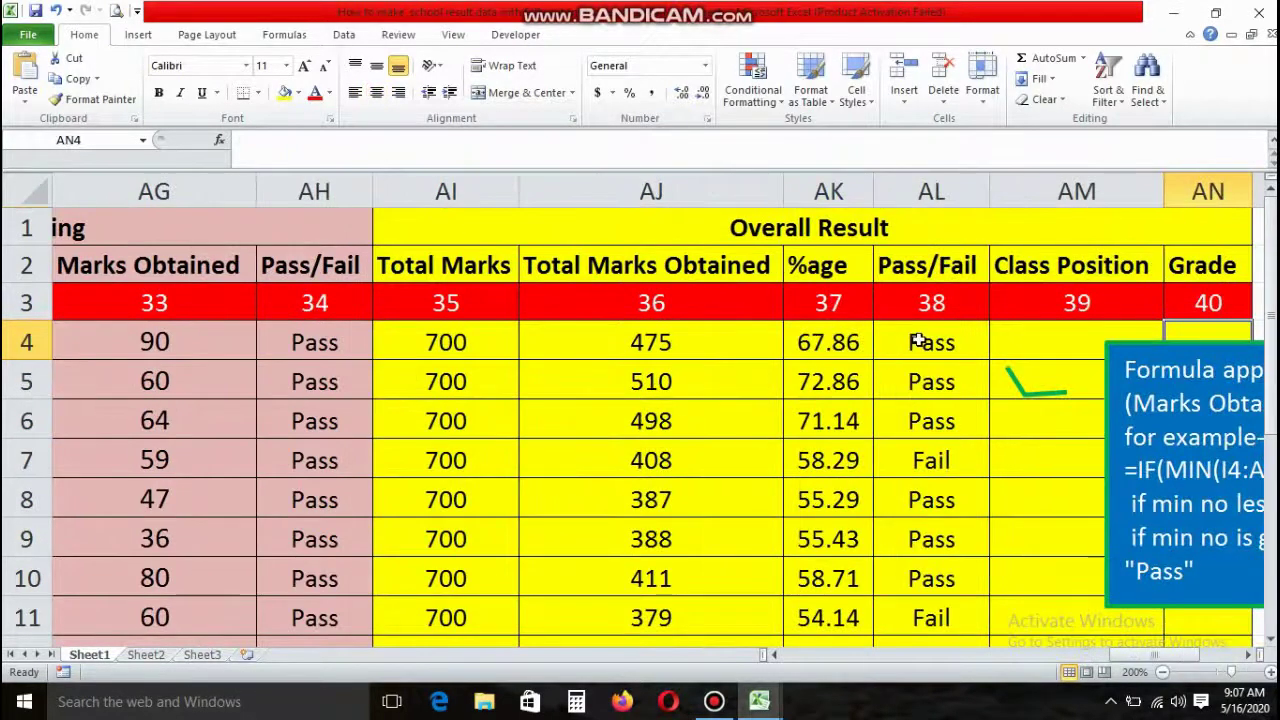
left_click(918, 340)
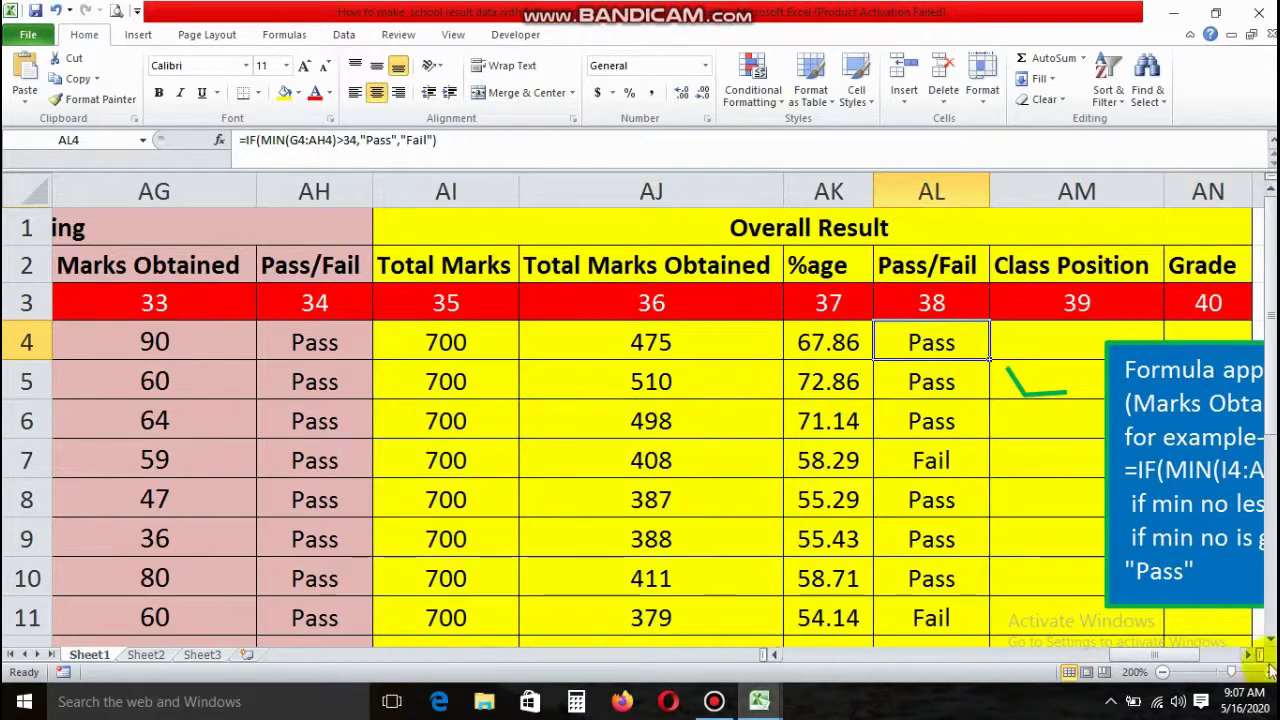
scroll(1268, 672, "right", 2)
scroll(1268, 672, "right", 2)
left_click(482, 388)
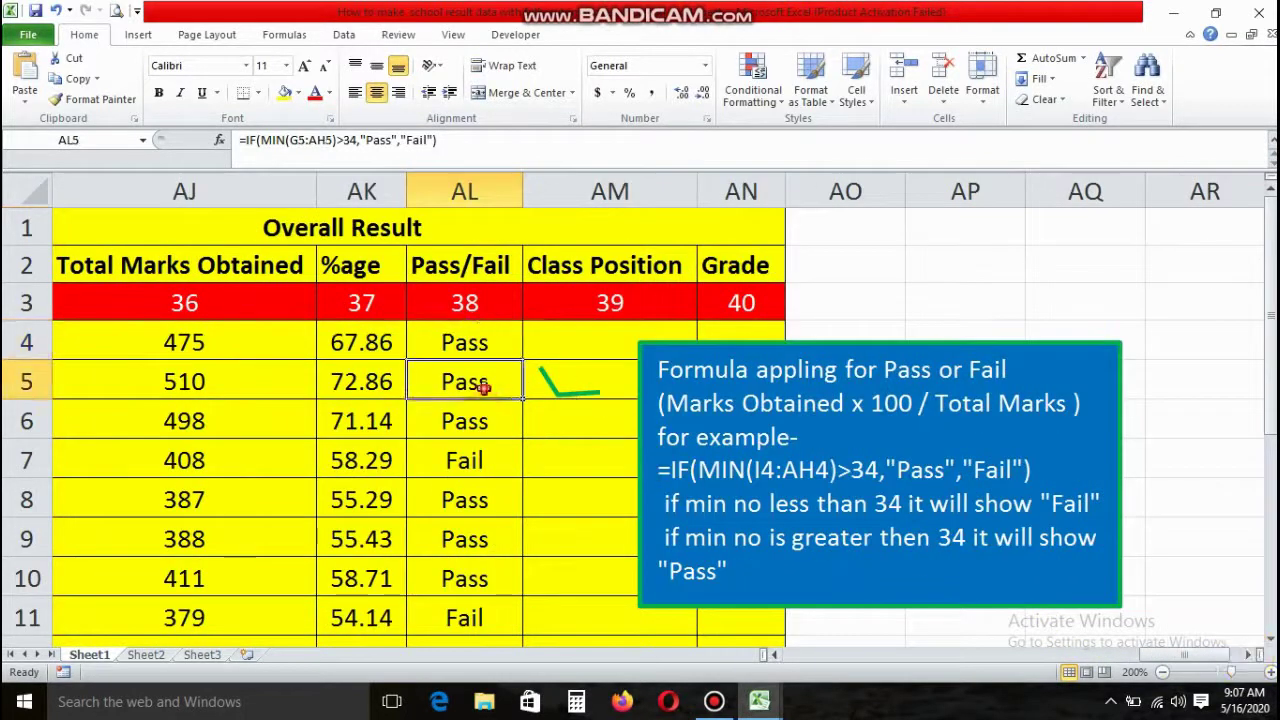
left_click(486, 342)
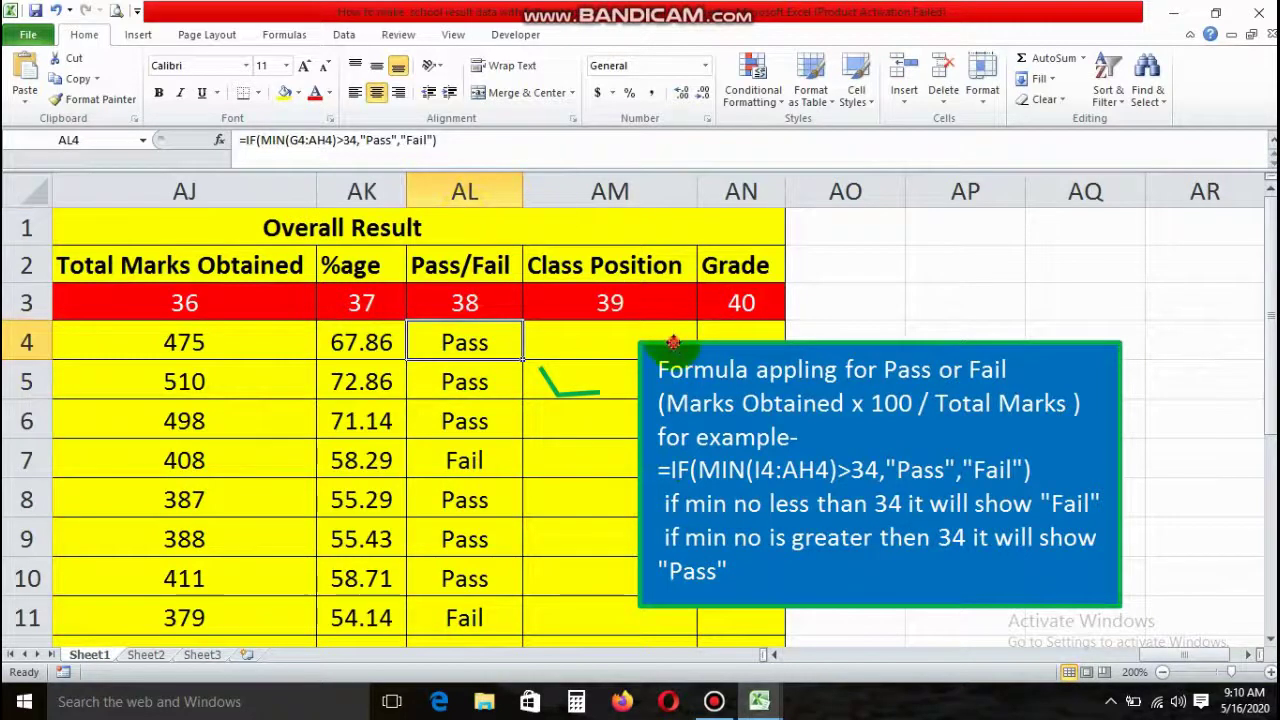
left_click_drag(675, 340, 812, 328)
Step: Enter =RANK(AK4,$AK$4:$AK$17,0) in AM4 to rank the student's percentage
left_click(640, 347)
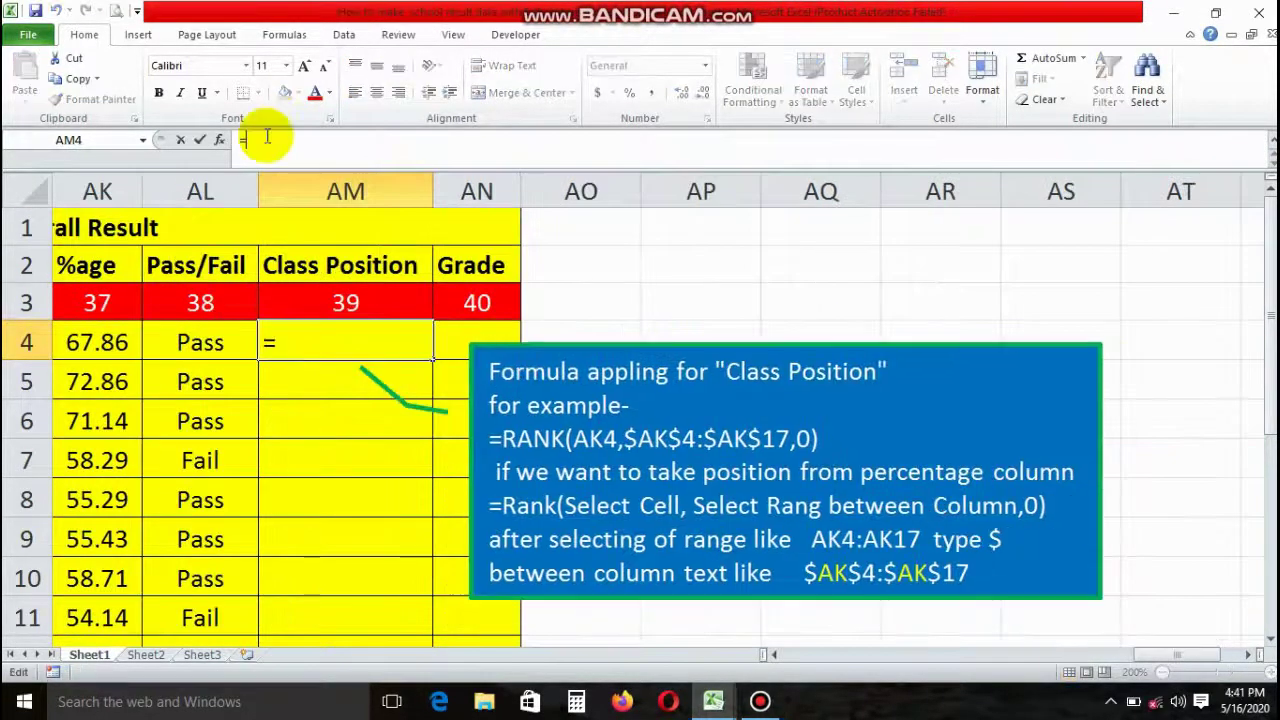
left_click(247, 140)
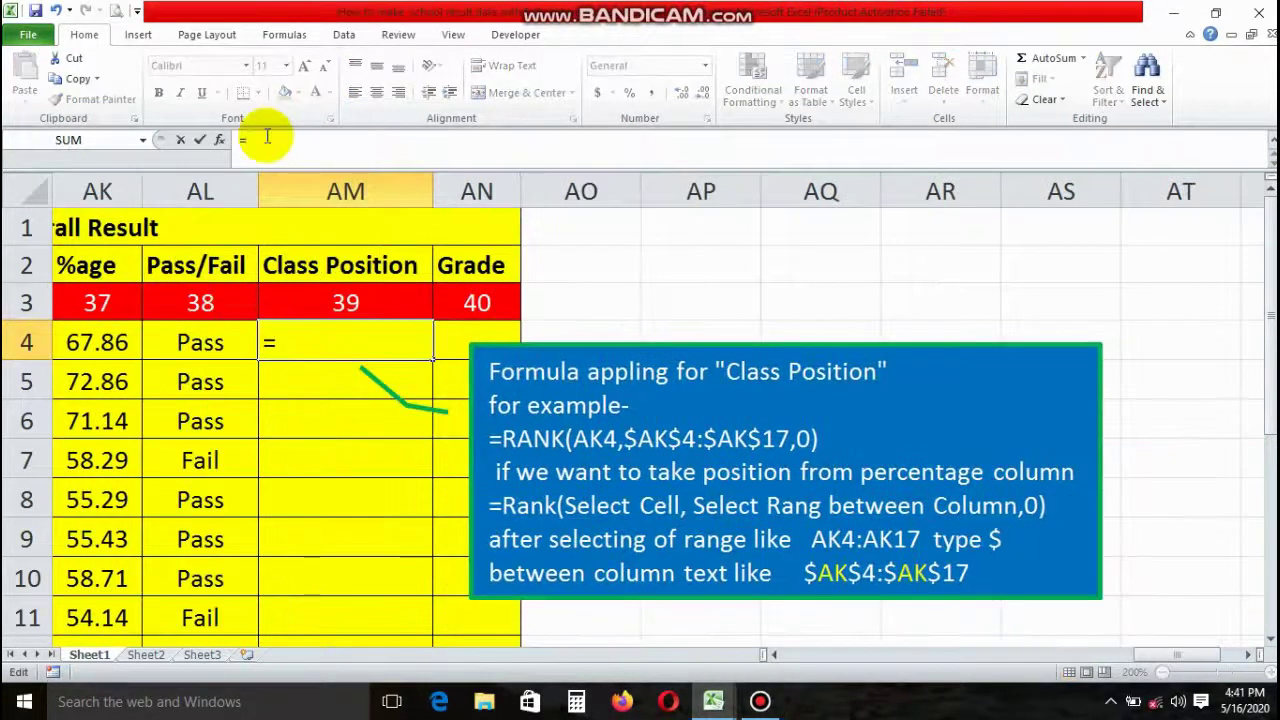
type("rank")
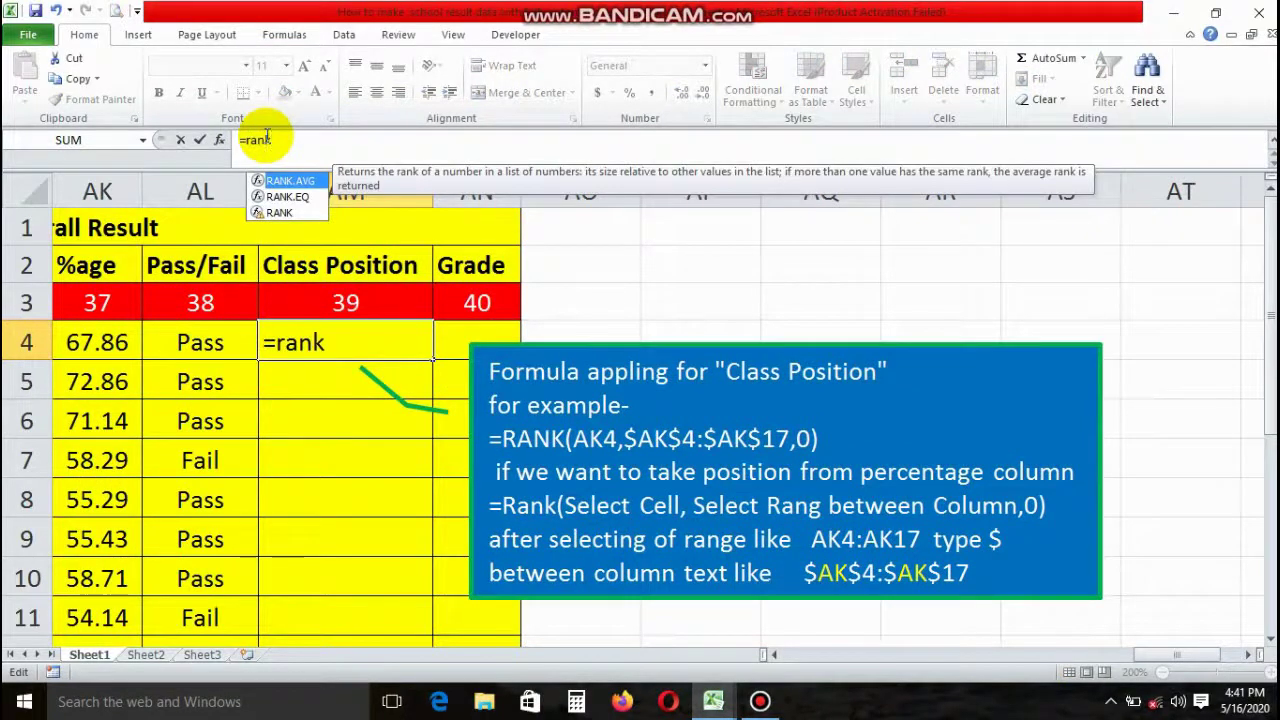
type("(")
left_click(65, 340)
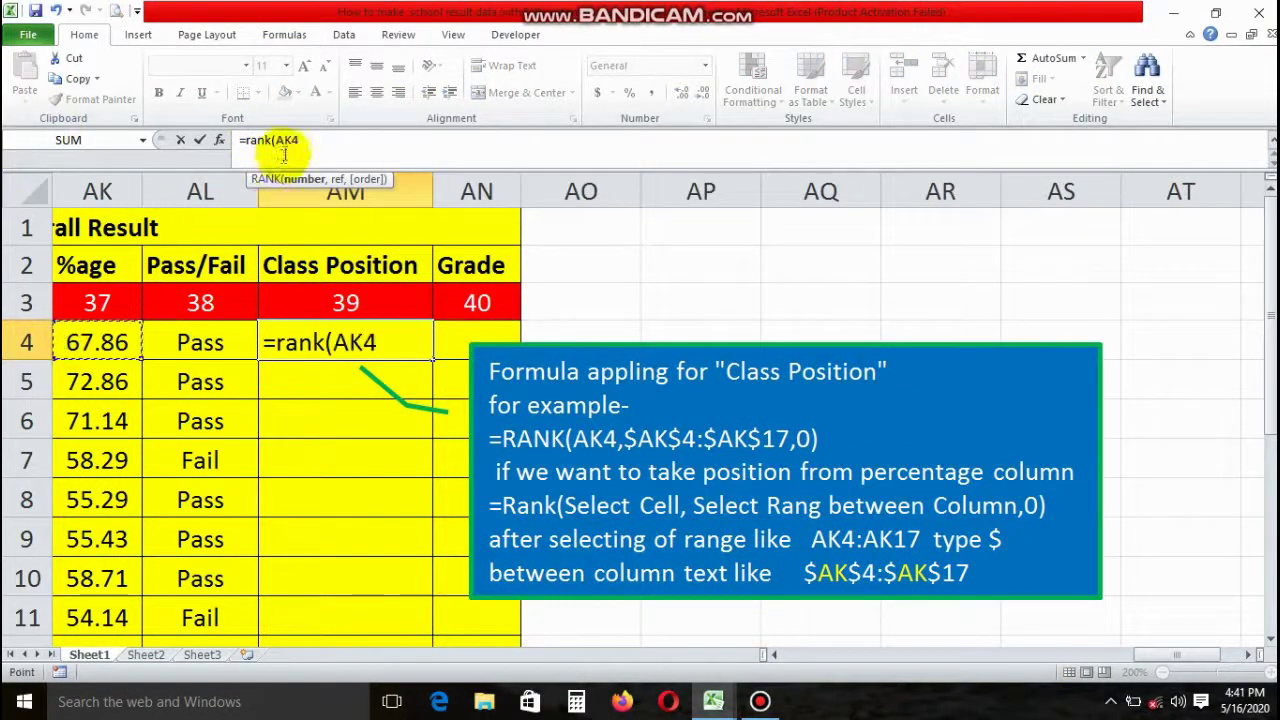
left_click(374, 152)
type(",")
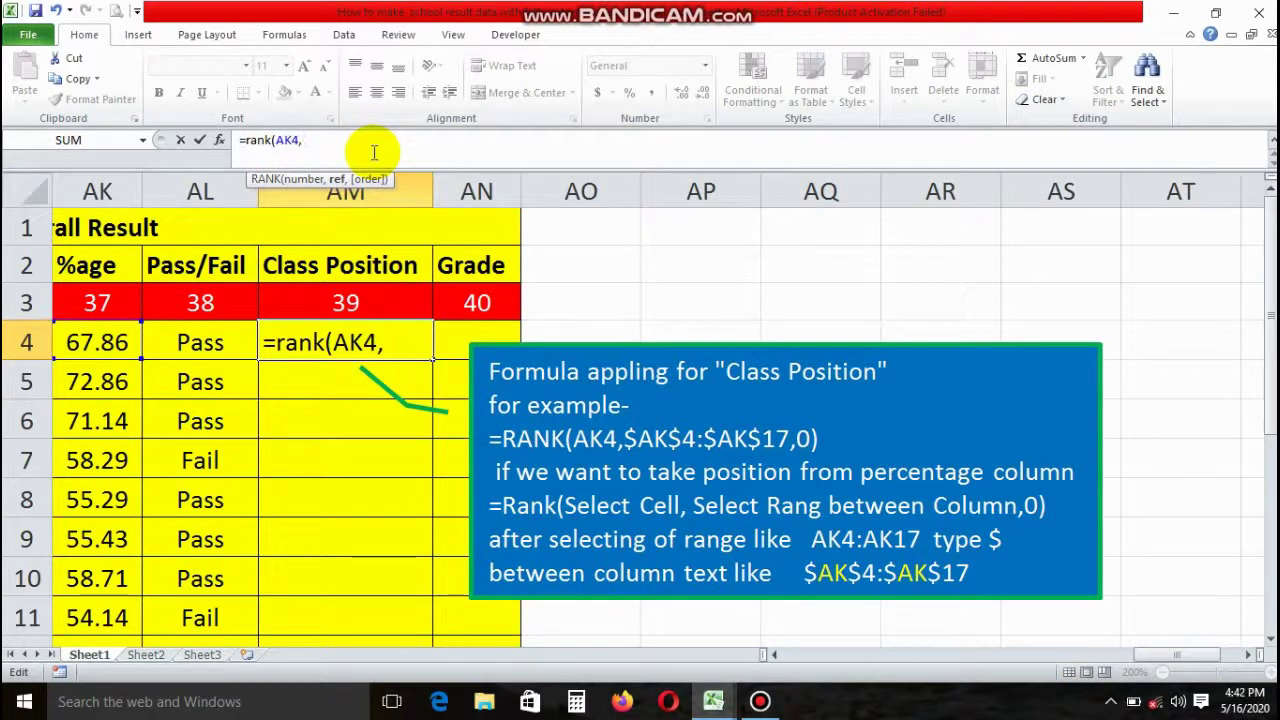
left_click_drag(100, 340, 97, 590)
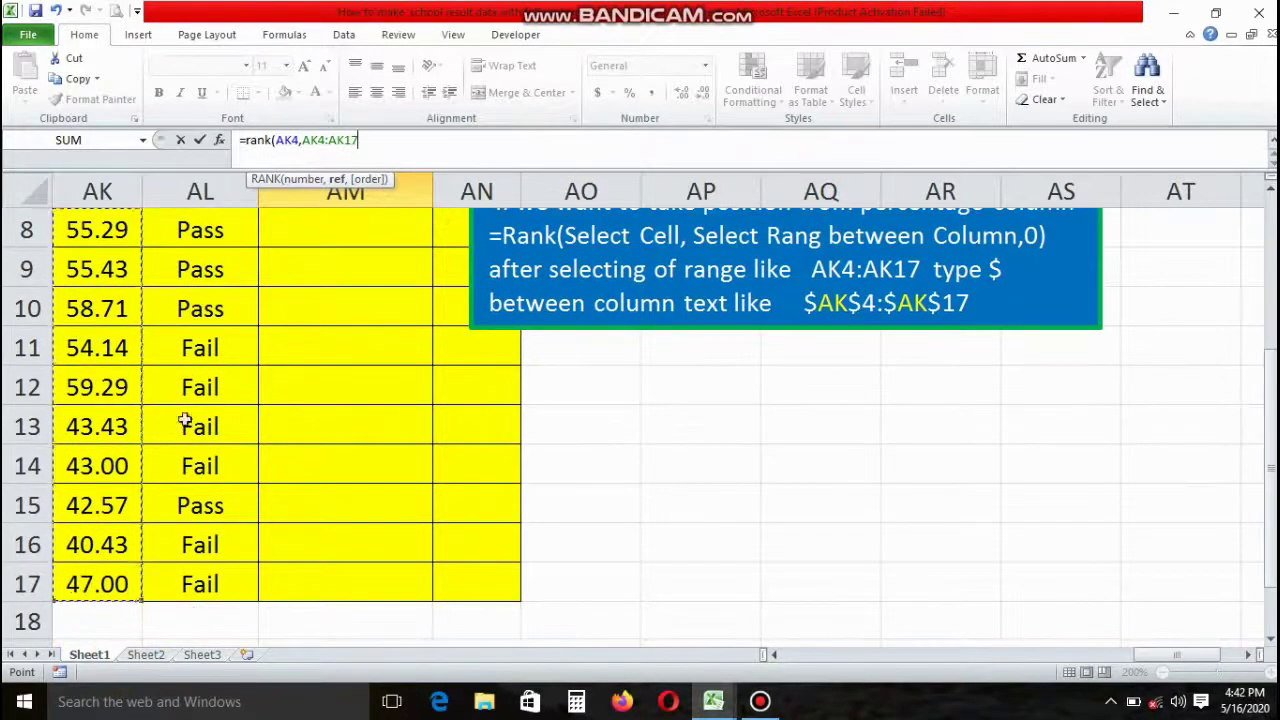
left_click(367, 142)
type(",")
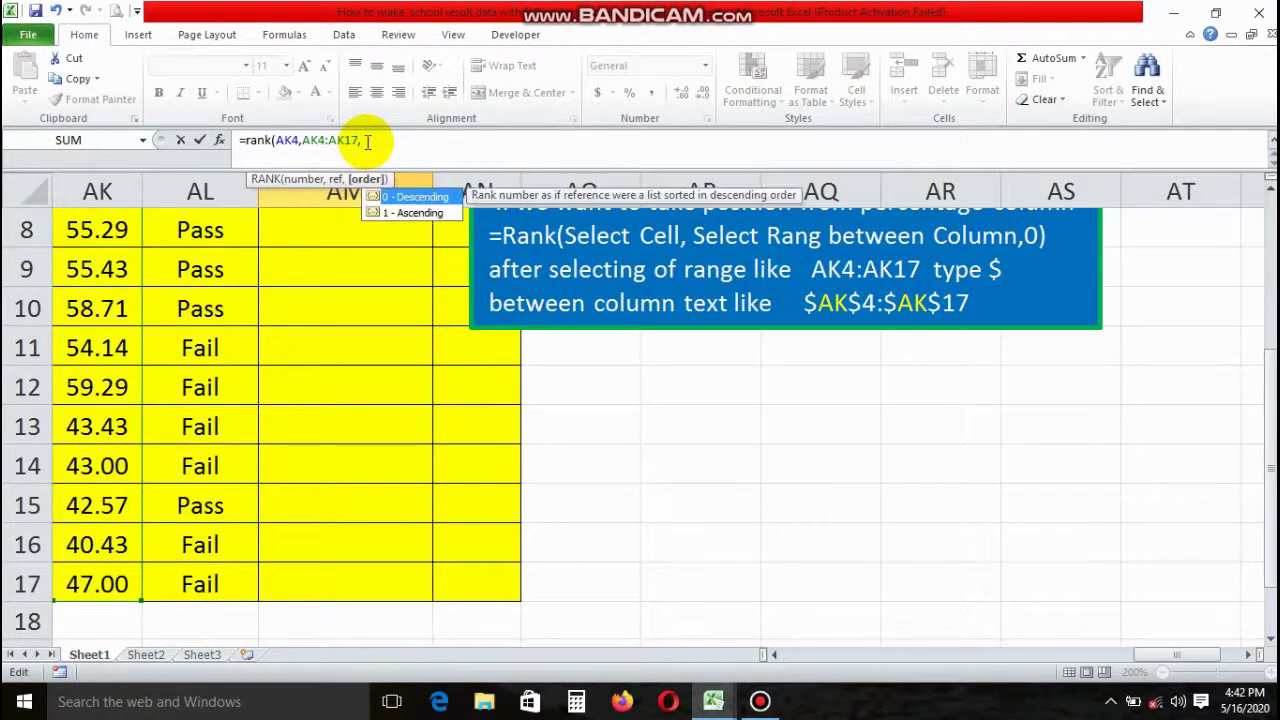
type("0)")
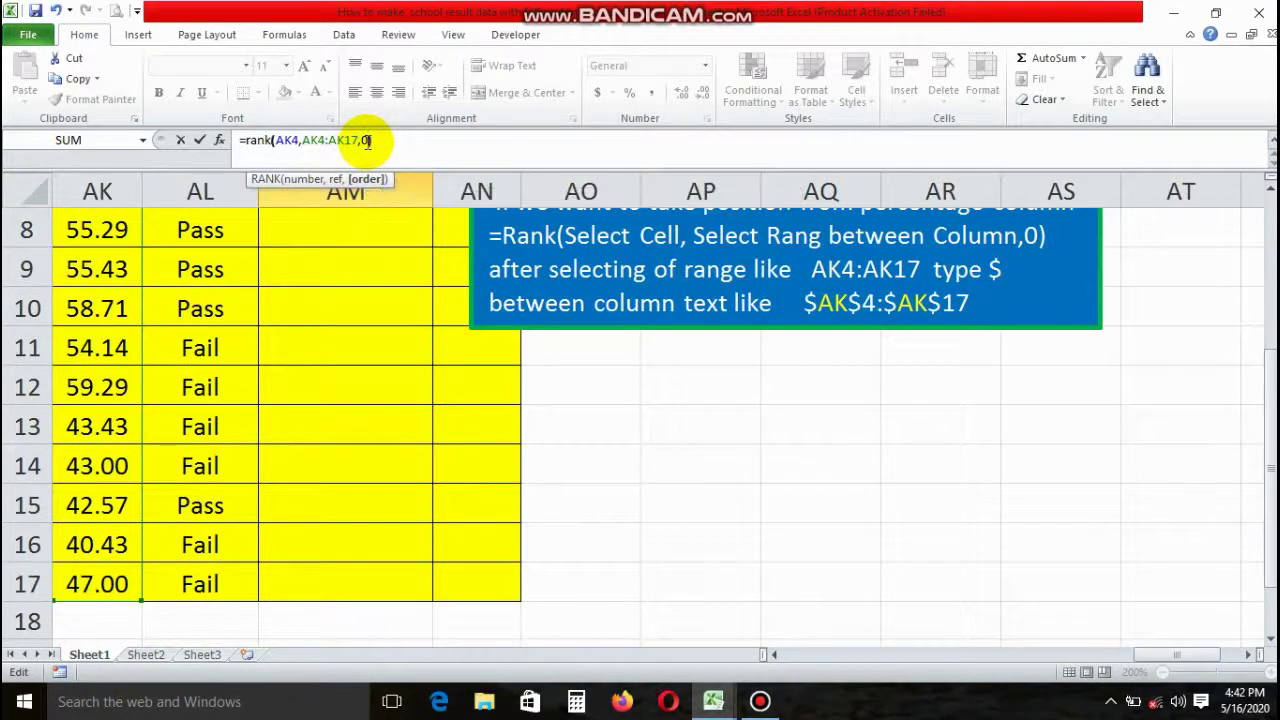
left_click(302, 142)
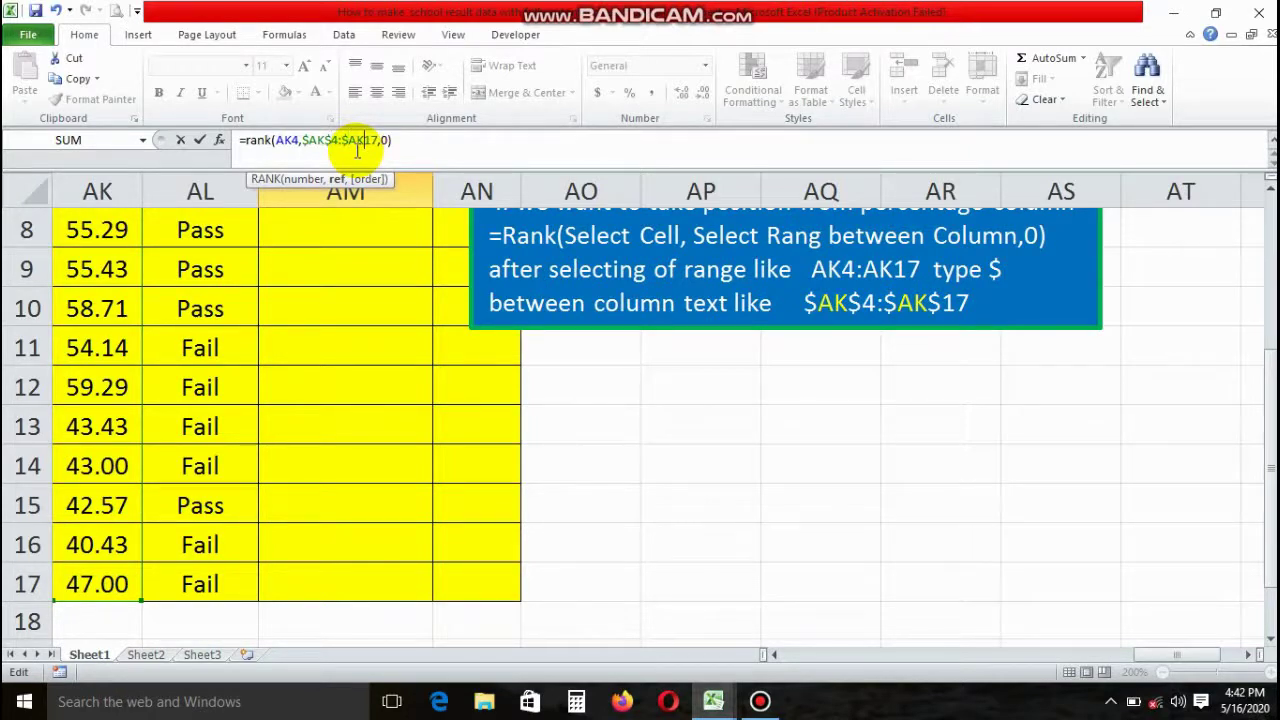
key("Return")
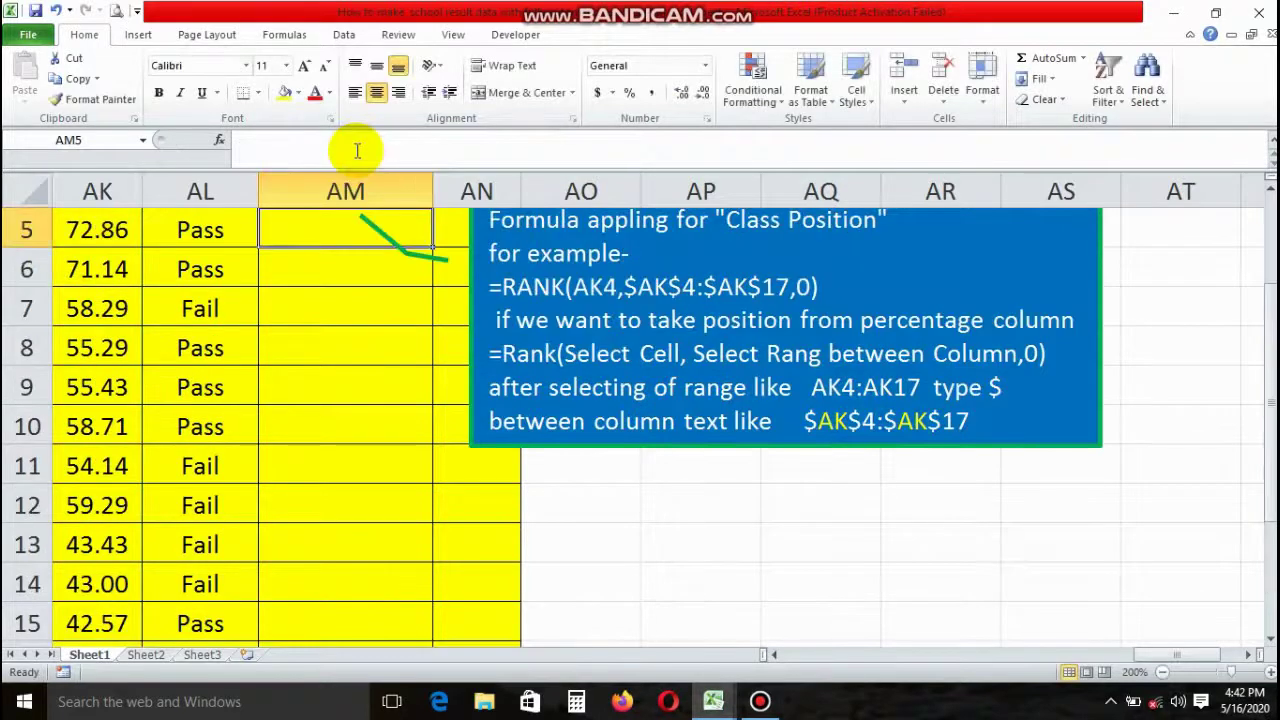
Step: Copy the RANK formula from AM4 down to AM17 and check ranks against the percentages
scroll(345, 300, "up", 1)
scroll(345, 300, "up", 1)
left_click(345, 342)
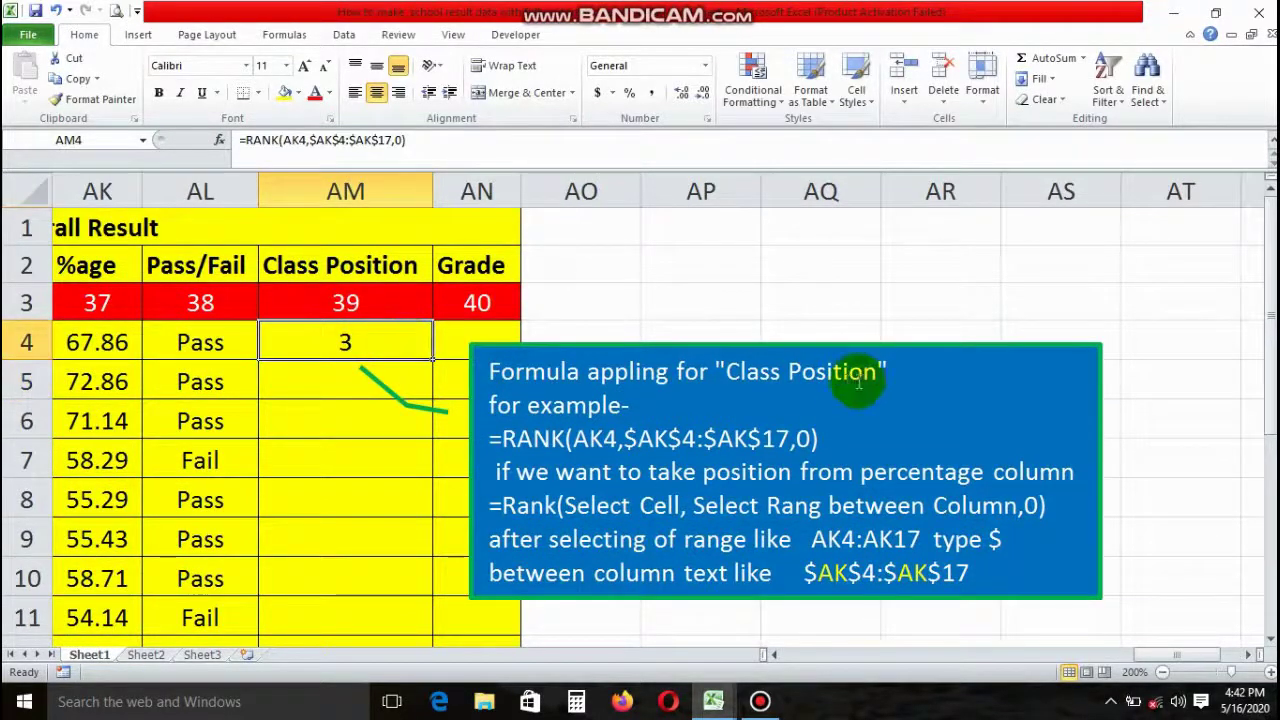
mouse_move(436, 362)
left_mouse_down()
mouse_move(405, 657)
mouse_move(440, 606)
left_mouse_up()
left_click(380, 500)
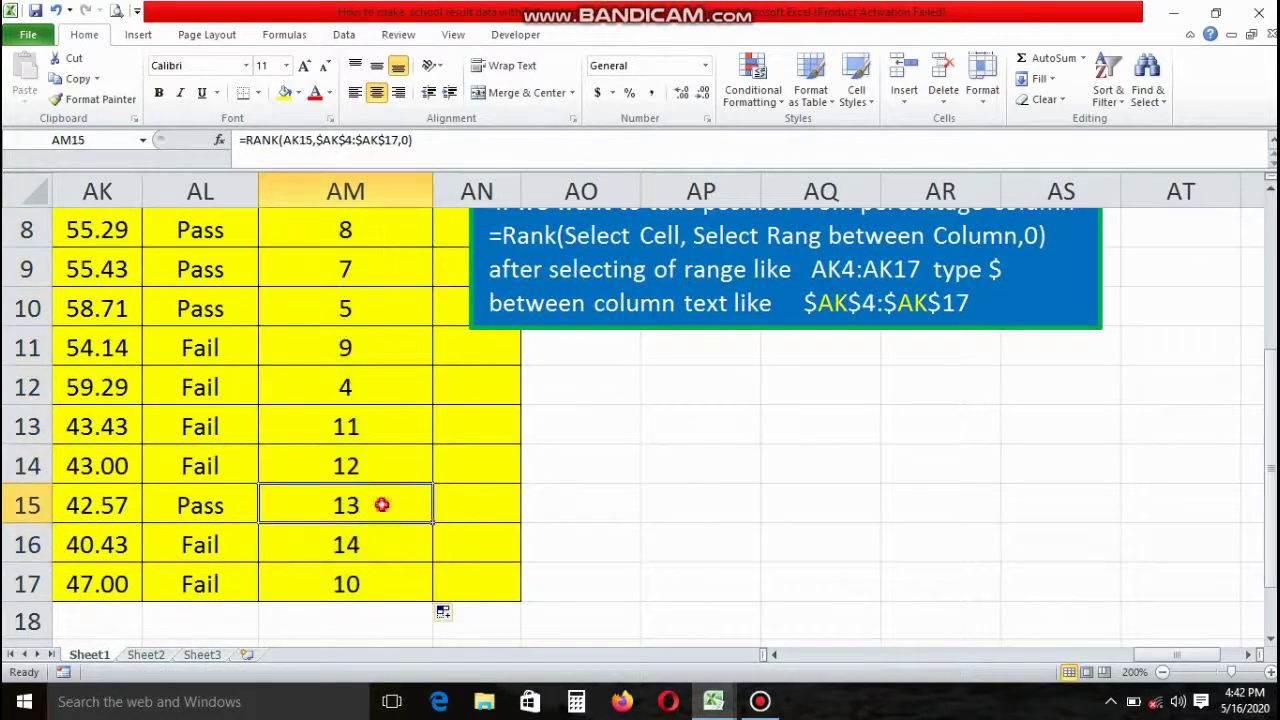
scroll(372, 490, "up", 3)
left_click(367, 457)
left_click(108, 422)
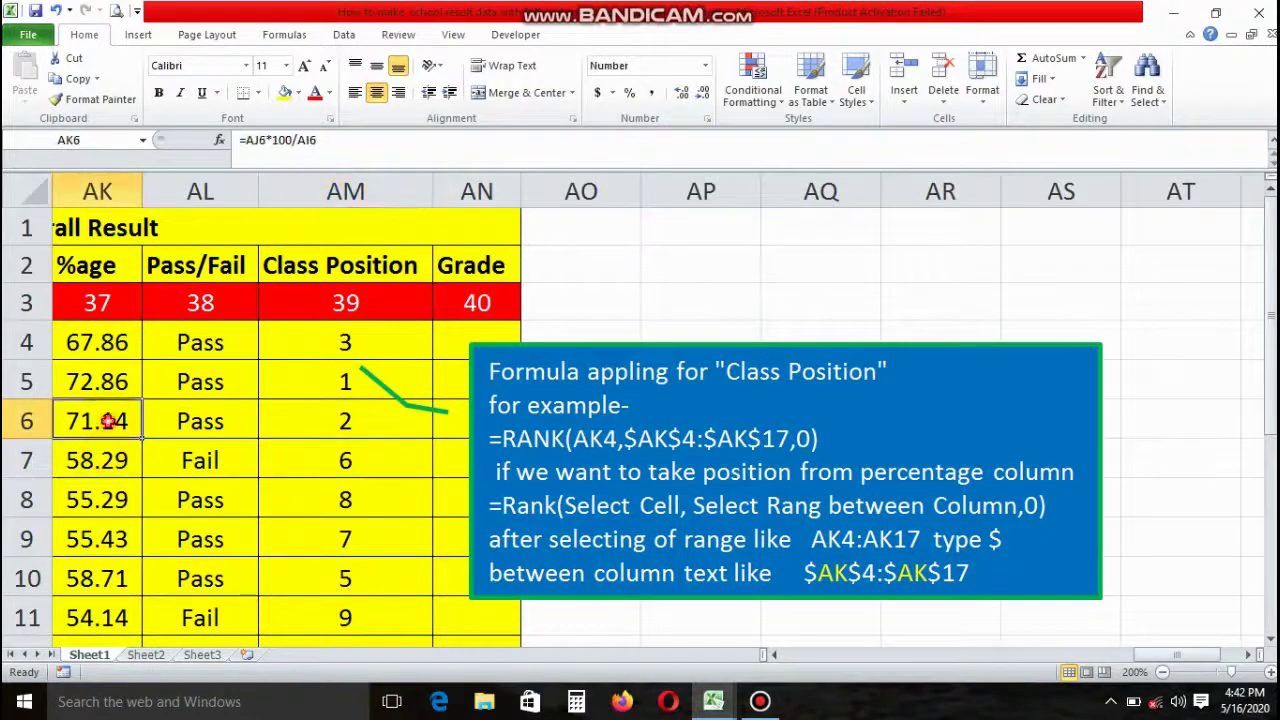
left_click(110, 392)
left_click(348, 378)
left_click(366, 333)
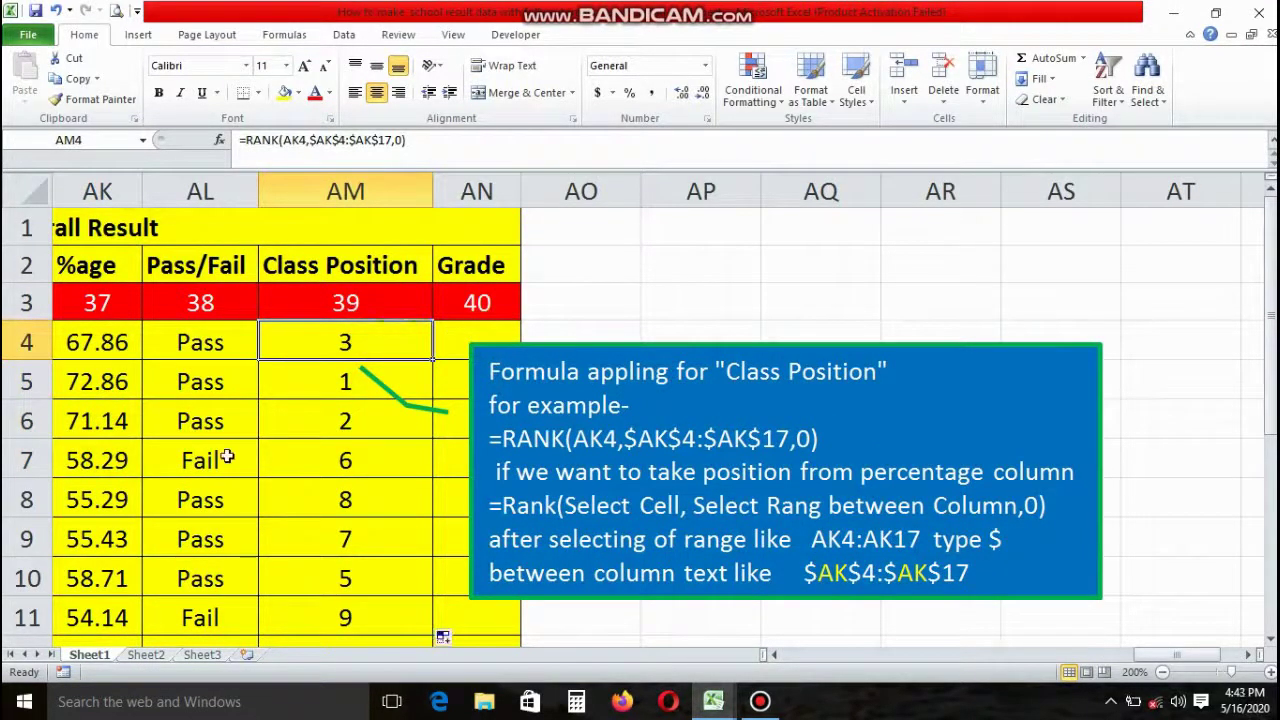
left_click_drag(550, 345, 677, 347)
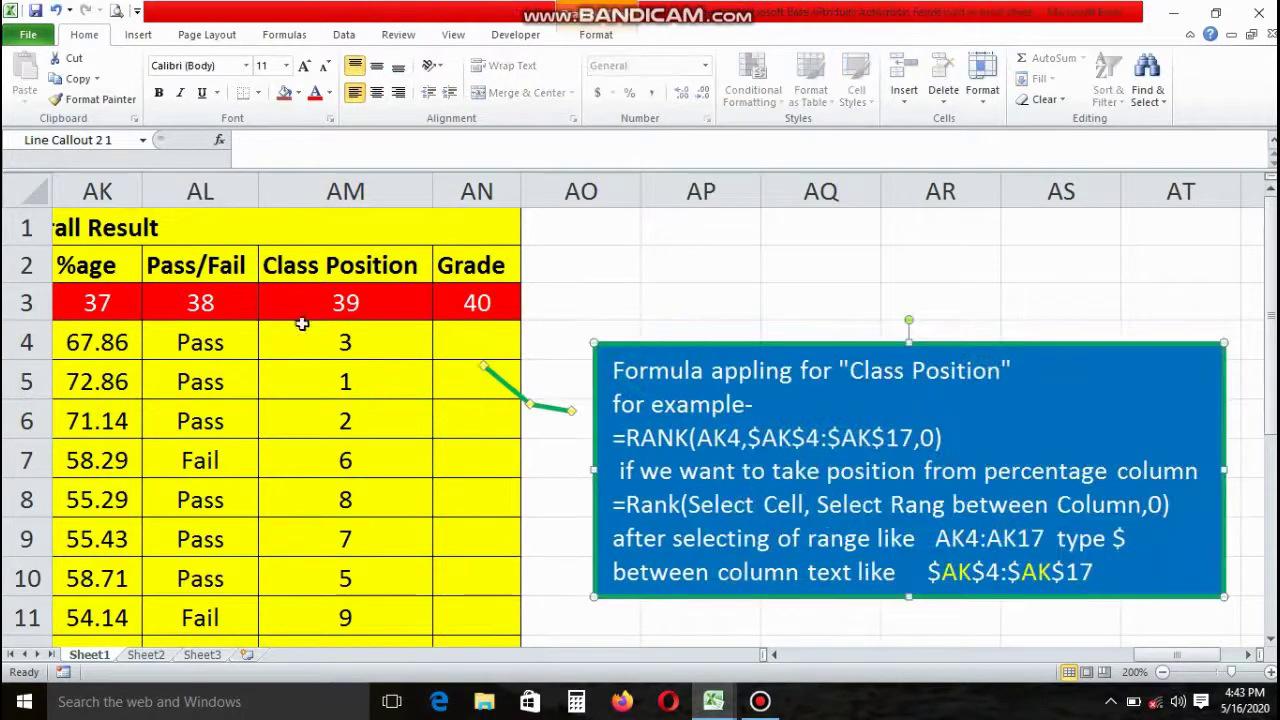
left_click(464, 344)
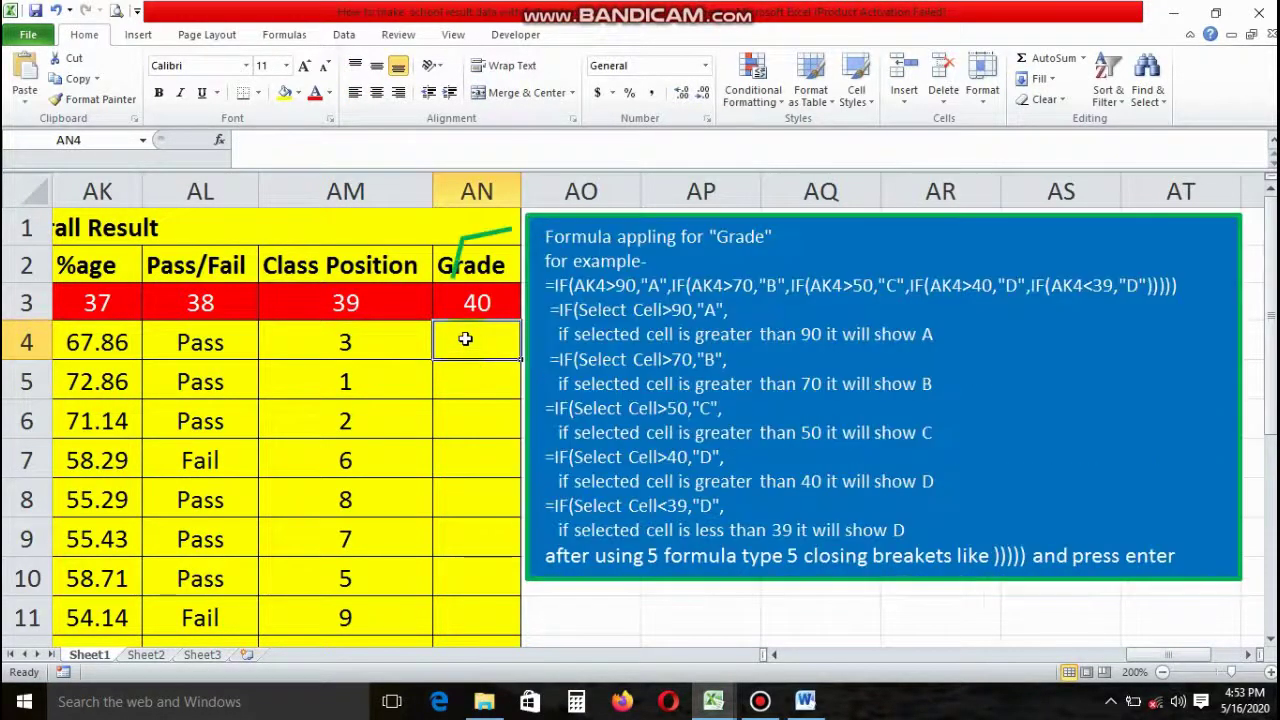
Step: Enter a nested IF in AN4 grading AK4 as A (>90), B (>70), C (>50), D
type("=")
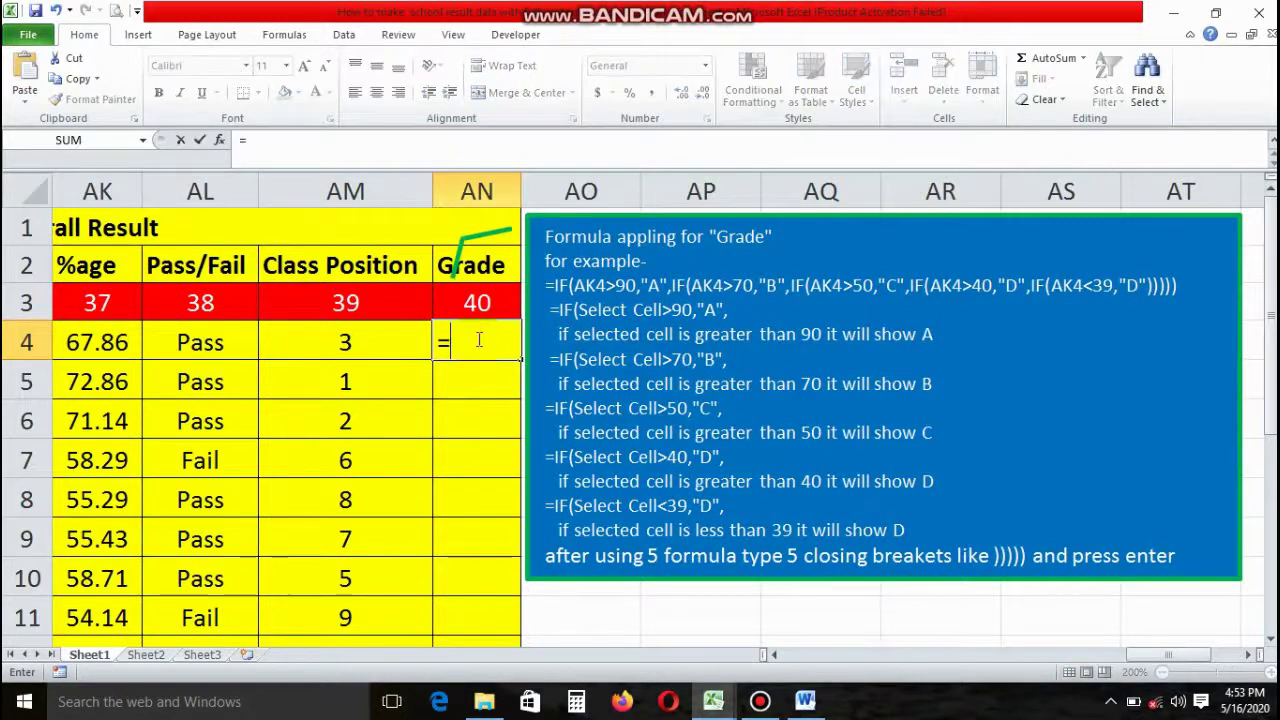
type("if")
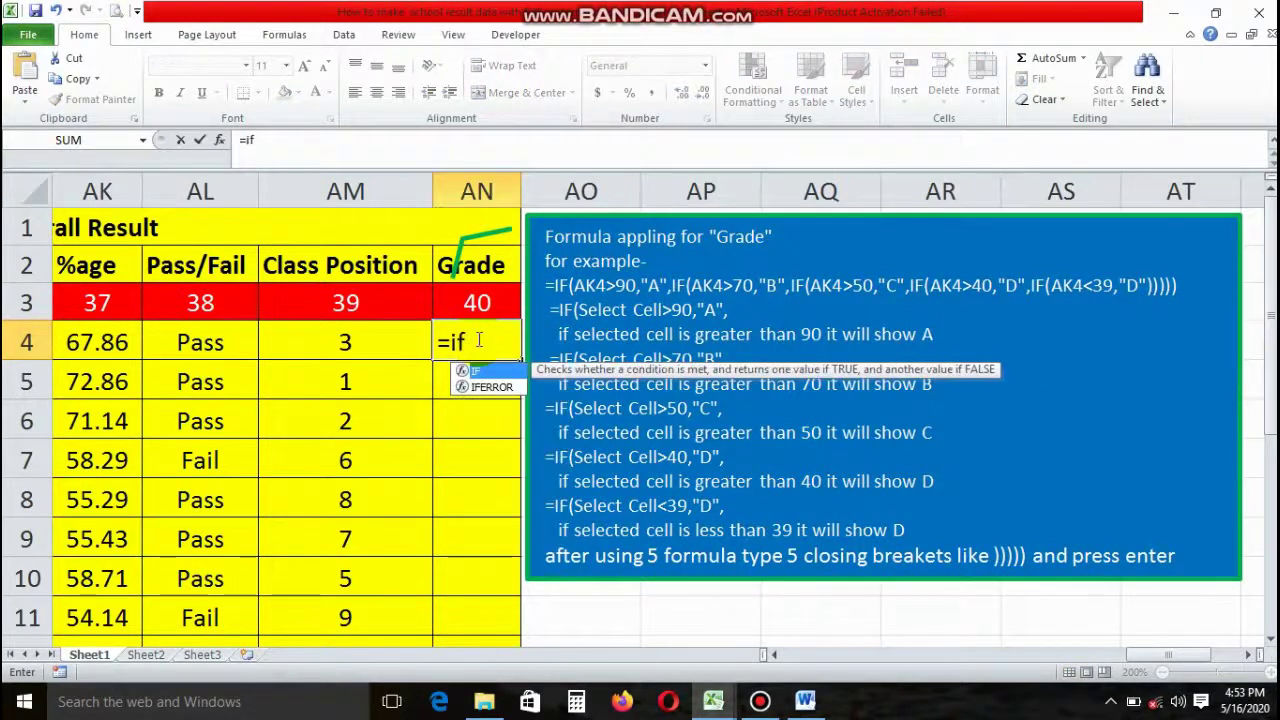
type("(")
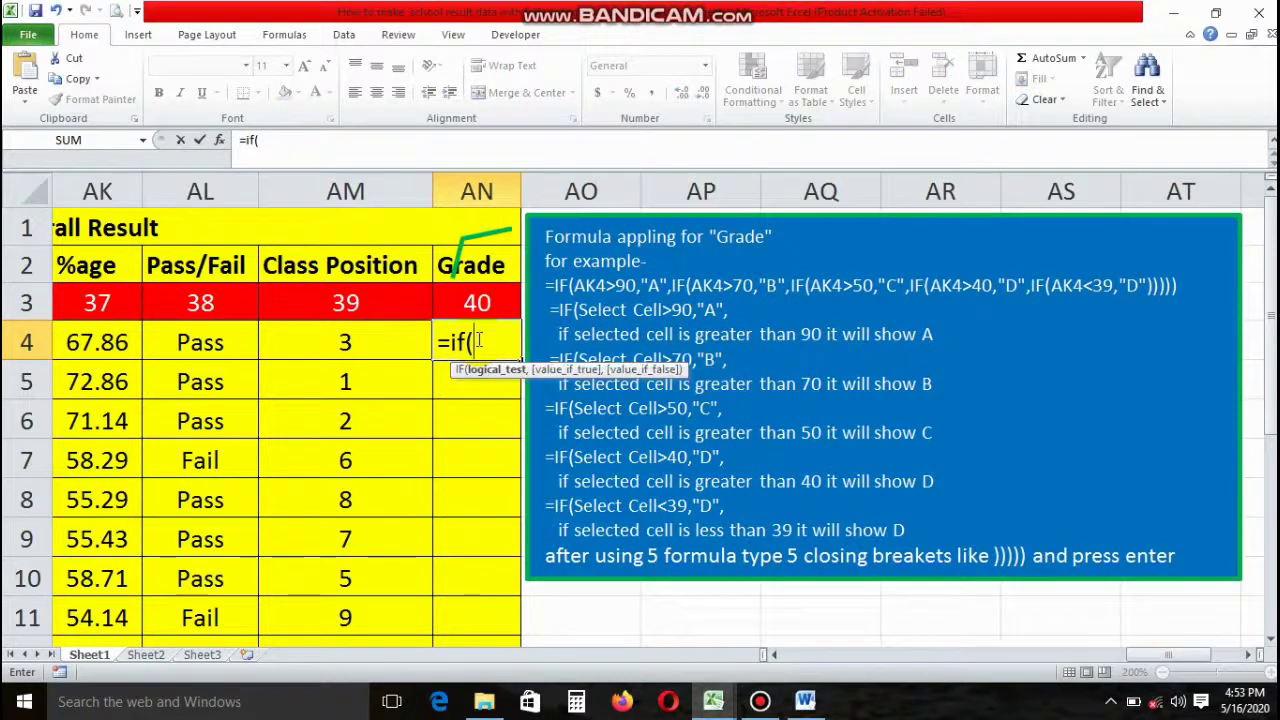
left_click(95, 340)
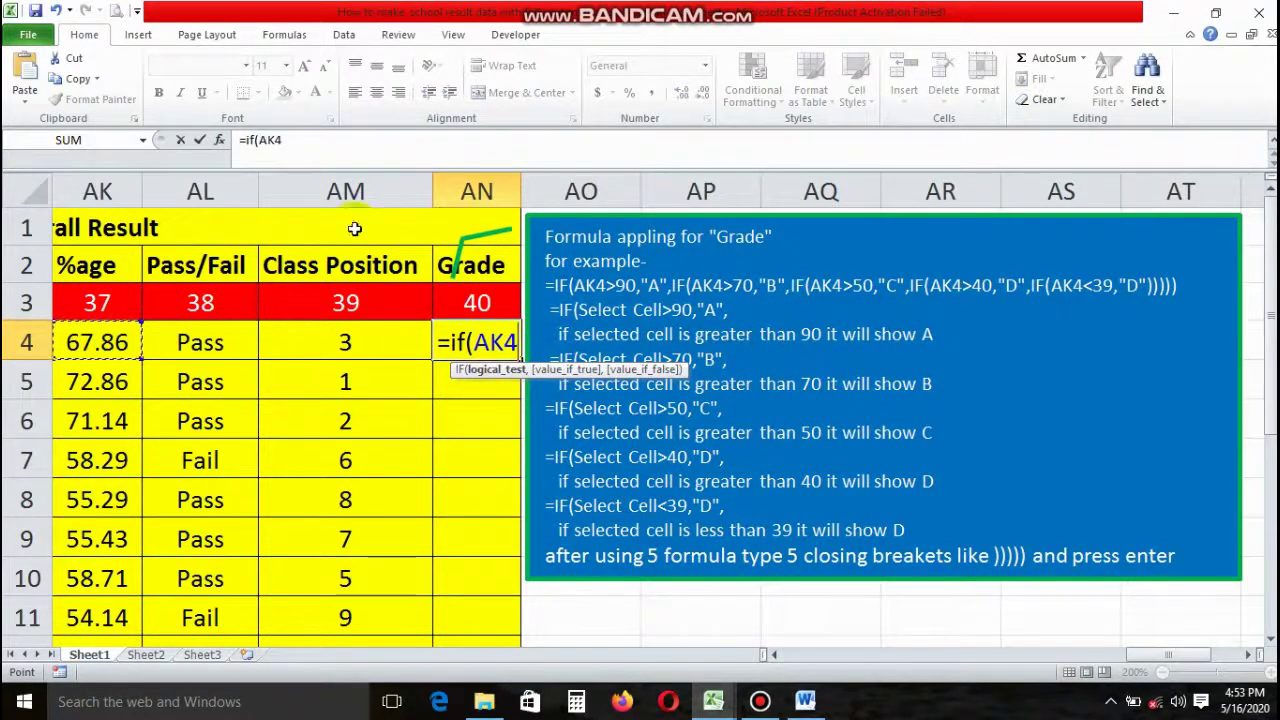
left_click(287, 143)
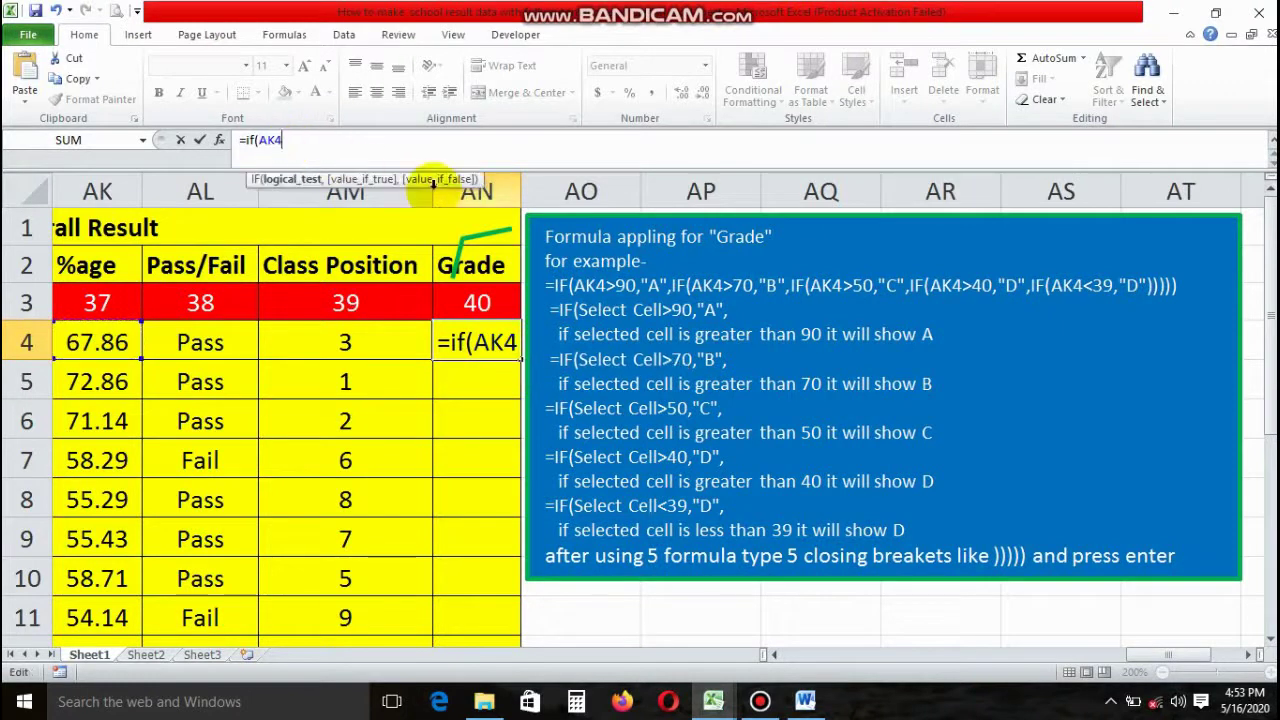
type(">9")
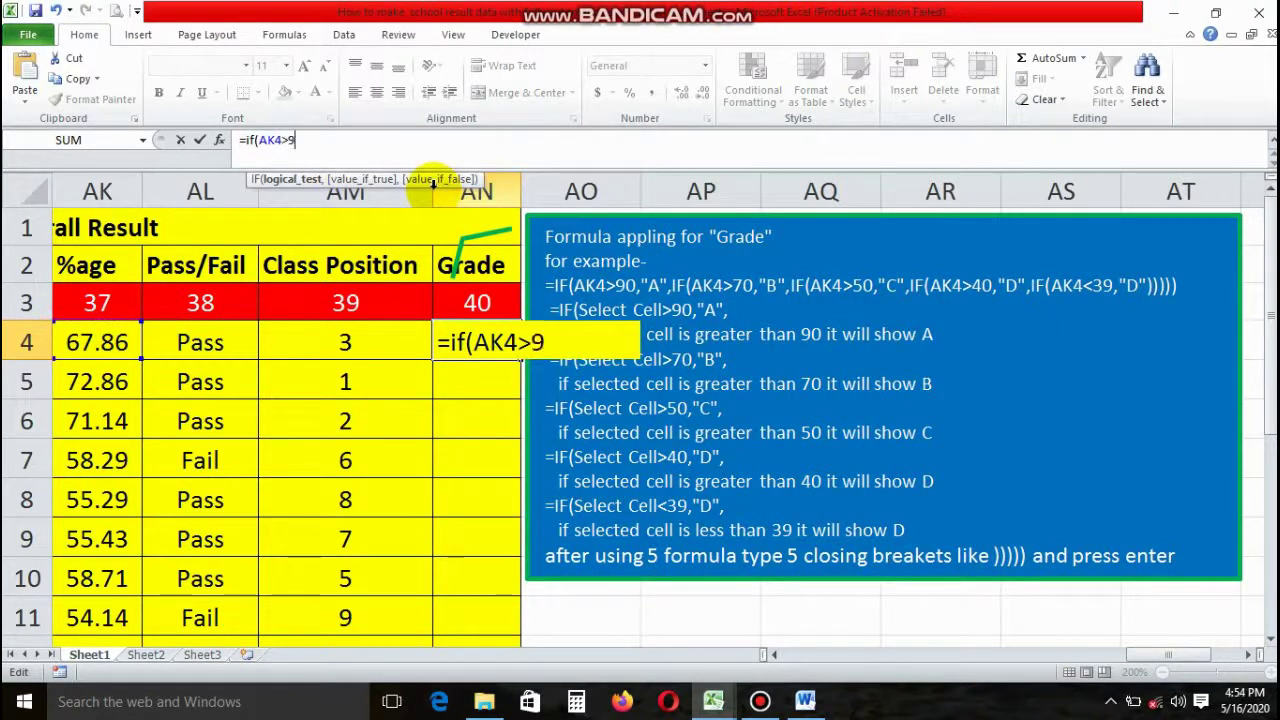
type("0,\"A\",")
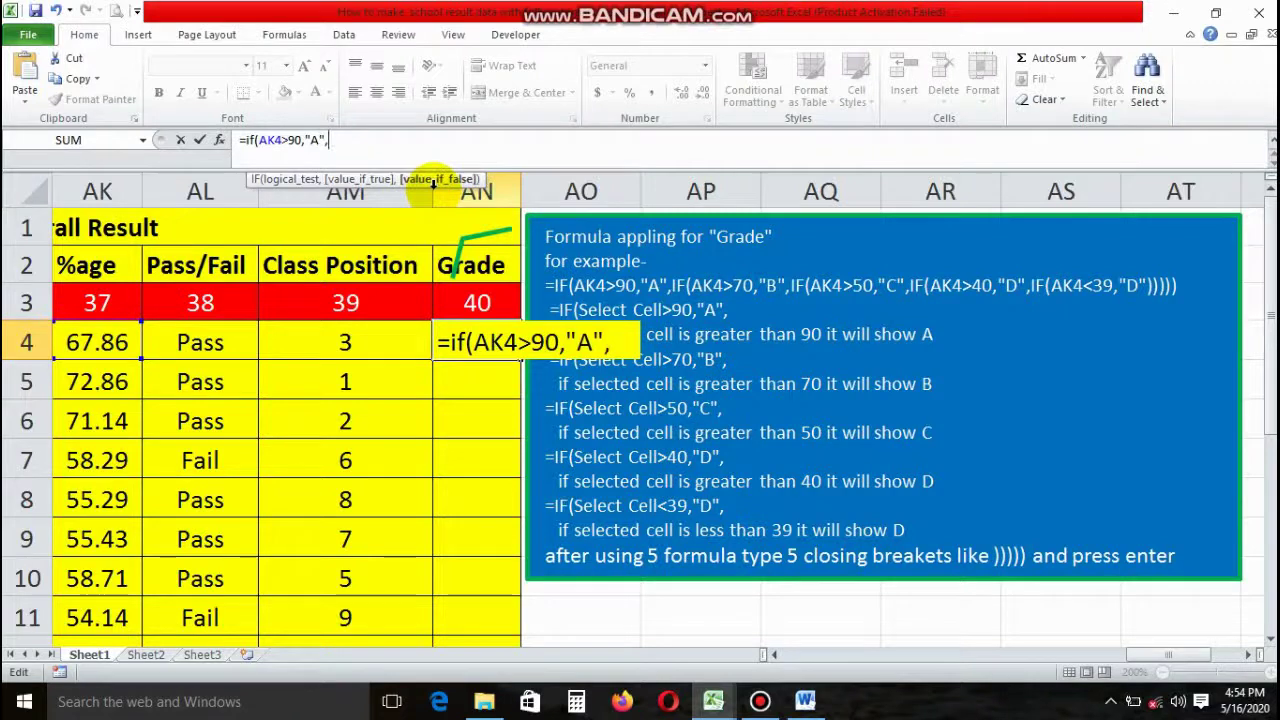
type("If")
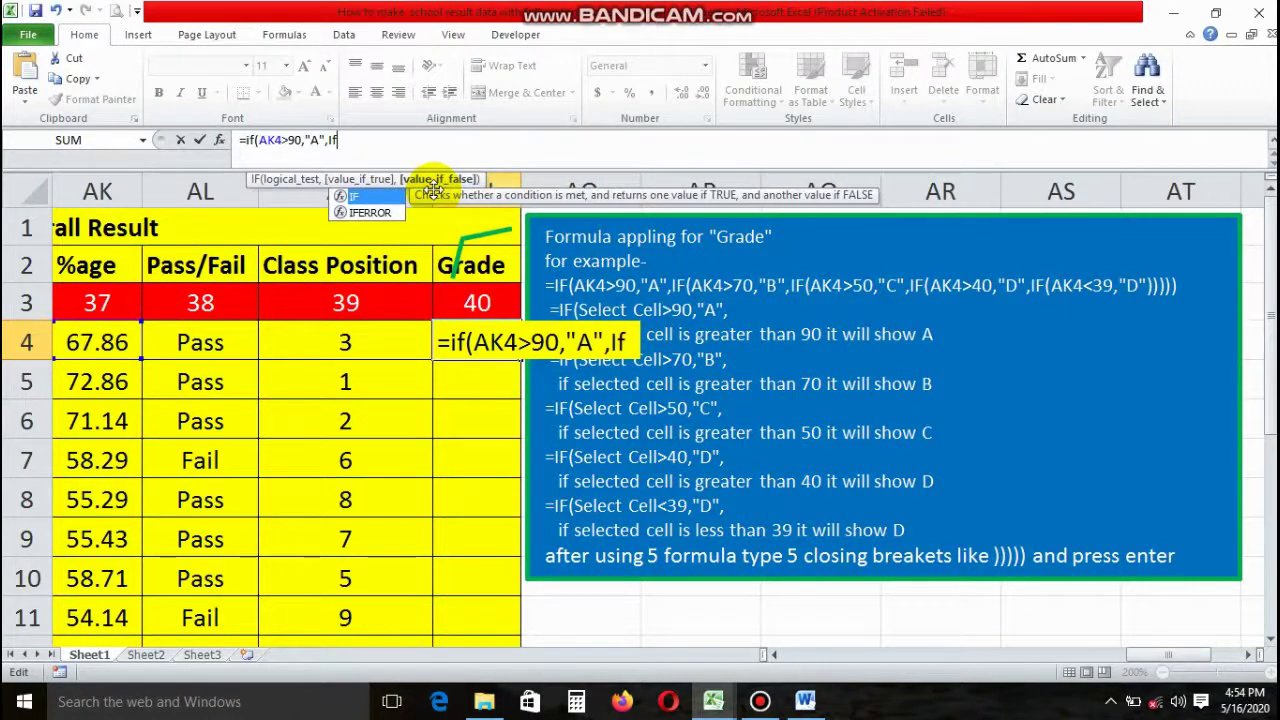
type("(")
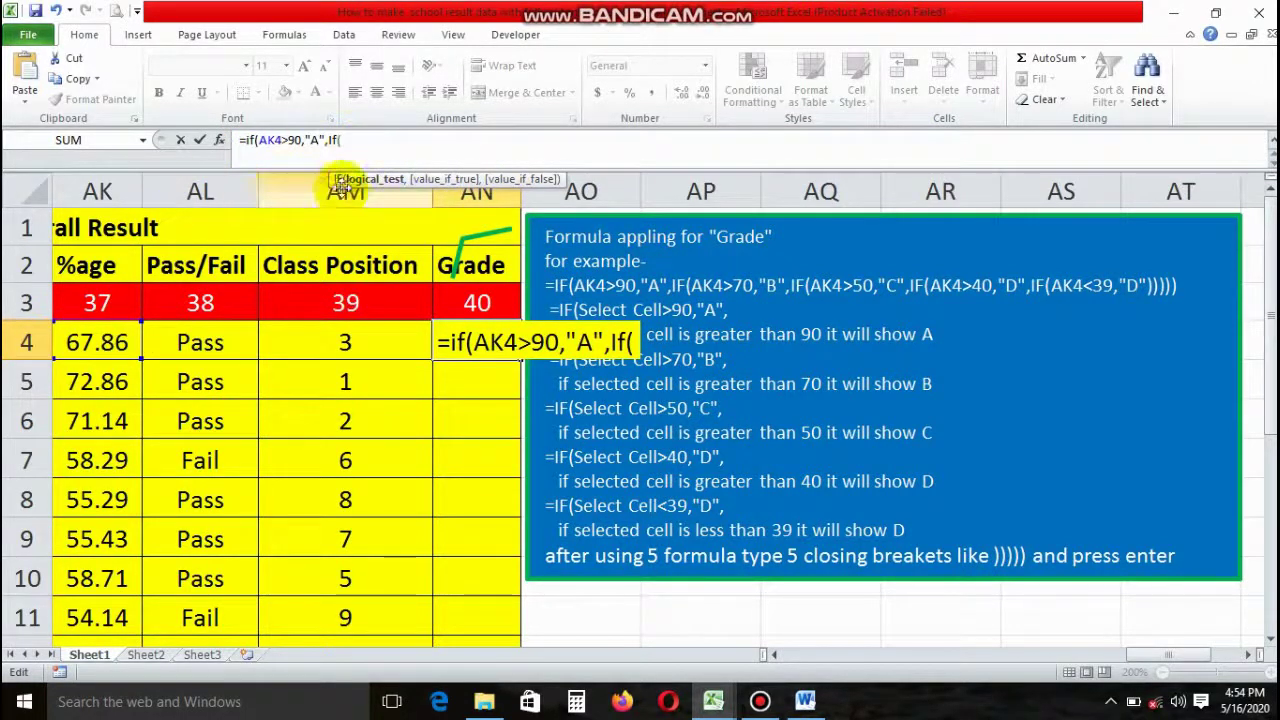
type("AK4>")
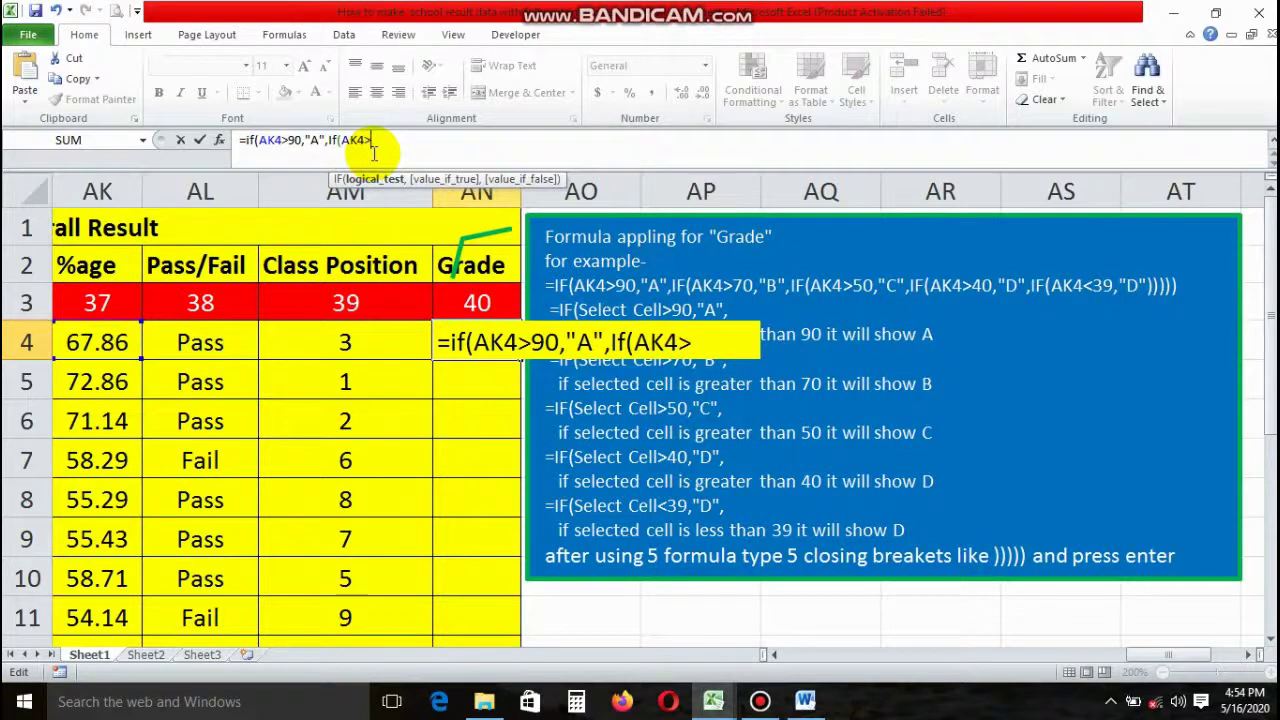
type("70")
type(",\"")
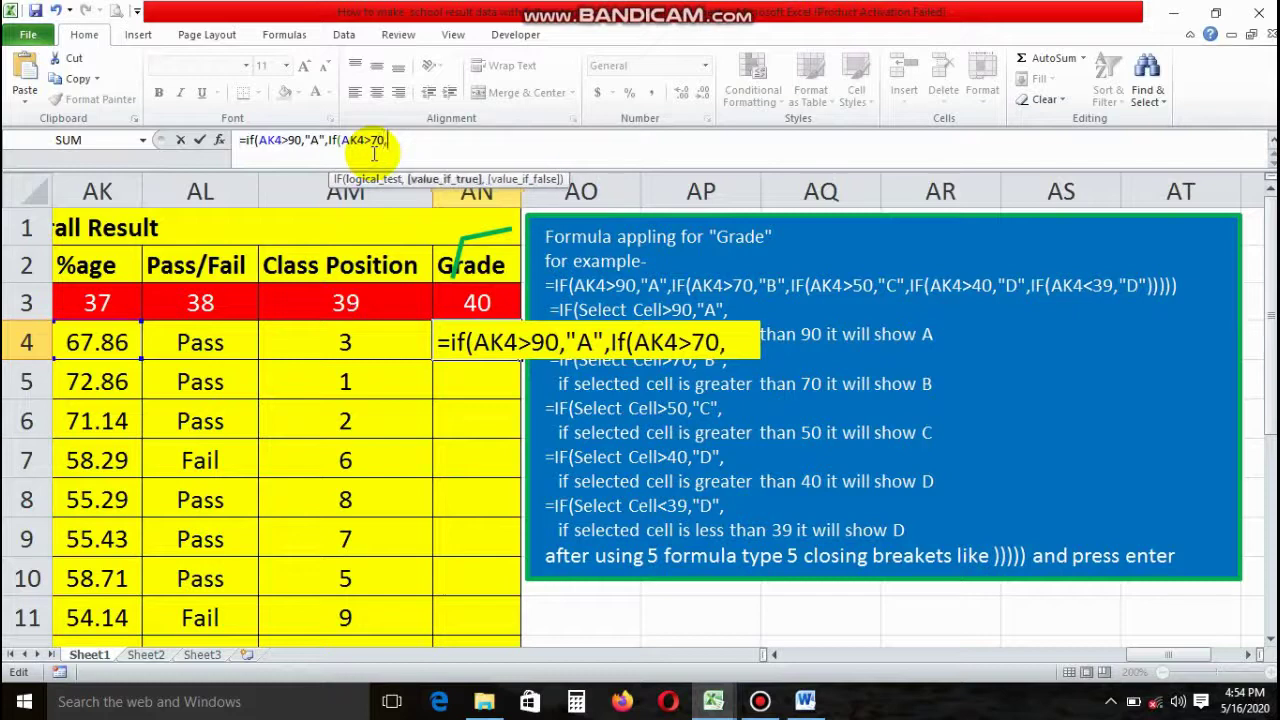
type("B")
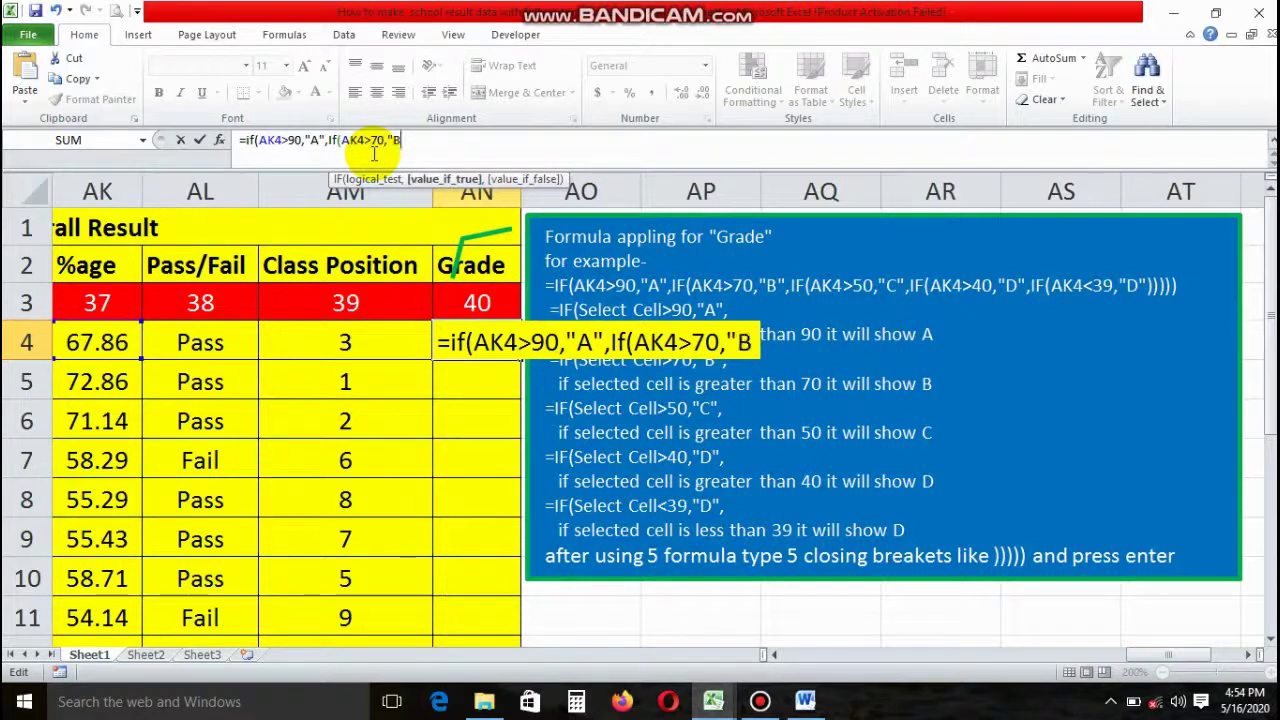
type("\"")
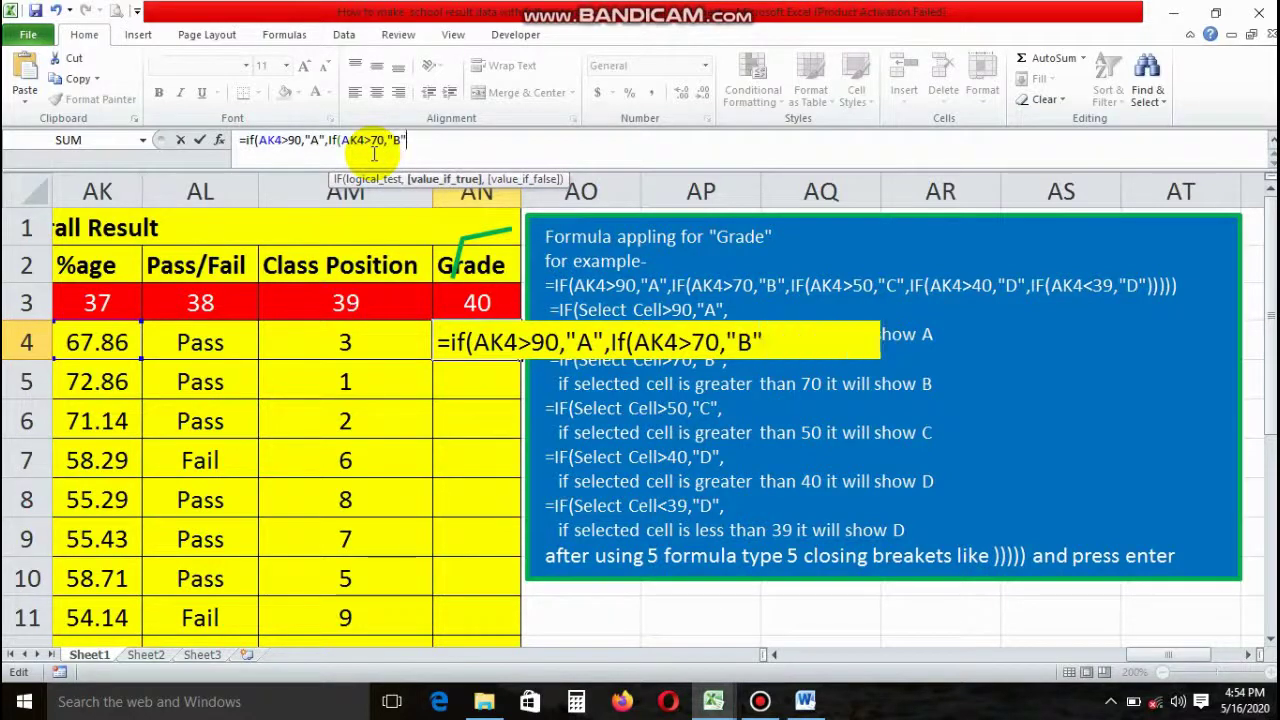
type(",If")
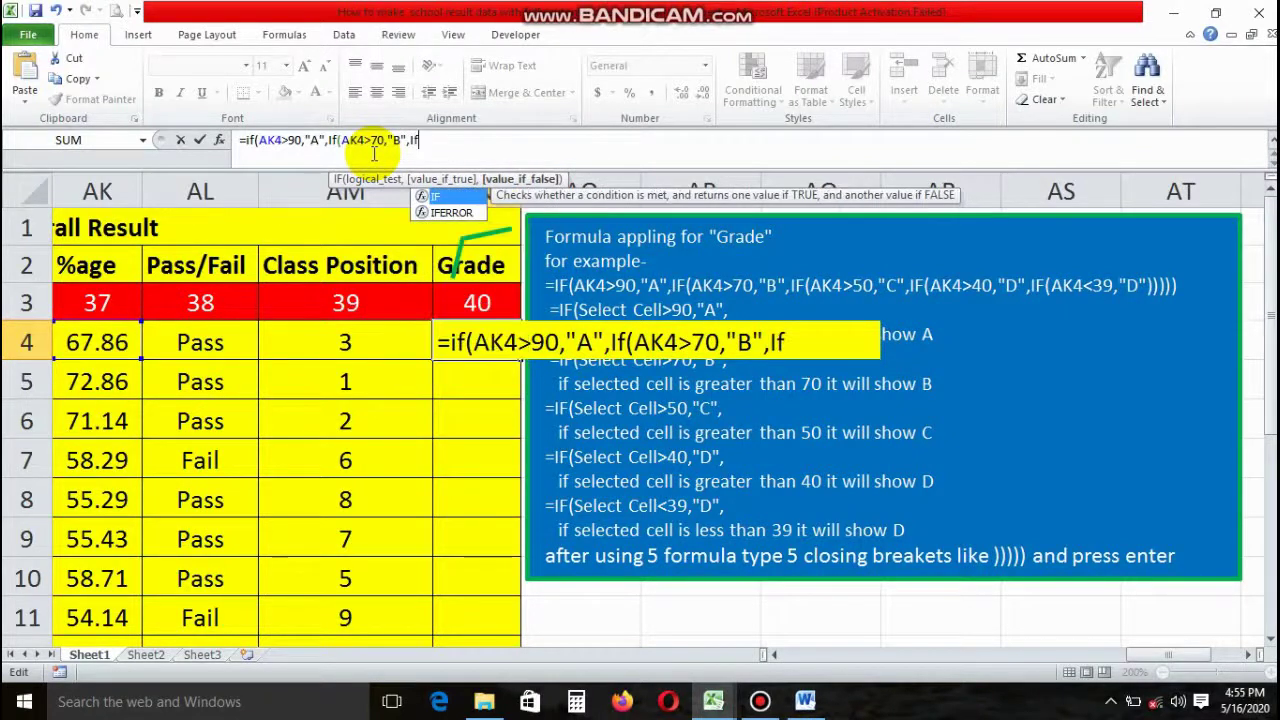
type("(")
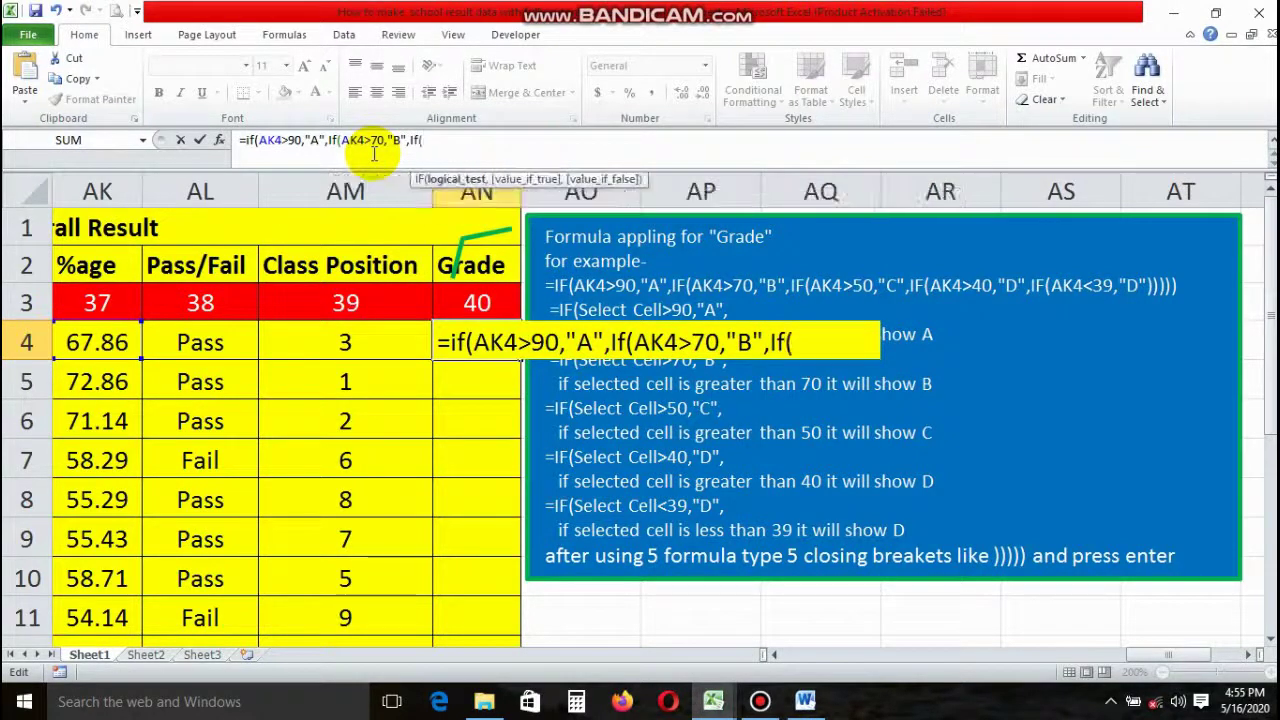
type("AK4>5")
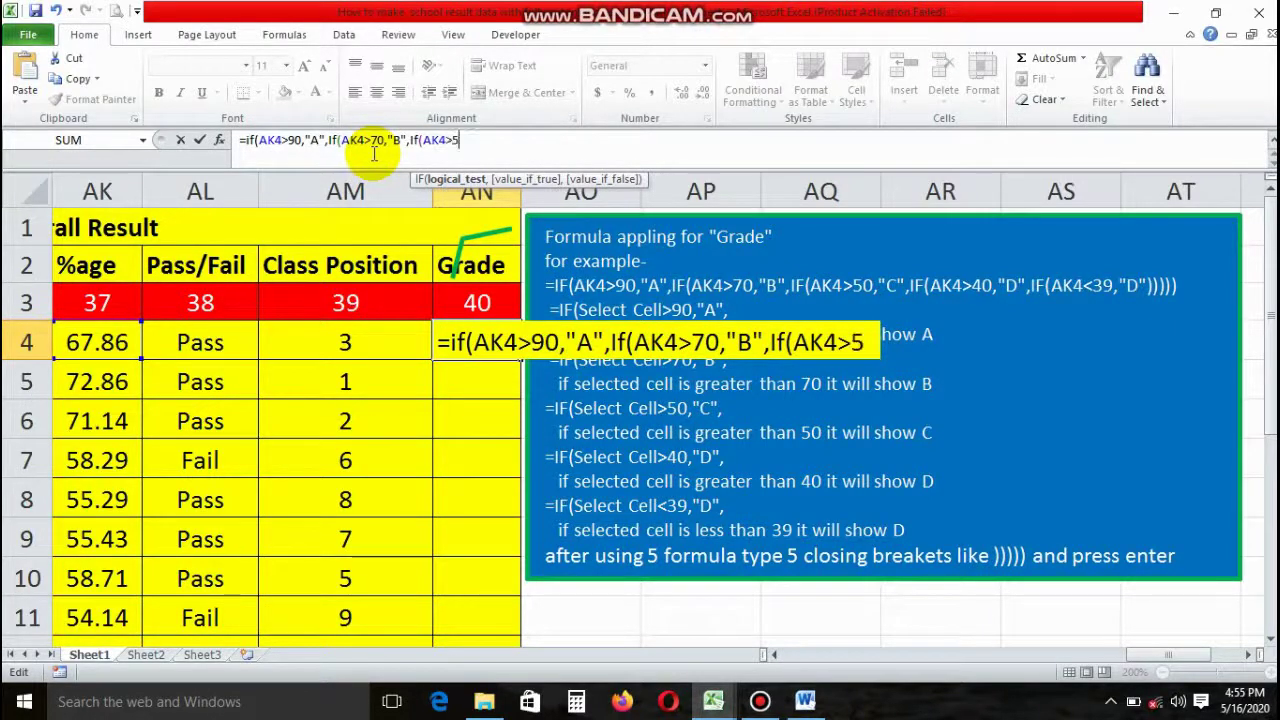
type("0")
type(",\"")
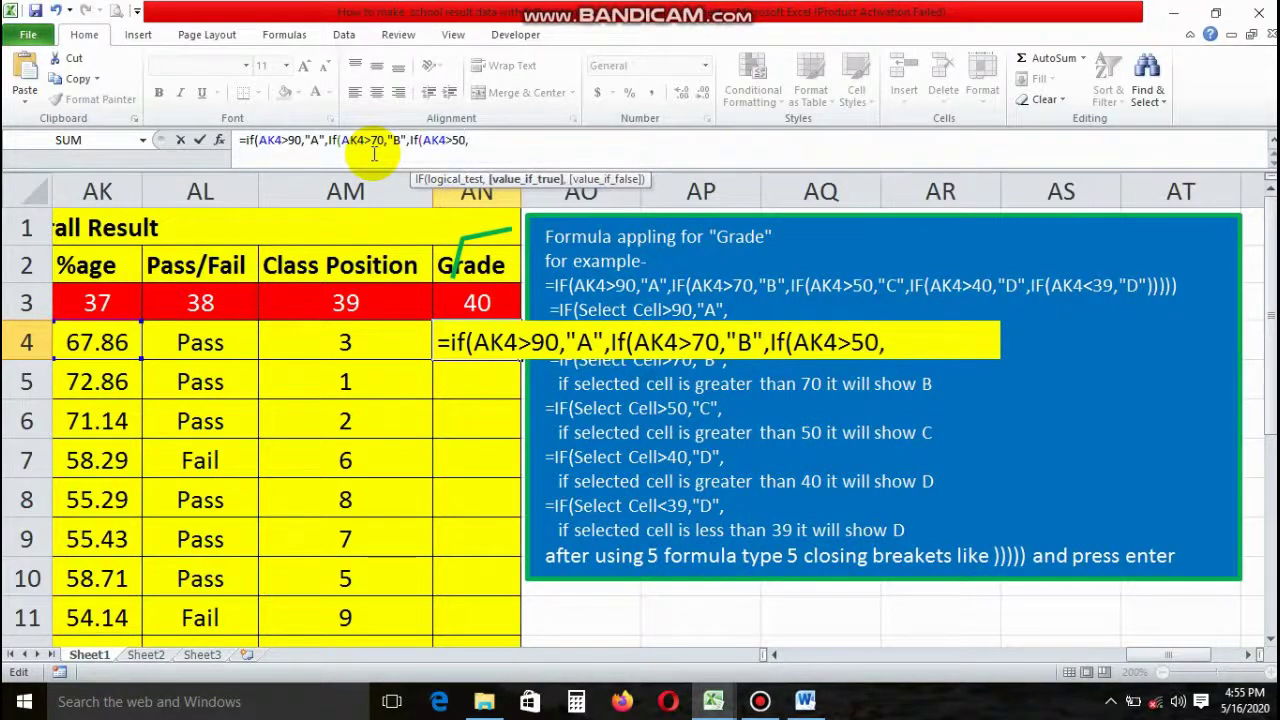
type("C")
type("\",")
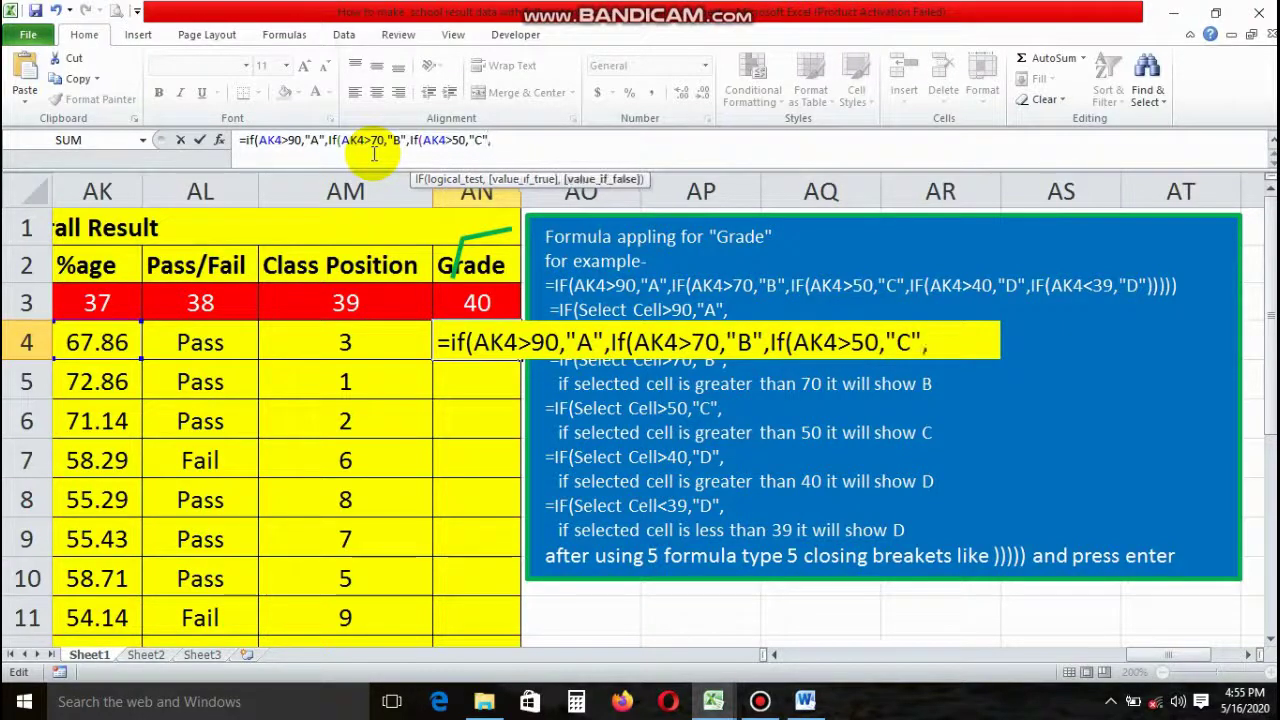
type("If")
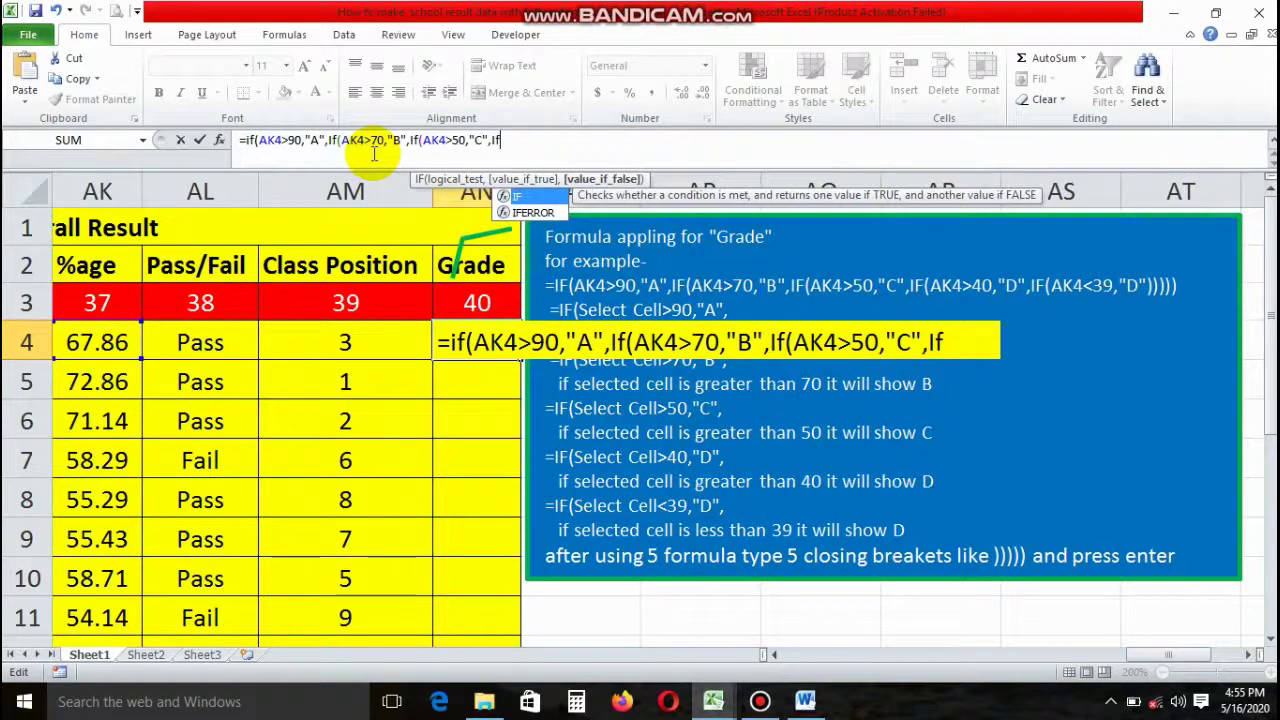
type("(AK4")
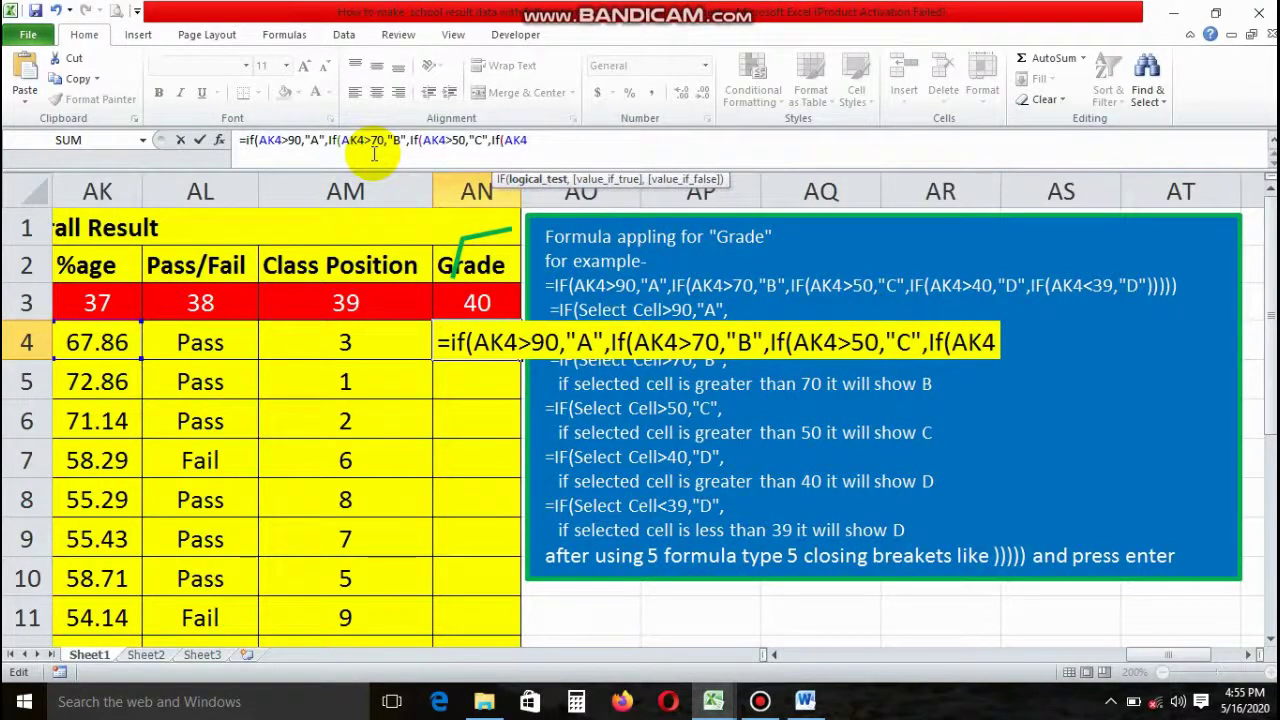
type(",")
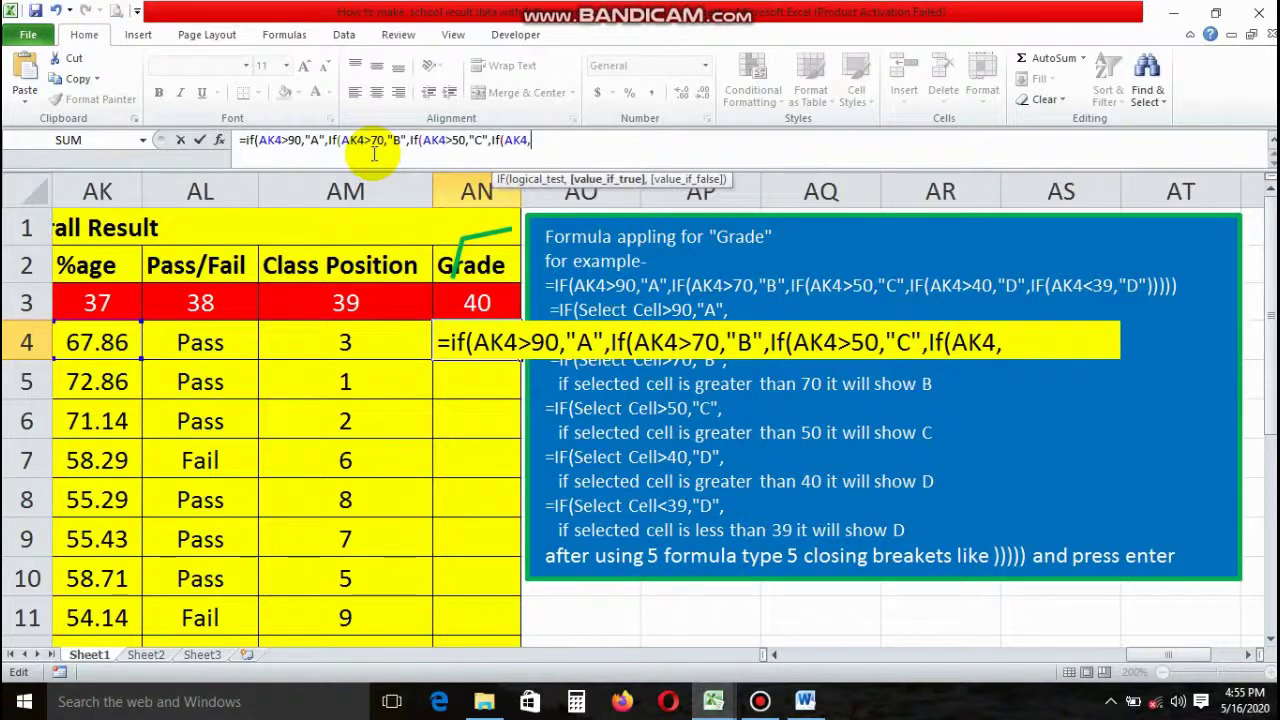
key("BackSpace")
type(">40")
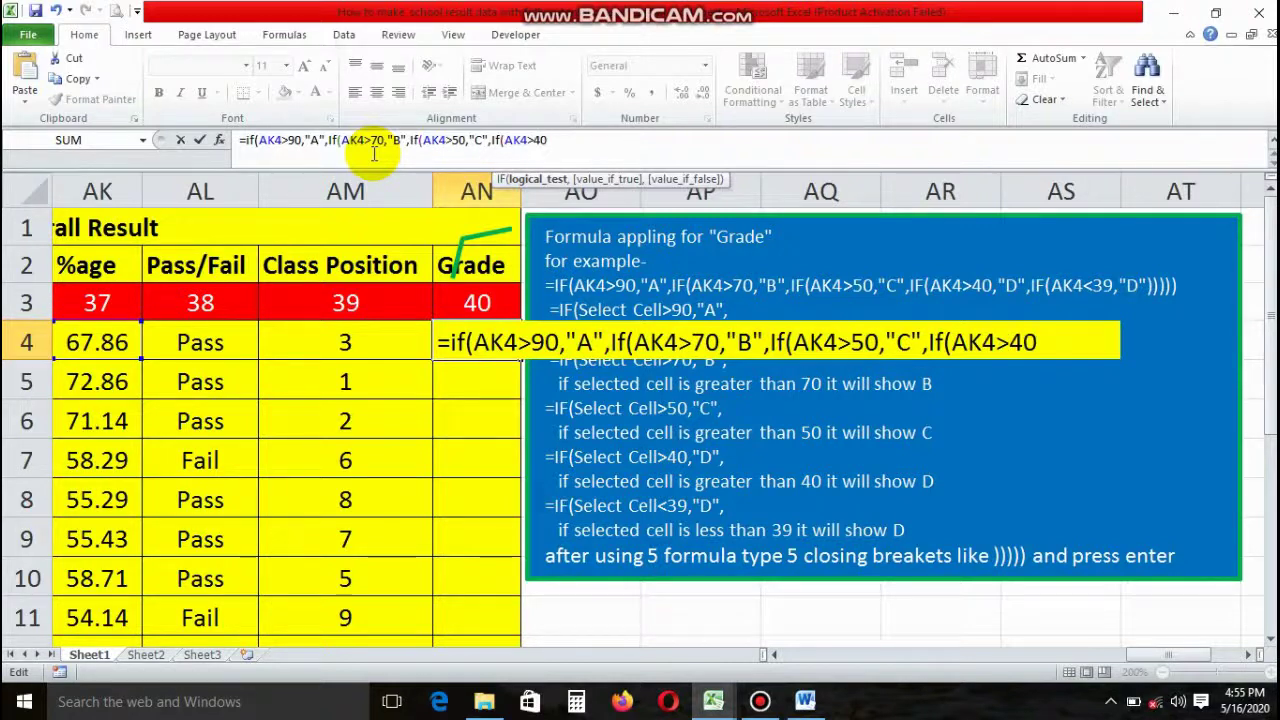
type(",\"A\"")
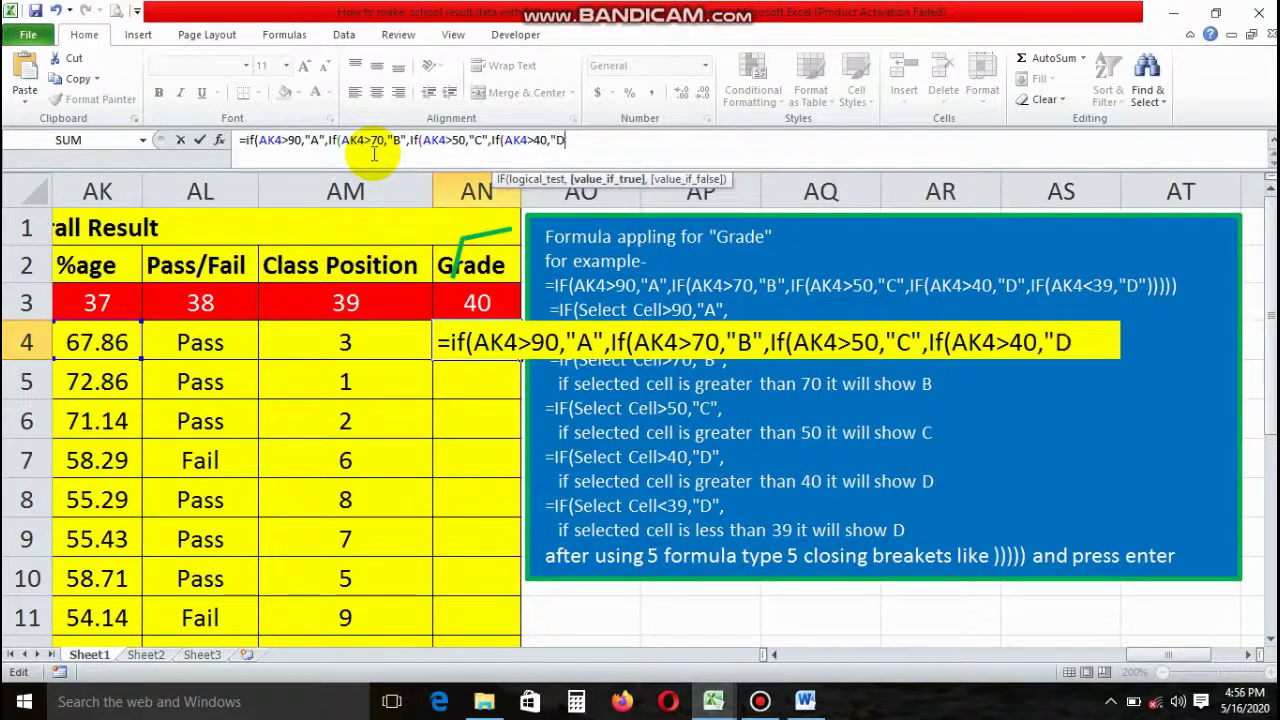
type(",I")
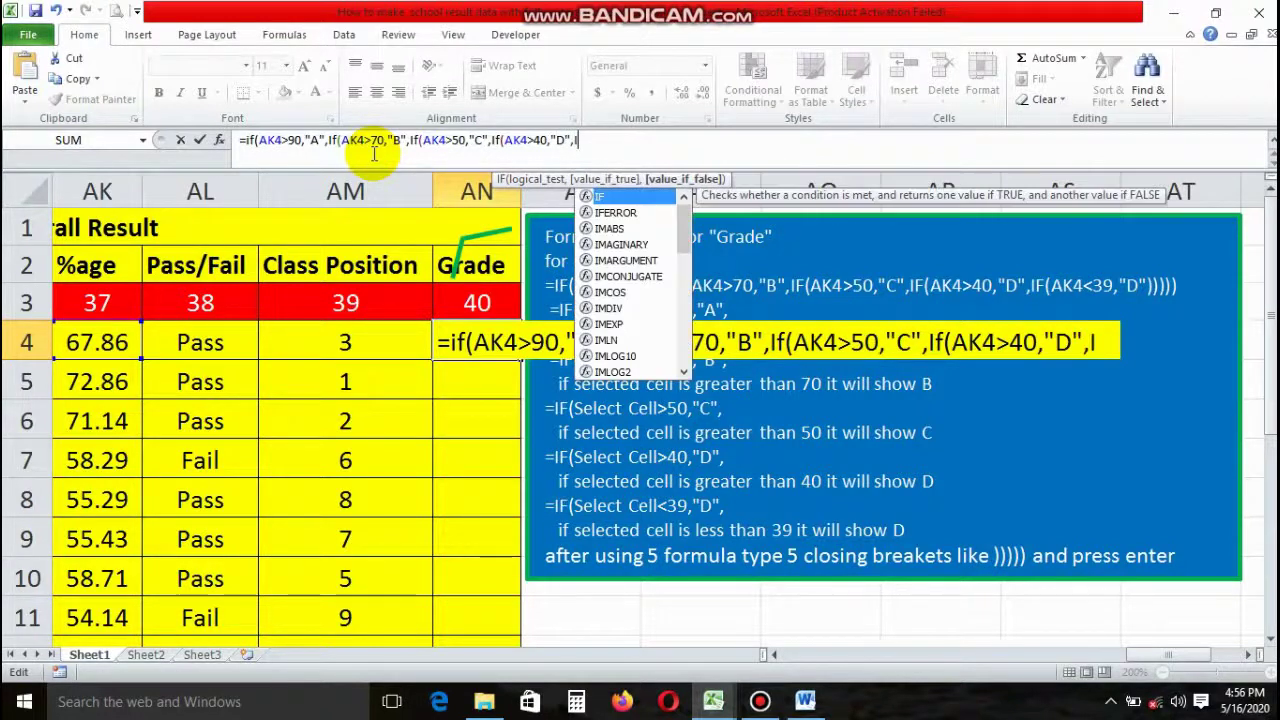
type("f(A")
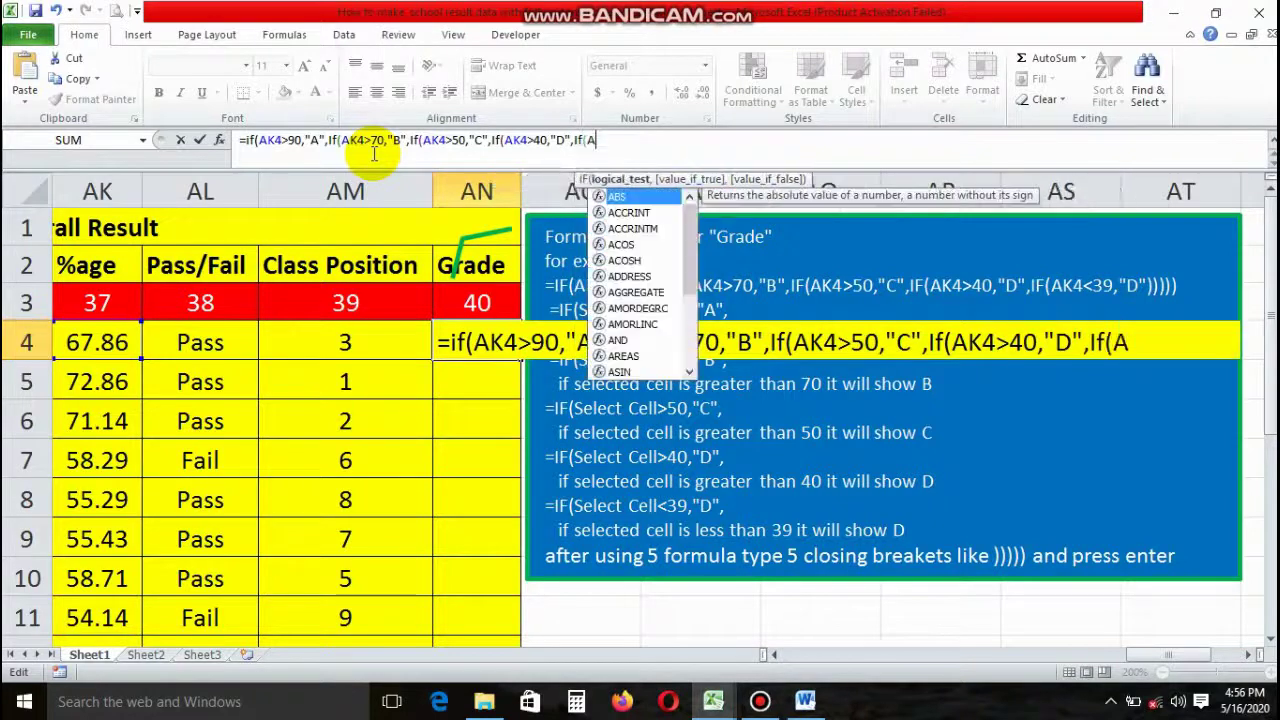
type("K4<39")
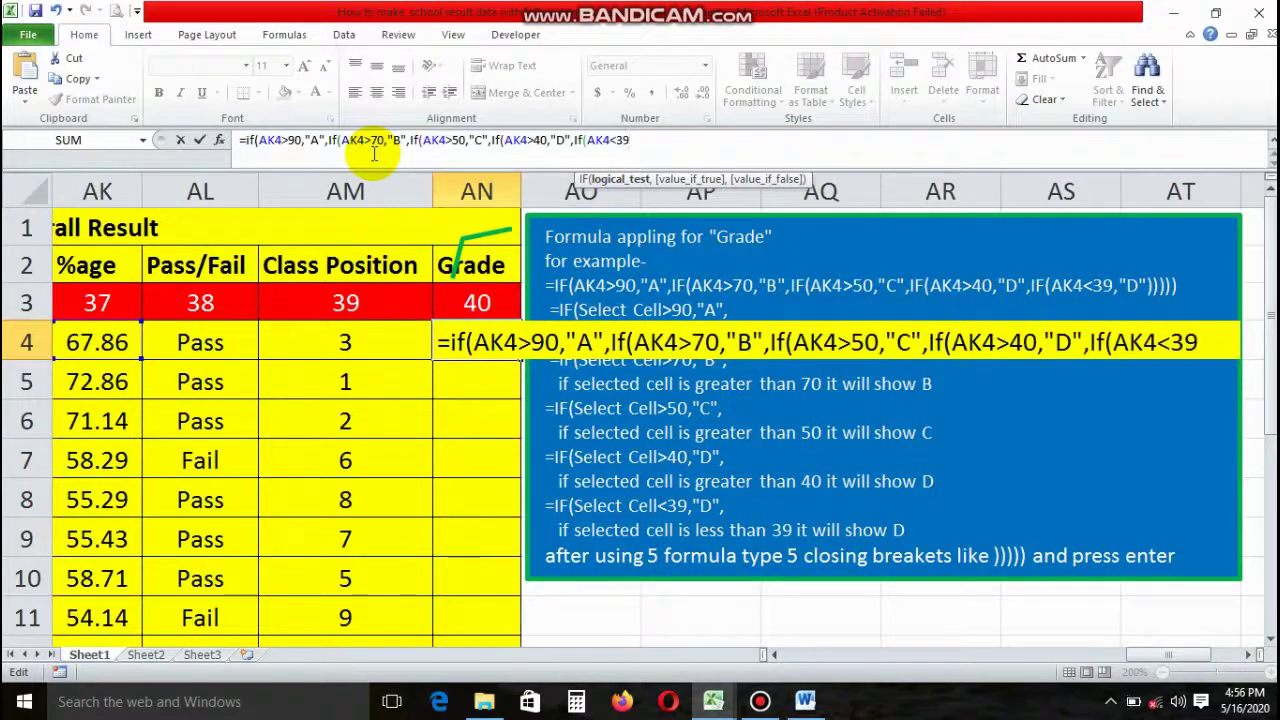
type(",")
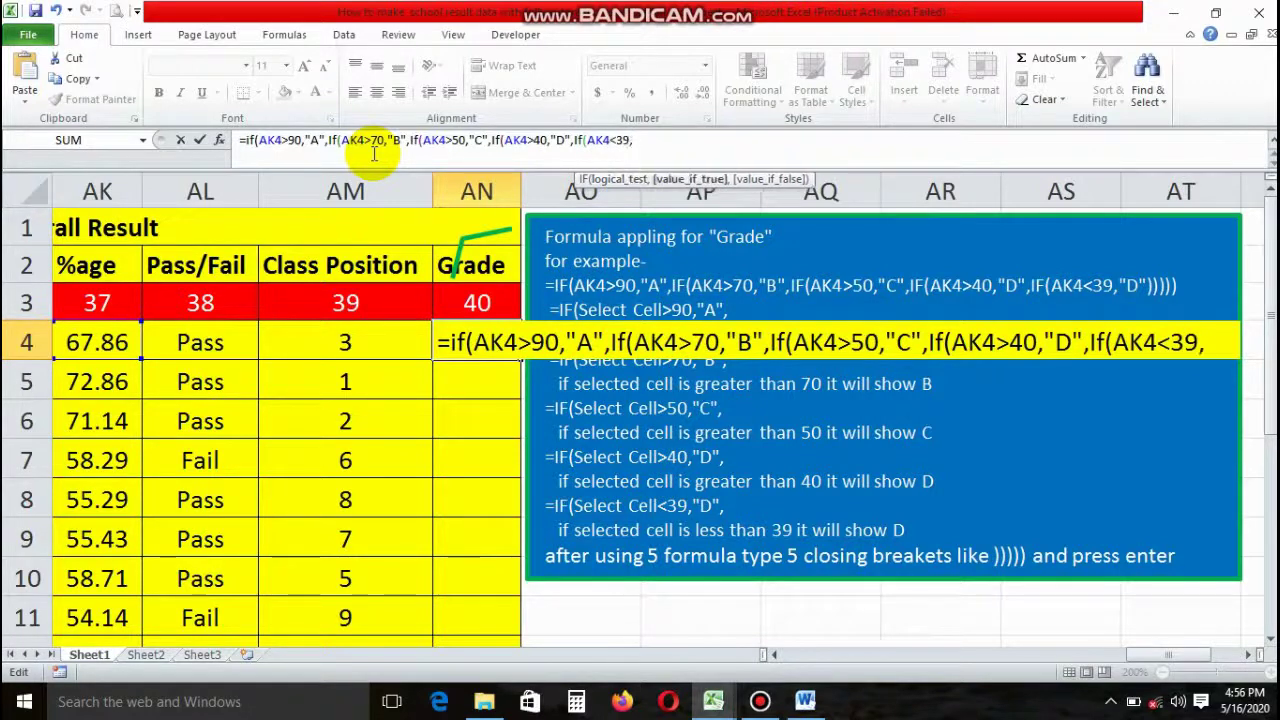
type("D")
type("\"D")
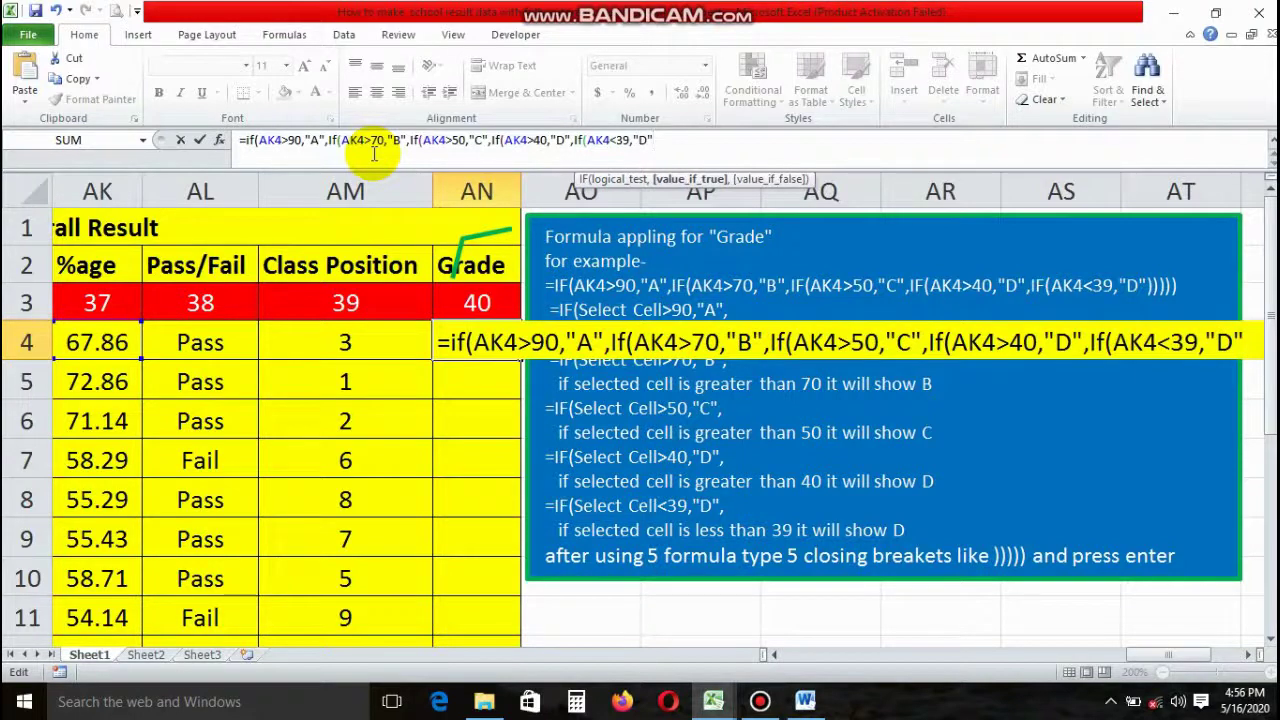
type(",")
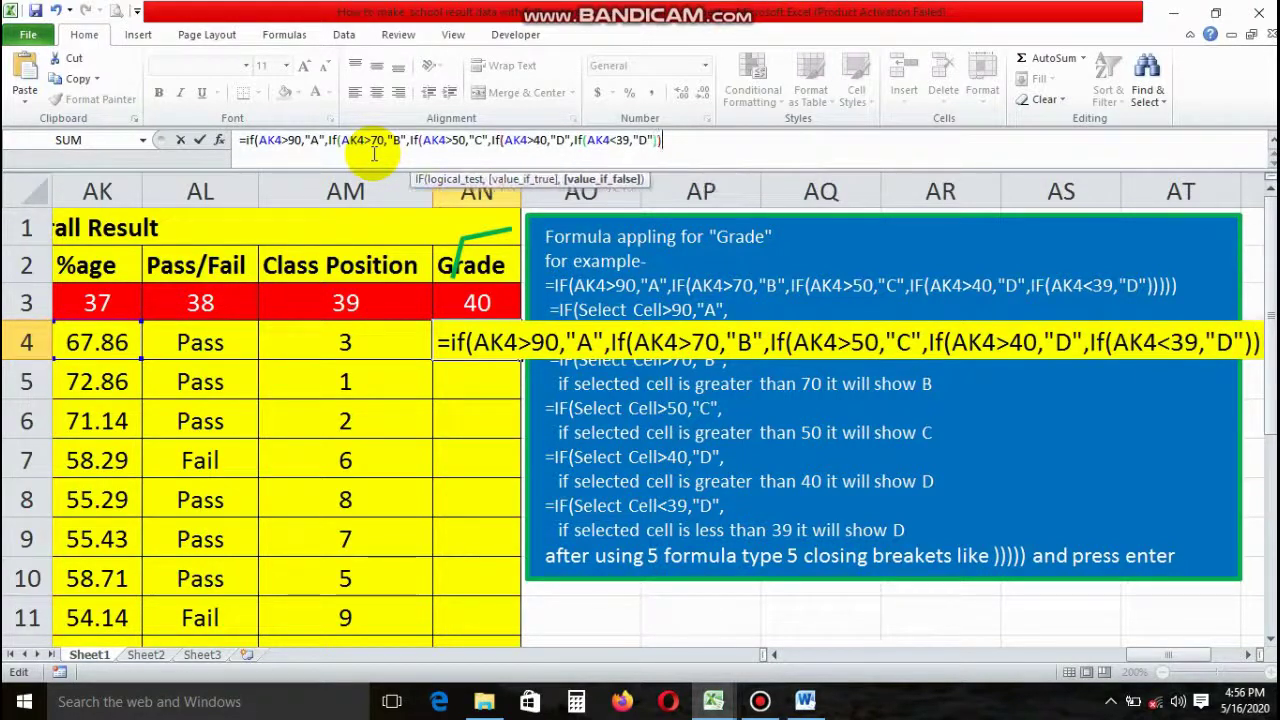
type(")")
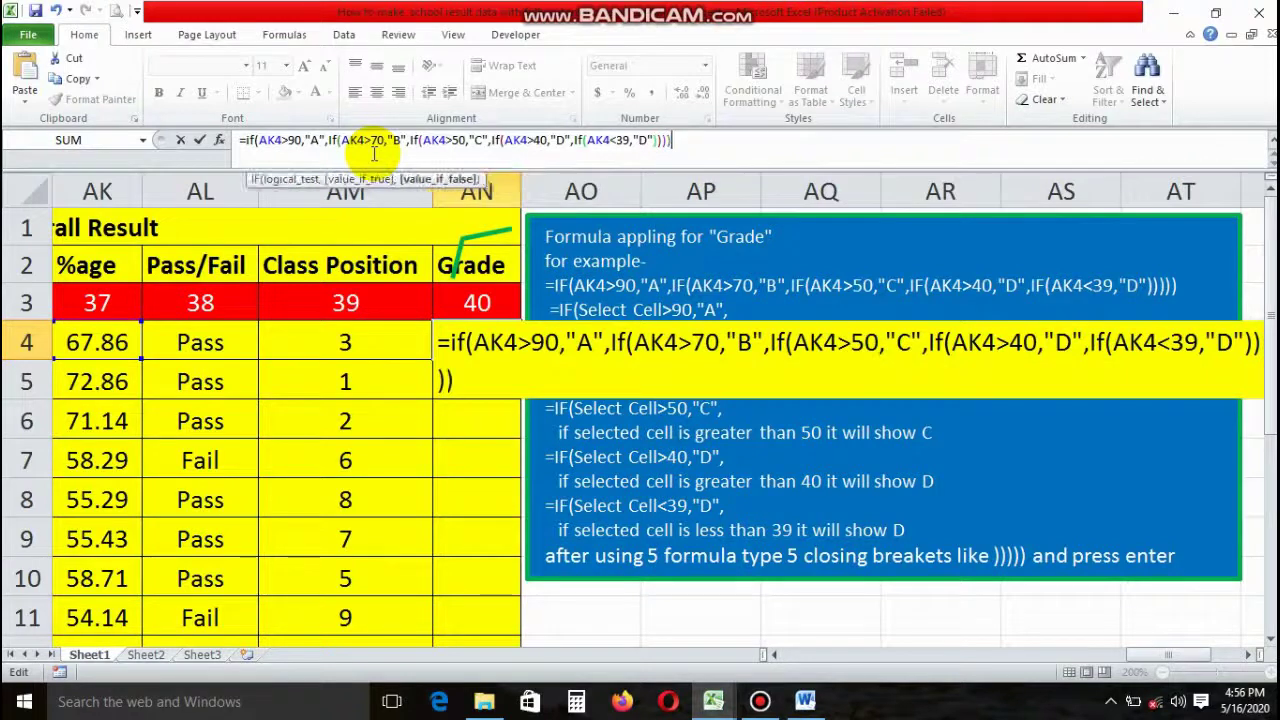
type(")")
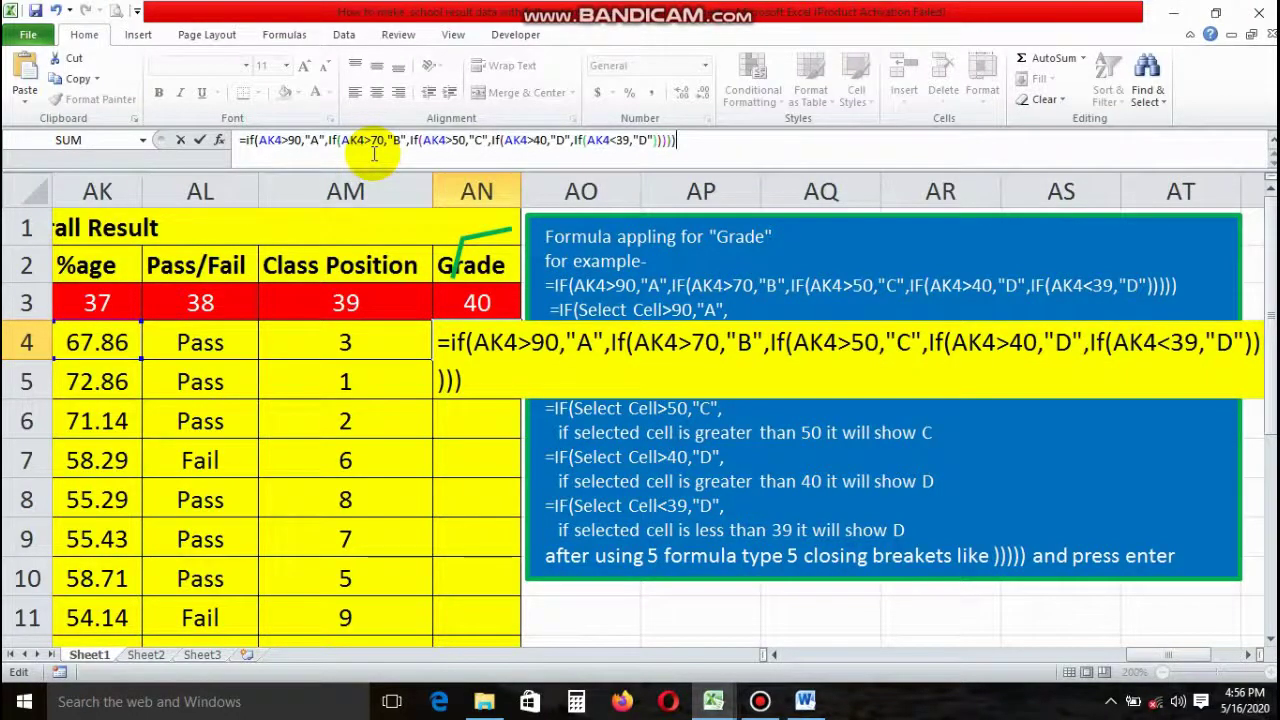
key("Return")
key("Up")
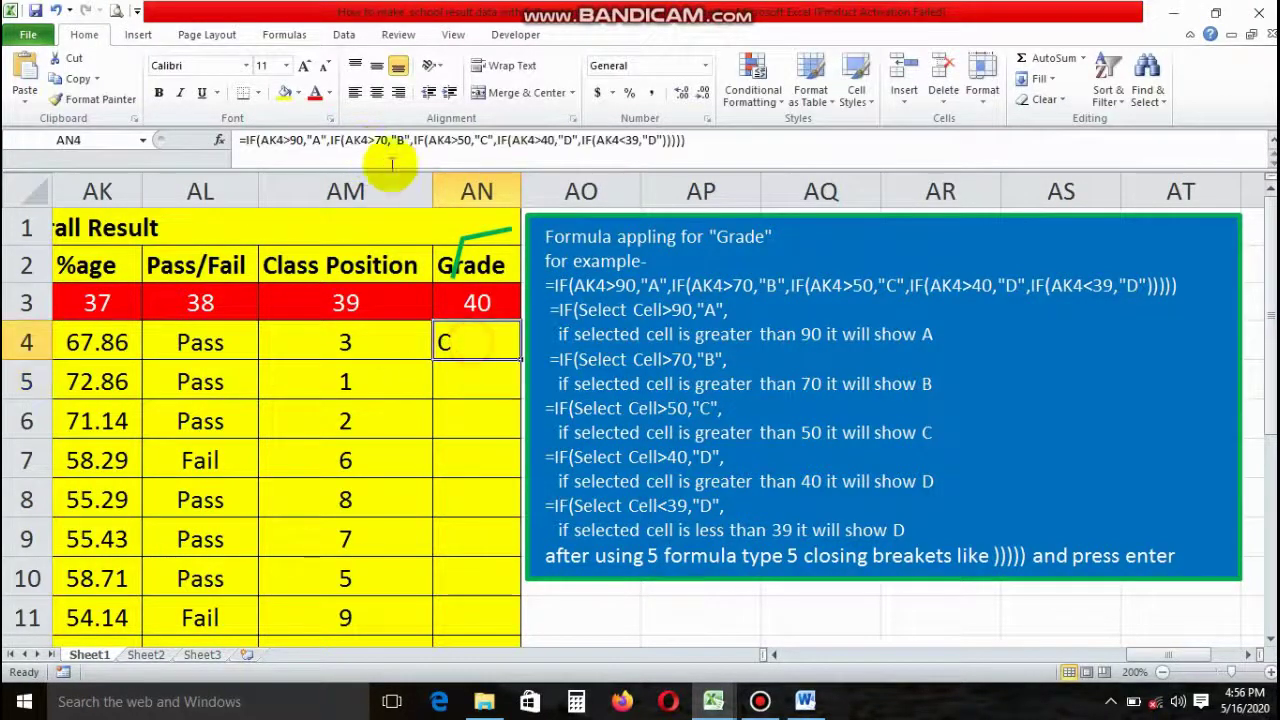
Step: Centre the AN4 grade, fill it down to AN17, and select row 3 from A3 across
left_click(376, 92)
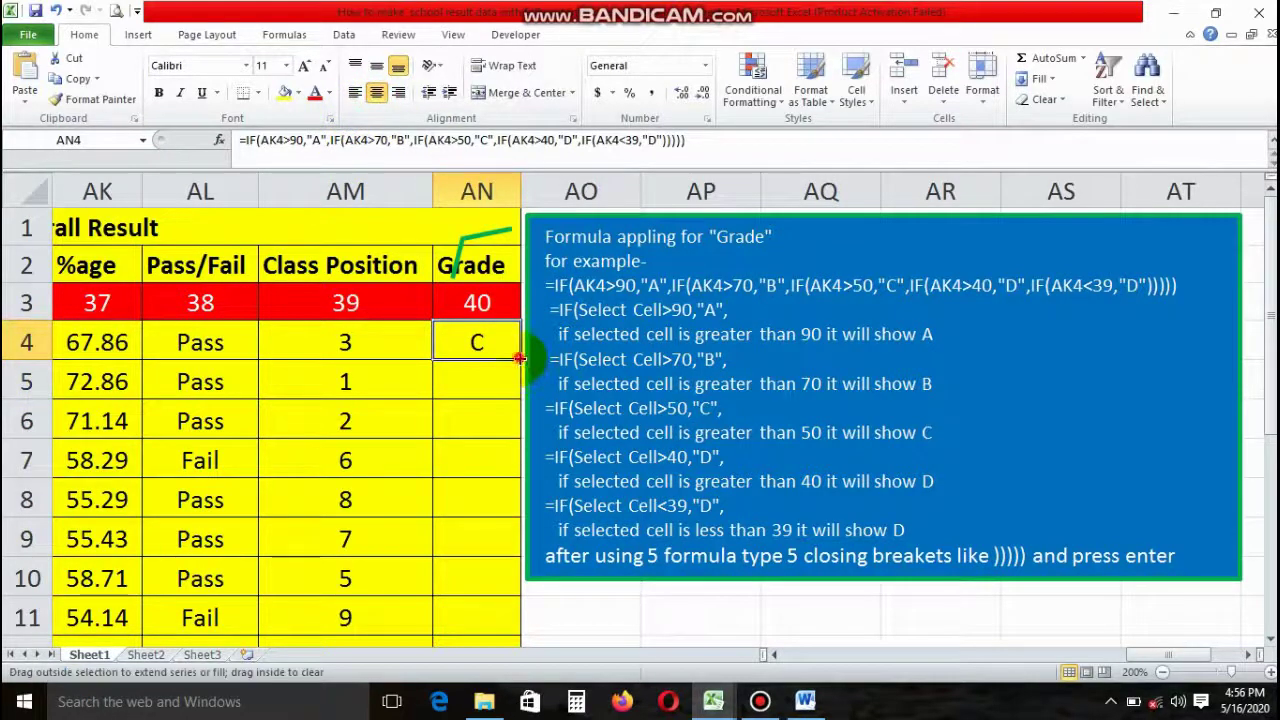
mouse_move(519, 357)
left_mouse_down()
mouse_move(490, 611)
mouse_move(486, 580)
left_mouse_up()
scroll(480, 500, "up", 1)
scroll(482, 450, "up", 1)
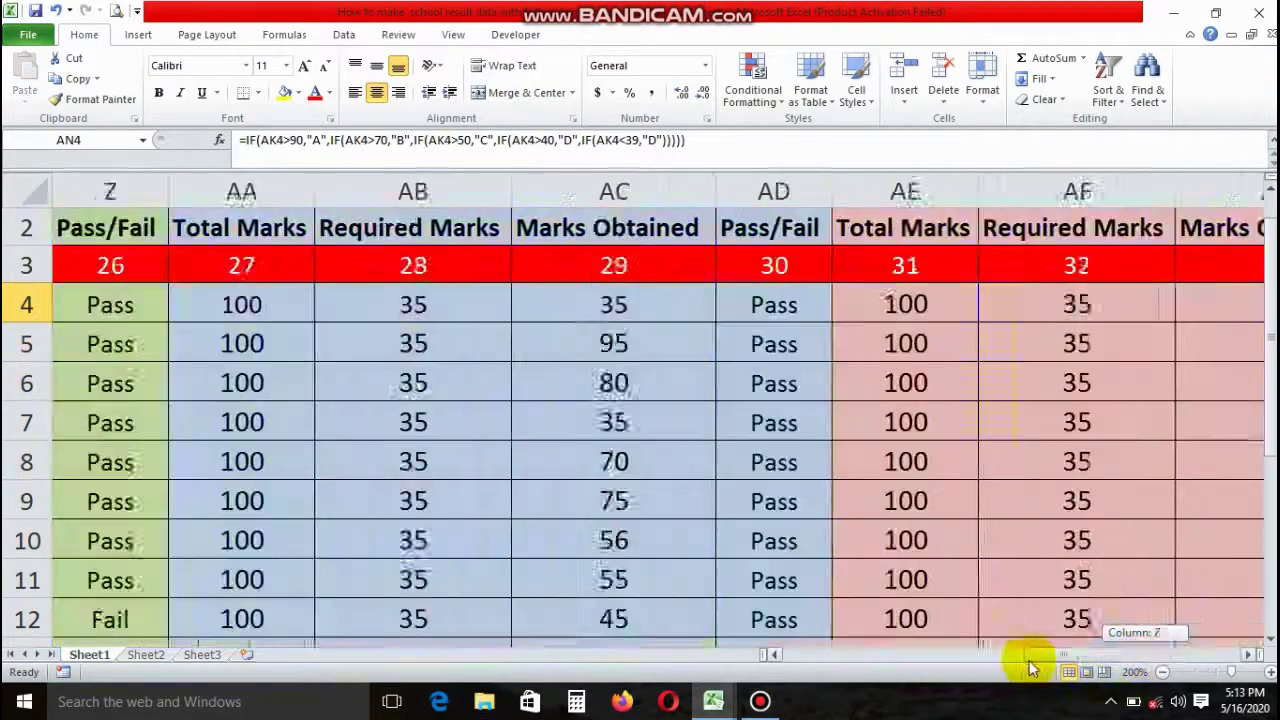
left_click_drag(1030, 668, 760, 657)
left_click(164, 267)
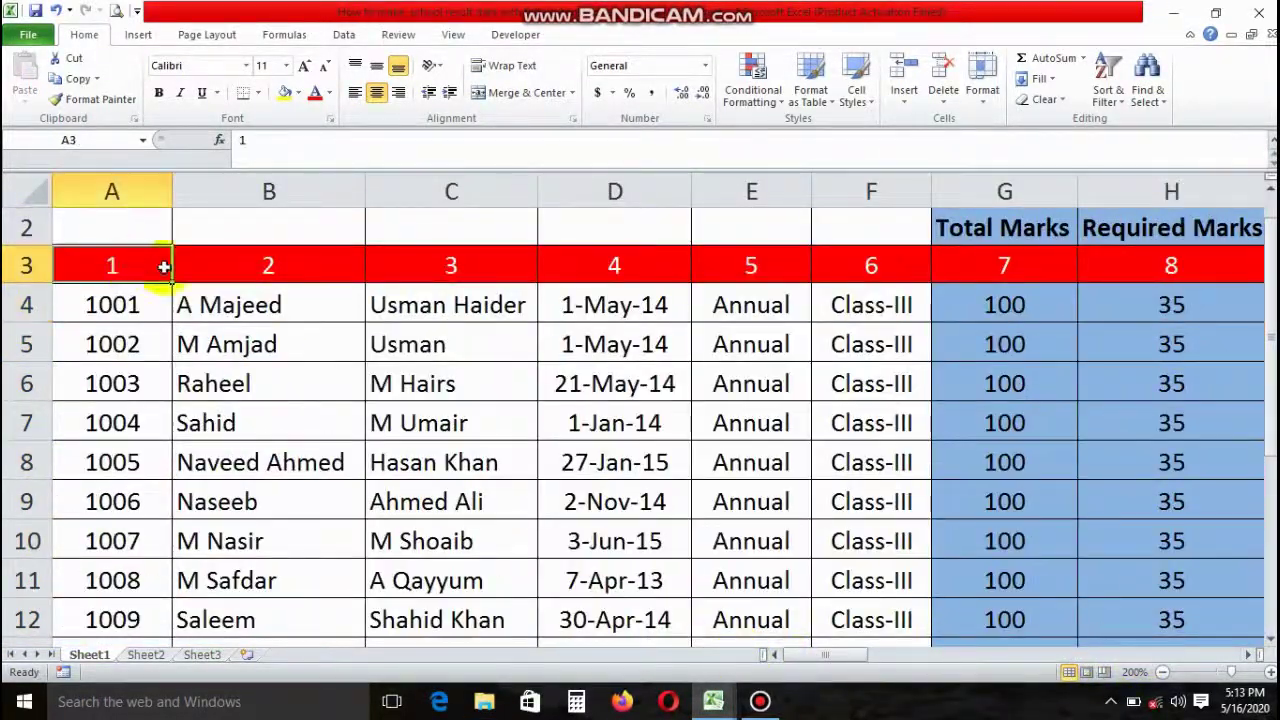
mouse_move(164, 267)
left_mouse_down()
mouse_move(1252, 257)
mouse_move(1120, 247)
mouse_move(1027, 260)
left_mouse_up()
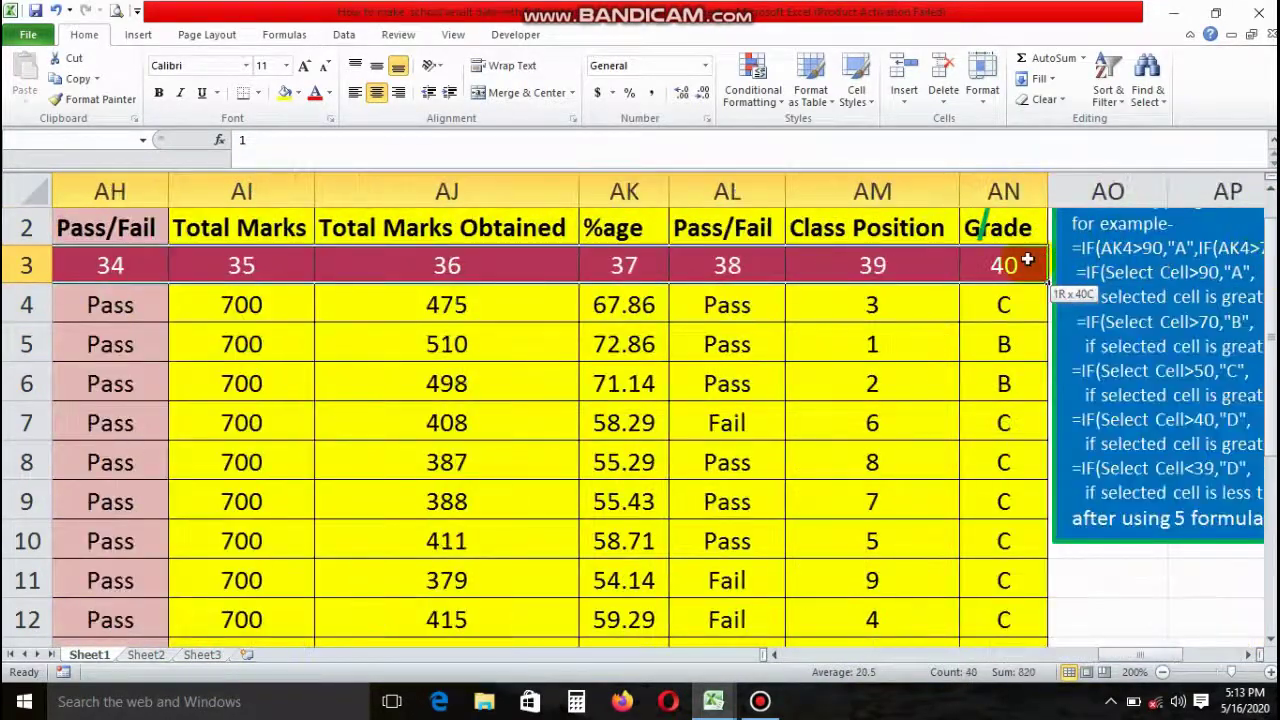
Step: Add filter dropdowns to row 3, filter column A to one roll number, then clear it
left_click(1107, 85)
left_click(1133, 190)
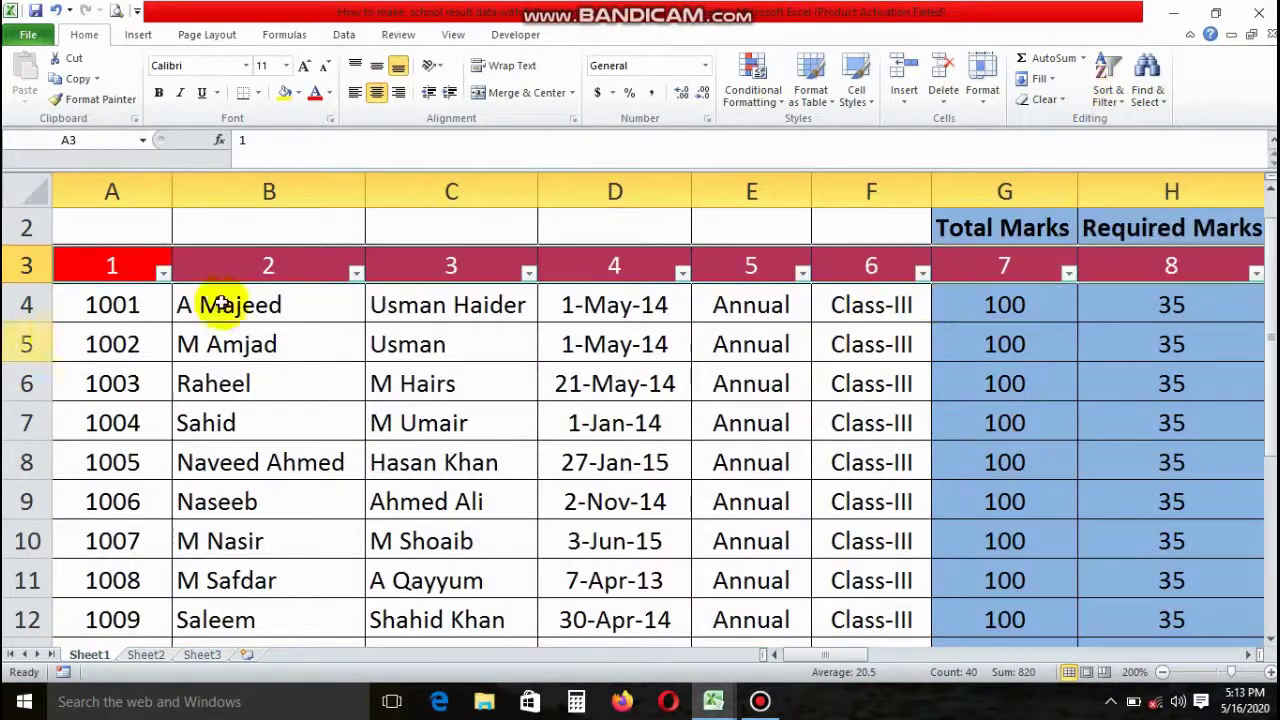
left_click(152, 305)
left_click(152, 264)
left_click(162, 272)
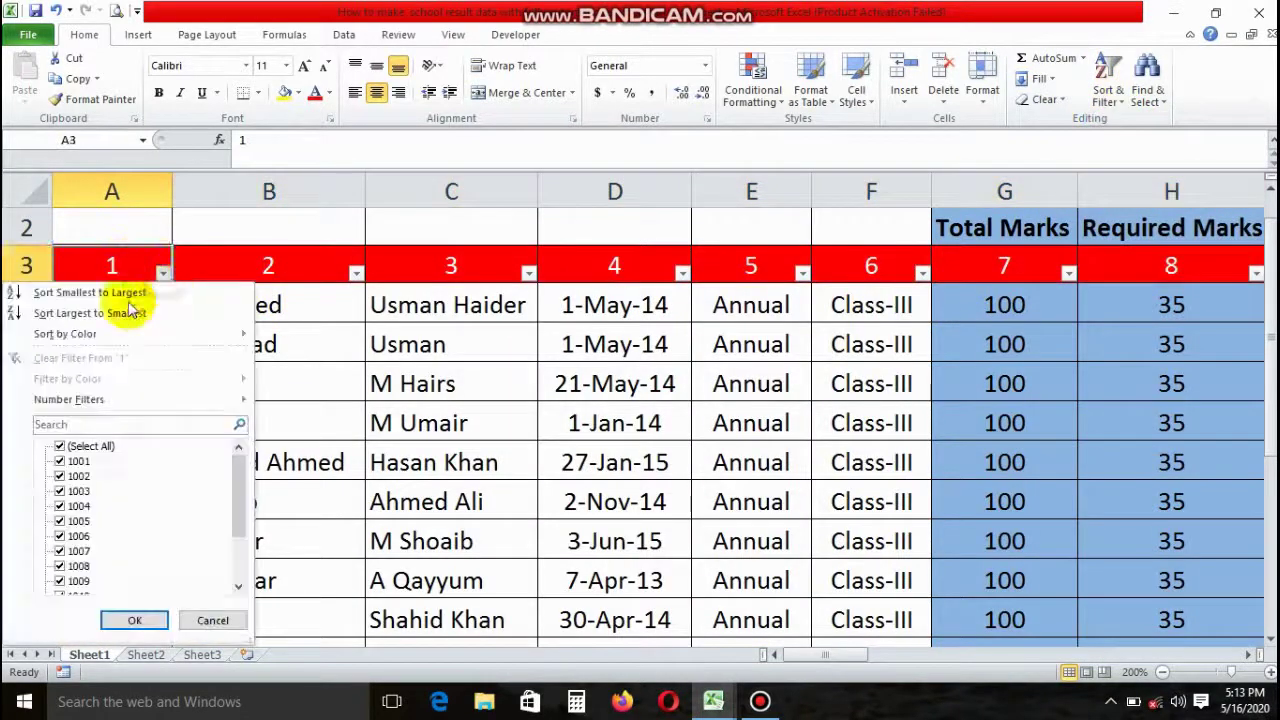
left_click(60, 446)
left_click(60, 476)
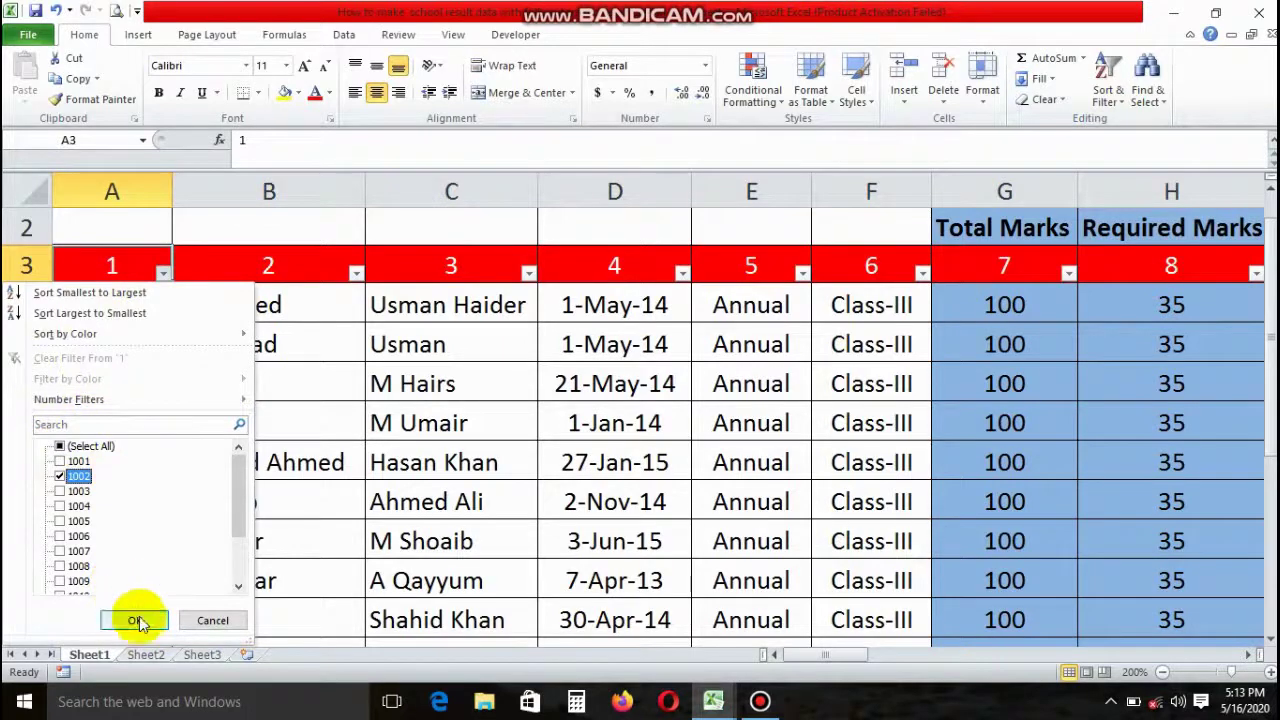
left_click(134, 620)
left_click(163, 272)
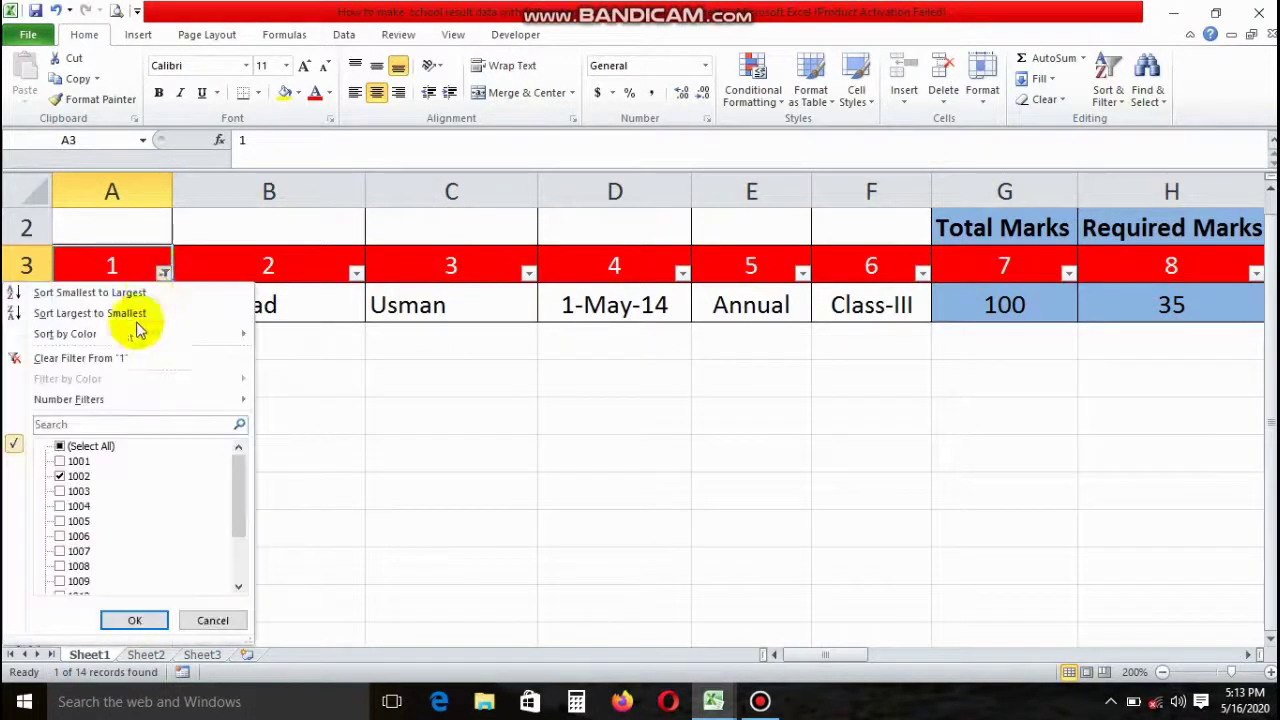
left_click(60, 446)
left_click(139, 621)
Step: Filter column B to three student names, then select all names again
left_click(260, 423)
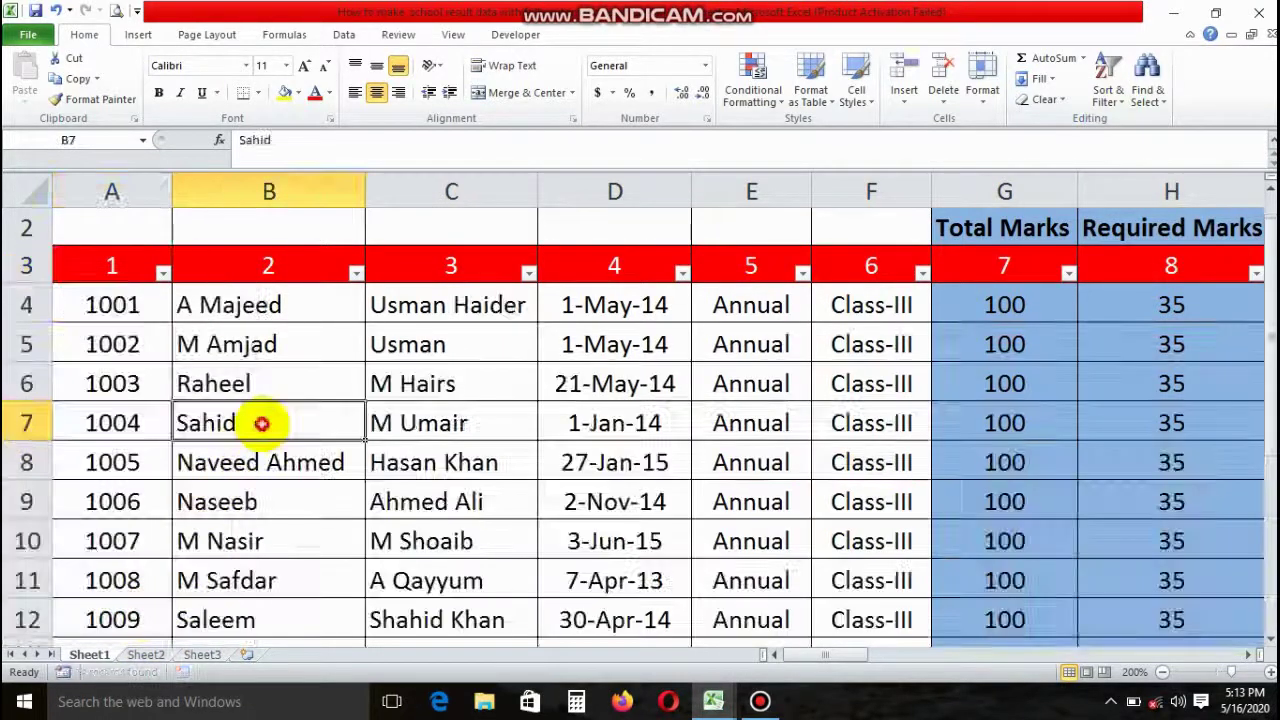
left_click(355, 272)
left_click(170, 446)
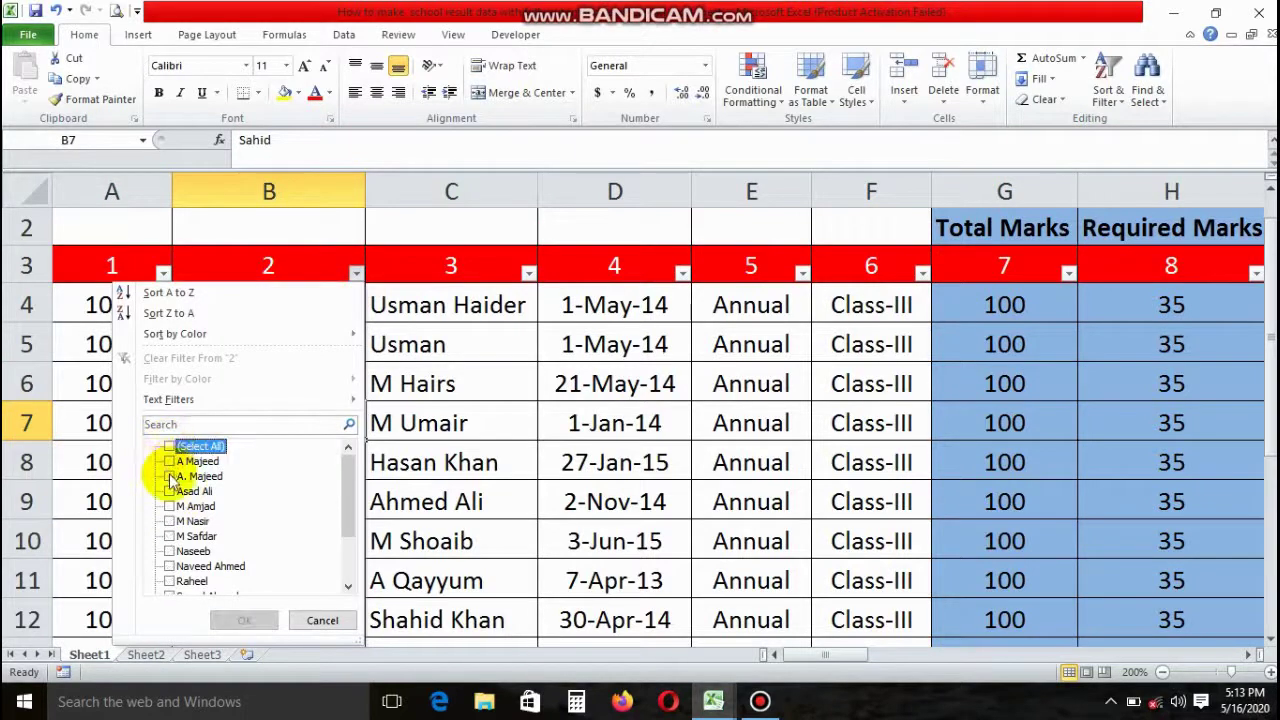
left_click(170, 476)
left_click(172, 506)
left_click(170, 536)
left_click(244, 620)
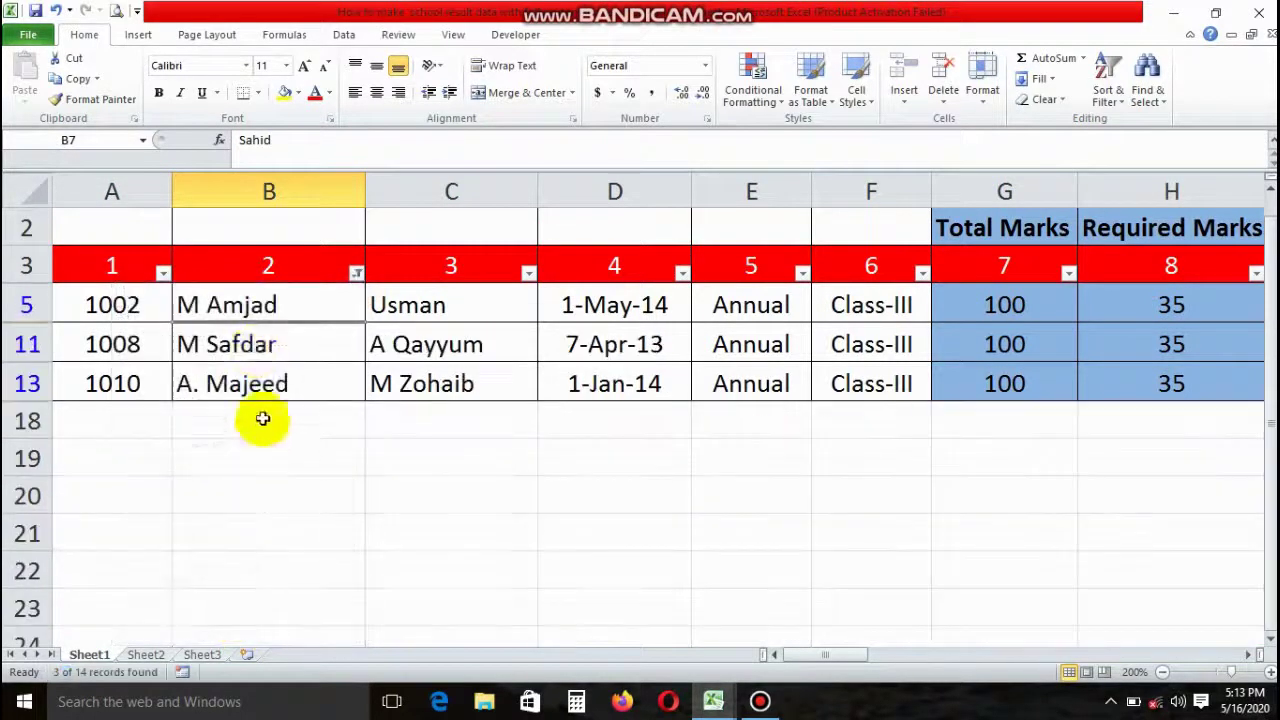
left_click(270, 344)
left_click(355, 272)
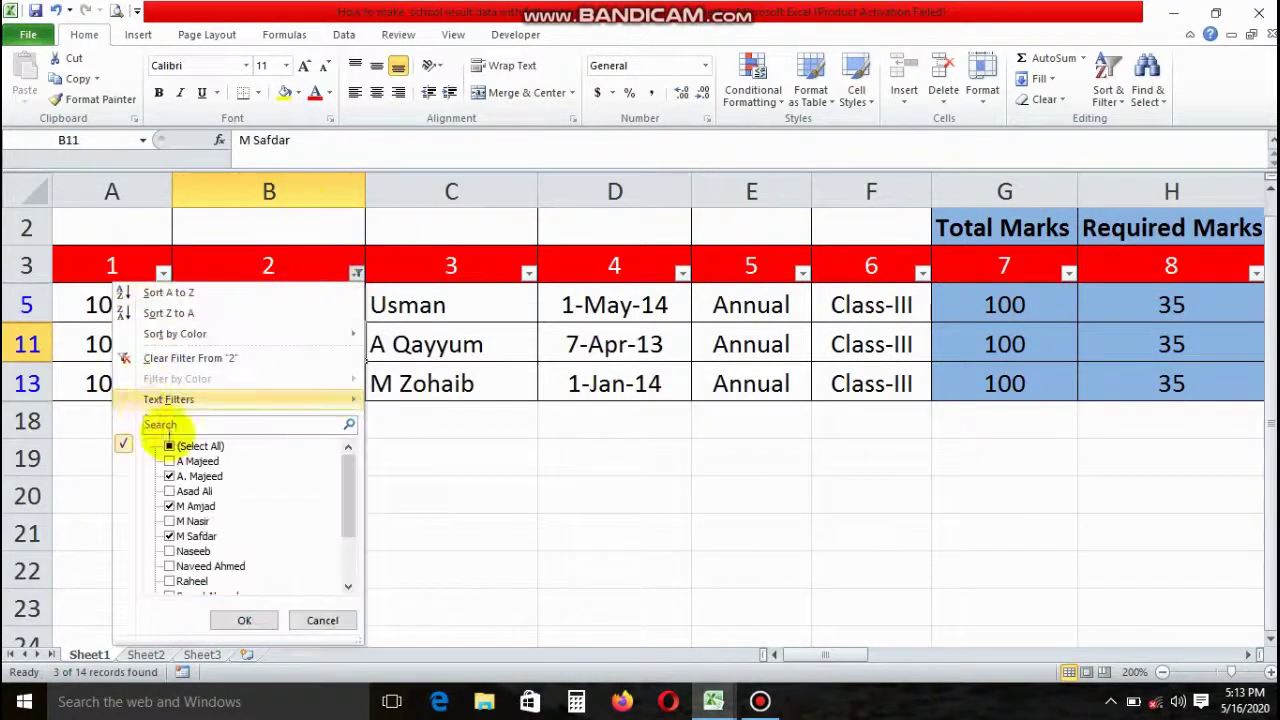
left_click(170, 445)
left_click(244, 619)
left_click(258, 395)
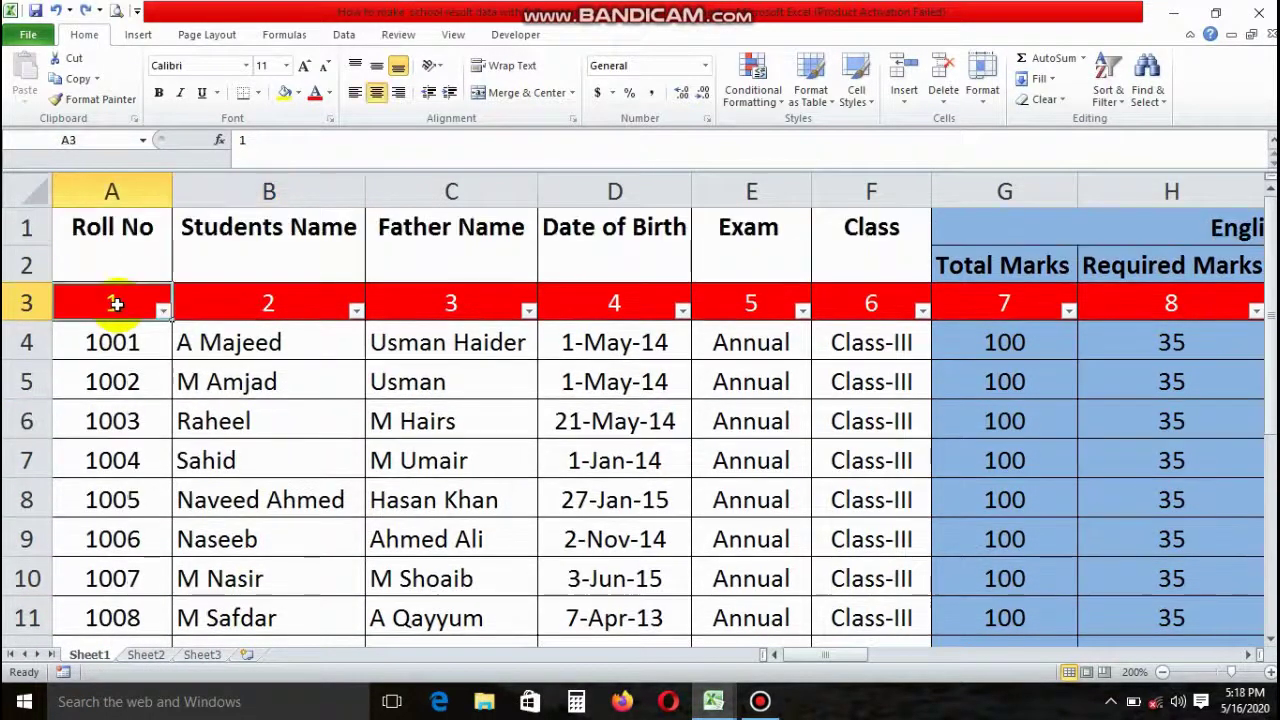
Step: Delete the 'Overall Result' title from cell AI1
left_click(209, 343)
left_click(1252, 656)
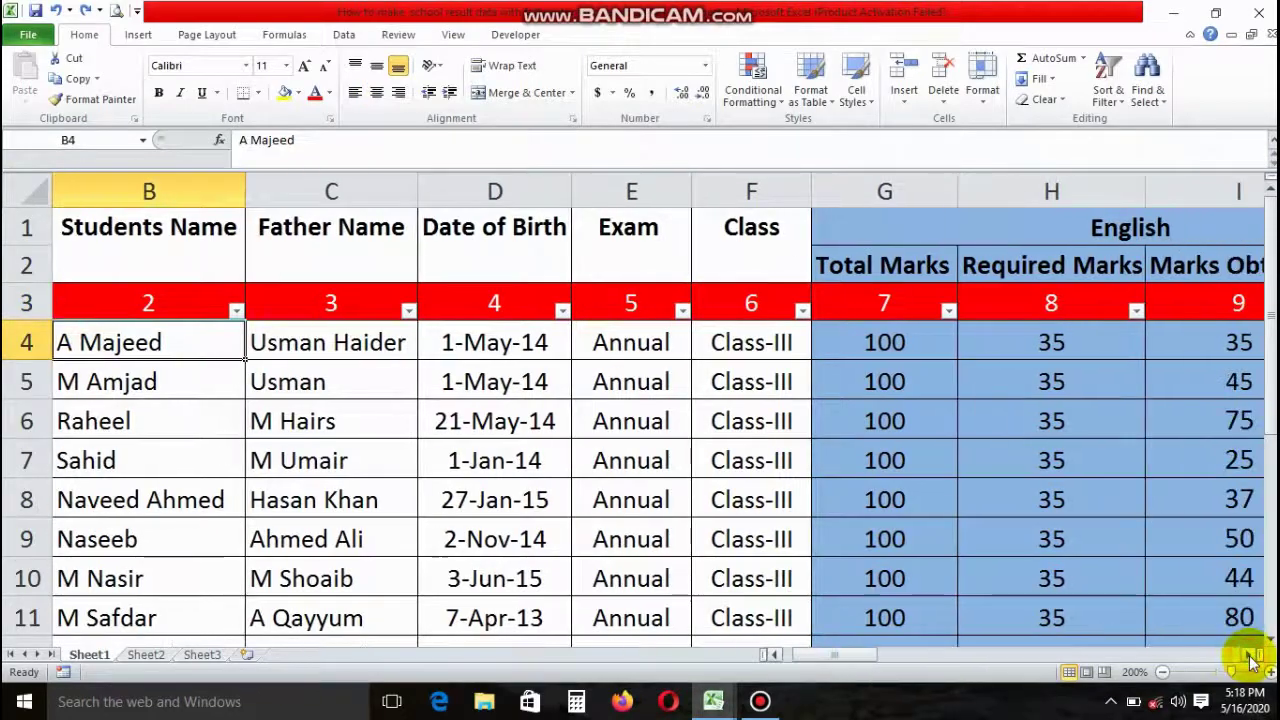
left_click(1252, 656)
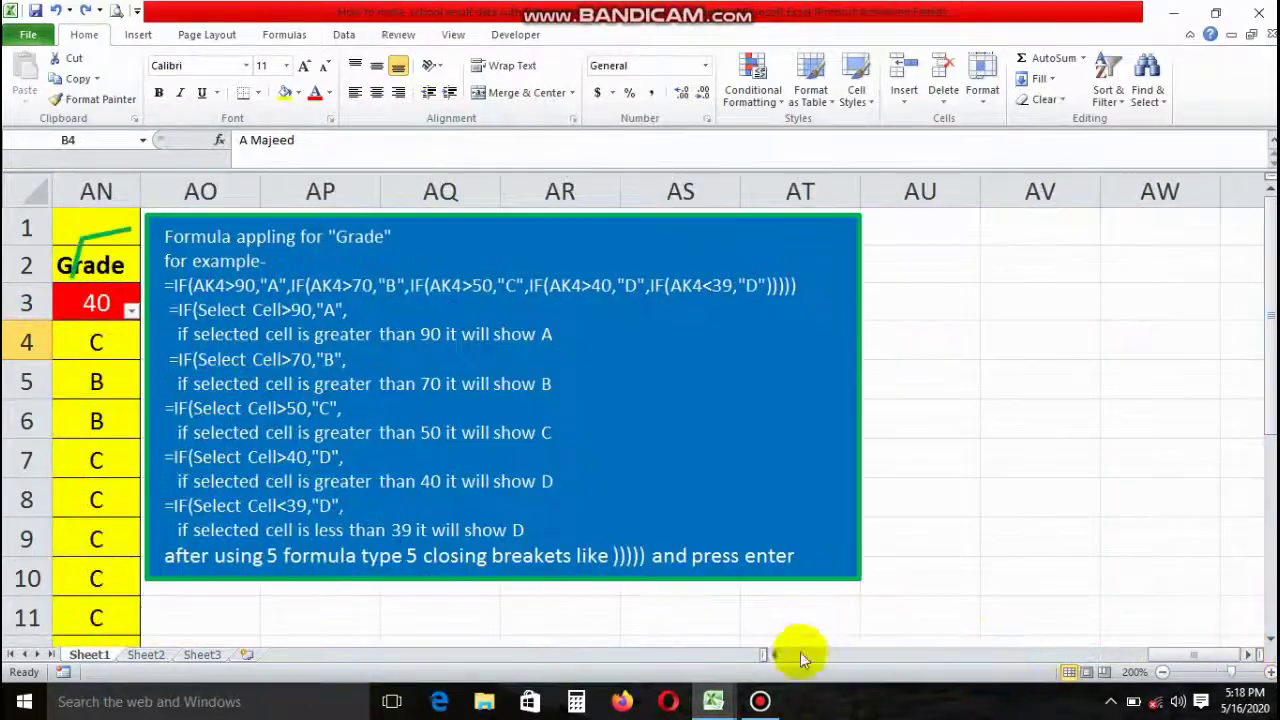
left_click(775, 655)
left_click(762, 343)
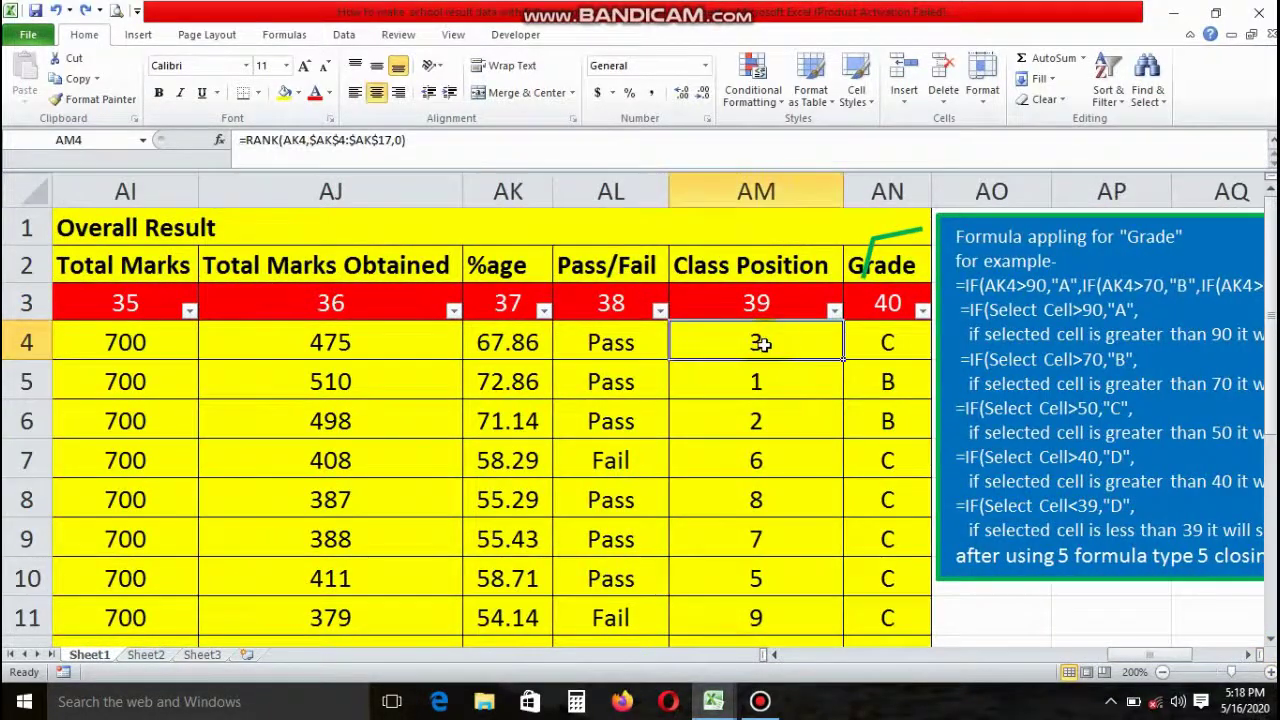
left_click(775, 655)
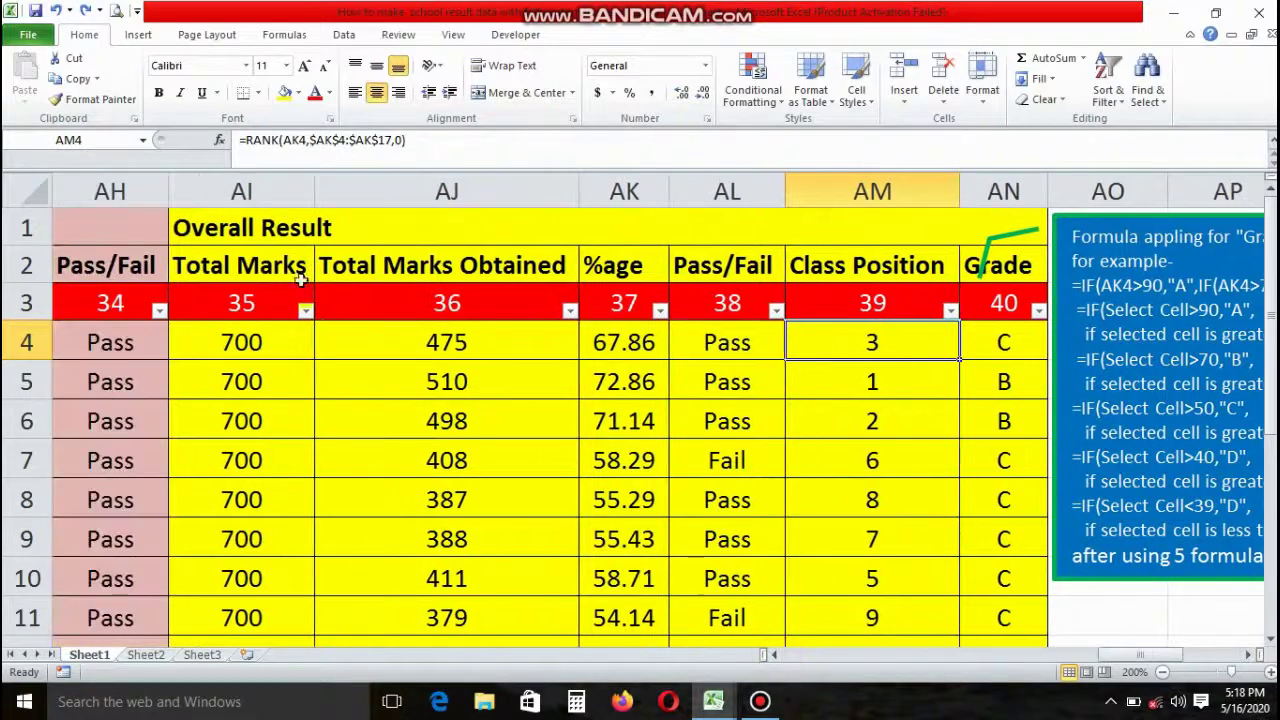
left_click(275, 227)
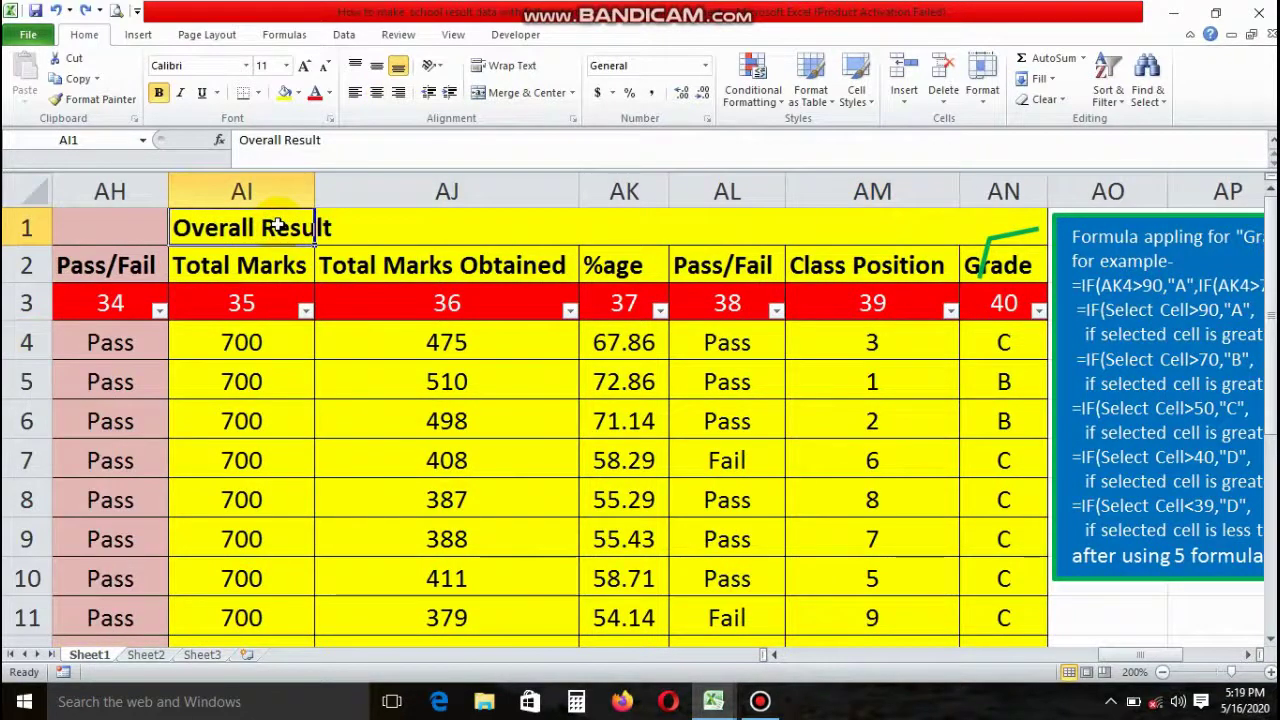
key("Delete")
Step: Merge rows 1–2 and top-align the Total Marks, Total Marks Obtained and %age headers (AI–AK)
left_click(329, 235)
left_click(266, 229)
key("shift+Down")
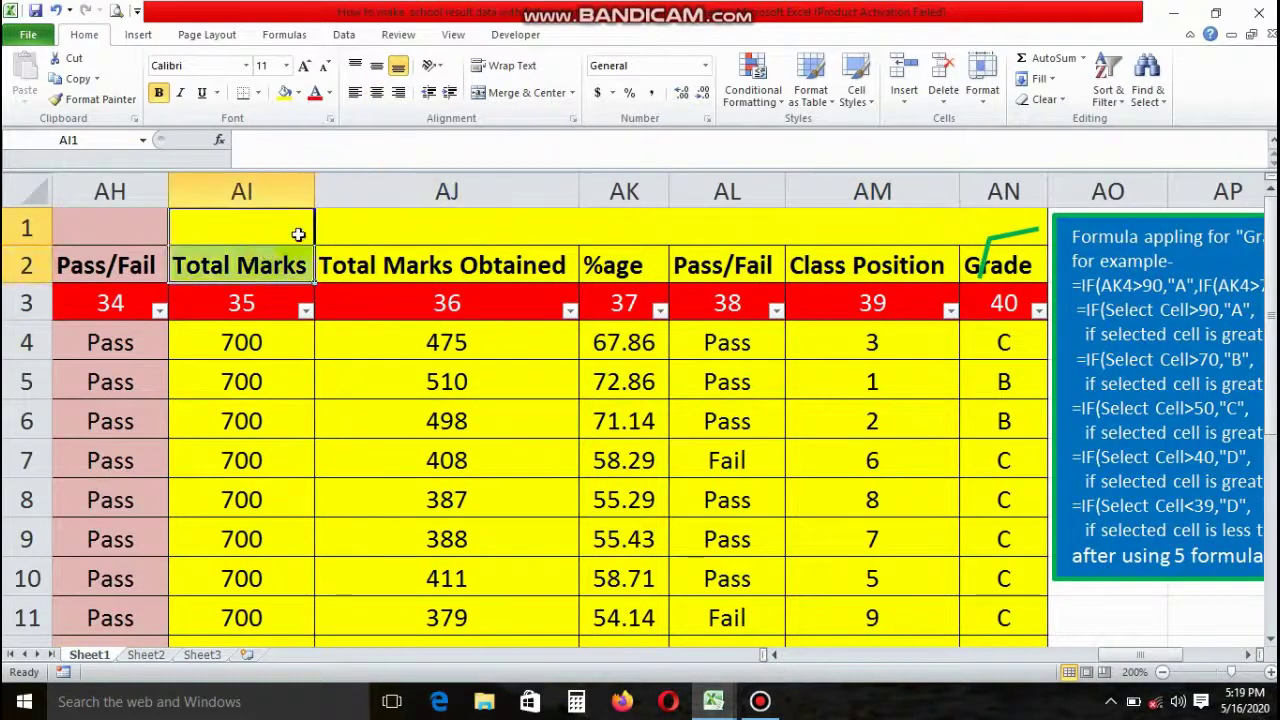
left_click(520, 92)
left_click(355, 66)
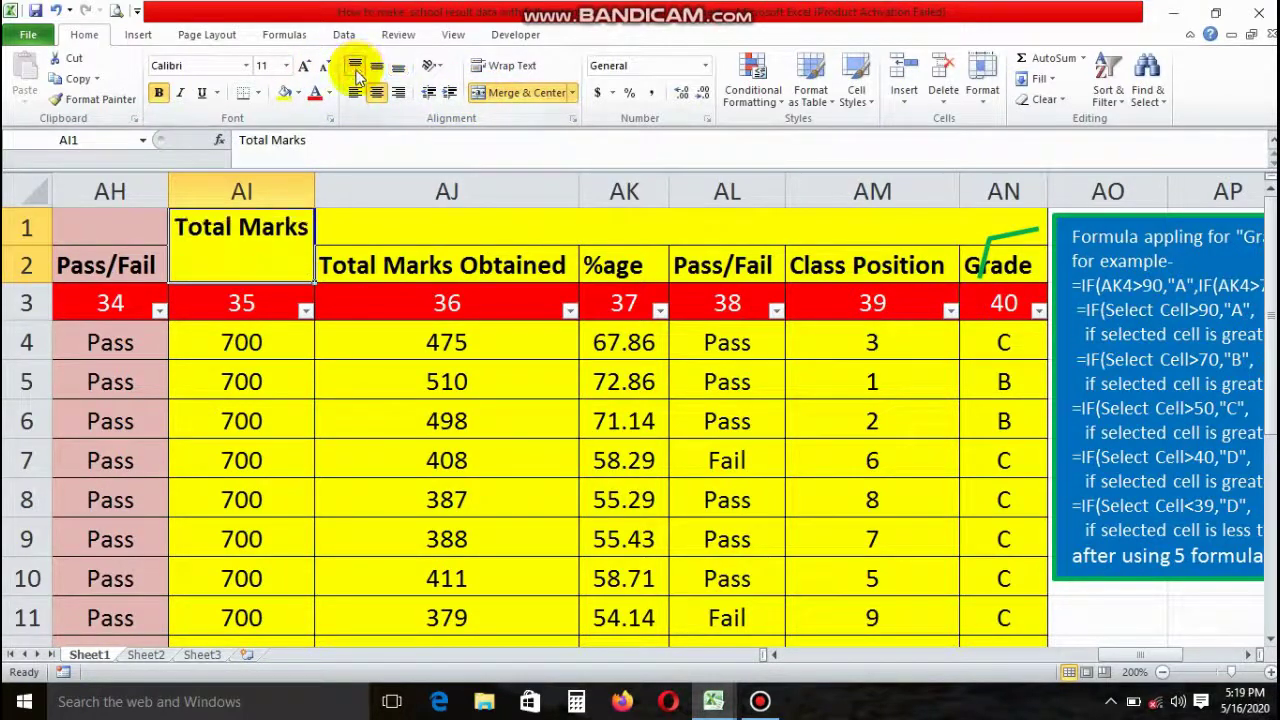
left_click_drag(394, 223, 400, 262)
left_click(480, 92)
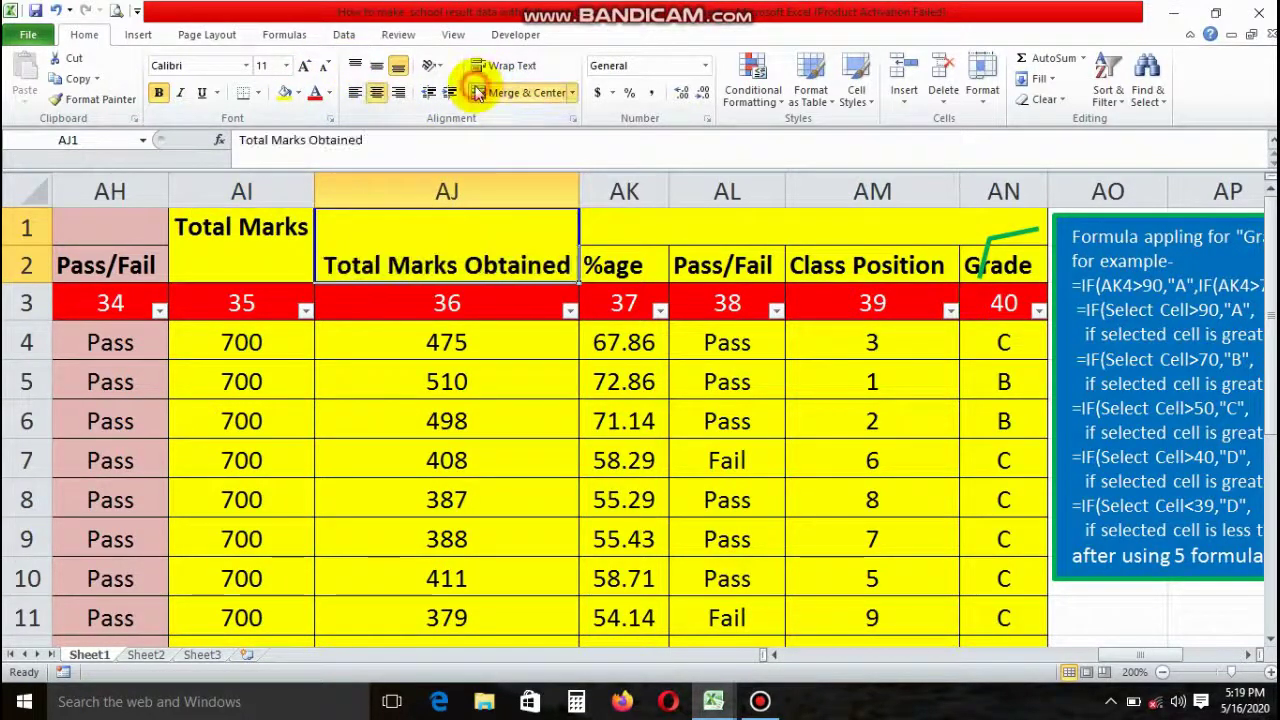
left_click(367, 66)
left_click_drag(620, 225, 617, 265)
left_click(500, 92)
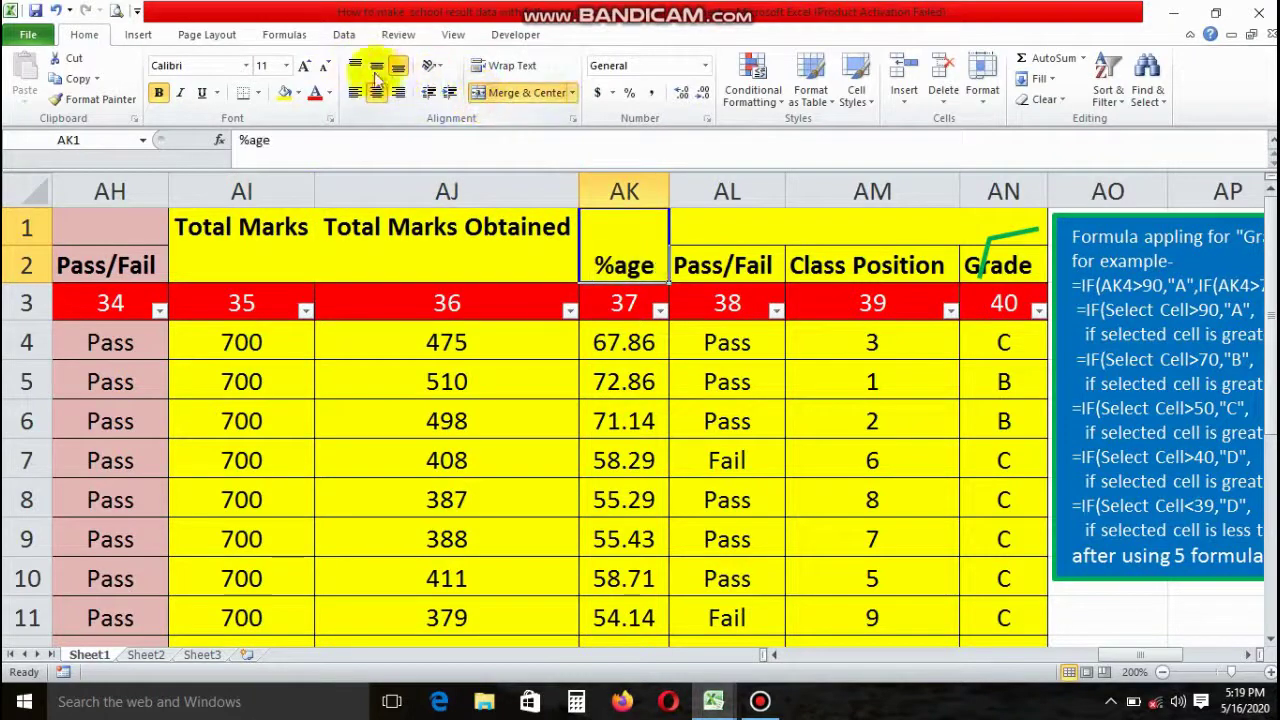
left_click(355, 66)
Step: Merge rows 1–2 and top-align the Pass/Fail, Class Position and Grade headers (AL–AN)
left_click_drag(728, 225, 728, 262)
left_click(478, 92)
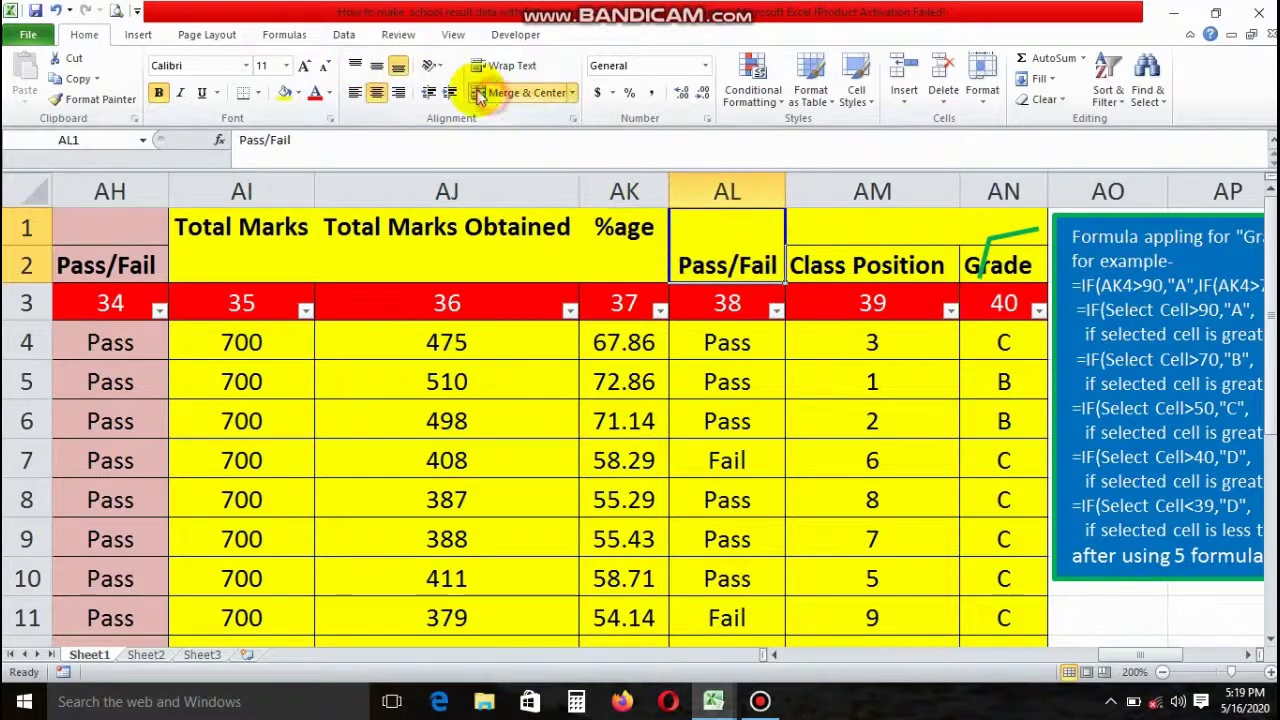
left_click(355, 66)
left_click_drag(817, 229, 817, 263)
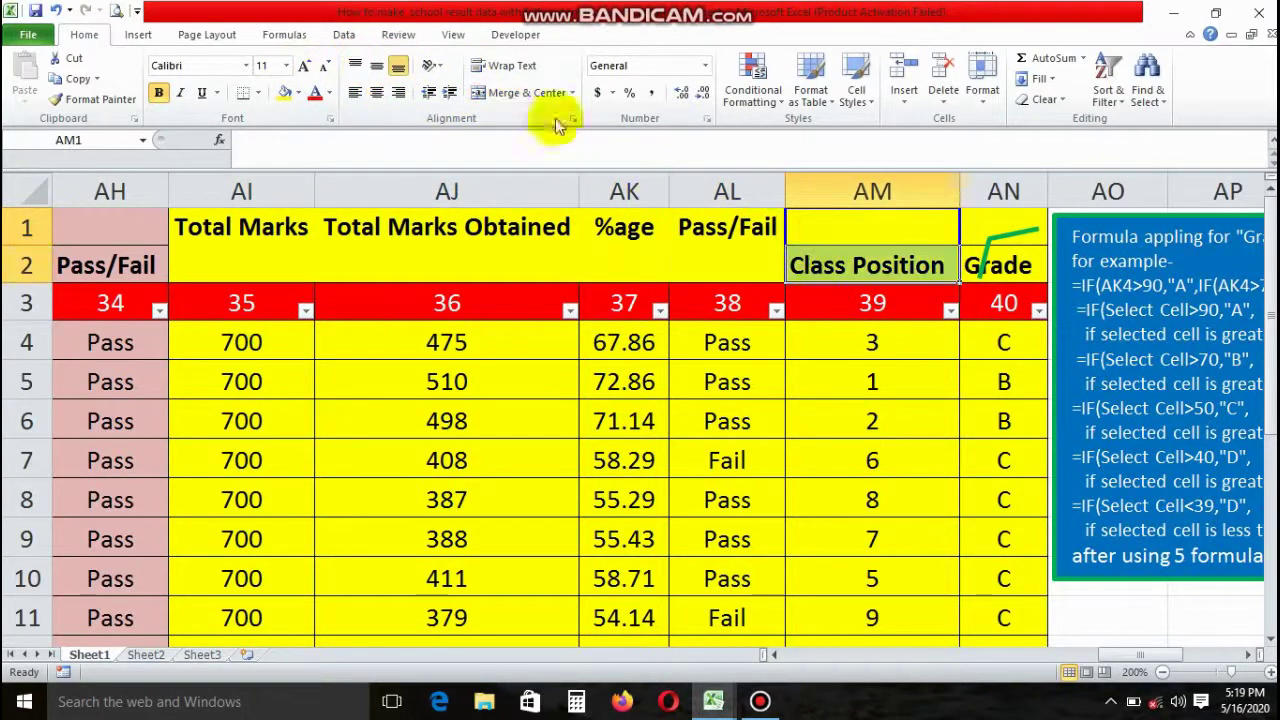
left_click(525, 92)
left_click(355, 66)
left_click_drag(1000, 228, 988, 258)
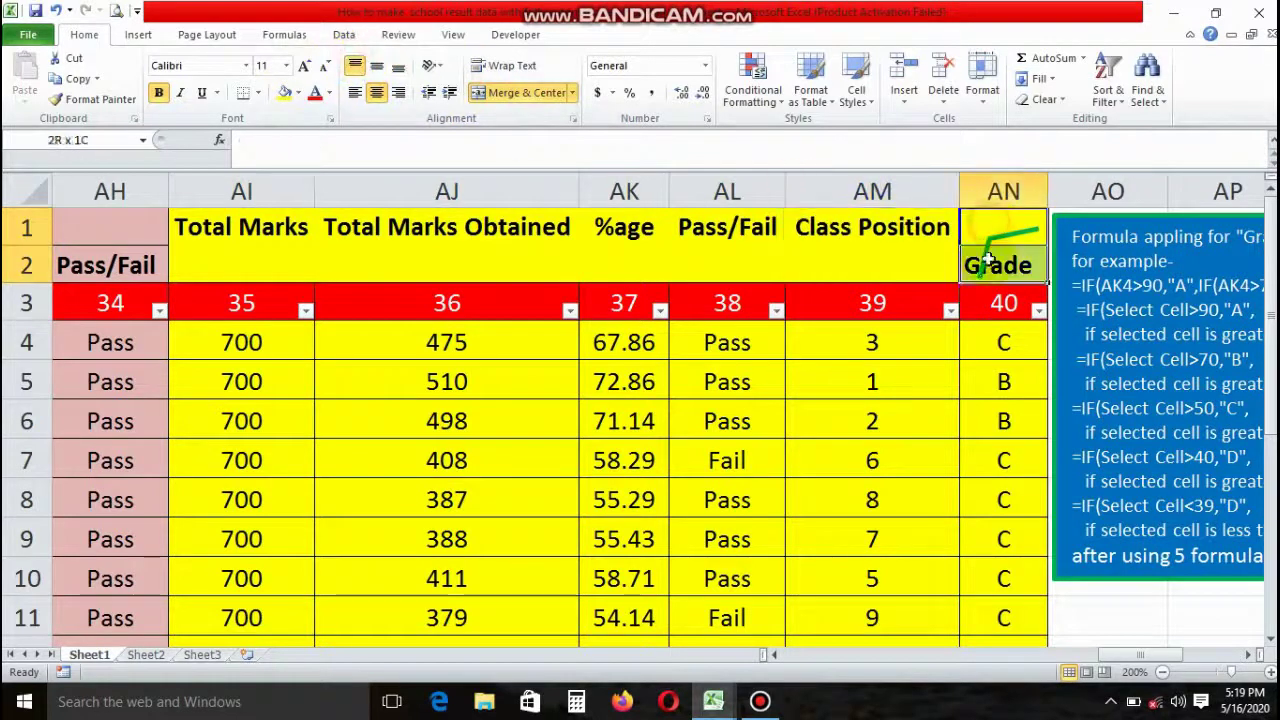
left_click(485, 92)
left_click(355, 66)
Step: Apply All Borders to the merged header cells AI1:AN2
left_click(250, 230)
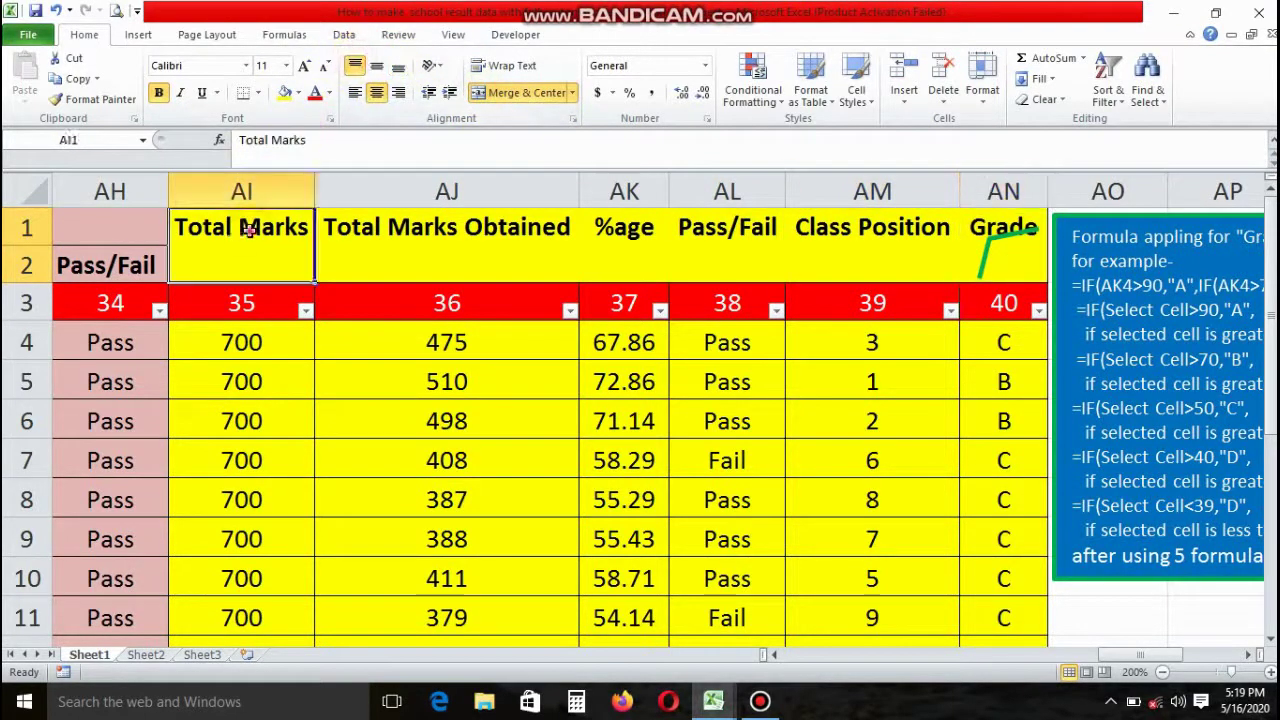
left_click_drag(249, 230, 985, 255)
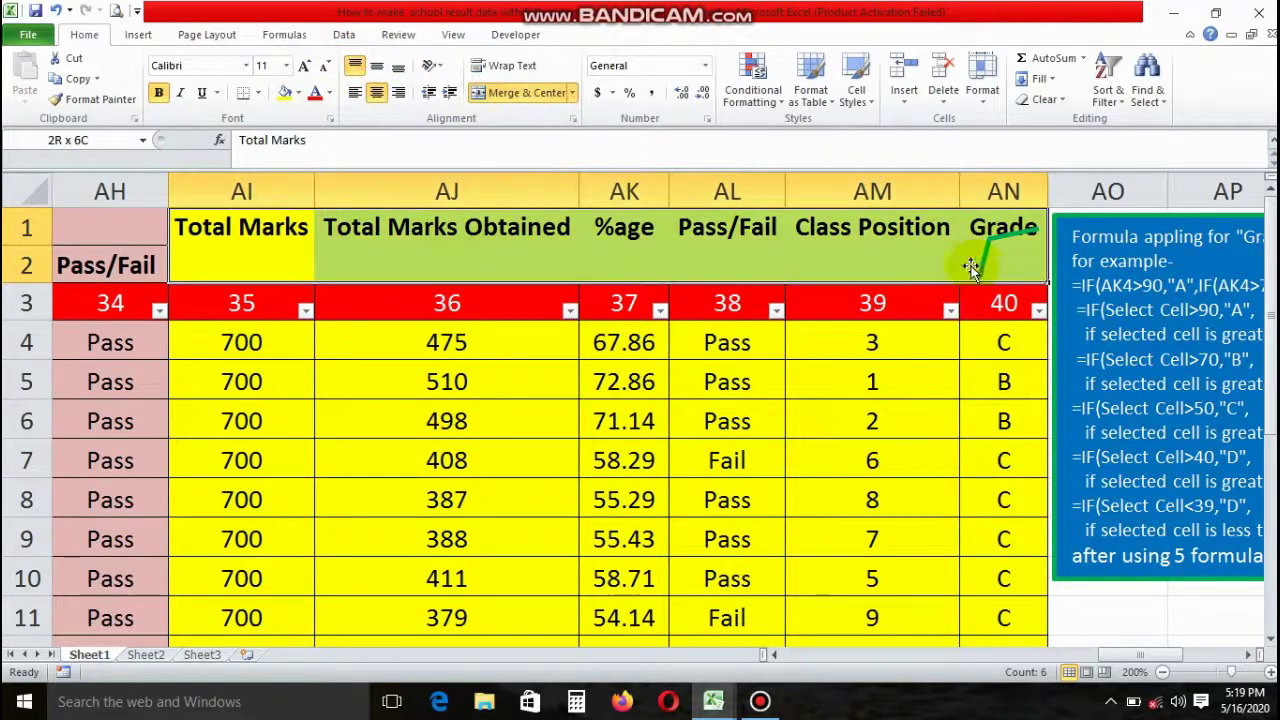
left_click(252, 93)
left_click(285, 240)
left_click(466, 262)
Step: Sort the student rows by Class Position from AM4, finishing with Smallest to Largest
left_click(886, 340)
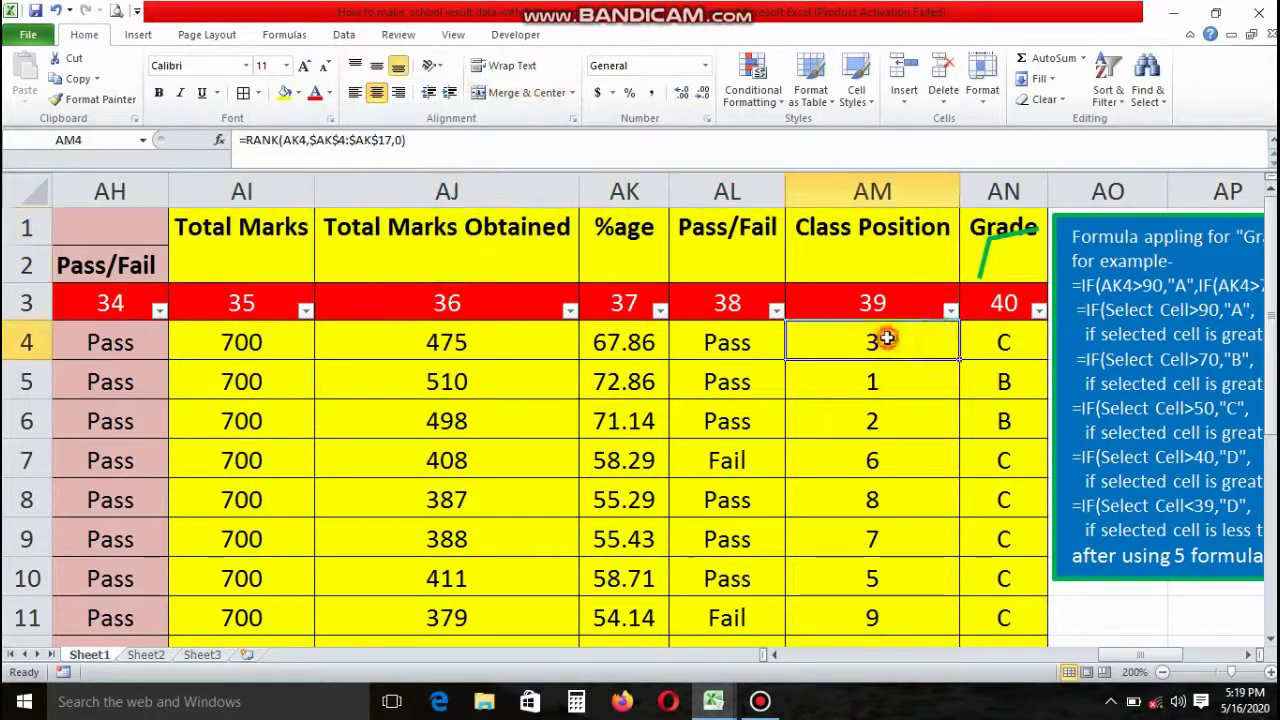
left_click(1108, 90)
left_click(1112, 142)
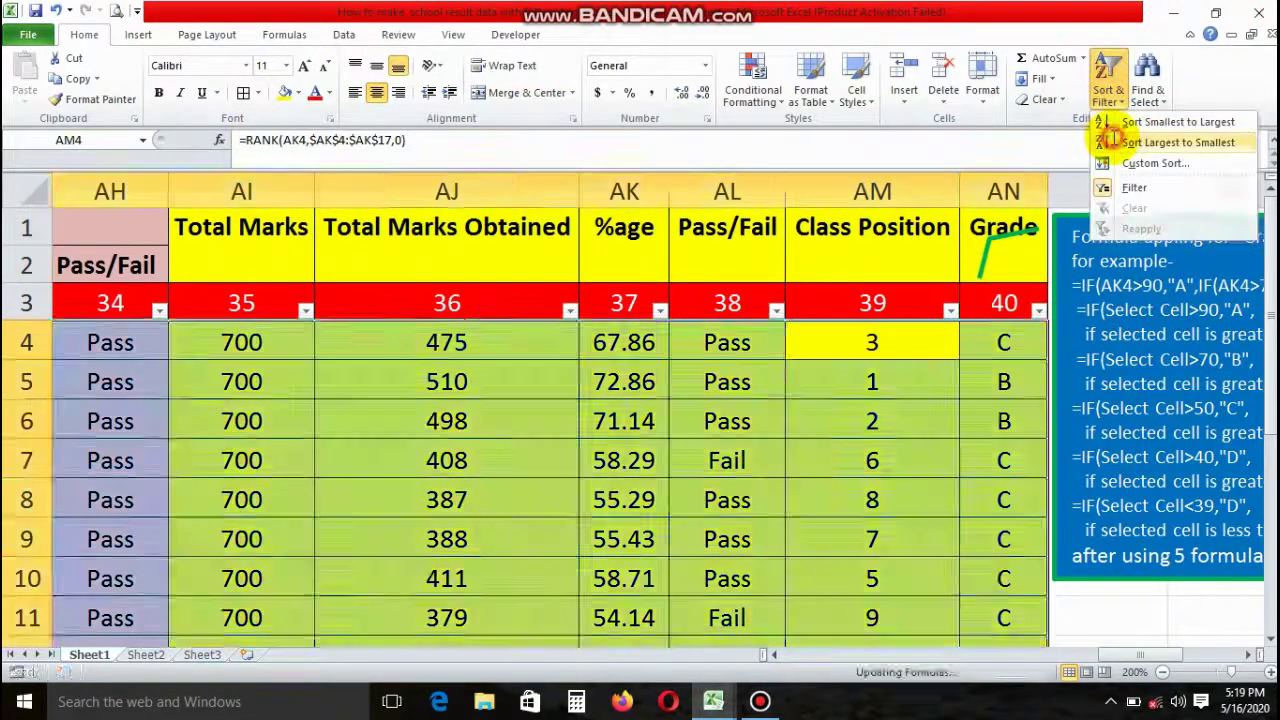
left_click(1107, 88)
left_click(1140, 122)
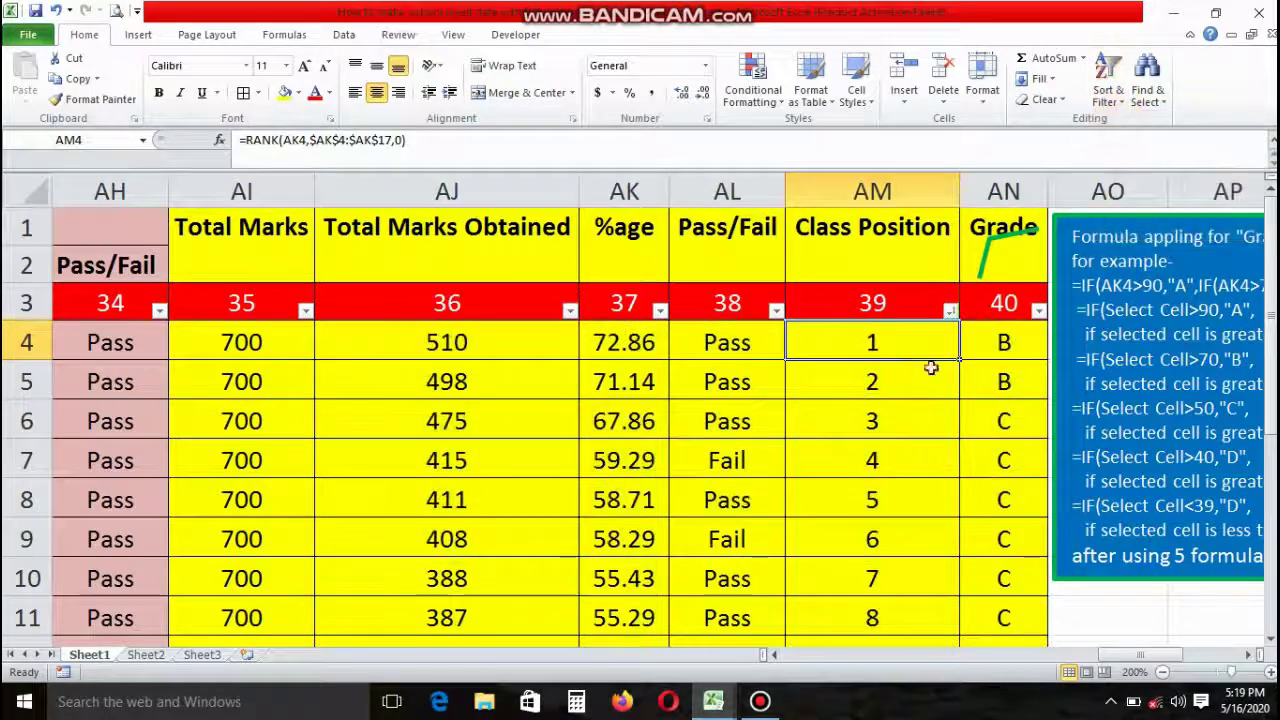
Step: Check the sorted Class Position values, which ascend from rank 1, down to the last student
left_click(931, 368)
left_click(914, 342)
left_click(908, 383)
left_click(908, 411)
scroll(893, 463, "down", 1)
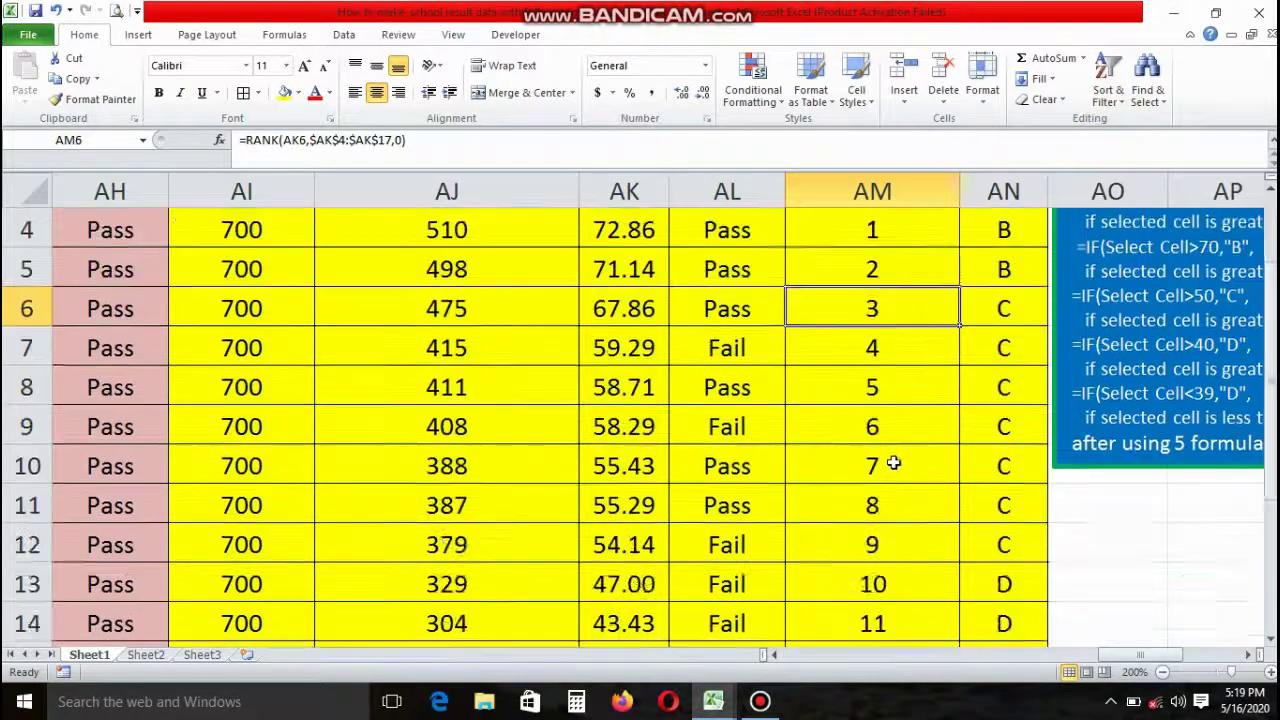
scroll(888, 466, "down", 2)
left_click(897, 515)
scroll(903, 505, "up", 3)
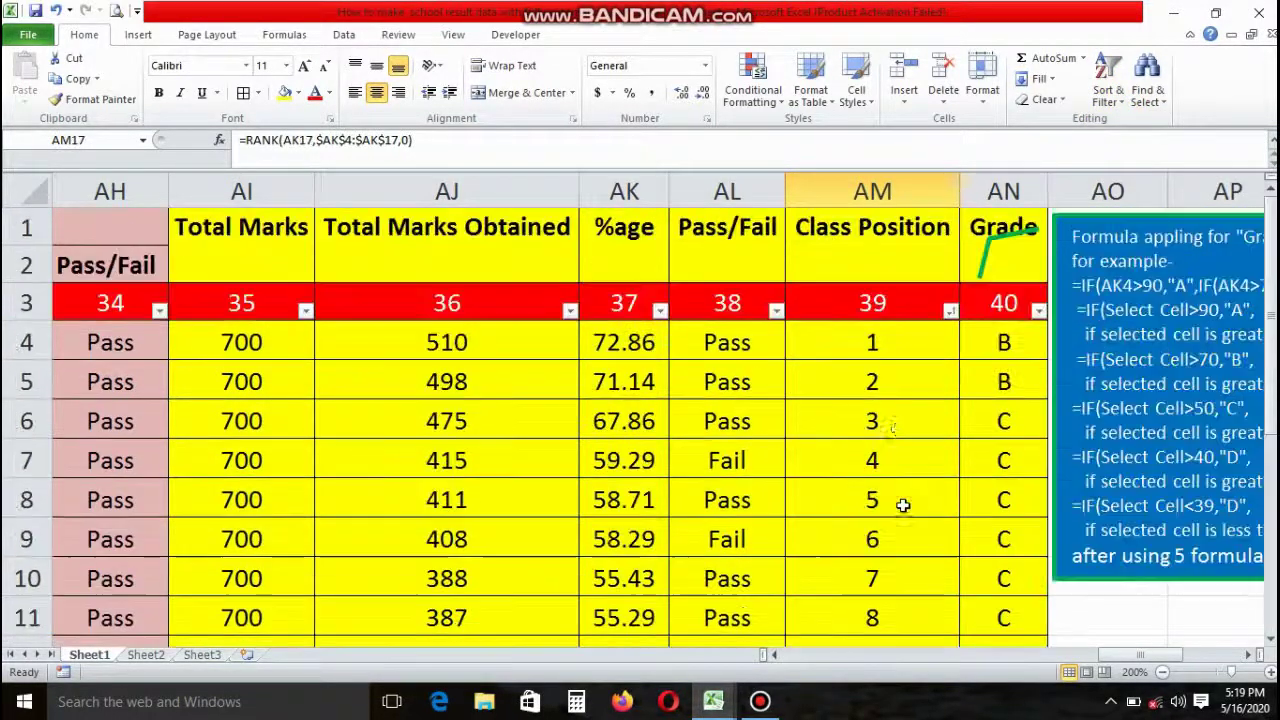